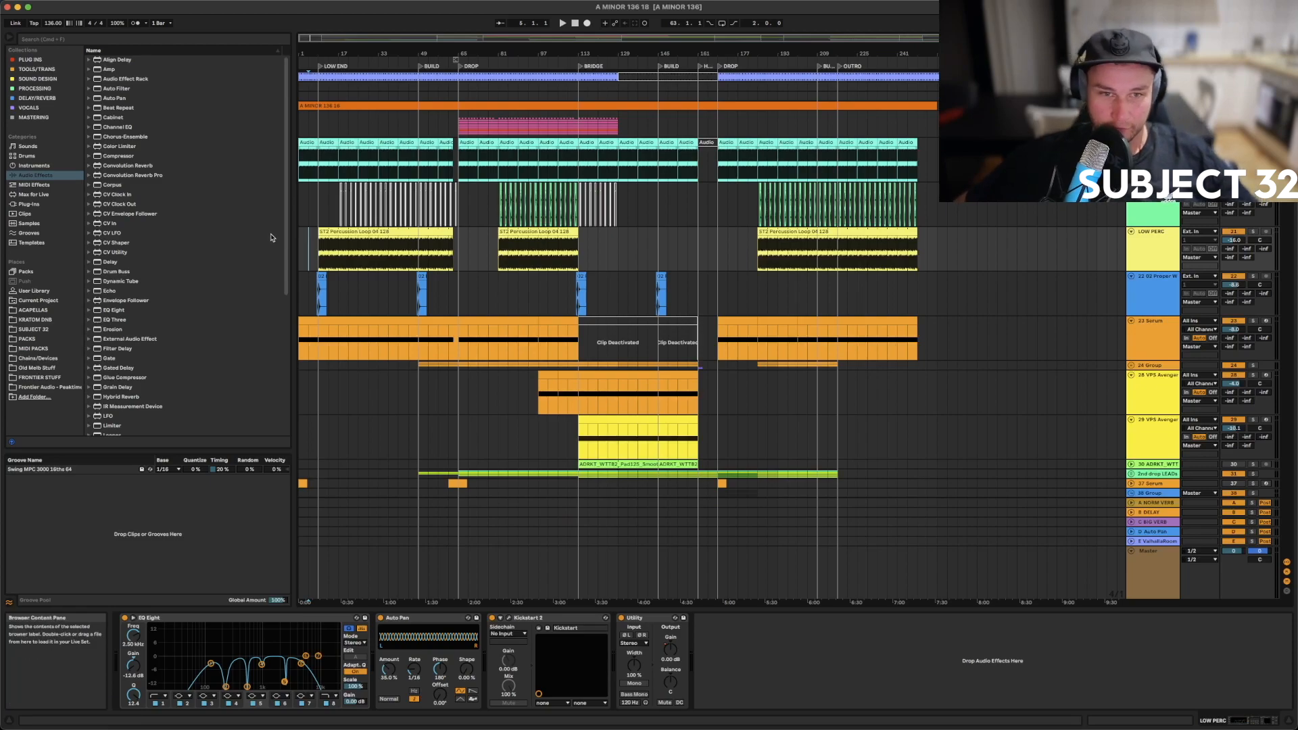
pyautogui.moveTo(313, 52)
pyautogui.mouseDown()
pyautogui.moveTo(312, 76)
pyautogui.moveTo(315, 52)
pyautogui.mouseUp()
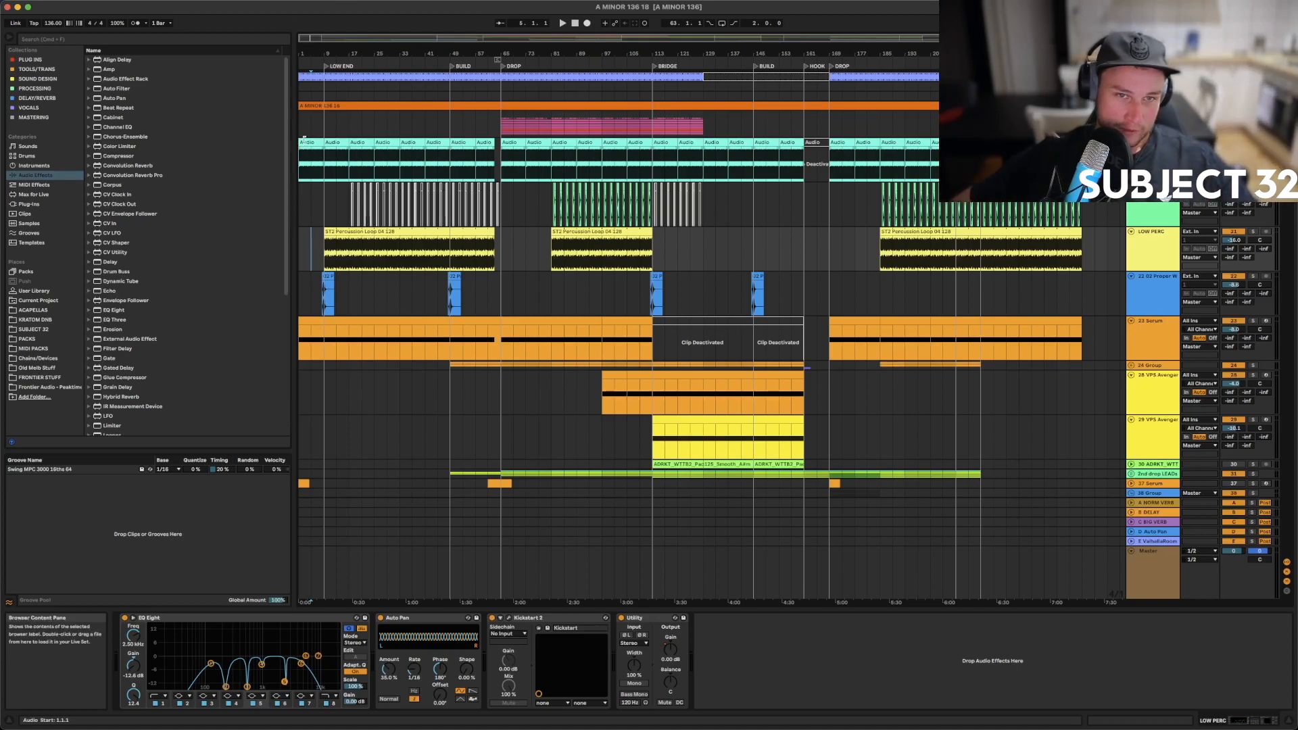
pyautogui.moveTo(333, 173); pyautogui.dragTo(359, 171)
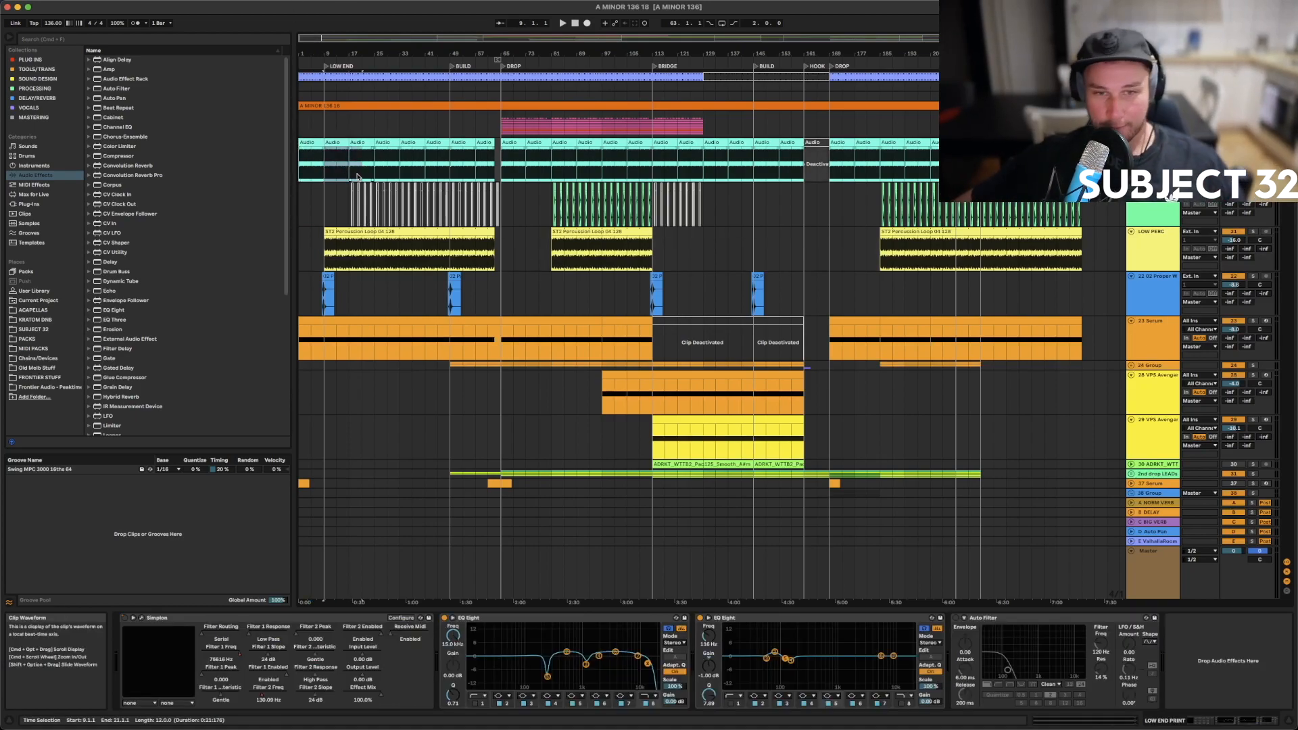
pyautogui.click(311, 292)
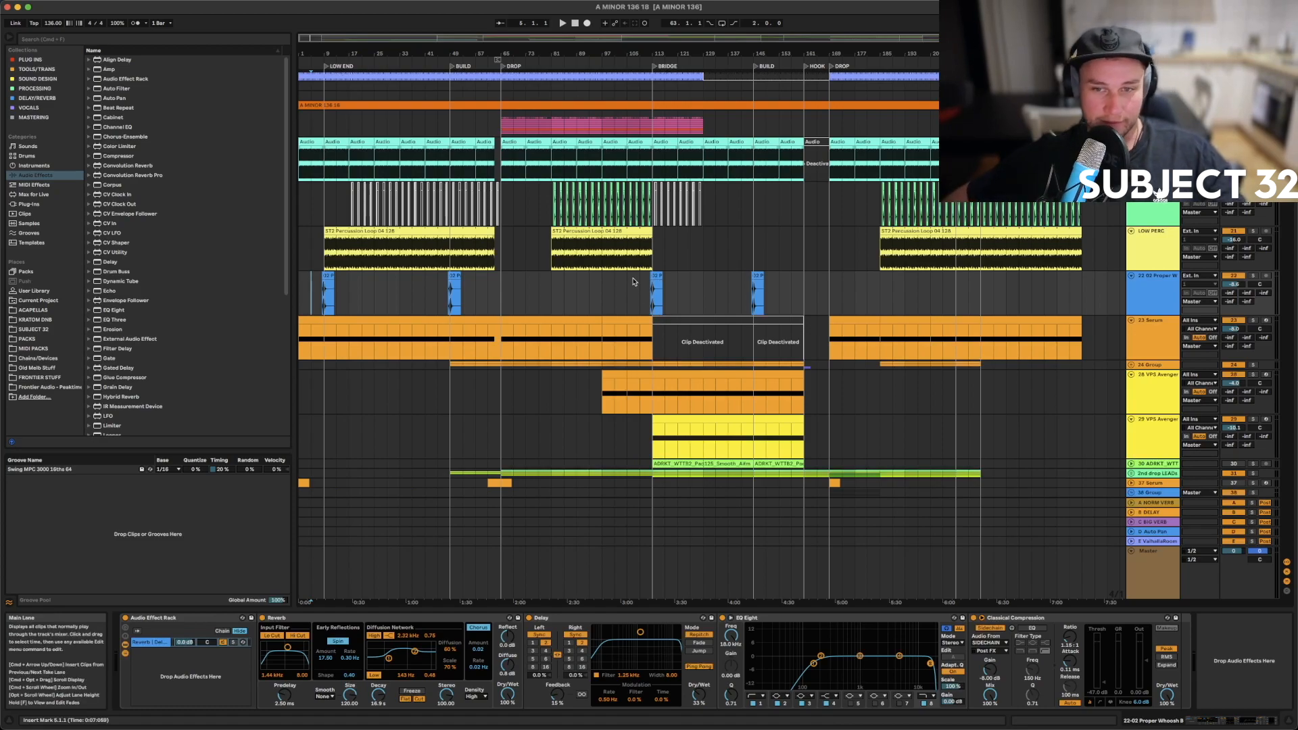
# Solo the CYMBALS group and play the arrangement from bar 97
pyautogui.scroll(-10, 633, 280)
pyautogui.scroll(-7, 629, 283)
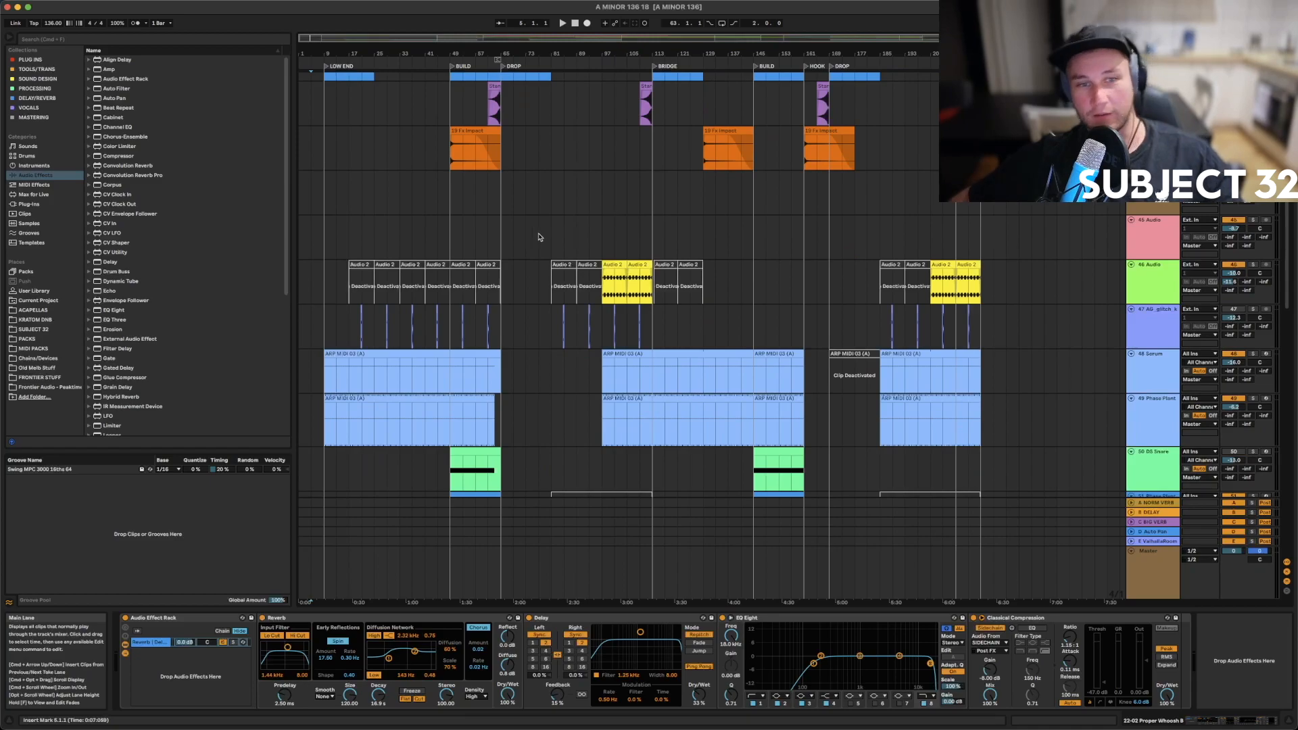
pyautogui.scroll(-20, 516, 255)
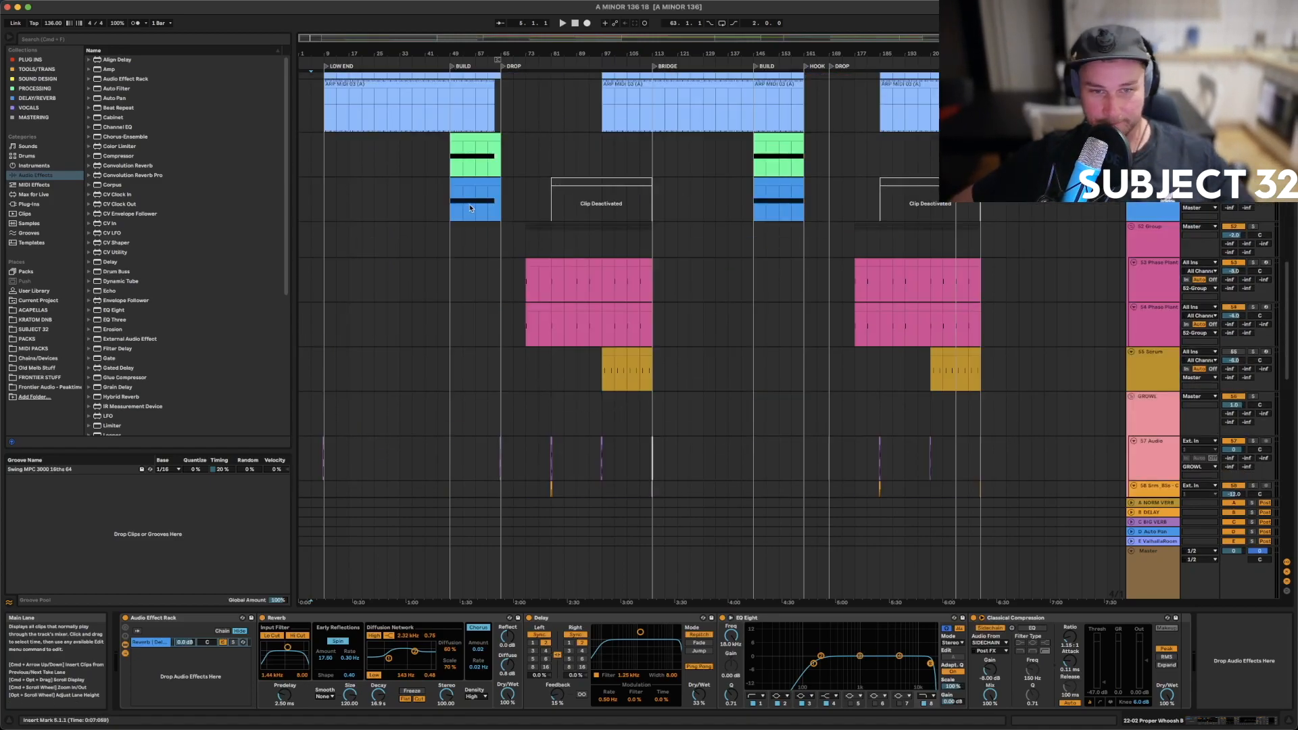
pyautogui.scroll(-7, 521, 237)
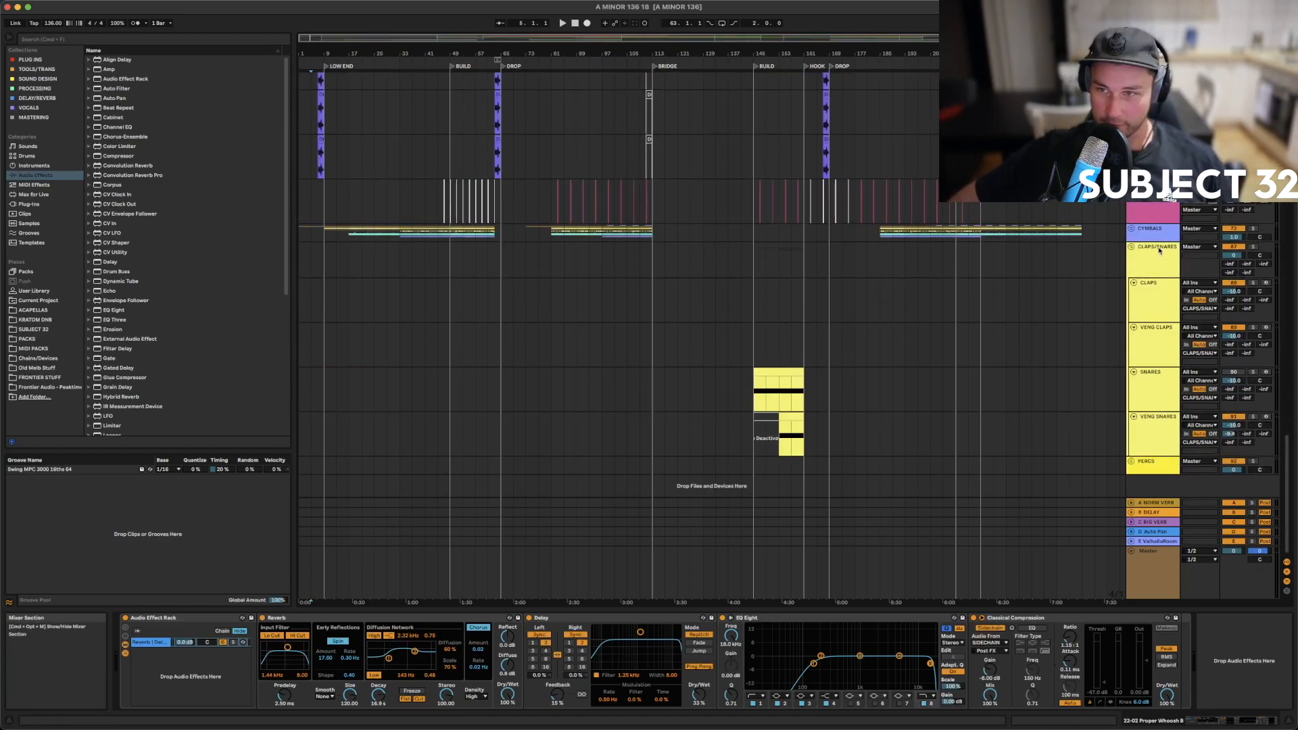
pyautogui.click(1233, 230)
pyautogui.click(1253, 228)
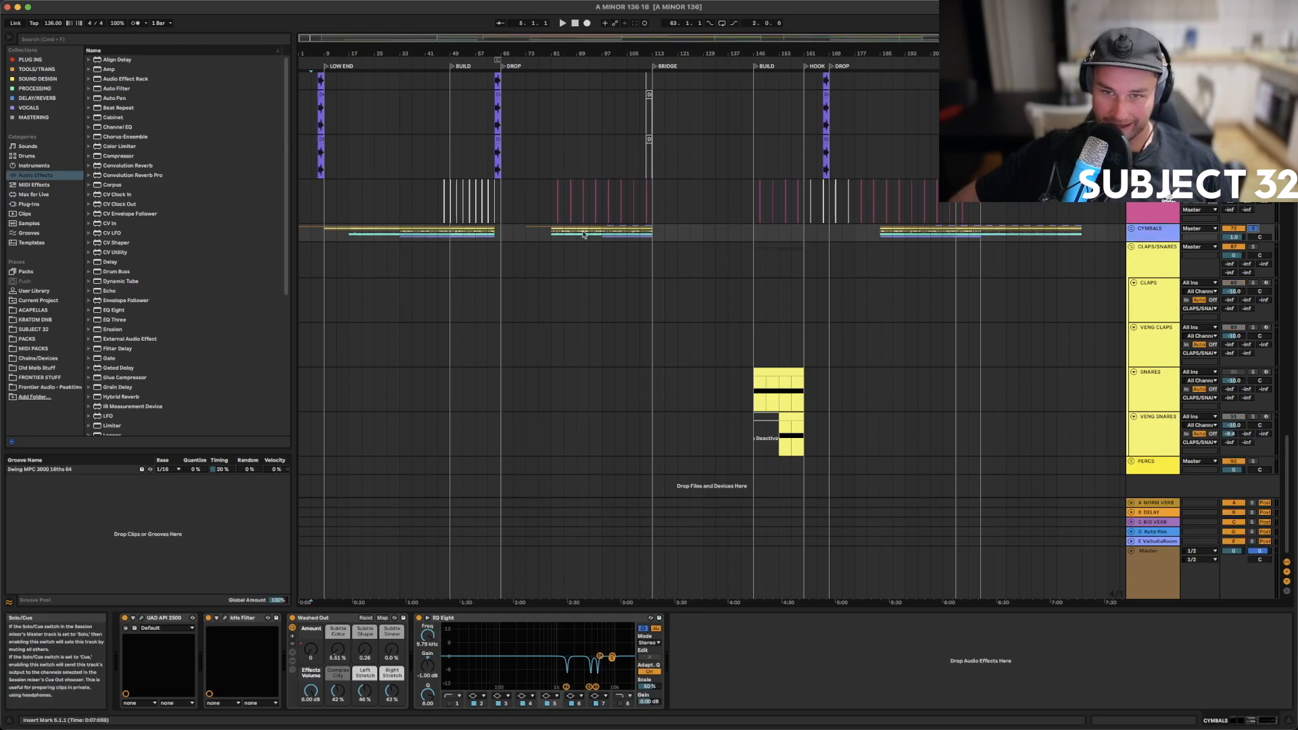
pyautogui.click(602, 236)
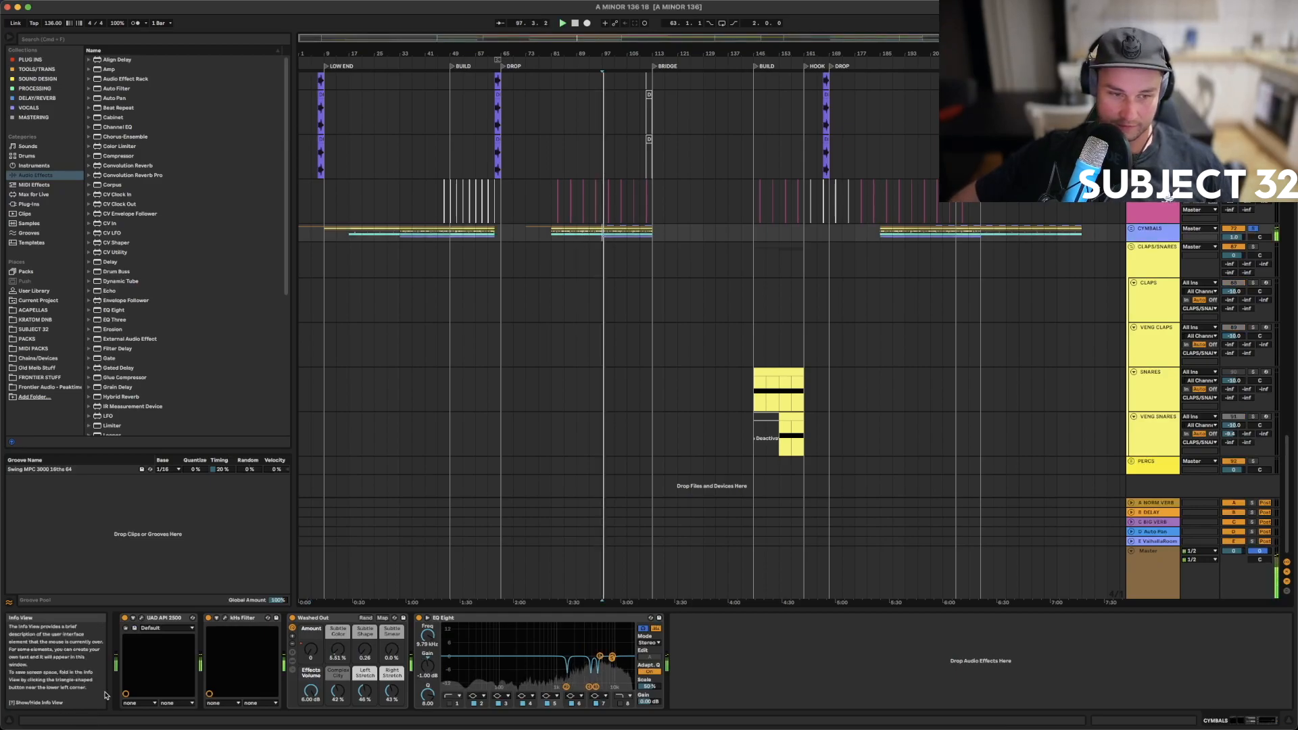
# Find "Tape" in the plug-ins collection, add it after EQ Eight on the CYMBALS group, and move its window over the arrangement
pyautogui.click(30, 60)
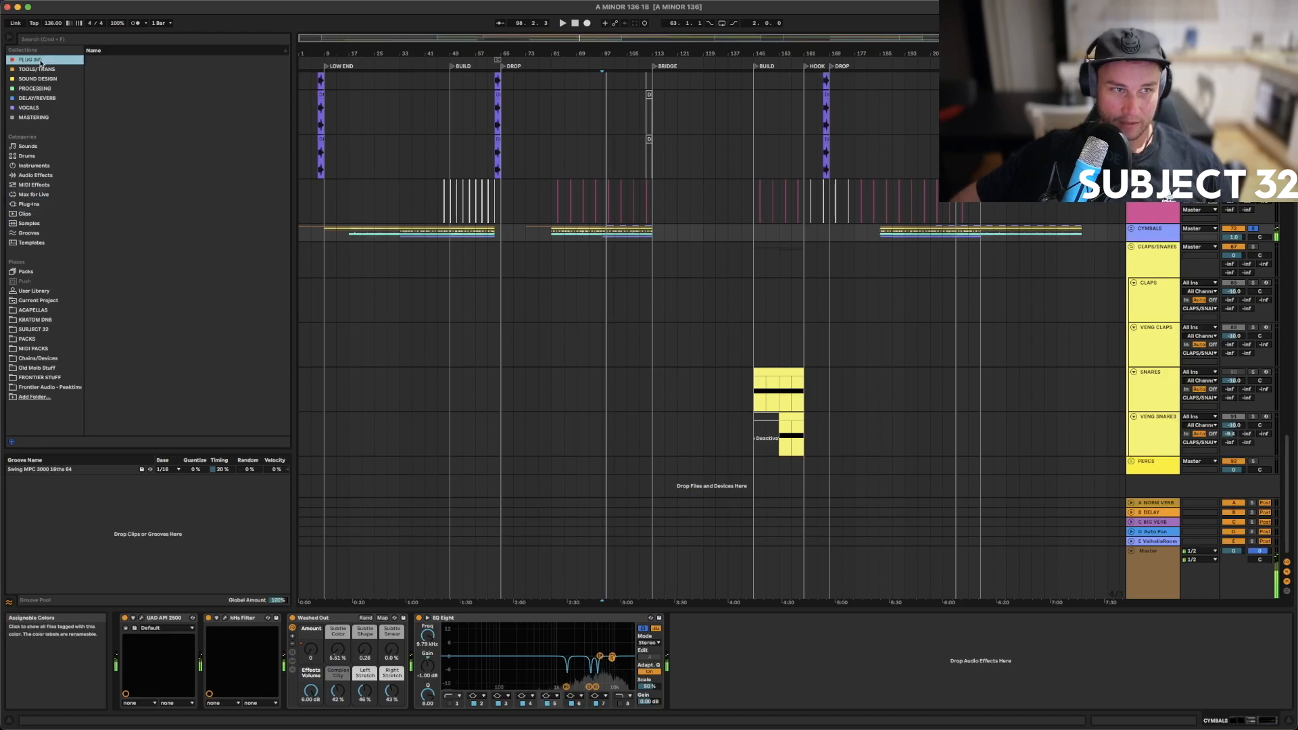
pyautogui.click(117, 39)
pyautogui.write('Tape')
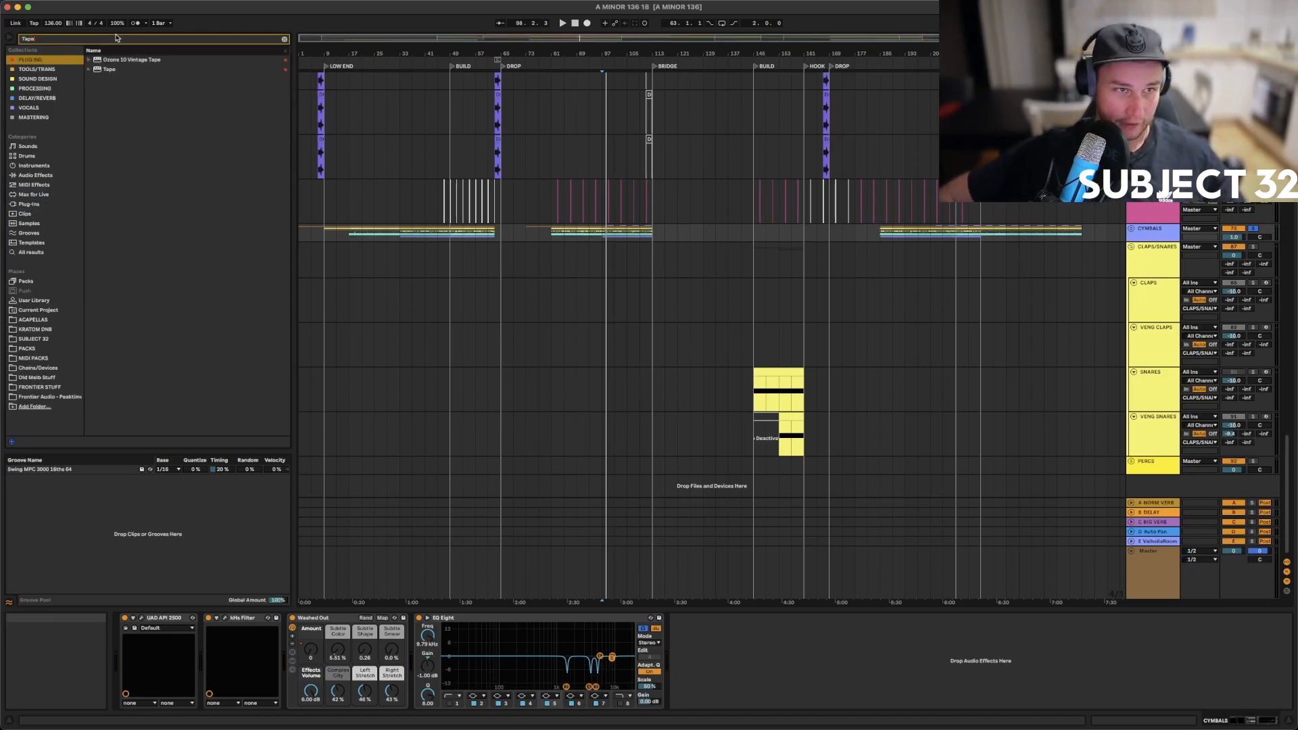
pyautogui.click(104, 70)
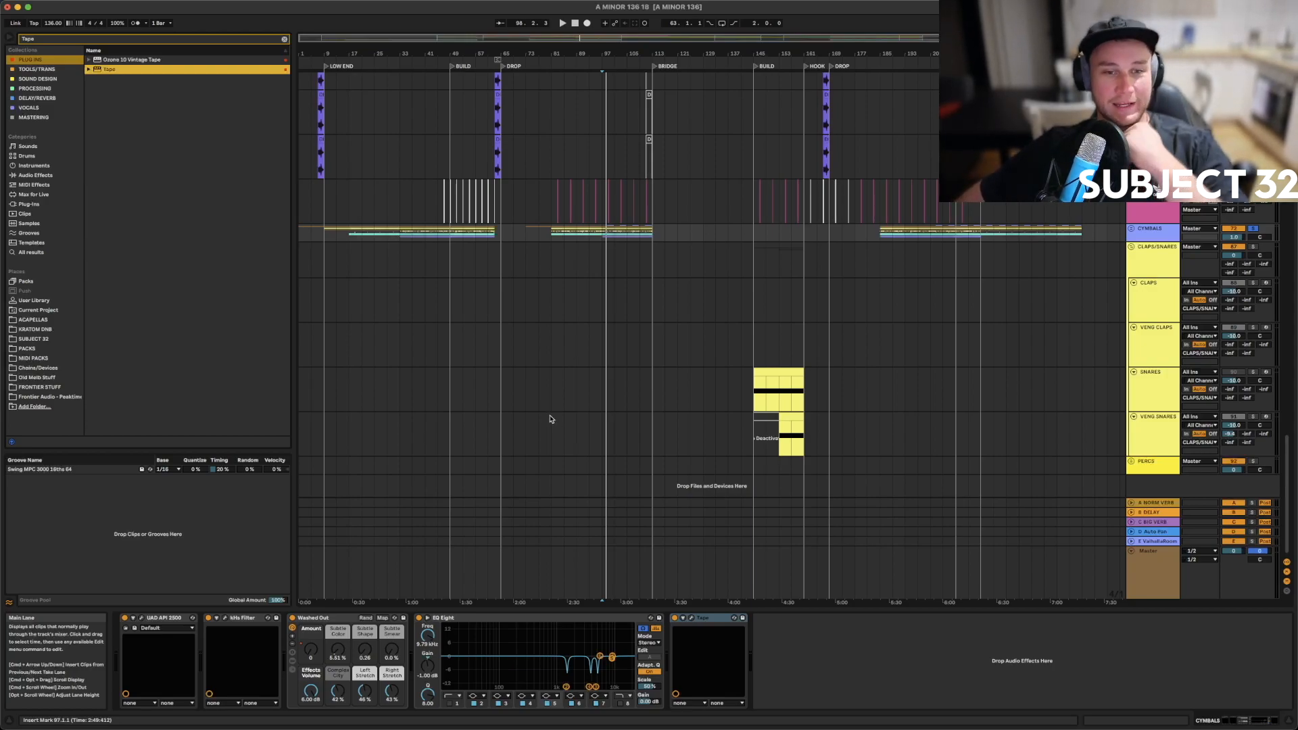
pyautogui.click(690, 621)
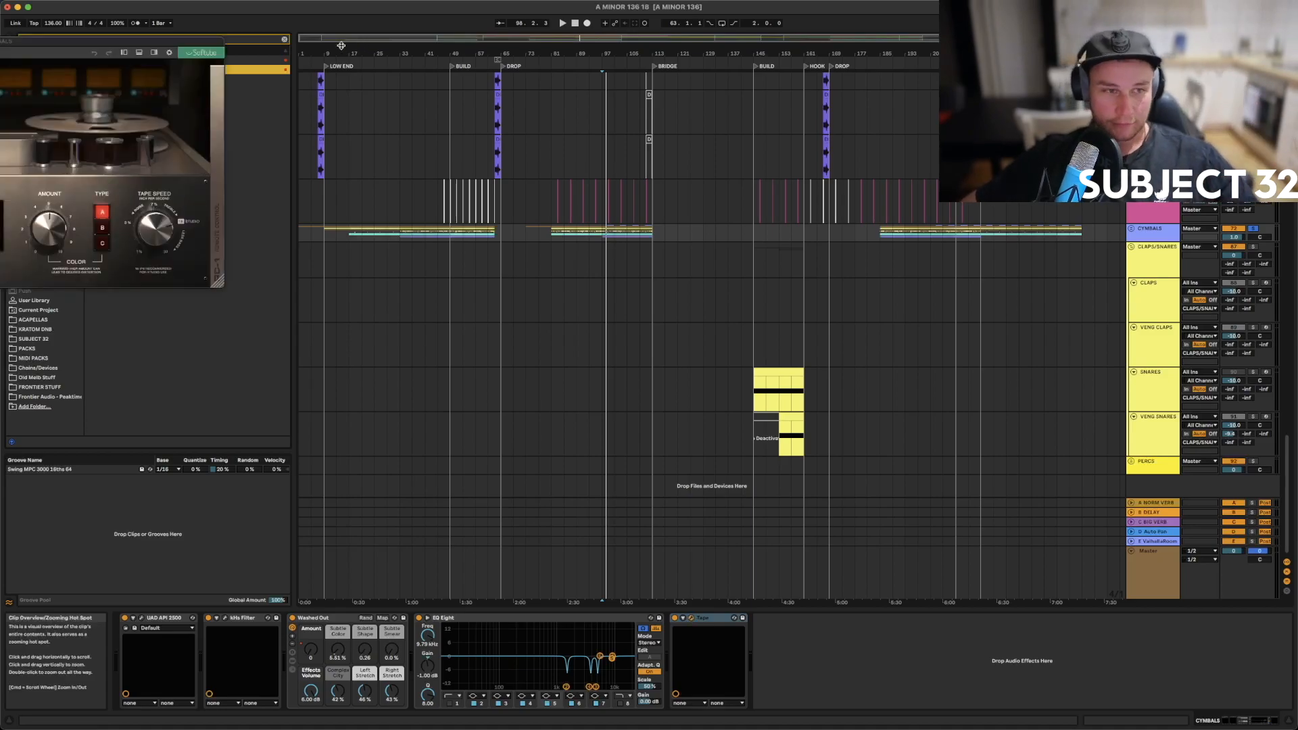
pyautogui.moveTo(54, 39); pyautogui.dragTo(534, 269)
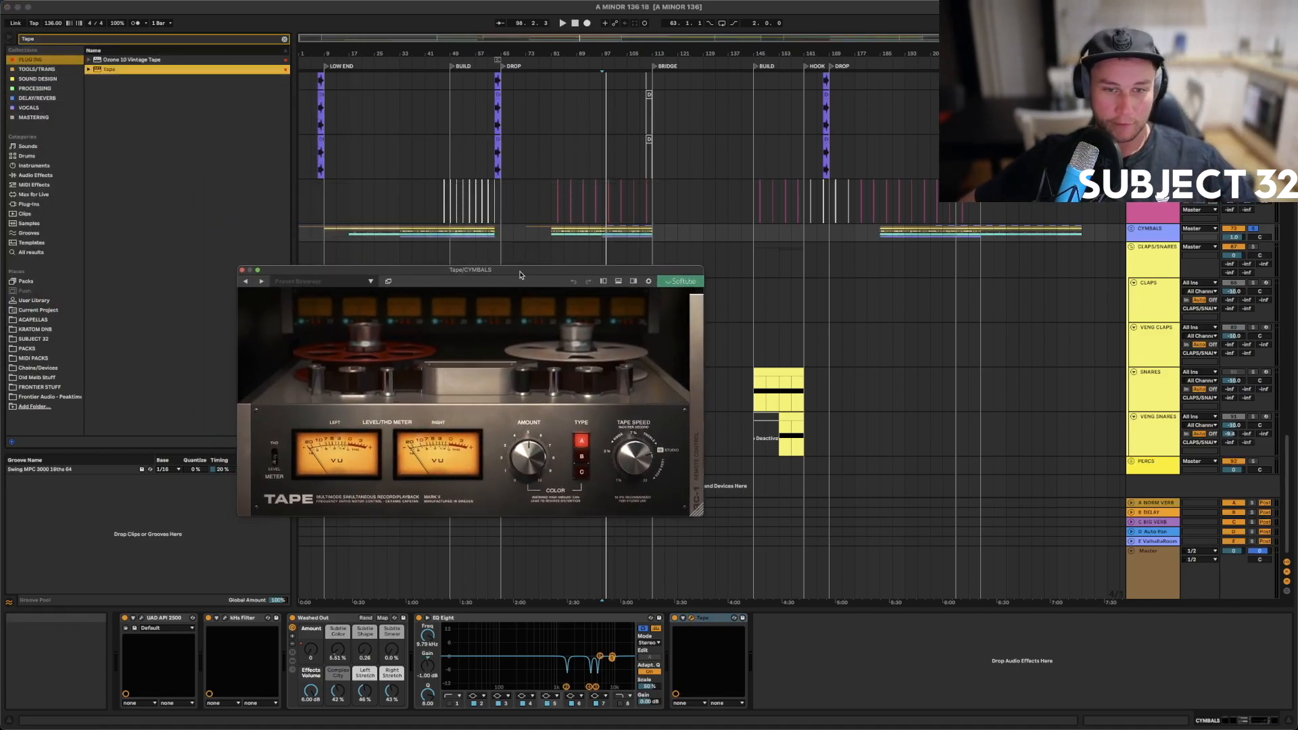
# Try Tape's color types A, B and C while the soloed cymbals play from bar 33
pyautogui.click(451, 235)
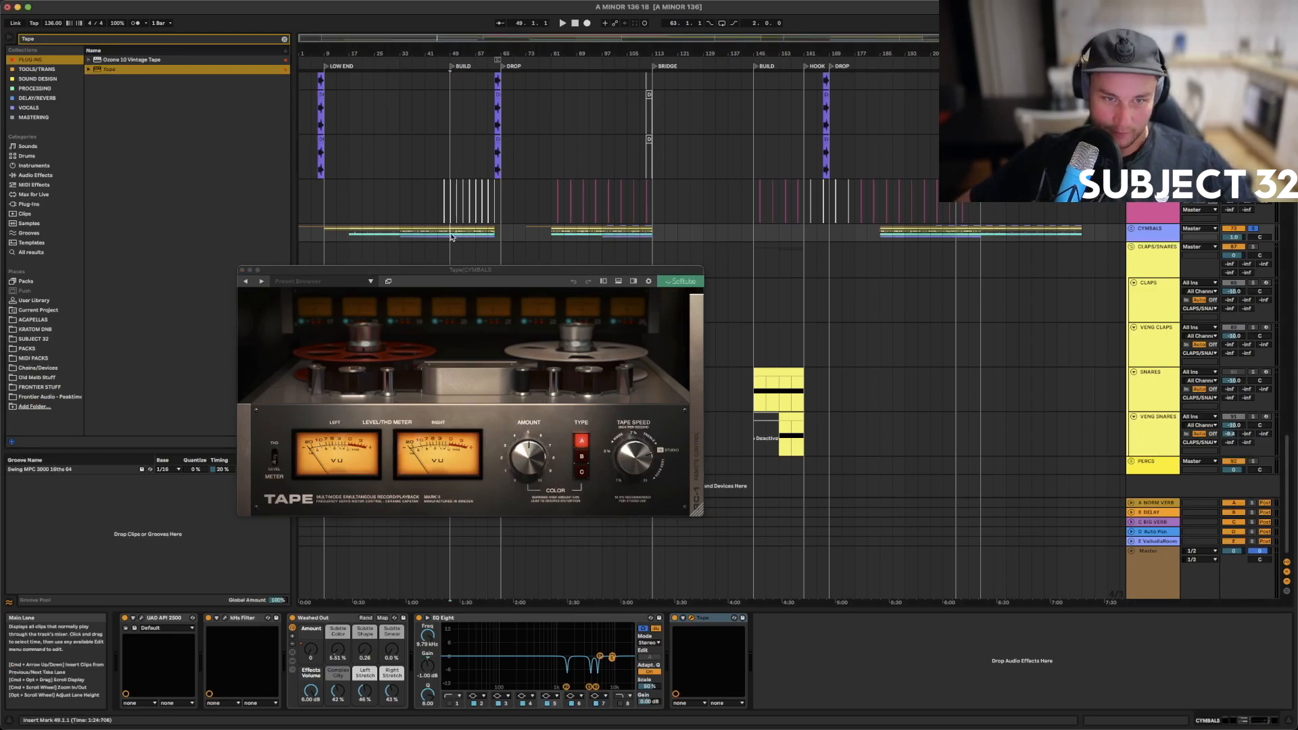
pyautogui.press('space')
pyautogui.click(579, 458)
pyautogui.click(580, 458)
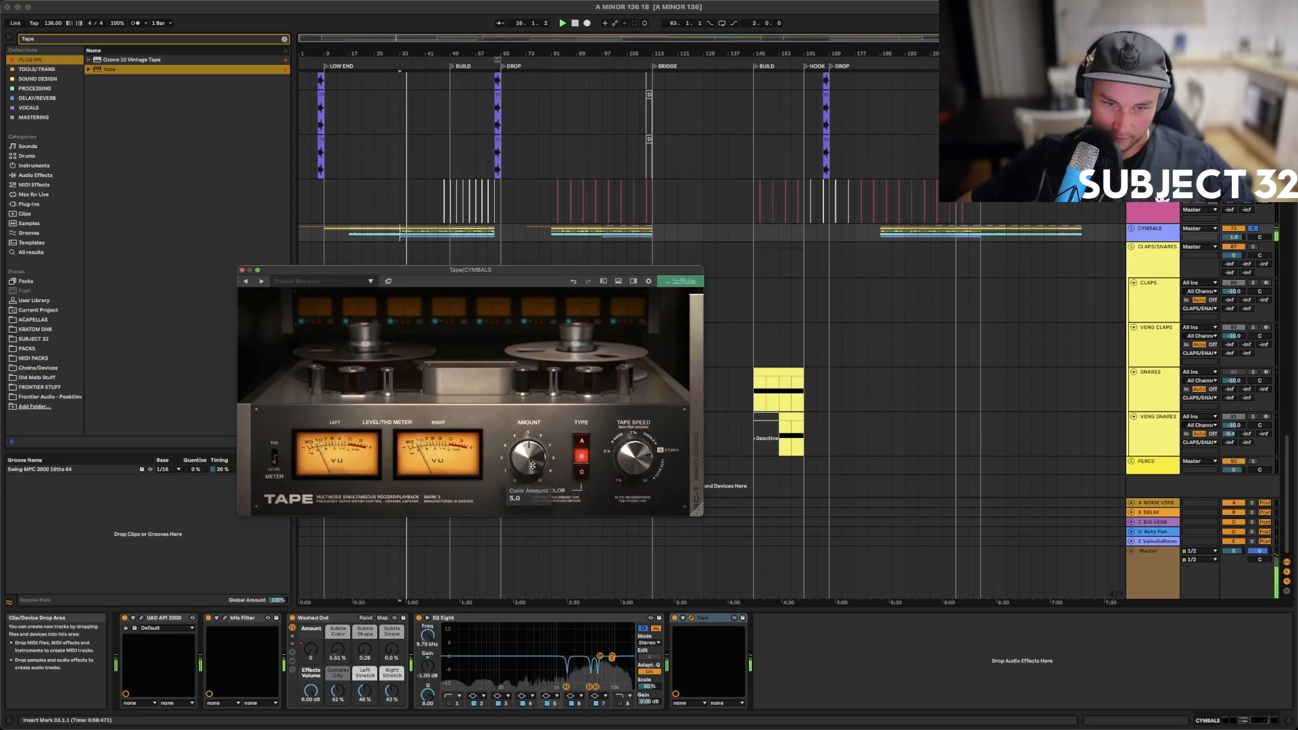
pyautogui.click(581, 440)
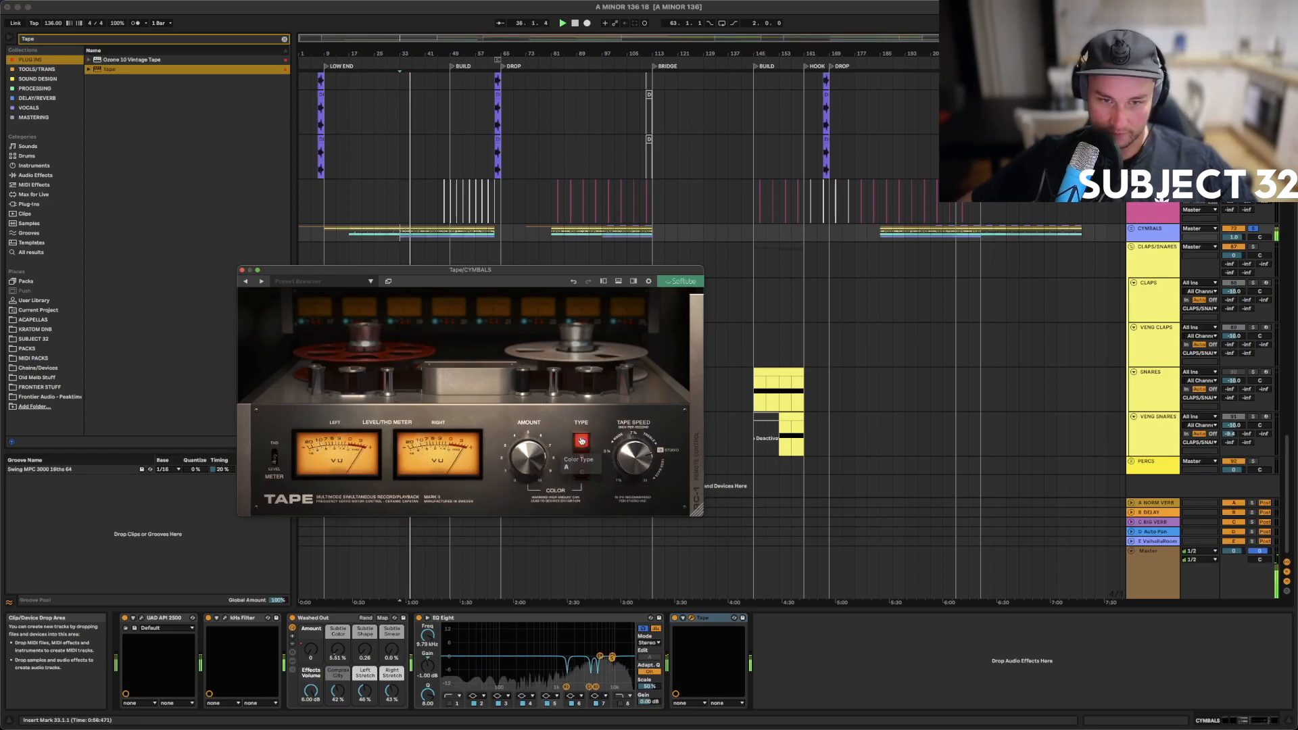
pyautogui.click(581, 455)
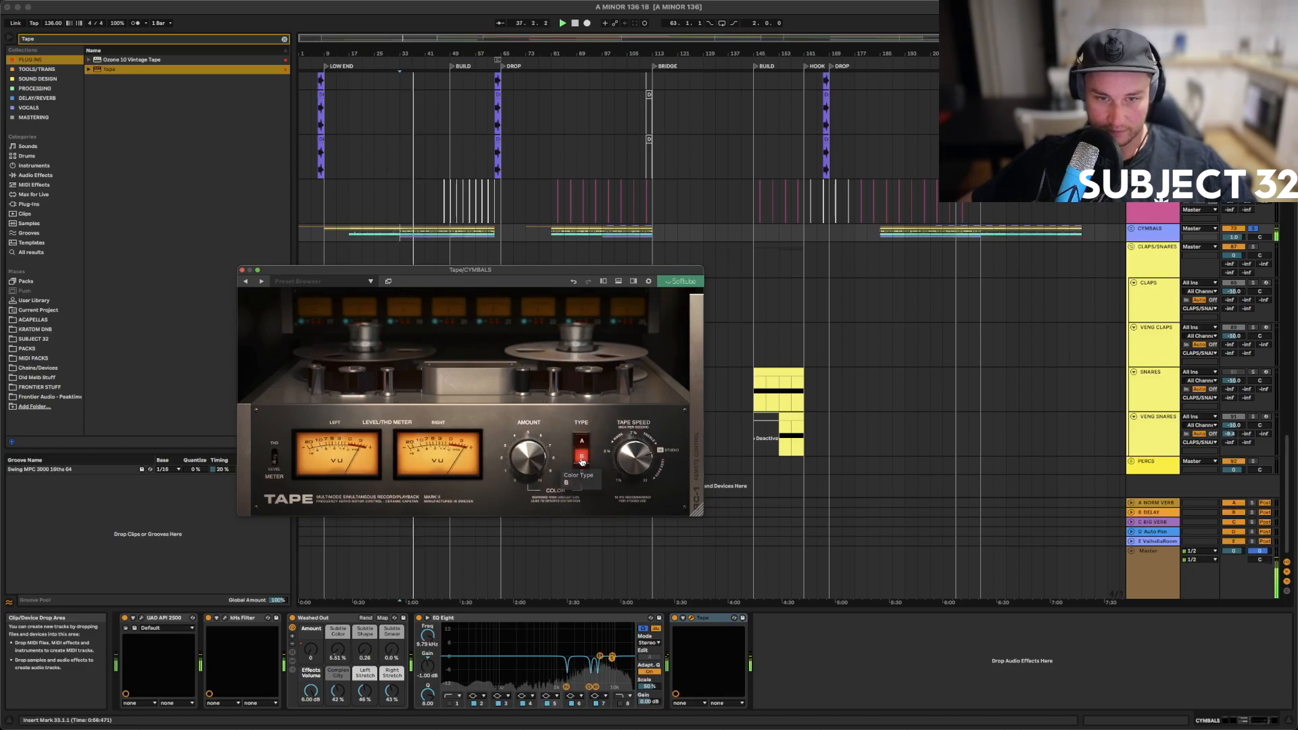
pyautogui.click(581, 471)
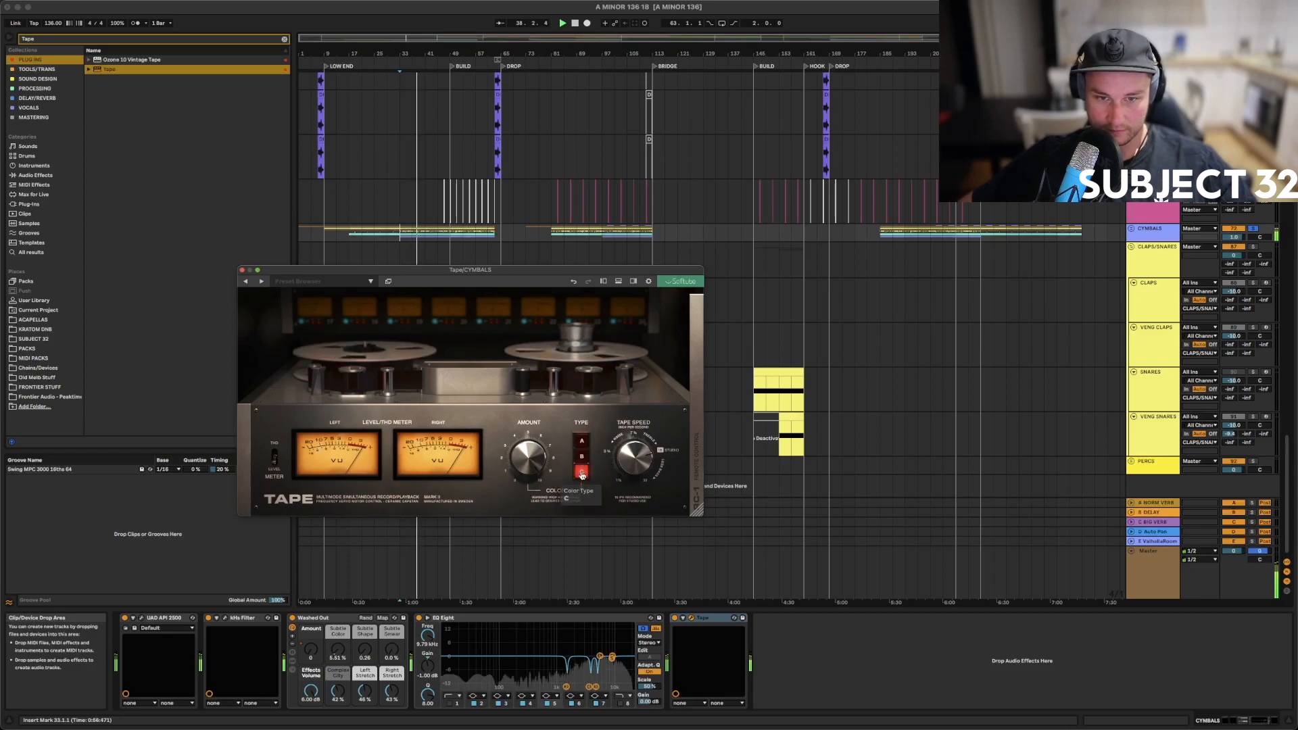
# Compare tape speeds and color types, settle on 15 IPS with color type B, and close the Tape window
pyautogui.moveTo(635, 457); pyautogui.dragTo(634, 532)
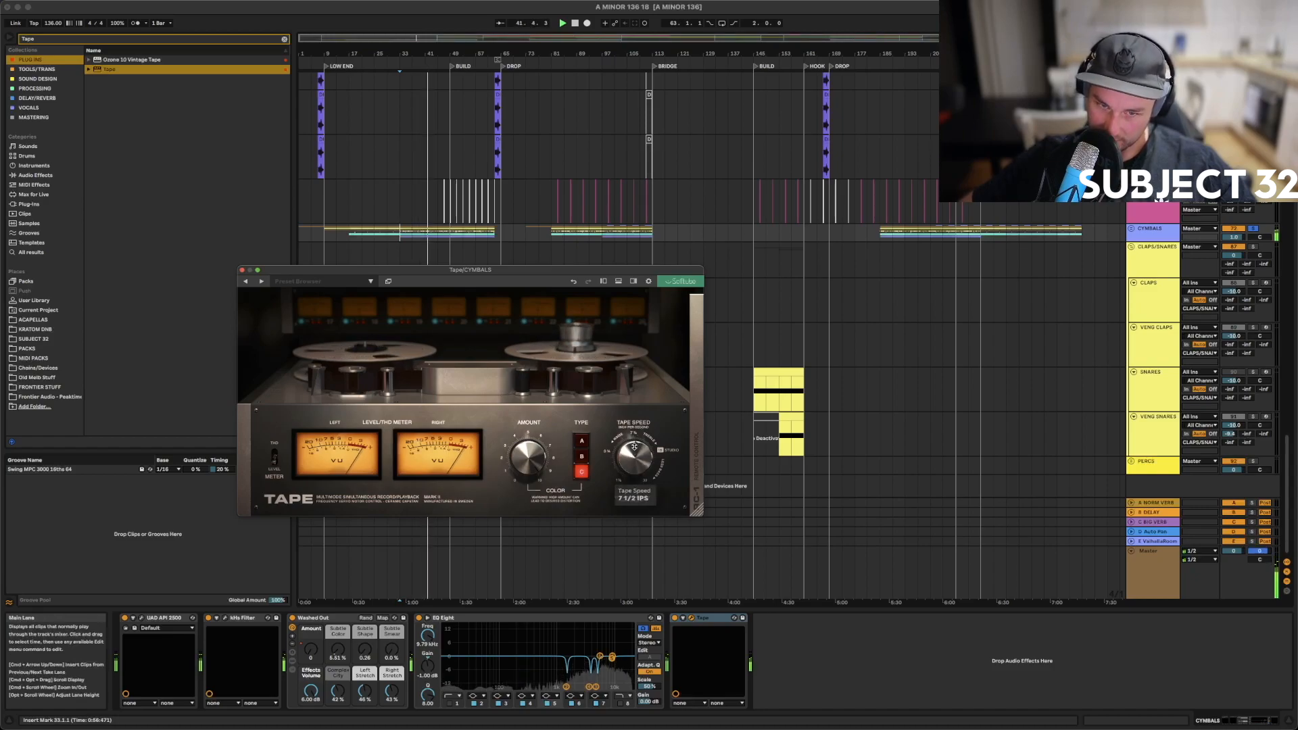
pyautogui.click(584, 463)
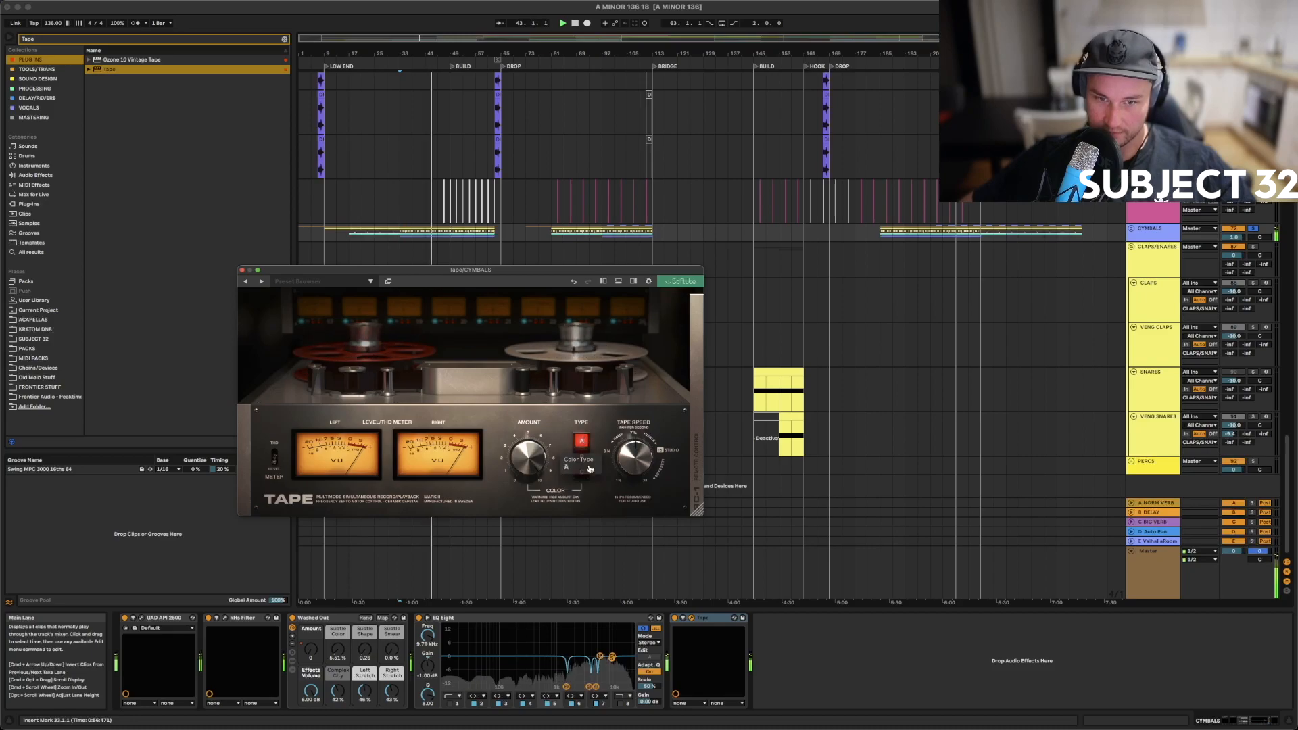
pyautogui.click(581, 467)
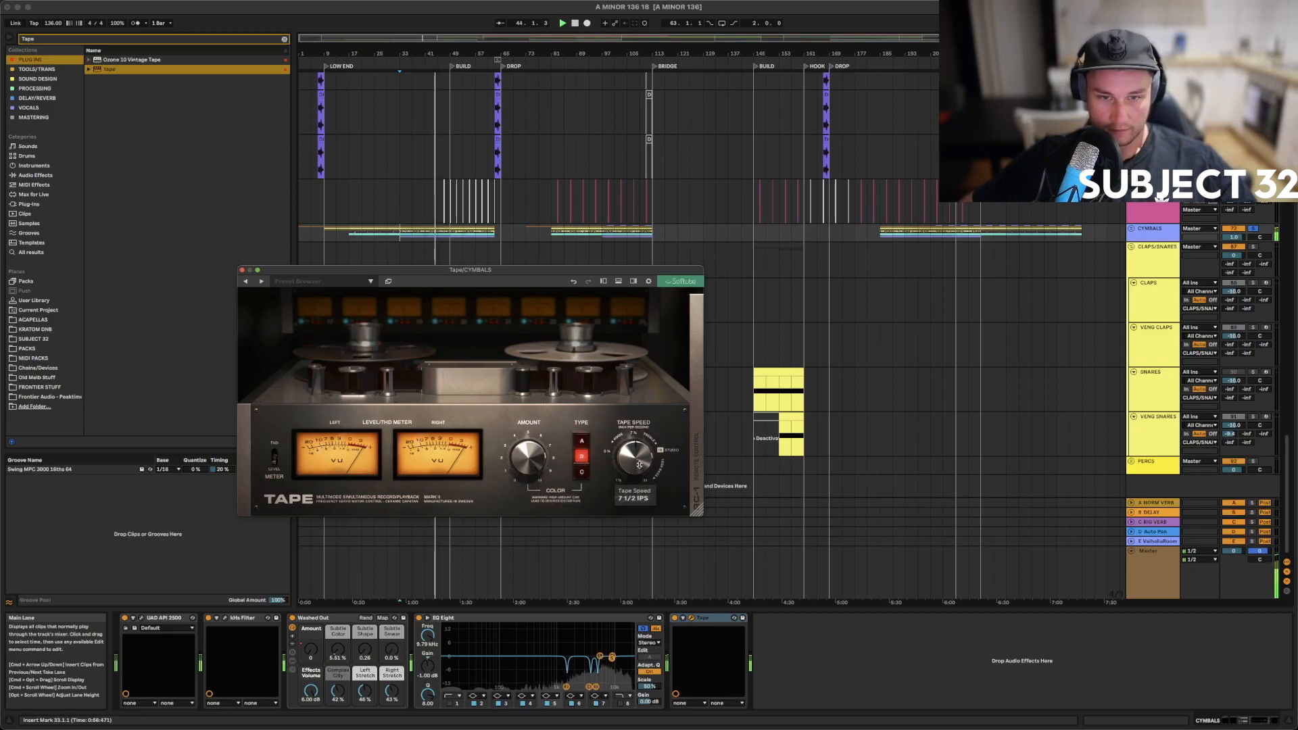
pyautogui.moveTo(639, 440); pyautogui.dragTo(637, 446)
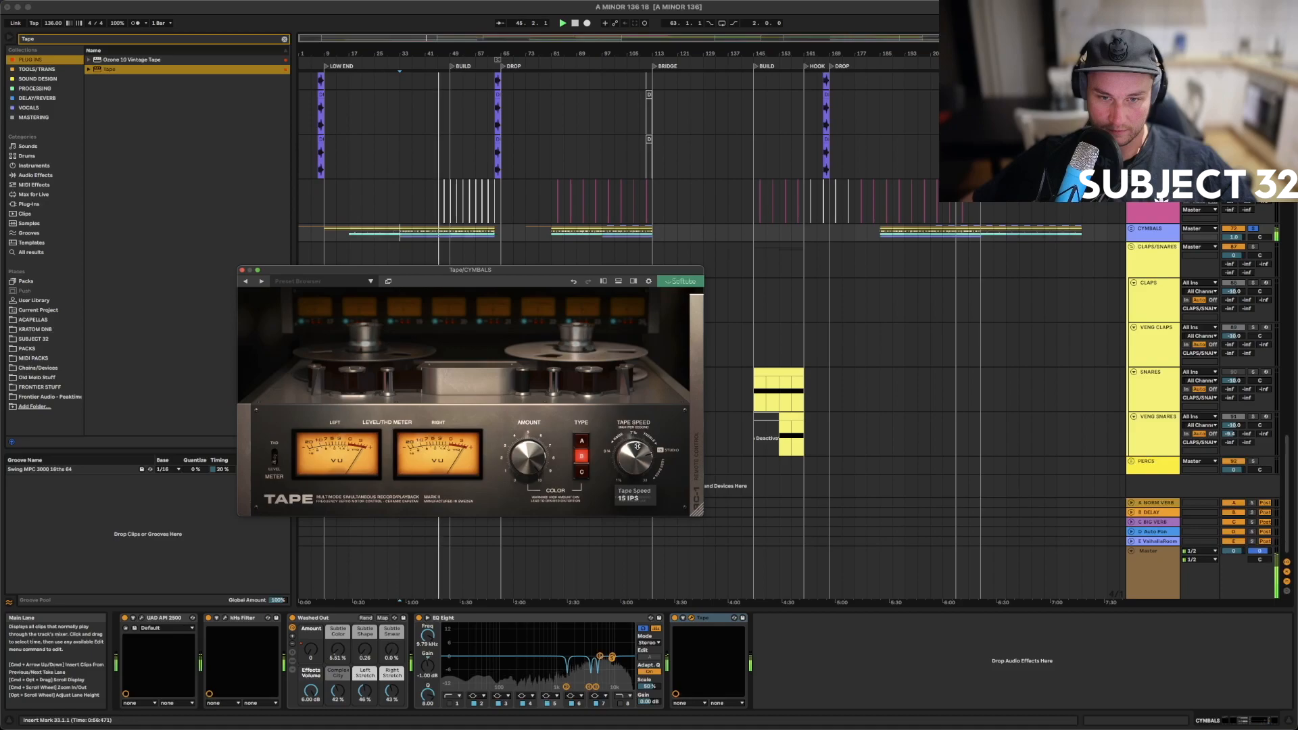
pyautogui.click(582, 472)
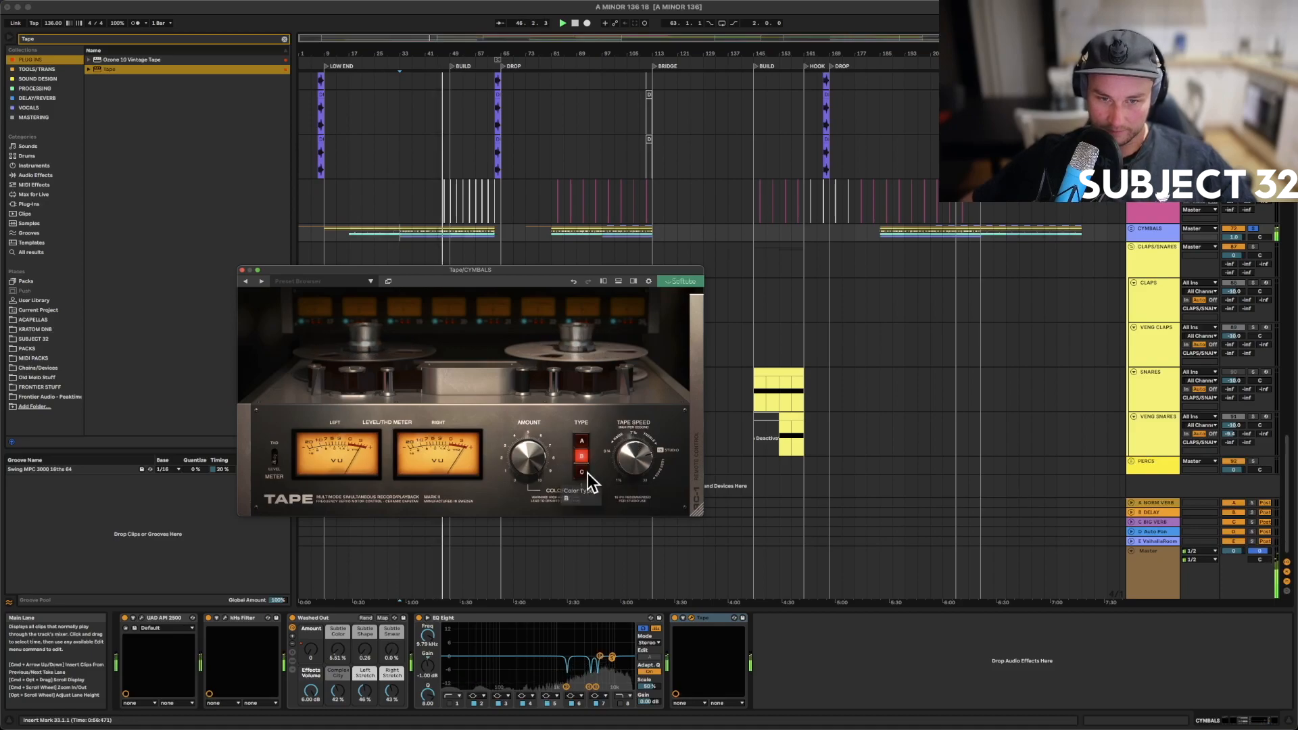
pyautogui.click(582, 442)
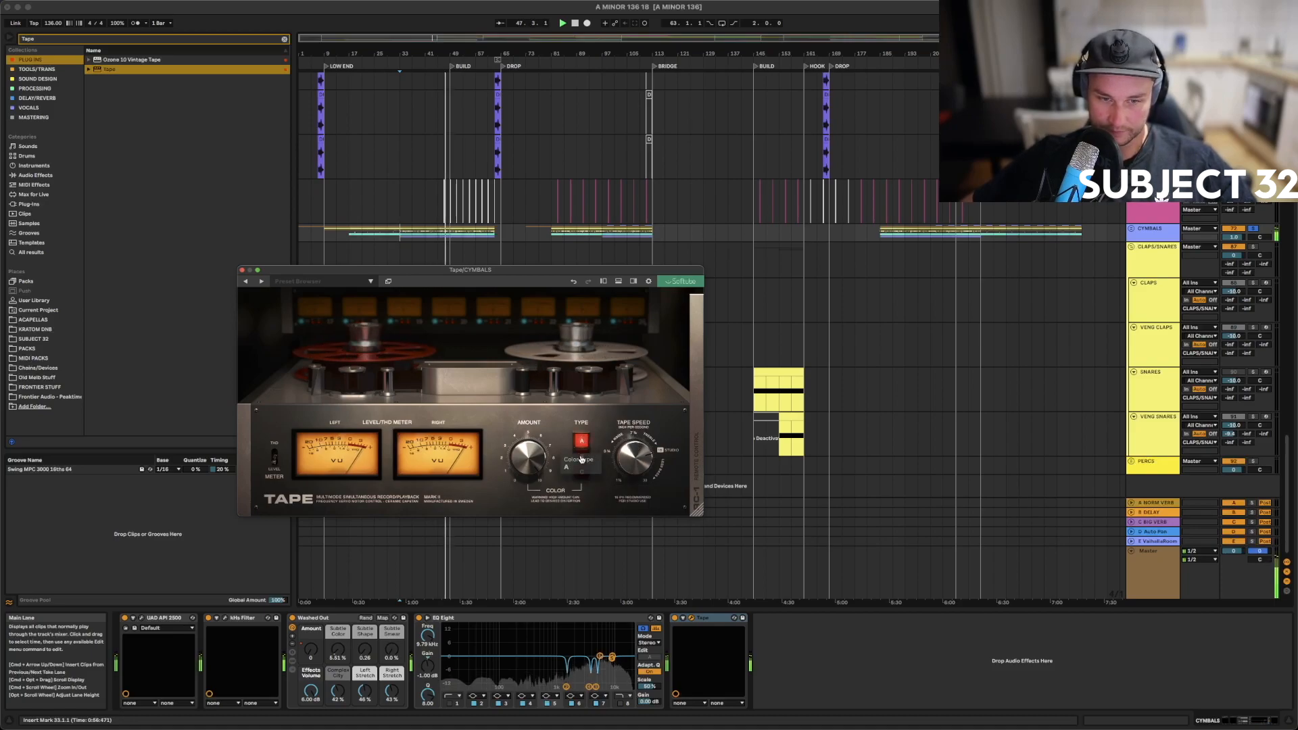
pyautogui.click(581, 455)
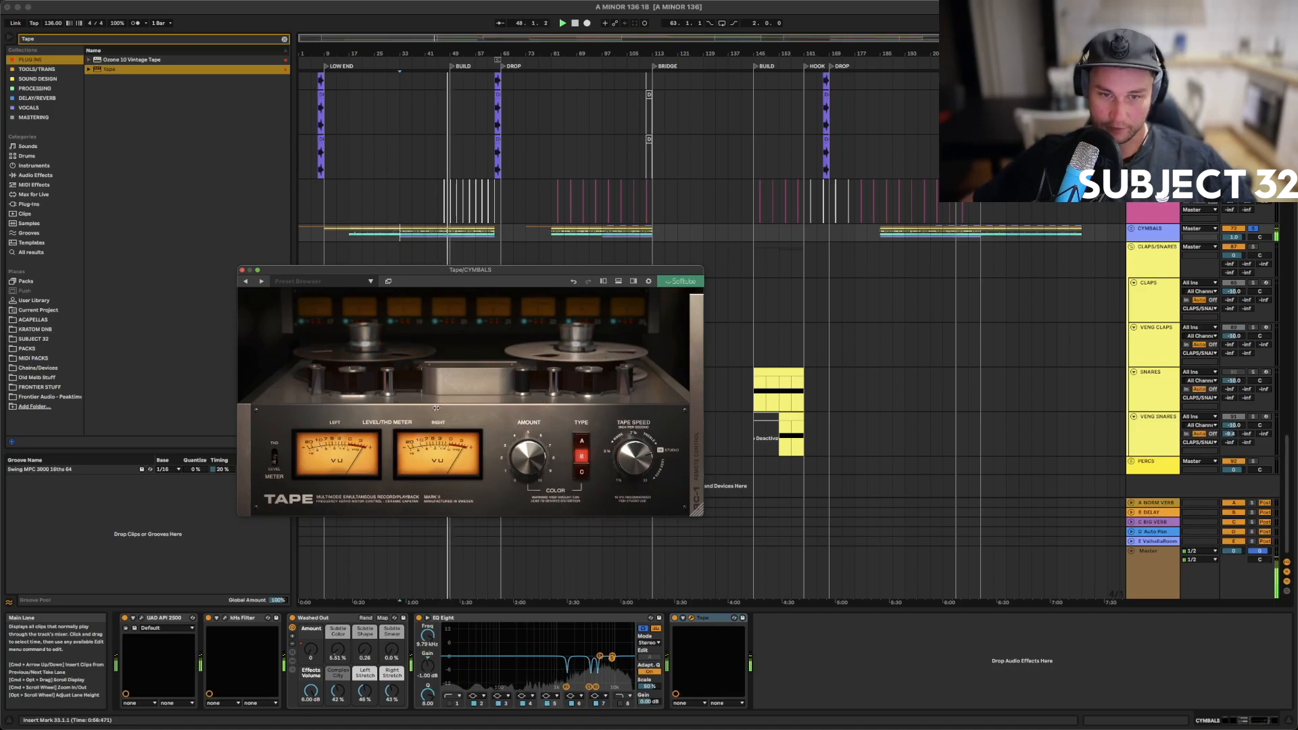
pyautogui.click(241, 271)
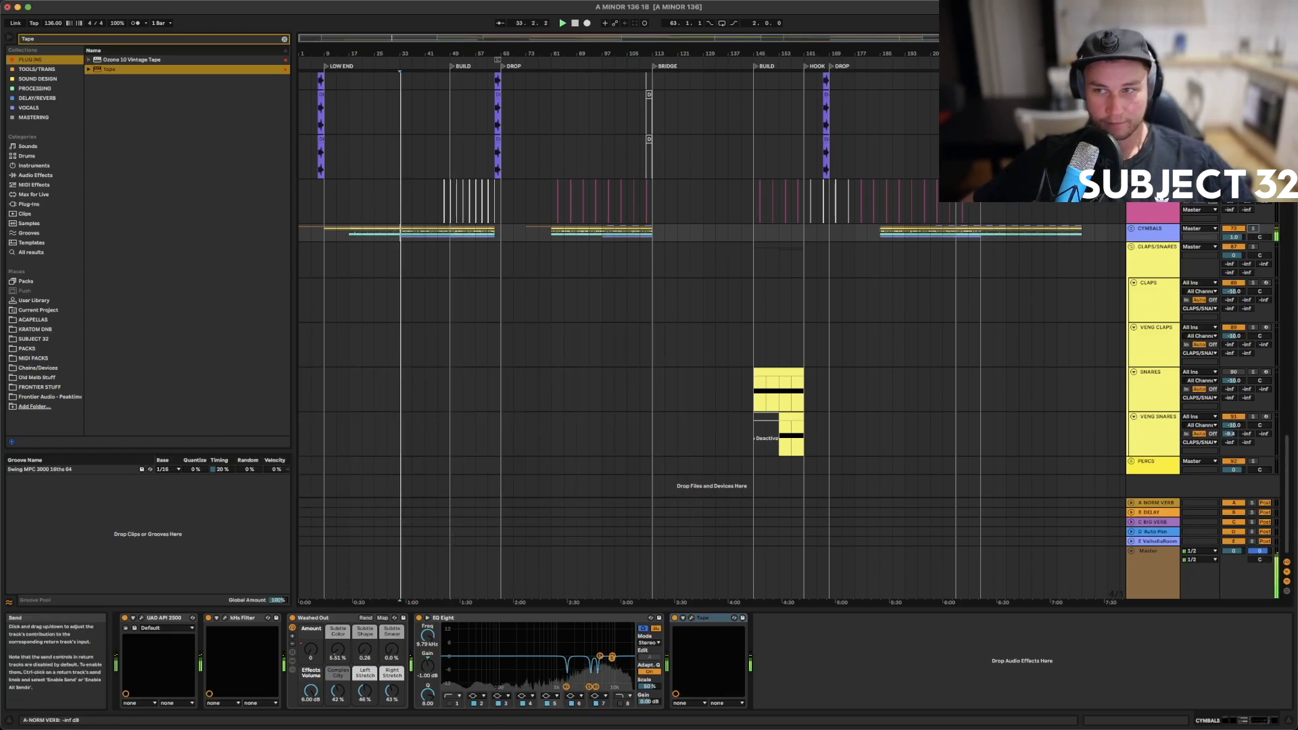
# Reset the CYMBALS group's volume to 0 dB and switch Tape off and on again to compare
pyautogui.doubleClick(1236, 238)
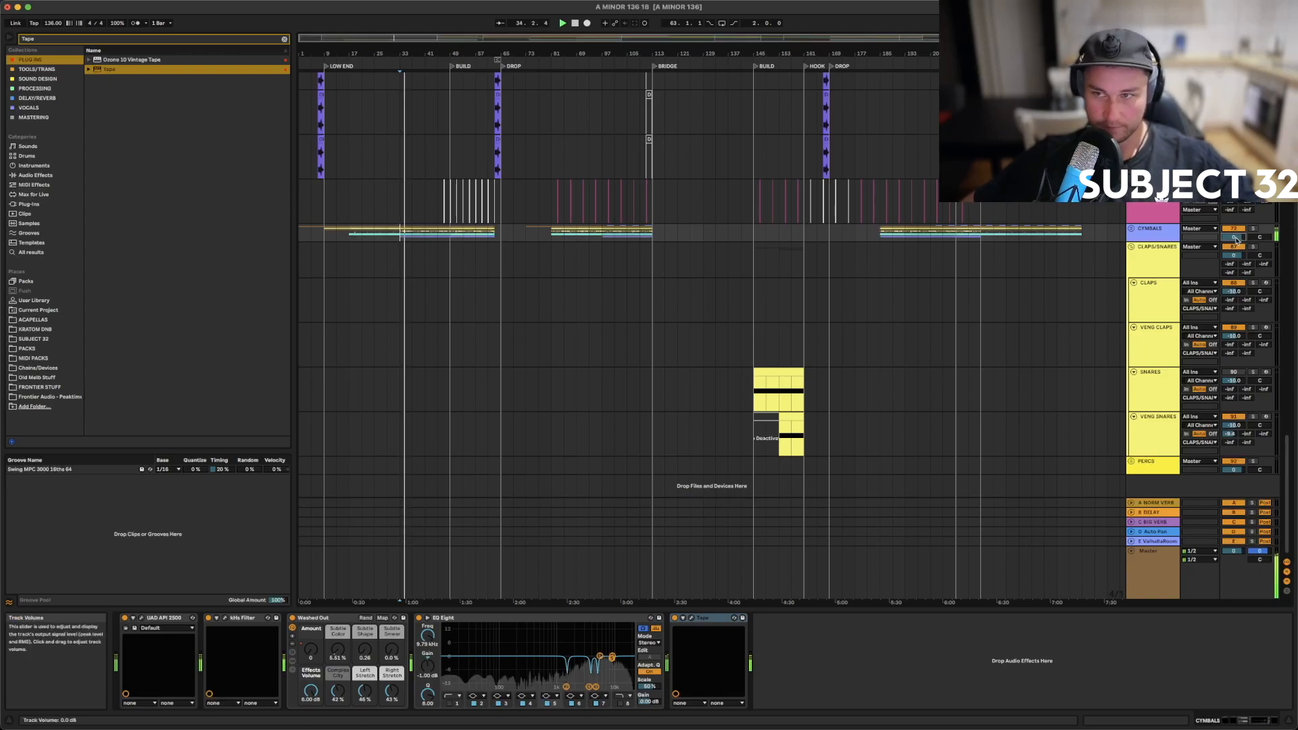
pyautogui.click(675, 618)
pyautogui.click(675, 619)
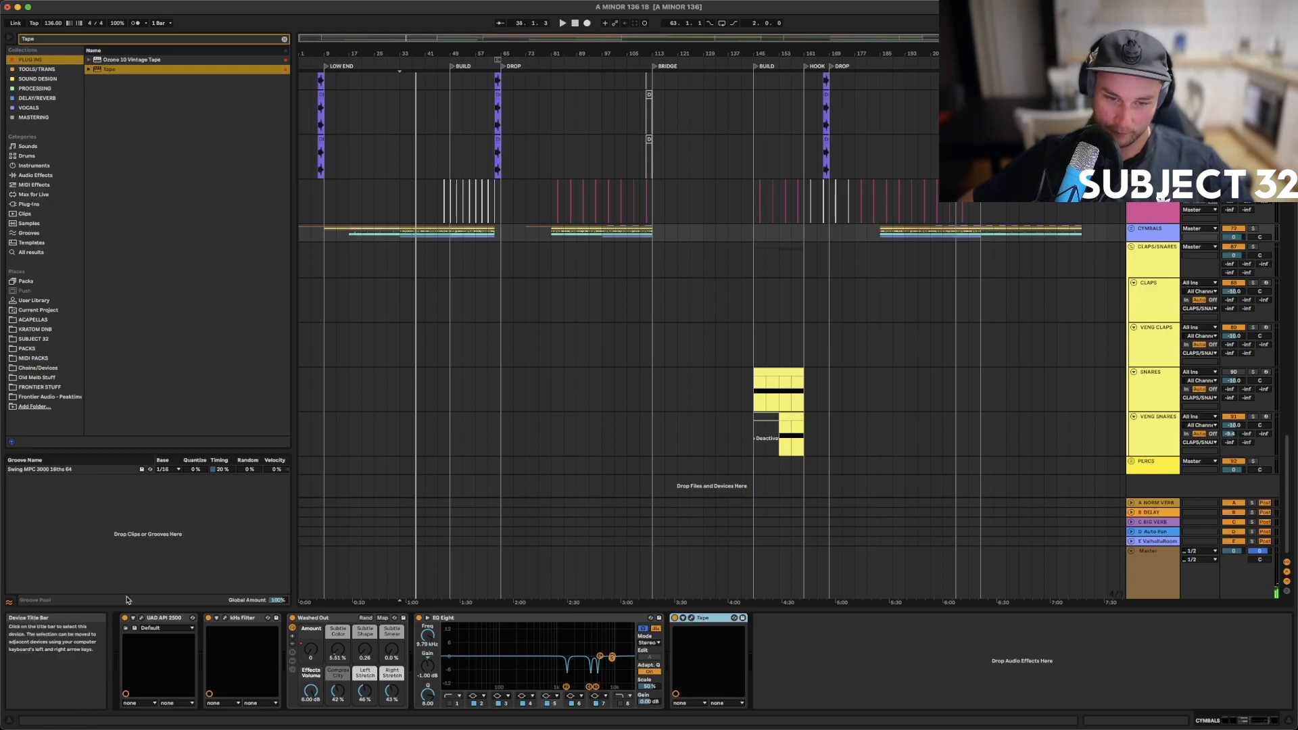
# Reorder the CYMBALS devices: move UAD API 2500 to the chain's end, and kHs Filter and Washed Out between EQ Eight and Tape
pyautogui.moveTo(174, 618); pyautogui.dragTo(774, 658)
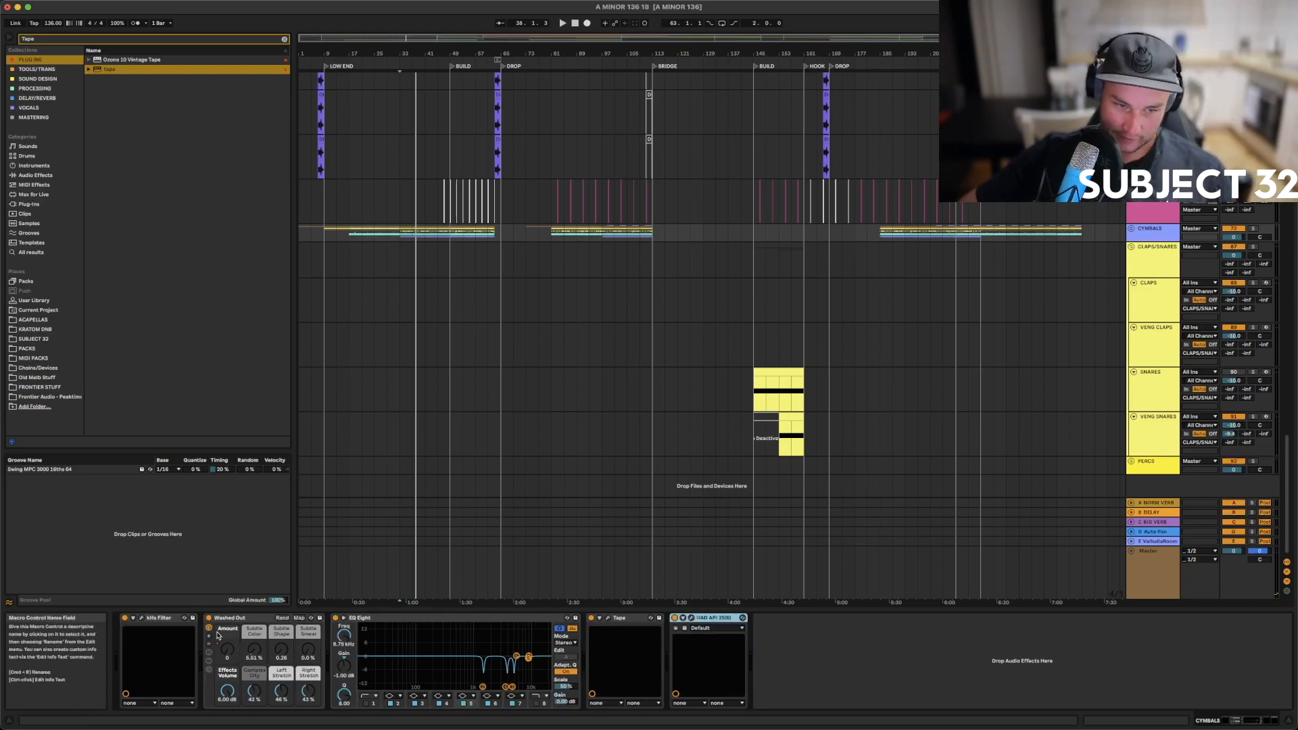
pyautogui.click(157, 620)
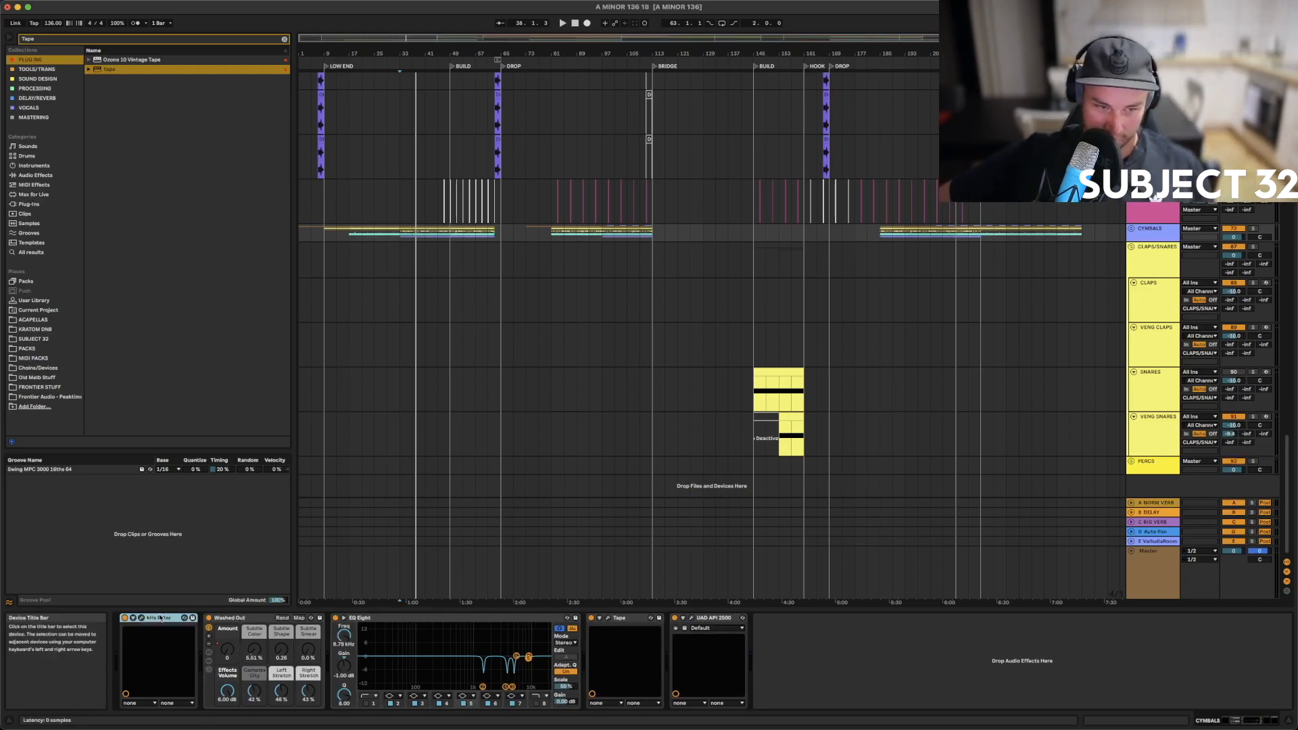
pyautogui.moveTo(250, 621); pyautogui.dragTo(586, 641)
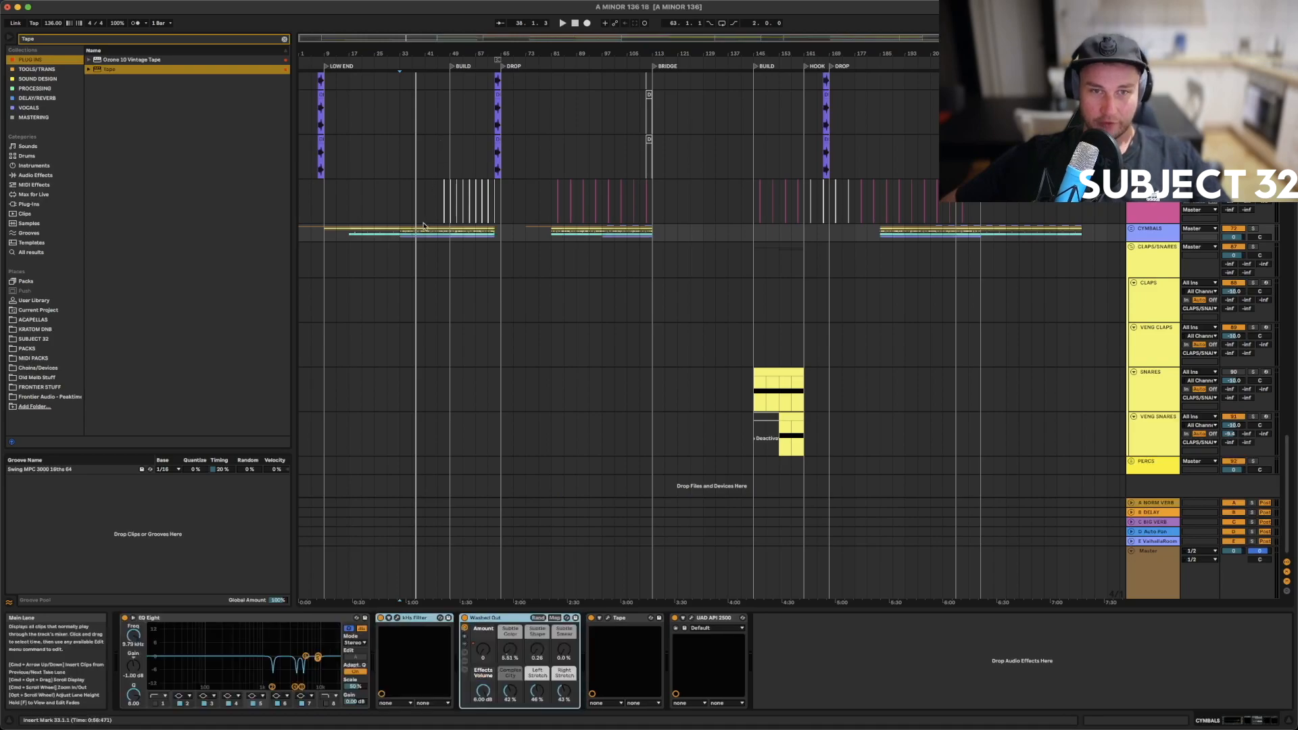
# Place the insert marker at bar 33 and display the LOW END group's device chain
pyautogui.click(401, 236)
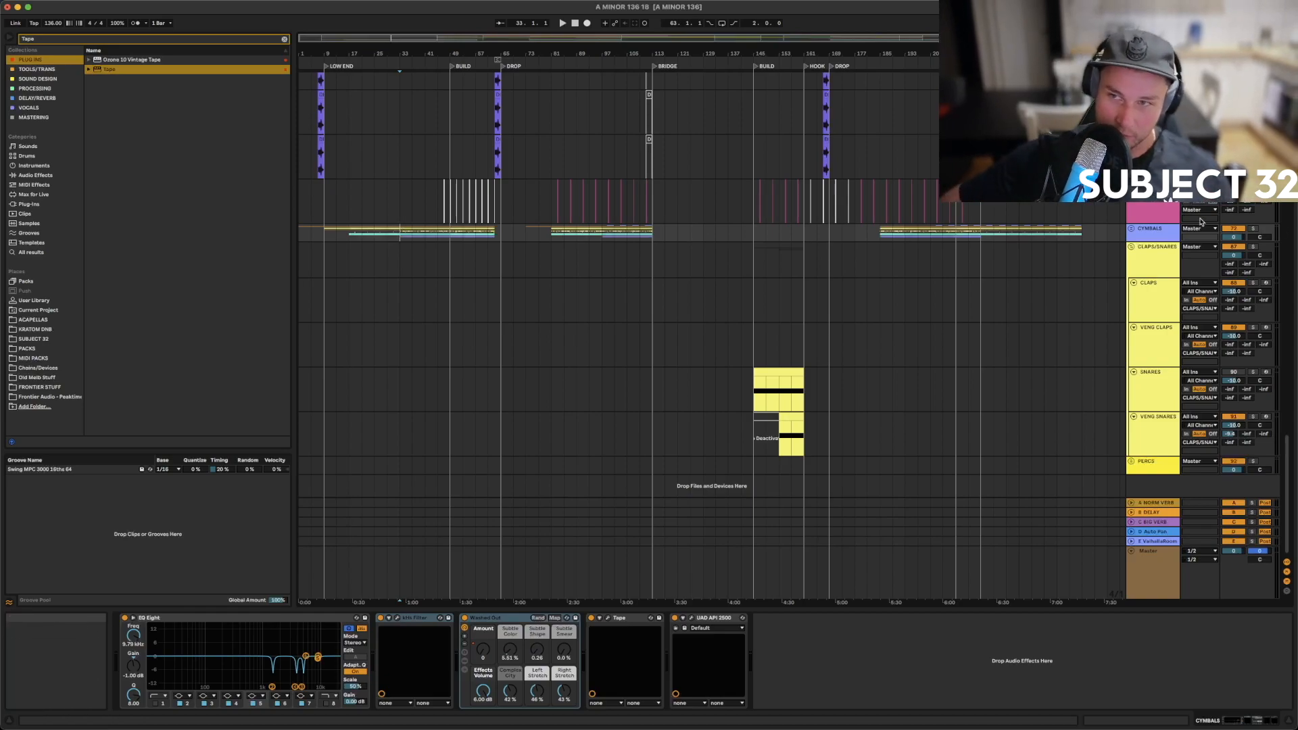
pyautogui.scroll(10, 1128, 246)
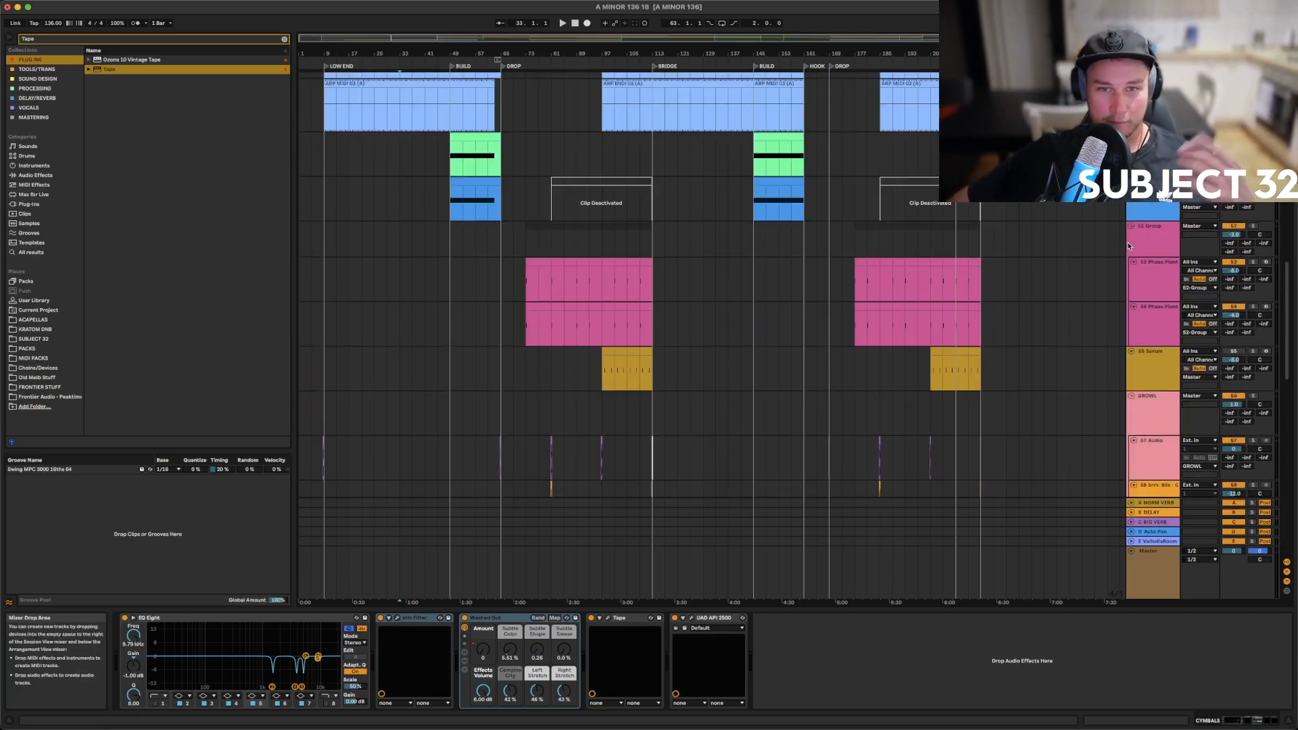
pyautogui.scroll(15, 1080, 229)
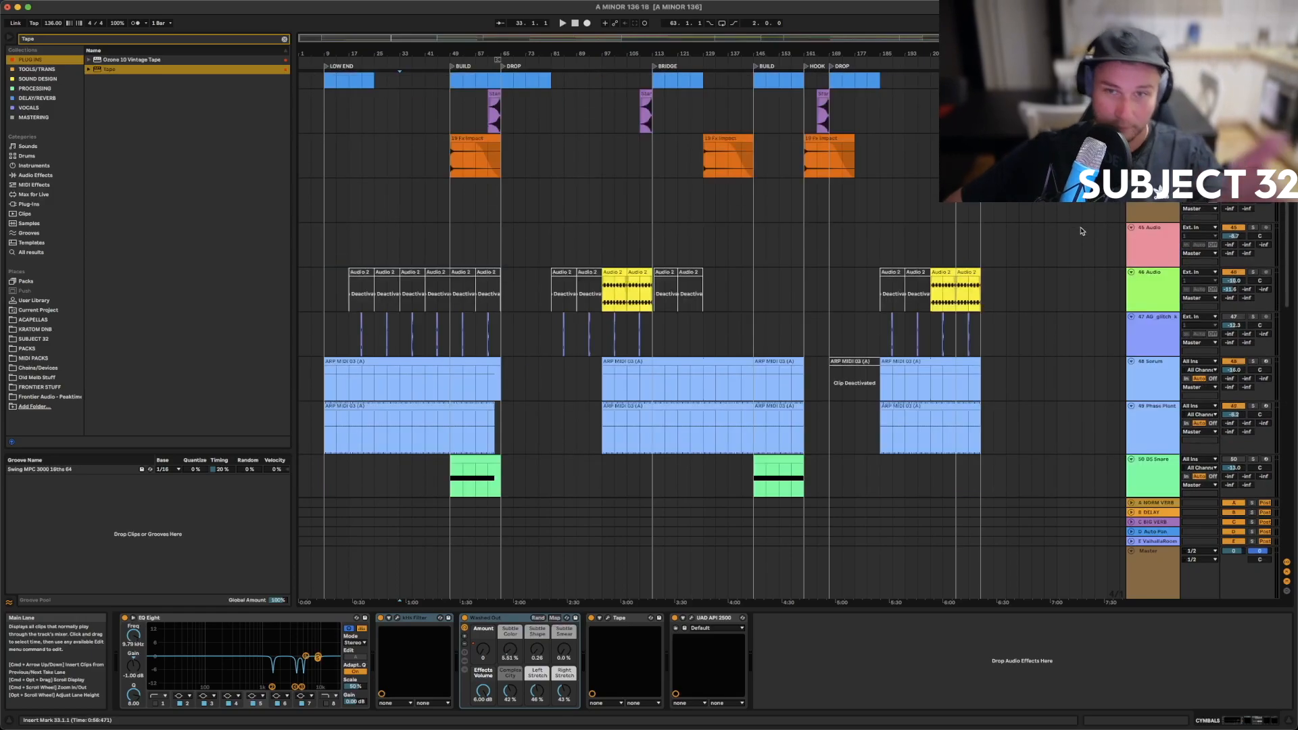
pyautogui.click(1162, 193)
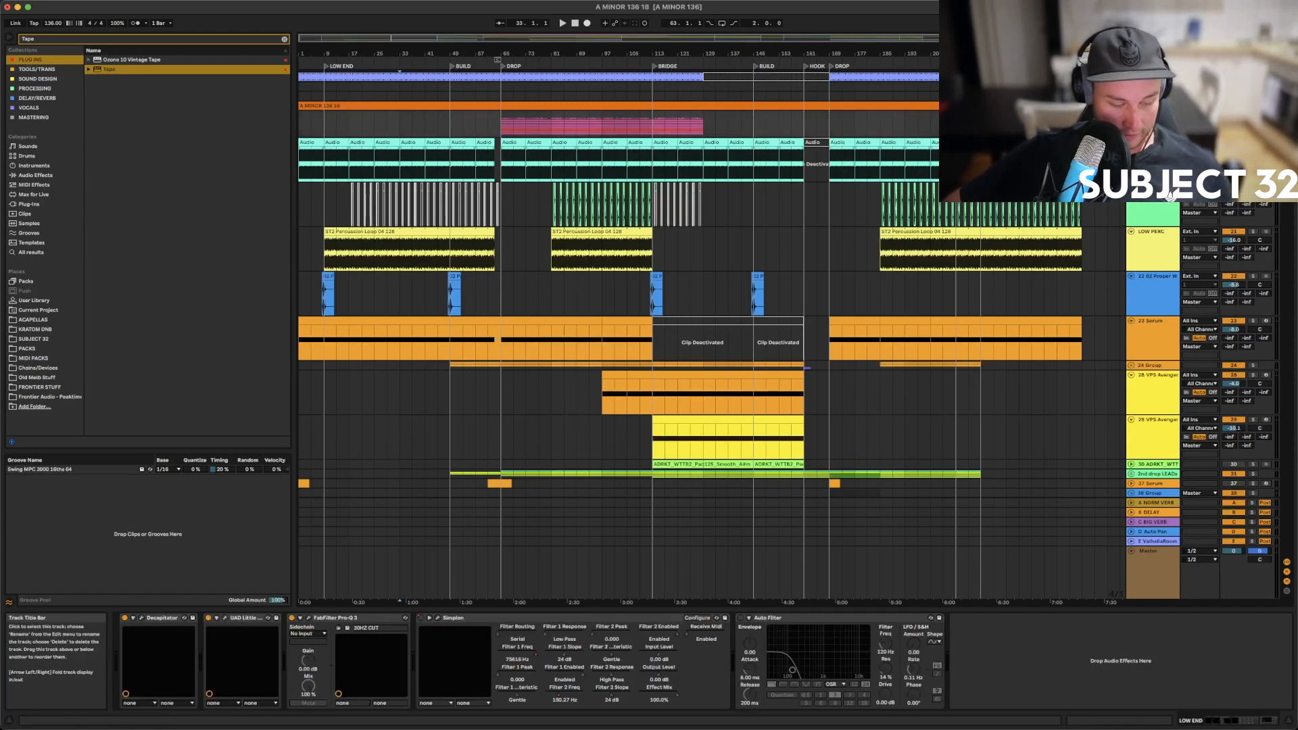
# Select all tracks in the arrangement and fold them to compact height
pyautogui.press('super+a')
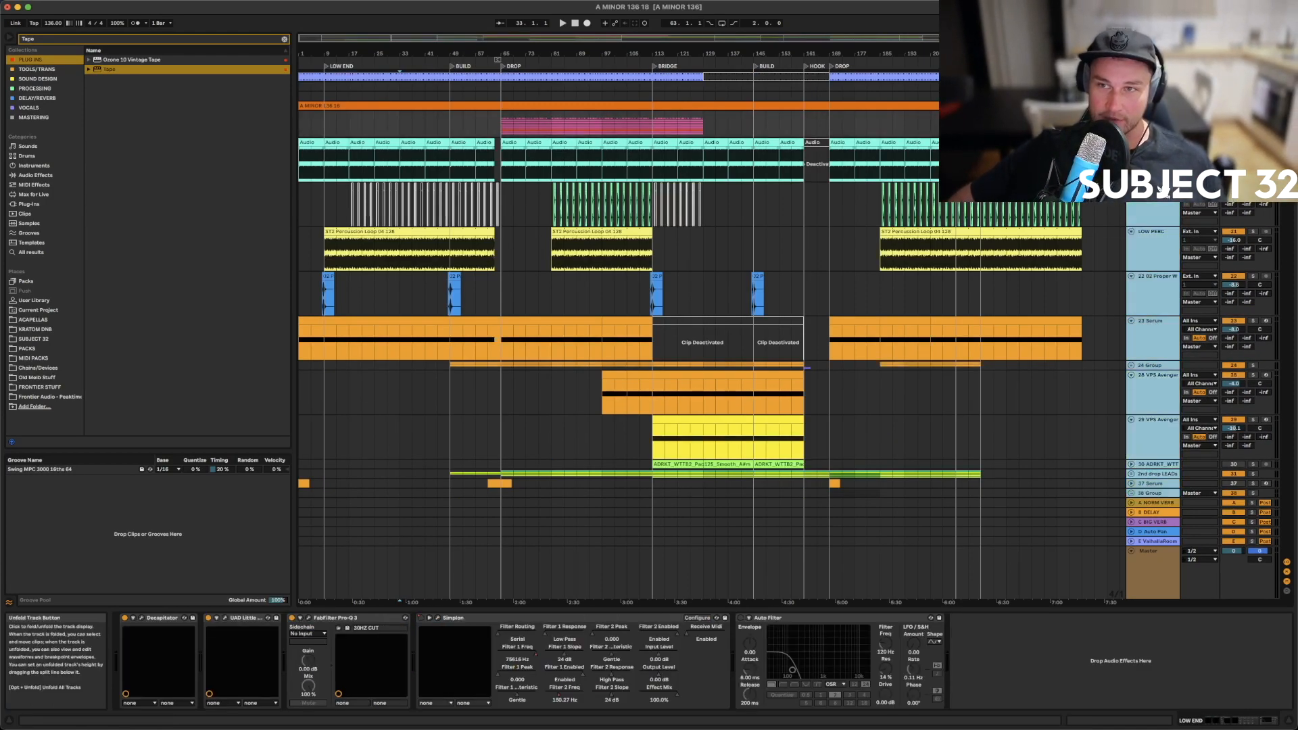
pyautogui.press('Delete')
pyautogui.press('Delete')
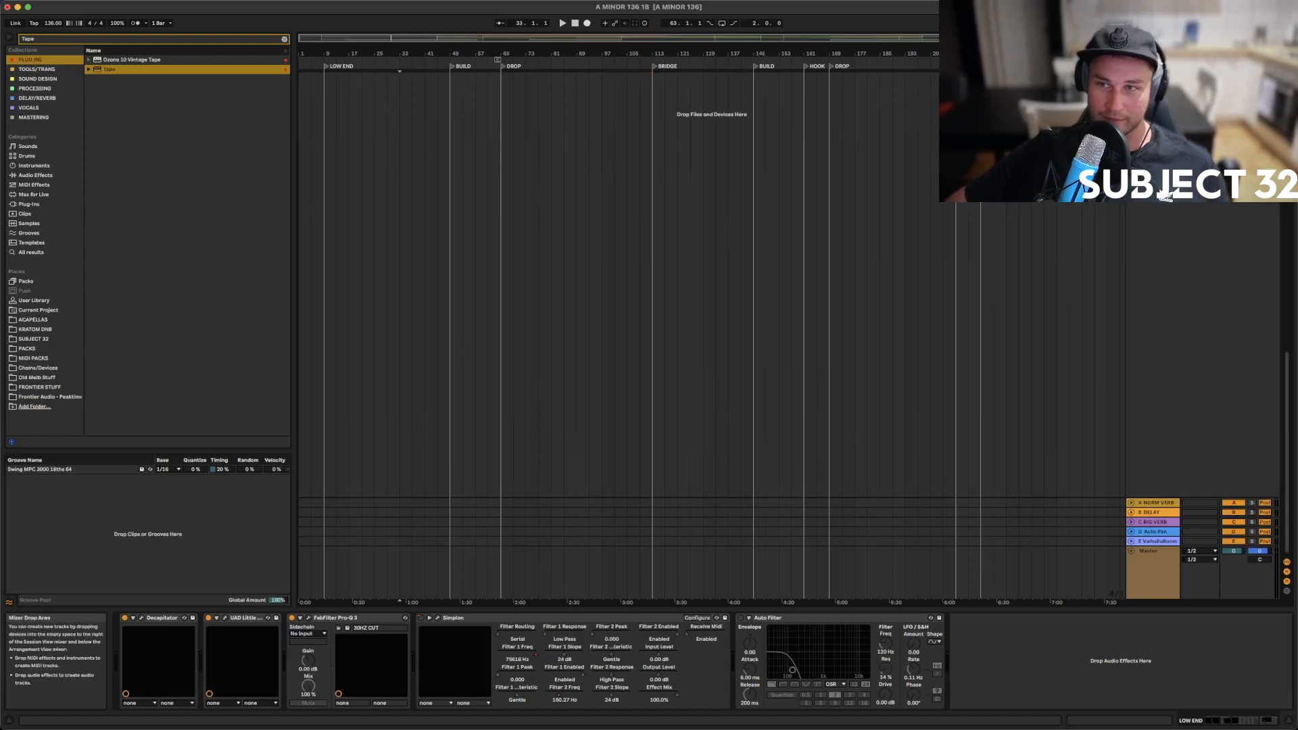
pyautogui.scroll(10, 1163, 196)
pyautogui.scroll(-1, 1163, 196)
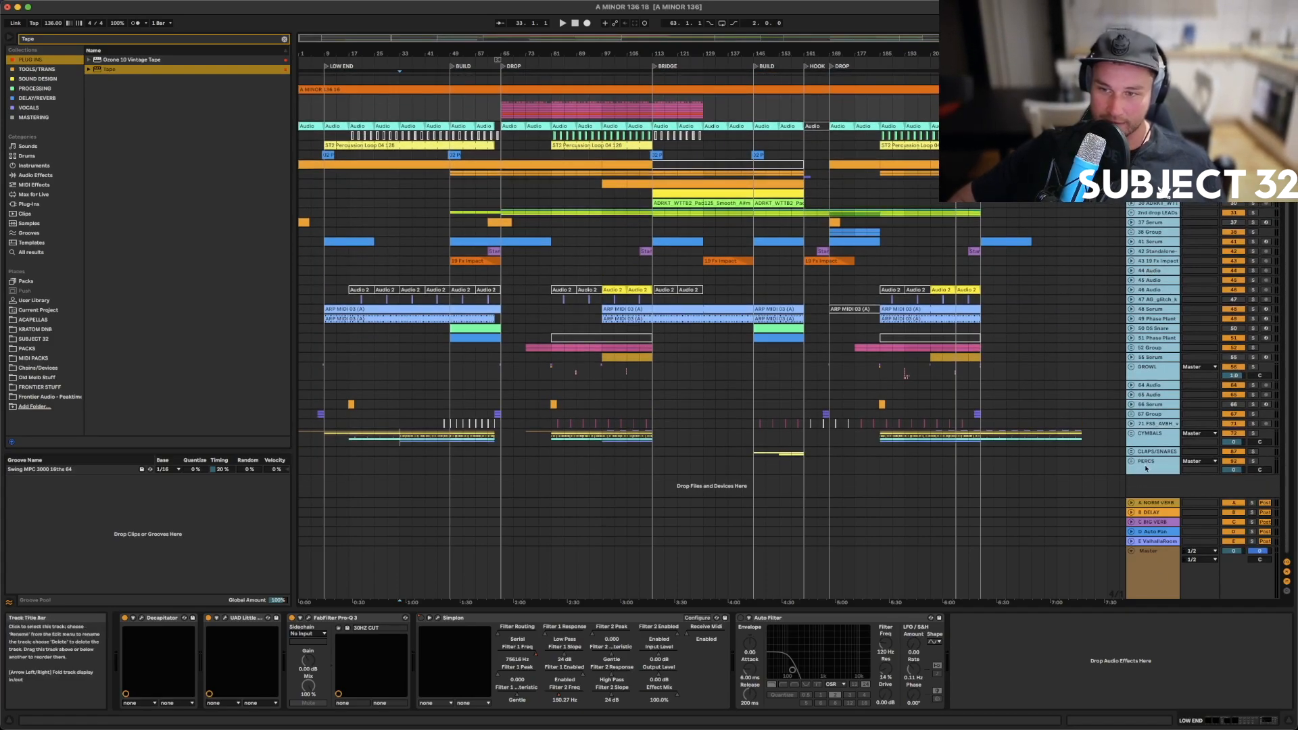
# Display the device chains of the PERCS and 2nd drop LEADs groups, and show more of the arrangement timeline
pyautogui.click(1146, 467)
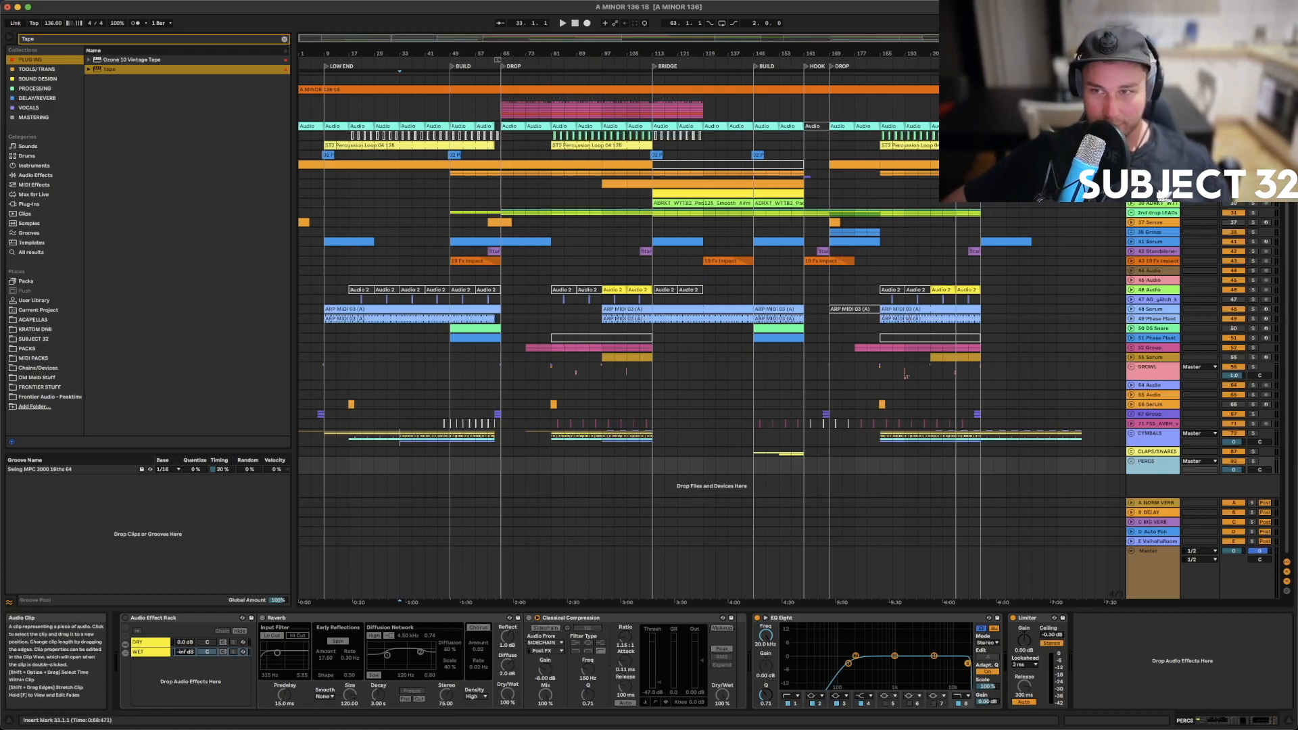
pyautogui.click(1138, 213)
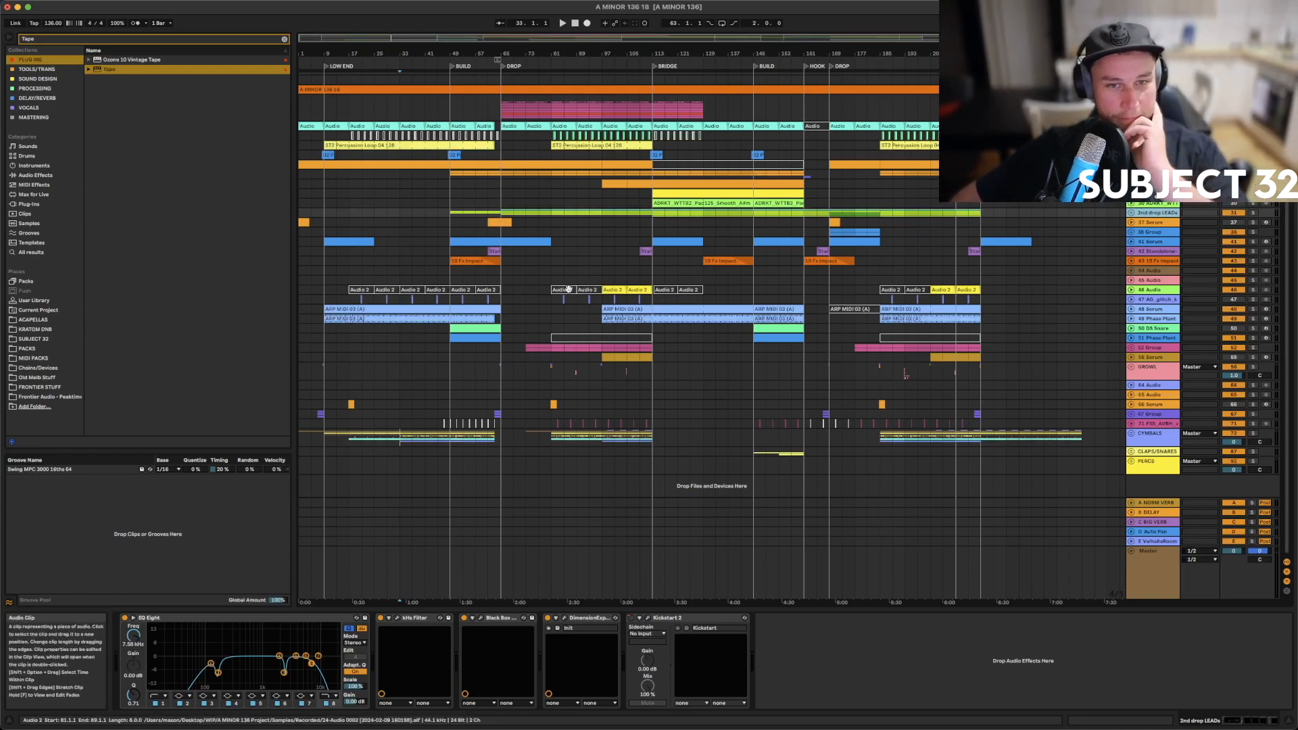
pyautogui.click(501, 271)
pyautogui.moveTo(572, 54); pyautogui.dragTo(509, 52)
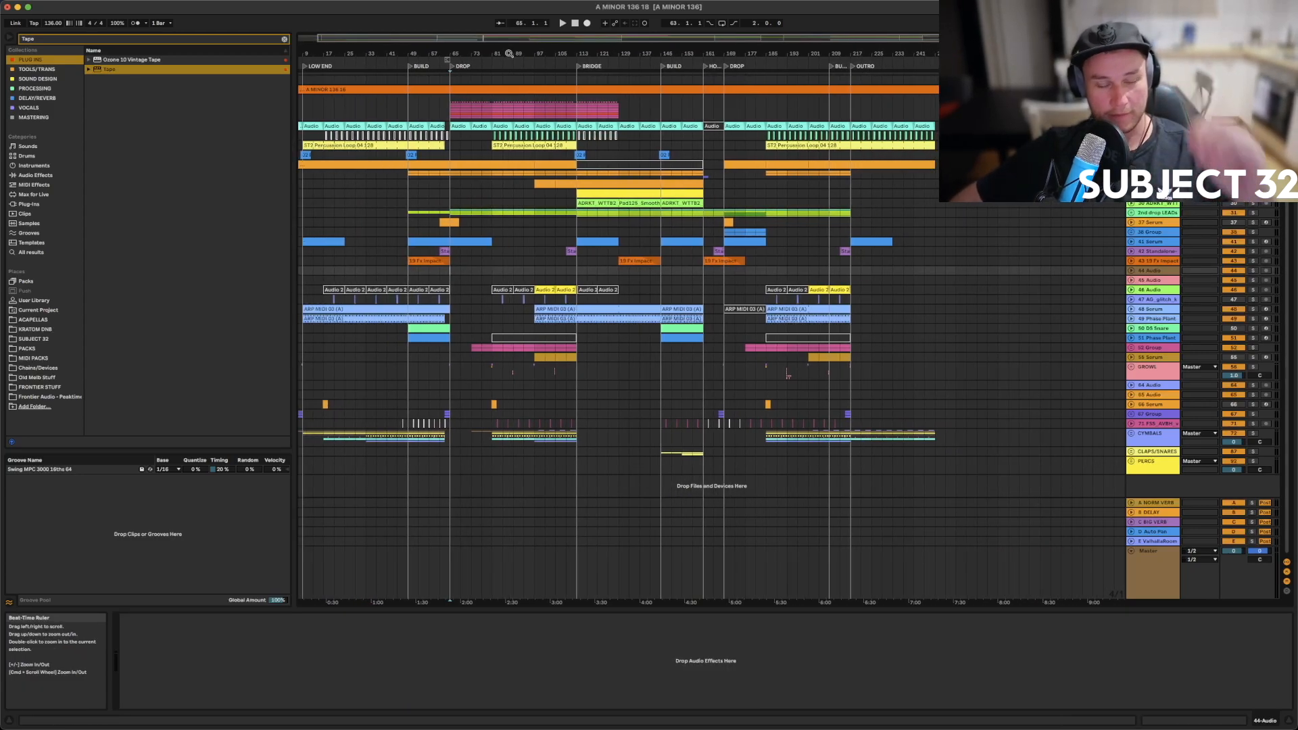
pyautogui.click(492, 358)
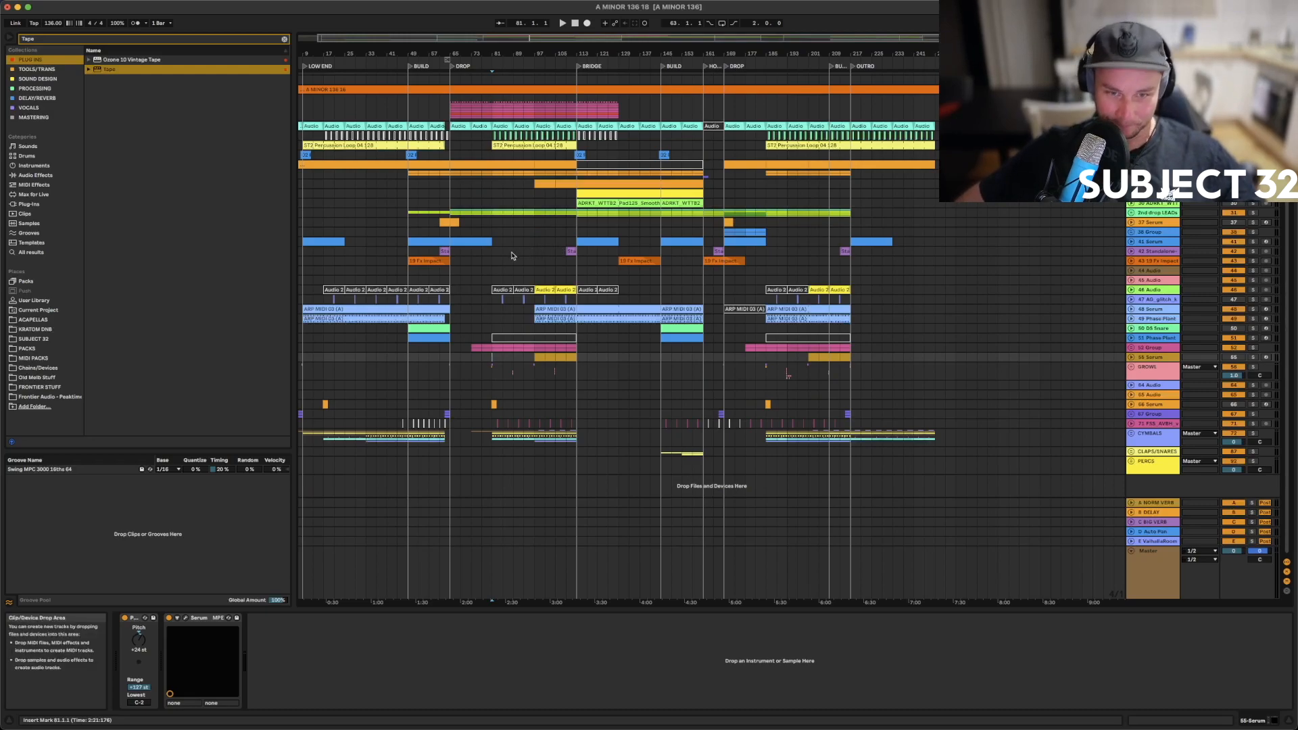
# Play from bar 33 and open the Tape plug-in on the CYMBALS group
pyautogui.click(369, 363)
pyautogui.press('space')
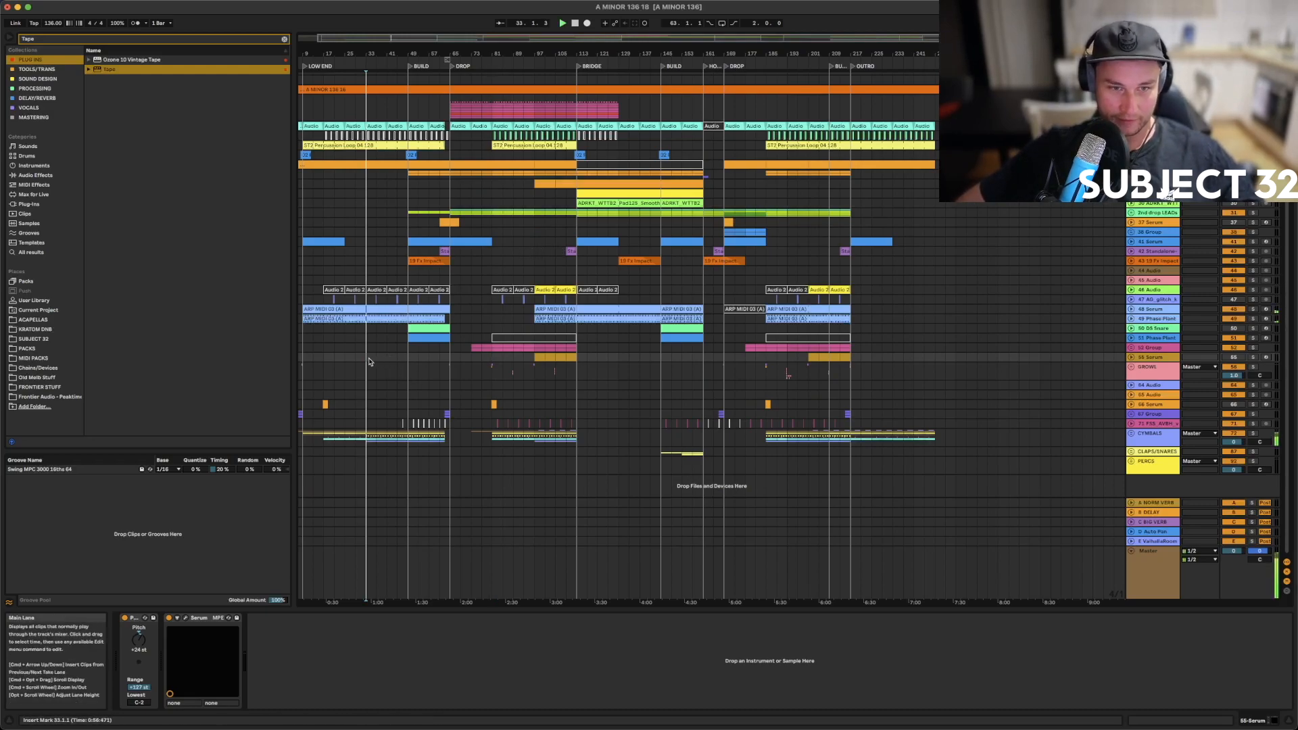
pyautogui.click(1175, 445)
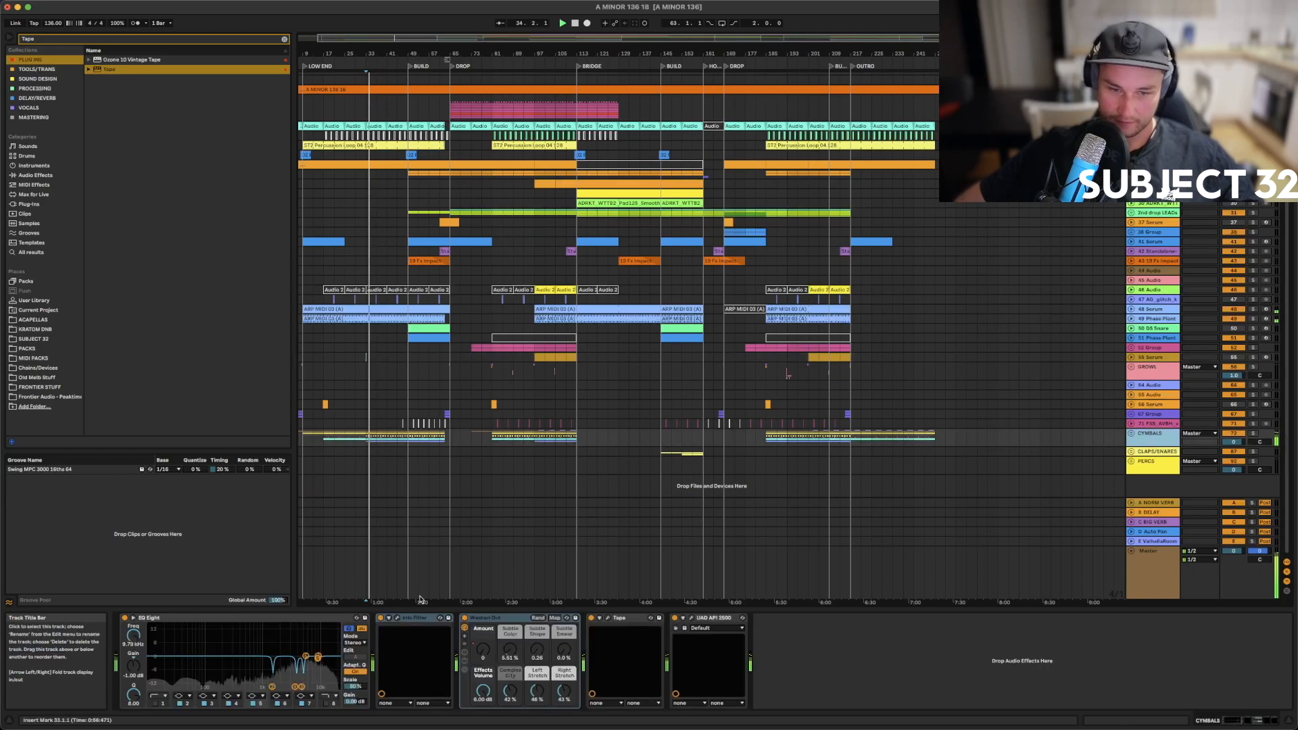
pyautogui.click(609, 617)
# Adjust Tape's color amount on the CYMBALS group and switch its color type to C after trying A
pyautogui.click(644, 469)
pyautogui.moveTo(636, 488); pyautogui.dragTo(639, 510)
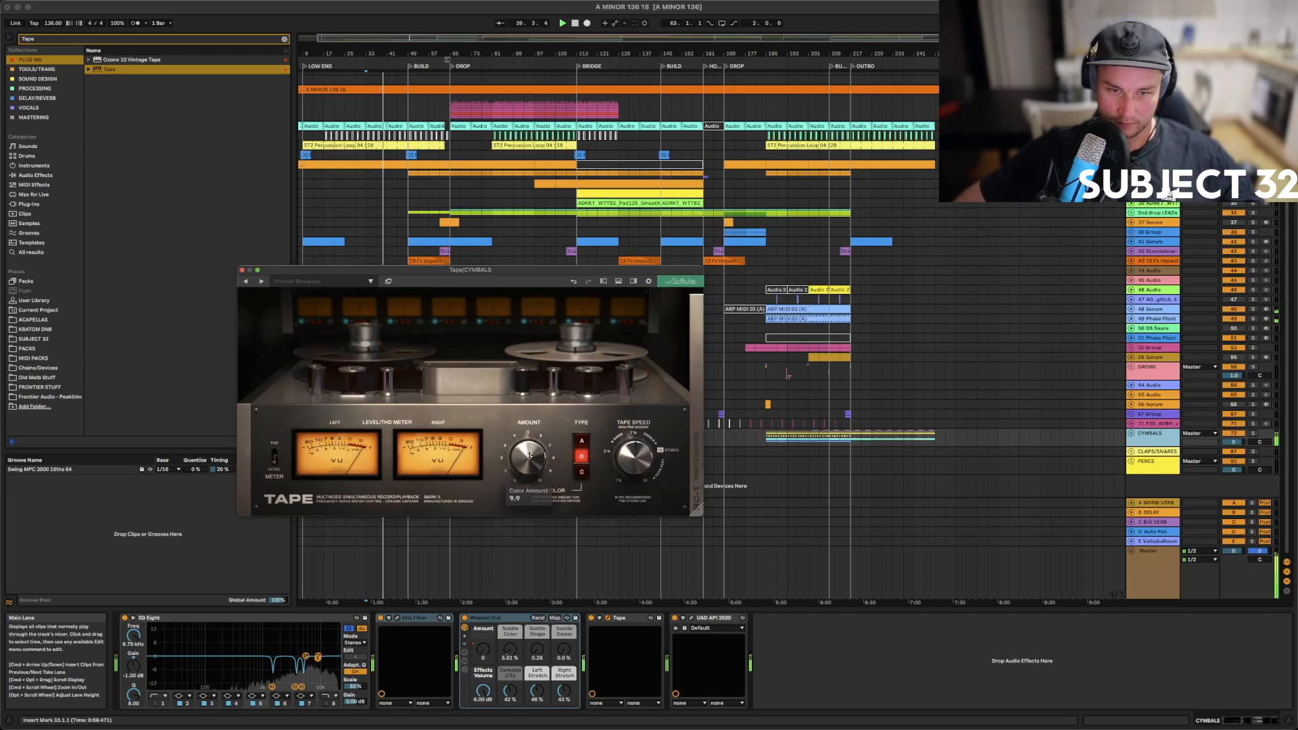
pyautogui.moveTo(529, 455); pyautogui.dragTo(521, 444)
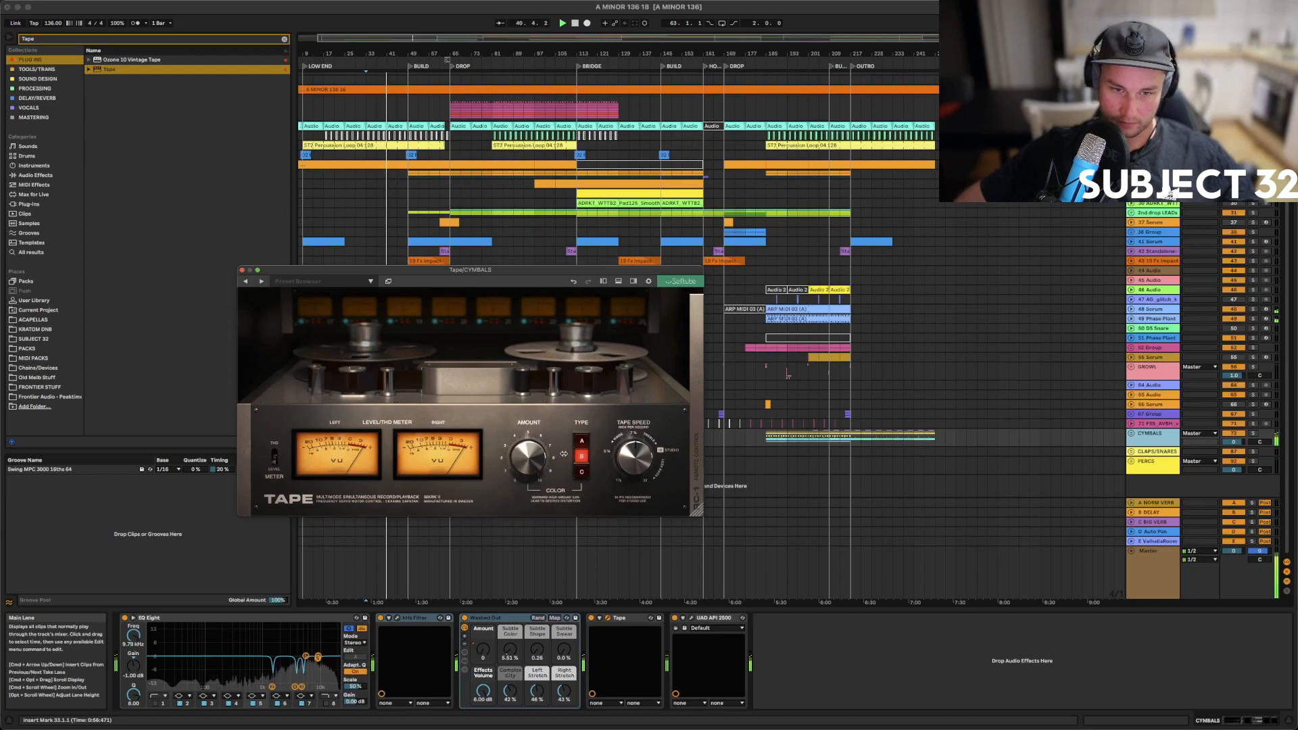
pyautogui.click(580, 443)
pyautogui.click(581, 466)
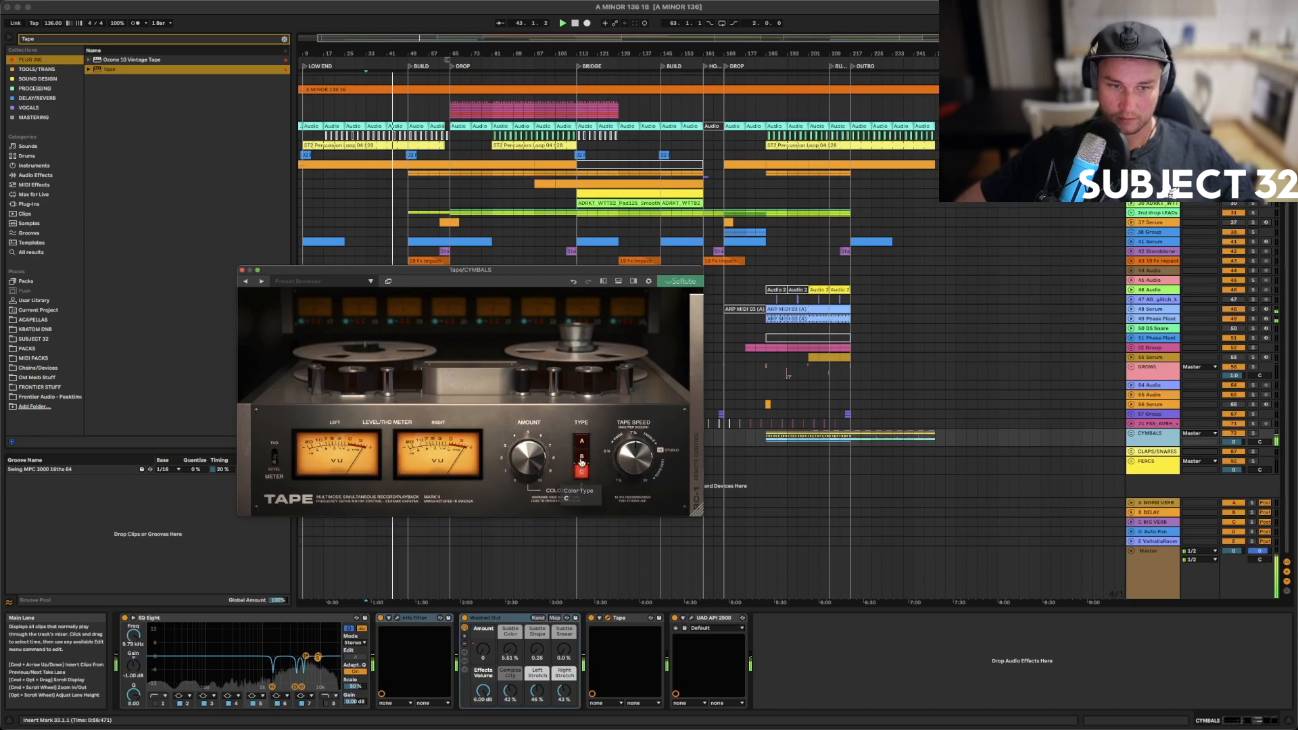
pyautogui.moveTo(526, 484); pyautogui.dragTo(526, 482)
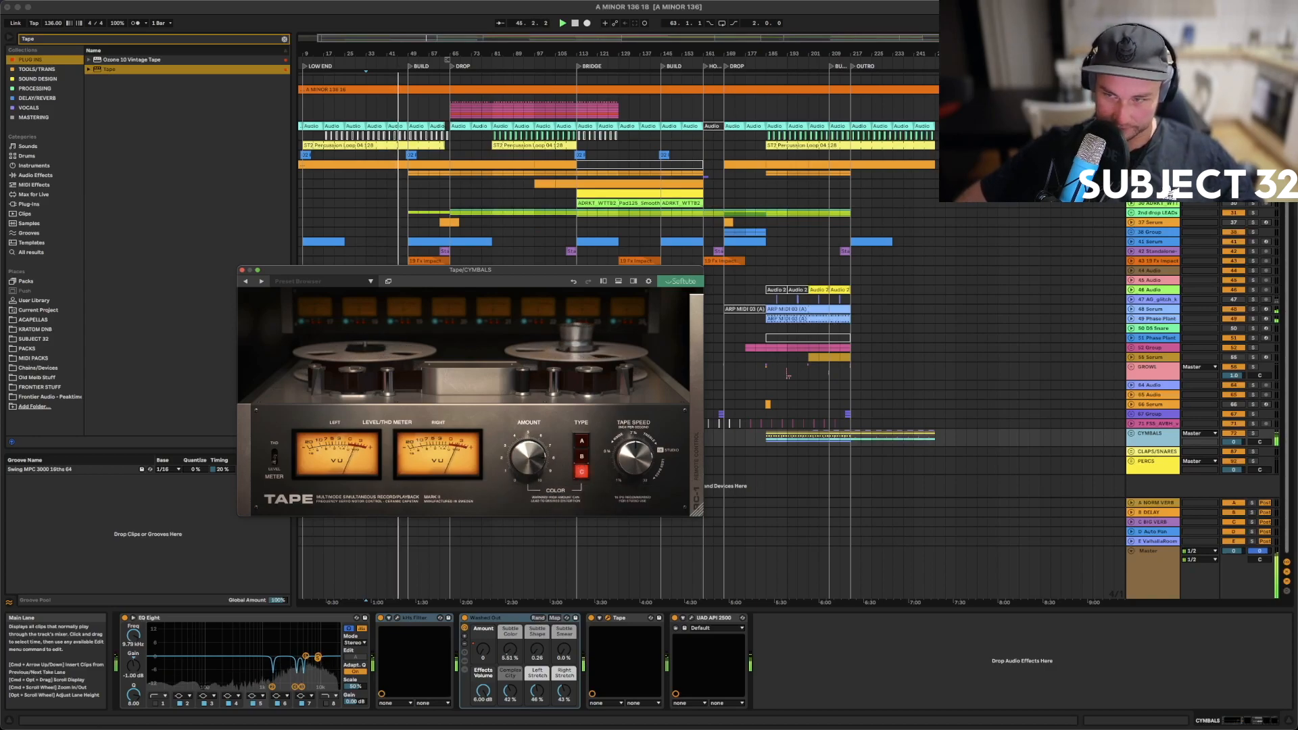
# Check the CYMBALS volume, then open SPAN Plus on the Master and place its window in full view
pyautogui.click(1241, 443)
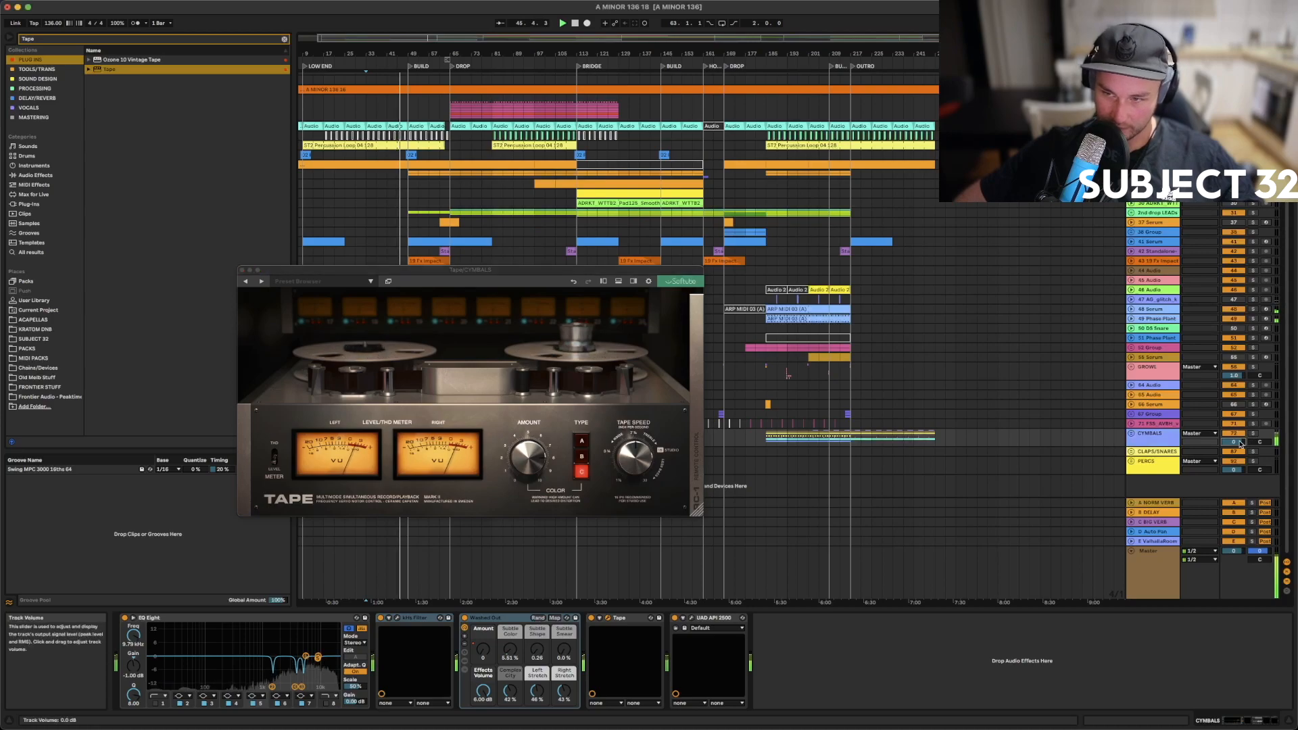
pyautogui.click(1145, 573)
pyautogui.click(352, 619)
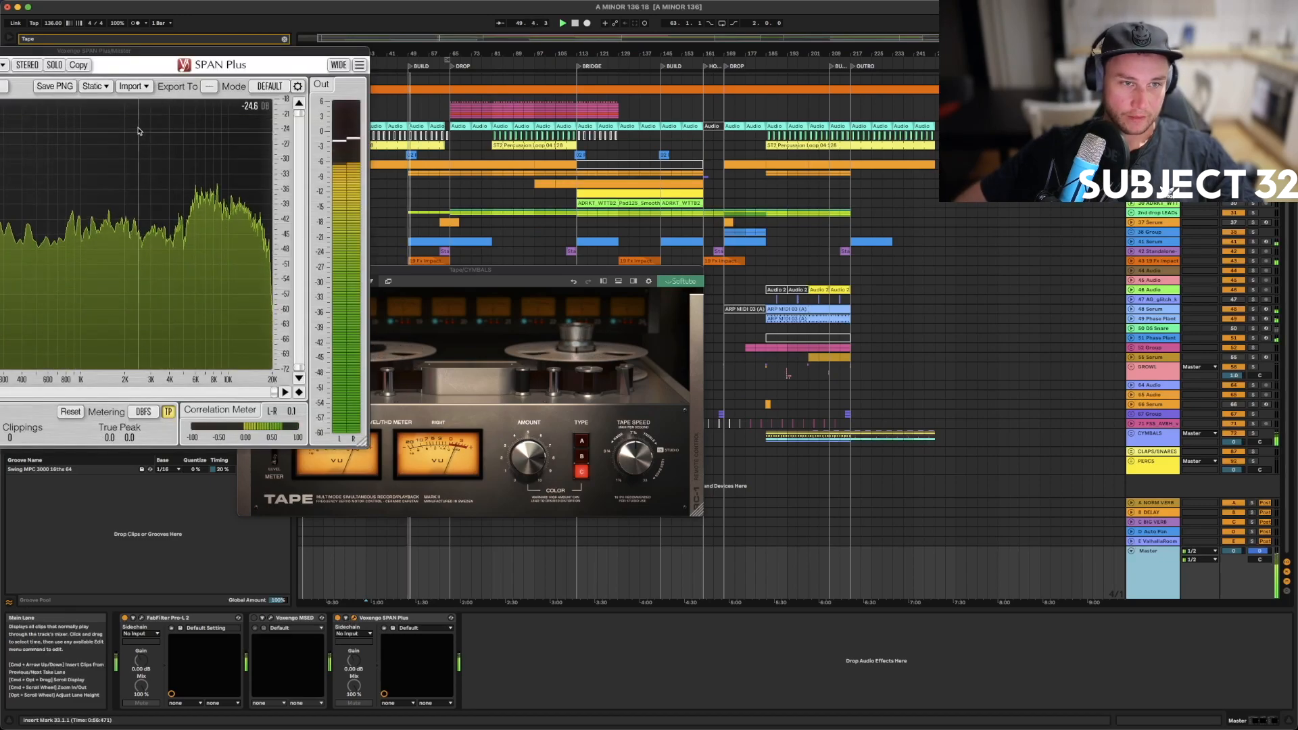
pyautogui.moveTo(173, 50); pyautogui.dragTo(586, 114)
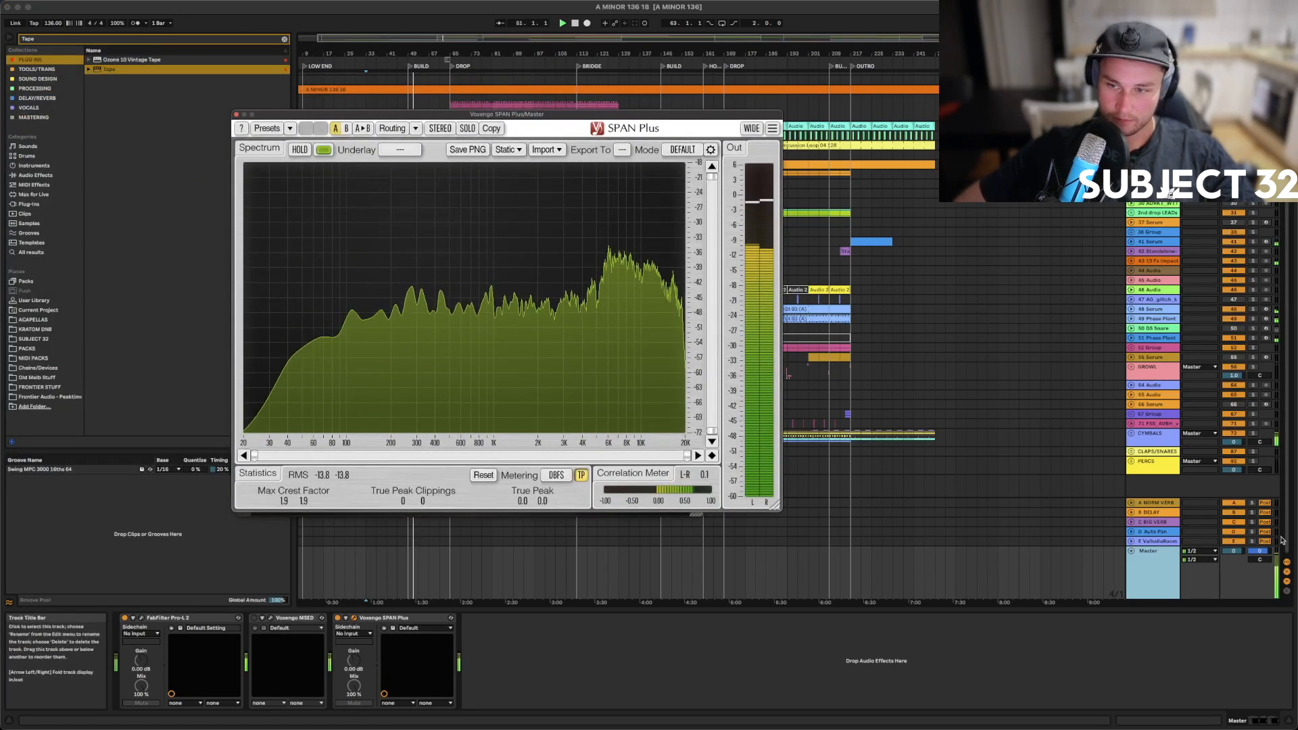
# Open UAD API 2500 on the CYMBALS group and arrange it beside the Tape and SPAN Plus windows
pyautogui.click(1152, 433)
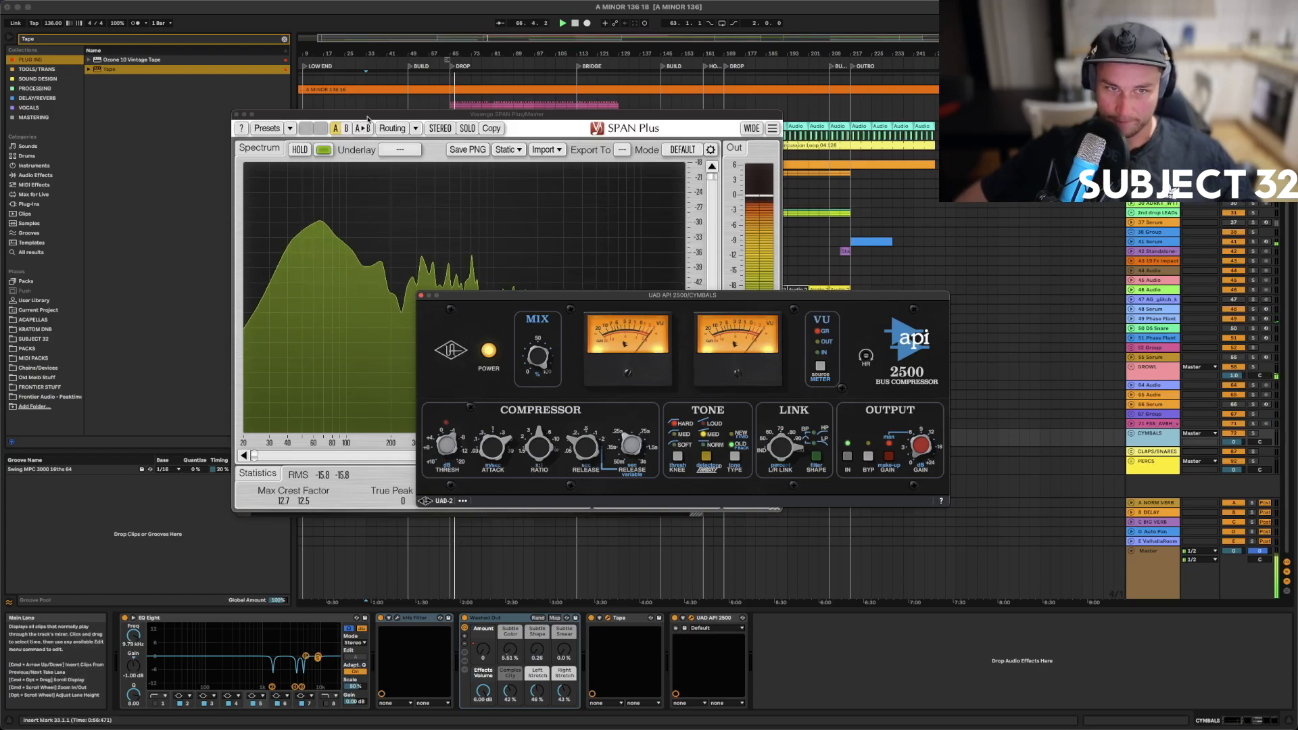
pyautogui.moveTo(368, 118); pyautogui.dragTo(844, 73)
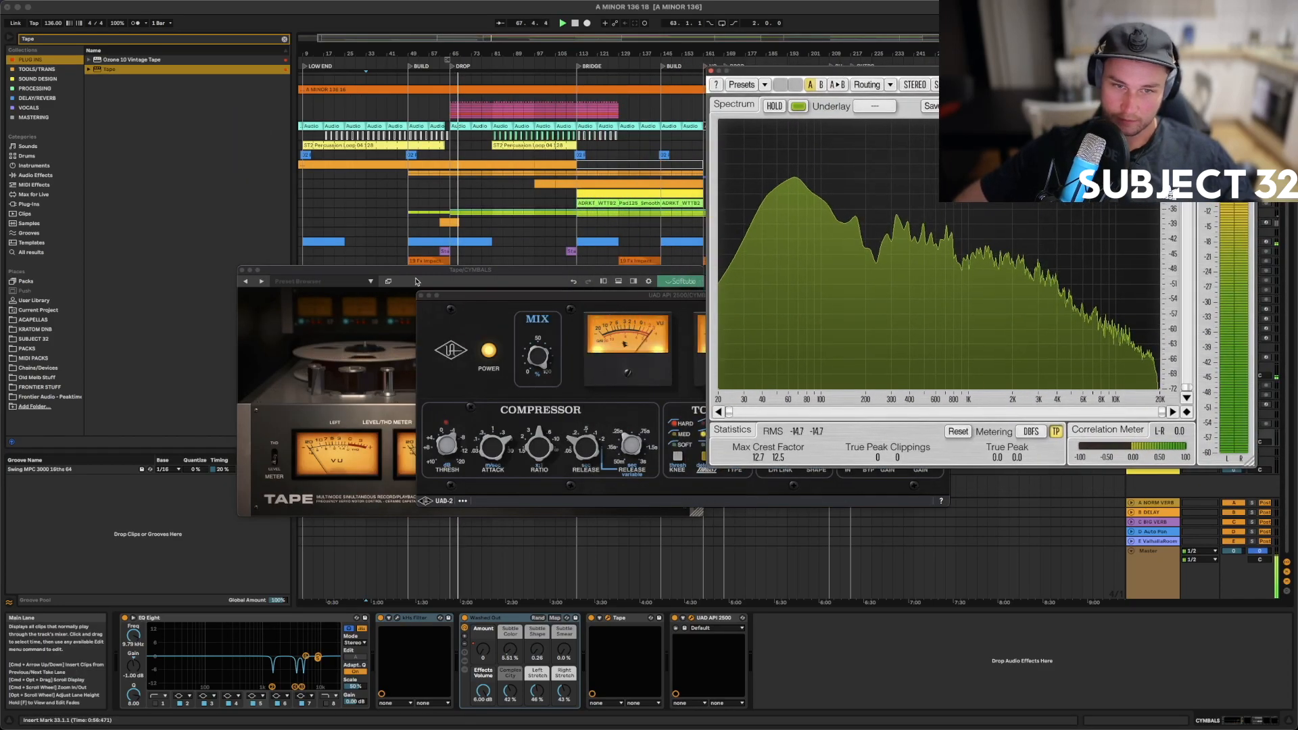
pyautogui.moveTo(447, 273); pyautogui.dragTo(251, 103)
pyautogui.moveTo(548, 299); pyautogui.dragTo(301, 224)
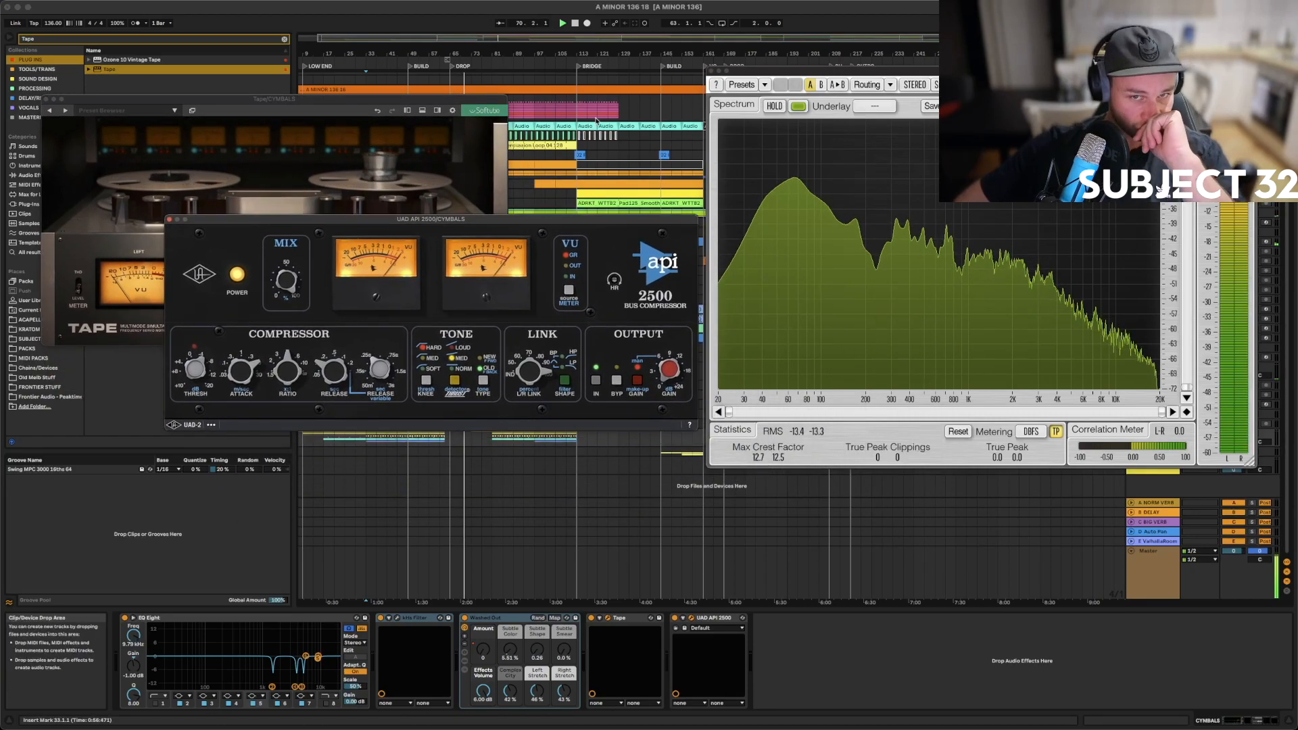
pyautogui.scroll(2, 625, 141)
pyautogui.moveTo(790, 73)
pyautogui.mouseDown()
pyautogui.moveTo(787, 110)
pyautogui.moveTo(737, 116)
pyautogui.moveTo(809, 93)
pyautogui.moveTo(798, 92)
pyautogui.mouseUp()
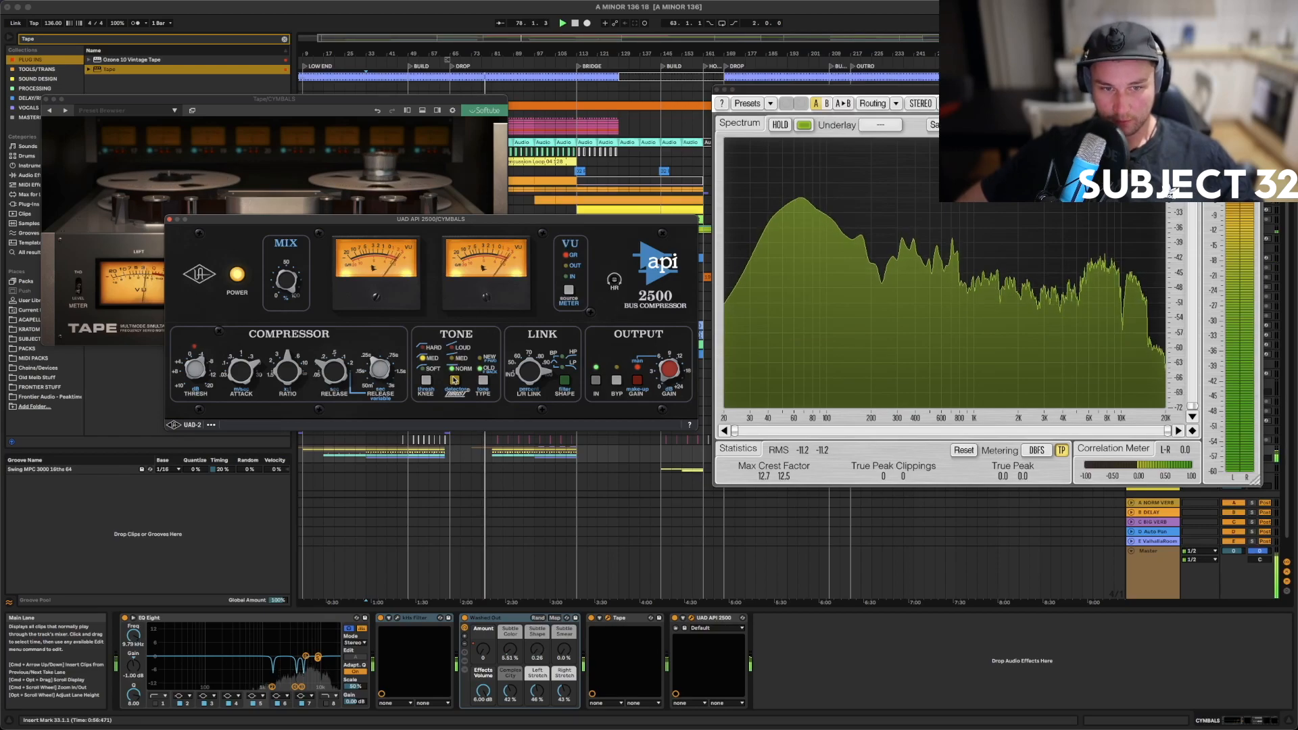
# Play from bar 97 and compare the API 2500's knee settings on the CYMBALS group, settling on Hard
pyautogui.click(534, 98)
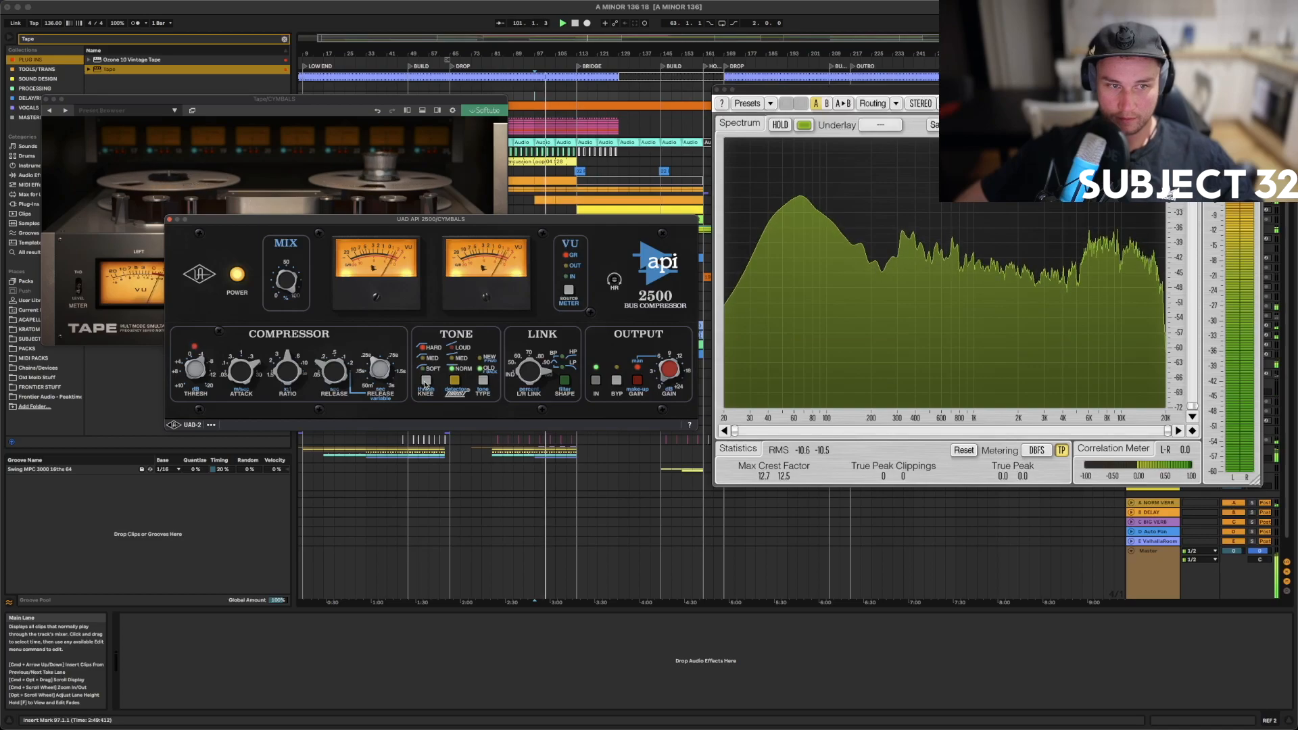
pyautogui.click(426, 380)
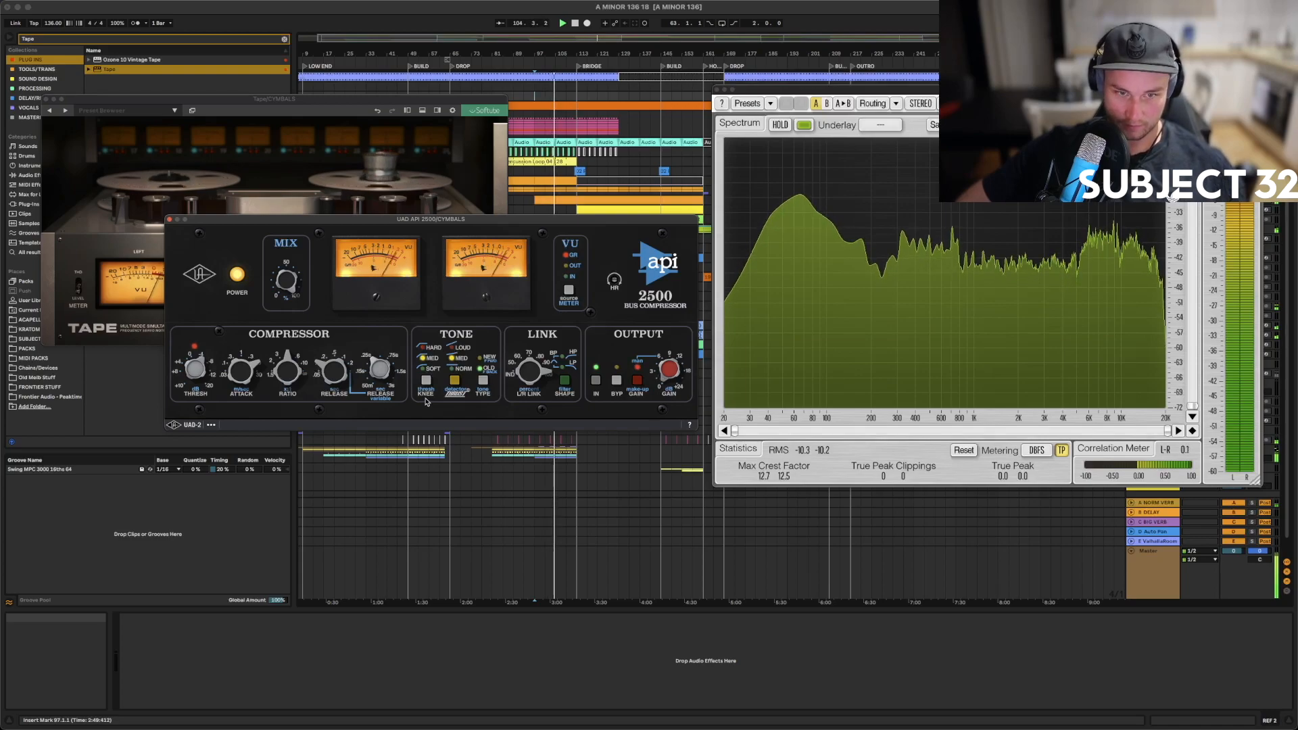
pyautogui.press('space')
pyautogui.press('space')
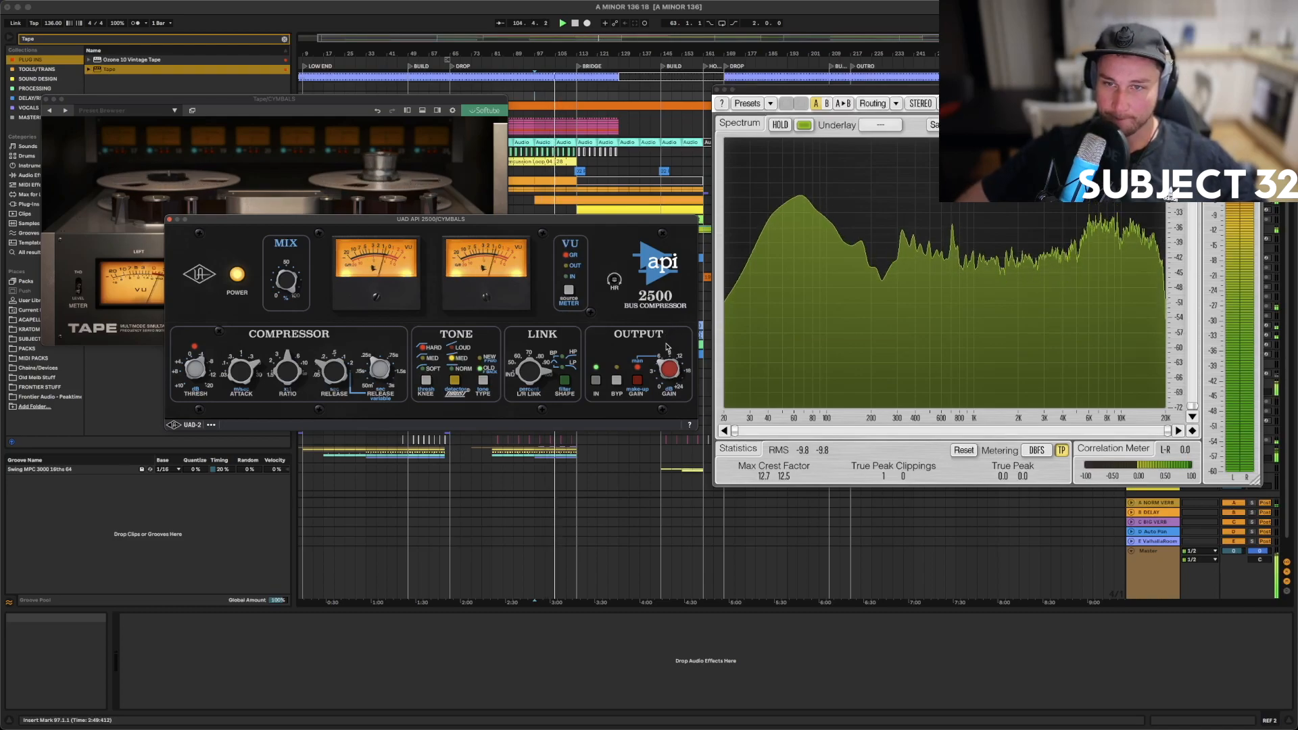
pyautogui.press('space')
pyautogui.press('space')
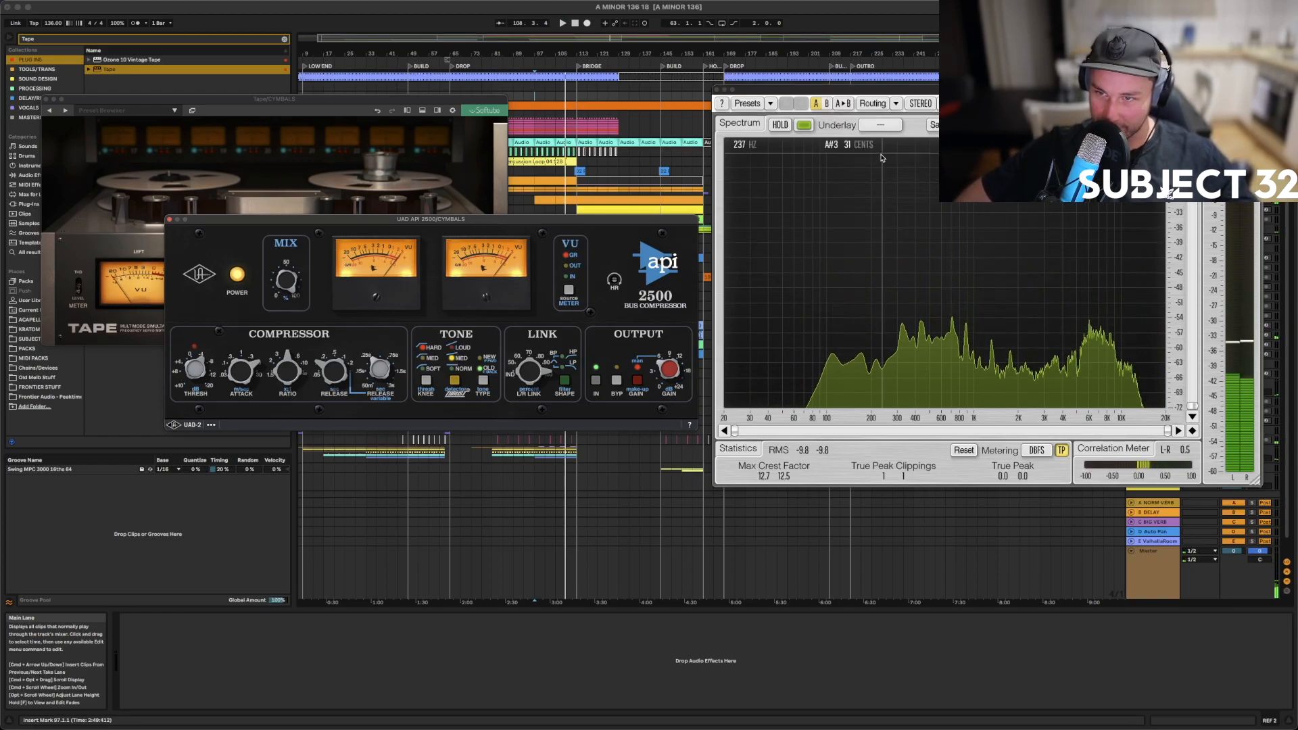
pyautogui.press('space')
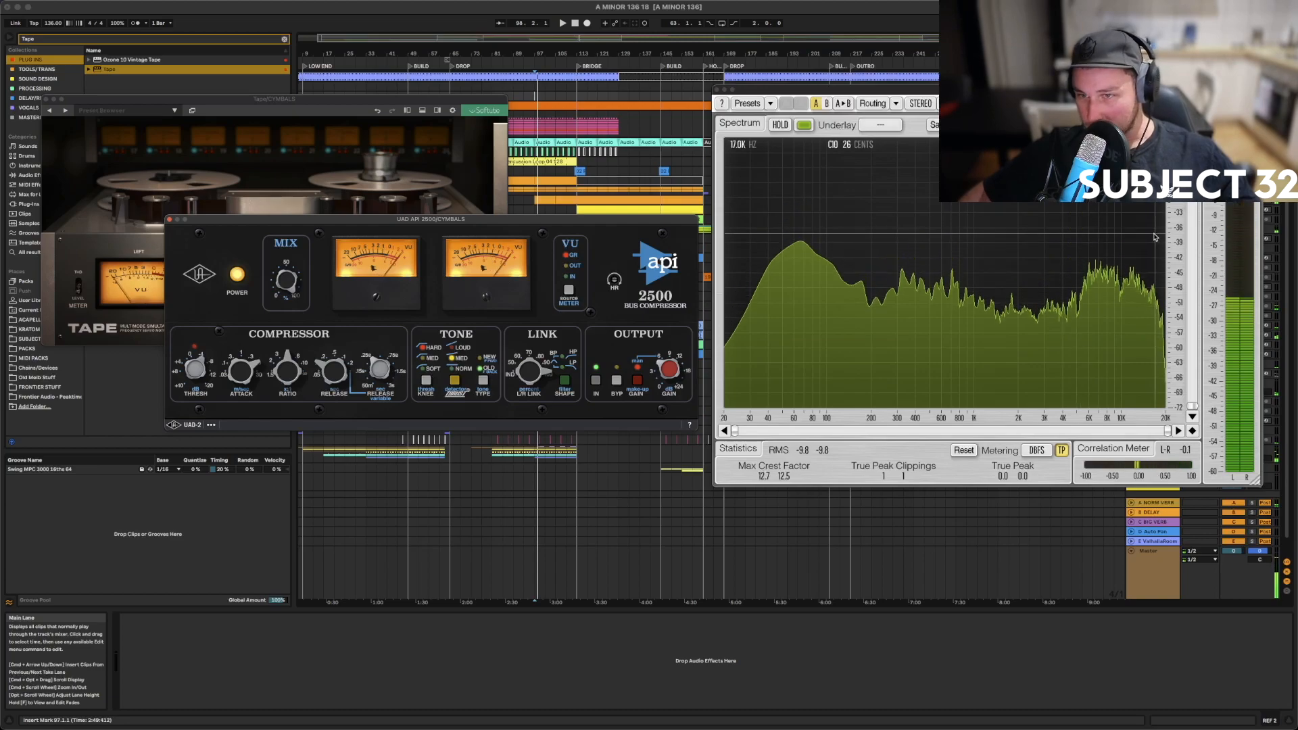
# Close the SPAN Plus, API 2500 and Tape windows and clear the browser's search text
pyautogui.click(717, 89)
pyautogui.click(169, 220)
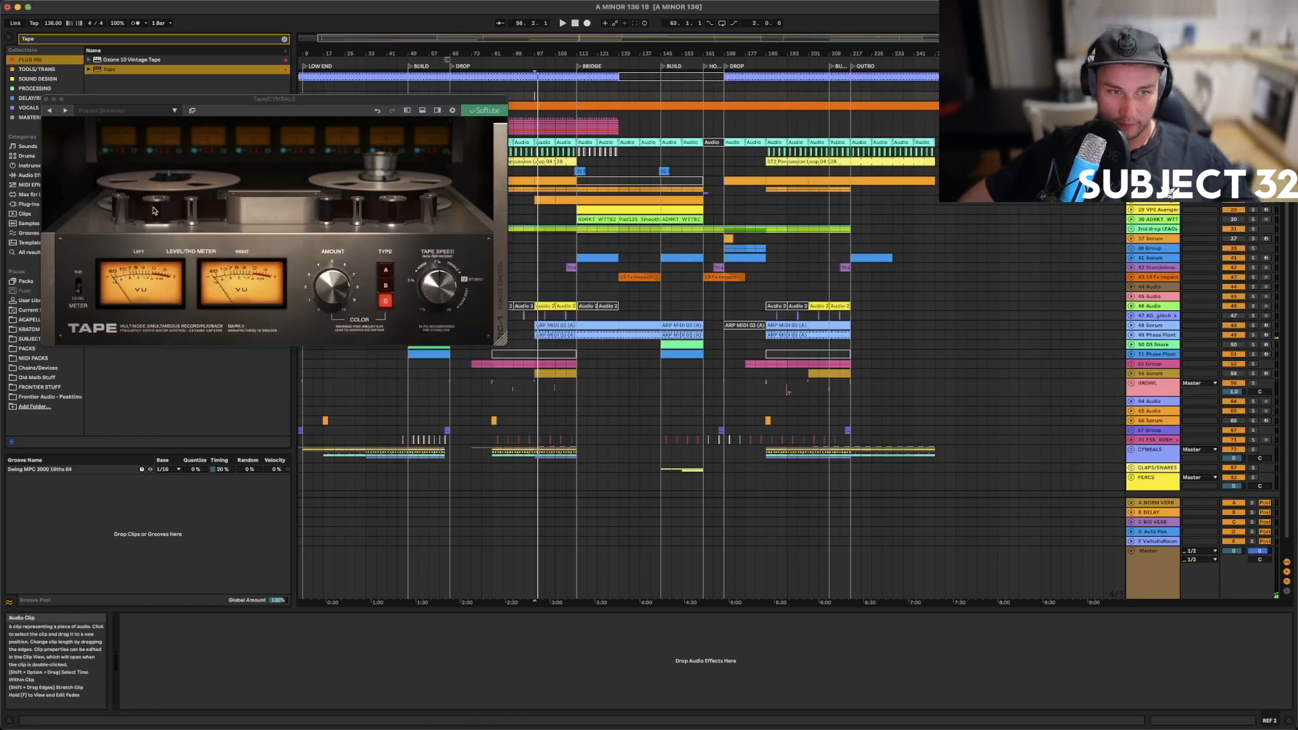
pyautogui.click(46, 100)
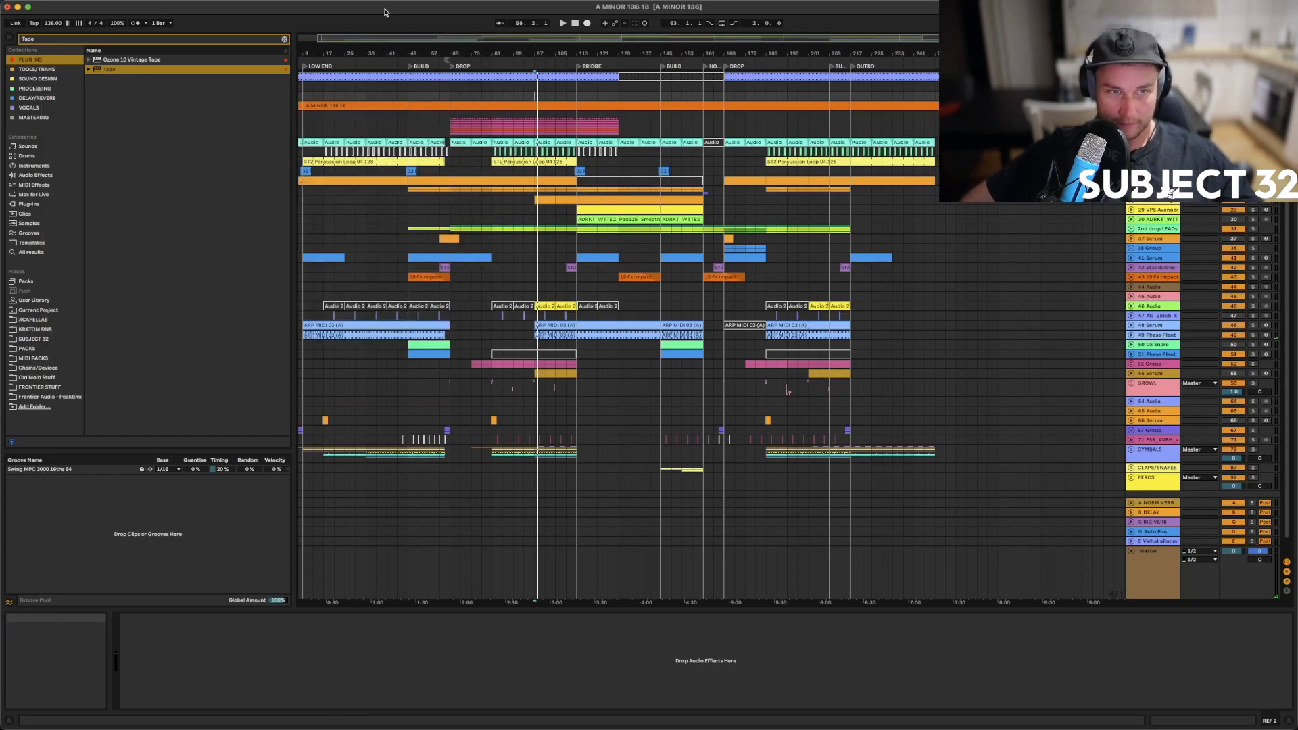
pyautogui.click(285, 39)
# Audition the track from bars 29, 49, 61 and 65 to hear the build and the first drop
pyautogui.click(352, 210)
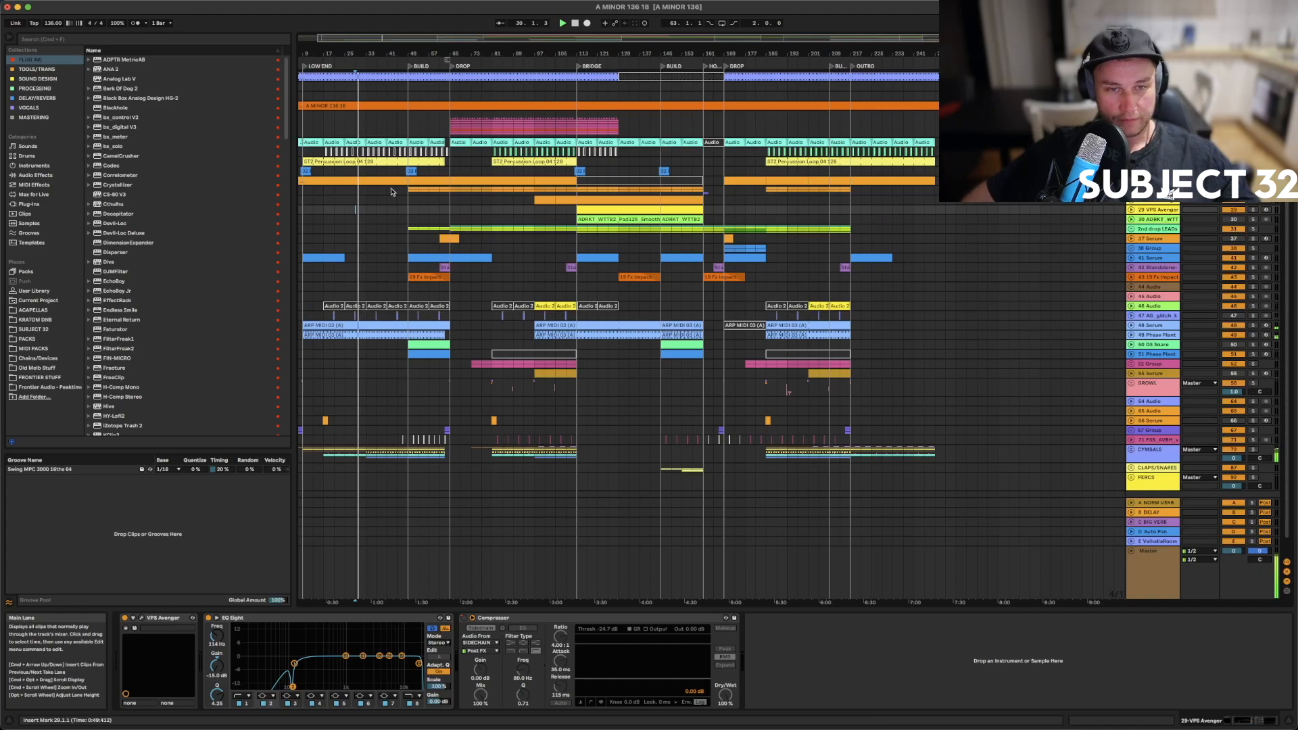
pyautogui.click(398, 211)
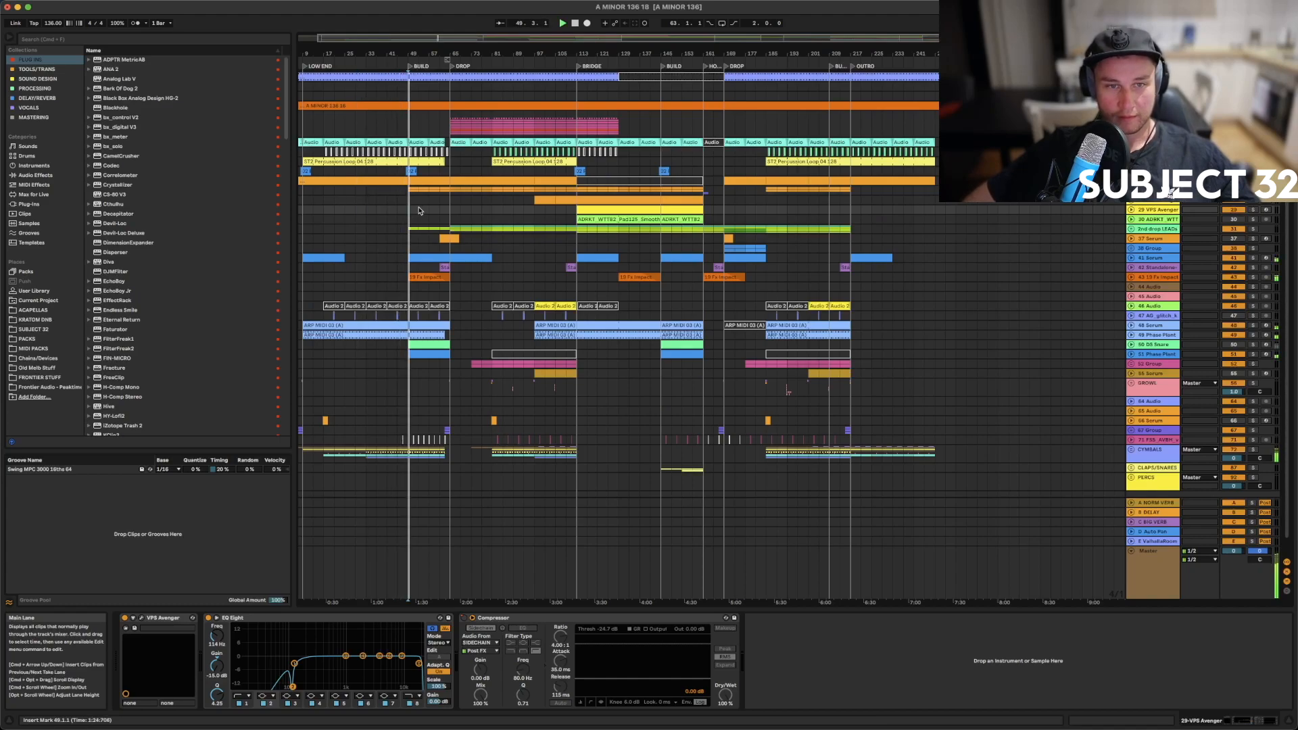
pyautogui.scroll(-1, 419, 211)
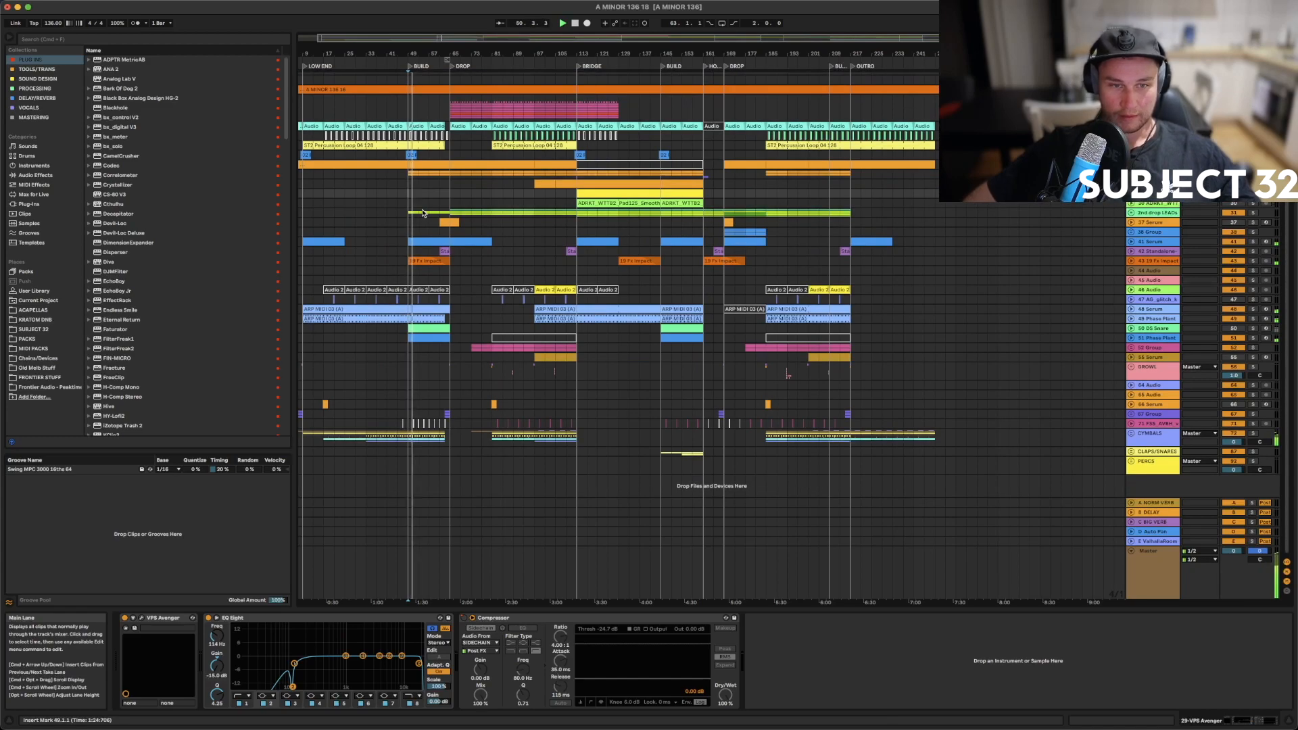
pyautogui.click(437, 278)
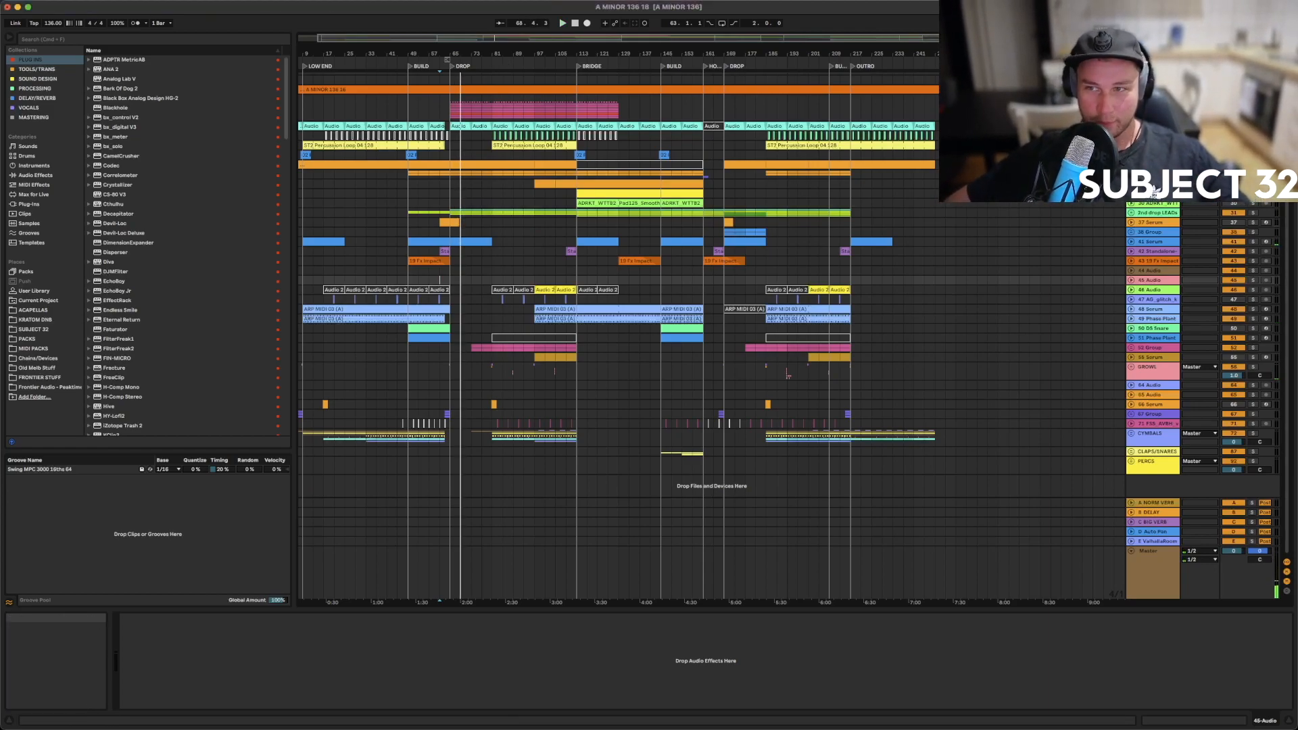
pyautogui.press('space')
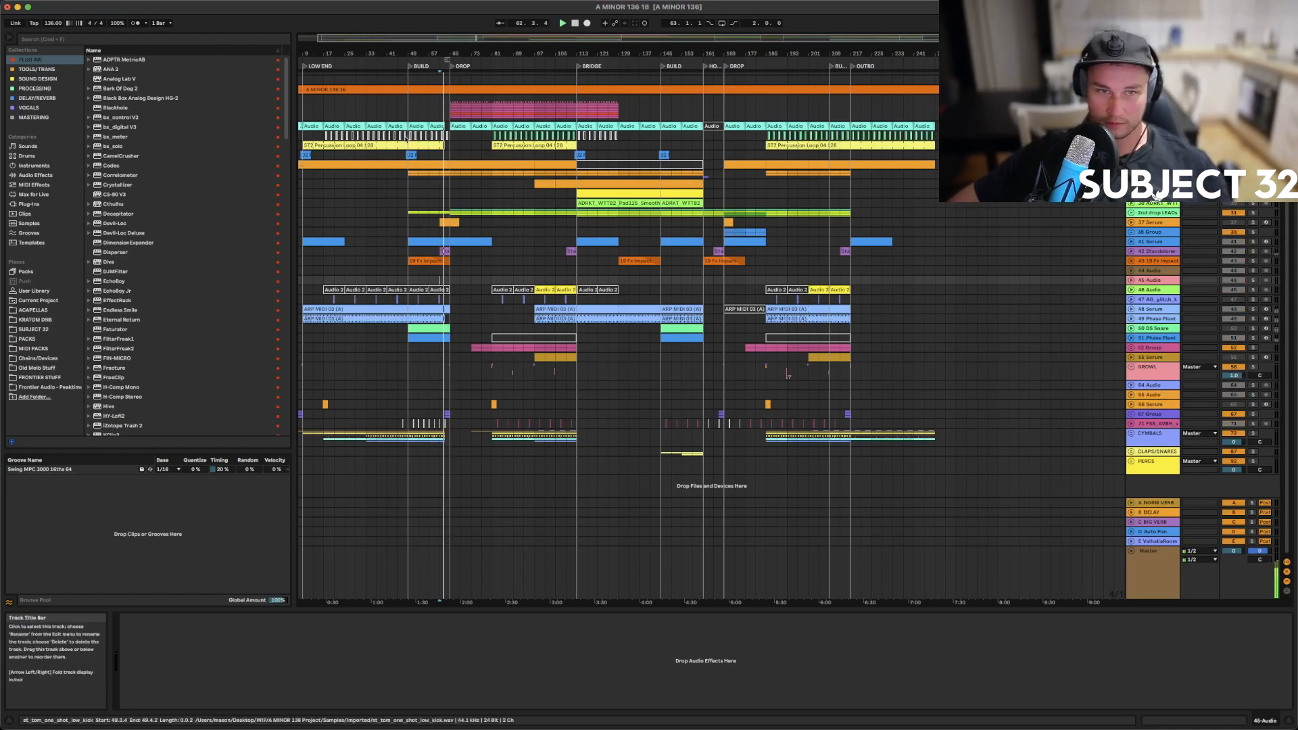
pyautogui.click(452, 157)
pyautogui.press('space')
pyautogui.press('space')
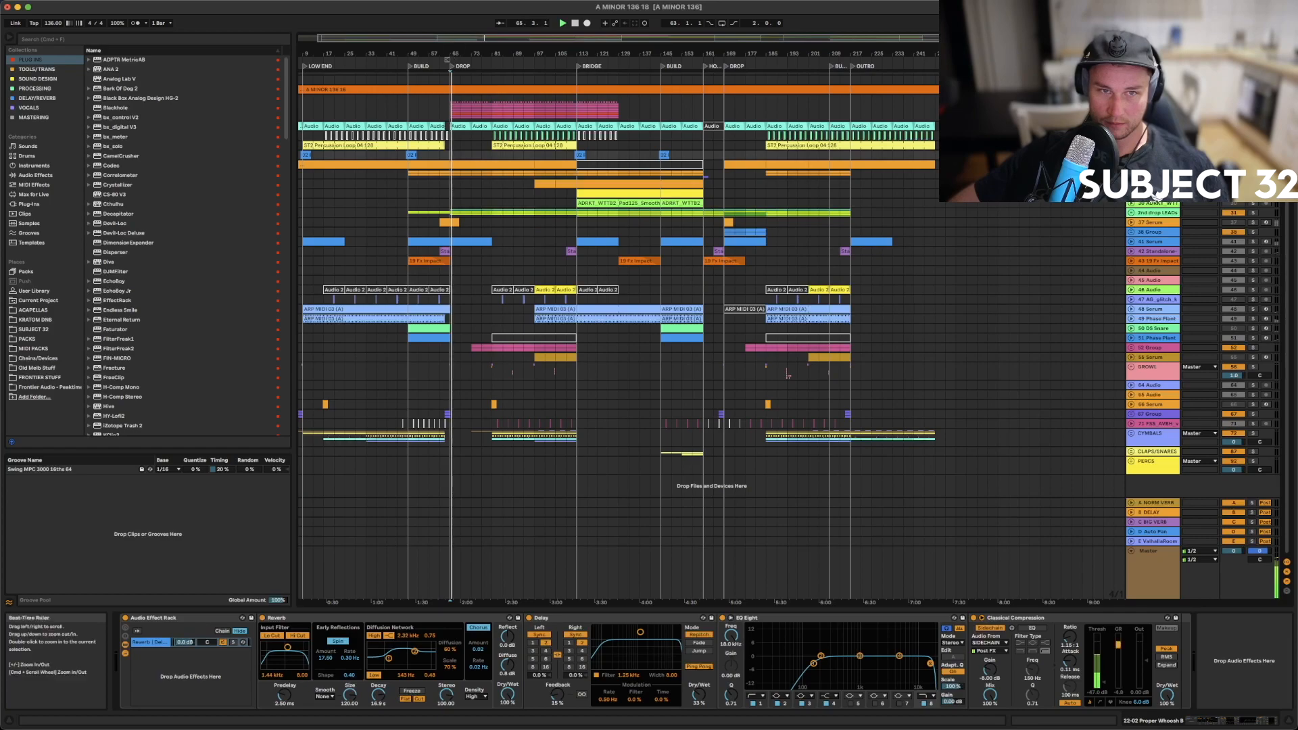
# Zoom in around the first drop, unfold the orange Serum track above 24 Group, and play it from bar 61
pyautogui.moveTo(465, 54); pyautogui.dragTo(521, 115)
pyautogui.click(1130, 165)
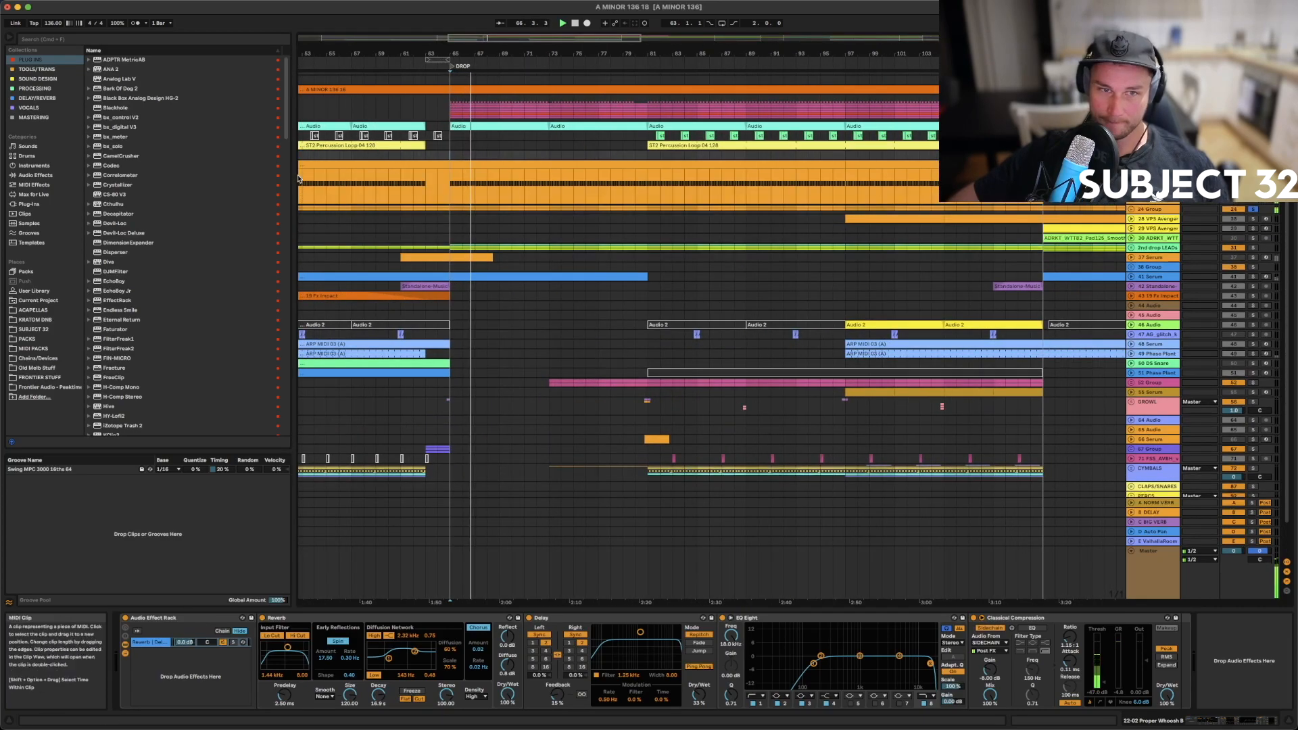
pyautogui.click(399, 191)
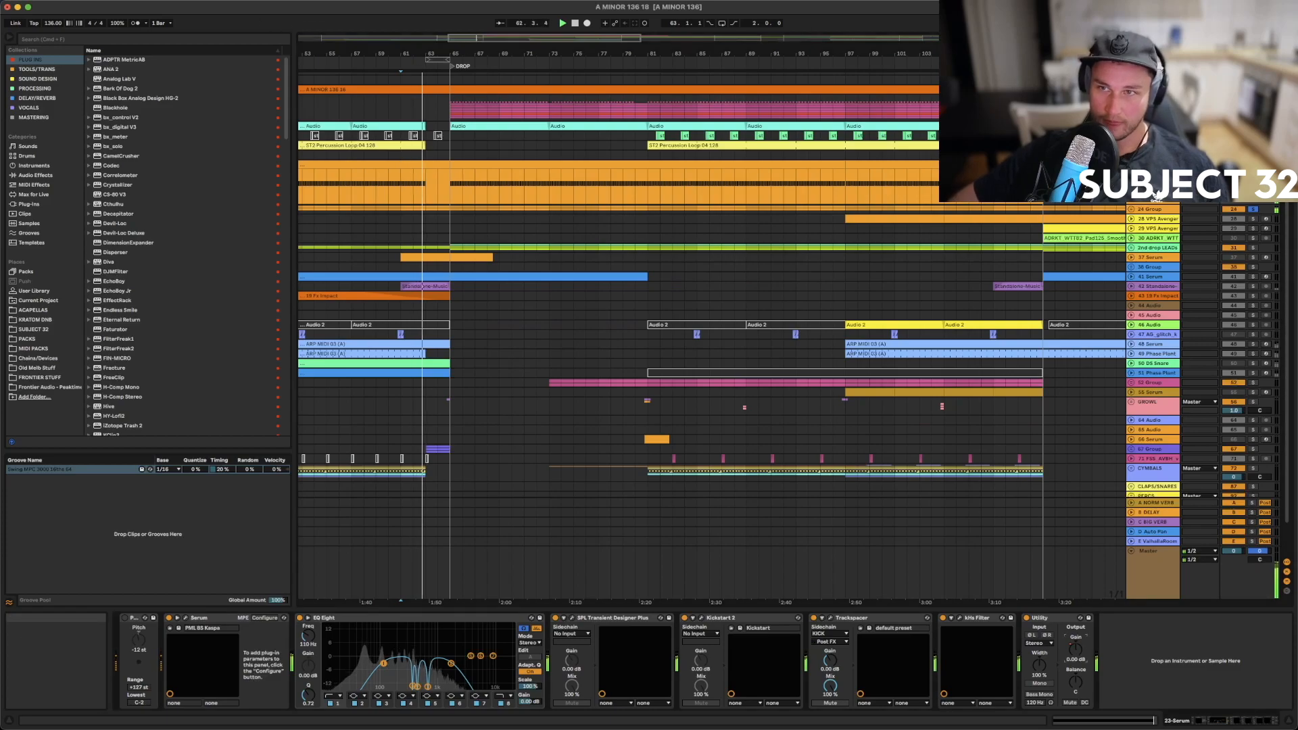
# Show the automation lanes and review the Serum track's gain envelope through the first build and drop, around bars 49 to 65
pyautogui.press('a')
pyautogui.moveTo(448, 53); pyautogui.dragTo(471, 39)
pyautogui.moveTo(393, 177); pyautogui.dragTo(471, 201)
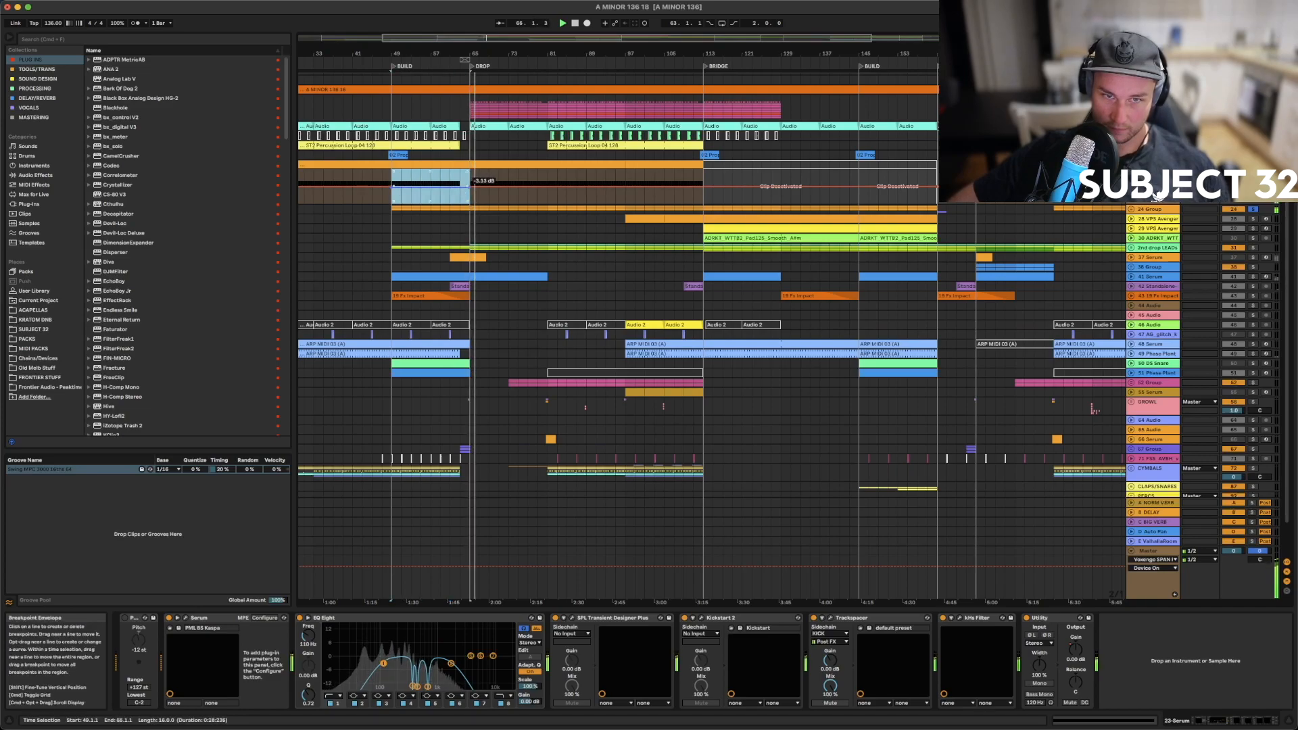
pyautogui.click(460, 193)
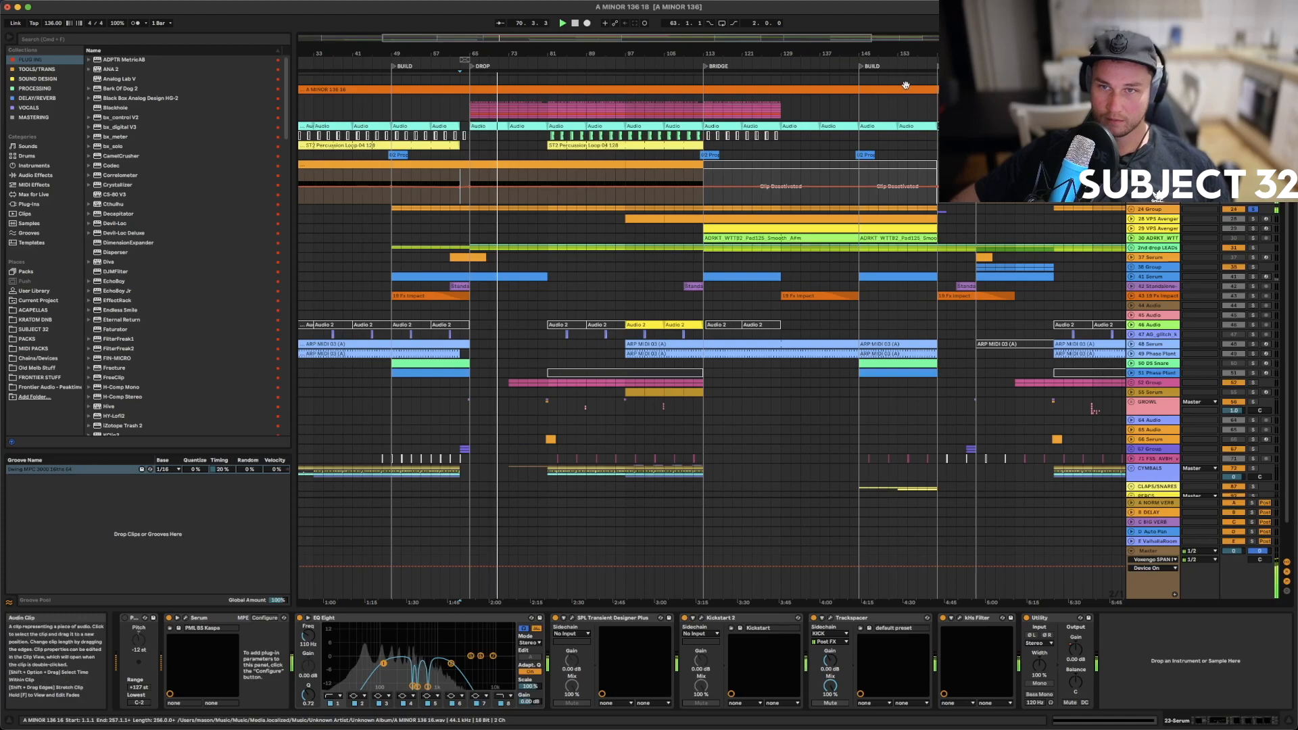
pyautogui.moveTo(910, 50); pyautogui.dragTo(675, 33)
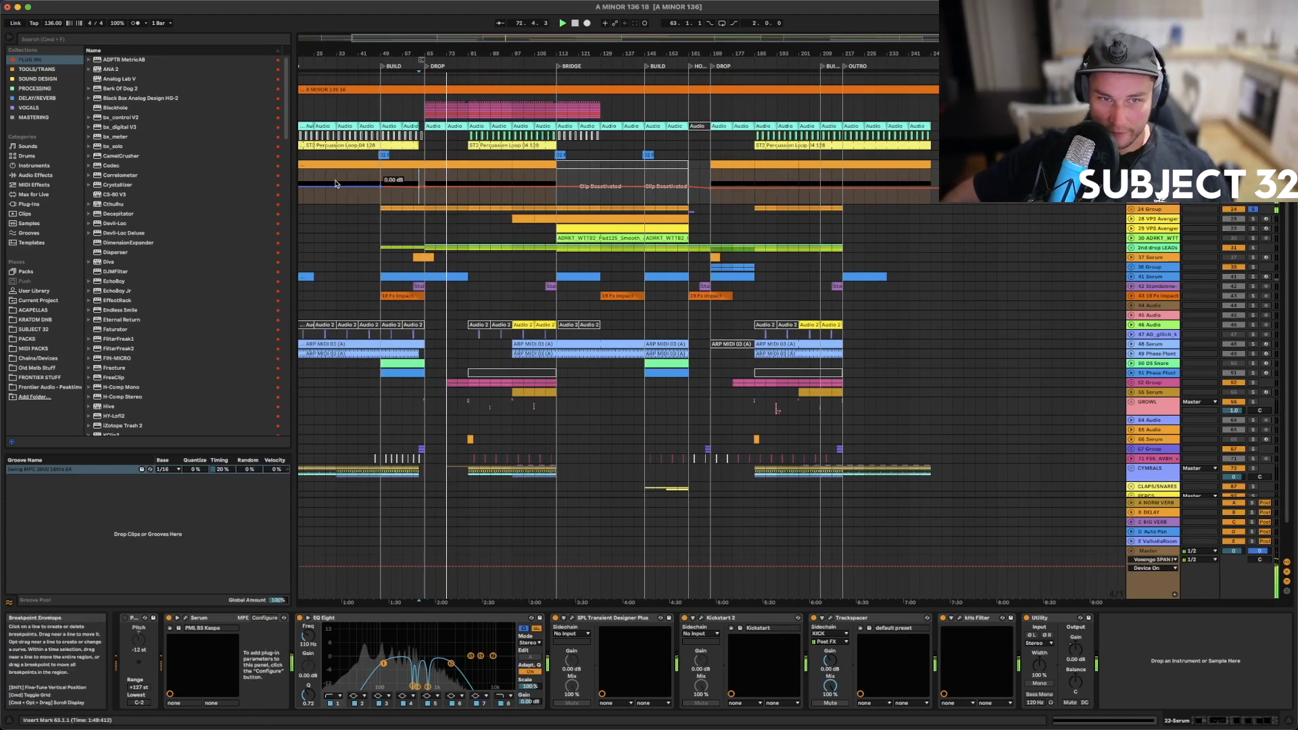
# Clear the Serum part just before the first build and reactivate its clip in the second build, bars 145 to 161
pyautogui.moveTo(347, 177); pyautogui.dragTo(419, 169)
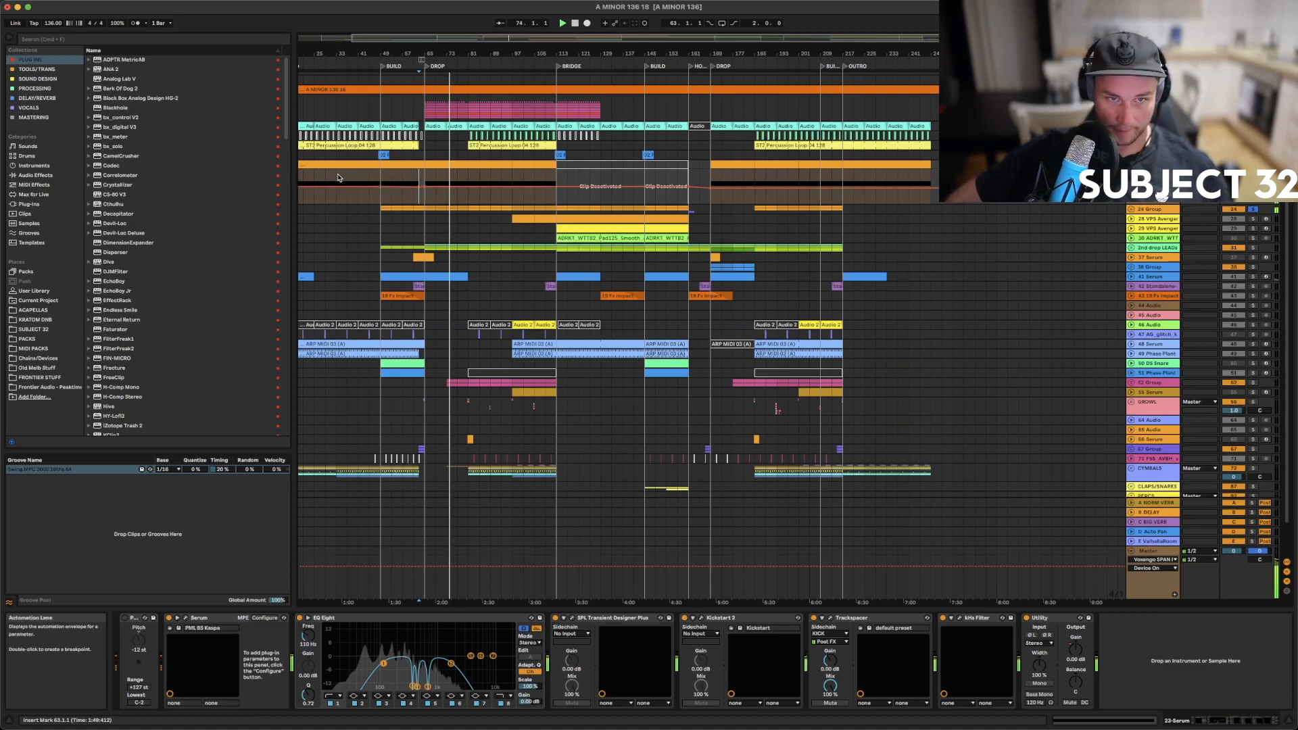
pyautogui.moveTo(419, 166); pyautogui.dragTo(676, 169)
pyautogui.press('super+z')
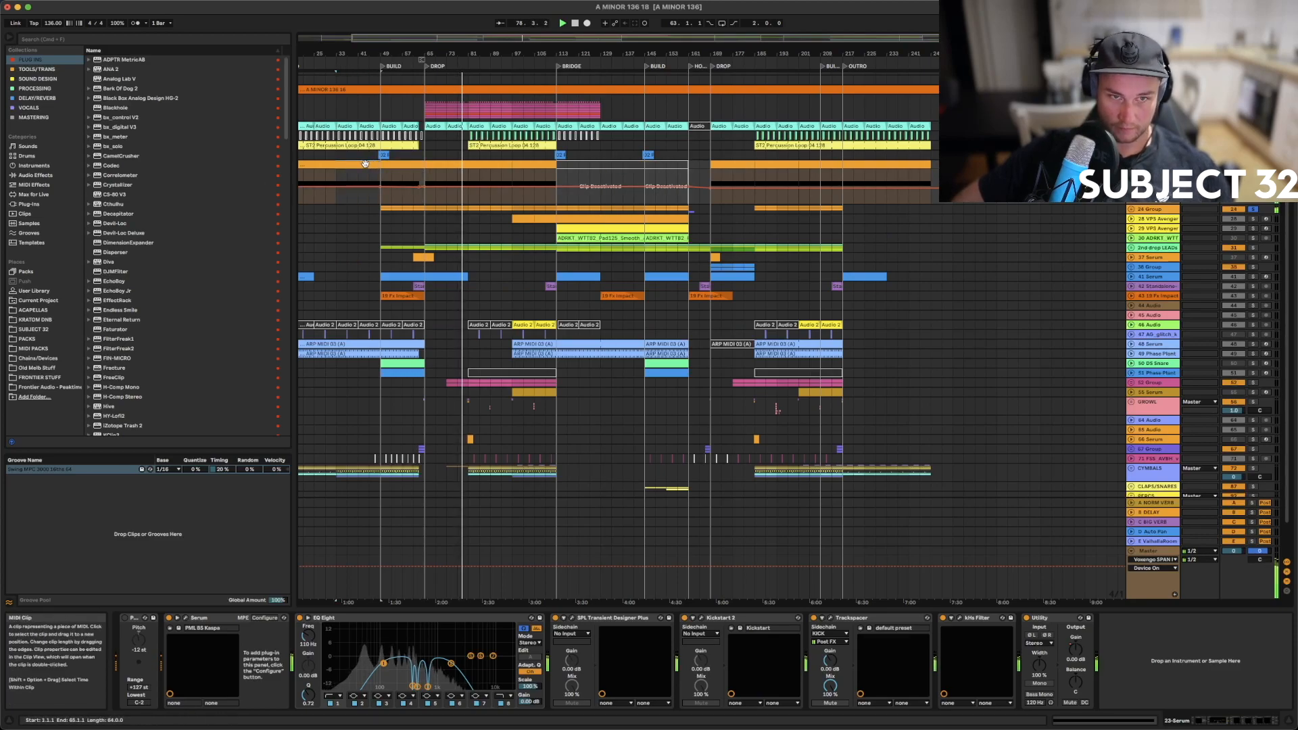
pyautogui.click(651, 177)
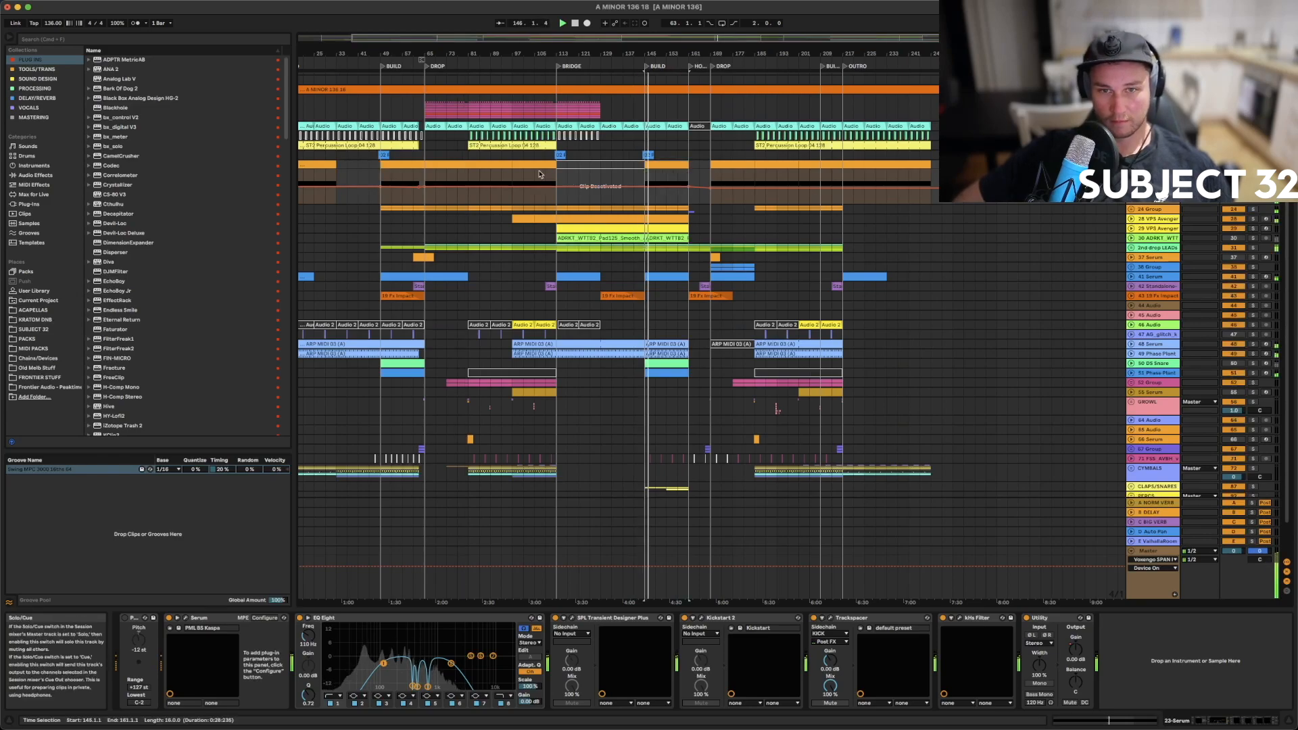
# Play from the bridge and bring the Serum clip back in from bar 129, leaving bars 113 to 129 deactivated
pyautogui.click(557, 179)
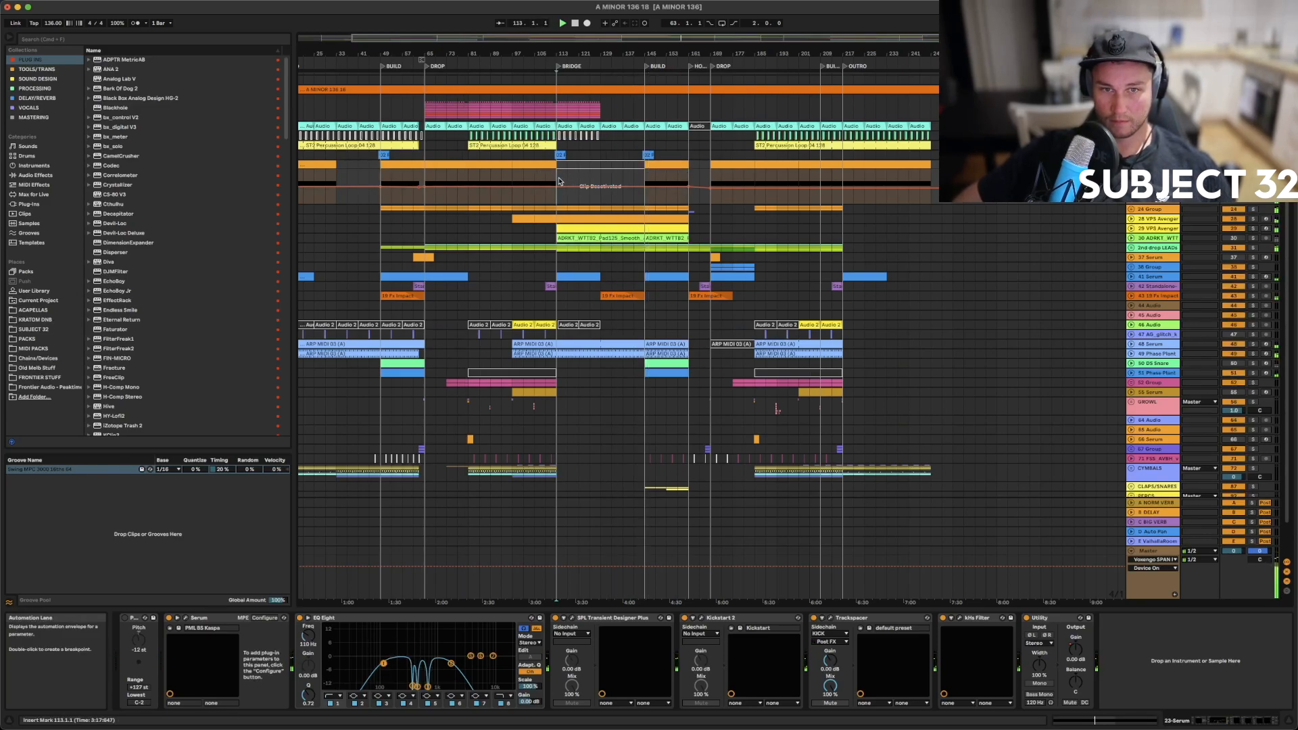
pyautogui.click(558, 165)
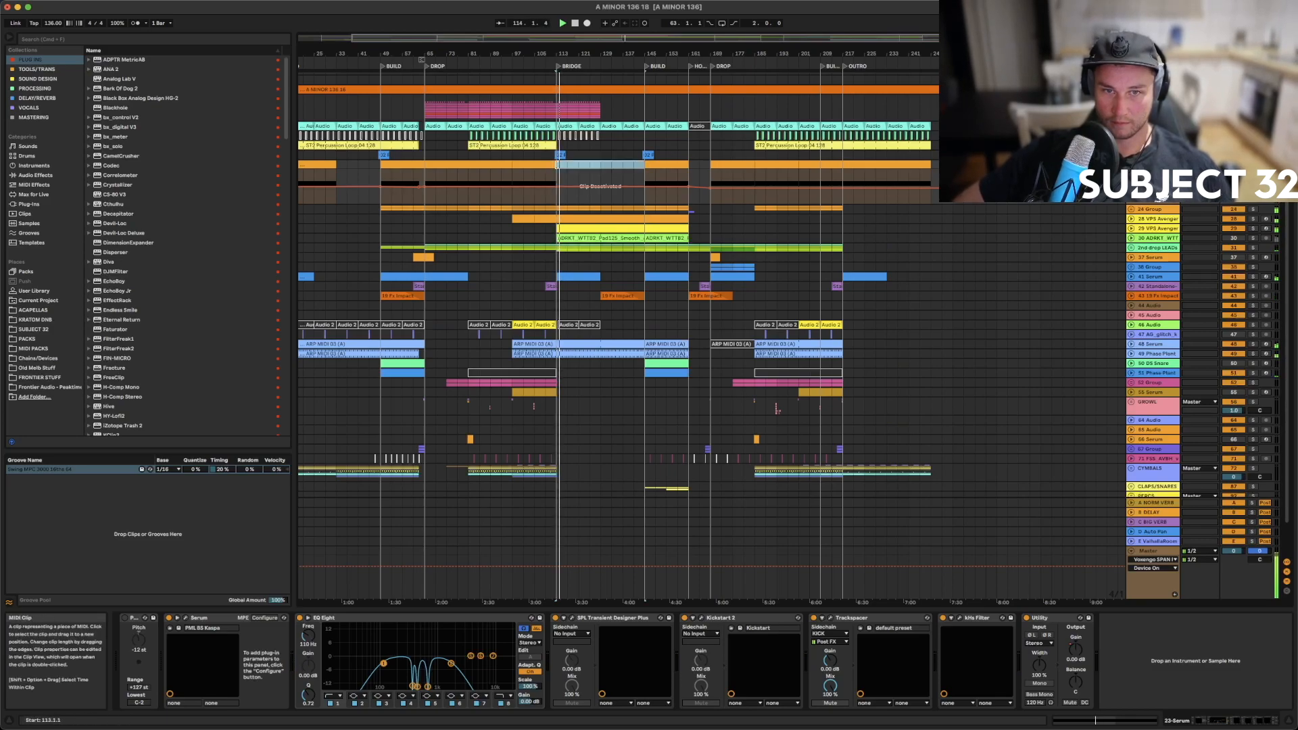
pyautogui.moveTo(645, 165); pyautogui.dragTo(635, 164)
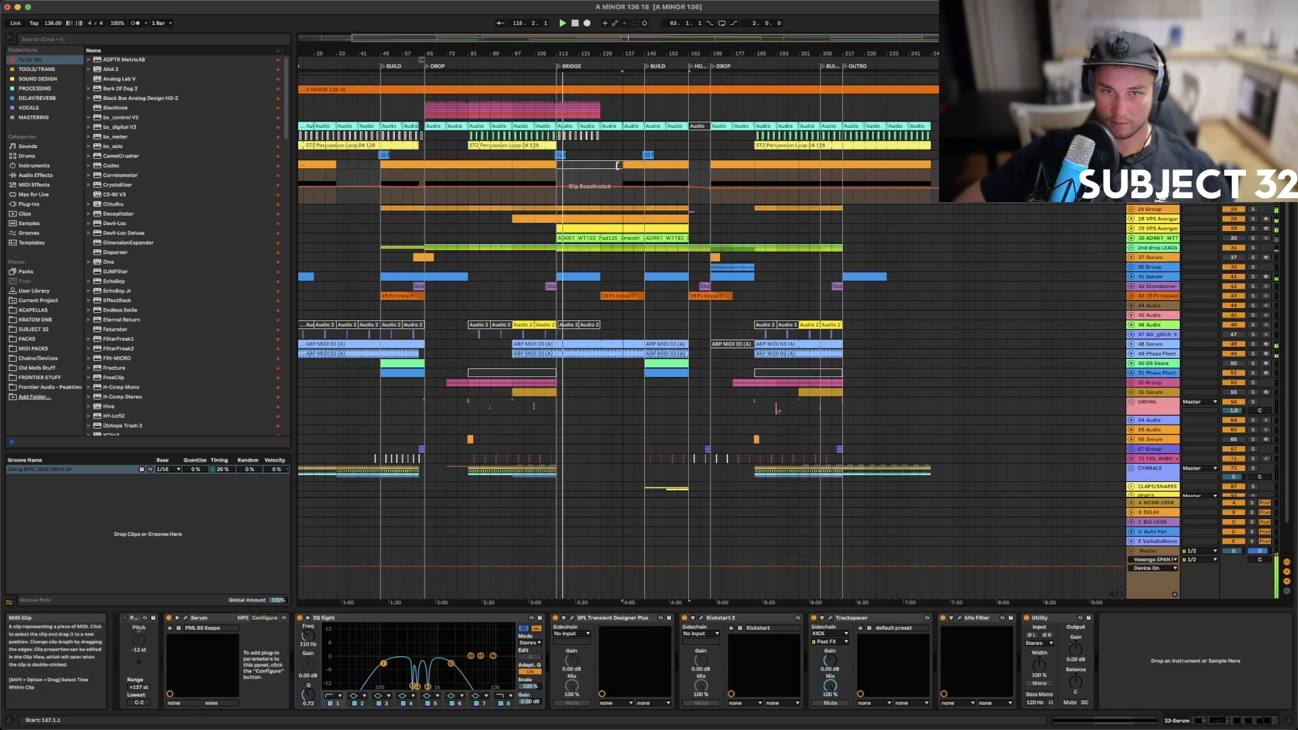
pyautogui.click(551, 169)
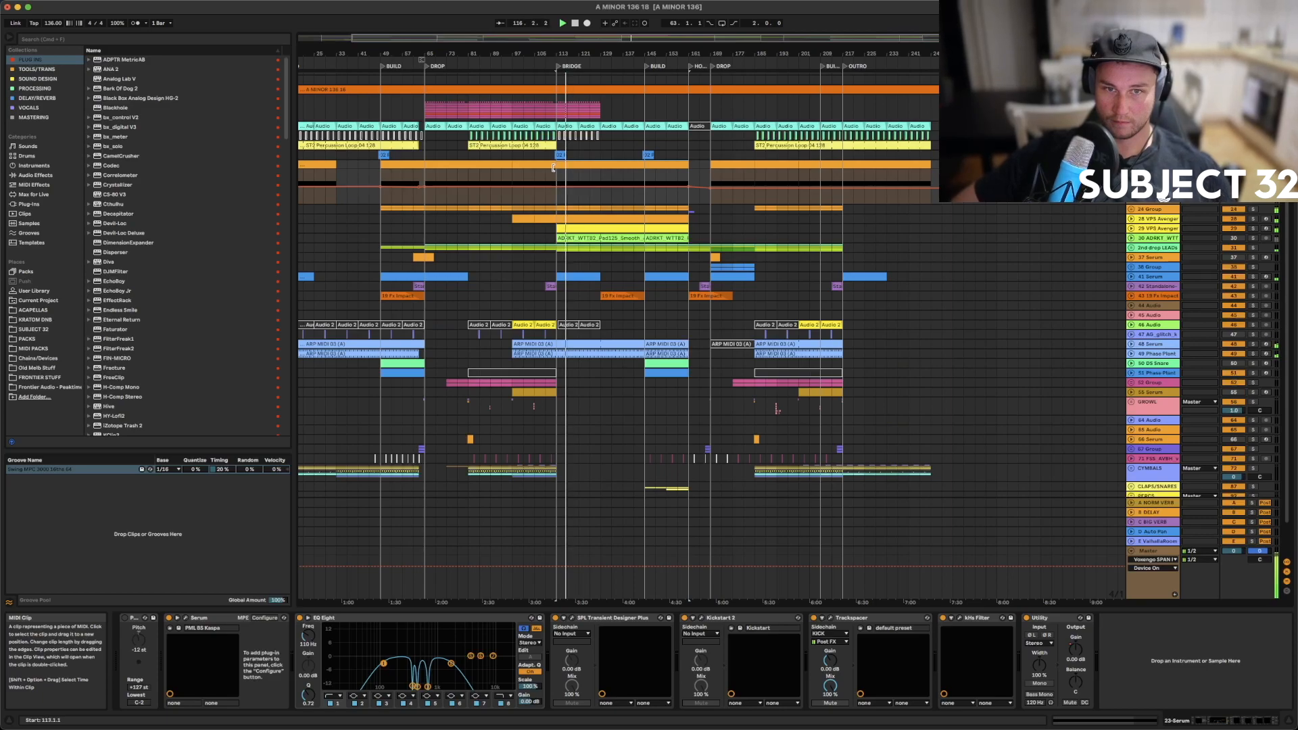
pyautogui.moveTo(551, 168); pyautogui.dragTo(646, 165)
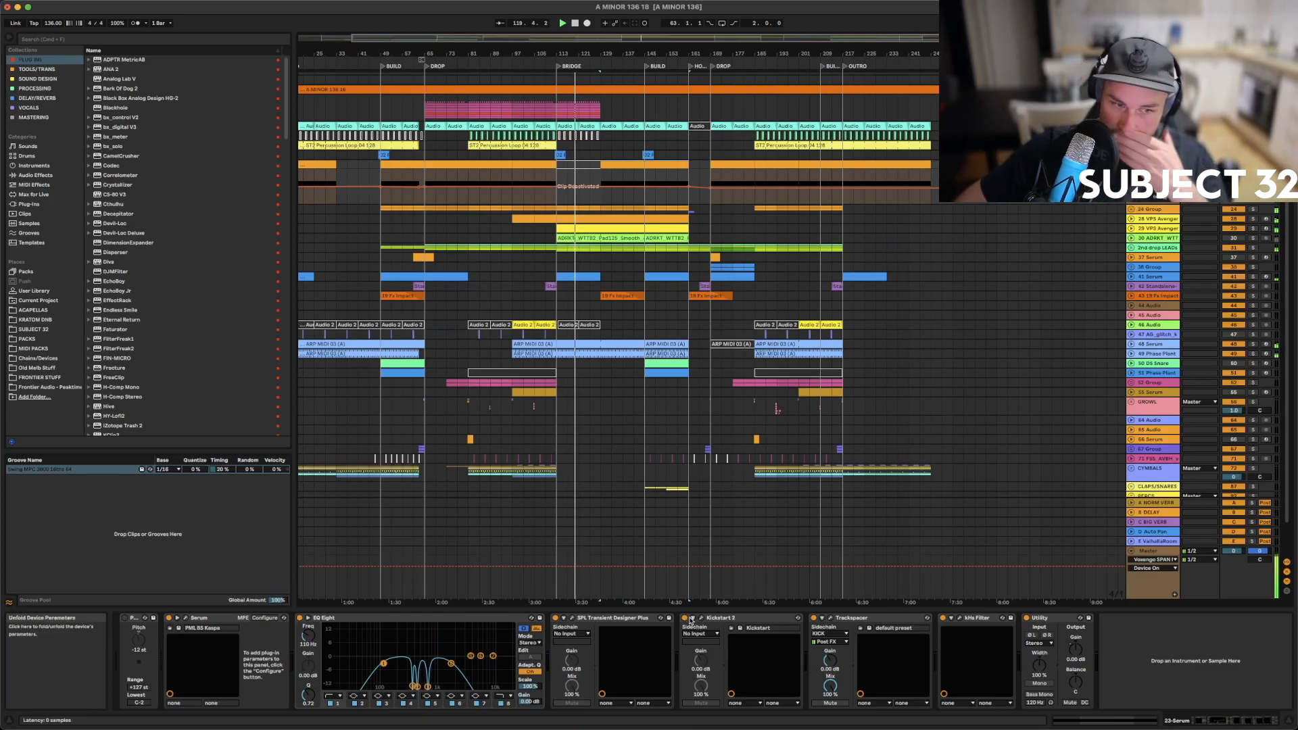
# Automate the Serum's kHs Filter cutoff to open gradually from bar 129 and fade its Utility gain up from about -13 dB
pyautogui.click(960, 619)
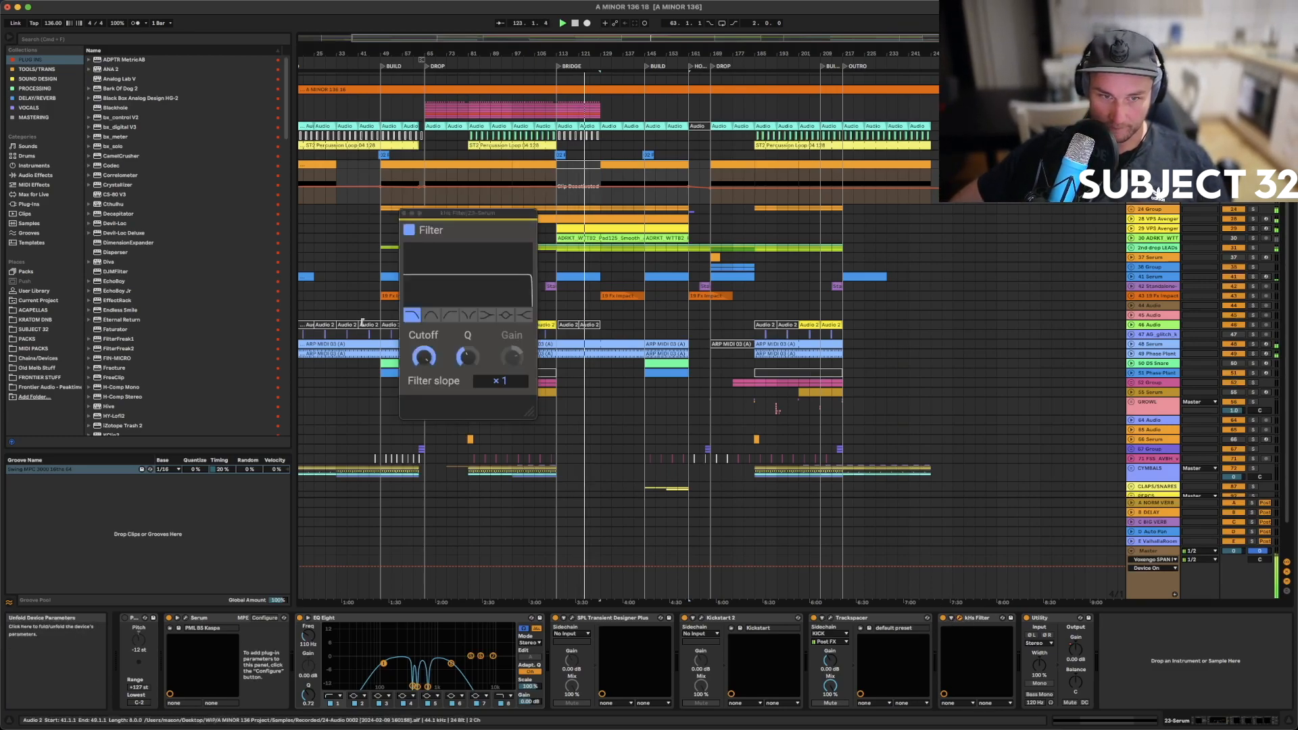
pyautogui.click(425, 359)
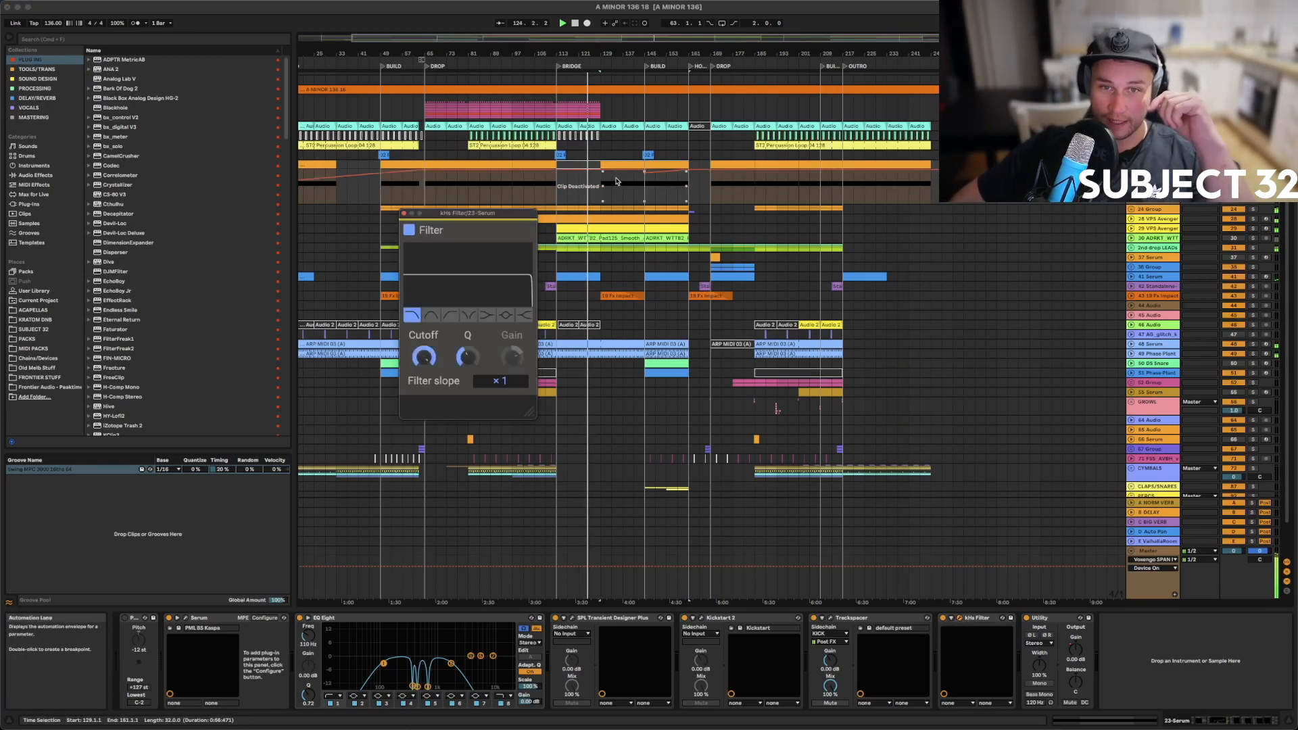
pyautogui.click(555, 178)
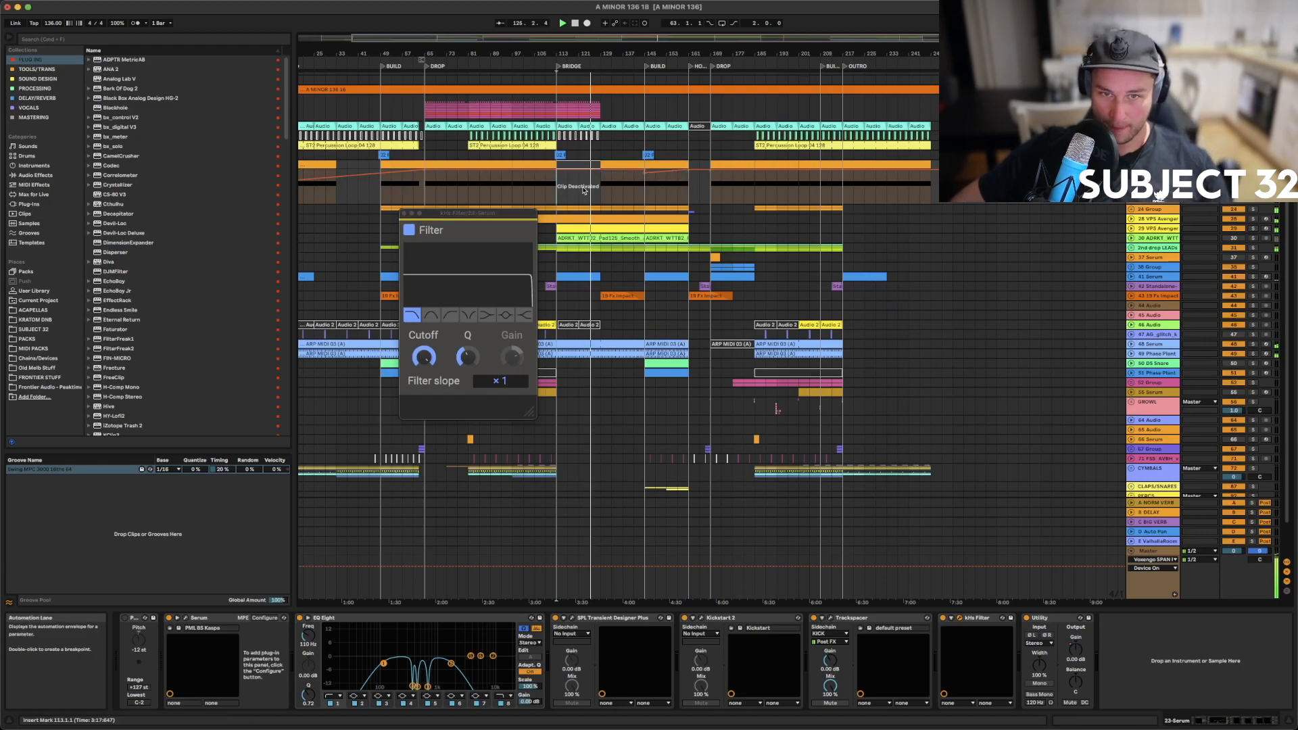
pyautogui.click(603, 194)
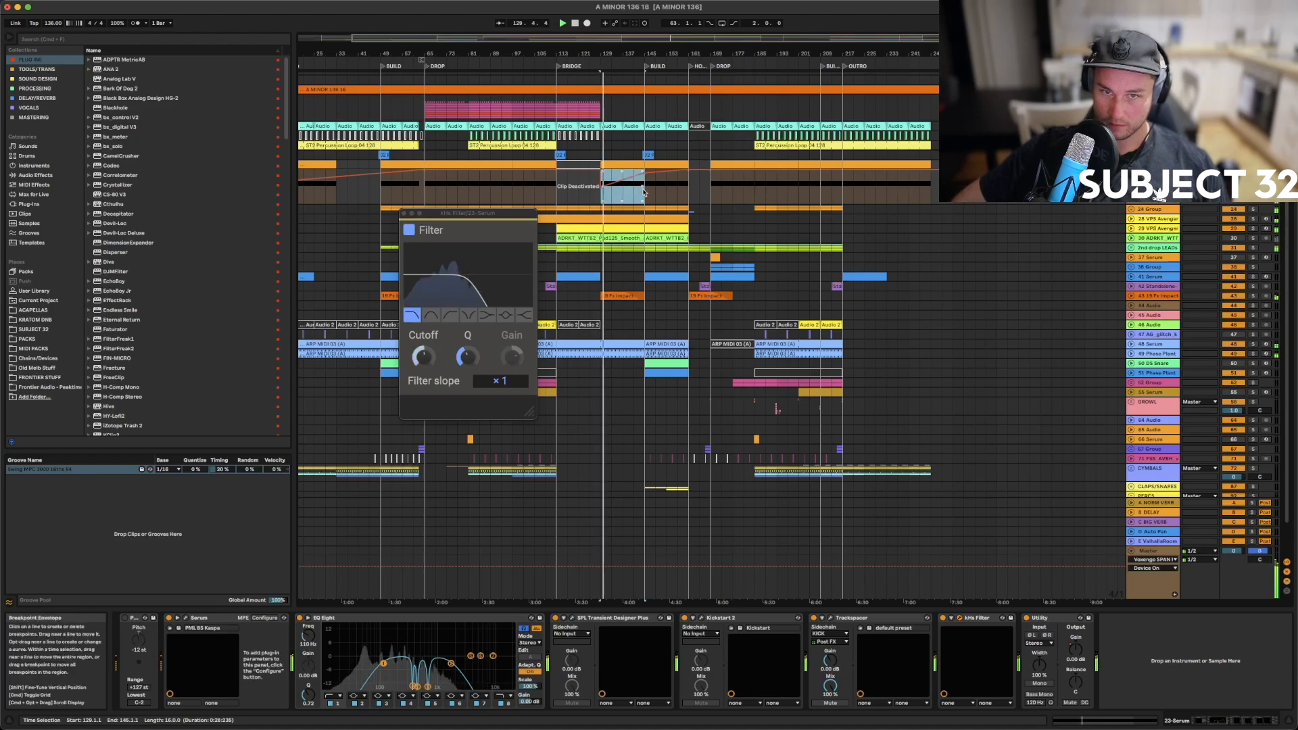
pyautogui.click(1252, 165)
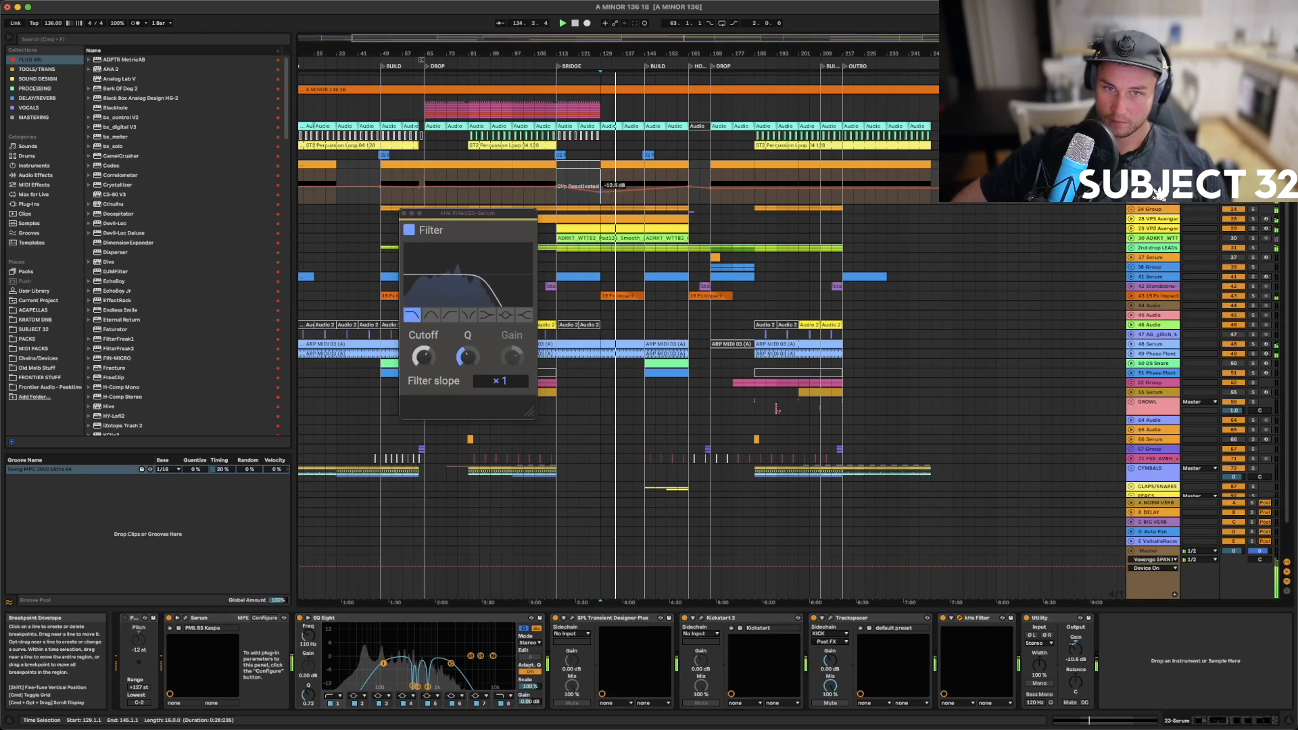
pyautogui.moveTo(647, 189); pyautogui.dragTo(600, 192)
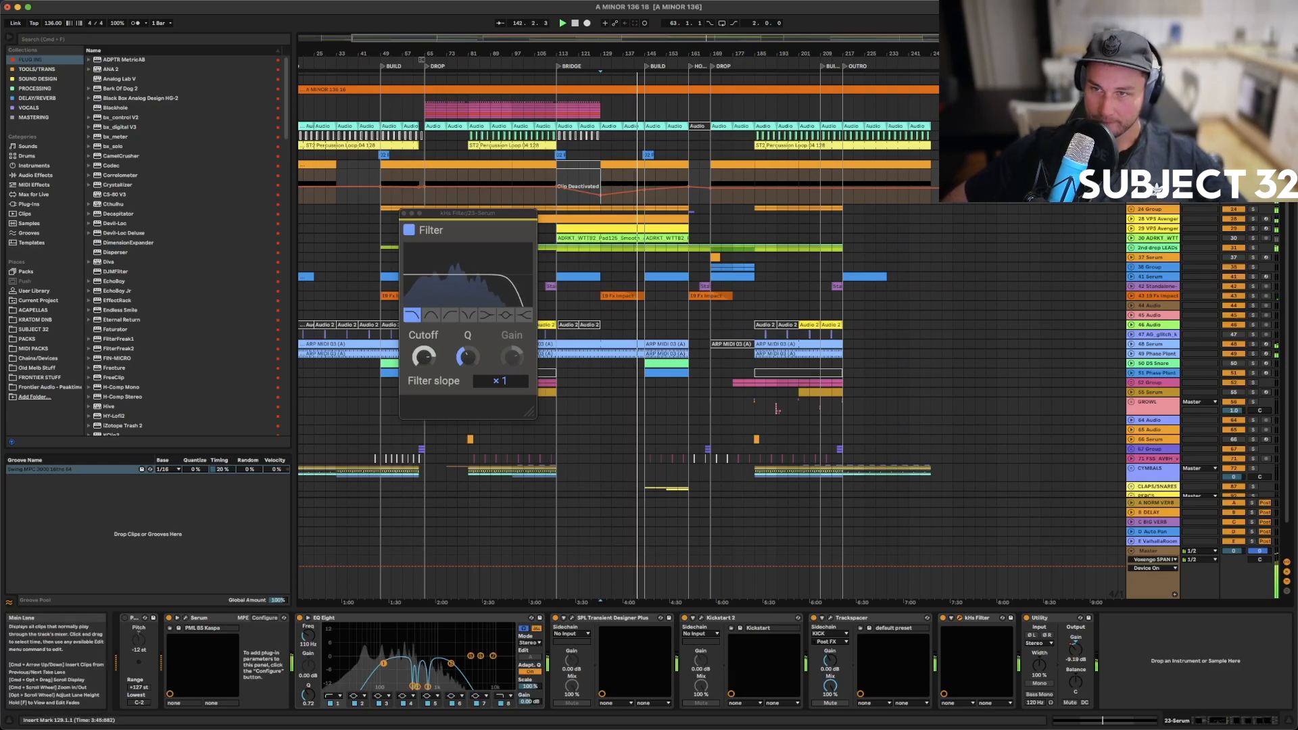
# Deactivate the spoken-word vocal clips on track 71 across the second build, bars 145 to 161
pyautogui.scroll(-2, 1234, 231)
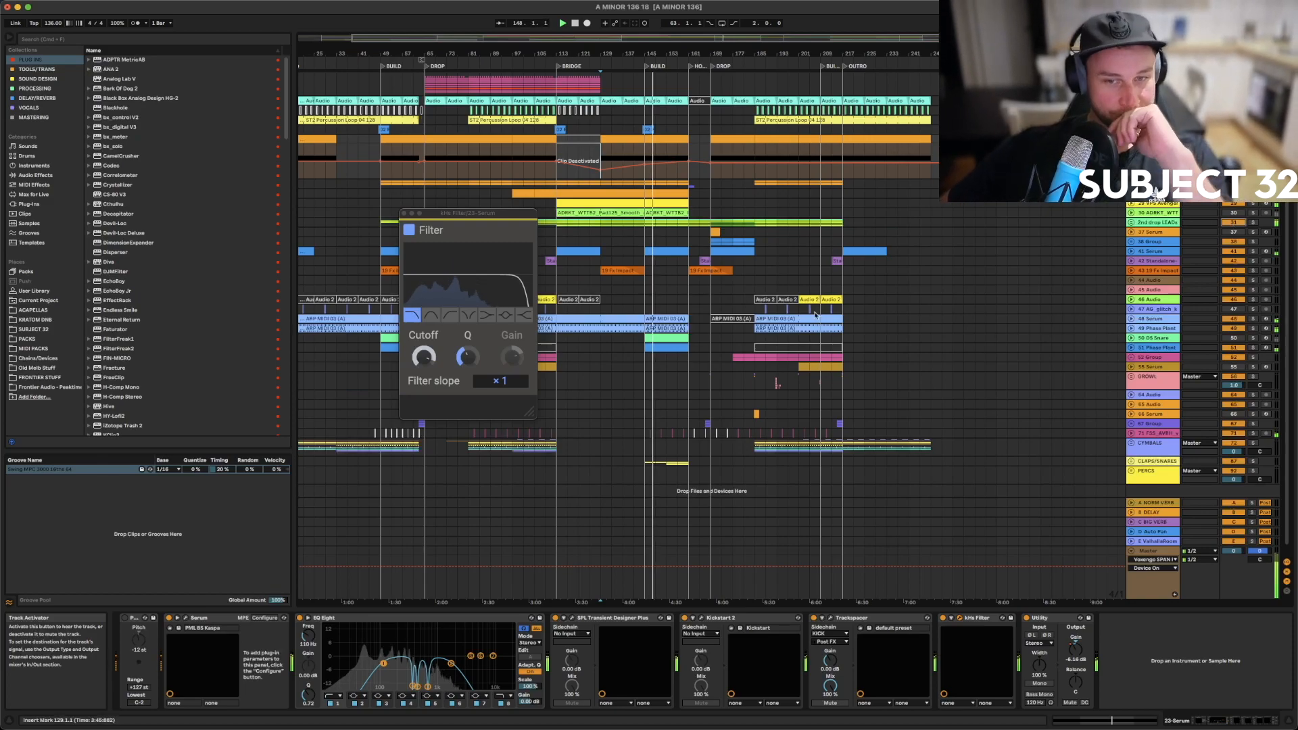
pyautogui.scroll(-1, 816, 312)
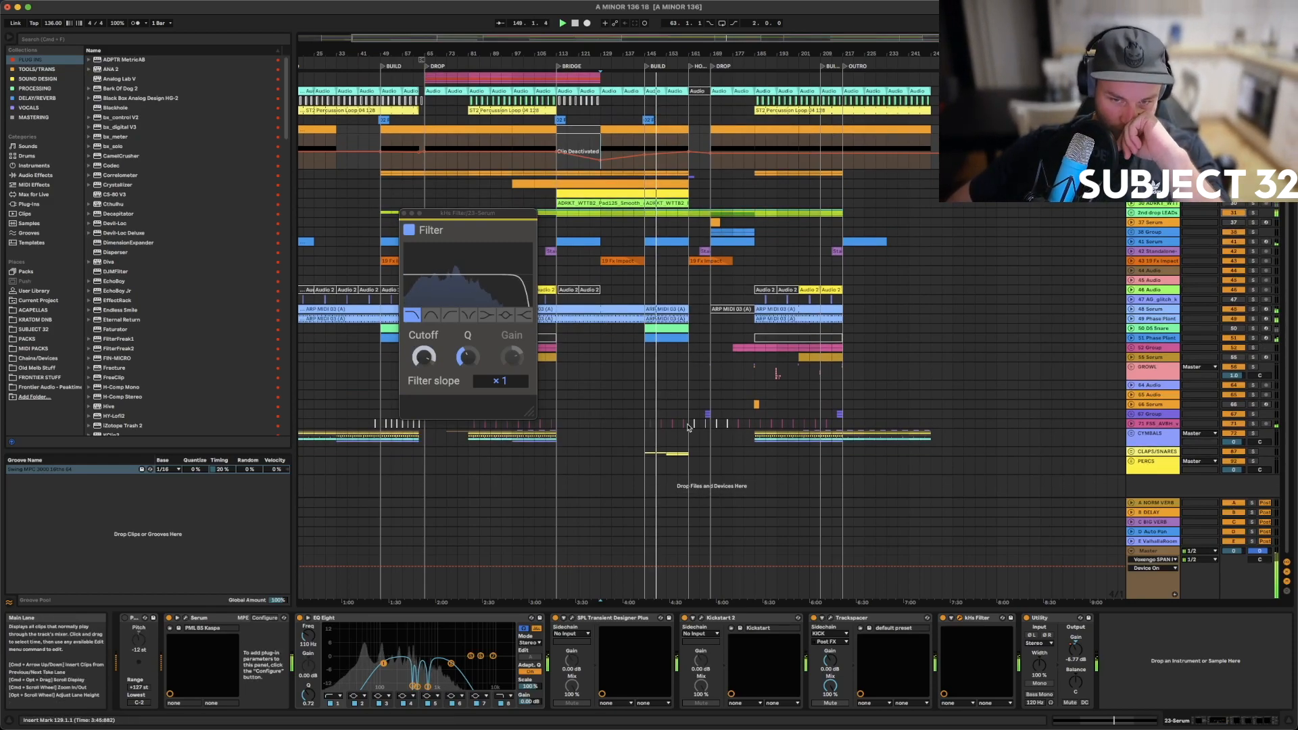
pyautogui.moveTo(645, 425); pyautogui.dragTo(689, 425)
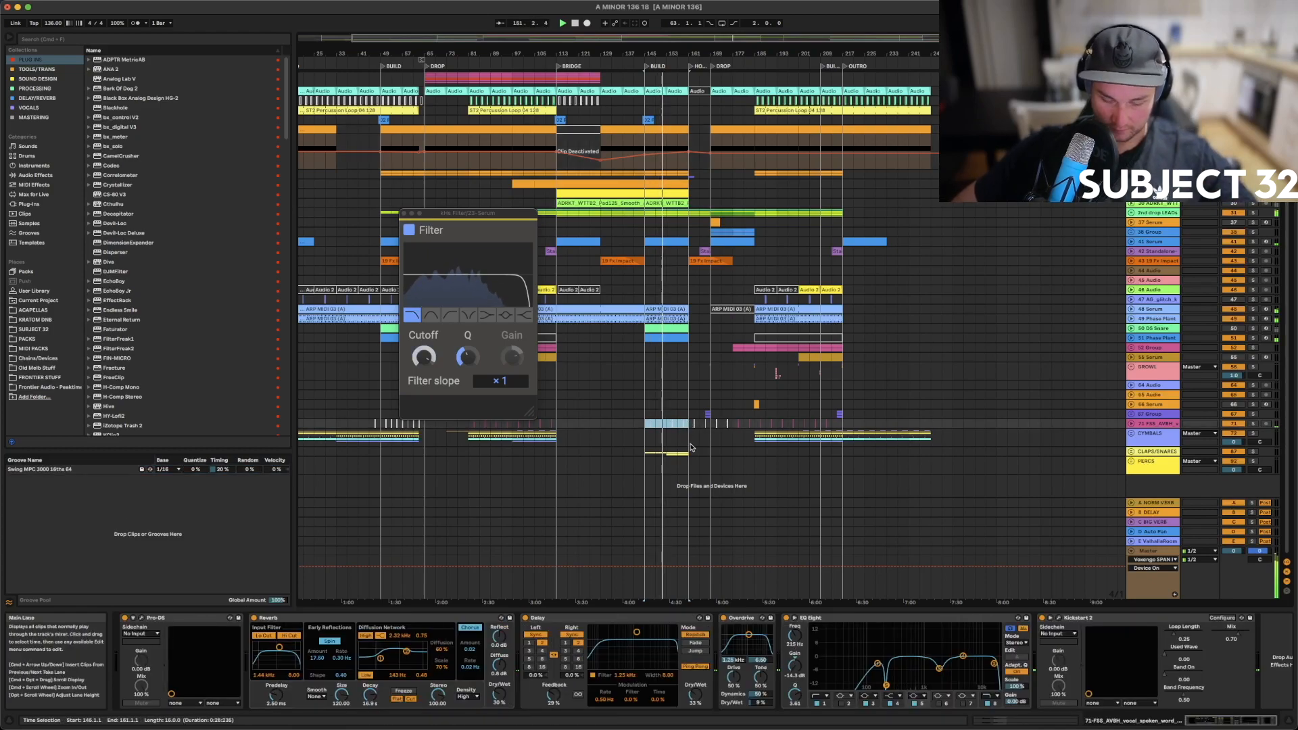
# Unfold the LOW END PRINT track and add a Utility at the end of its device chain, after Auto Filter
pyautogui.scroll(5, 693, 443)
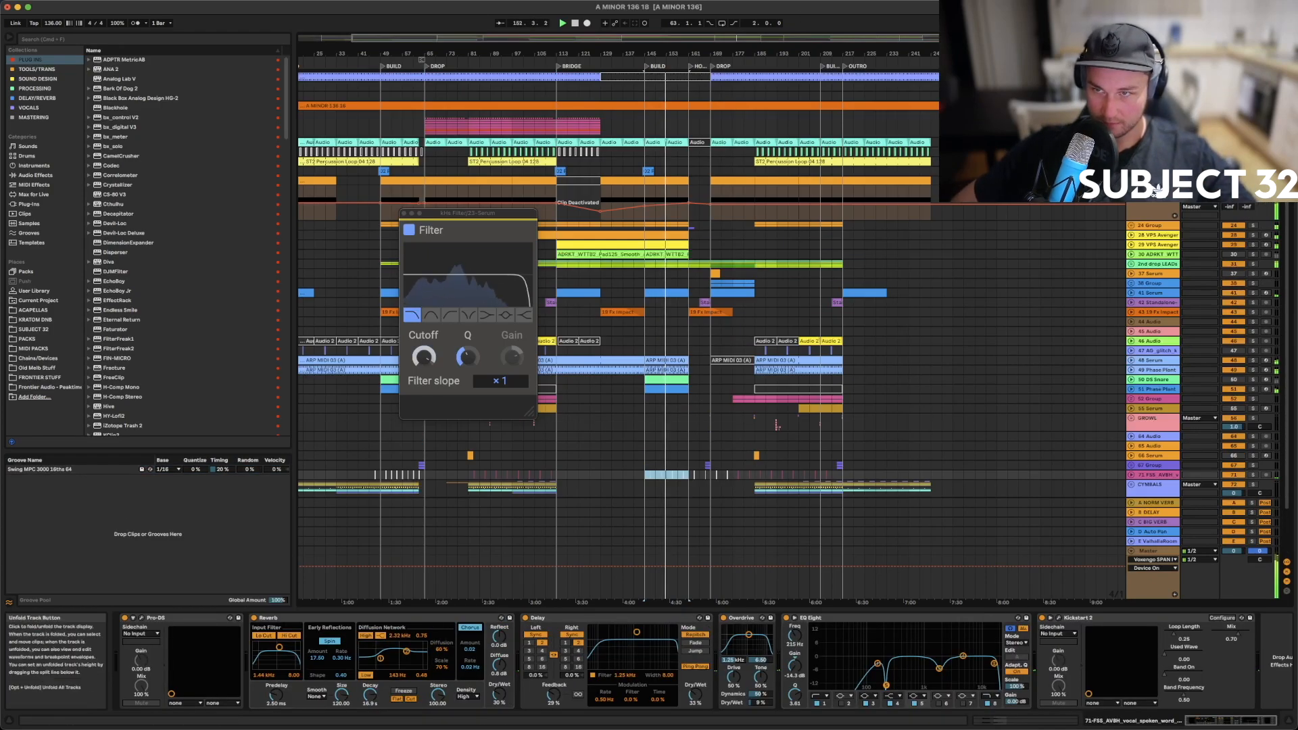
pyautogui.click(1131, 142)
pyautogui.click(1153, 143)
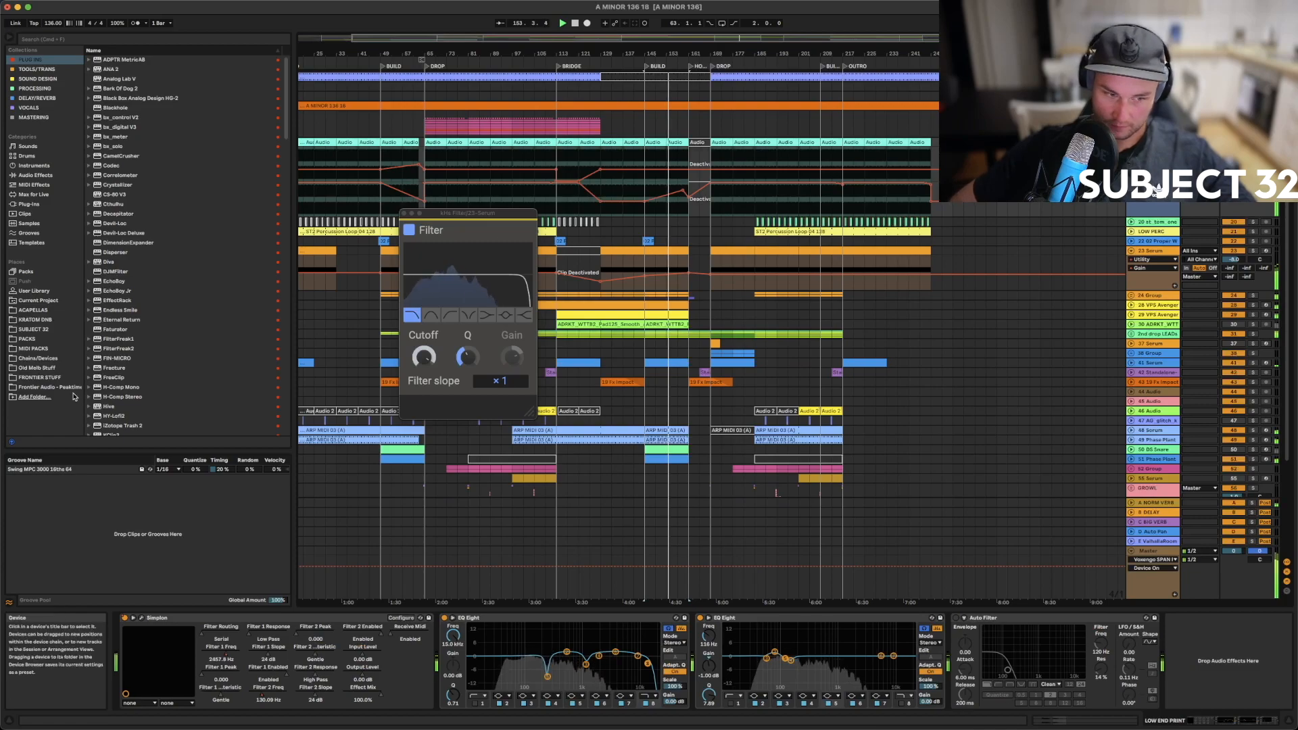
pyautogui.click(35, 175)
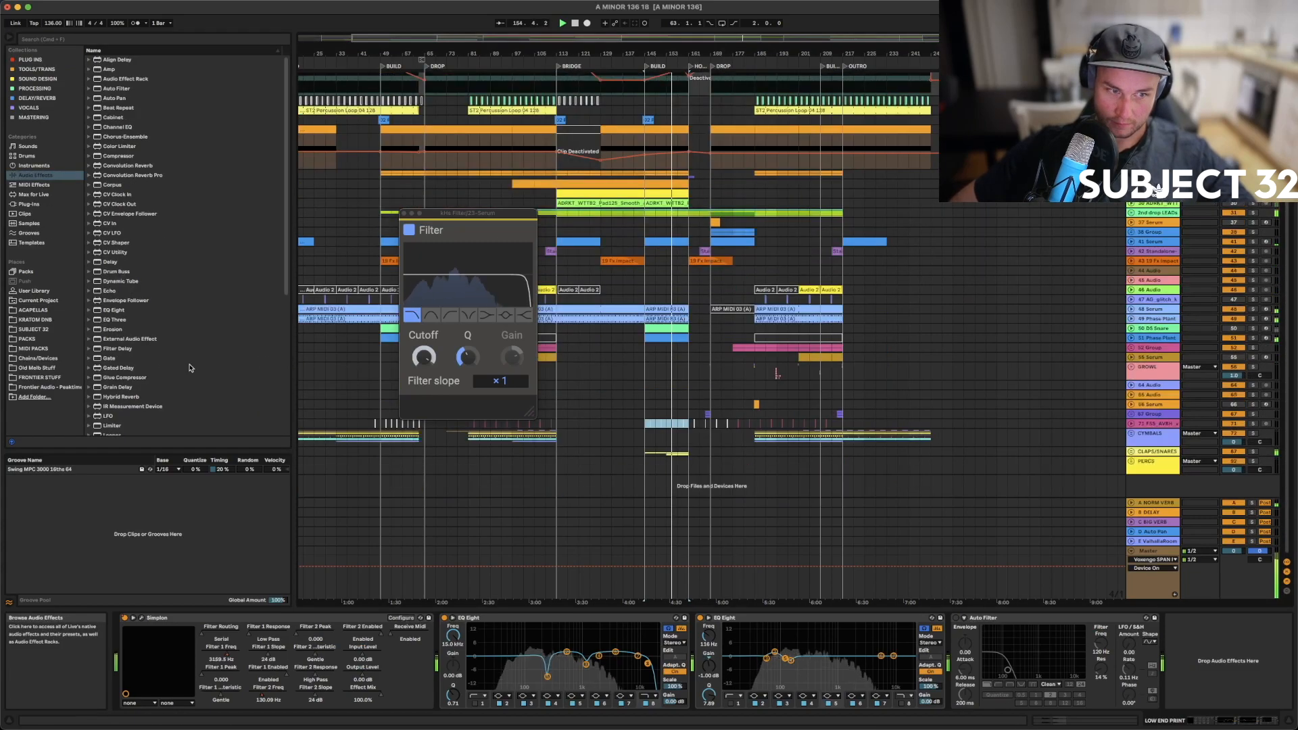
pyautogui.scroll(-5, 107, 395)
pyautogui.click(108, 392)
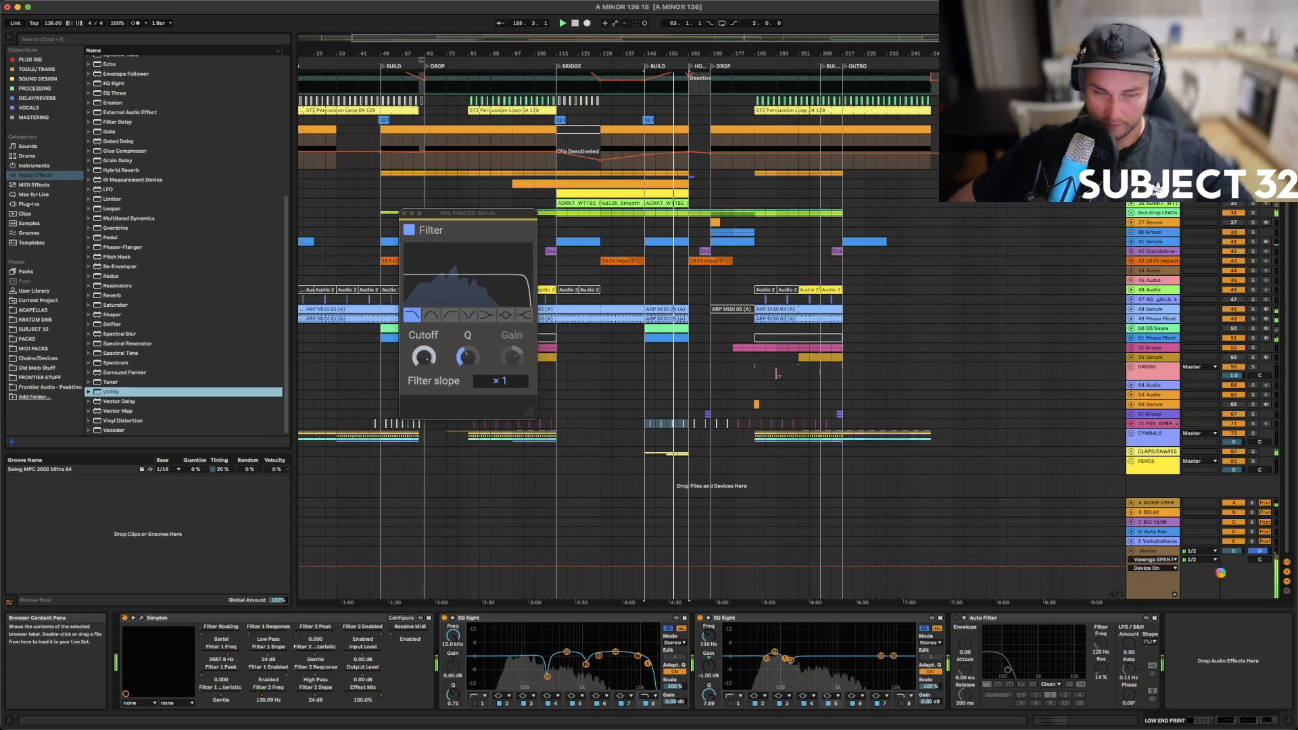
pyautogui.moveTo(108, 392); pyautogui.dragTo(1189, 650)
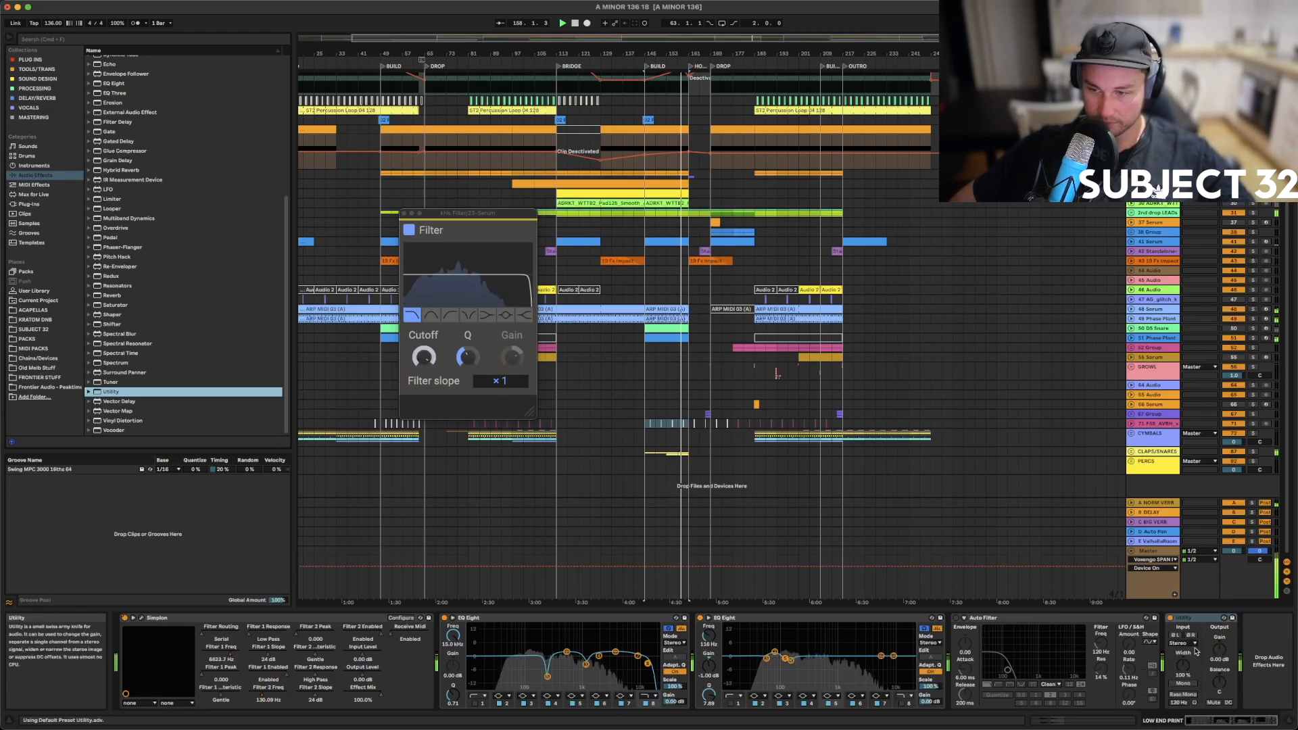
# Play from bar 129 and lower the LOW END PRINT track's Utility gain automation between bars 129 and 161
pyautogui.click(692, 159)
pyautogui.press('space')
pyautogui.scroll(3, 692, 158)
pyautogui.scroll(1, 692, 159)
pyautogui.click(651, 176)
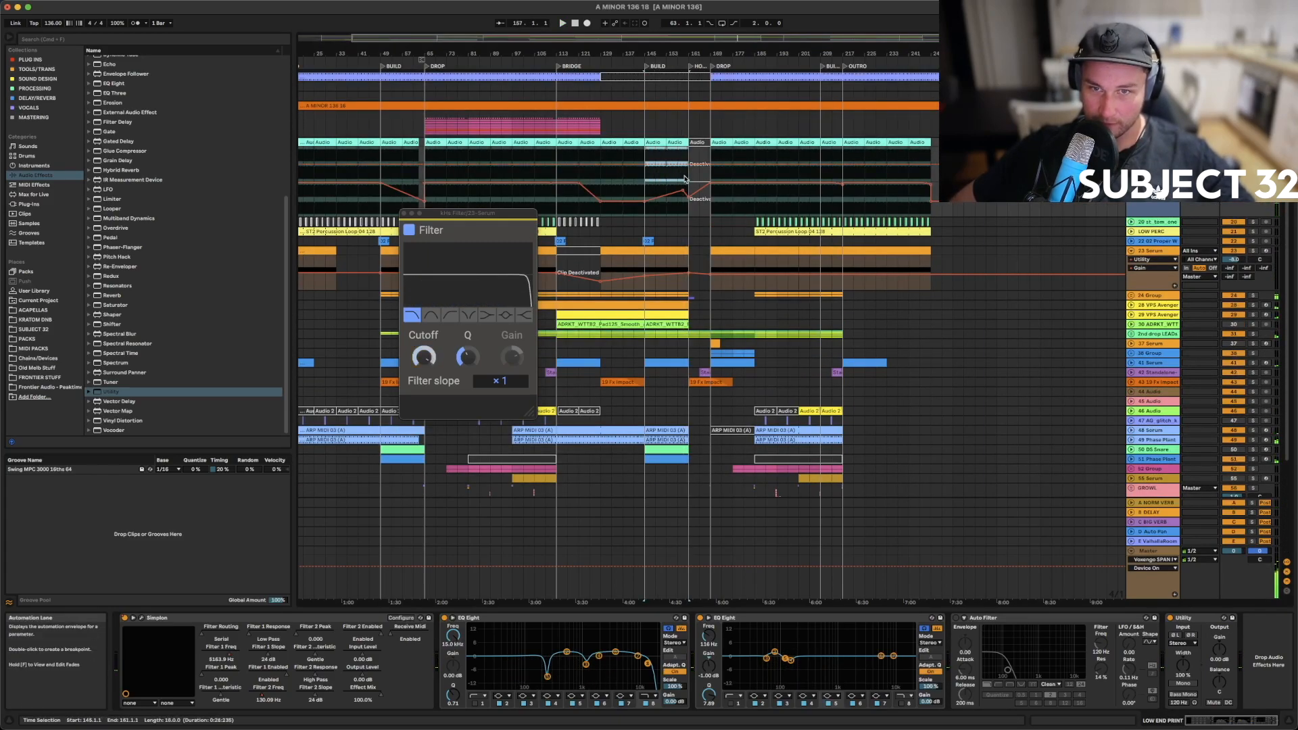
pyautogui.click(600, 180)
pyautogui.press('space')
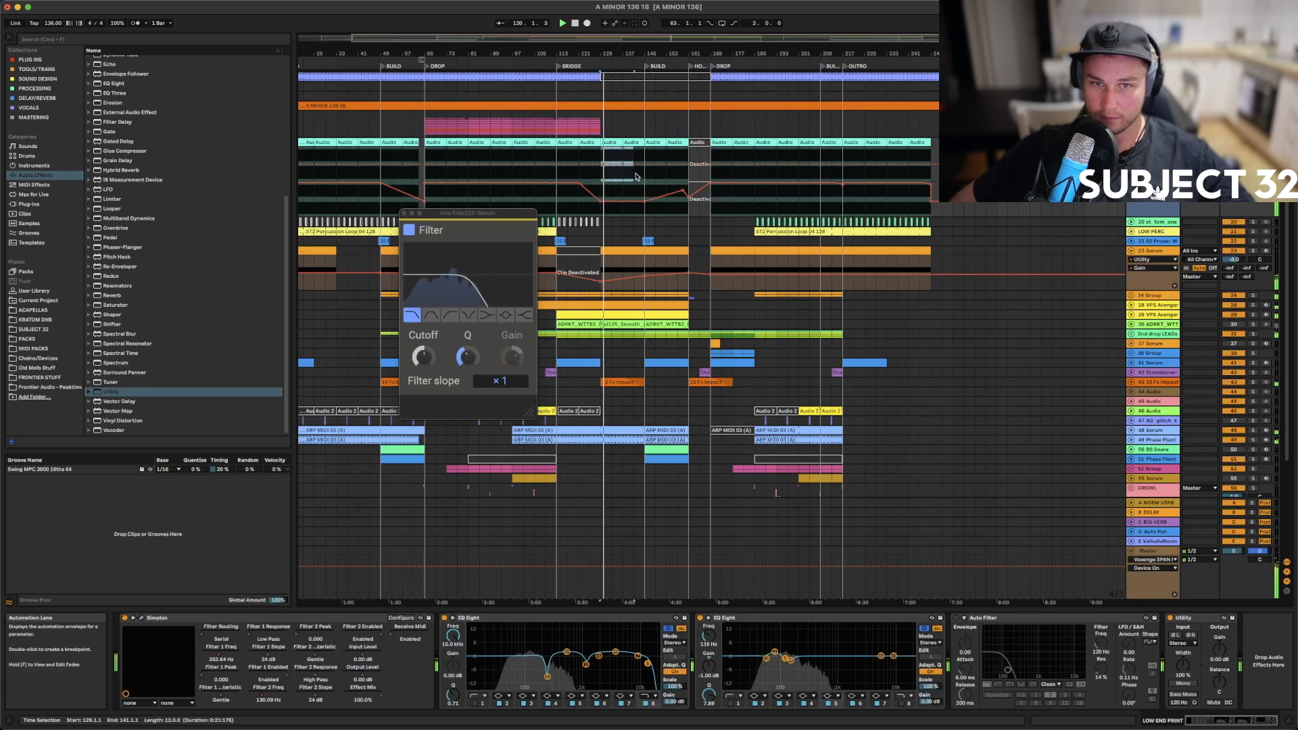
pyautogui.moveTo(635, 177); pyautogui.dragTo(686, 180)
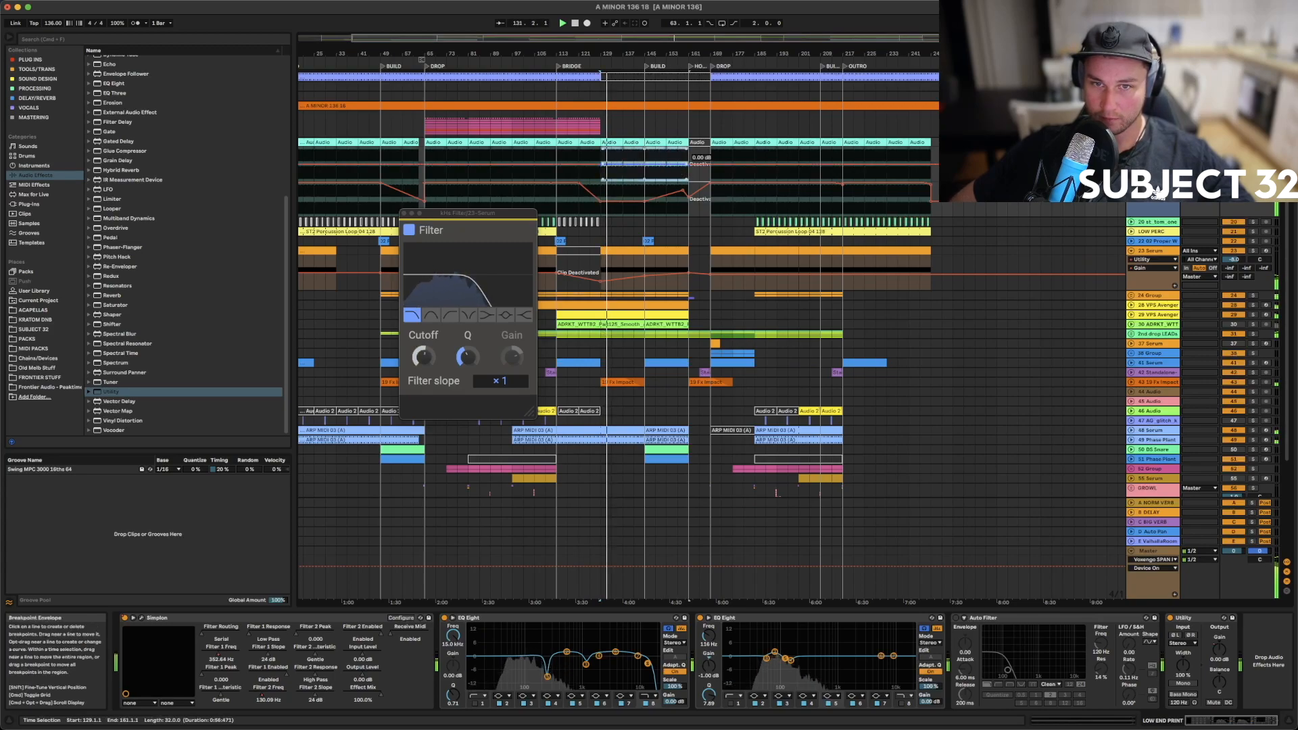
pyautogui.moveTo(681, 164); pyautogui.dragTo(681, 165)
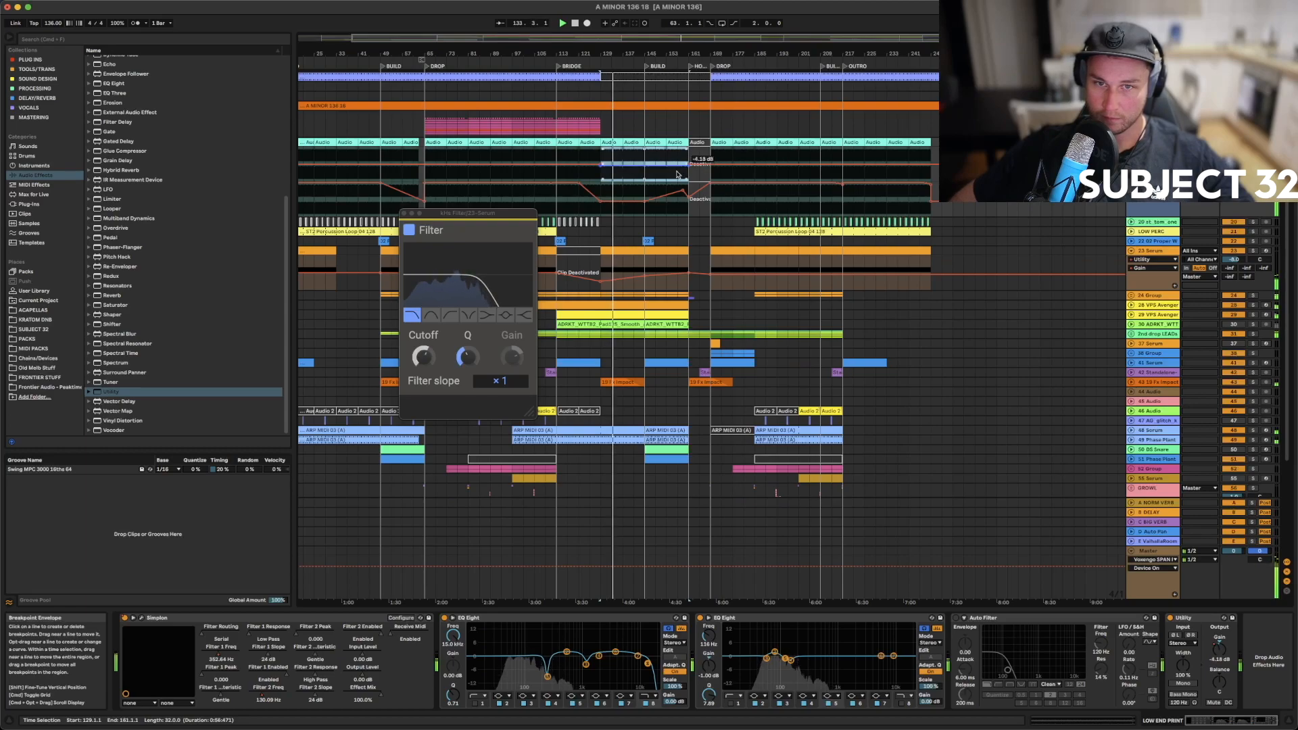
# Zoom in on the bridge and second build and play from bar 143 to check the transition
pyautogui.click(648, 156)
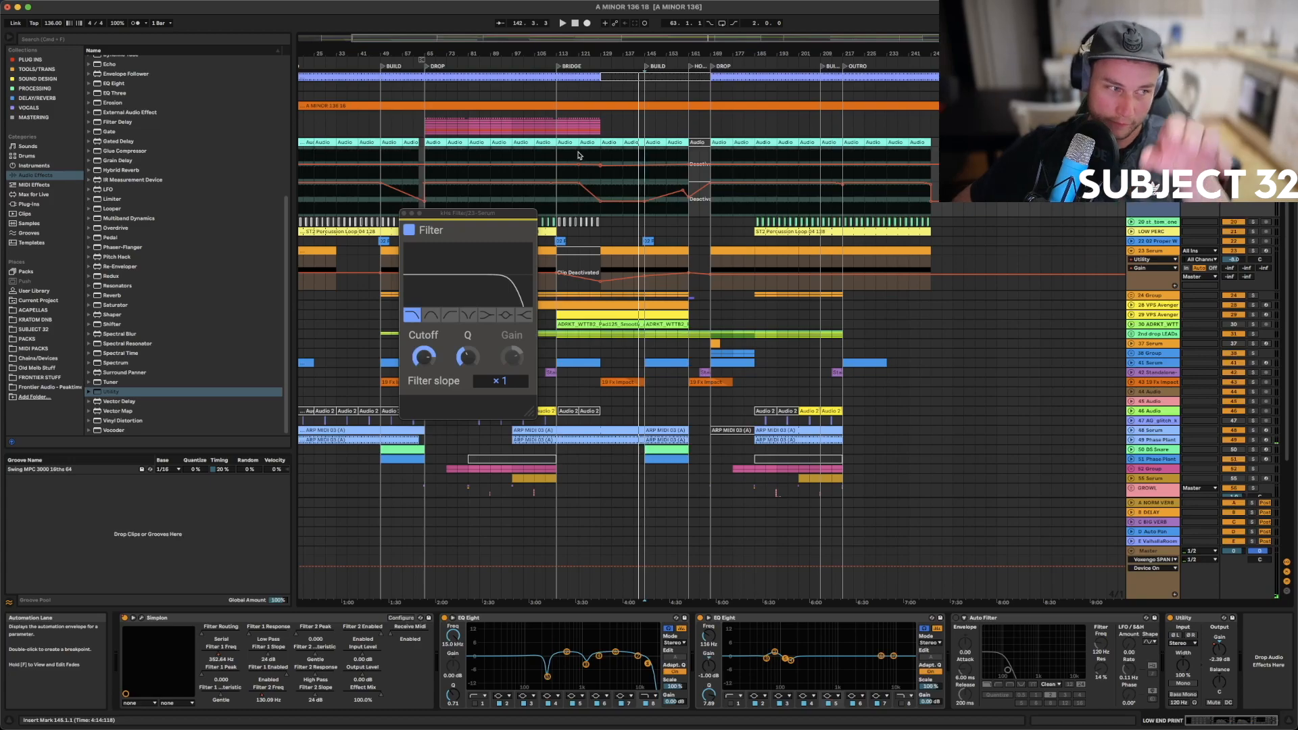
pyautogui.moveTo(599, 52); pyautogui.dragTo(599, 96)
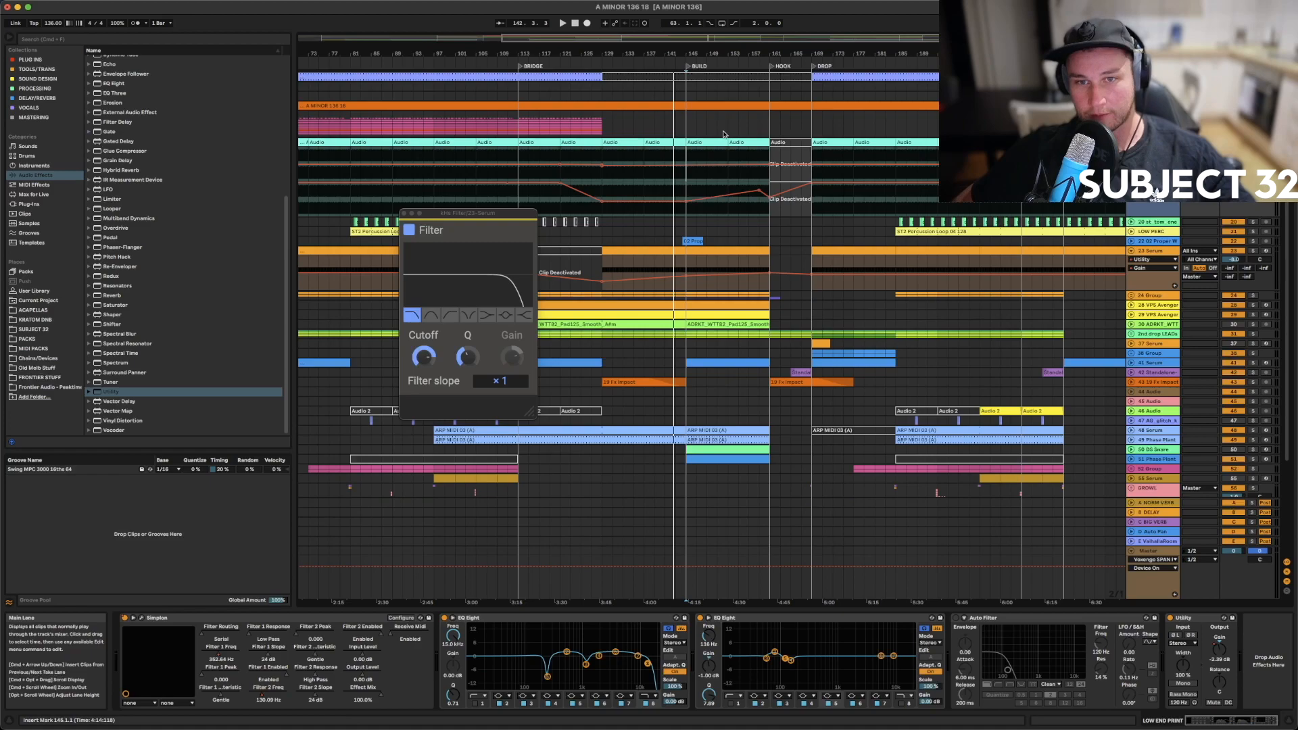
pyautogui.click(646, 158)
pyautogui.press('space')
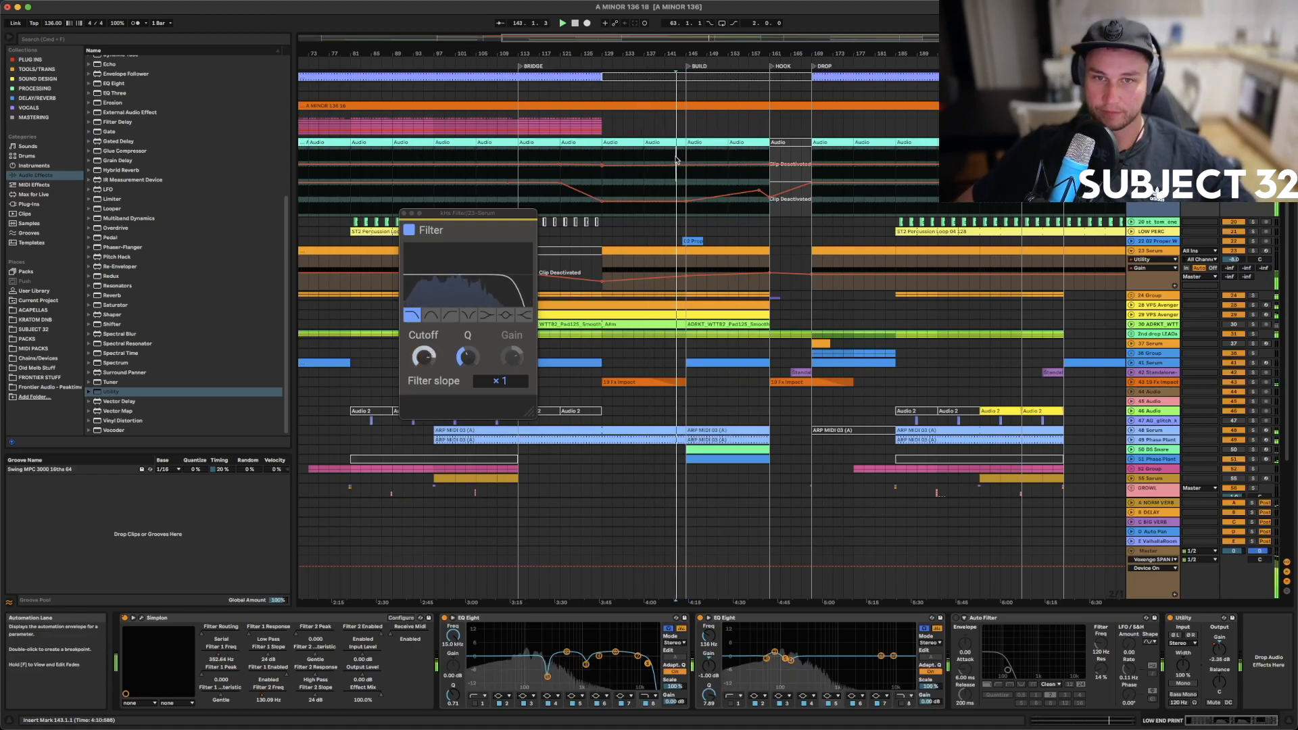
# Stop playback, close the kHs Filter window and show the devices of track 51 Phase Plant
pyautogui.scroll(-5, 900, 216)
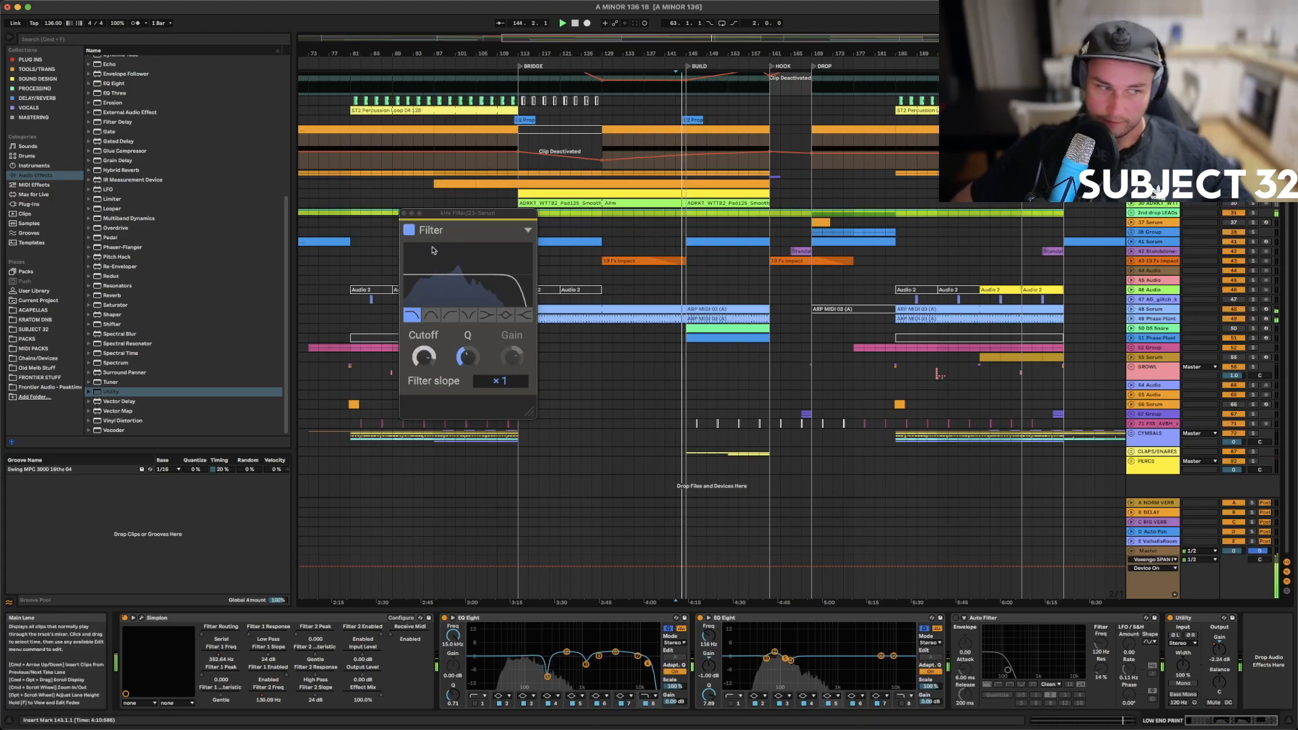
pyautogui.press('space')
pyautogui.click(404, 213)
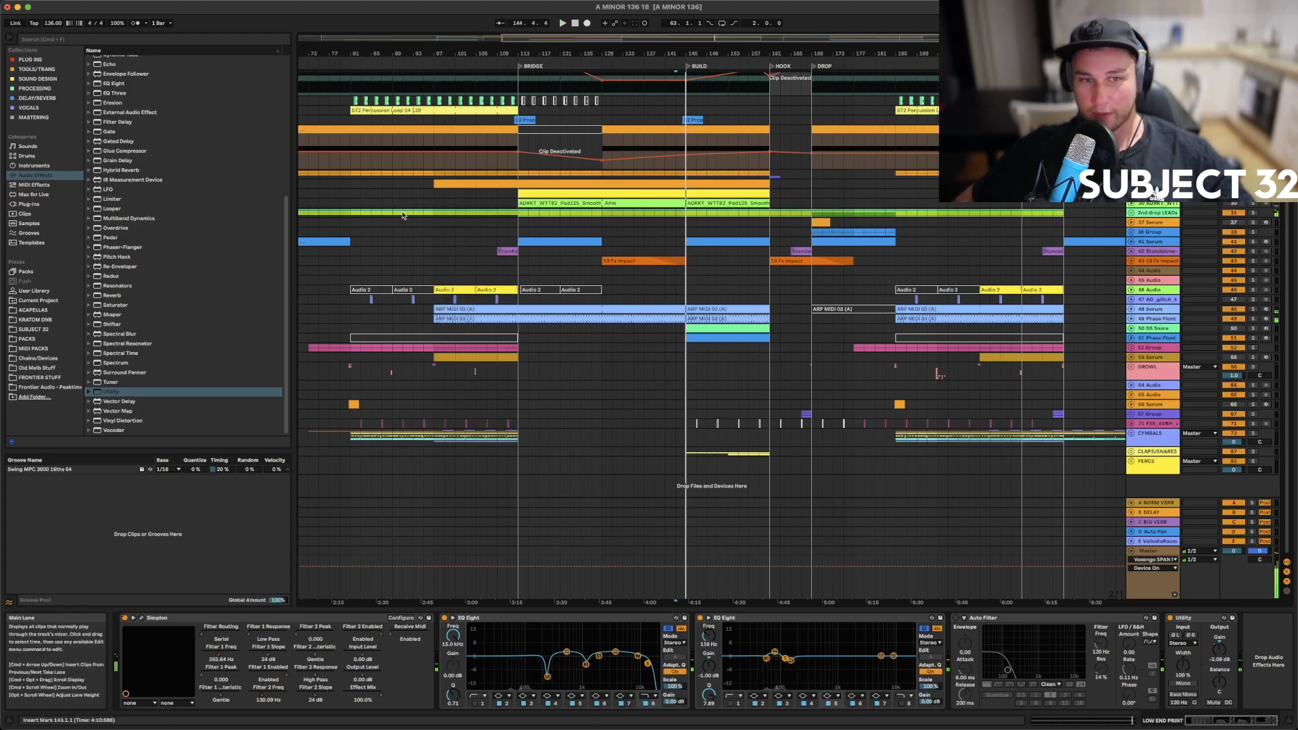
pyautogui.click(1169, 340)
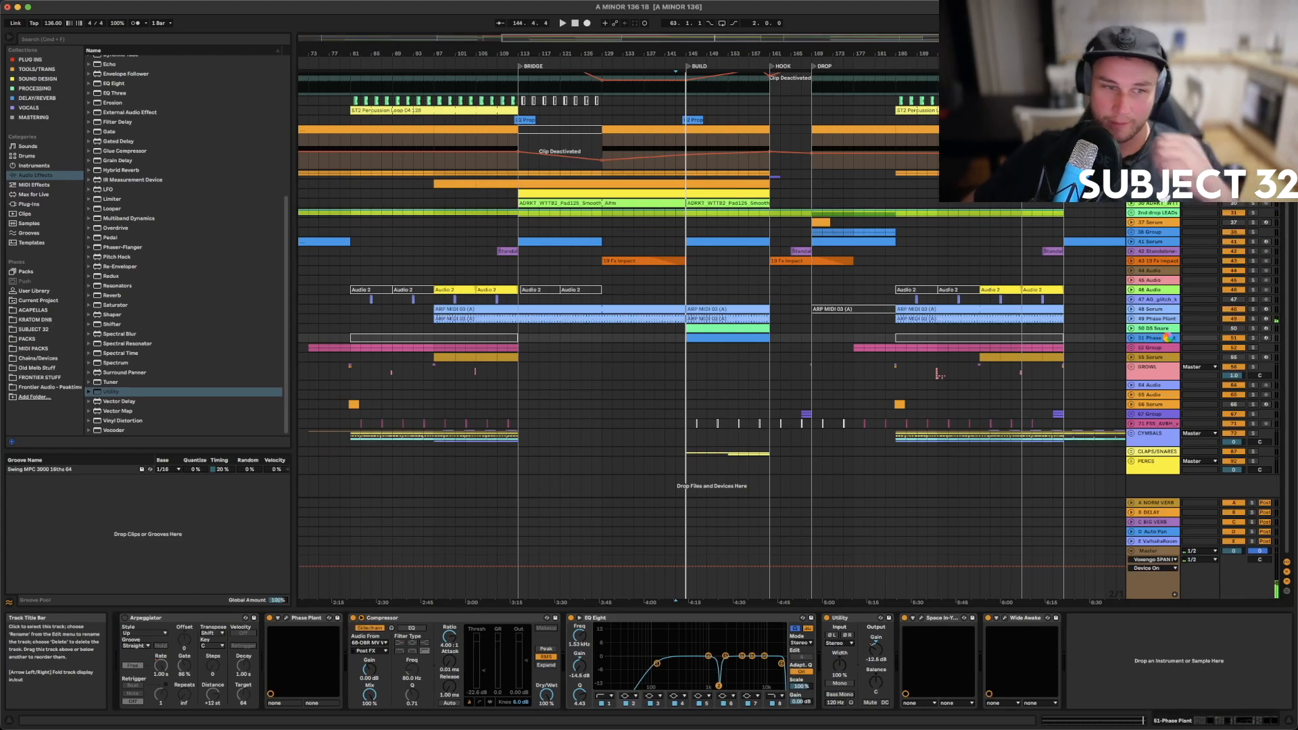
# Insert an audio track below track 51 Phase Plant and search the PACKS folder for "Uplifter"
pyautogui.press('super+t')
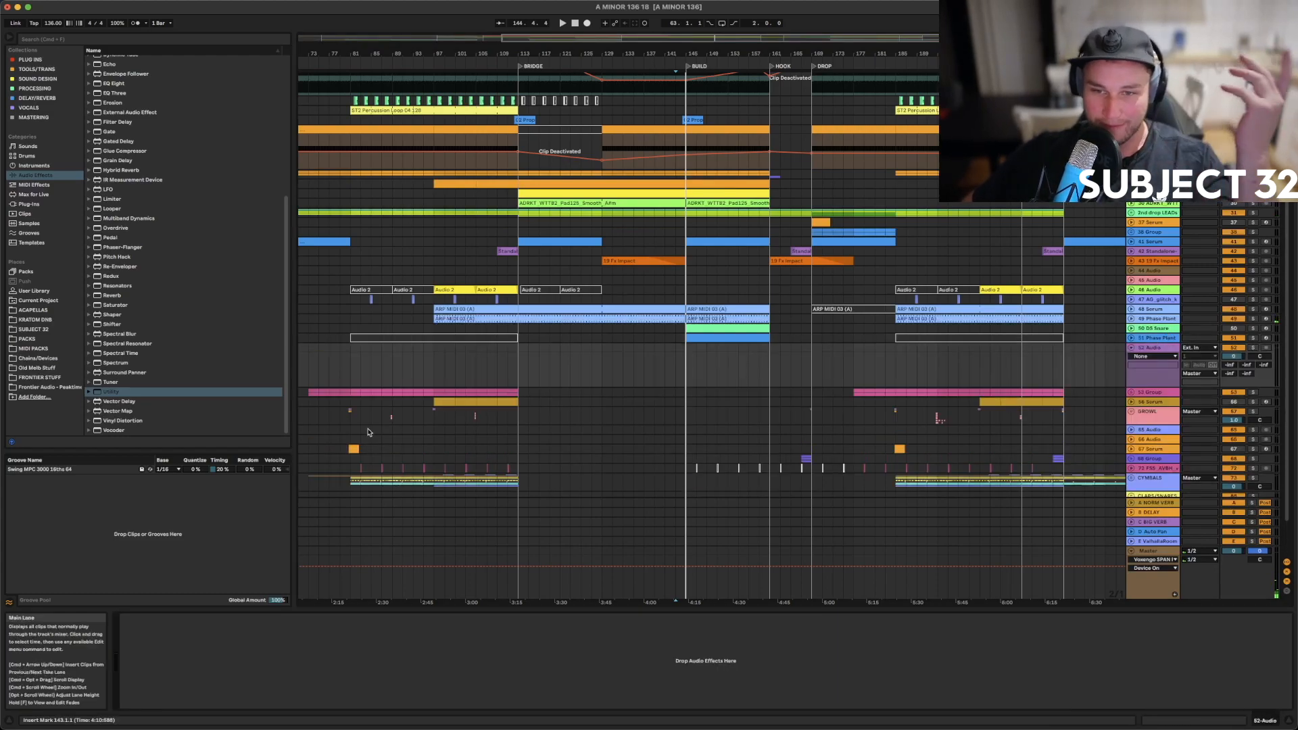
pyautogui.click(32, 340)
pyautogui.click(154, 41)
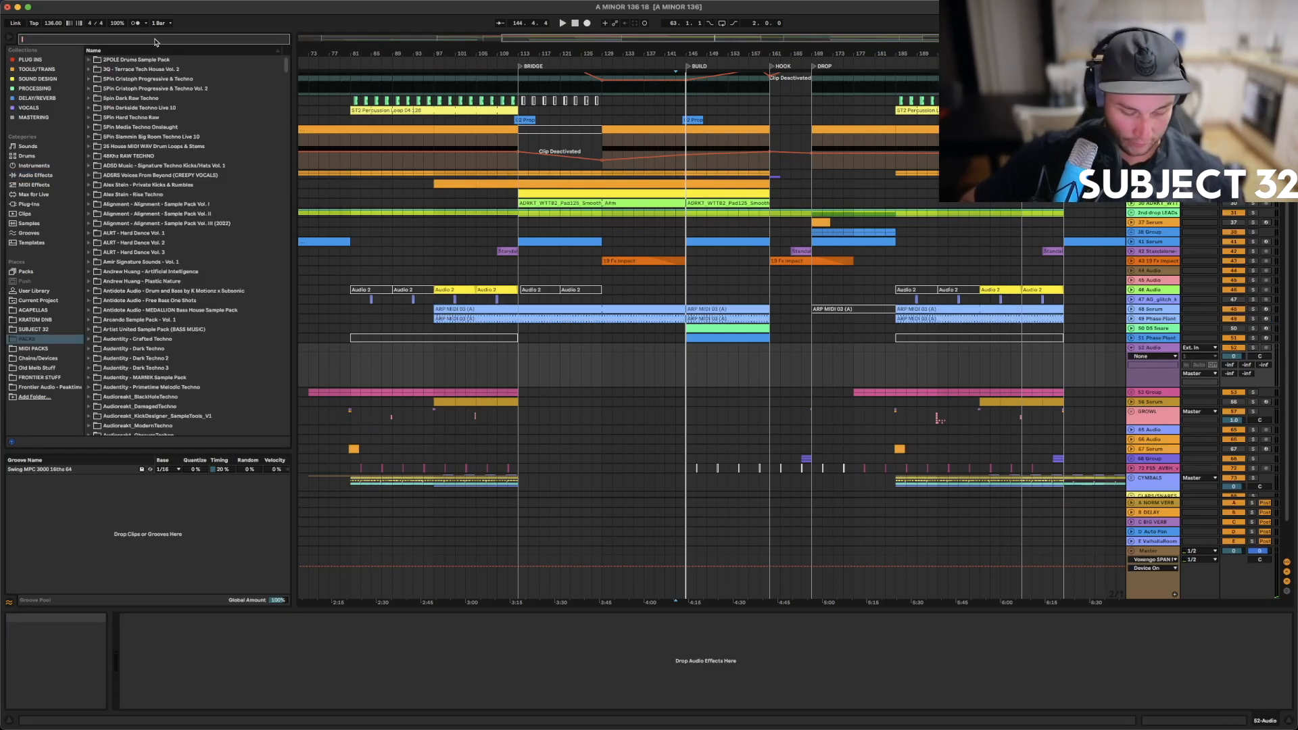
pyautogui.write('Uplifter')
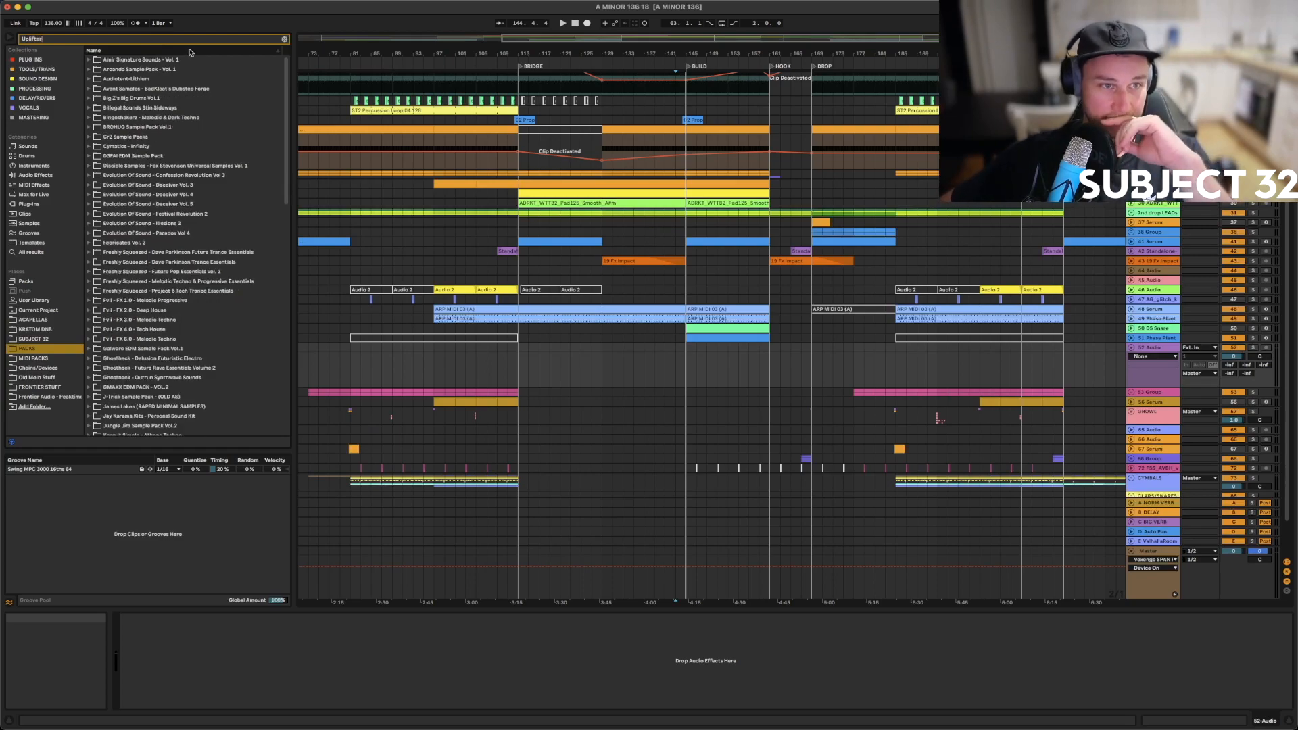
# Place Big_Z_Uplifter_2.wav from Big Z's Big Drums Vol.1 on the new audio track at bar 145 and show its clip properties
pyautogui.click(88, 98)
pyautogui.click(94, 108)
pyautogui.click(101, 118)
pyautogui.click(123, 137)
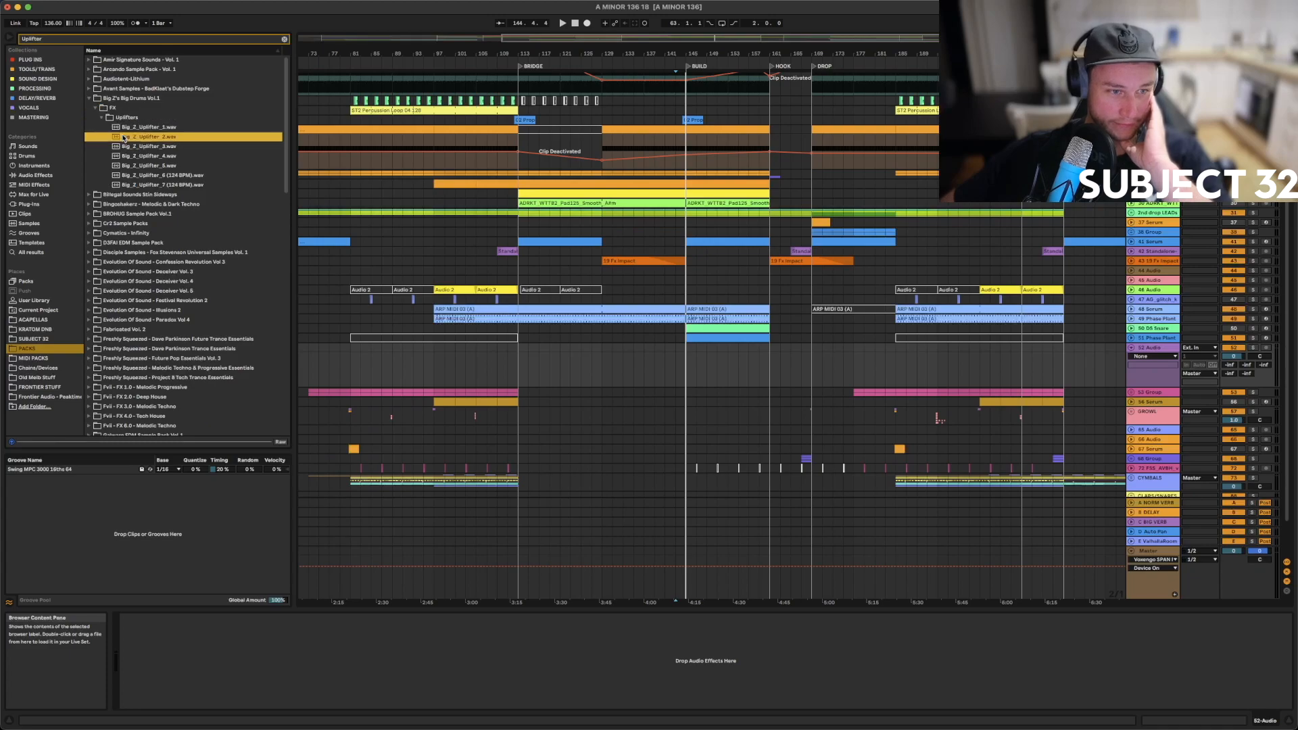
pyautogui.moveTo(142, 139); pyautogui.dragTo(579, 292)
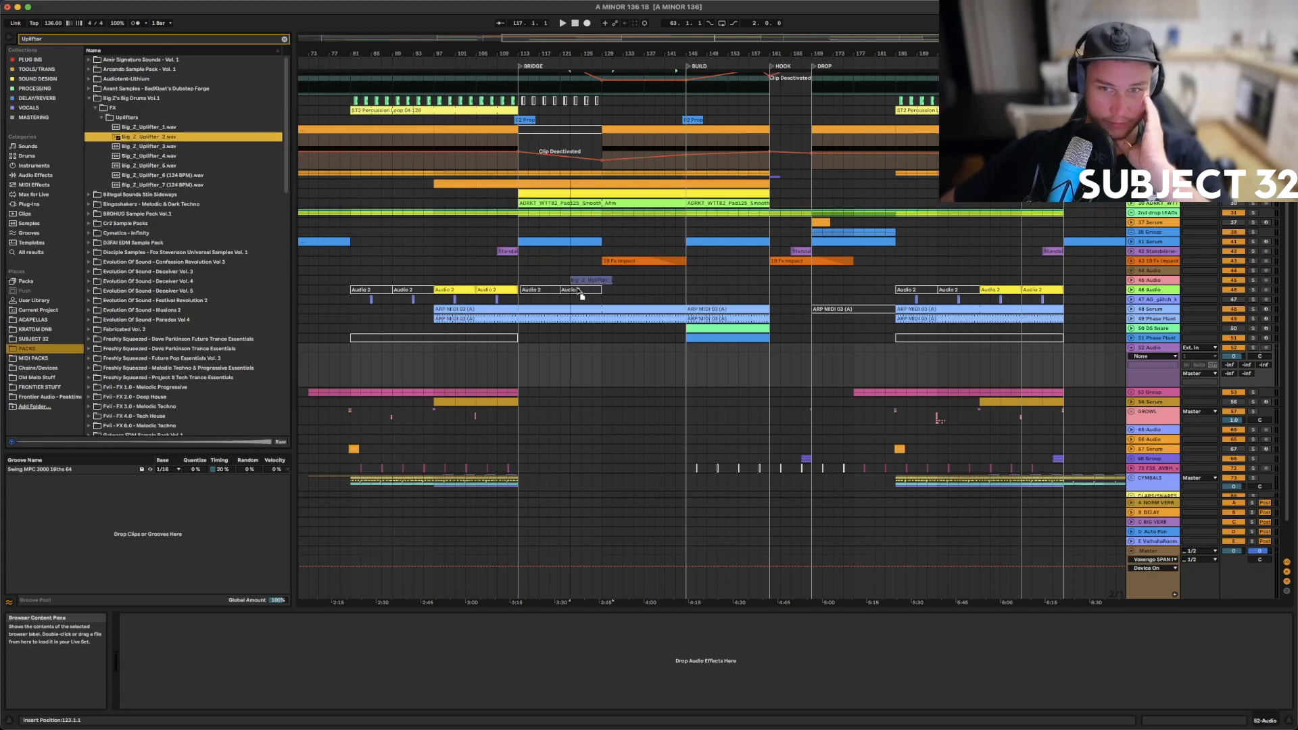
pyautogui.moveTo(688, 368); pyautogui.dragTo(688, 368)
pyautogui.doubleClick(701, 349)
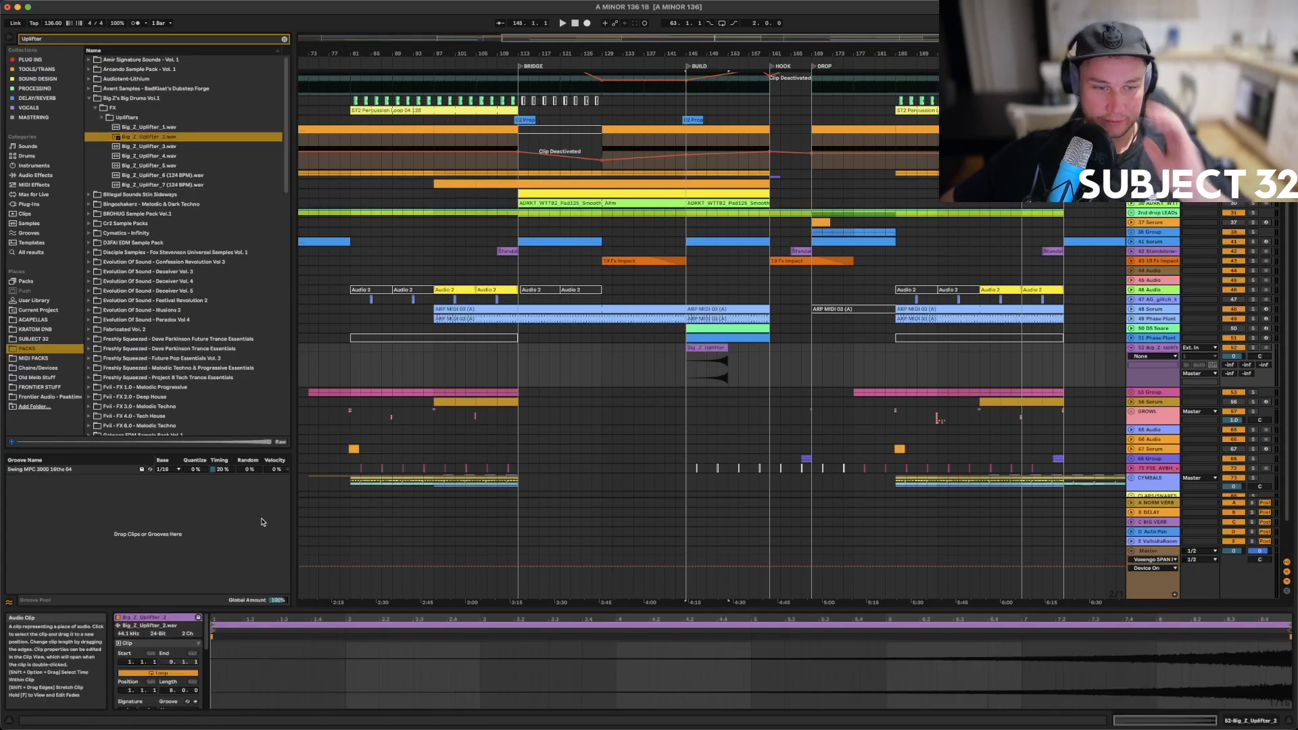
# Double the Big_Z_Uplifter_2 clip's original tempo and extend the clip's end to bar 169
pyautogui.scroll(-5, 170, 675)
pyautogui.click(160, 676)
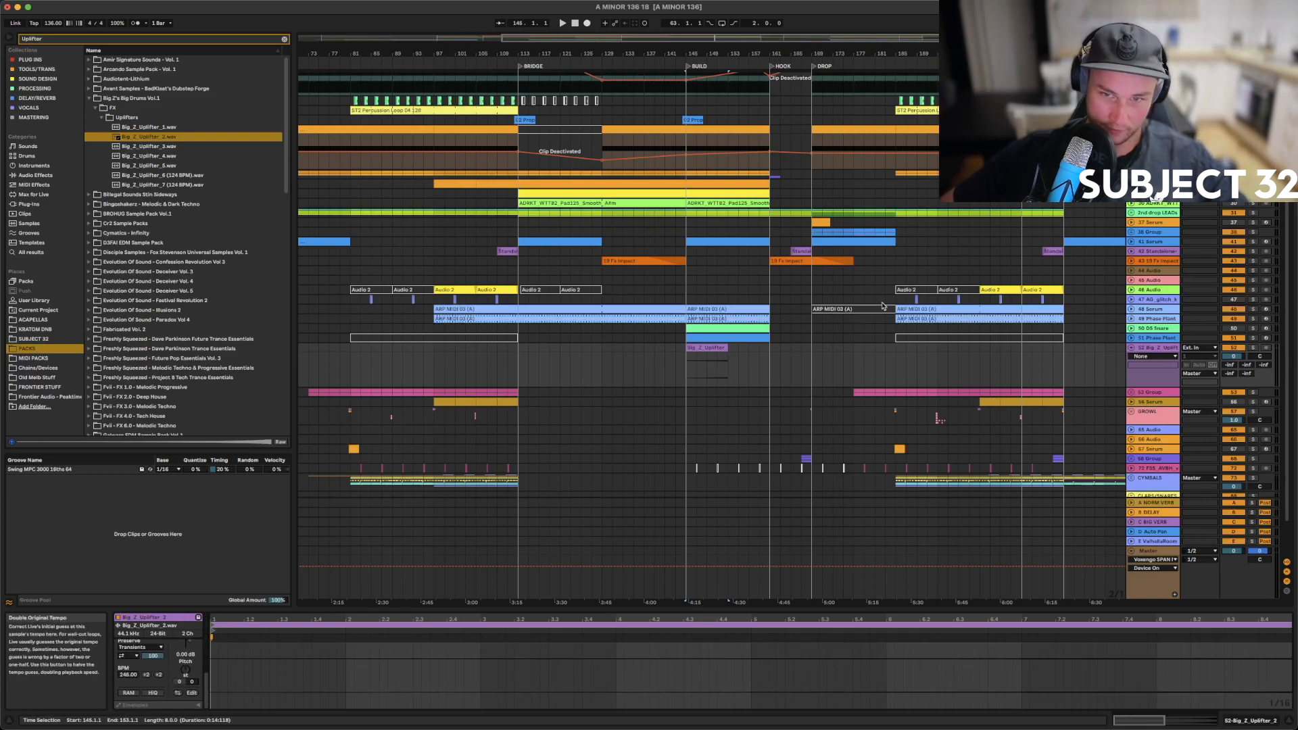
pyautogui.moveTo(728, 356); pyautogui.dragTo(796, 356)
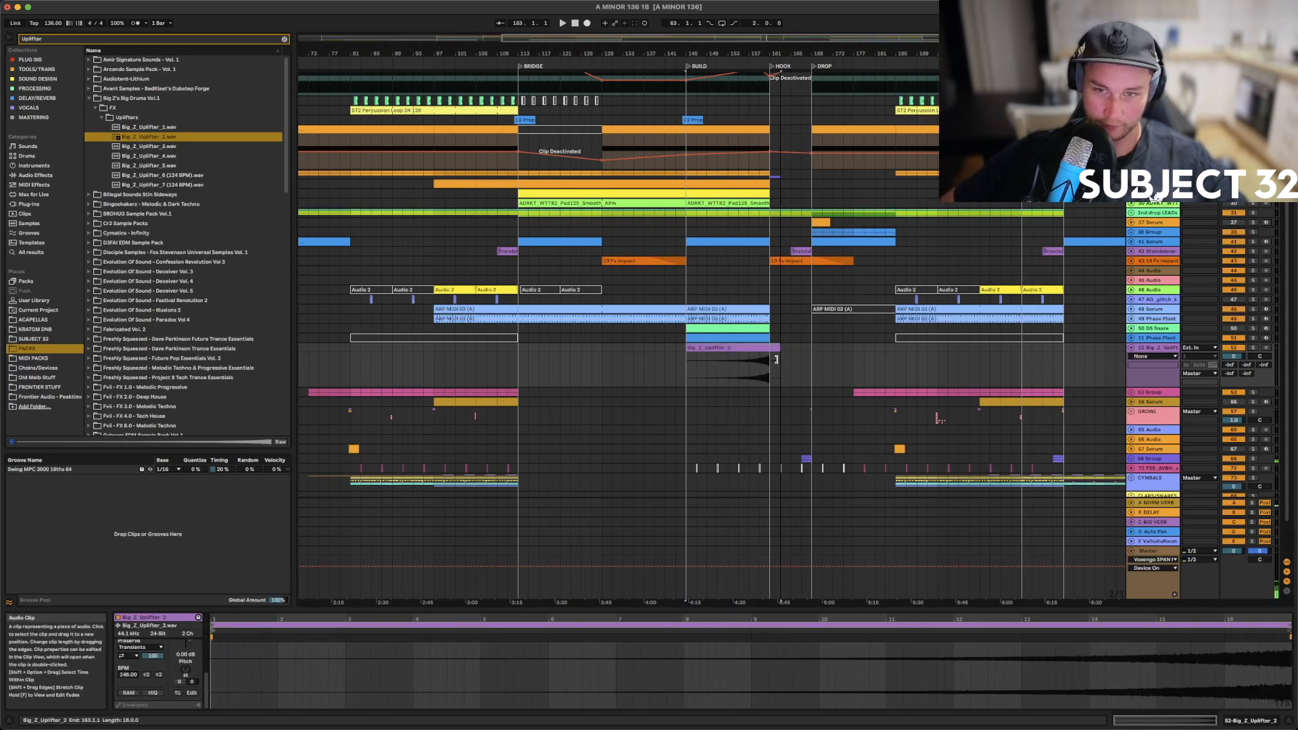
# Play from bar 145 with the uplifter track soloed and set the Big_Z_Uplifter_2 clip's warp mode to Re-Pitch
pyautogui.press('space')
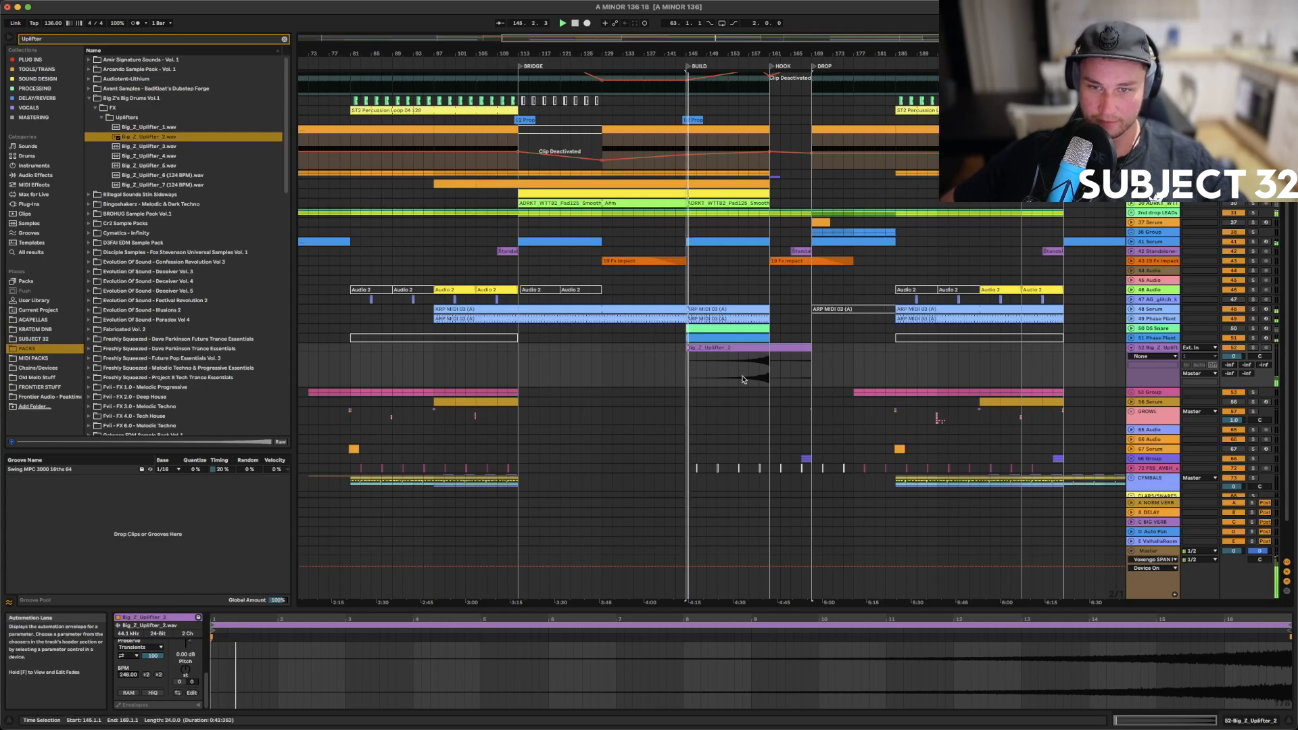
pyautogui.click(1252, 347)
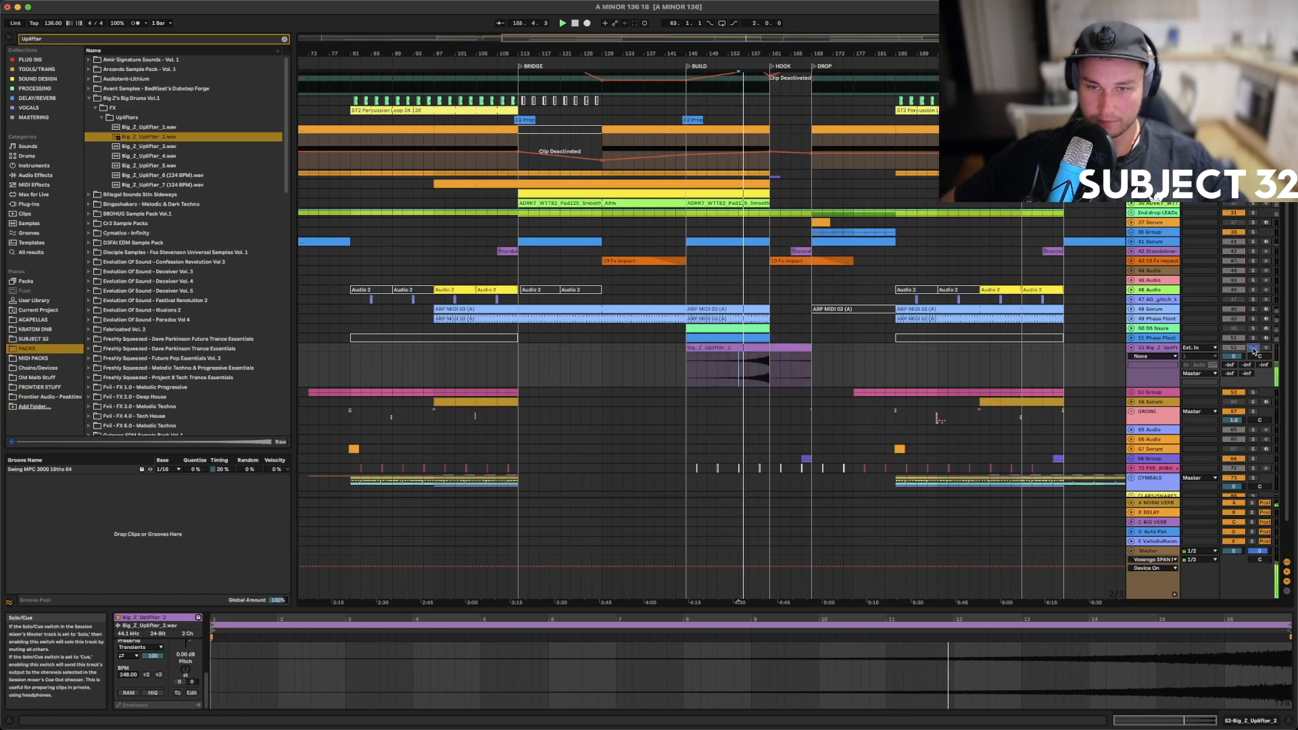
pyautogui.click(140, 646)
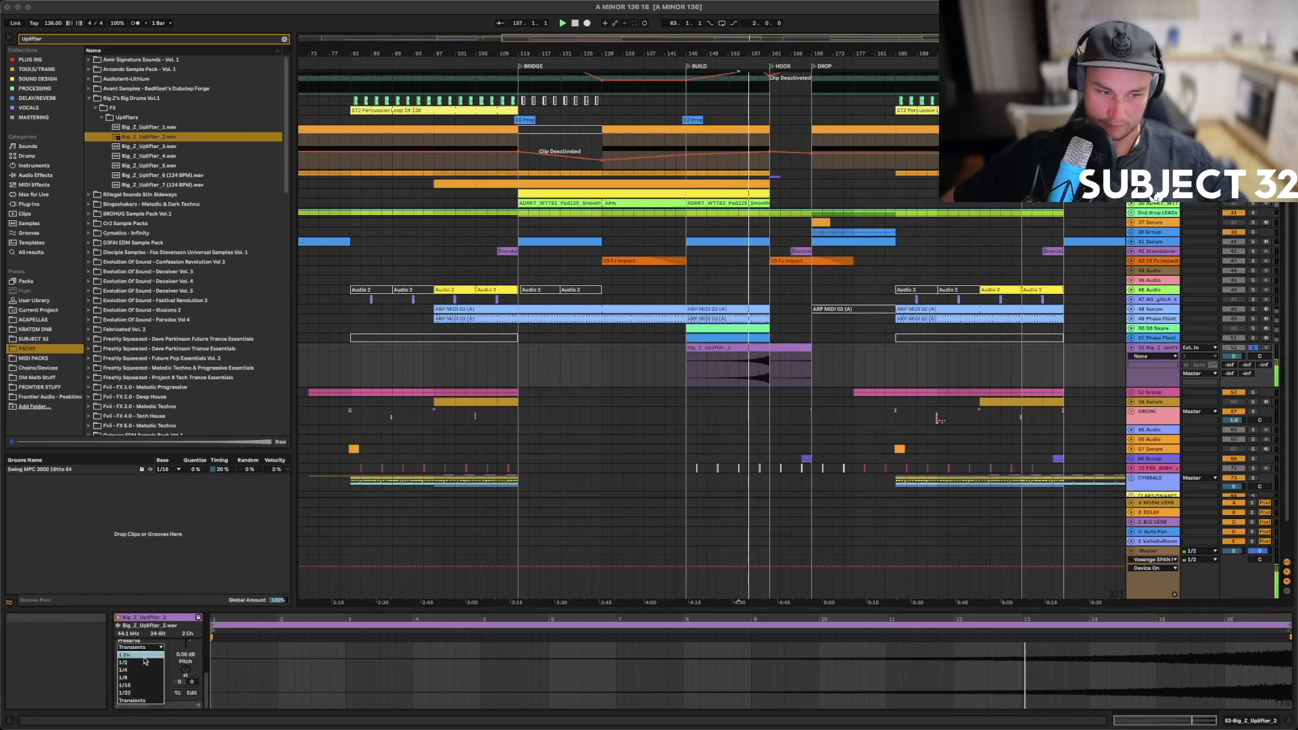
pyautogui.click(185, 659)
pyautogui.scroll(5, 185, 662)
pyautogui.scroll(-2, 183, 669)
pyautogui.click(139, 678)
pyautogui.click(142, 703)
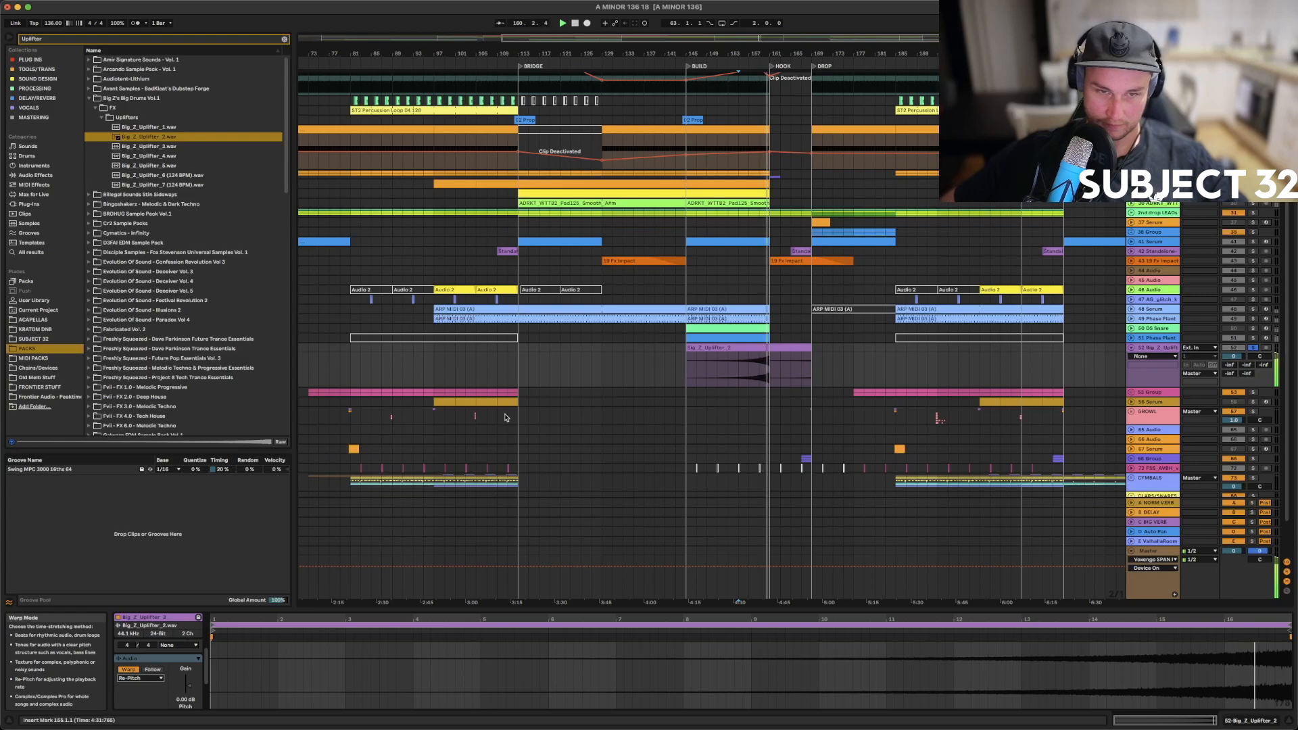
# Compare the Tones and Complex warp modes on the Big_Z_Uplifter_2 clip during playback and return it to Re-Pitch
pyautogui.click(131, 679)
pyautogui.click(127, 693)
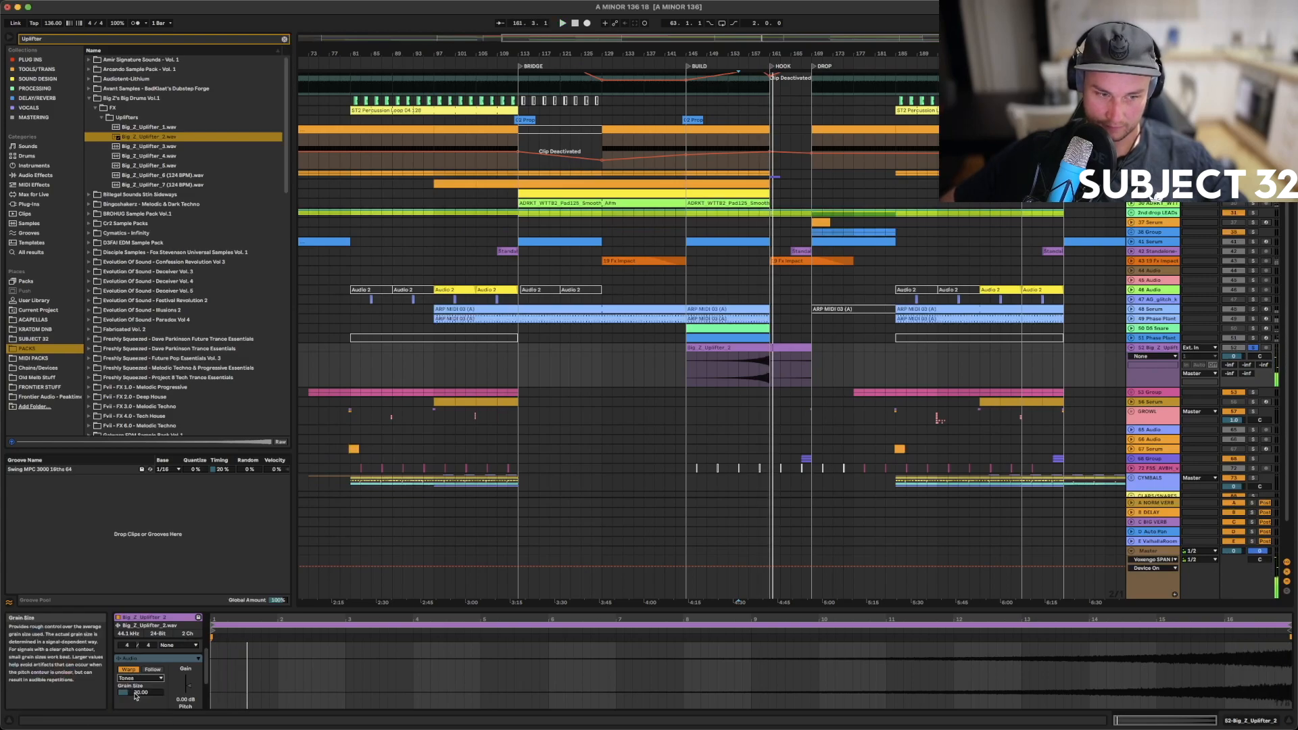
pyautogui.click(139, 677)
pyautogui.click(138, 701)
pyautogui.click(139, 678)
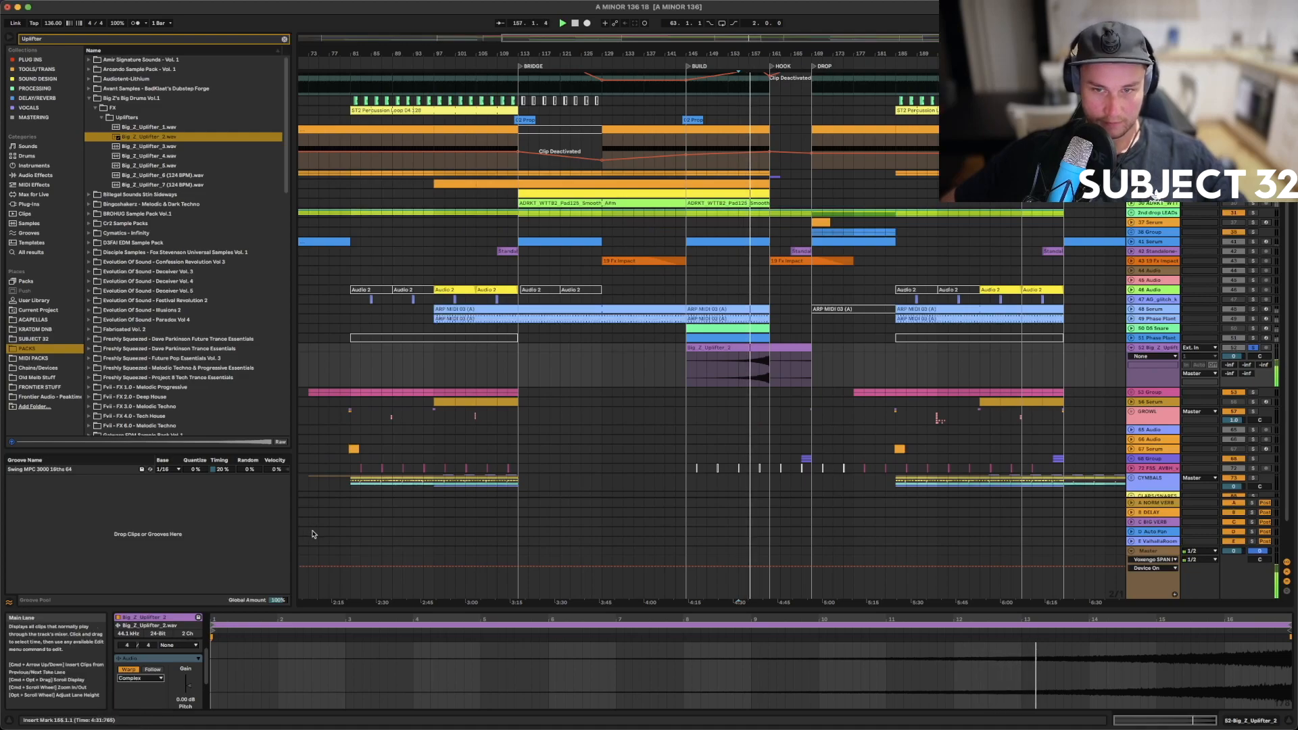
pyautogui.click(132, 678)
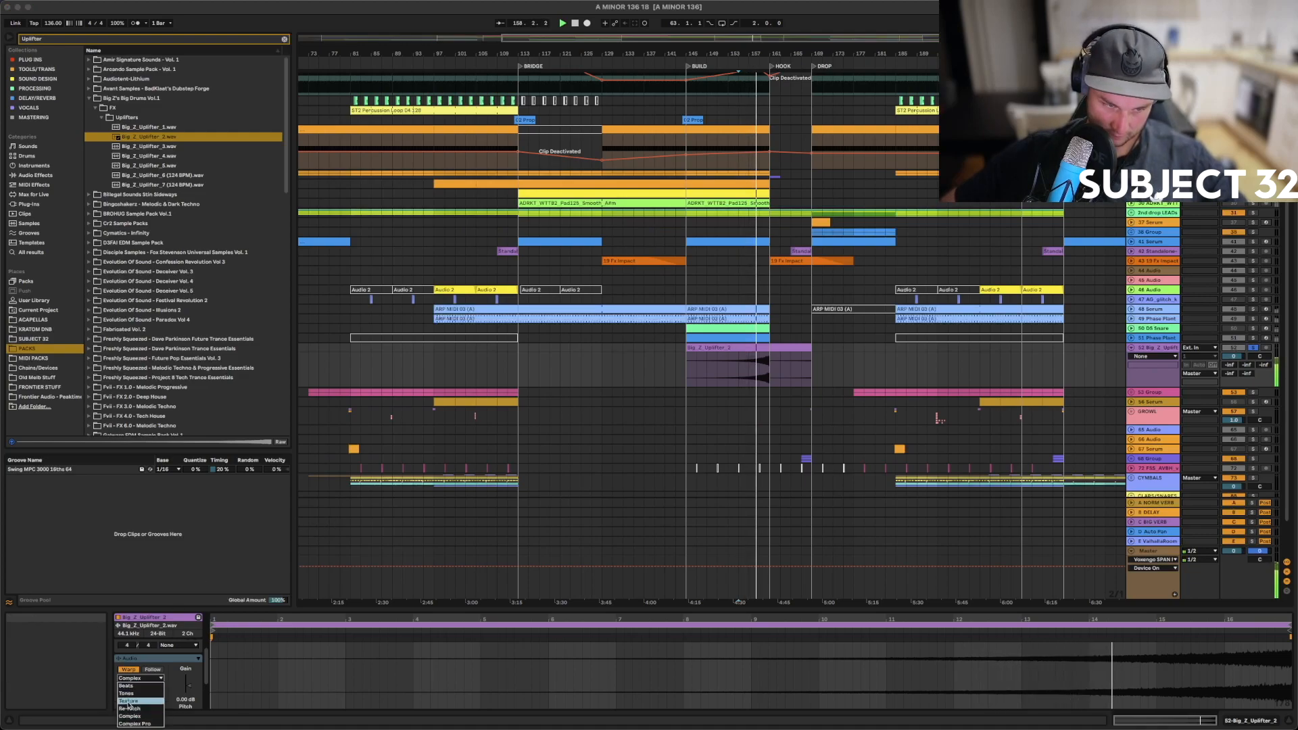
pyautogui.click(127, 694)
pyautogui.click(139, 678)
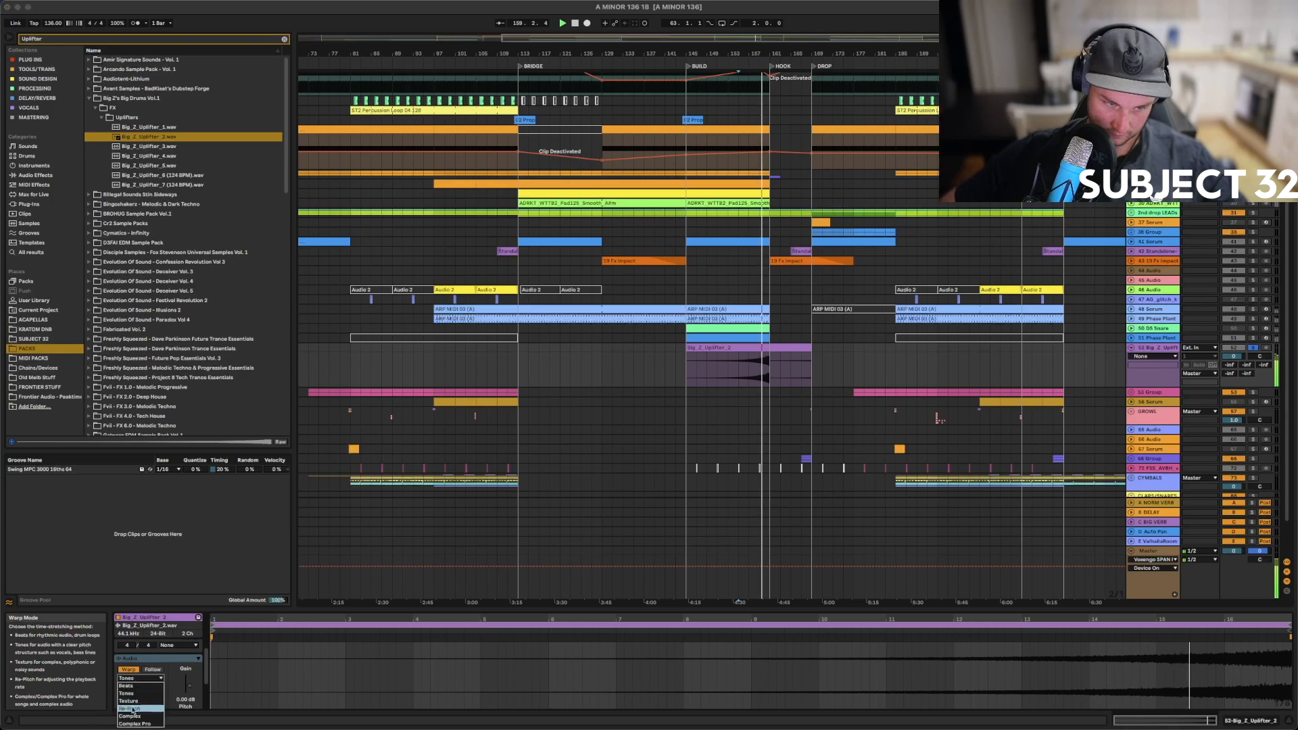
pyautogui.click(132, 709)
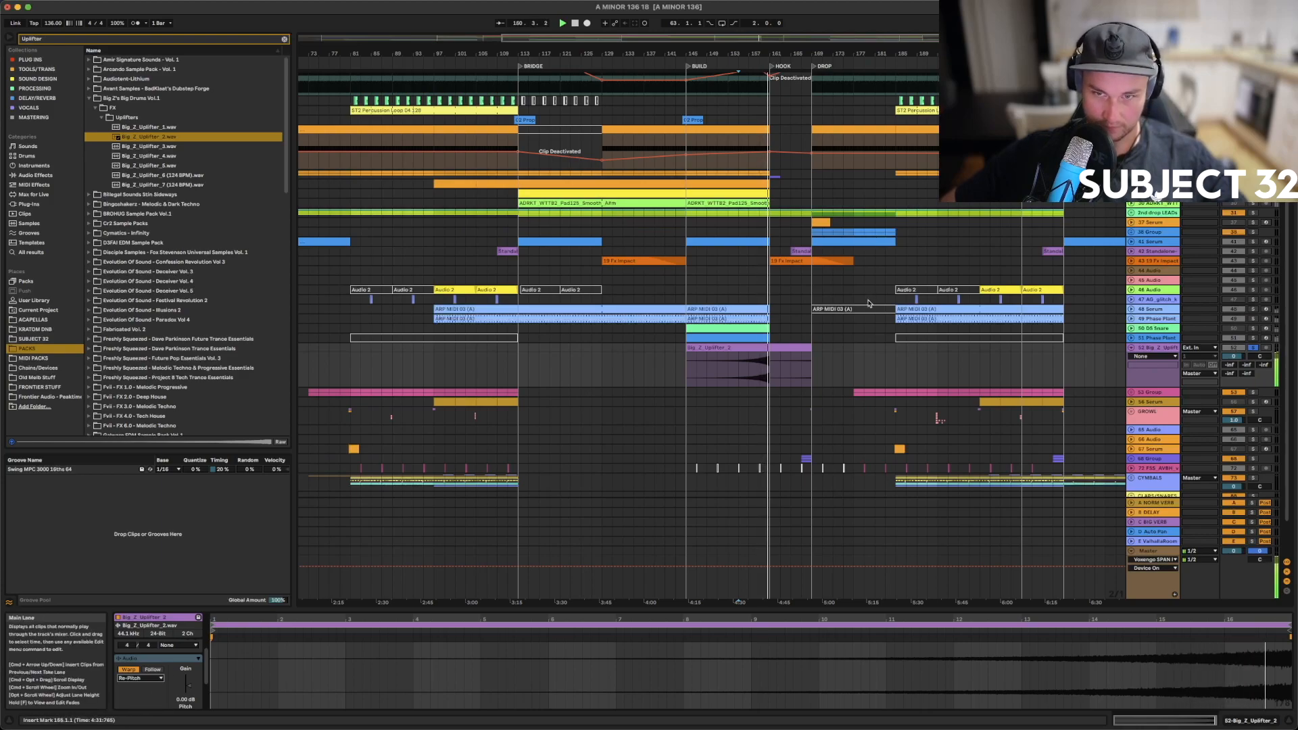
# Place Big_Z_Uplifter_4.wav on the uplifter track at bar 145
pyautogui.click(136, 157)
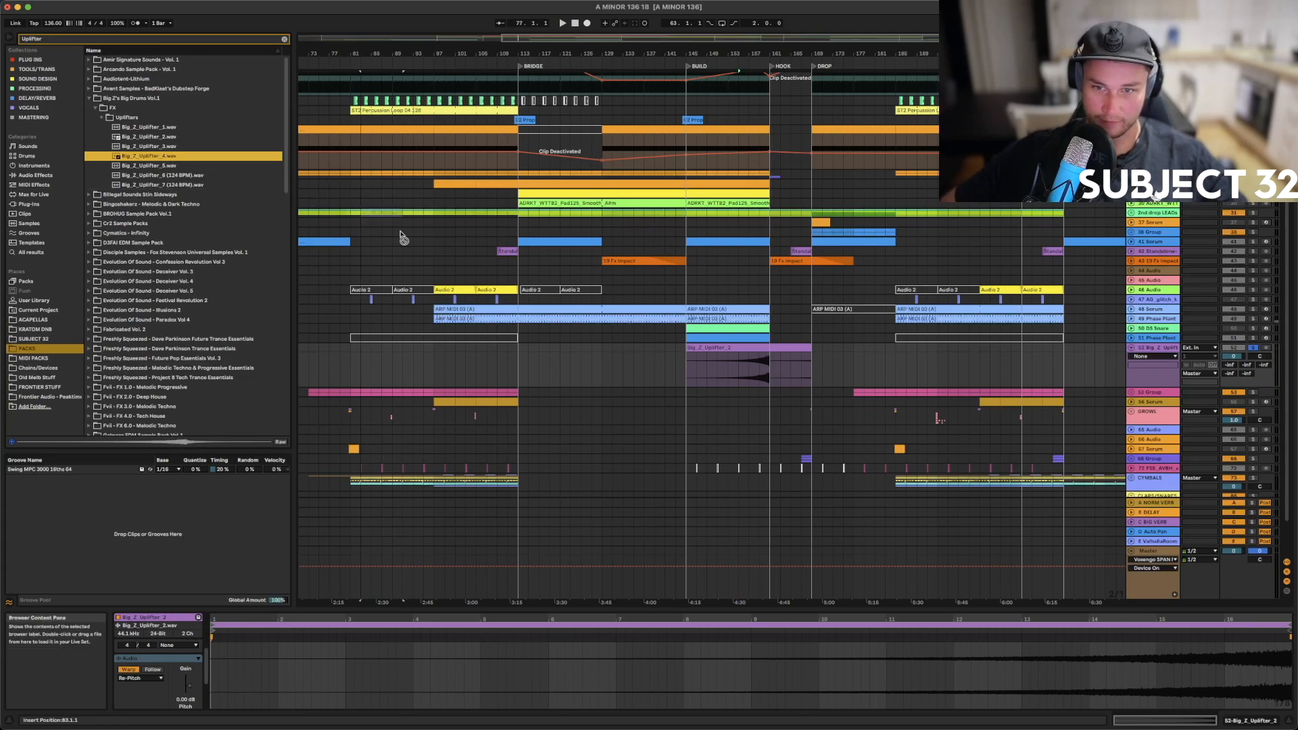
pyautogui.moveTo(684, 388); pyautogui.dragTo(685, 387)
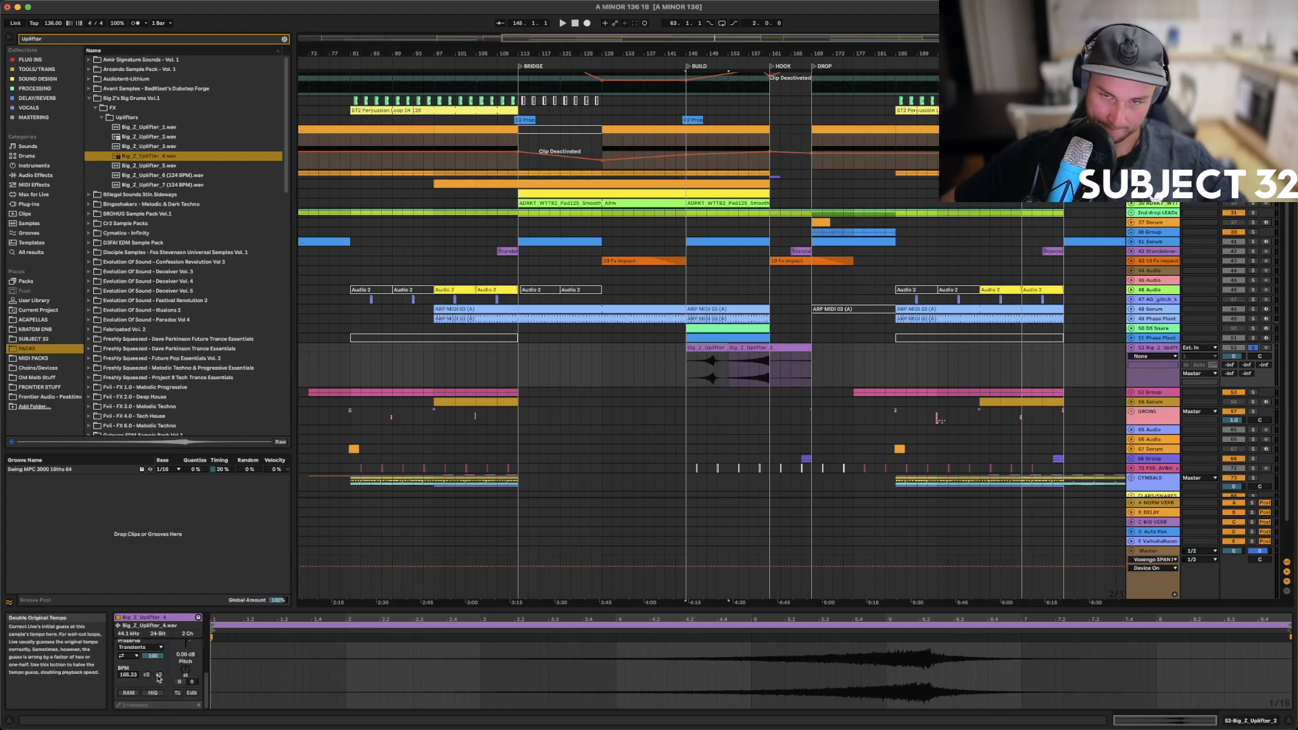
# Try stretching the Big_Z_Uplifter_4 clip by raising its original tempo, extending its end and shifting its peak earlier, with Re-Pitch warping
pyautogui.doubleClick(158, 676)
pyautogui.moveTo(811, 350); pyautogui.dragTo(866, 367)
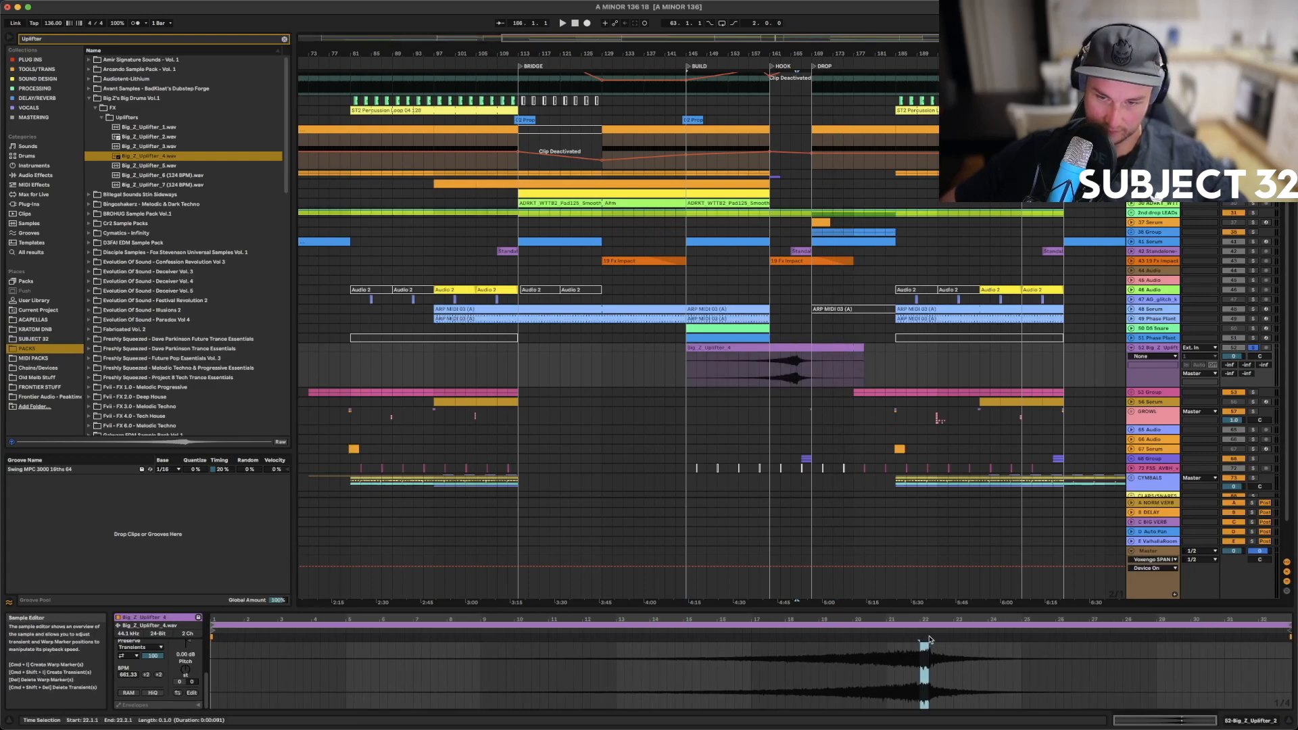
pyautogui.moveTo(930, 637); pyautogui.dragTo(757, 619)
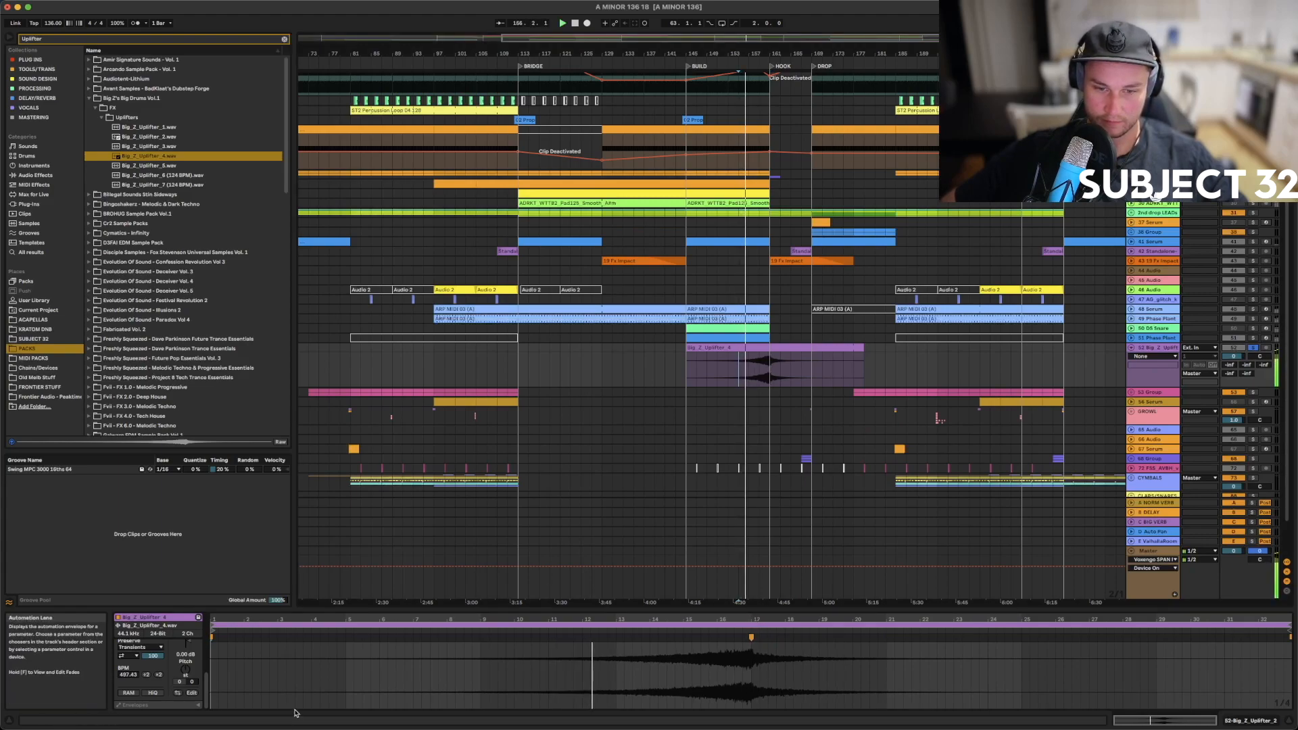
pyautogui.scroll(3, 140, 661)
pyautogui.click(140, 678)
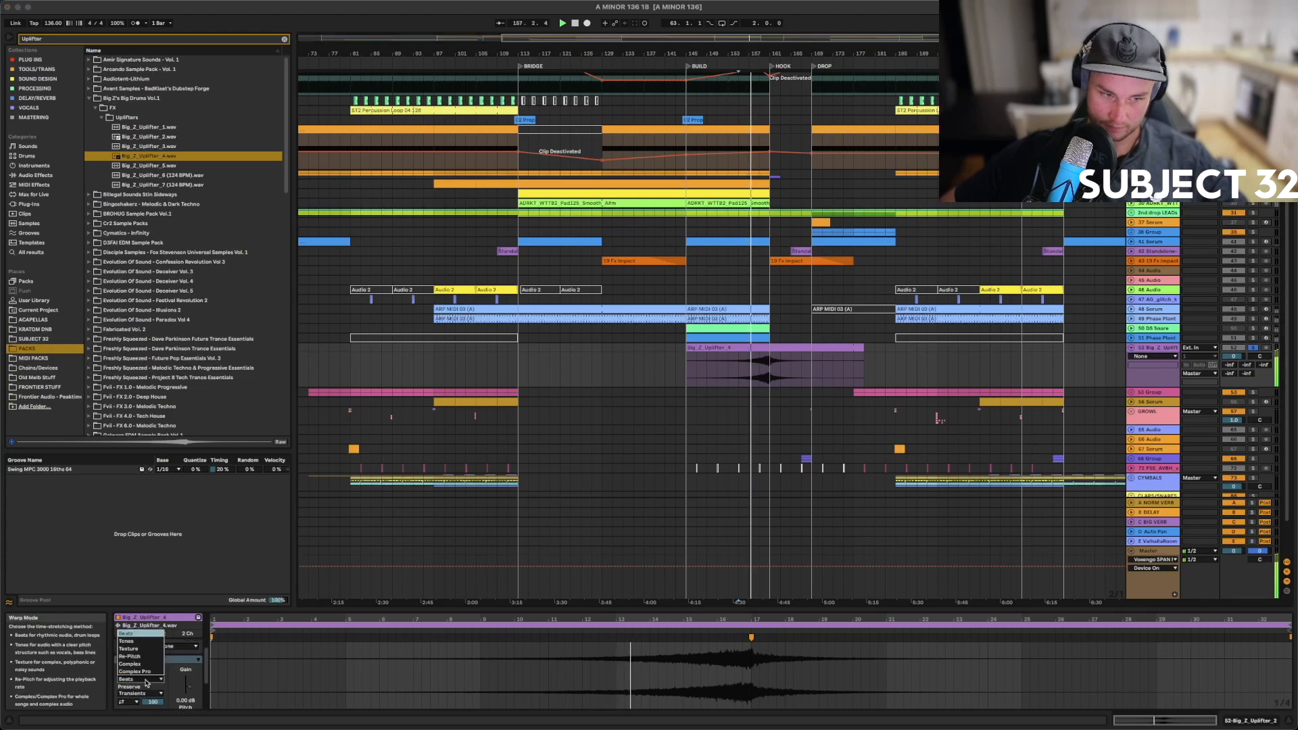
pyautogui.click(135, 655)
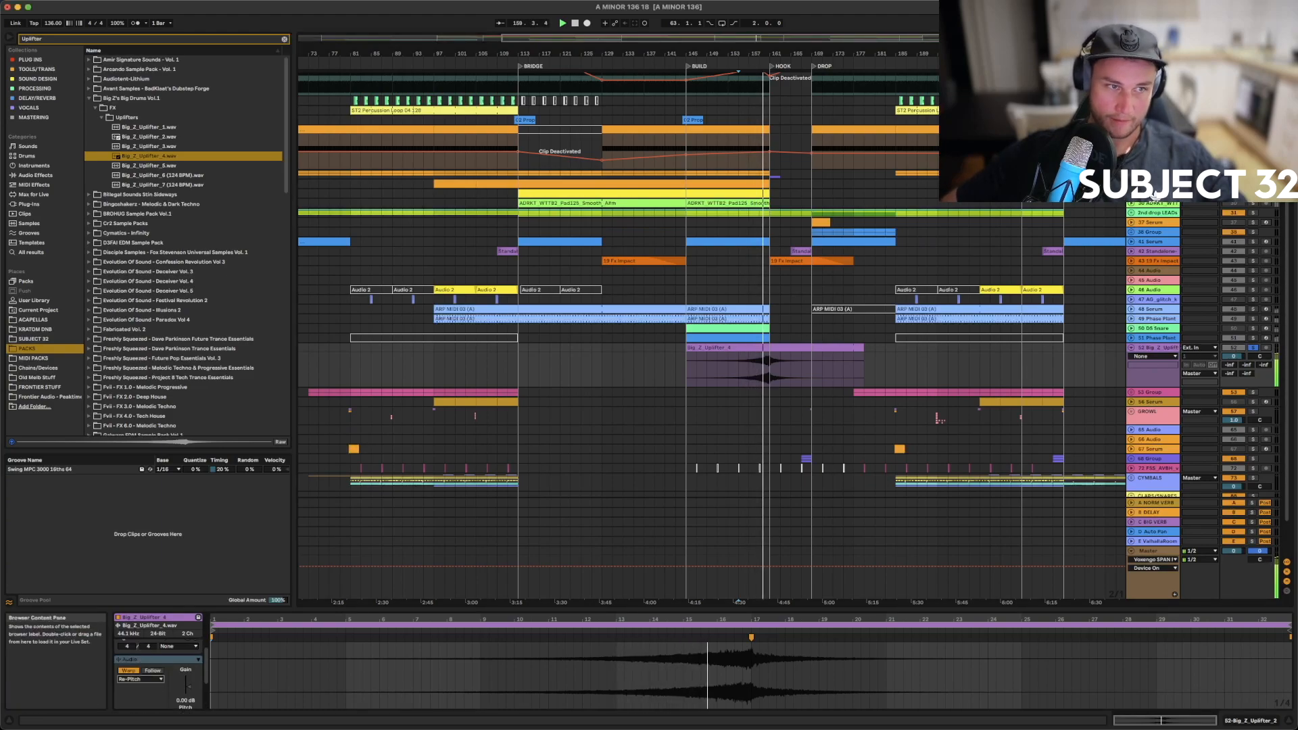
# Switch the browser to Audio Effects and clear the search
pyautogui.click(30, 177)
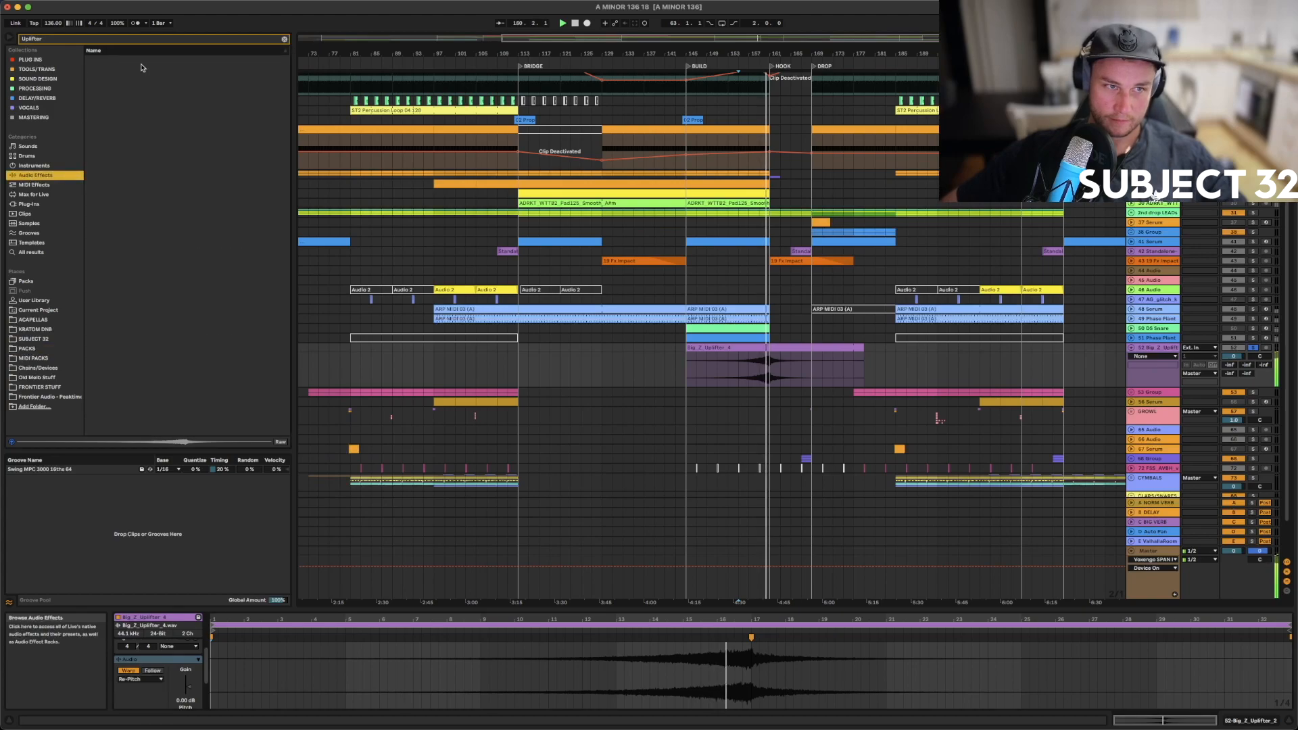
pyautogui.click(285, 39)
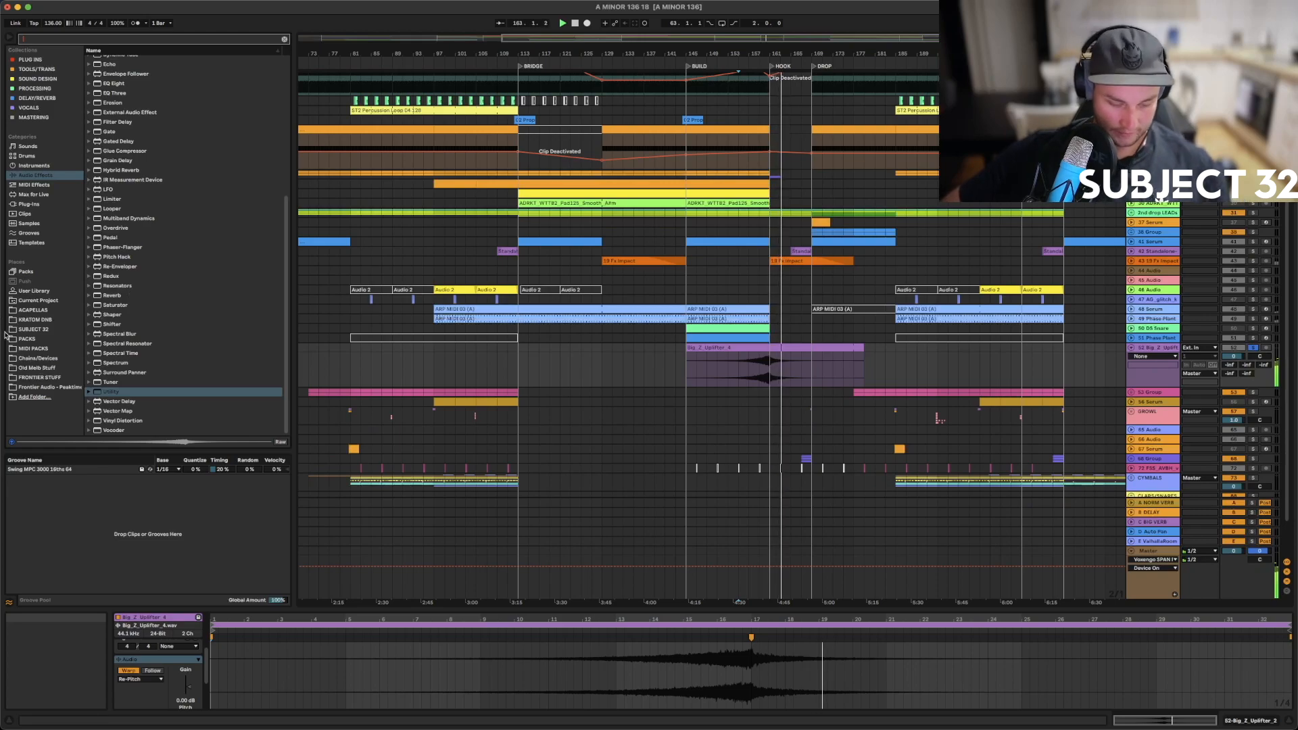
# Undo the stretching edits on the Big_Z_Uplifter_4 clip
pyautogui.press('super+z')
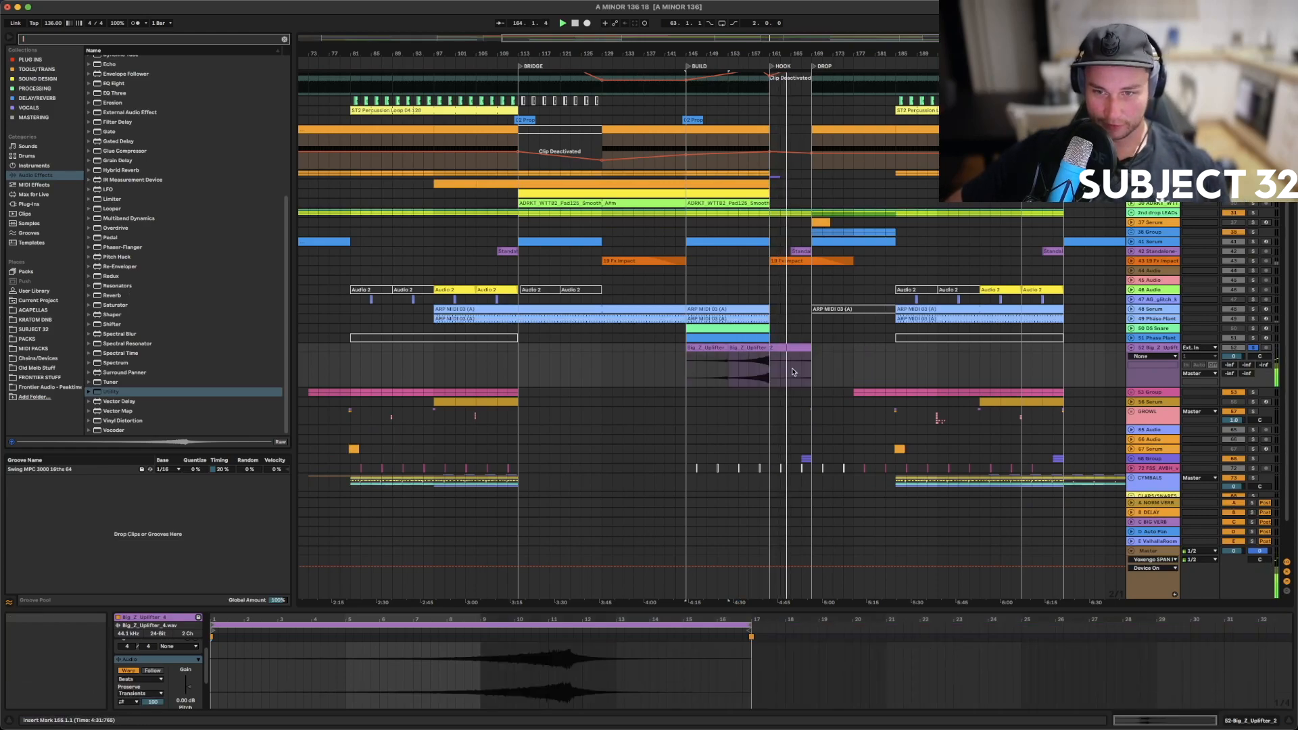
pyautogui.press('super+z')
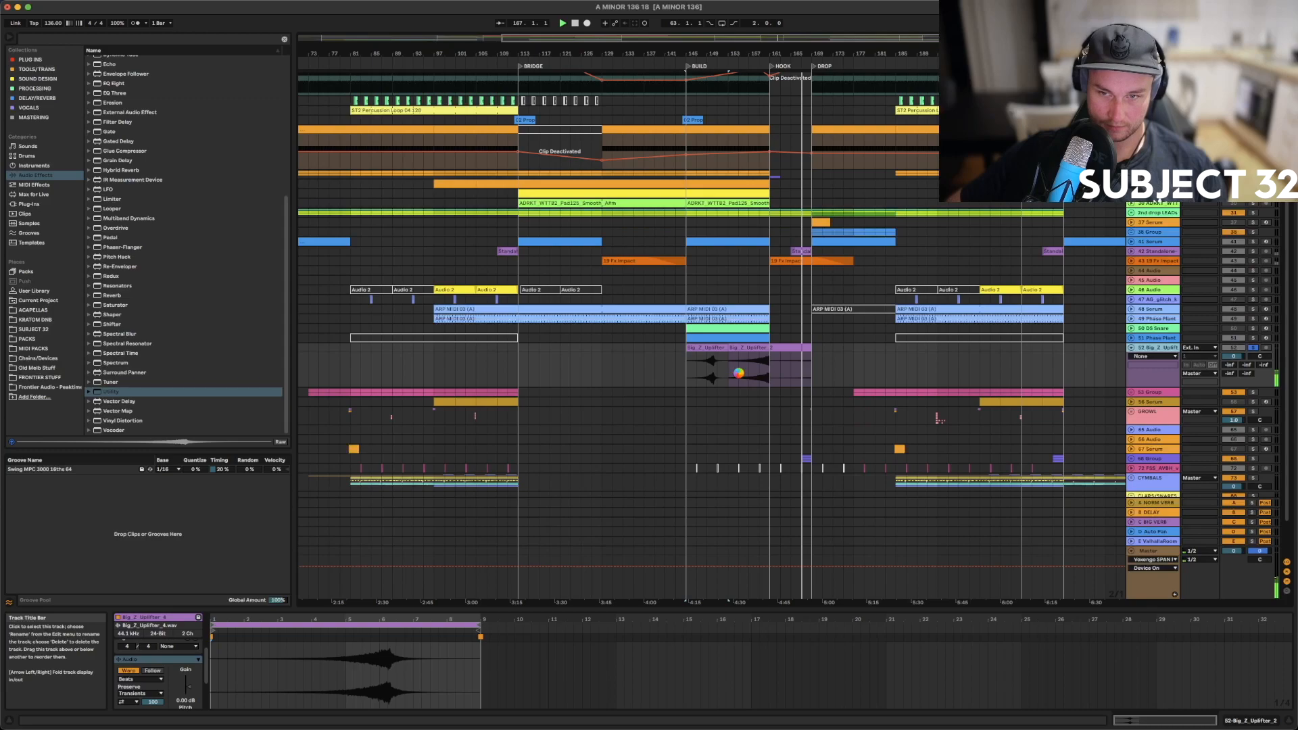
# Move the Big_Z_Uplifter_4 clip to a new audio track at bar 155 and resize Big_Z_Uplifter_2 to span bars 145 to 161
pyautogui.press('super+t')
pyautogui.moveTo(716, 347); pyautogui.dragTo(771, 408)
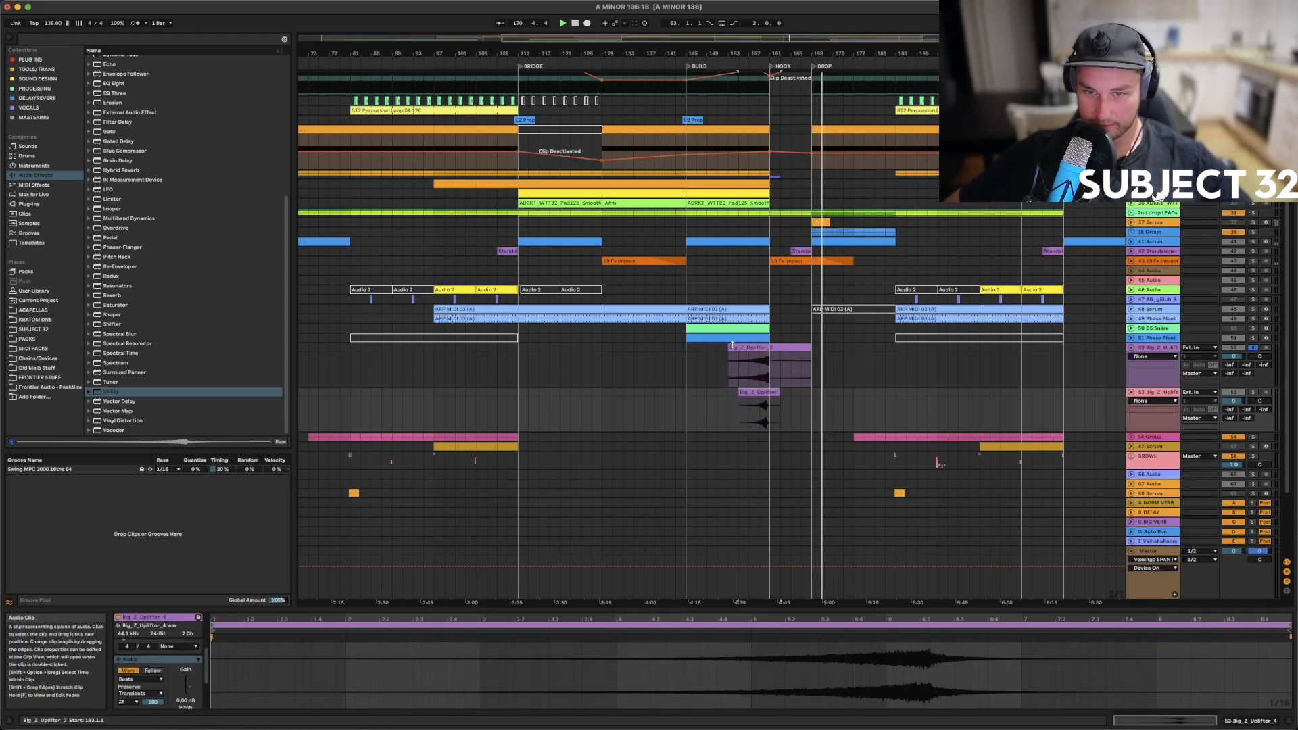
pyautogui.moveTo(732, 346); pyautogui.dragTo(706, 347)
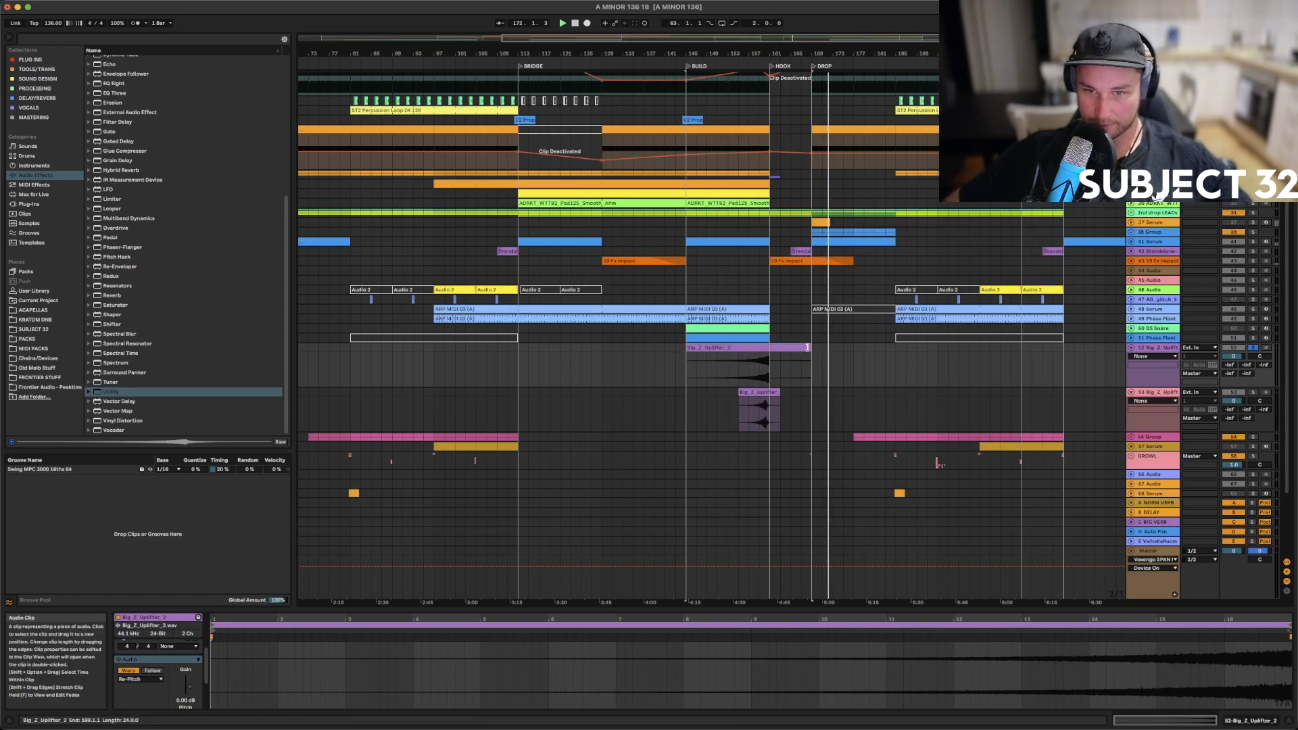
pyautogui.moveTo(780, 346); pyautogui.dragTo(768, 346)
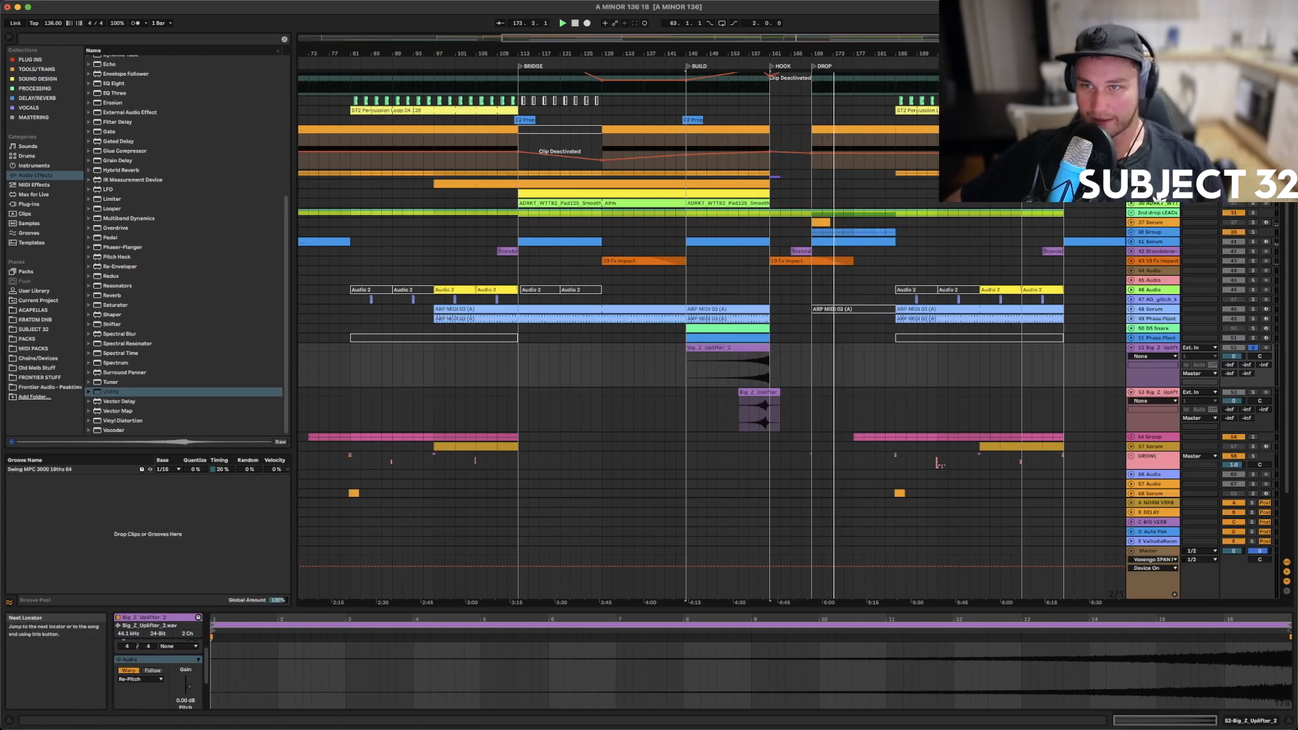
# Unwarp the Big_Z_Uplifter_4 clip, move it to start at bar 157, and re-enable warping while keeping its current timing
pyautogui.scroll(5, 772, 334)
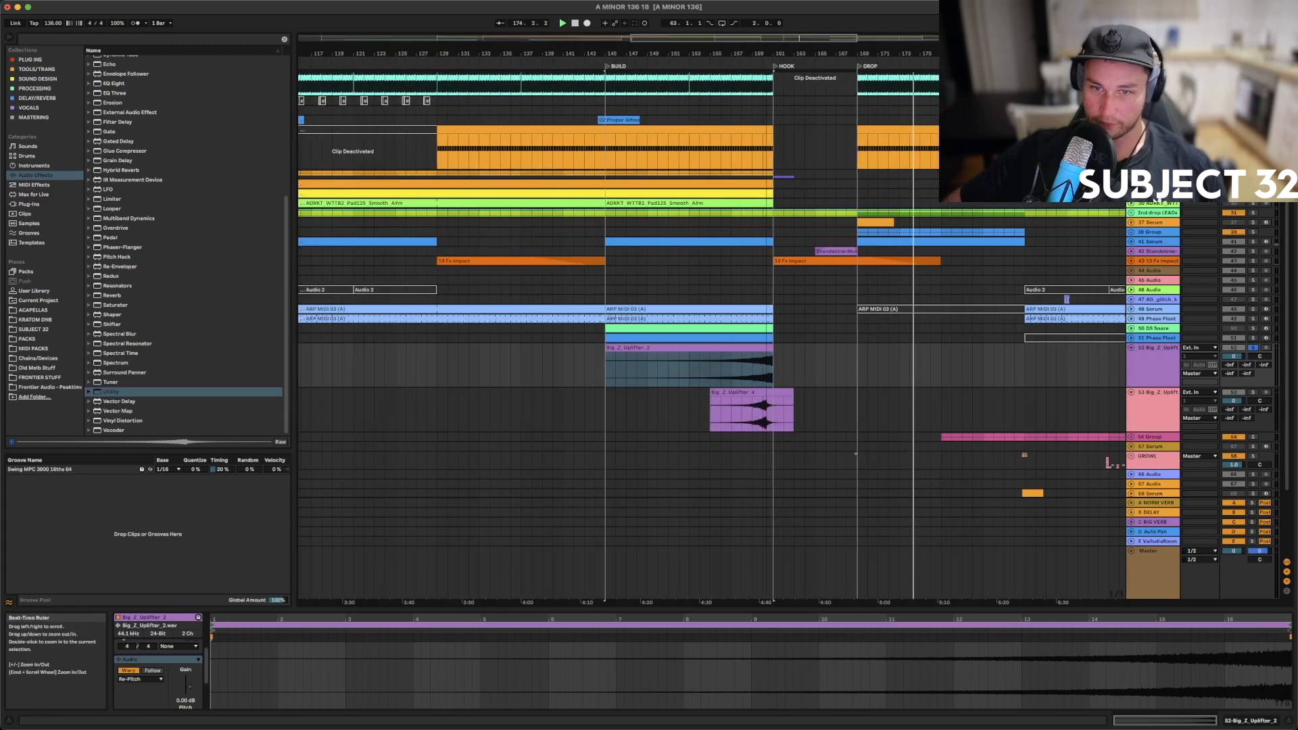
pyautogui.click(717, 409)
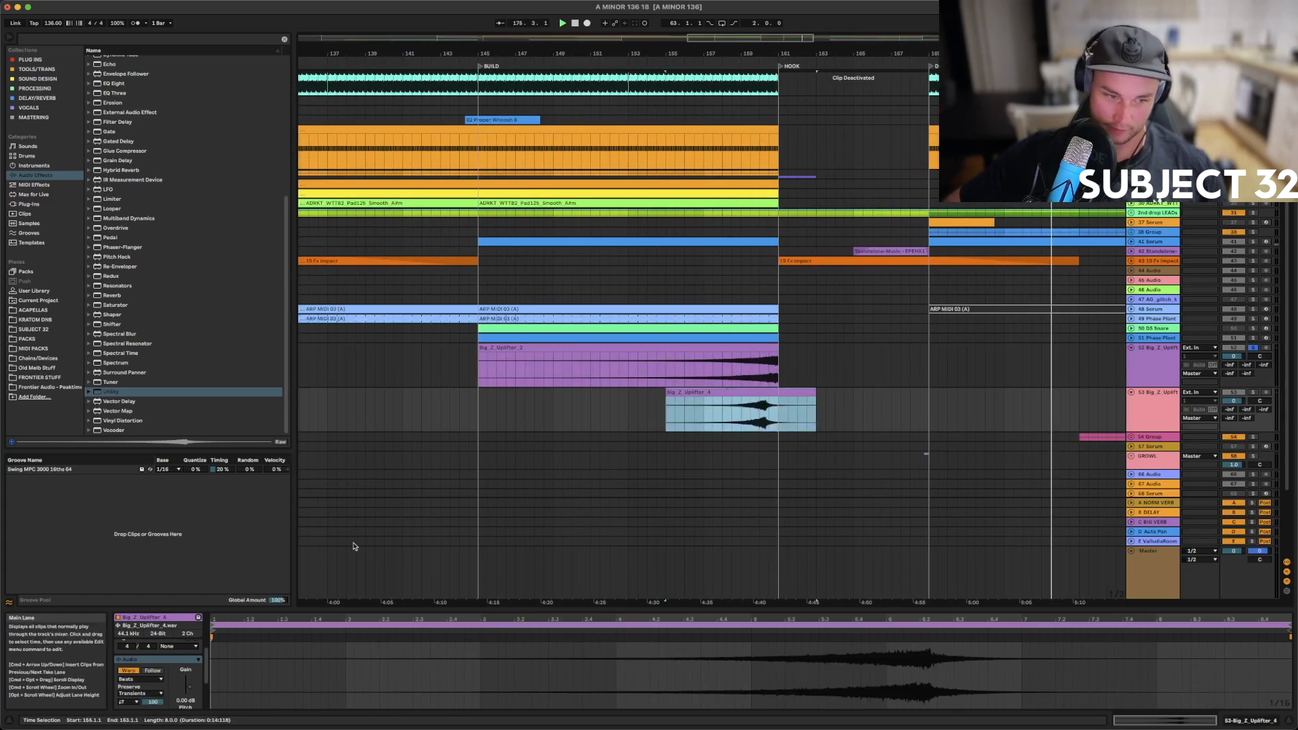
pyautogui.click(129, 670)
pyautogui.moveTo(751, 396); pyautogui.dragTo(794, 400)
pyautogui.click(129, 671)
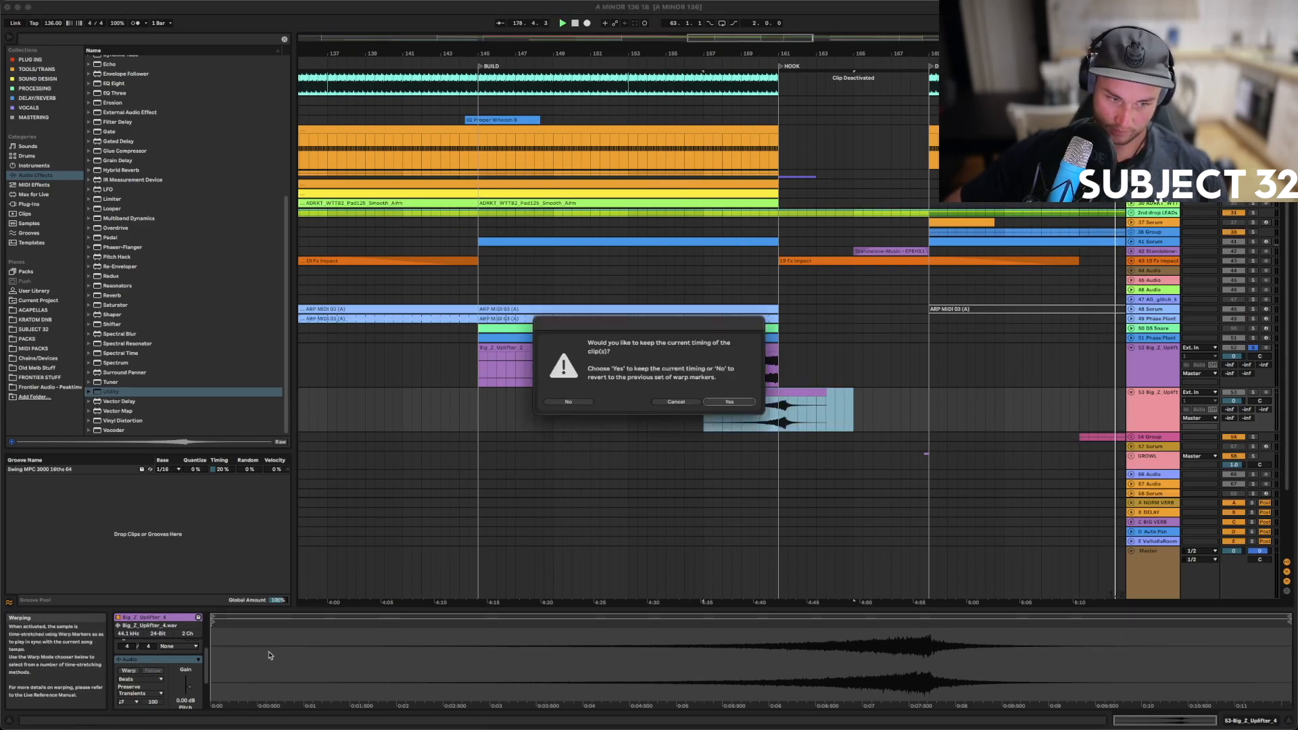
pyautogui.click(727, 402)
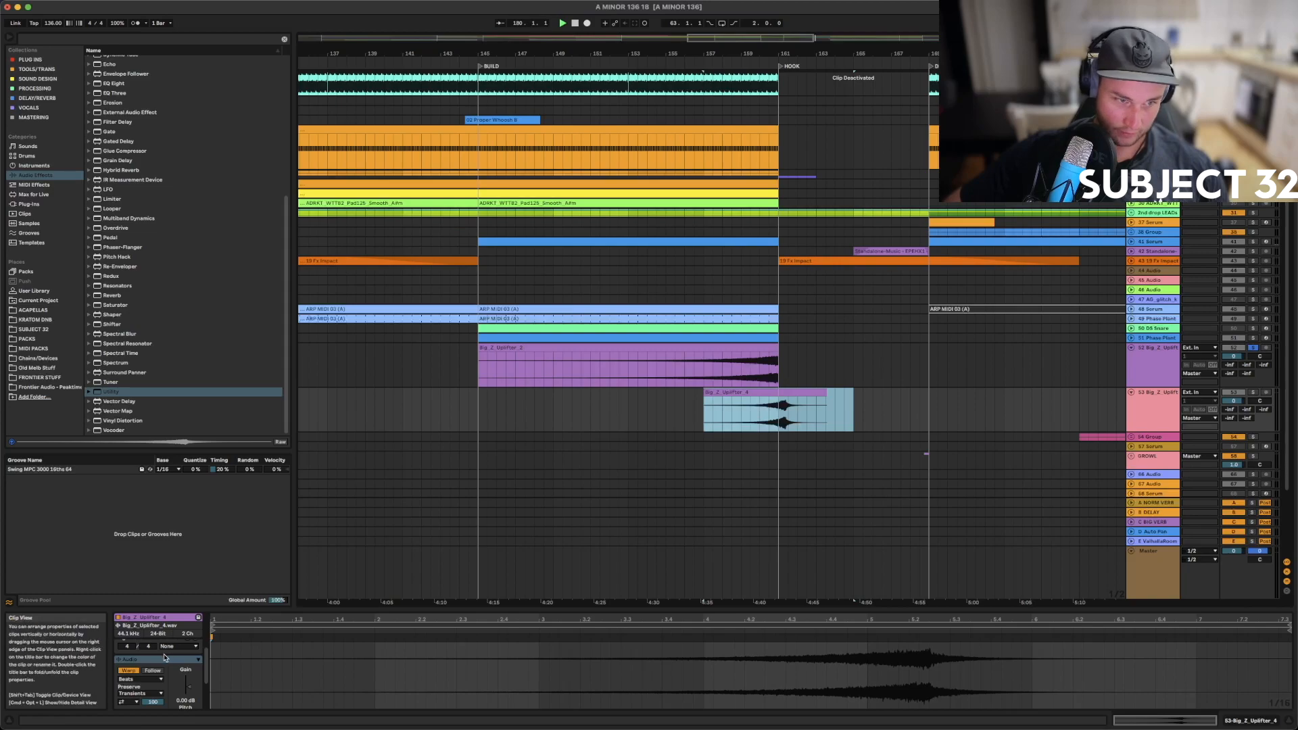
# Set the Big_Z_Uplifter_4 clip's segment BPM to 124 and audition it from bar 157 with its track soloed
pyautogui.scroll(-3, 163, 657)
pyautogui.click(125, 674)
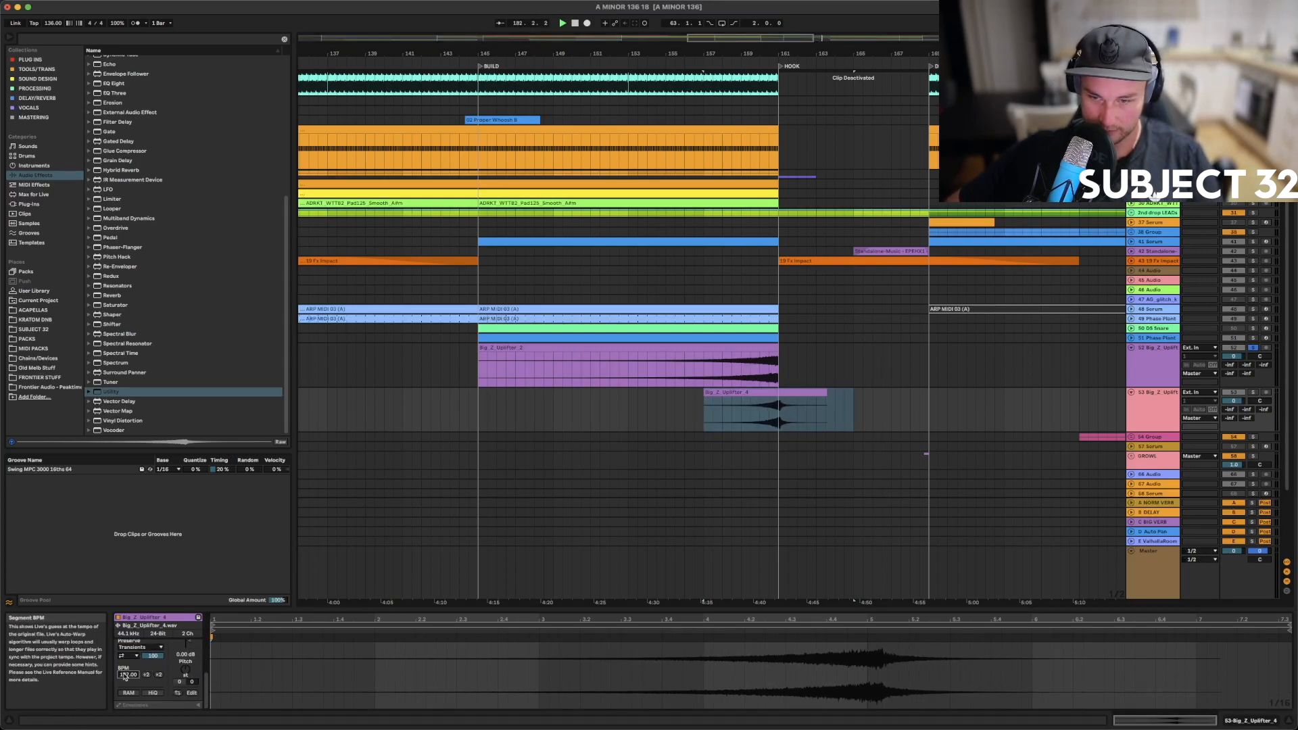
pyautogui.write('124')
pyautogui.press('Return')
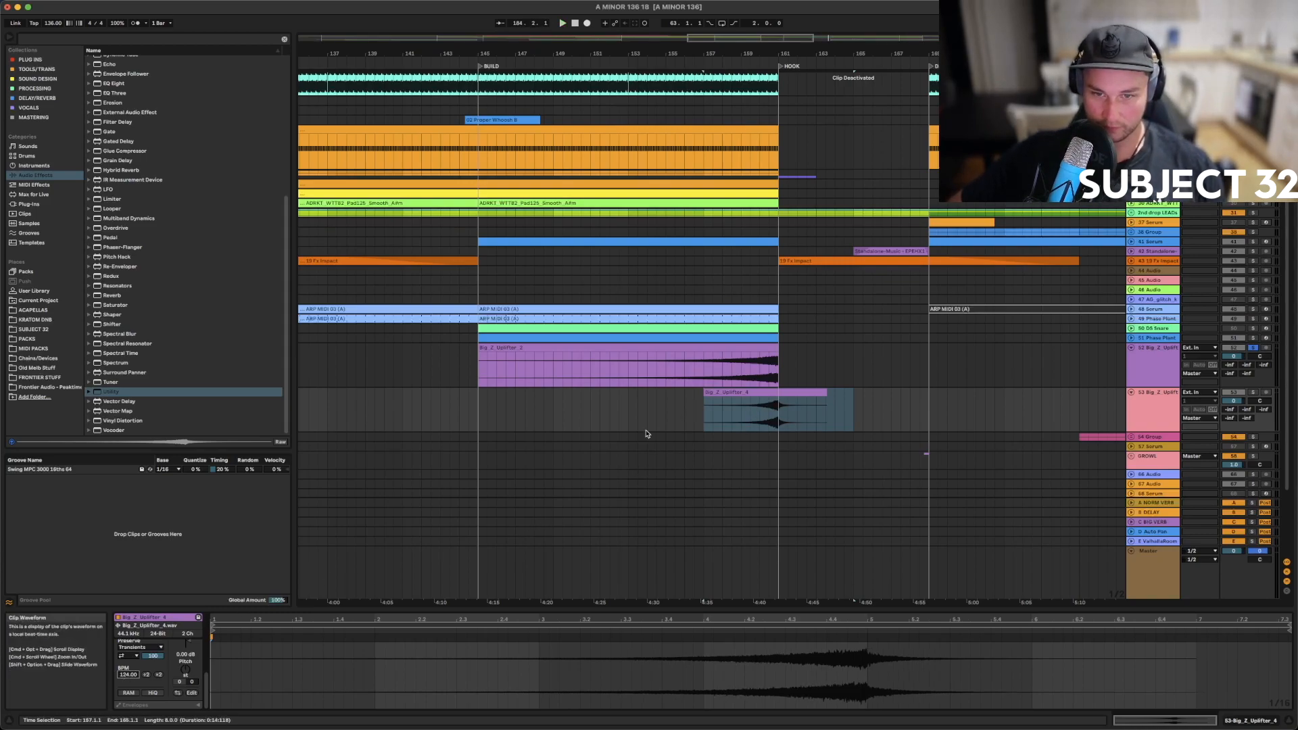
pyautogui.click(703, 417)
pyautogui.press('space')
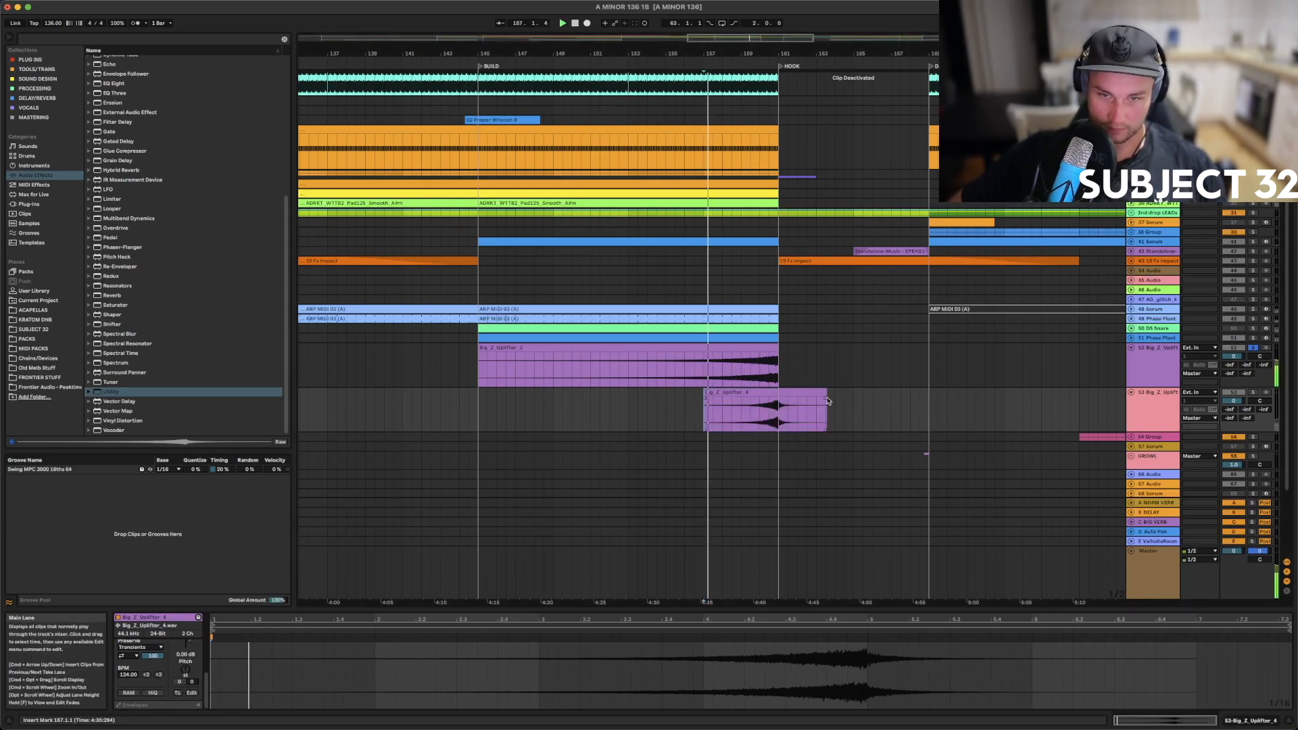
pyautogui.click(1253, 393)
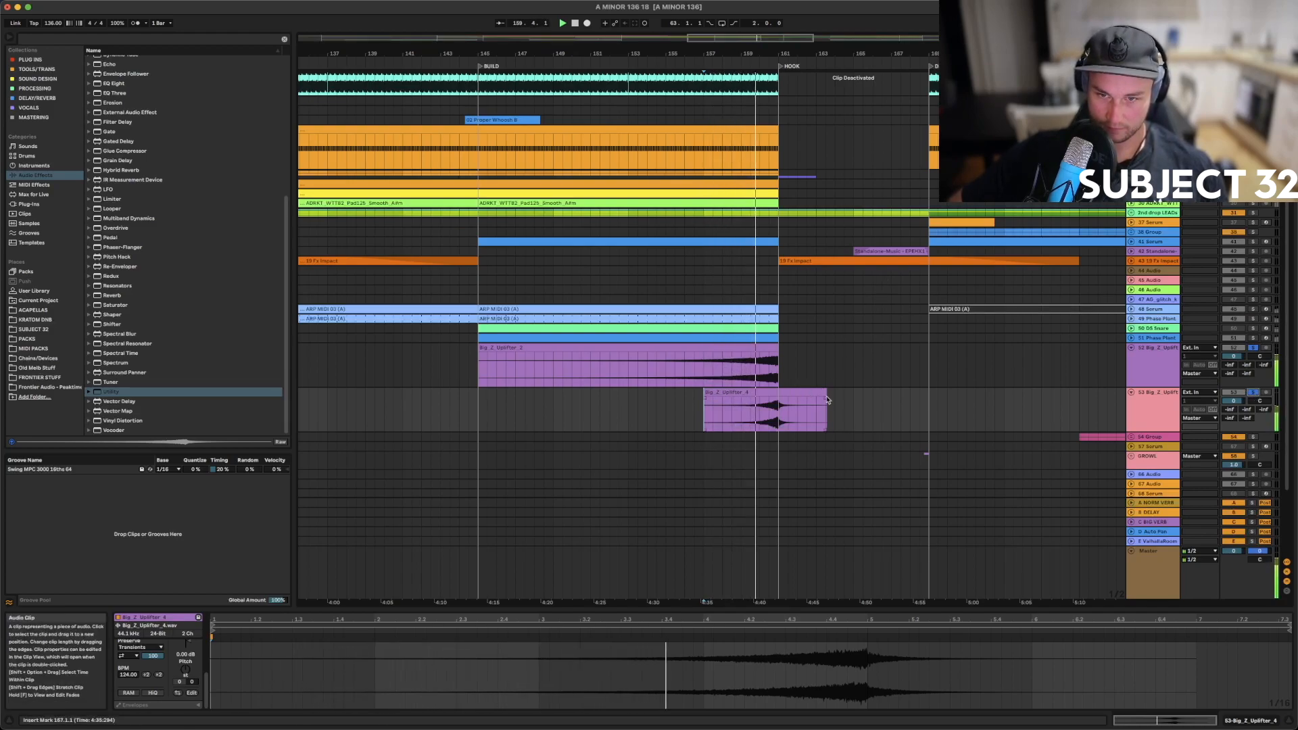
# Add long fades in and out around the Big_Z_Uplifter_4 peak and a curved, full-length fade-in to Big_Z_Uplifter_2
pyautogui.moveTo(823, 402); pyautogui.dragTo(784, 408)
pyautogui.moveTo(706, 397); pyautogui.dragTo(772, 399)
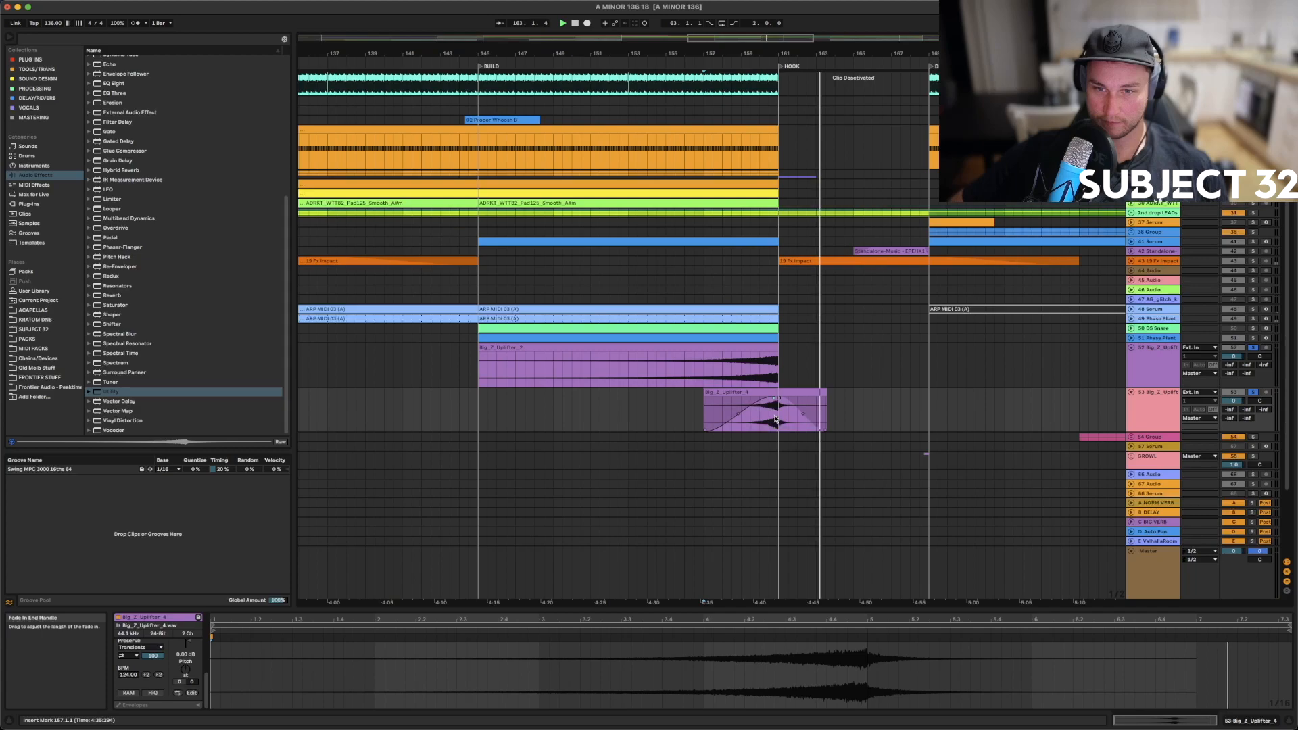
pyautogui.moveTo(481, 354); pyautogui.dragTo(772, 419)
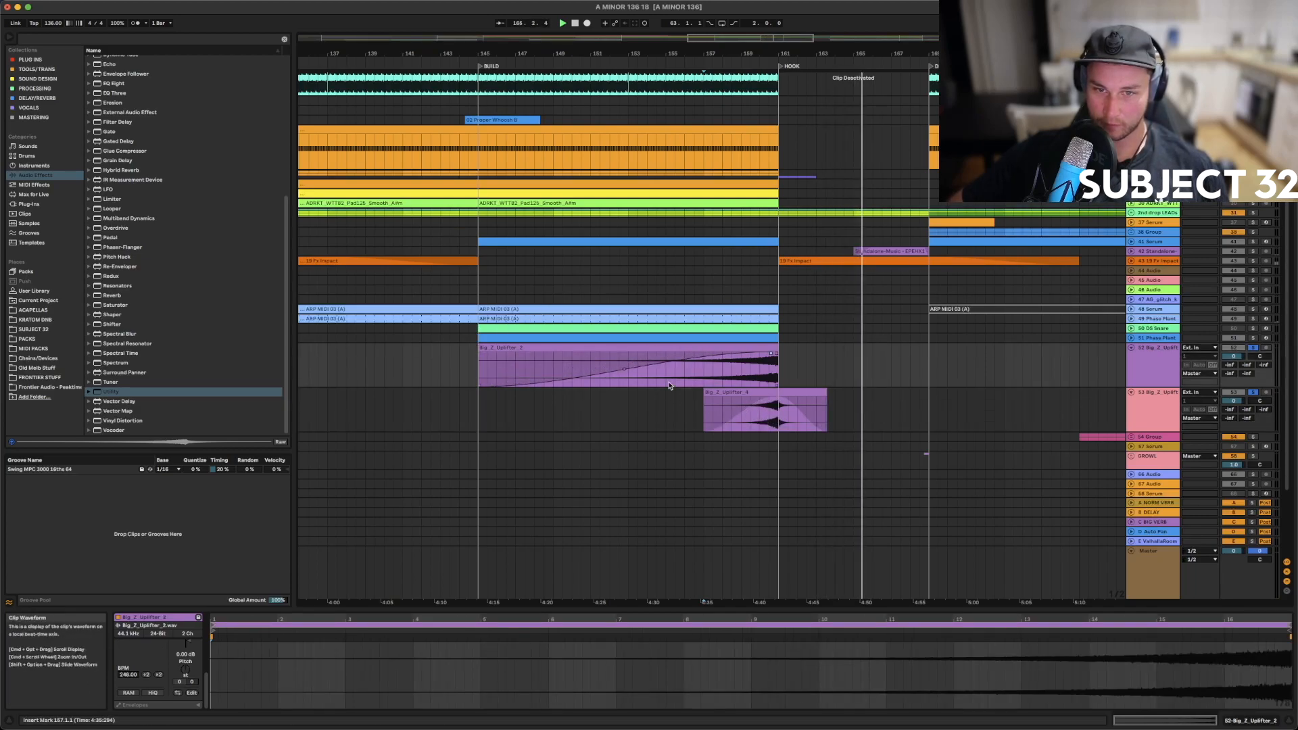
pyautogui.moveTo(623, 369); pyautogui.dragTo(632, 381)
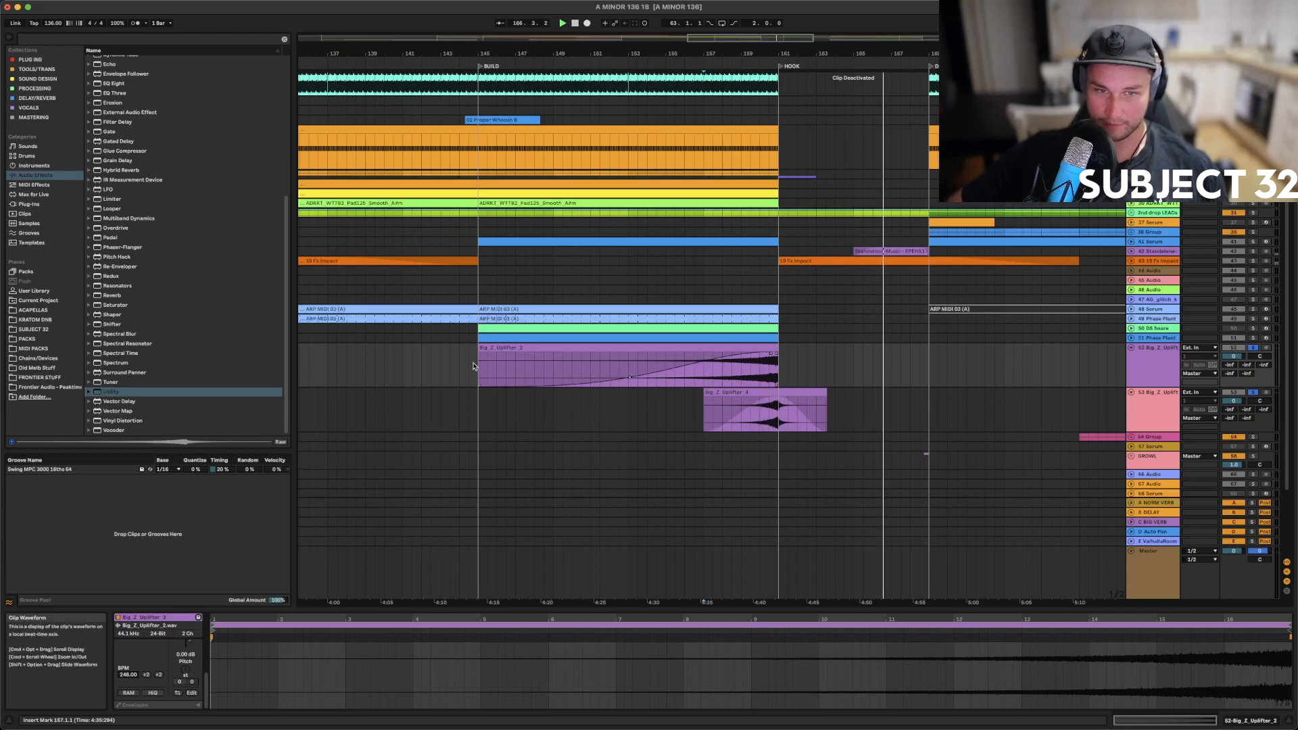
# Add a Reverb to the Big_Z_Uplifter_2 track and copy it to the Big_Z_Uplifter_4 track with its dry/wet at 10%
pyautogui.click(1144, 374)
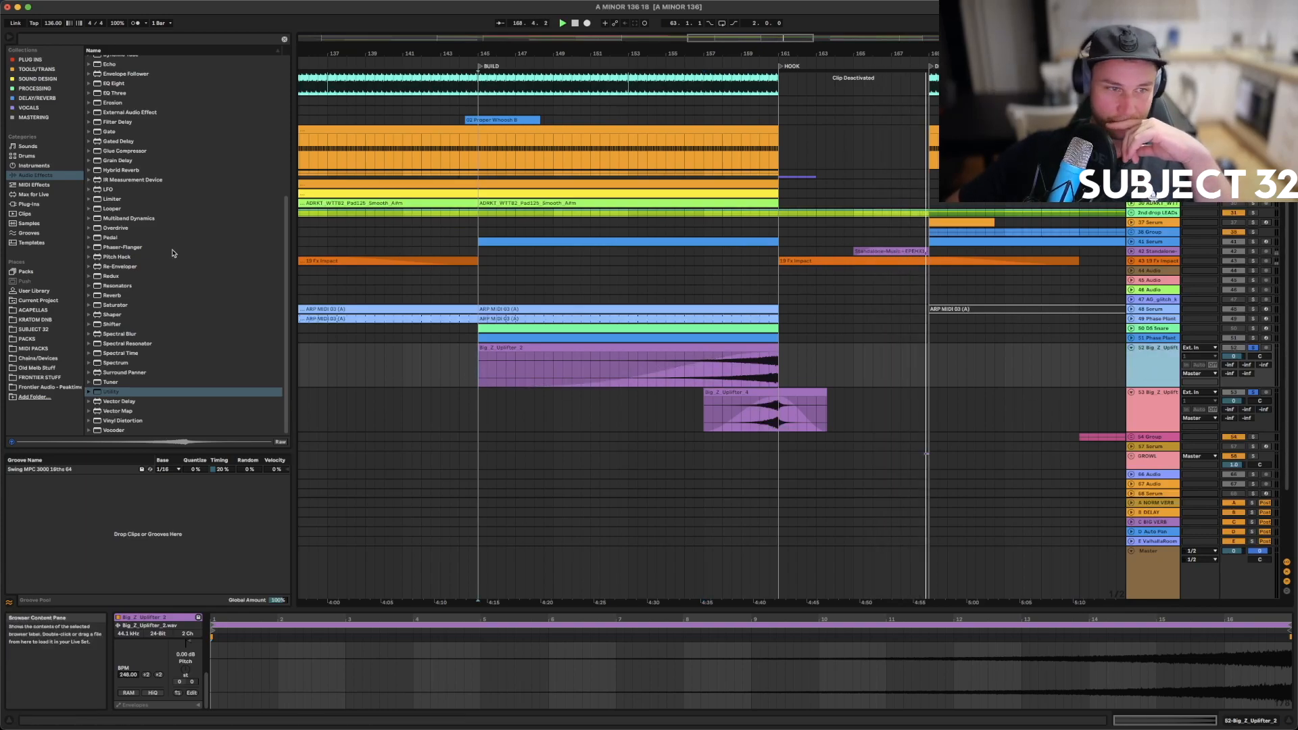
pyautogui.click(120, 296)
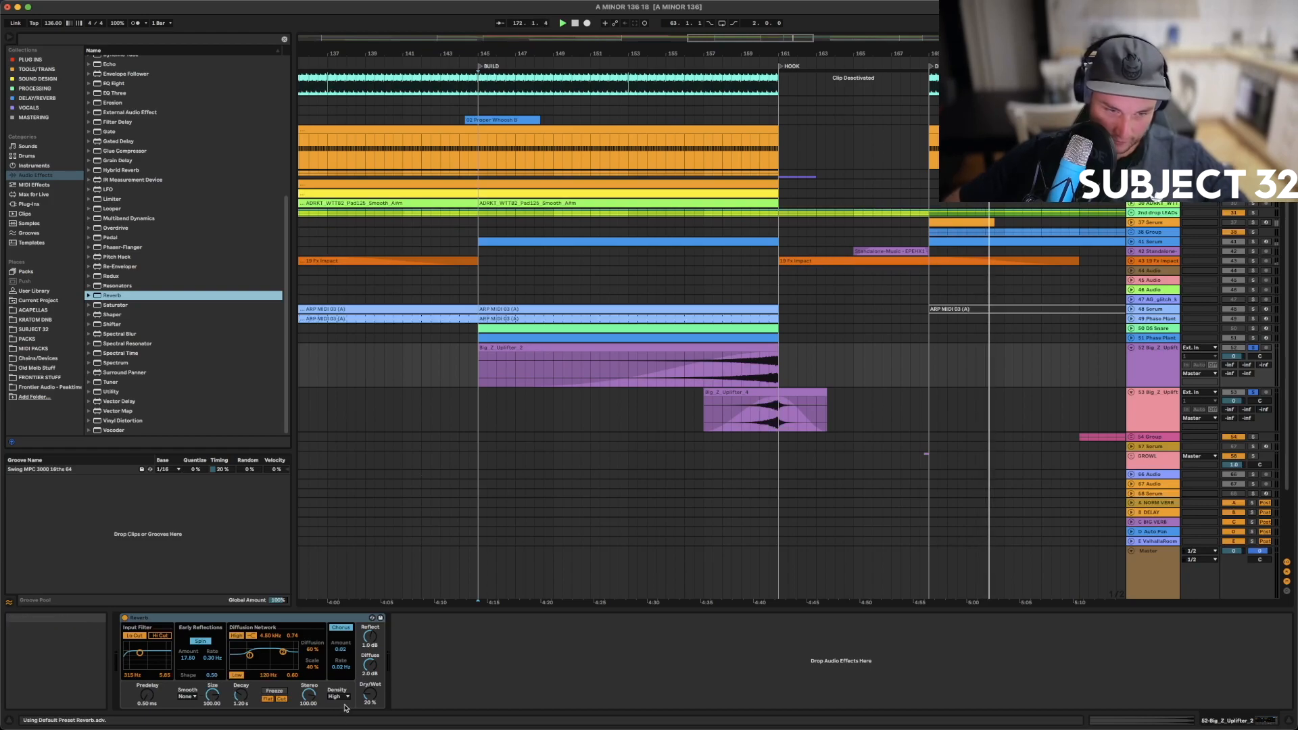
pyautogui.click(260, 620)
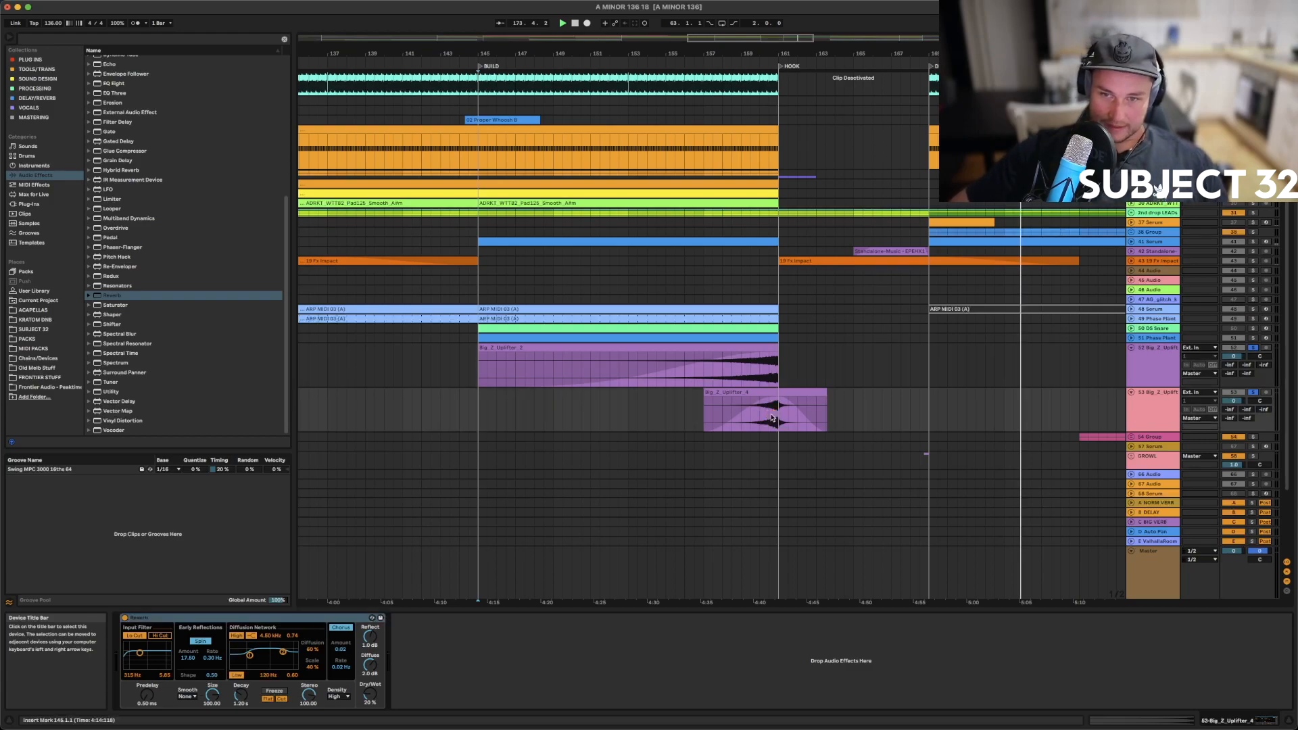
pyautogui.click(740, 375)
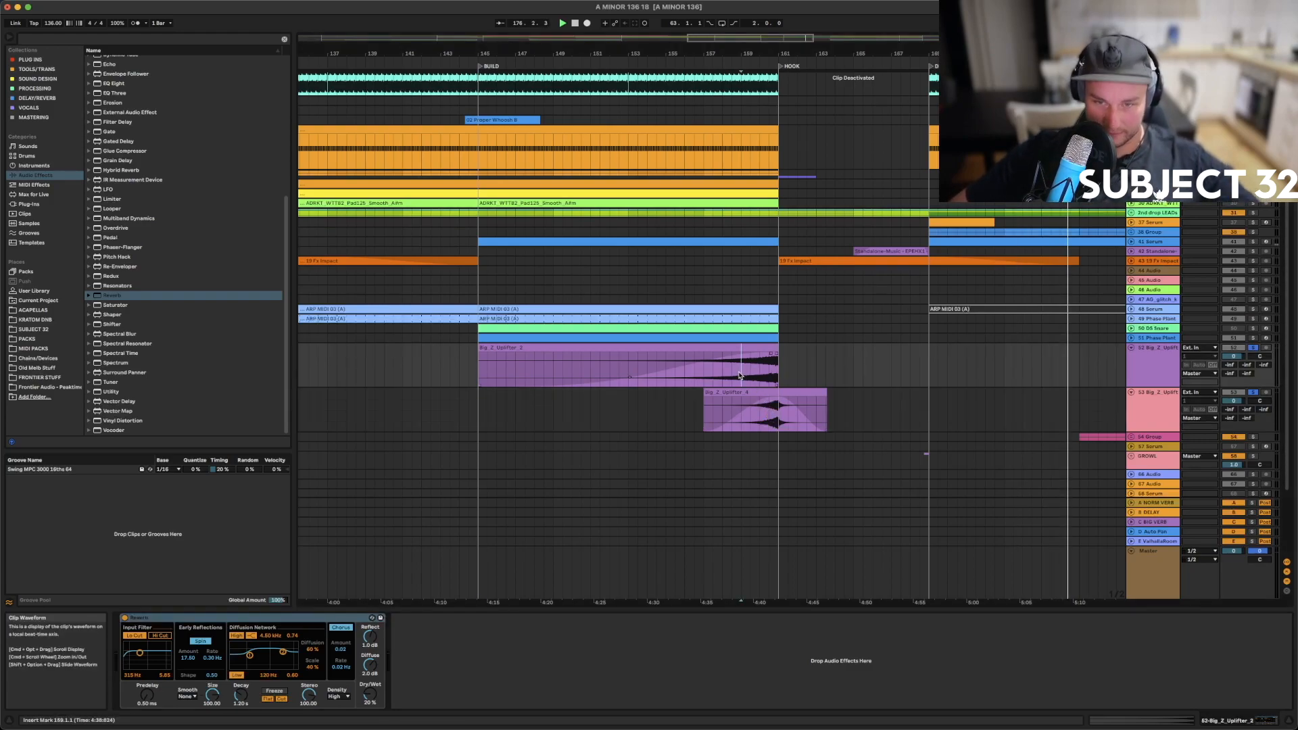
pyautogui.click(769, 414)
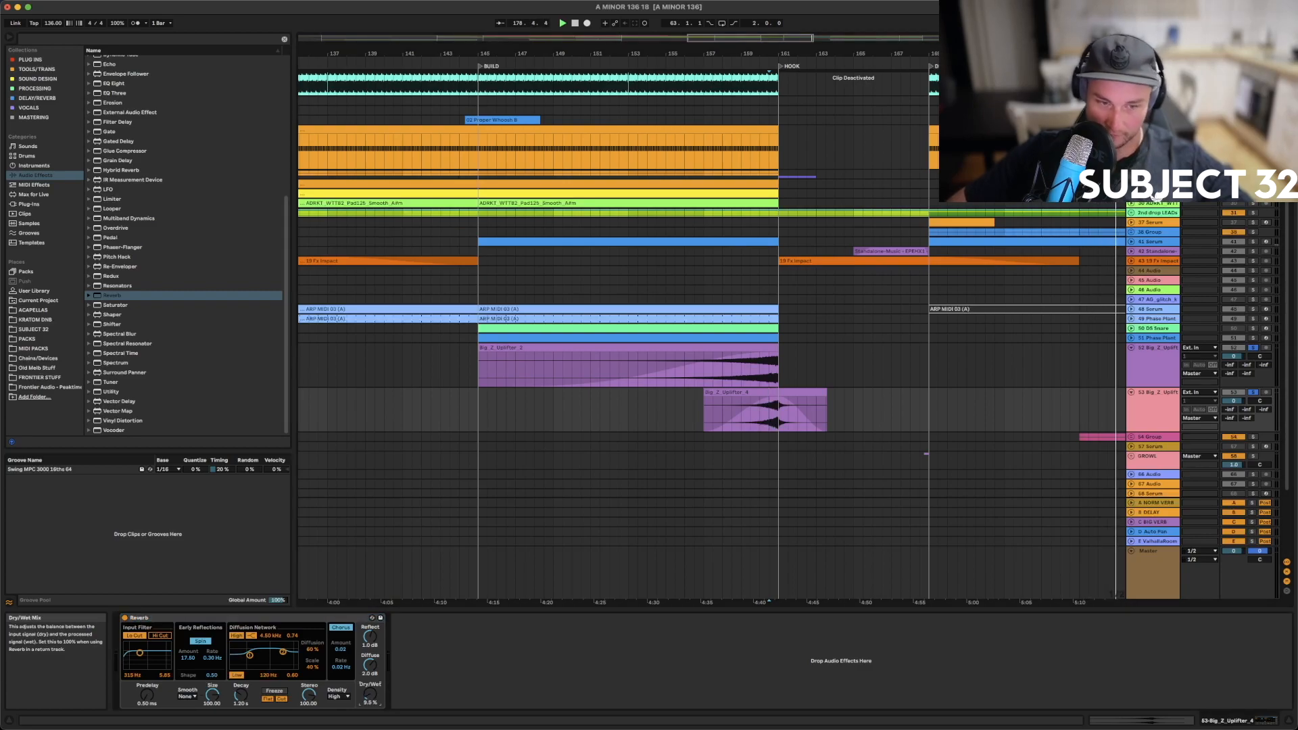
# Add a default EQ Eight after the Reverb on both uplifter tracks
pyautogui.scroll(3, 115, 236)
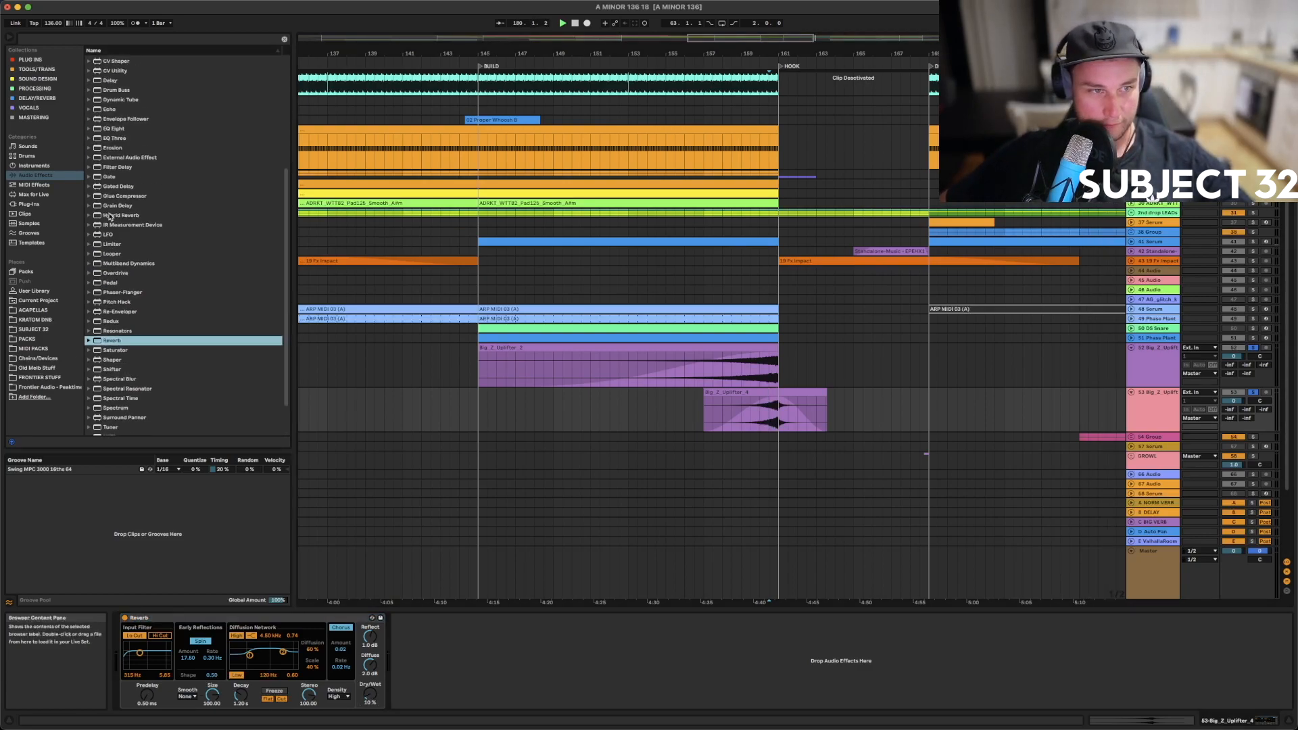
pyautogui.click(106, 129)
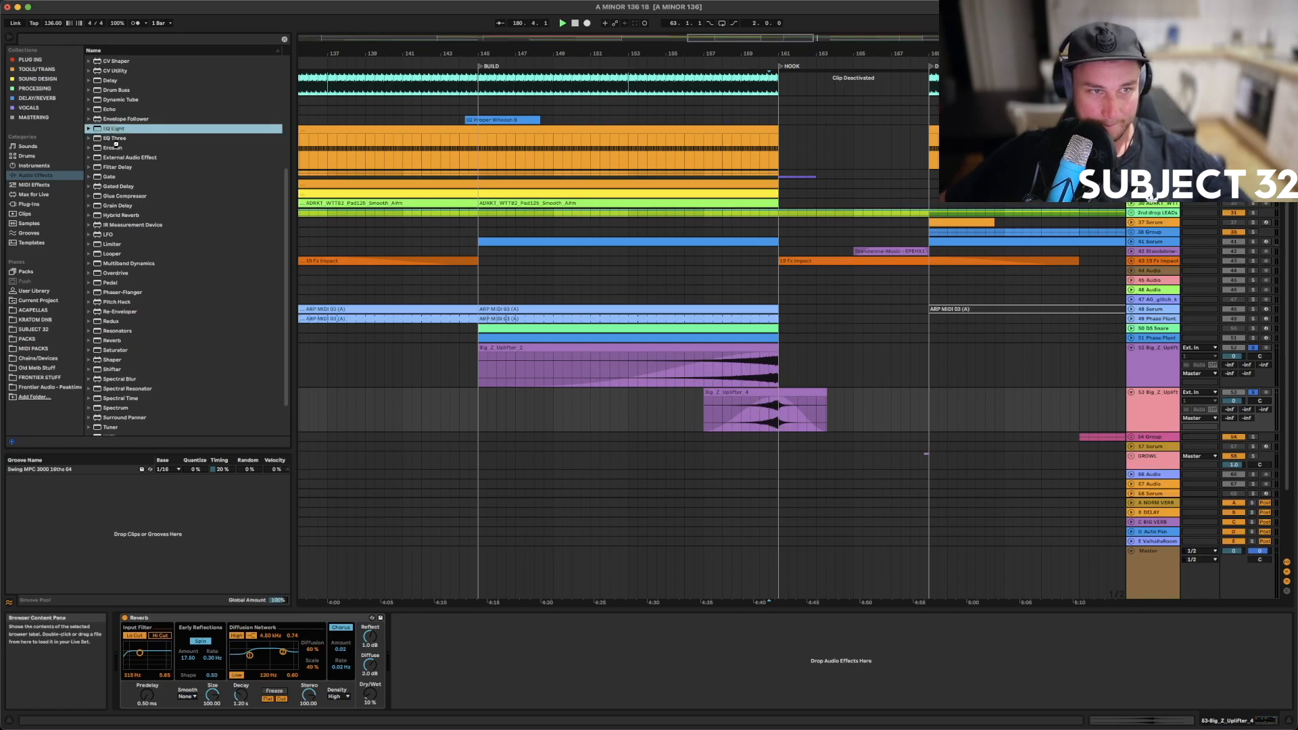
pyautogui.click(765, 370)
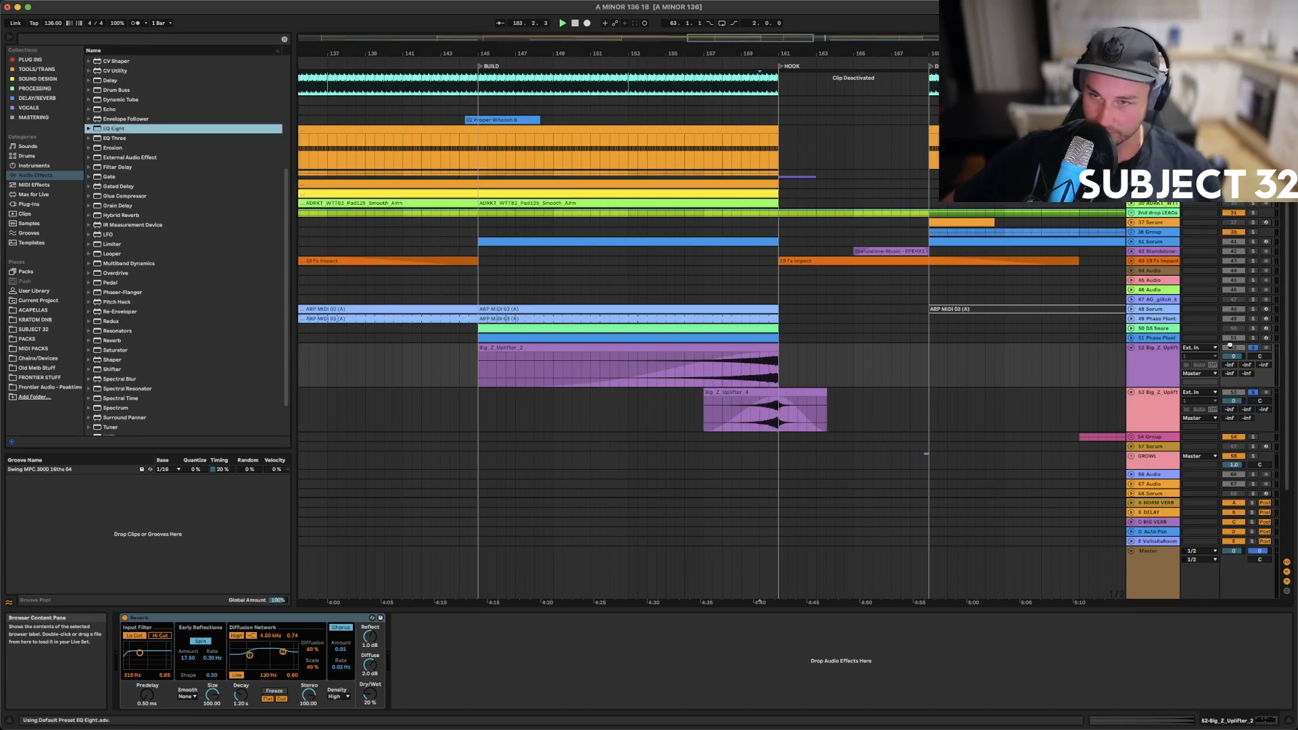
# Solo the 2nd drop LEAD track as well and lower the Big_Z_Uplifter_4 track's volume while playing into the hook
pyautogui.click(1254, 213)
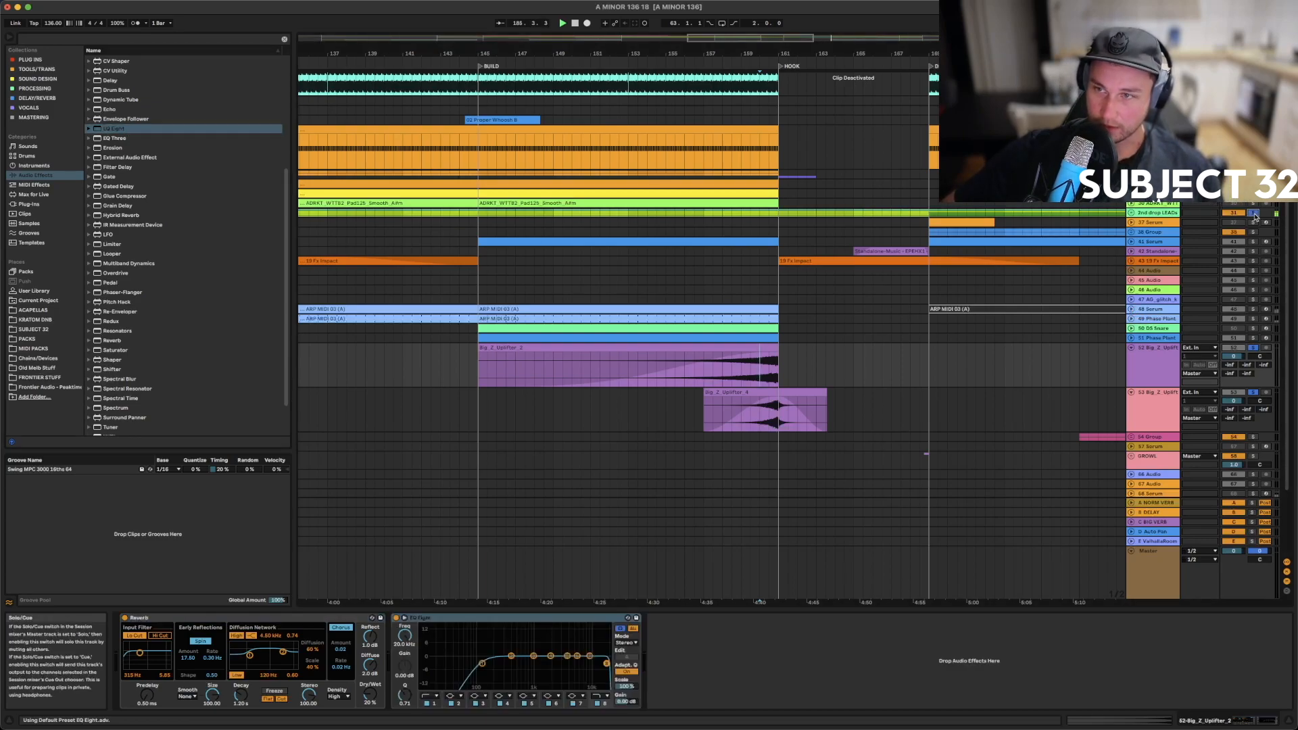
pyautogui.press('space')
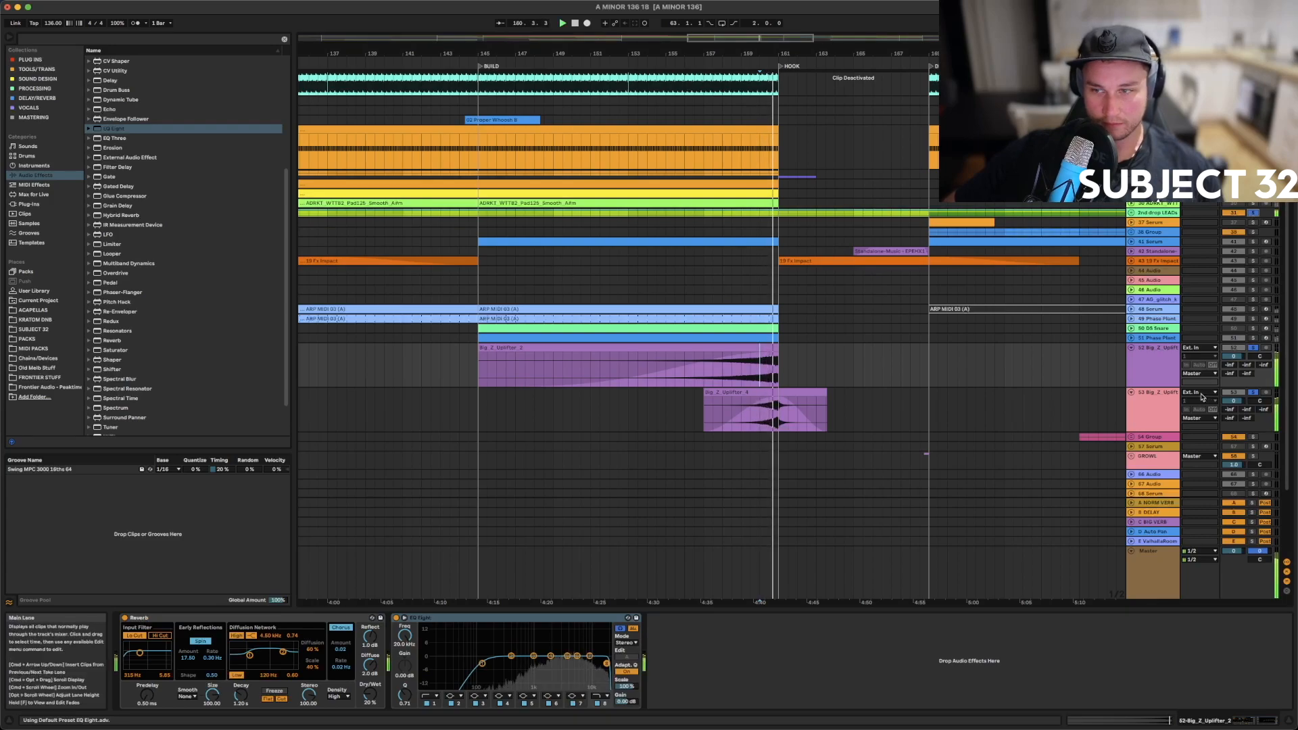
pyautogui.press('space')
pyautogui.press('space')
pyautogui.moveTo(1233, 401); pyautogui.dragTo(1234, 413)
pyautogui.press('space')
pyautogui.press('space')
# Lower Big_Z_Uplifter_4 further and set the Big_Z_Uplifter_2 track volume to -10.1 dB, checking both unsoloed in the full mix
pyautogui.moveTo(1233, 356); pyautogui.dragTo(1233, 378)
pyautogui.press('space')
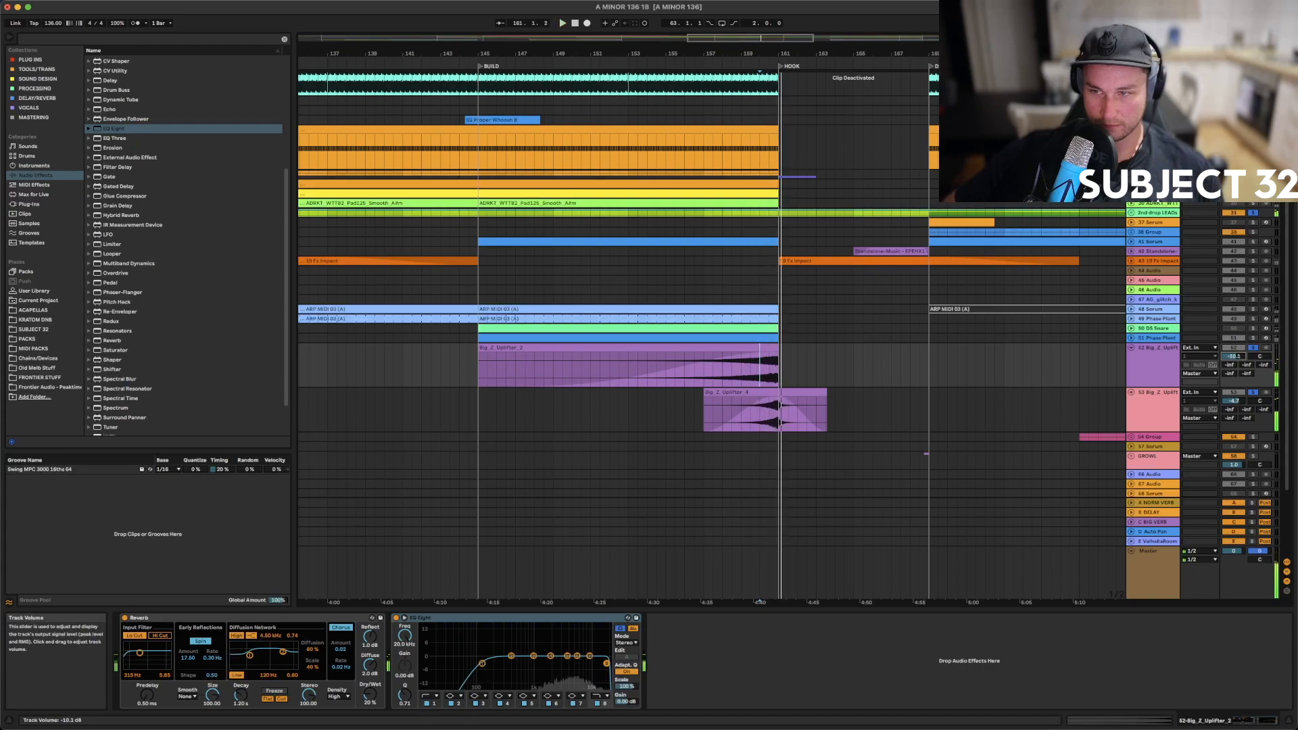
pyautogui.press('space')
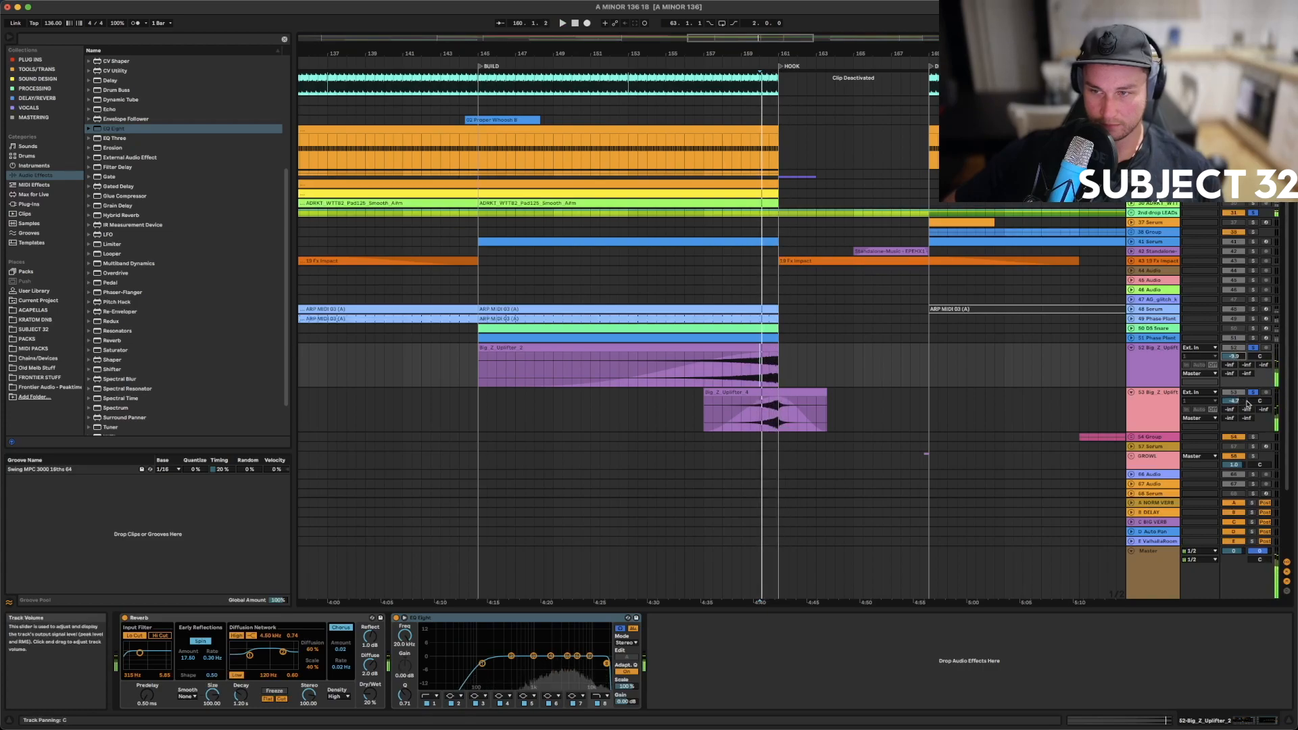
pyautogui.moveTo(1240, 404); pyautogui.dragTo(1240, 409)
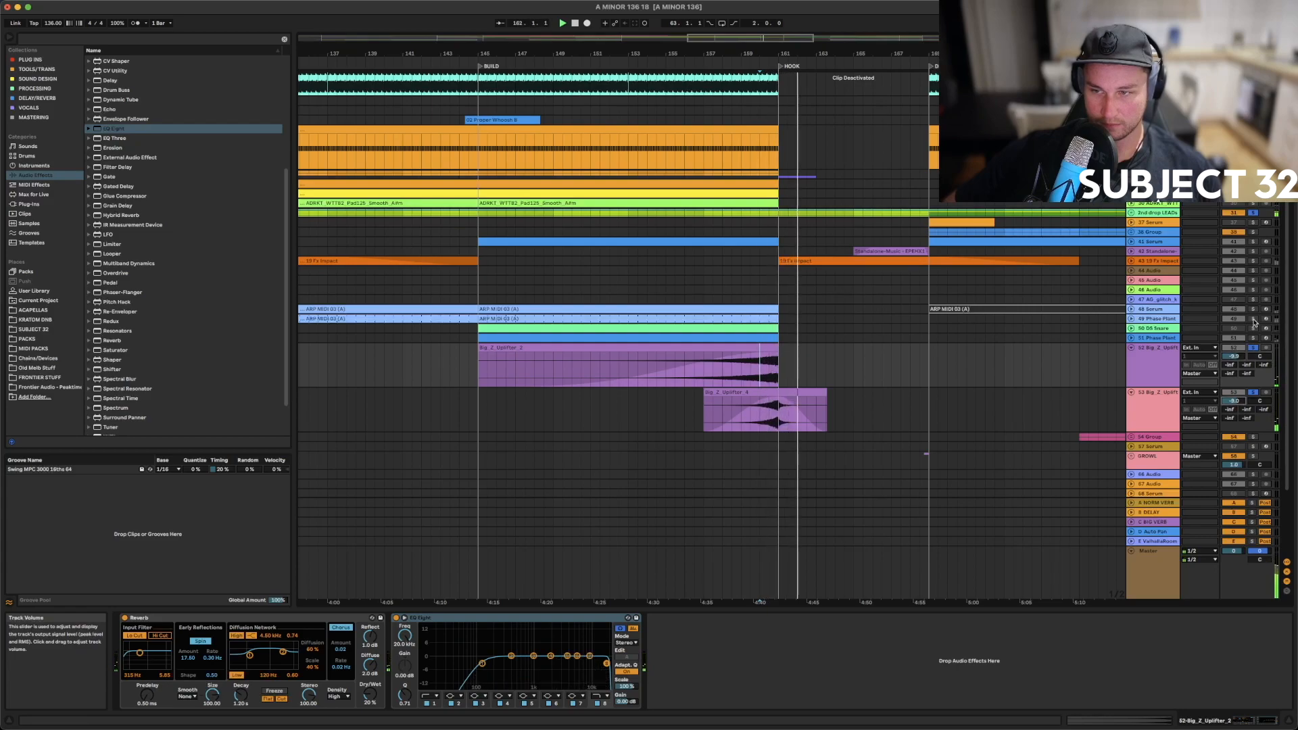
pyautogui.click(675, 409)
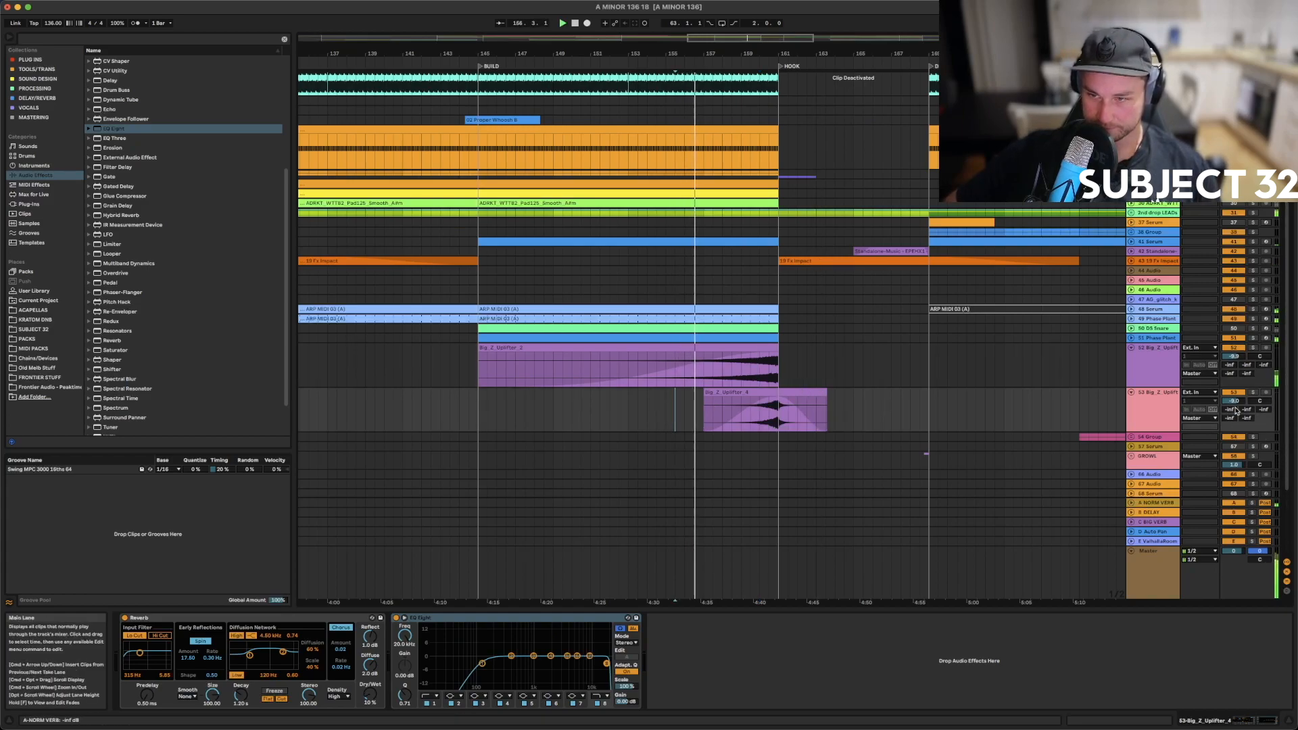
pyautogui.moveTo(1237, 357); pyautogui.dragTo(1237, 359)
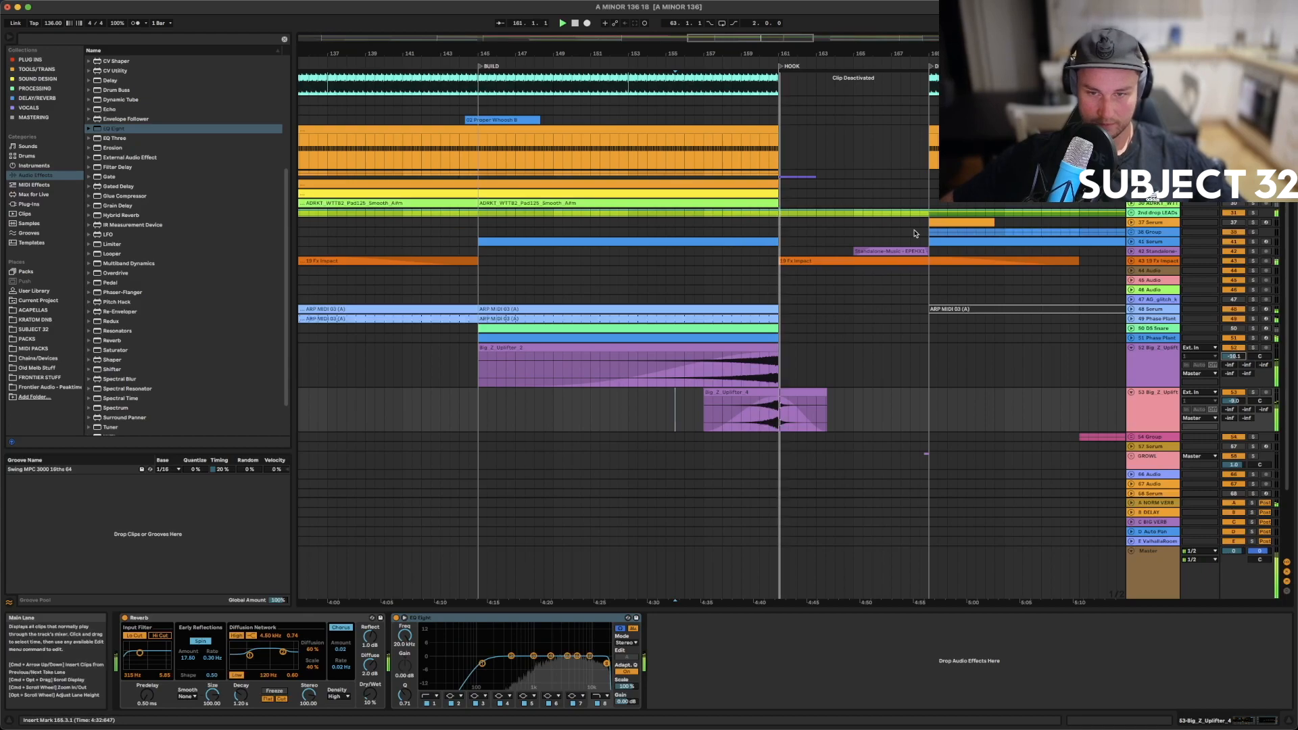
# Duplicate the Big_Z_Uplifter_4 clip to bar 61 so it peaks at the first drop, and play from there
pyautogui.moveTo(714, 42); pyautogui.dragTo(714, 3)
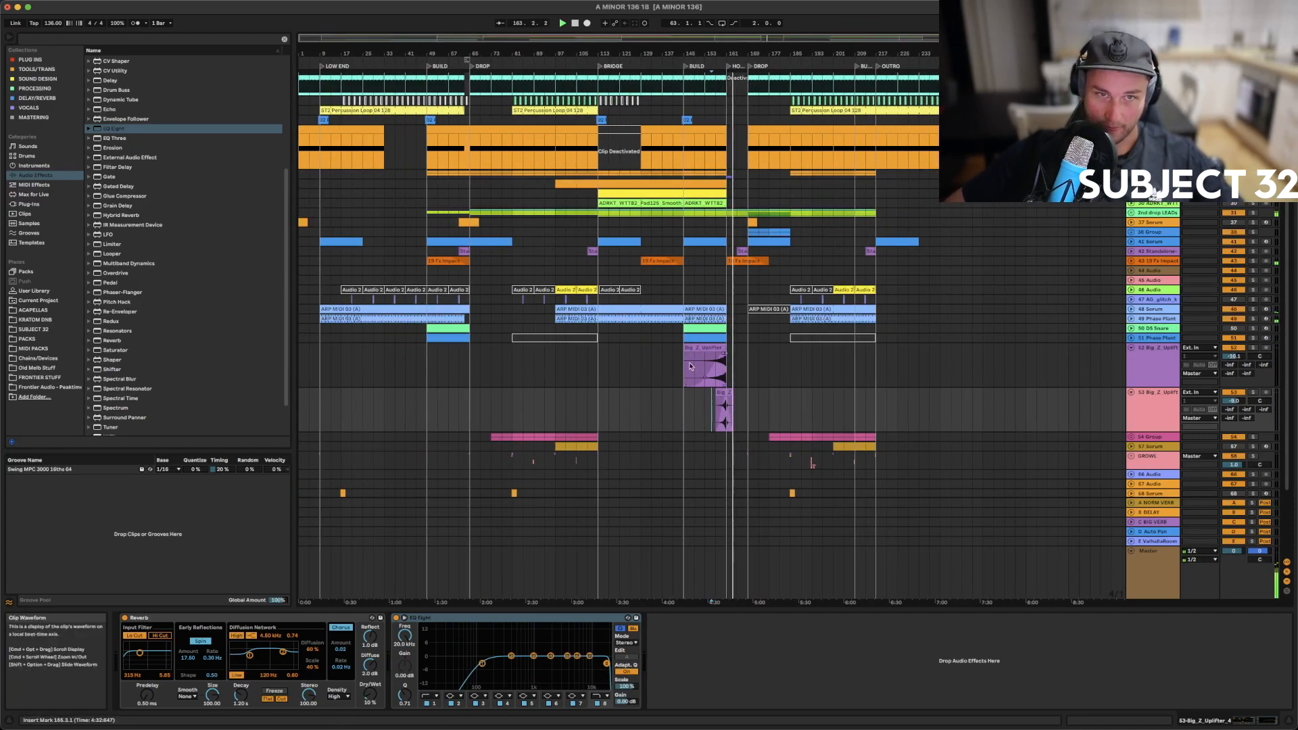
pyautogui.moveTo(726, 390); pyautogui.dragTo(472, 403)
pyautogui.click(458, 408)
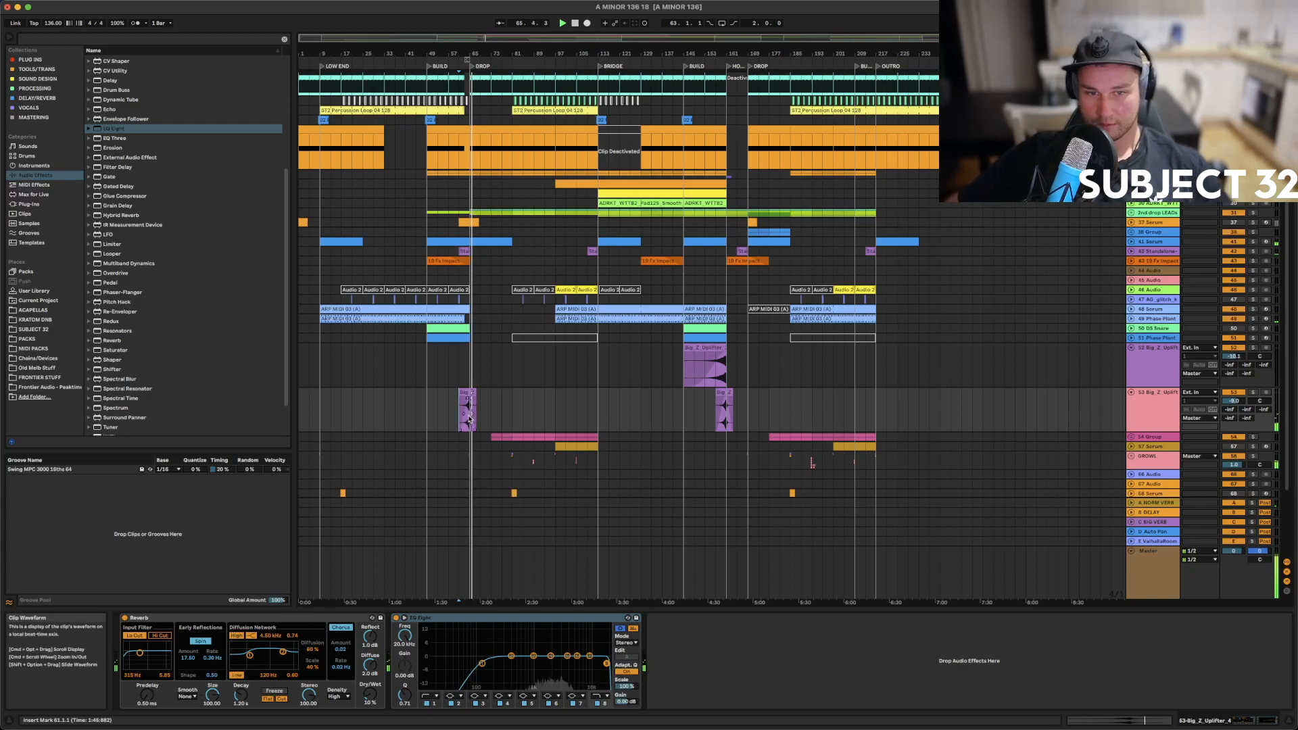
pyautogui.moveTo(469, 35); pyautogui.dragTo(510, 262)
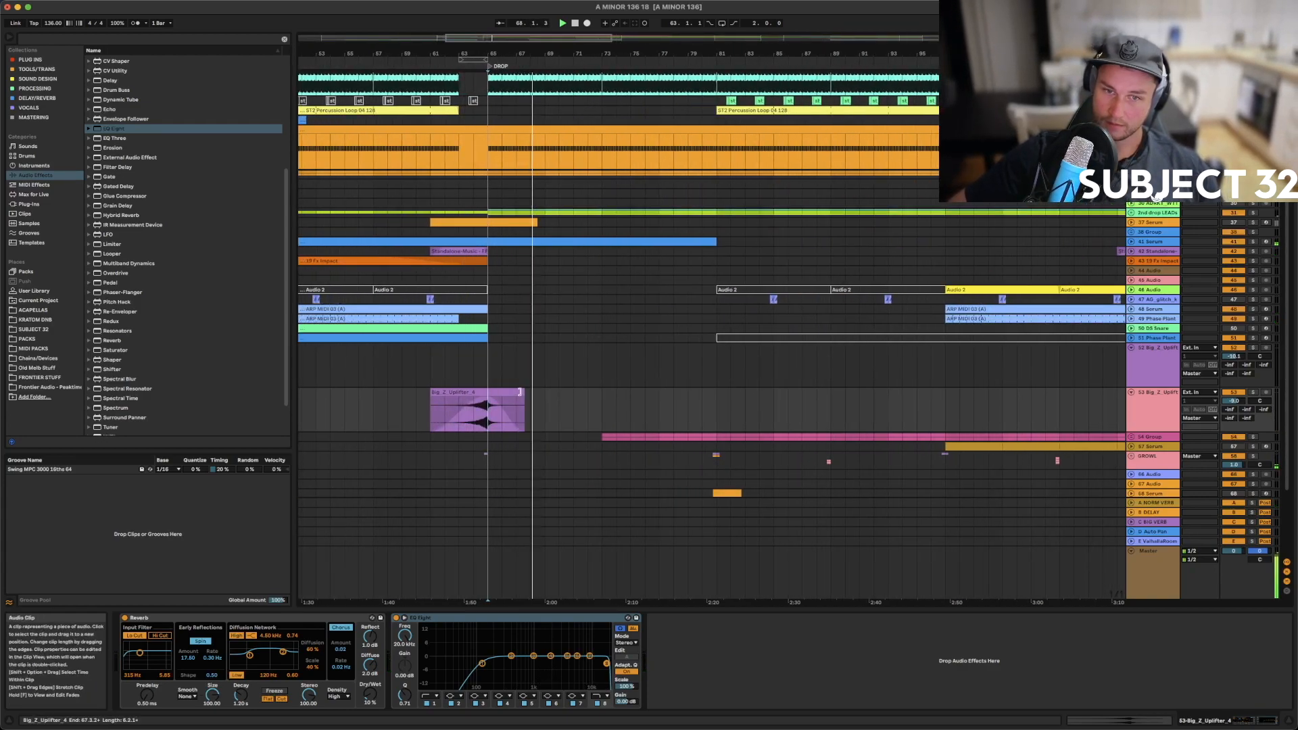
# Unfold the 38-Group and the 41 Serum track and adjust the 41 Serum track's volume
pyautogui.click(1130, 232)
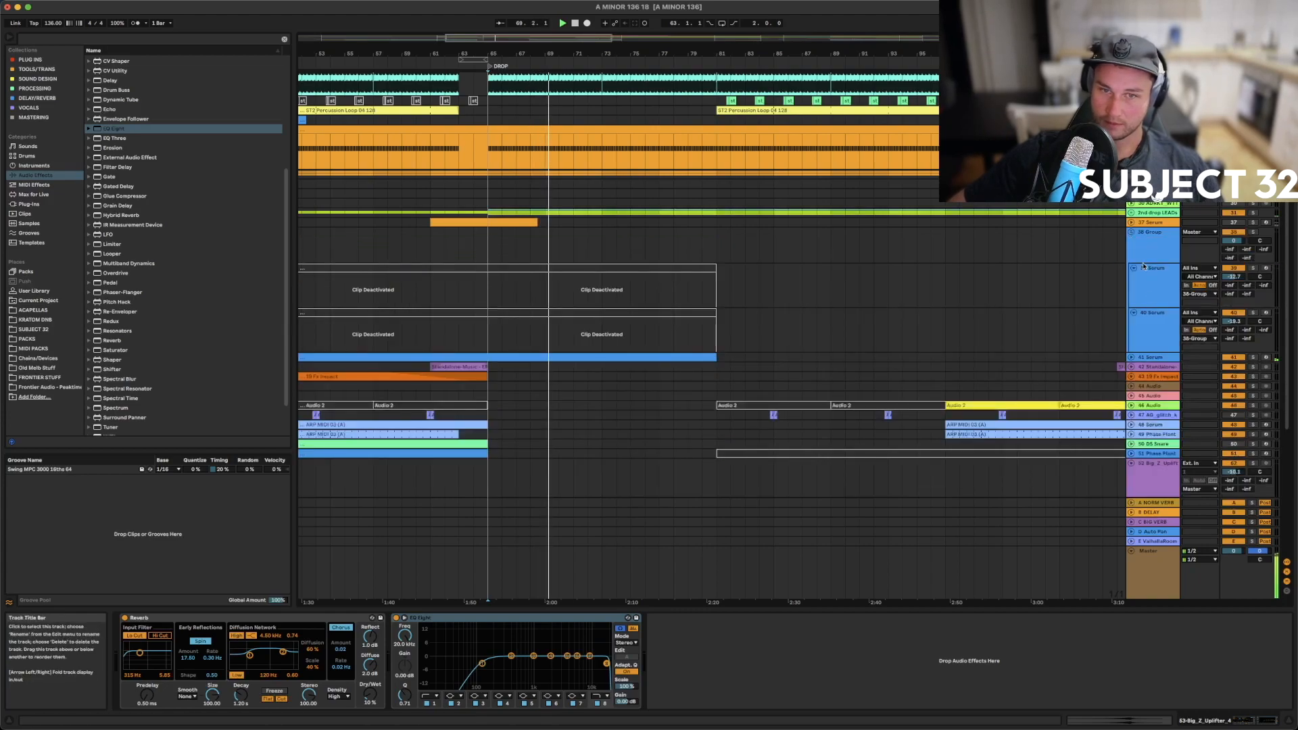
pyautogui.click(1131, 353)
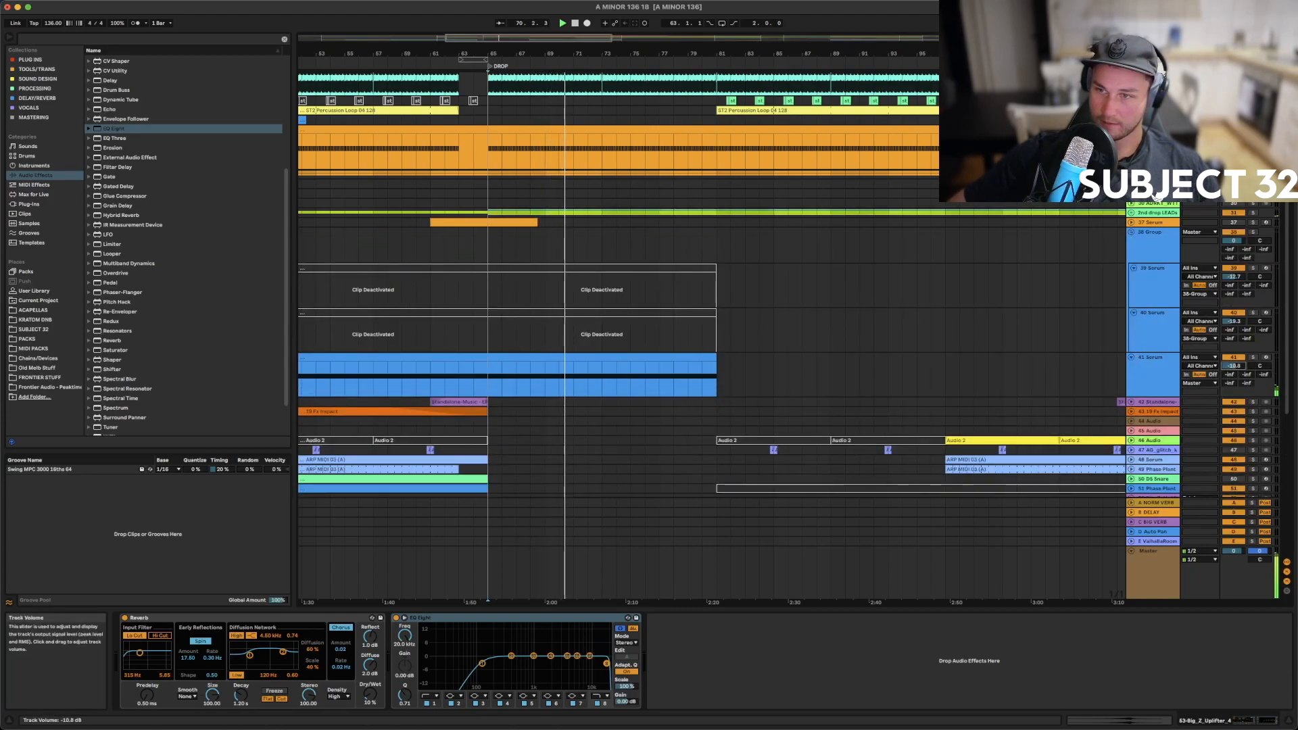
pyautogui.moveTo(838, 51); pyautogui.dragTo(568, 5)
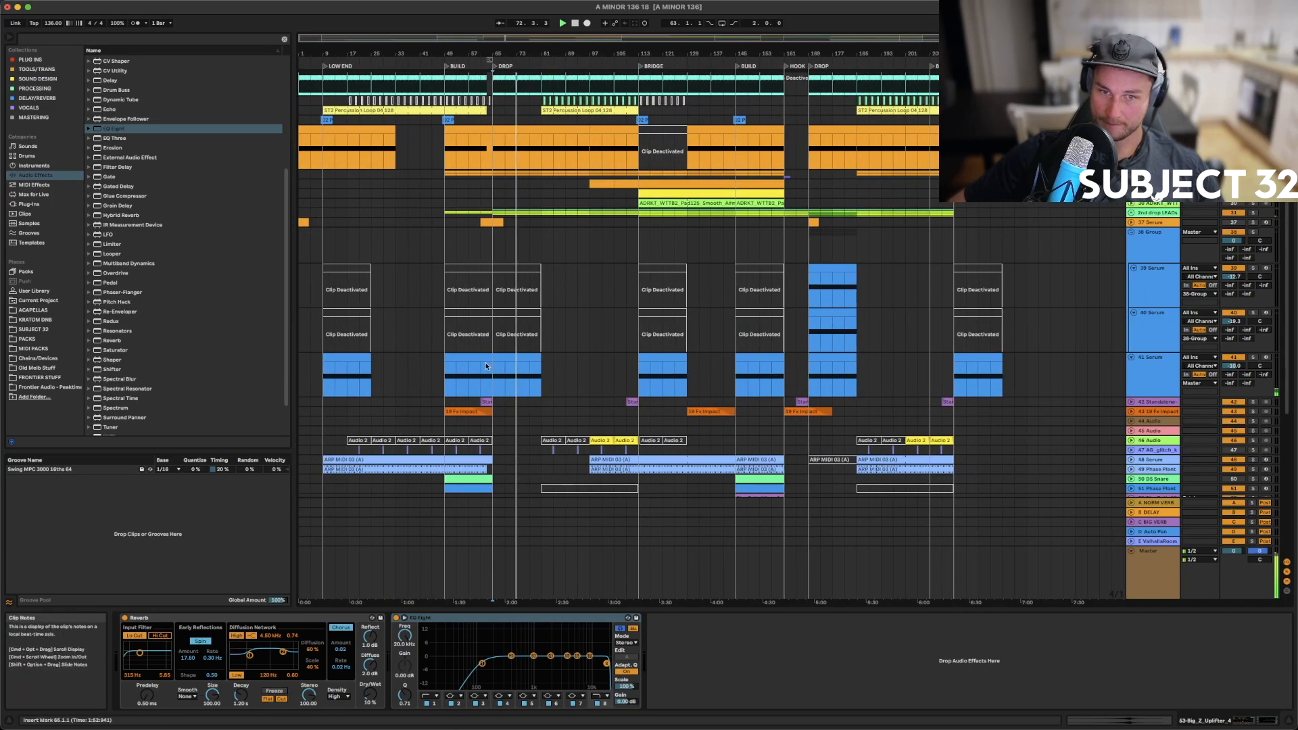
# Examine the 41 Serum track's devices and gain automation around the first build, playing from bar 45
pyautogui.click(468, 375)
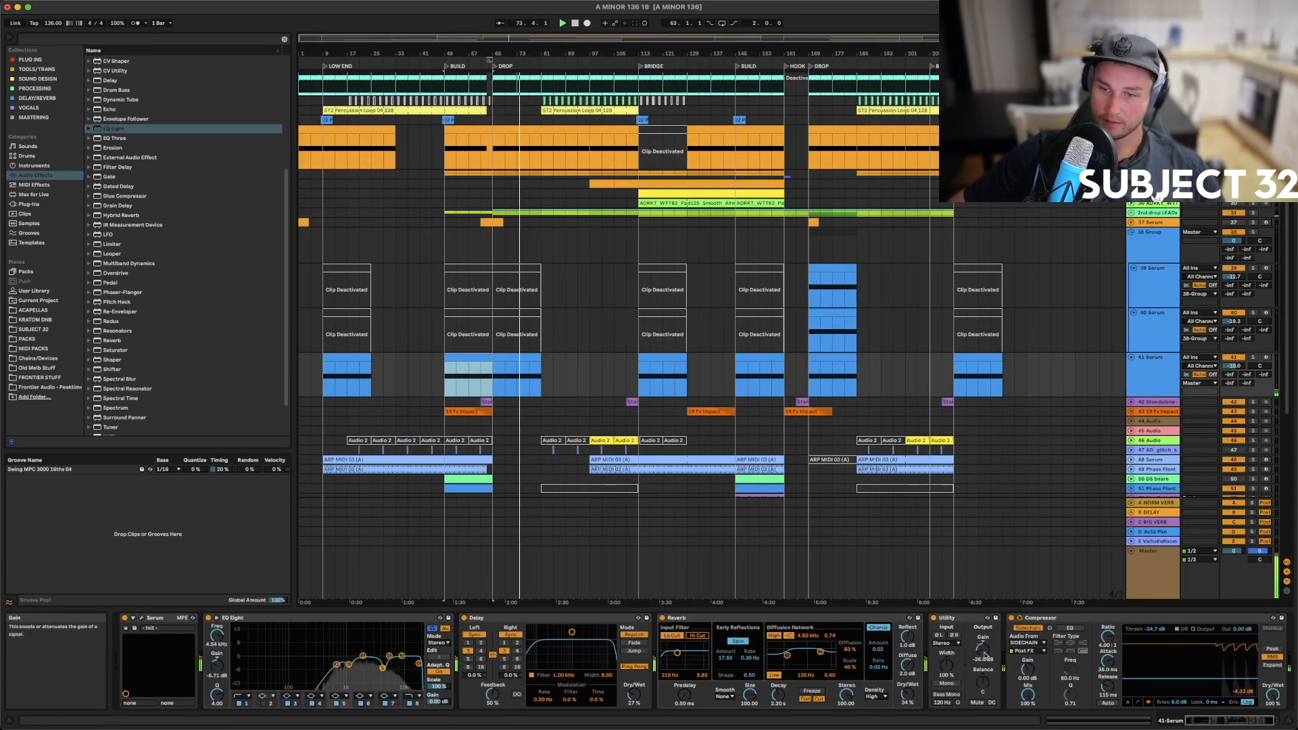
pyautogui.click(141, 618)
pyautogui.press('a')
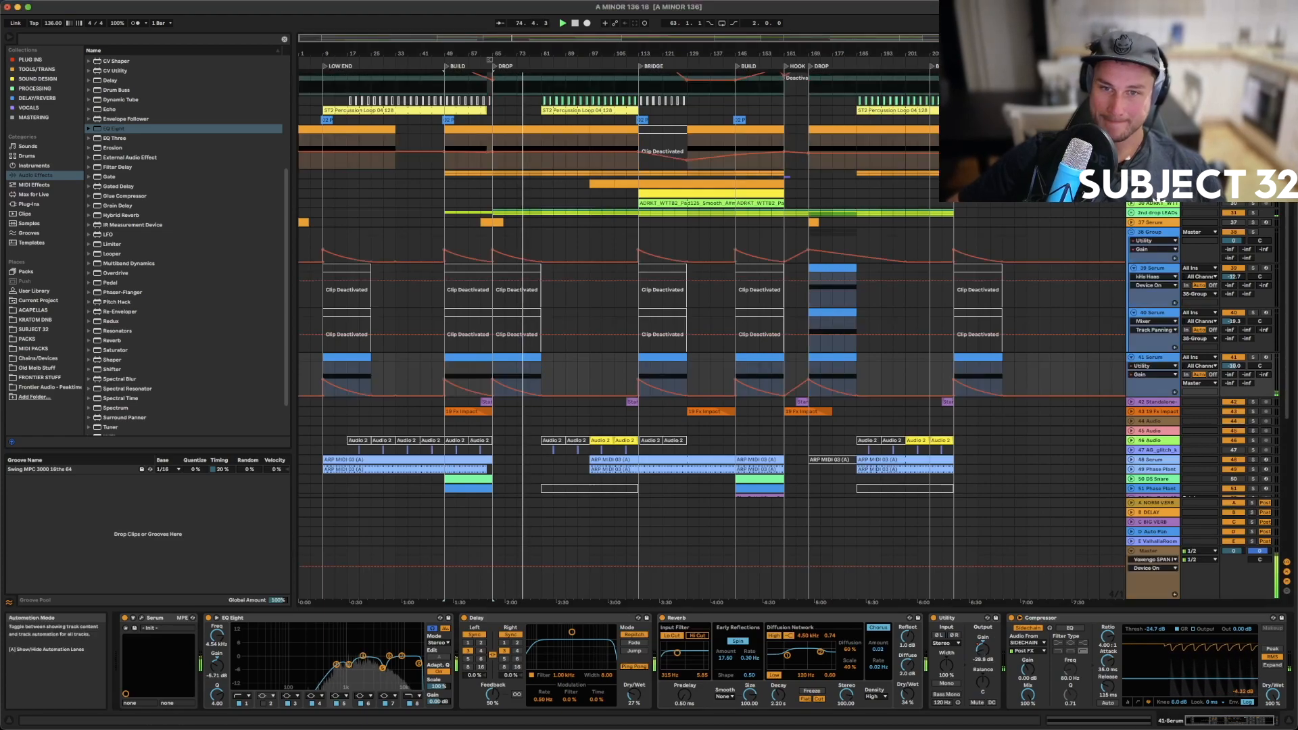
pyautogui.click(435, 376)
pyautogui.press('space')
pyautogui.press('space')
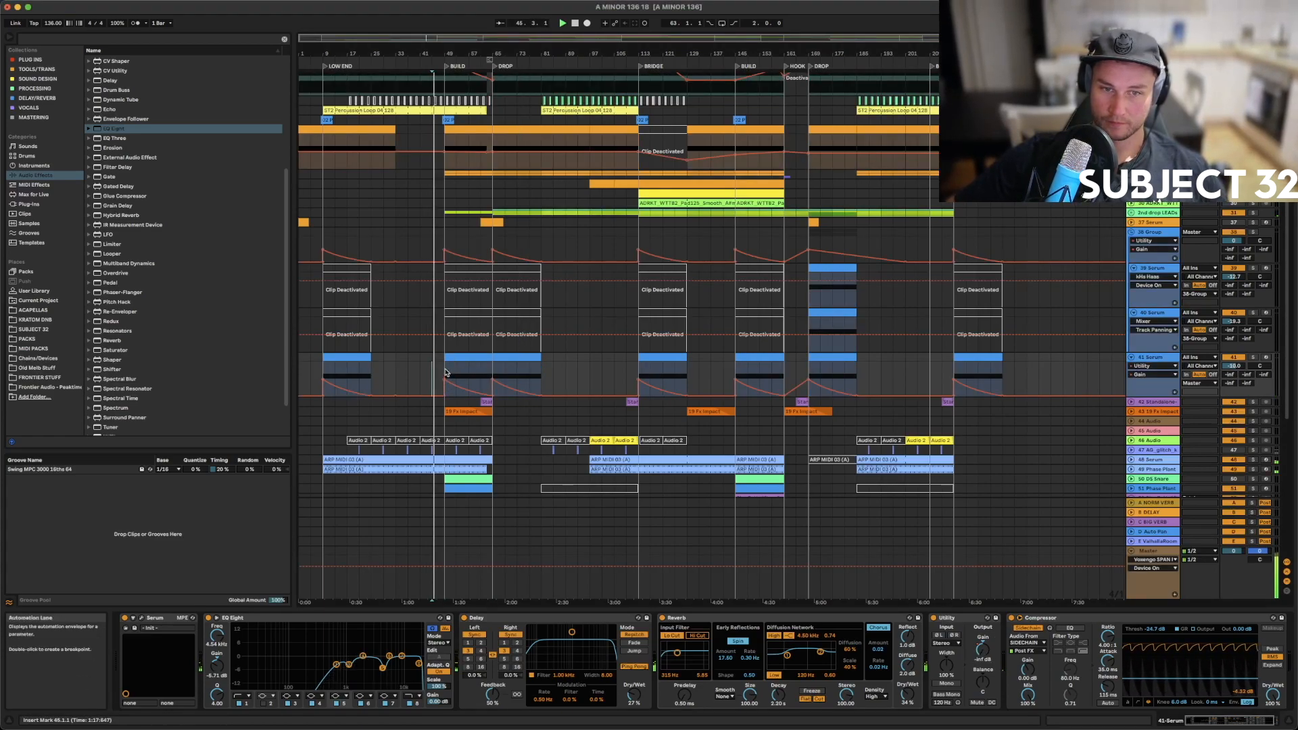
# Boost the high end on the low-end track's first EQ Eight by 4.00 dB while playing from about bar 33
pyautogui.scroll(5, 419, 108)
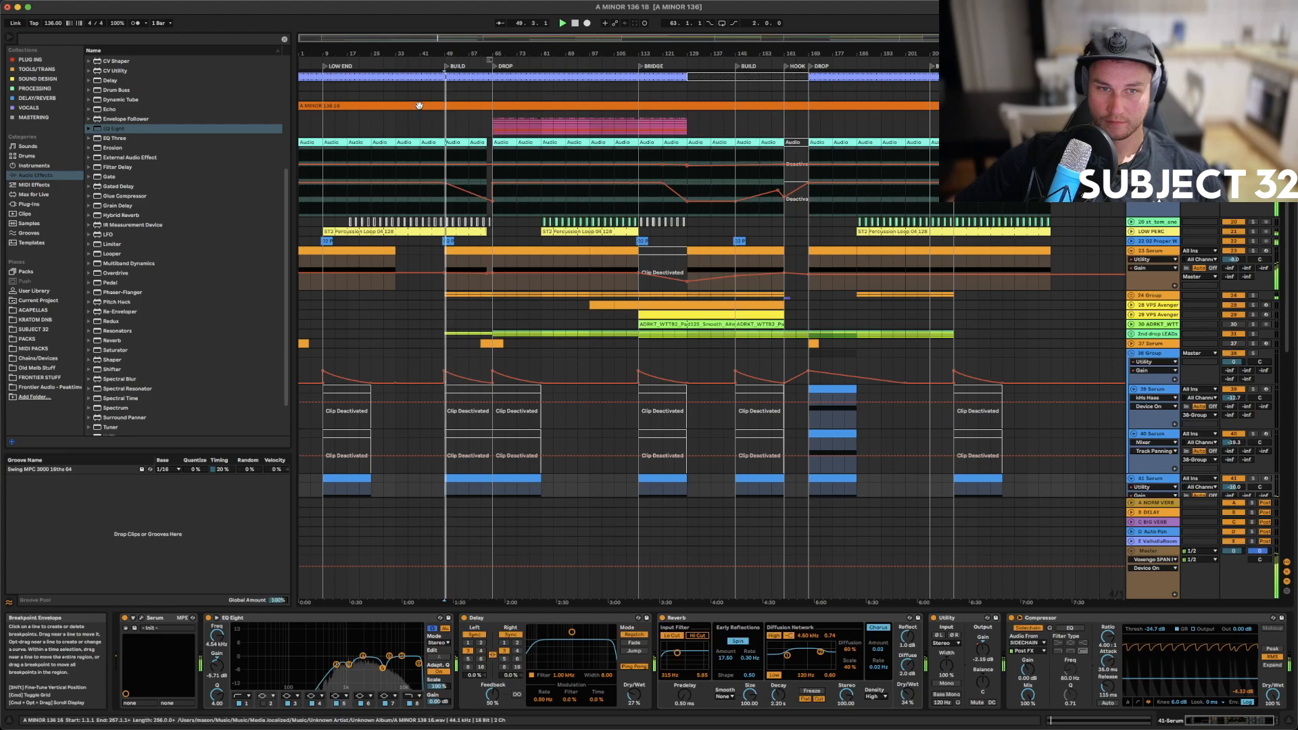
pyautogui.click(396, 155)
pyautogui.press('space')
pyautogui.press('space')
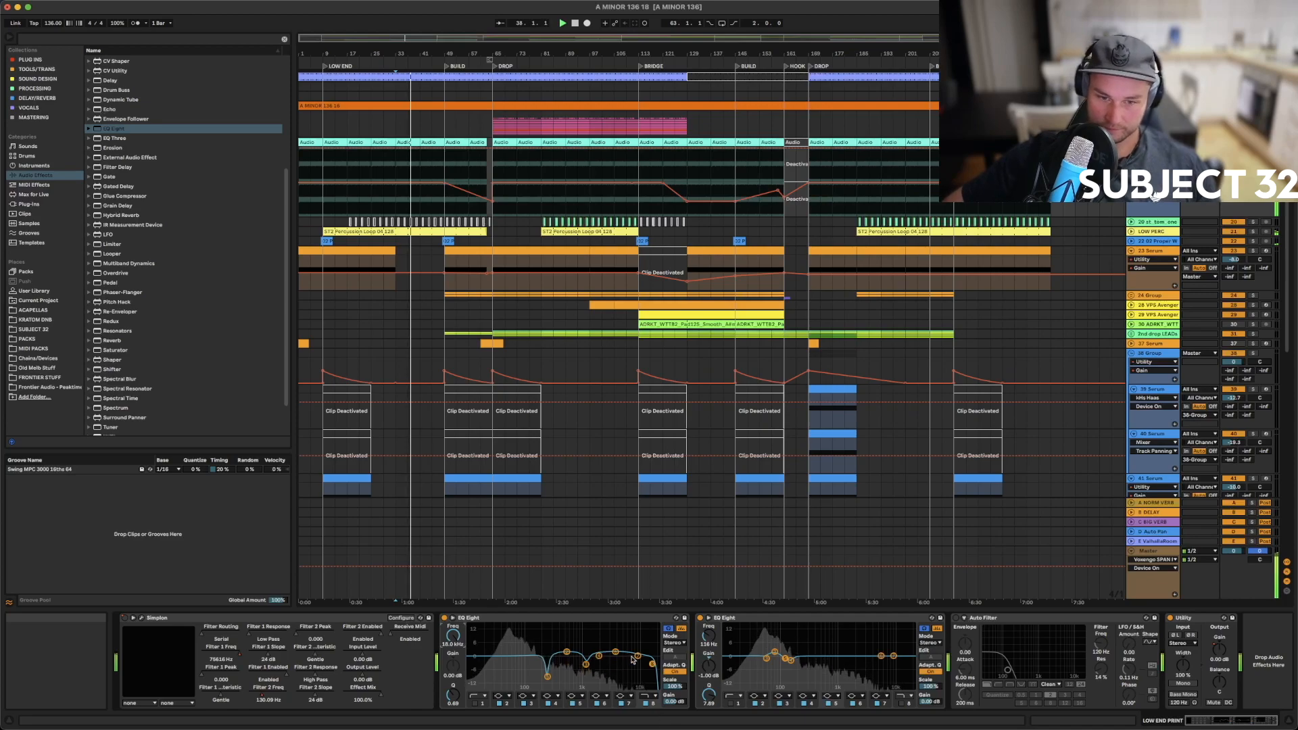
pyautogui.moveTo(640, 644); pyautogui.dragTo(639, 646)
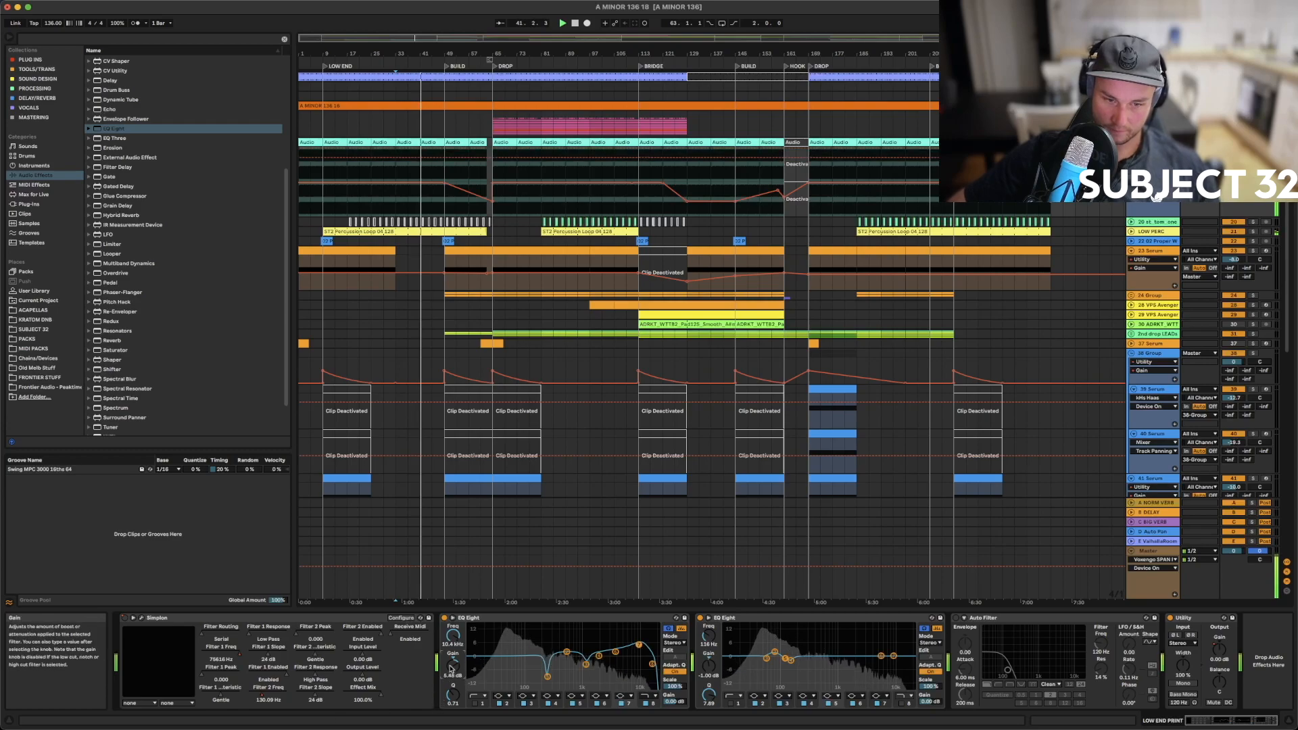
pyautogui.moveTo(451, 663); pyautogui.dragTo(451, 669)
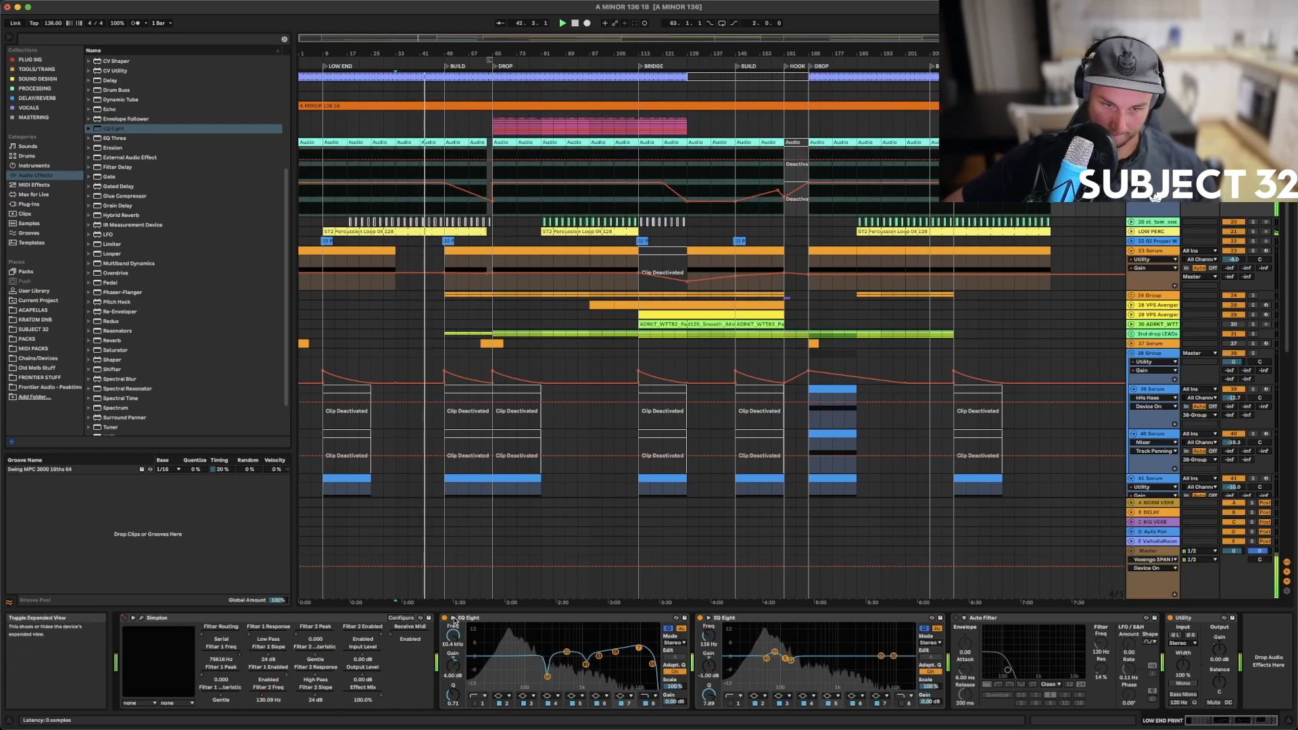
# Move the low-end track's first EQ Eight high-frequency boost to about 9 kHz and set its gain to 2 dB
pyautogui.click(667, 628)
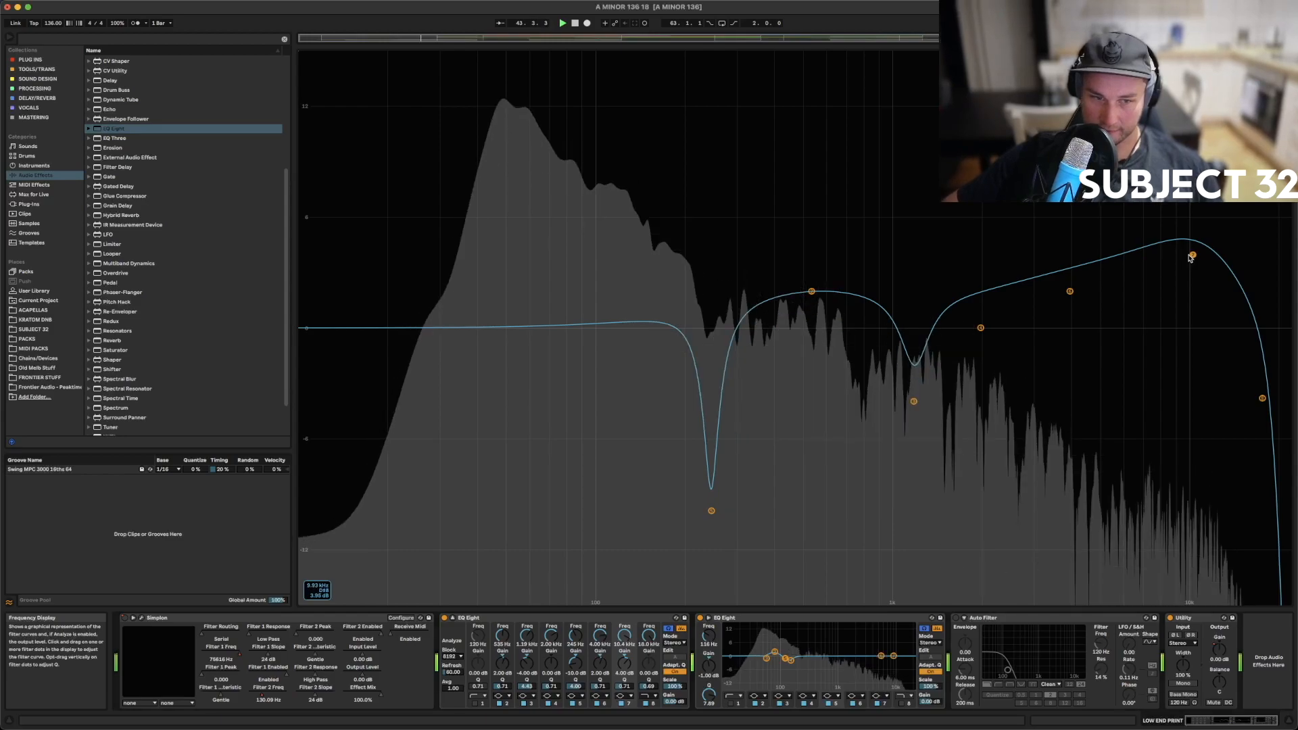
pyautogui.moveTo(1192, 257); pyautogui.dragTo(1173, 259)
pyautogui.click(623, 663)
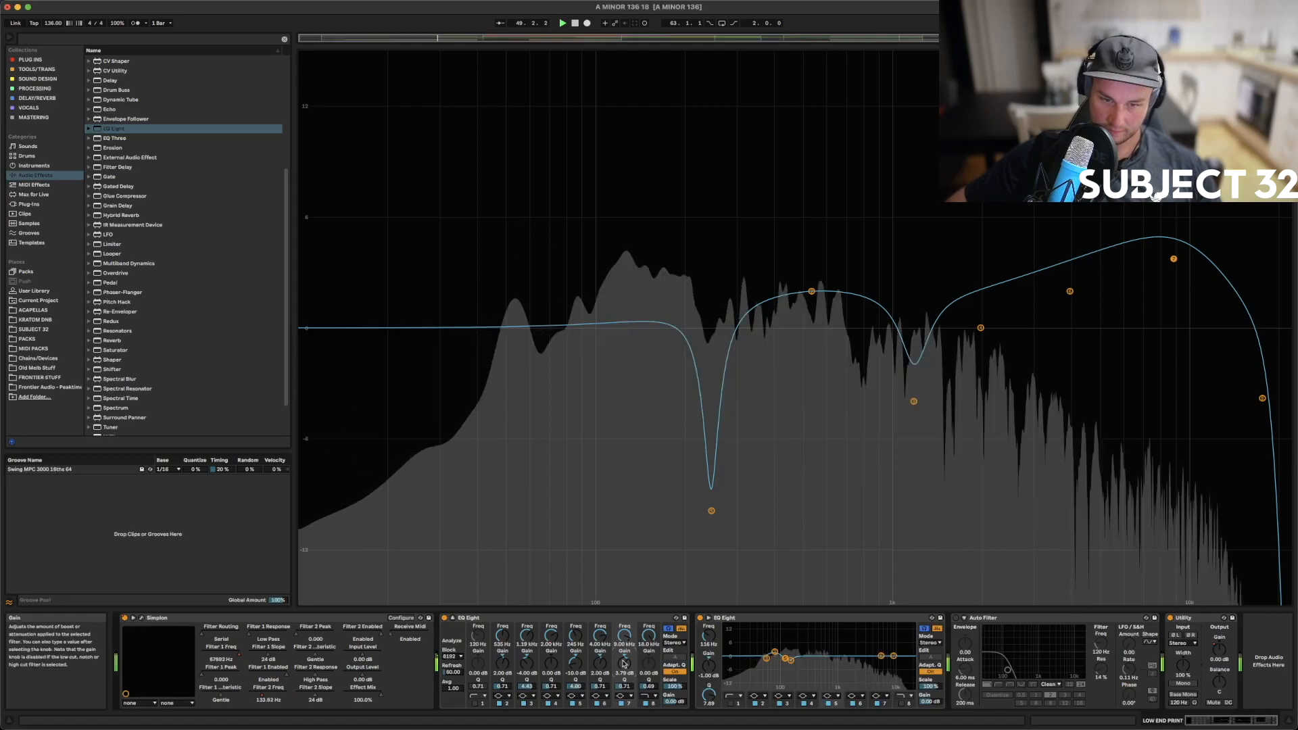
pyautogui.write('2')
pyautogui.press('Return')
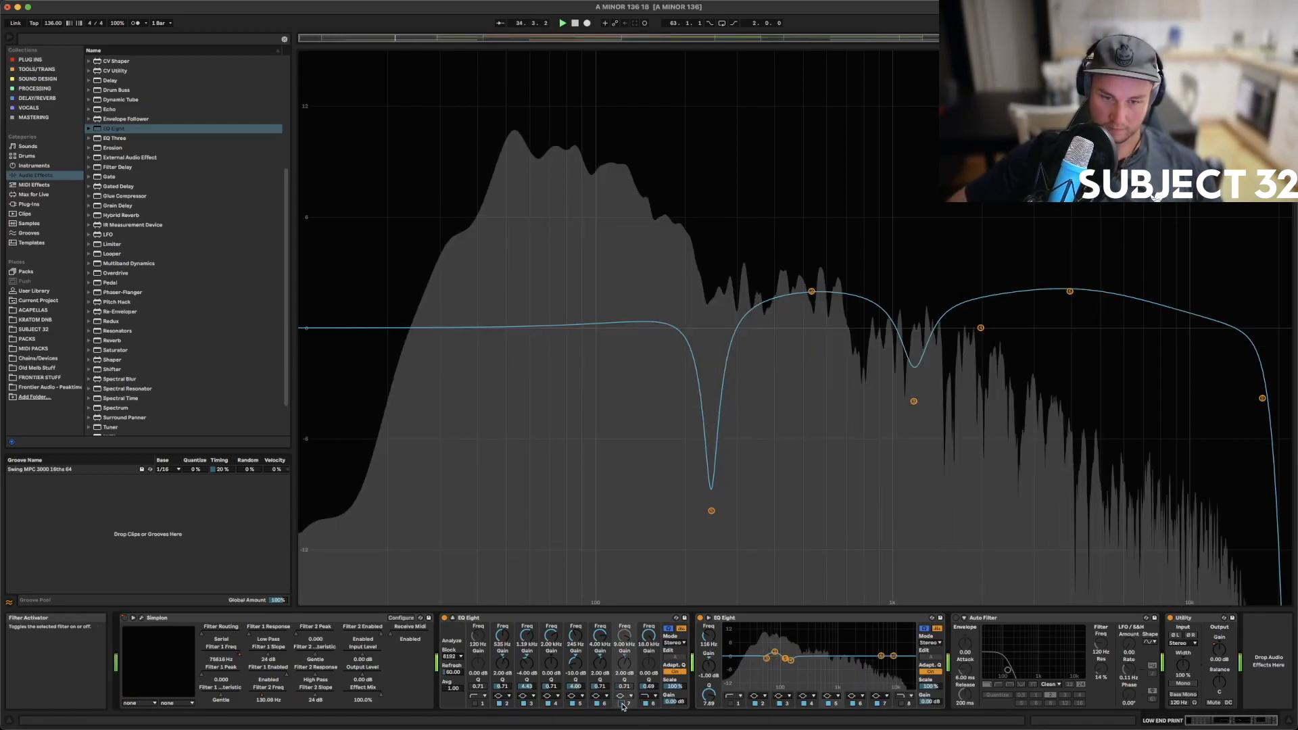
pyautogui.click(452, 618)
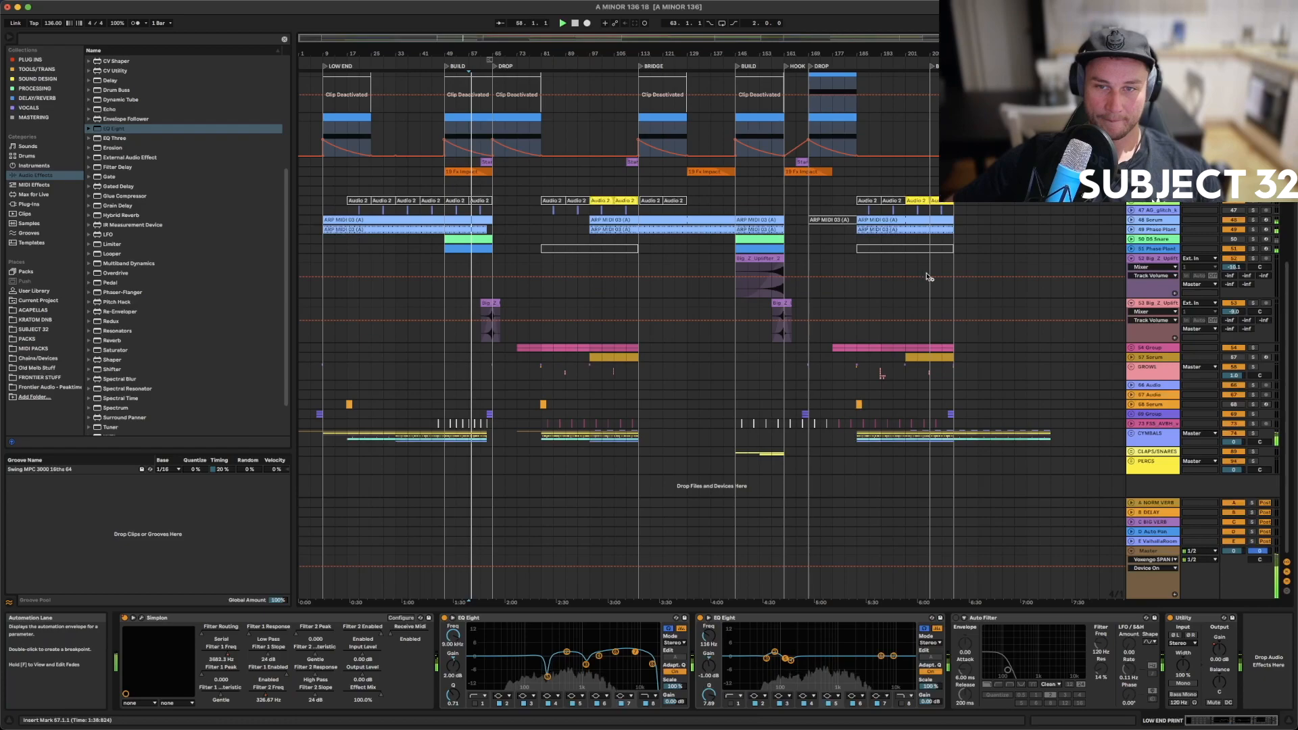
# Copy the Big_Z_Uplifter_3 clip from the second build to the first build at bar 49 and open its clip settings
pyautogui.moveTo(773, 258); pyautogui.dragTo(482, 258)
pyautogui.doubleClick(482, 258)
pyautogui.moveTo(128, 674); pyautogui.dragTo(128, 689)
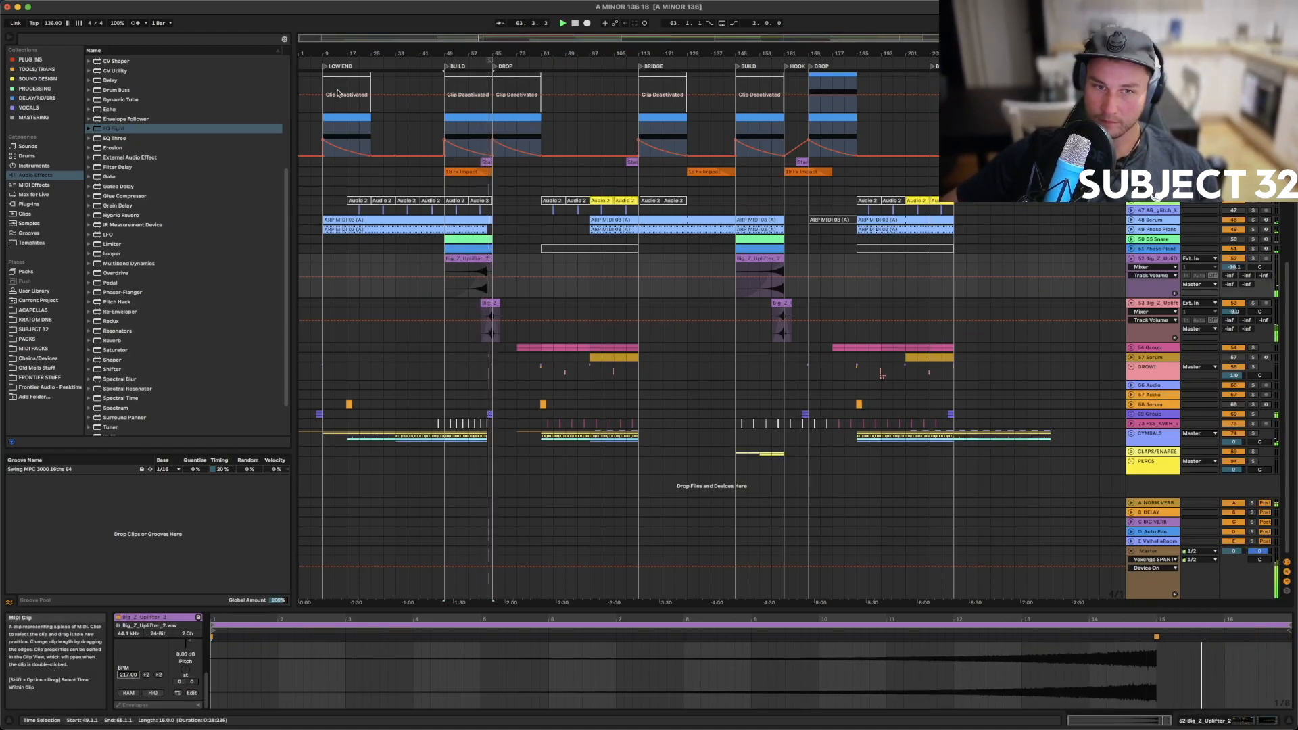
# Hide the automation and set the clip gain of the Big_Z_Uplifter_4 clip at the first drop to -4 dB
pyautogui.press('a')
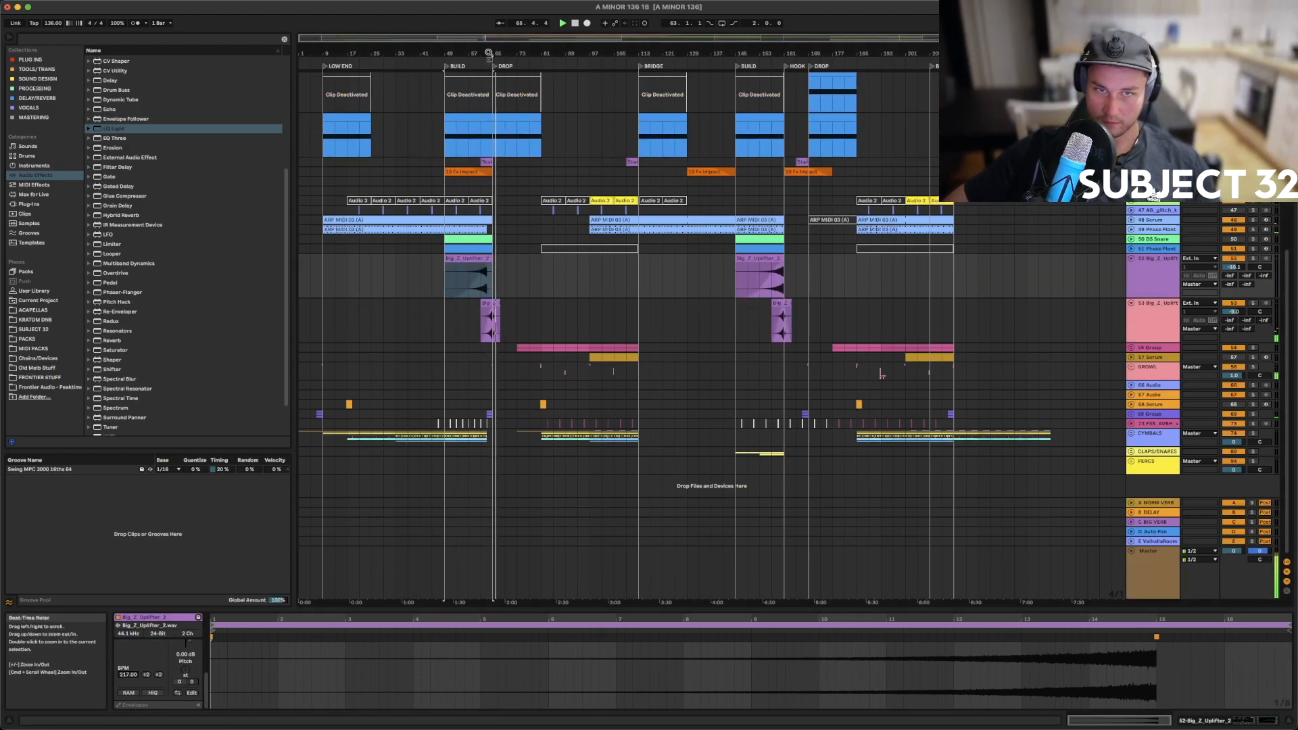
pyautogui.moveTo(490, 52); pyautogui.dragTo(484, 96)
pyautogui.click(498, 265)
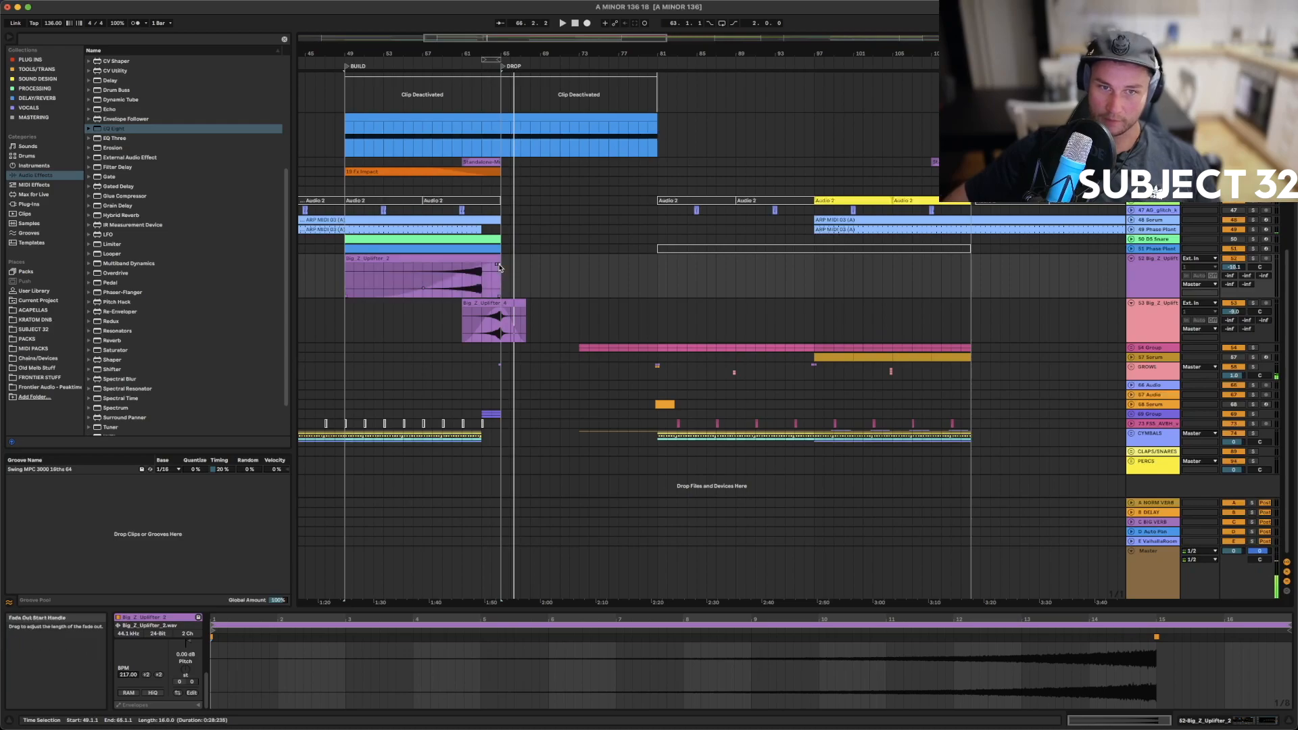
pyautogui.click(488, 312)
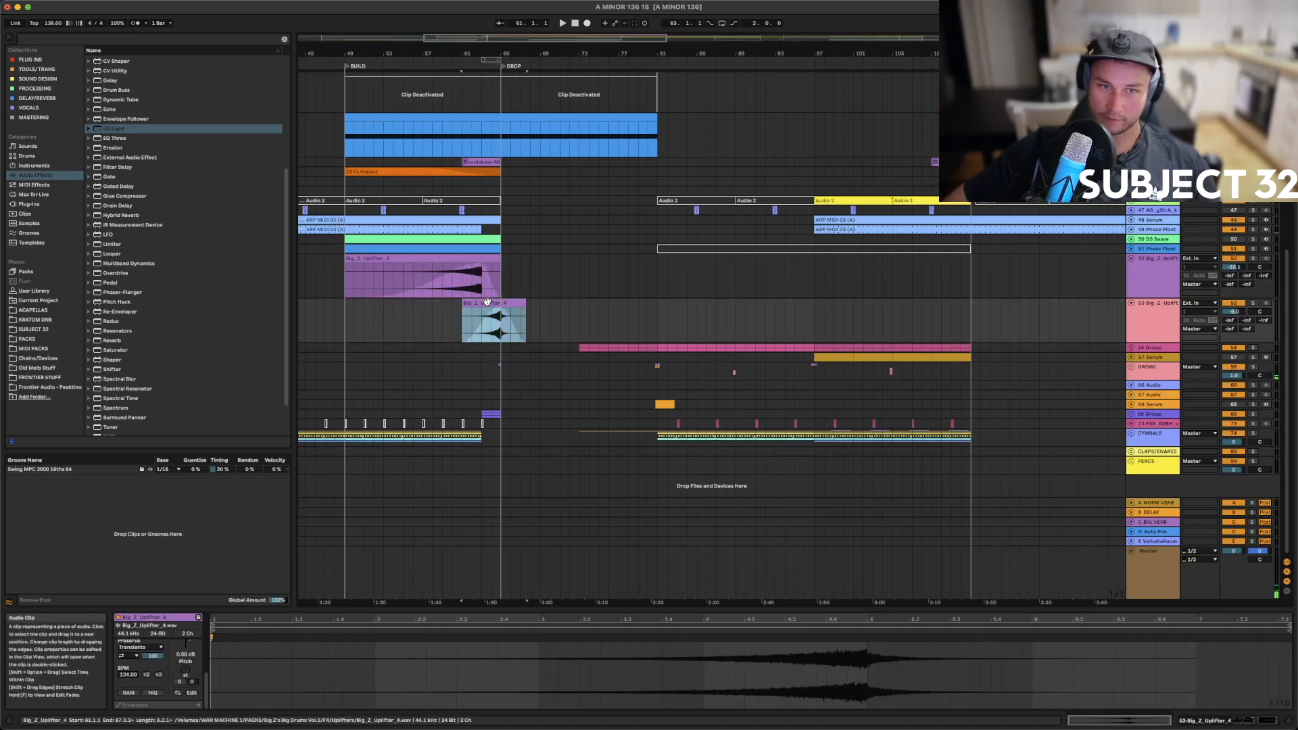
pyautogui.click(190, 646)
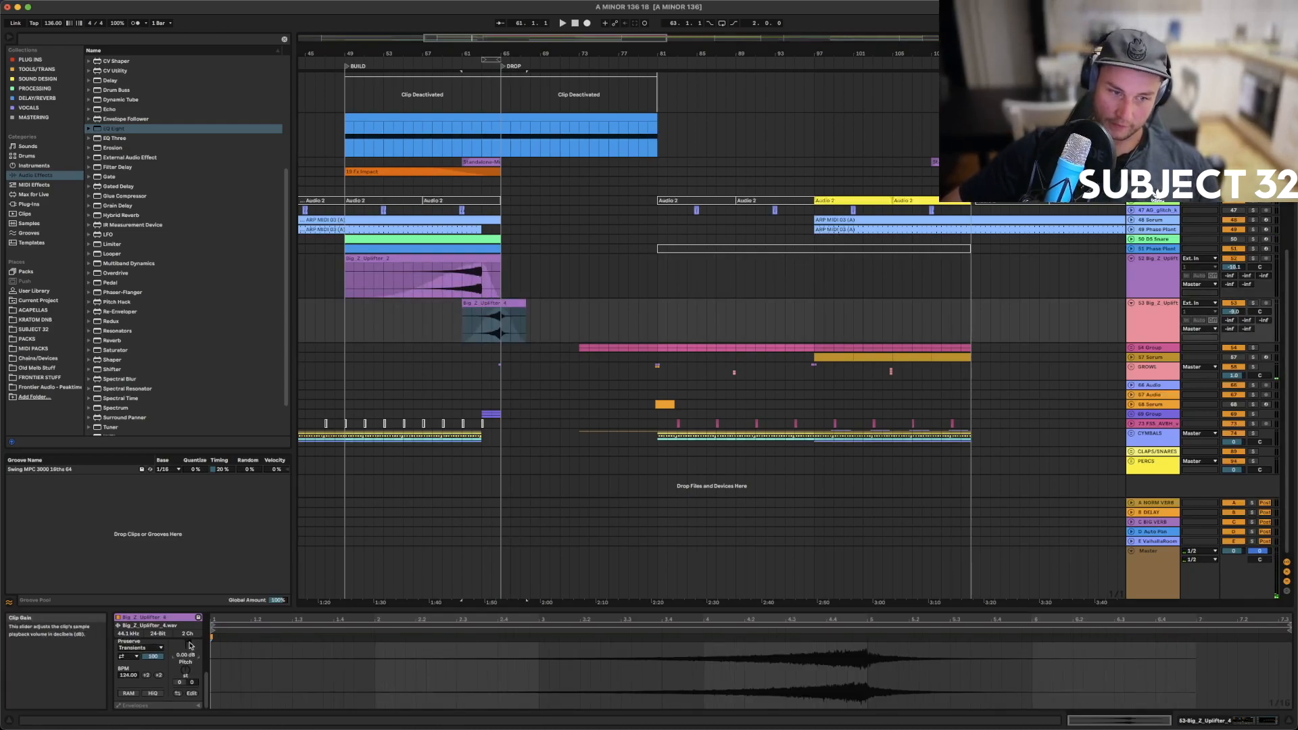
pyautogui.write('-4')
pyautogui.press('Return')
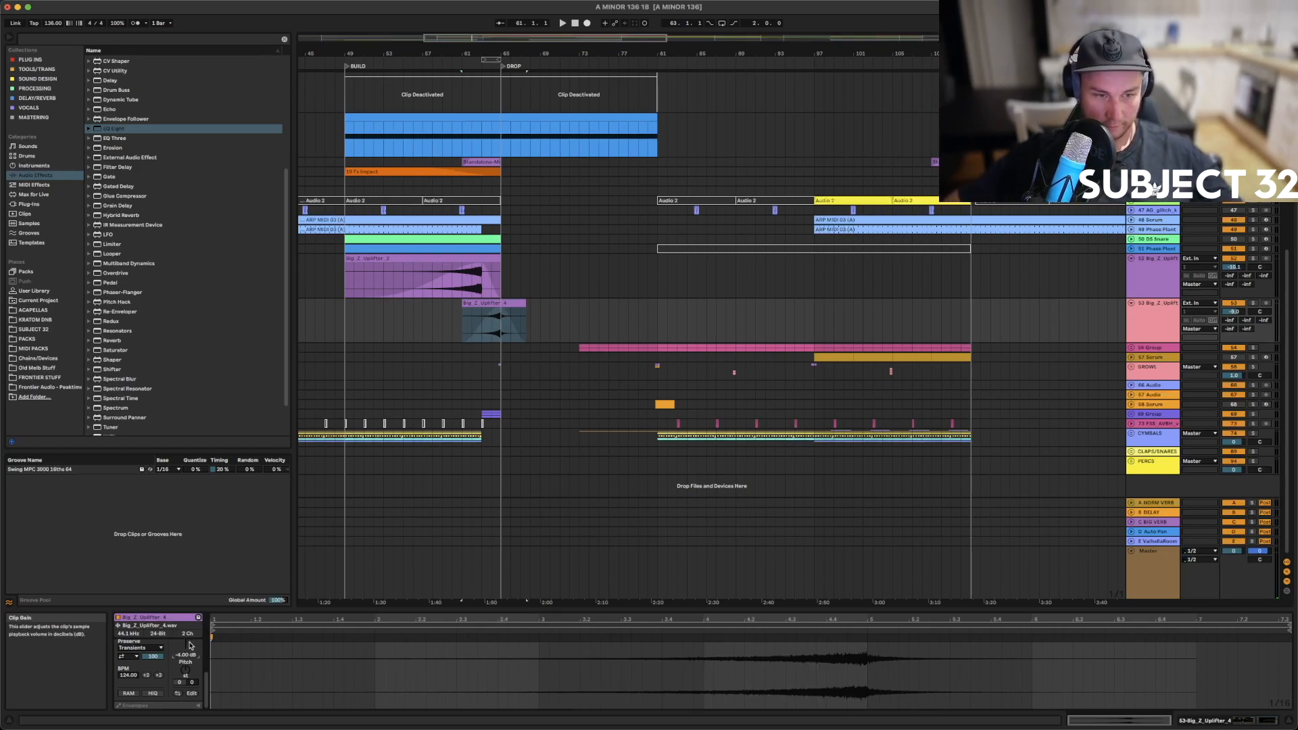
# Set the first-build Big_Z_Uplifter_3 clip's gain to -4 dB and its track volume to -10.0 dB
pyautogui.click(457, 260)
pyautogui.click(191, 646)
pyautogui.write('-4')
pyautogui.press('Return')
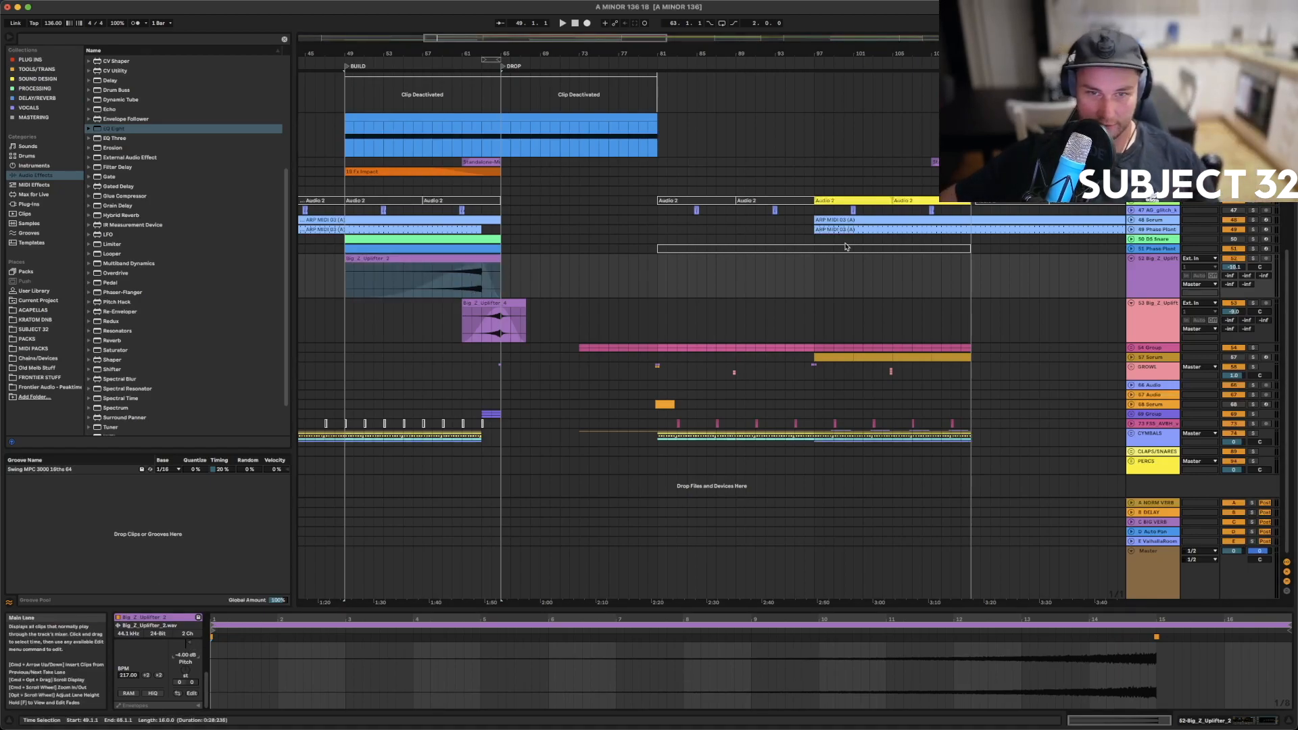
pyautogui.moveTo(1233, 267); pyautogui.dragTo(1233, 266)
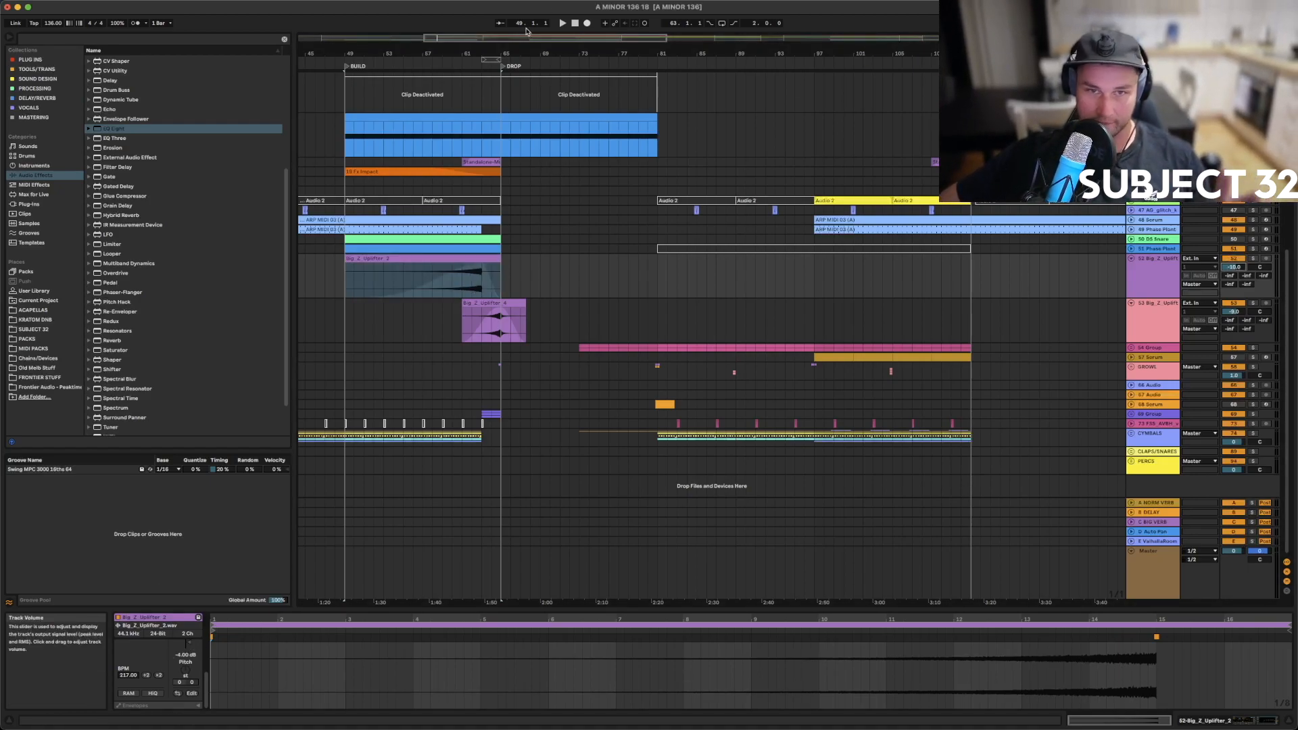
# Play through the first build and add a Delay after the EQ Eight on the Big_Z_Uplifter_4 track
pyautogui.moveTo(570, 50); pyautogui.dragTo(569, 14)
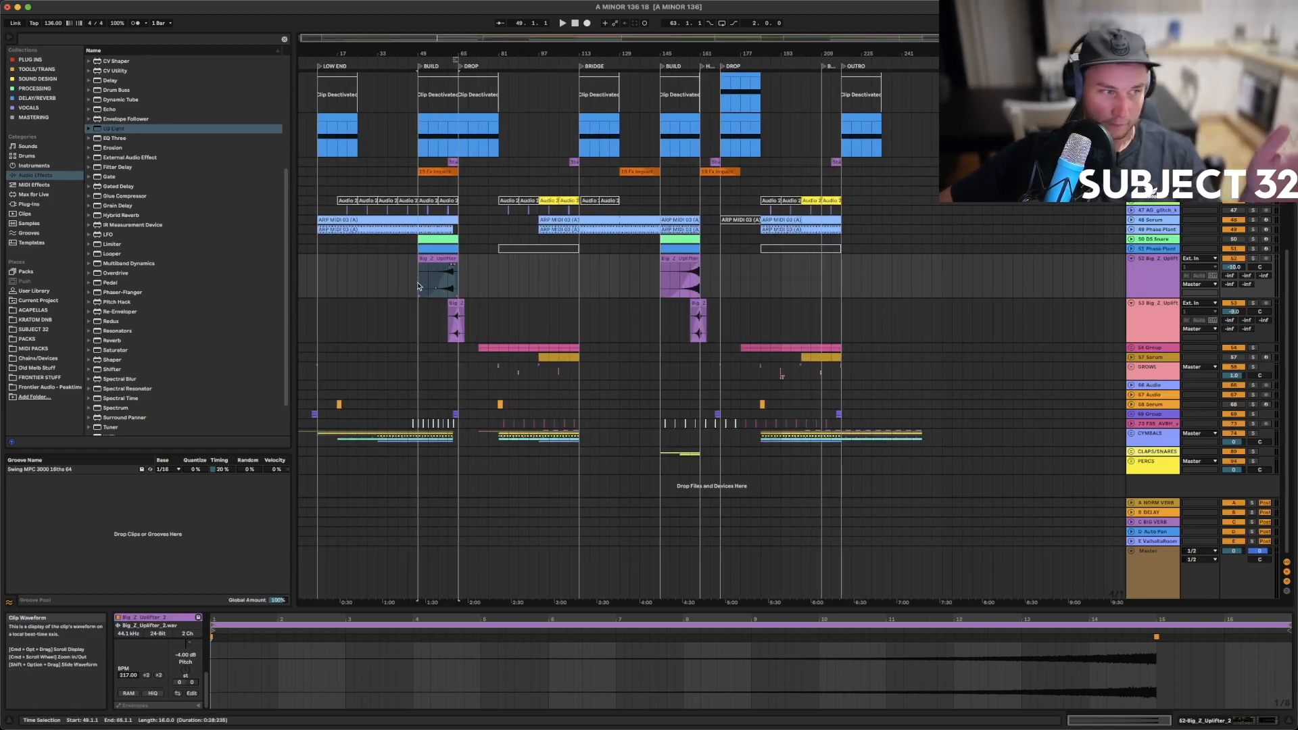
pyautogui.click(440, 298)
pyautogui.press('space')
pyautogui.click(449, 293)
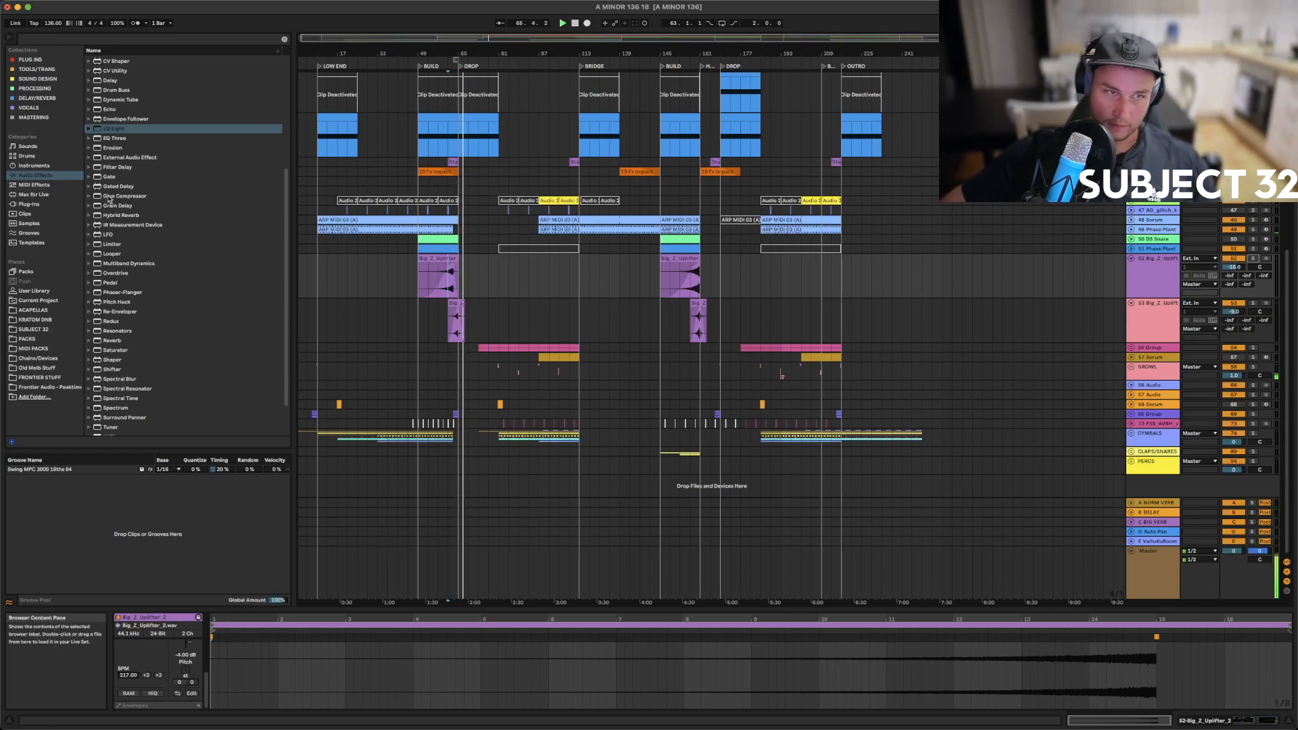
pyautogui.scroll(4, 132, 124)
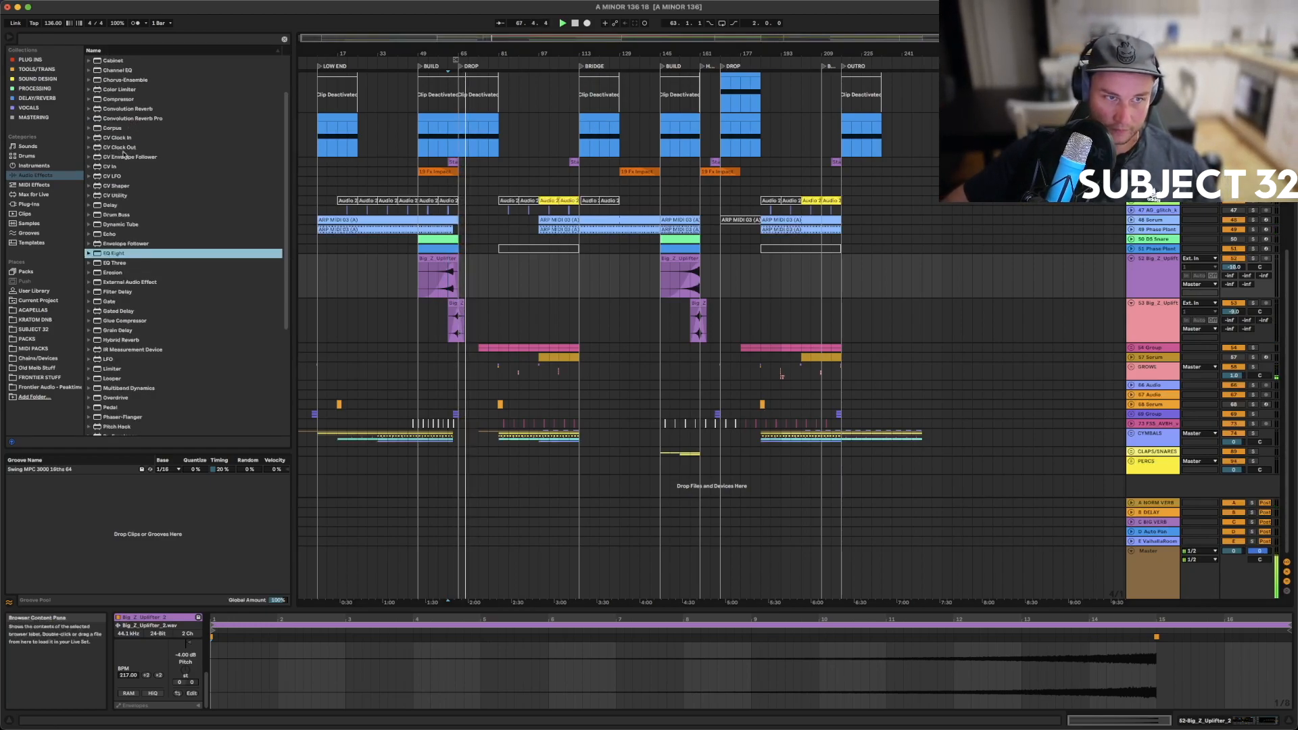
pyautogui.click(112, 205)
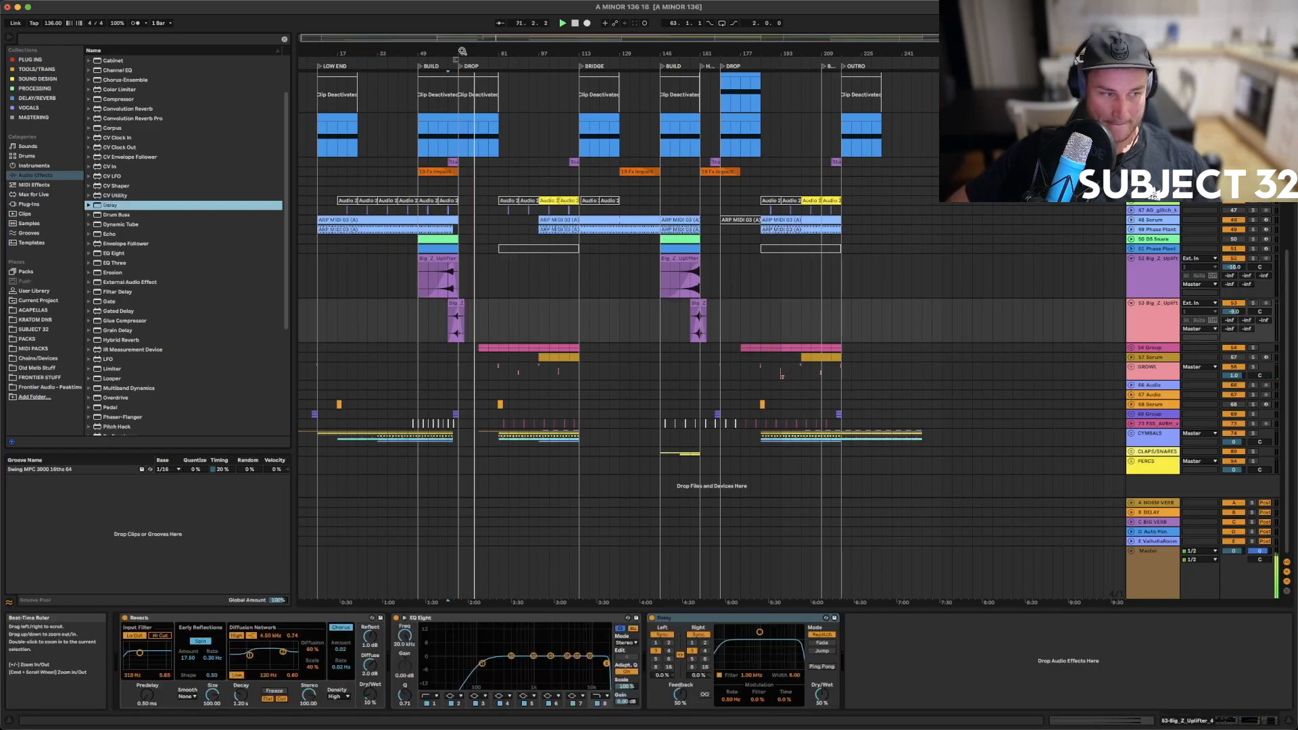
# Solo the Big_Z_Uplifter_4 track, play it from bar 64 with automation shown, and enable Ping Pong on its Delay
pyautogui.moveTo(462, 50); pyautogui.dragTo(461, 159)
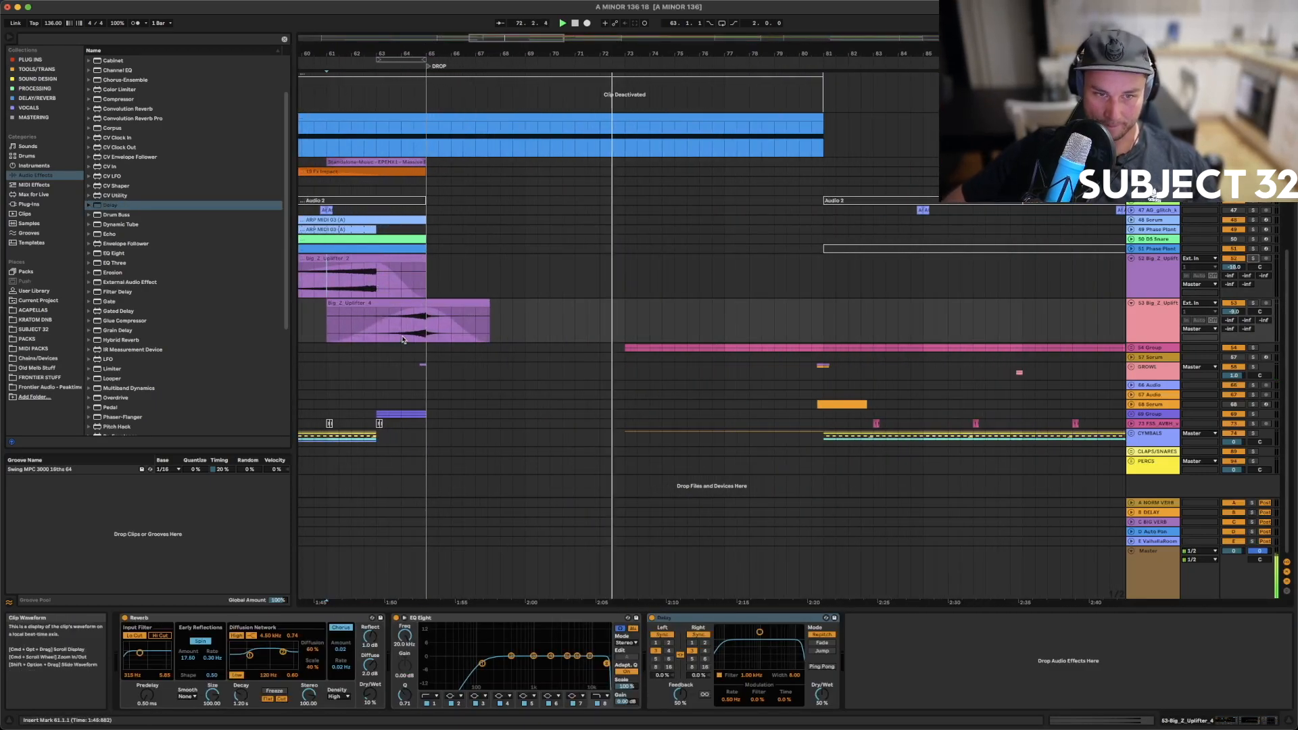
pyautogui.click(402, 339)
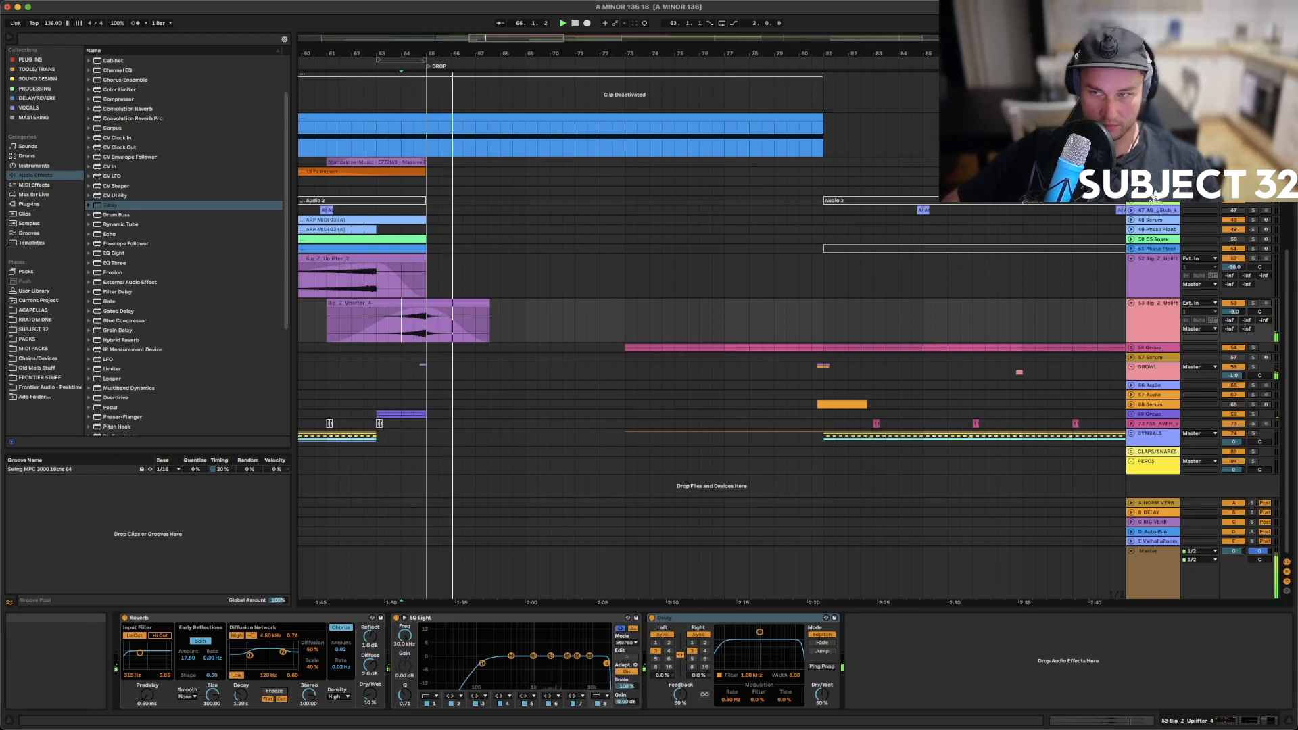
pyautogui.press('s')
pyautogui.press('space')
pyautogui.press('space')
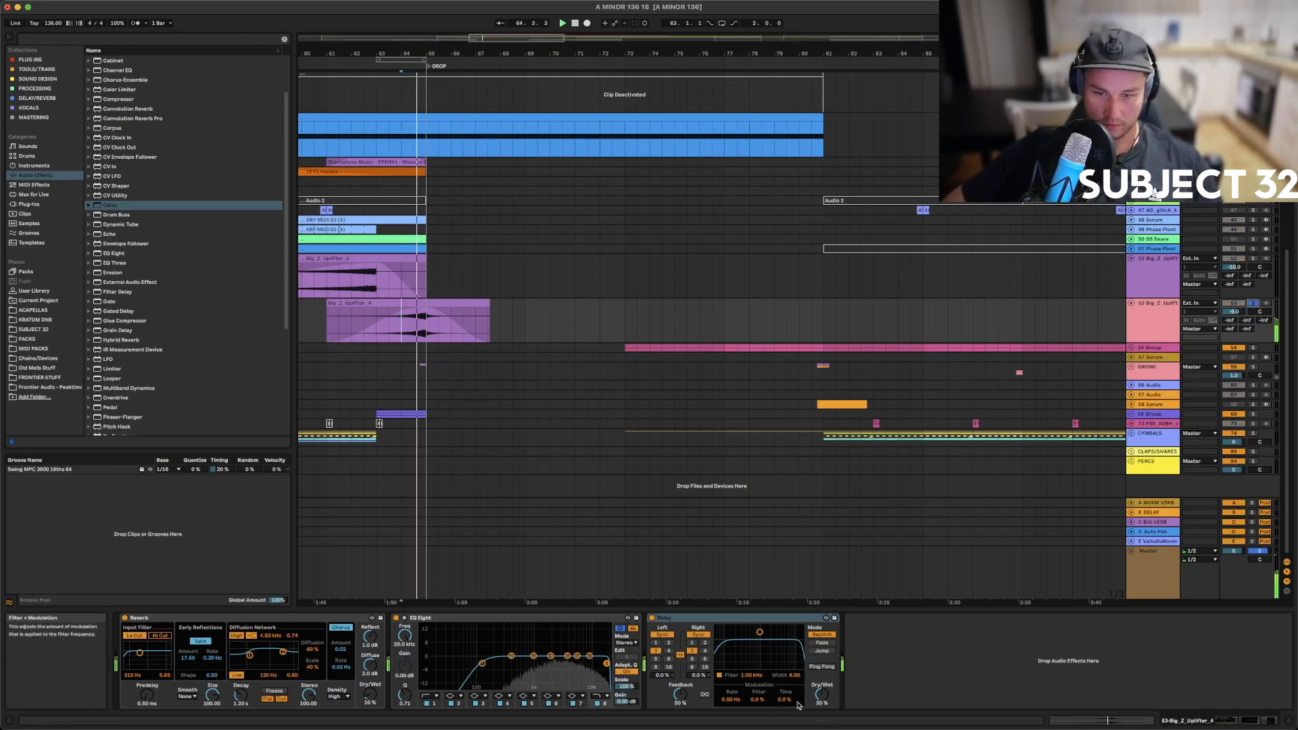
pyautogui.press('a')
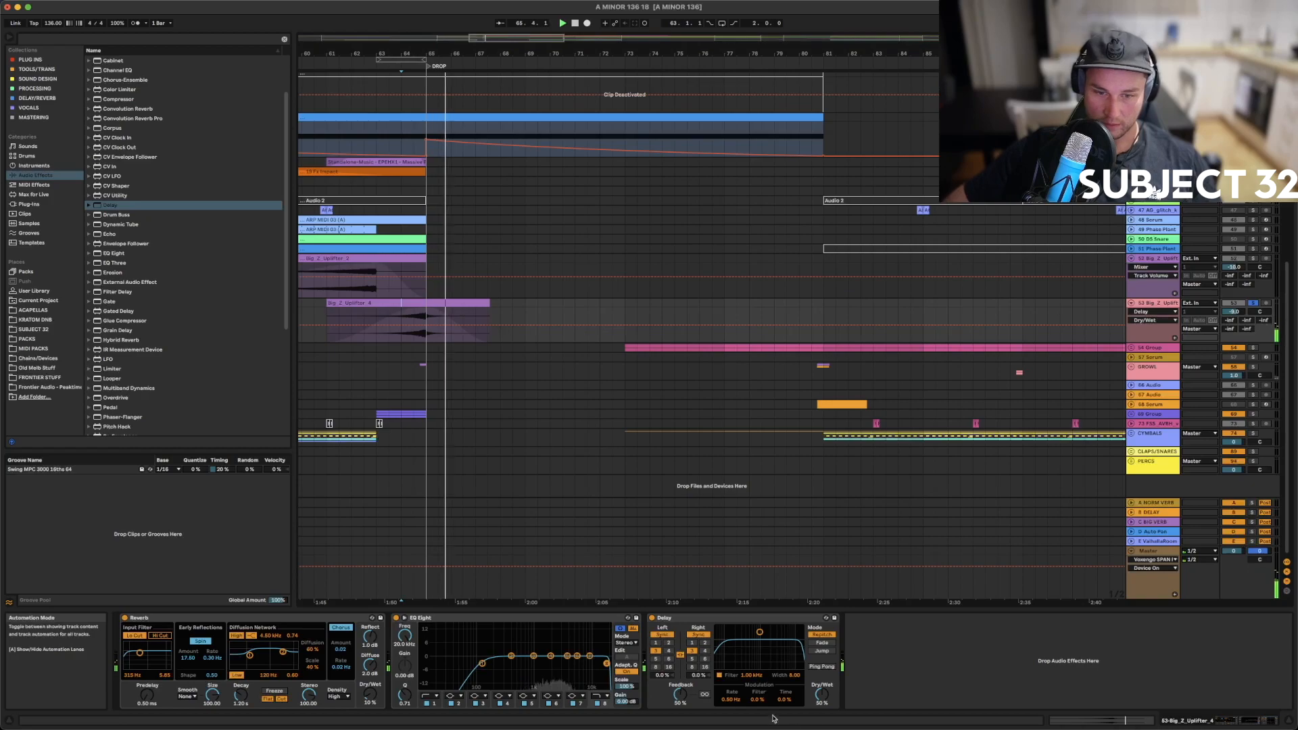
pyautogui.press('space')
pyautogui.press('space')
pyautogui.click(823, 667)
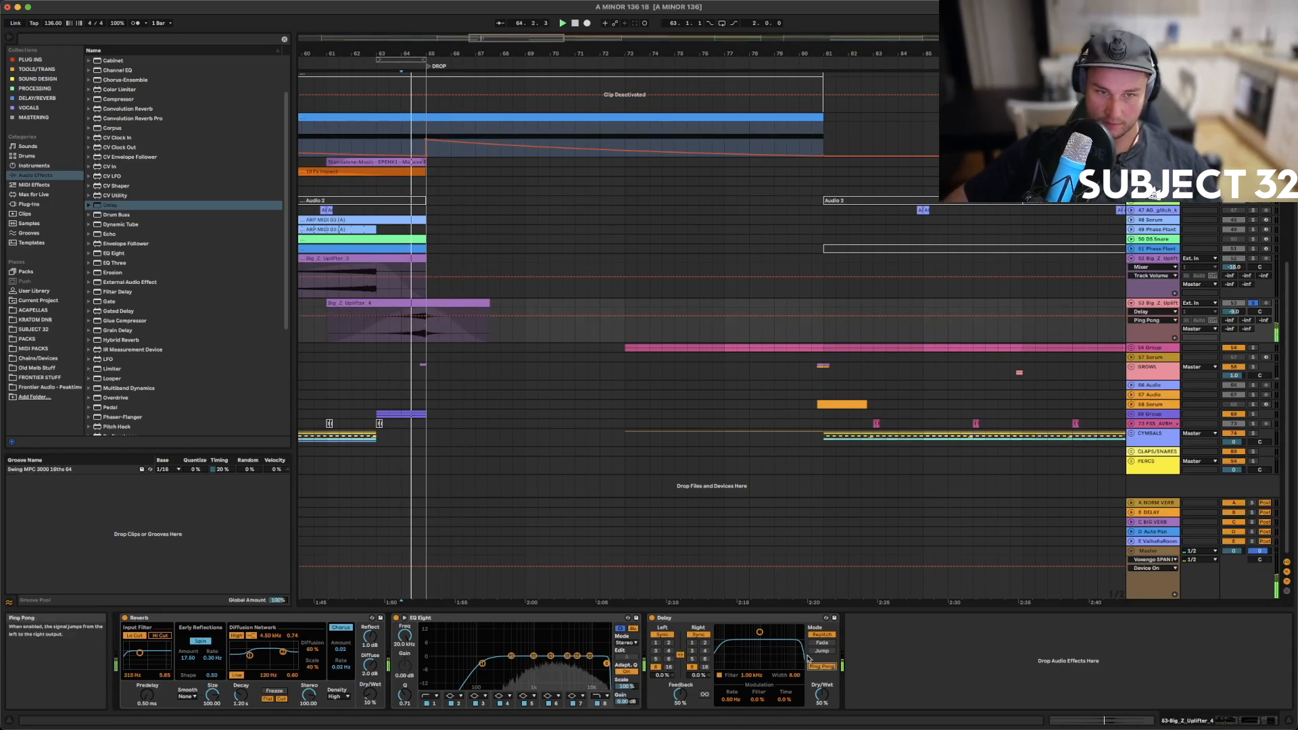
# Automate the Delay's Dry/Wet to ramp from its minimum at bar 64 up to 50% at the first drop, and play it back
pyautogui.click(822, 695)
pyautogui.click(424, 326)
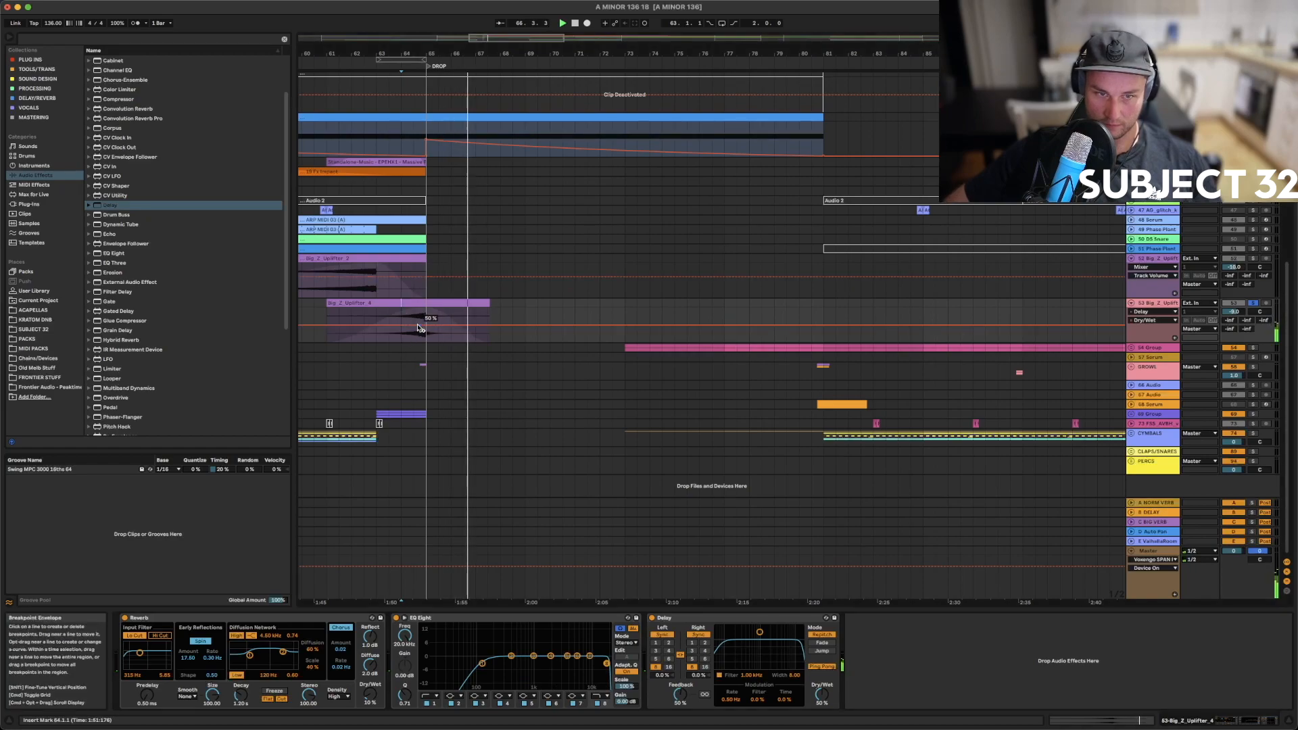
pyautogui.moveTo(401, 325); pyautogui.dragTo(400, 342)
pyautogui.press('space')
pyautogui.press('space')
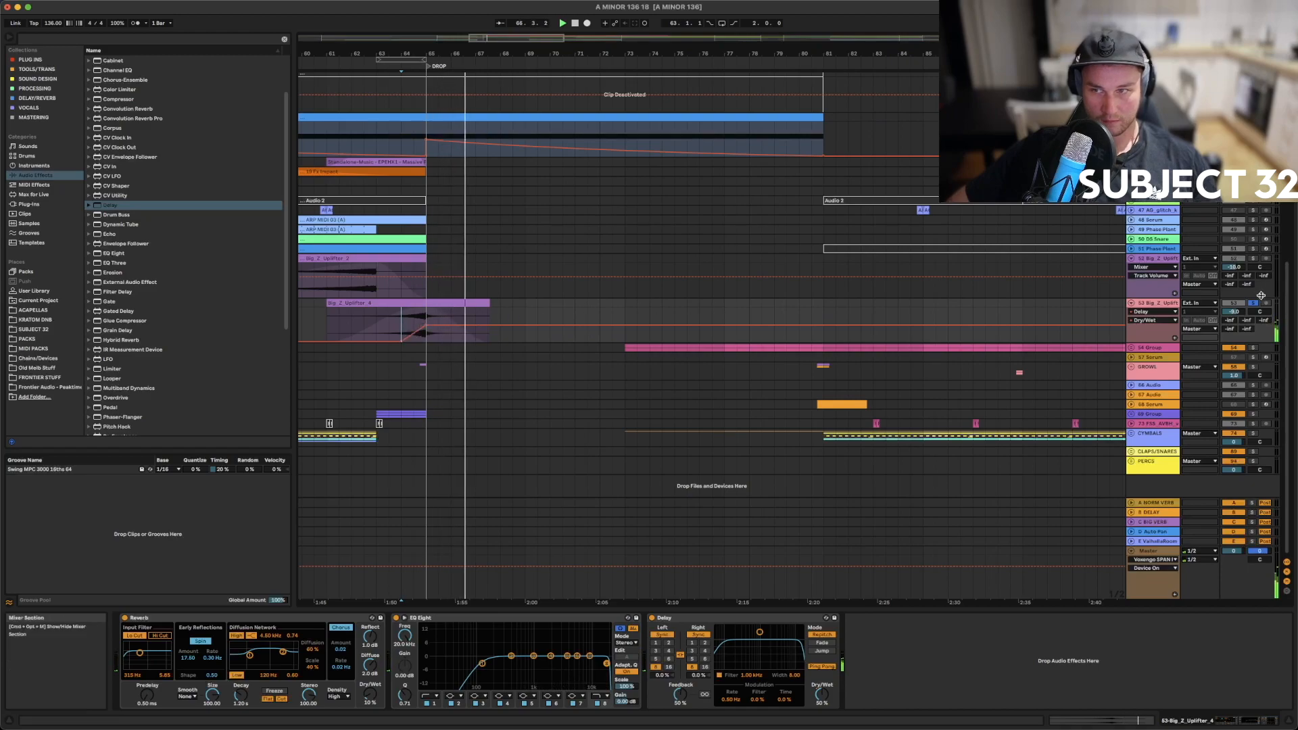
# Add a Delay Dry/Wet ramp to the second-build Big_Z_Uplifter_4 clip from bar 157, levelling at 20%, and set the Delay's feedback to 40%
pyautogui.moveTo(405, 62); pyautogui.dragTo(519, 59)
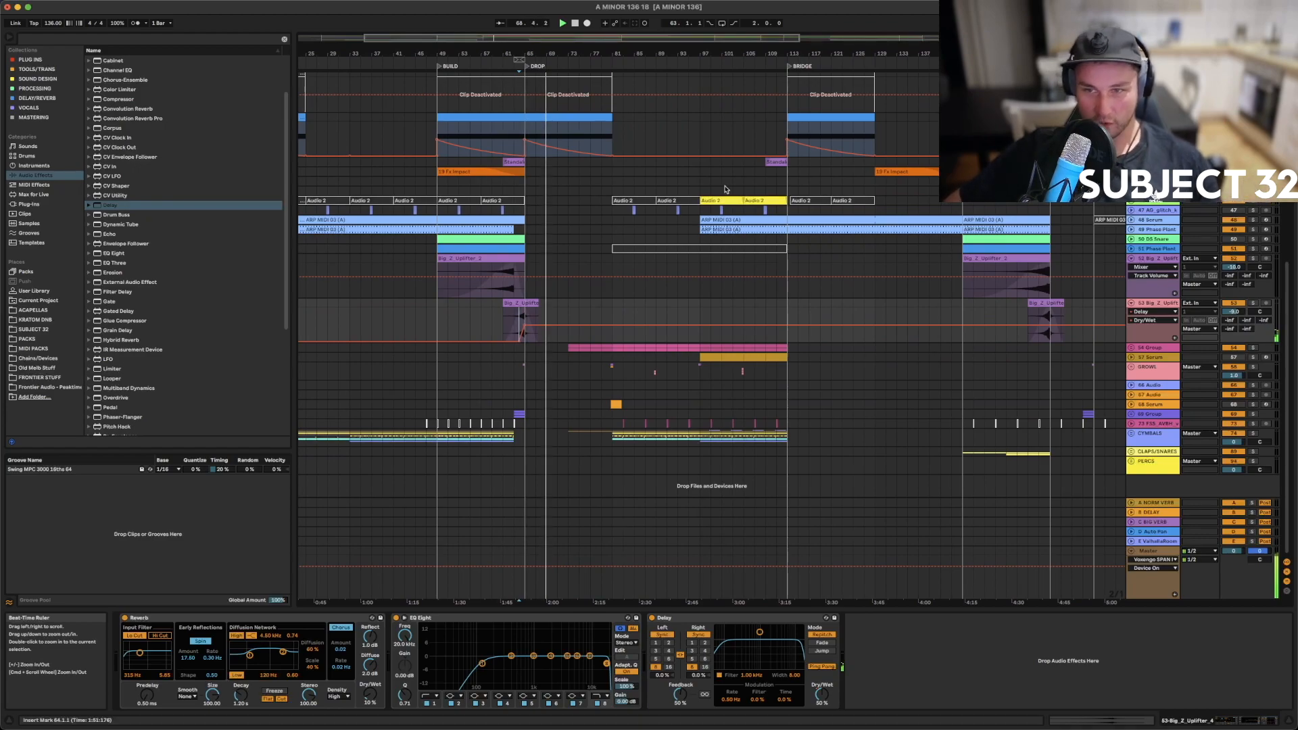
pyautogui.click(518, 324)
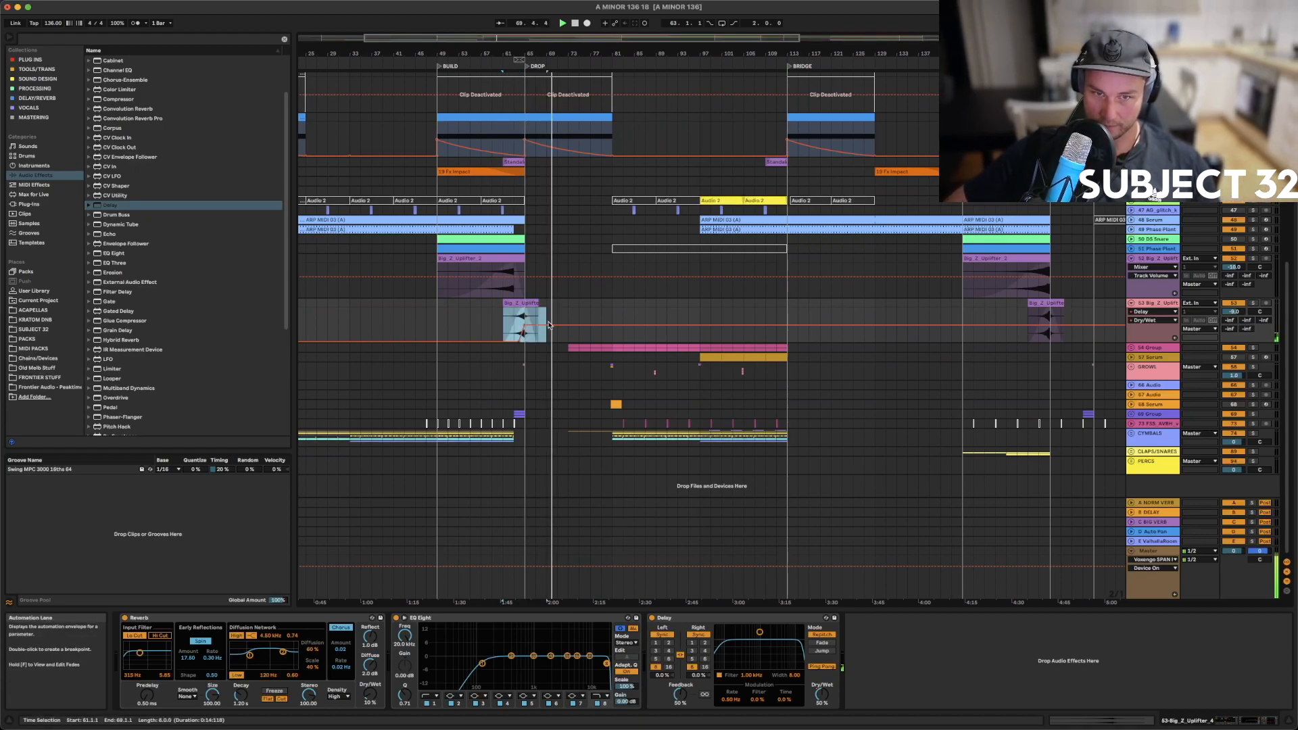
pyautogui.click(1028, 316)
pyautogui.press('space')
pyautogui.press('space')
pyautogui.moveTo(1044, 324); pyautogui.dragTo(1044, 333)
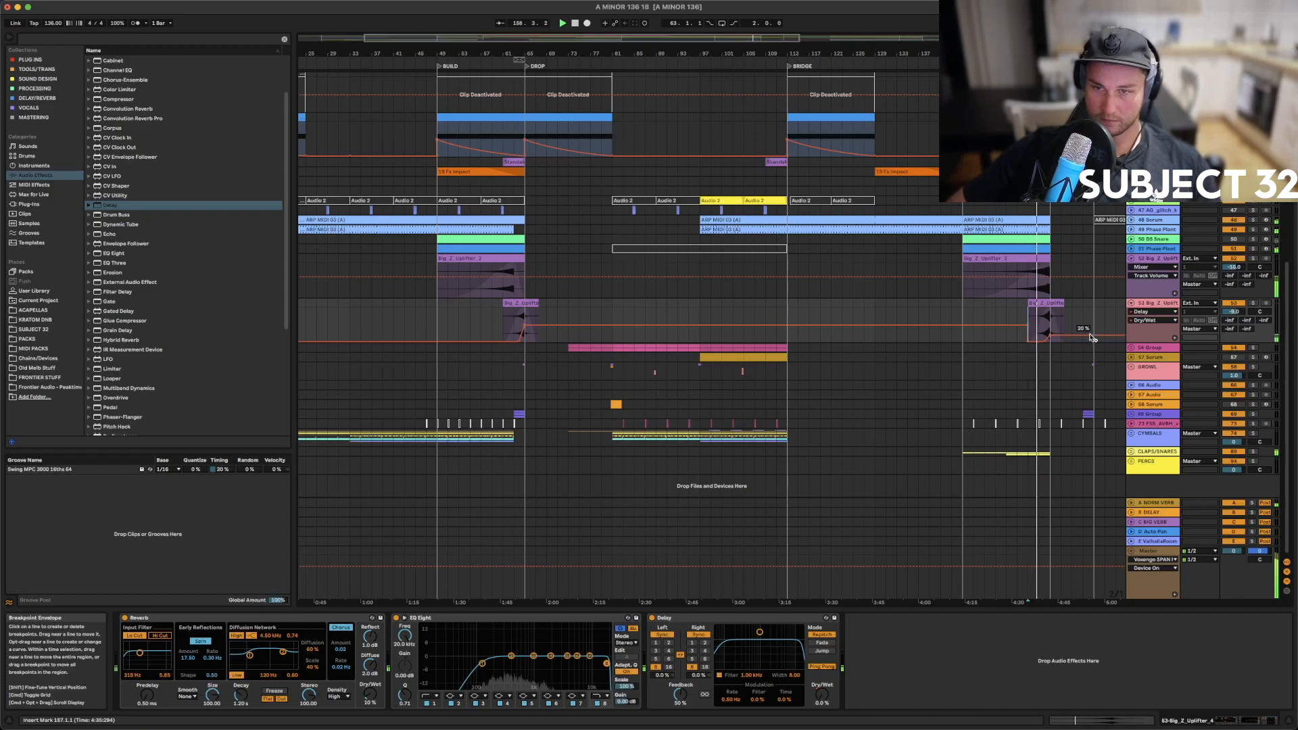
pyautogui.moveTo(680, 694); pyautogui.dragTo(679, 699)
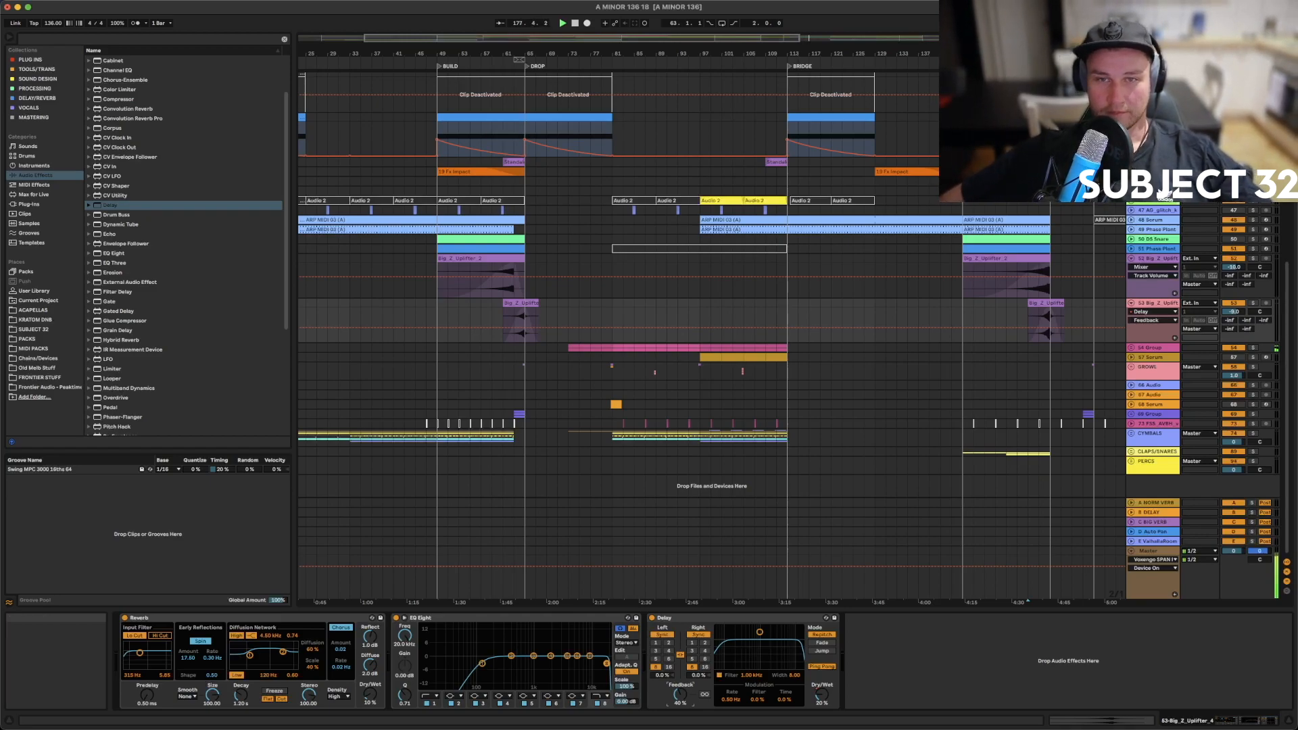
# Unfold the 2nd drop LEADs group and show the SUSS macro automation of the ADRKT_WTTB2_Synth_Fog track 35
pyautogui.click(810, 38)
pyautogui.scroll(-5, 787, 371)
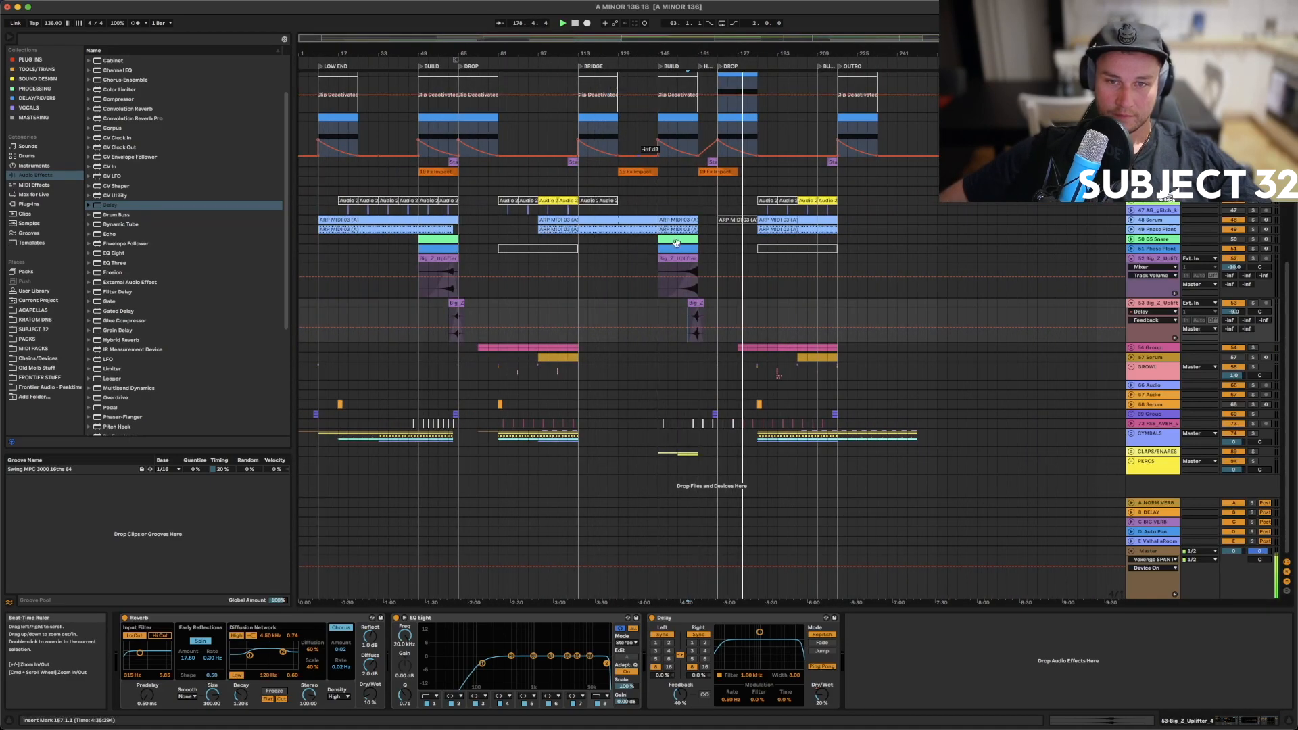
pyautogui.scroll(10, 750, 357)
pyautogui.scroll(-8, 904, 281)
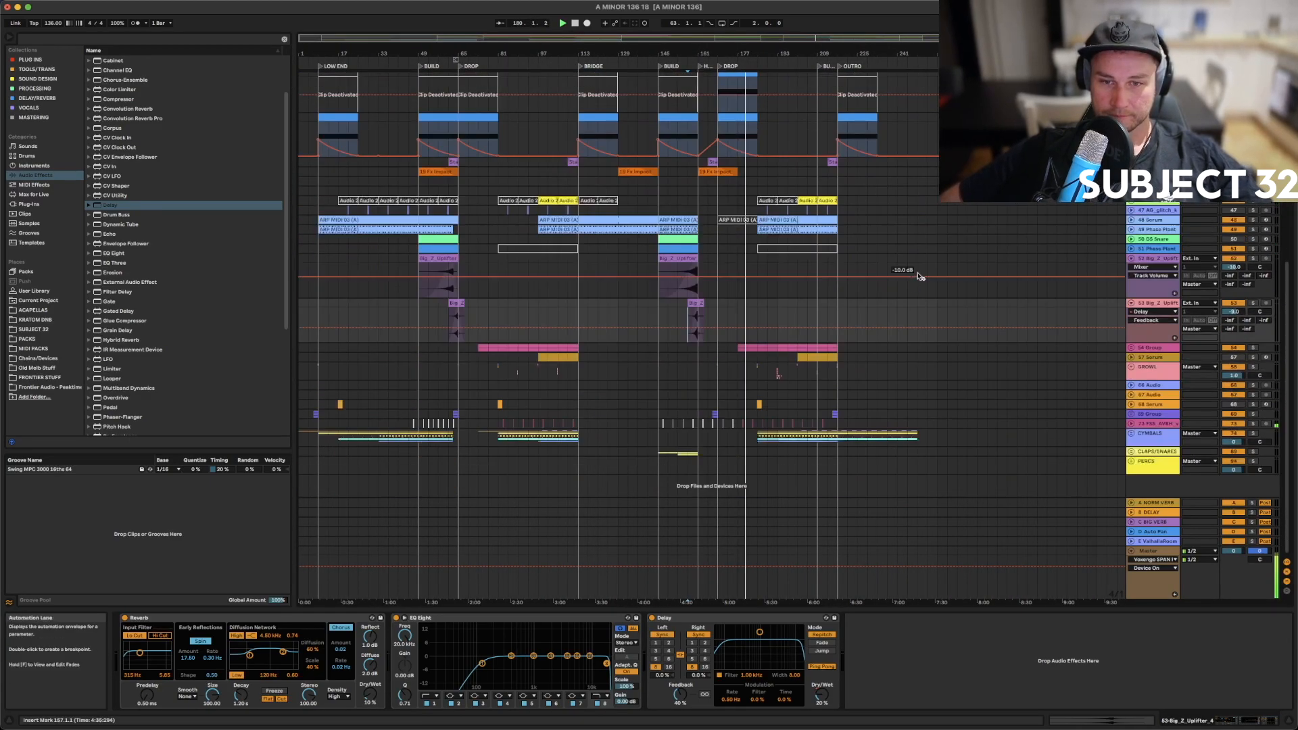
pyautogui.scroll(7, 921, 265)
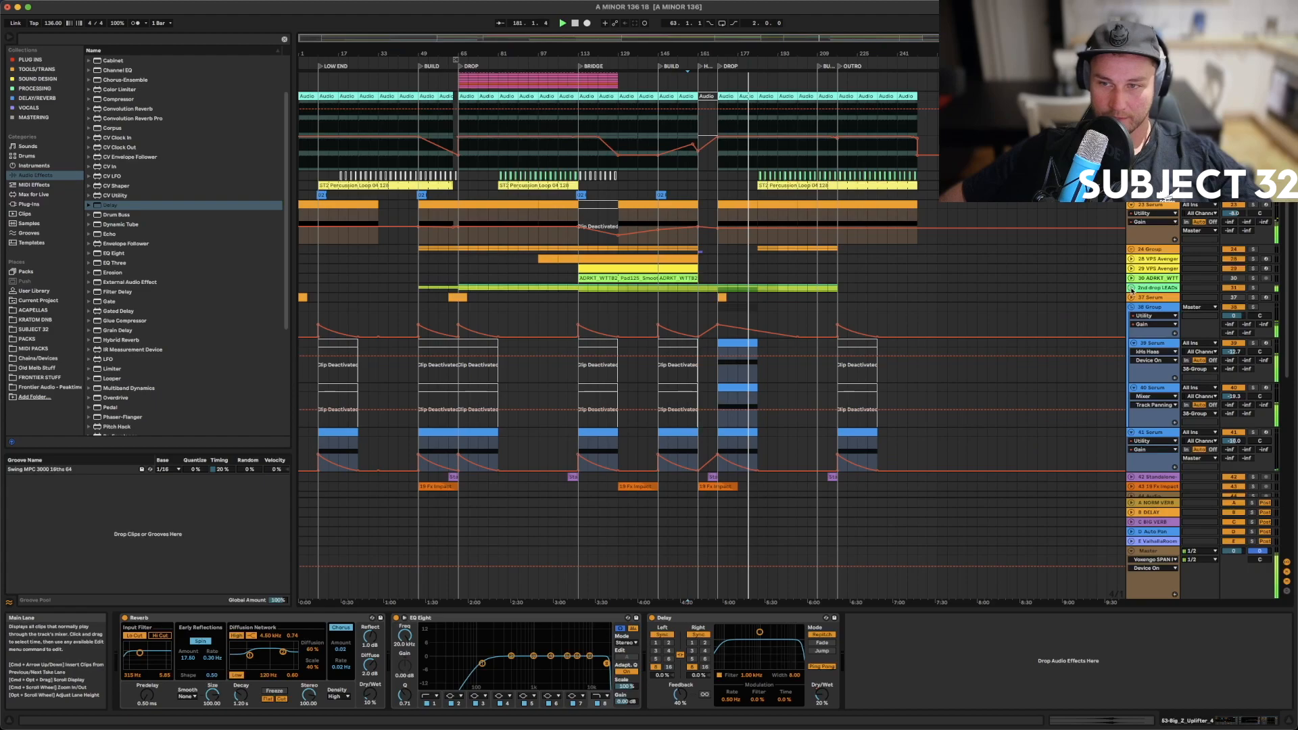
pyautogui.click(1131, 288)
pyautogui.scroll(-3, 1098, 316)
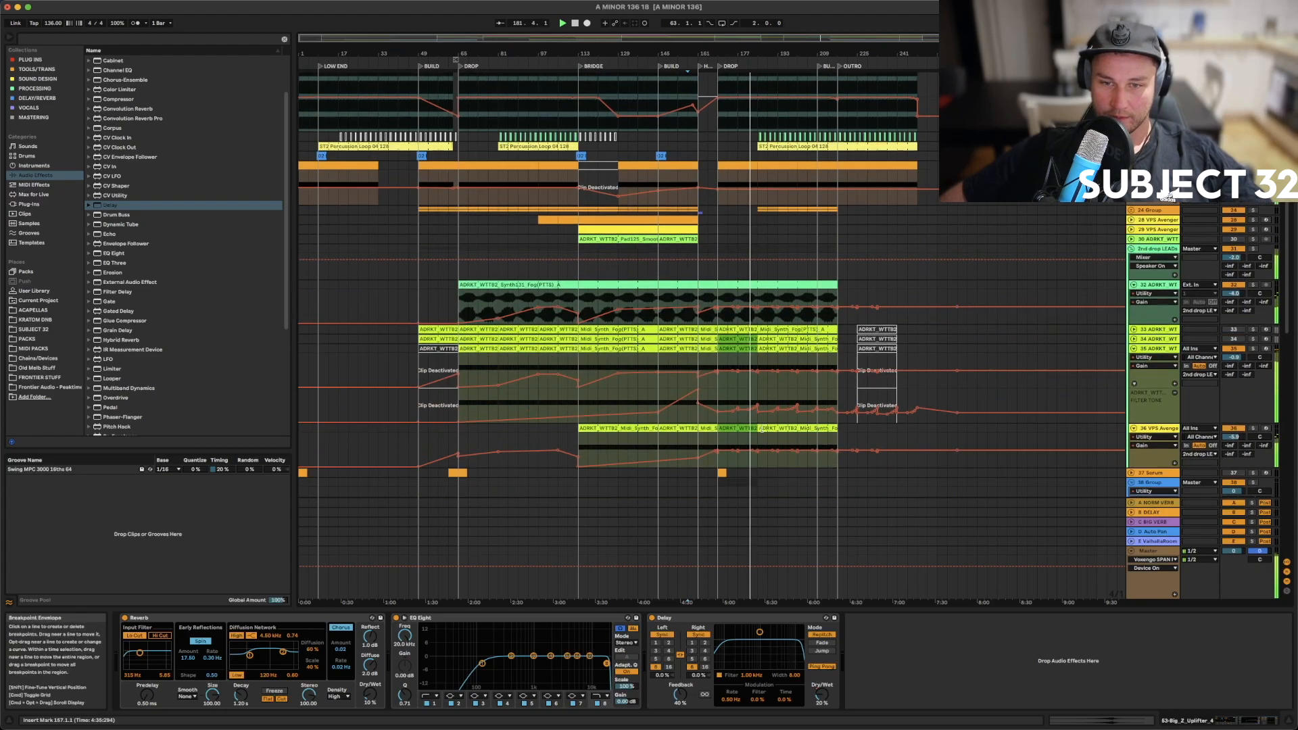
pyautogui.click(1144, 362)
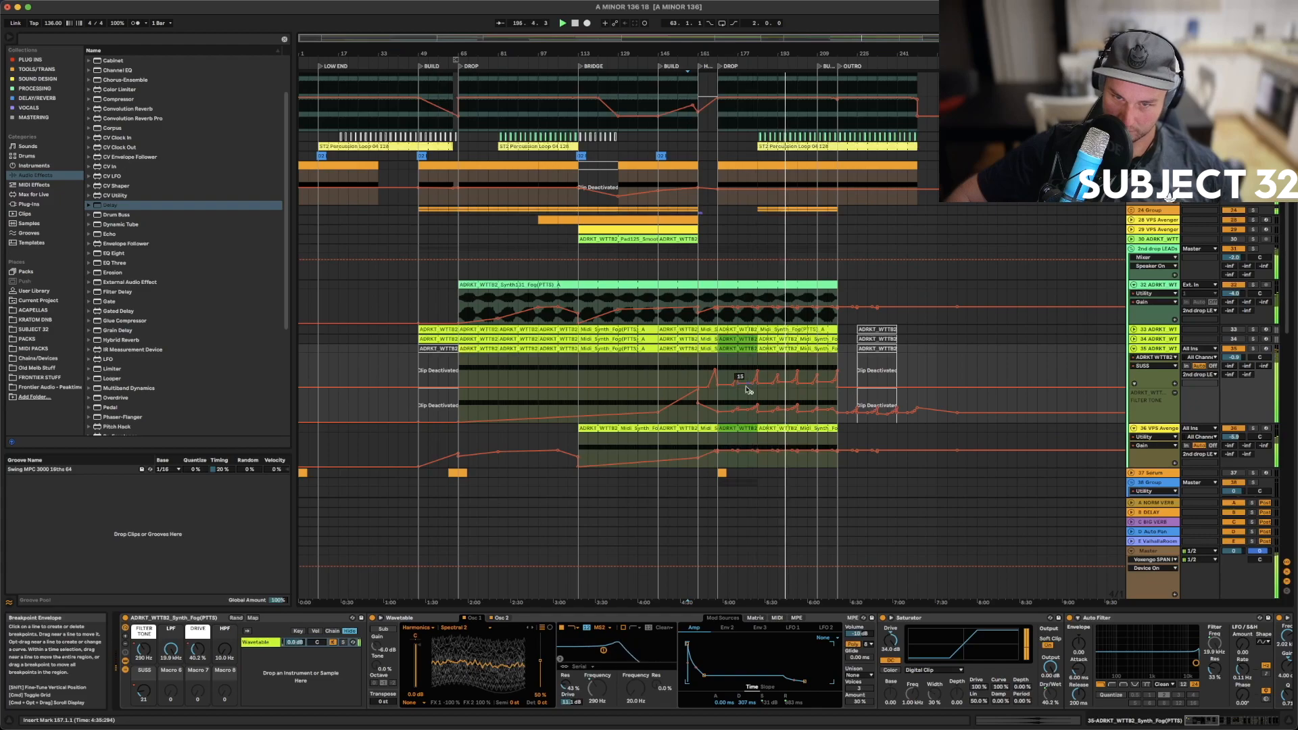
# Play from the second drop at bar 169 and lower the SUSS automation between its first peaks to 13
pyautogui.click(719, 369)
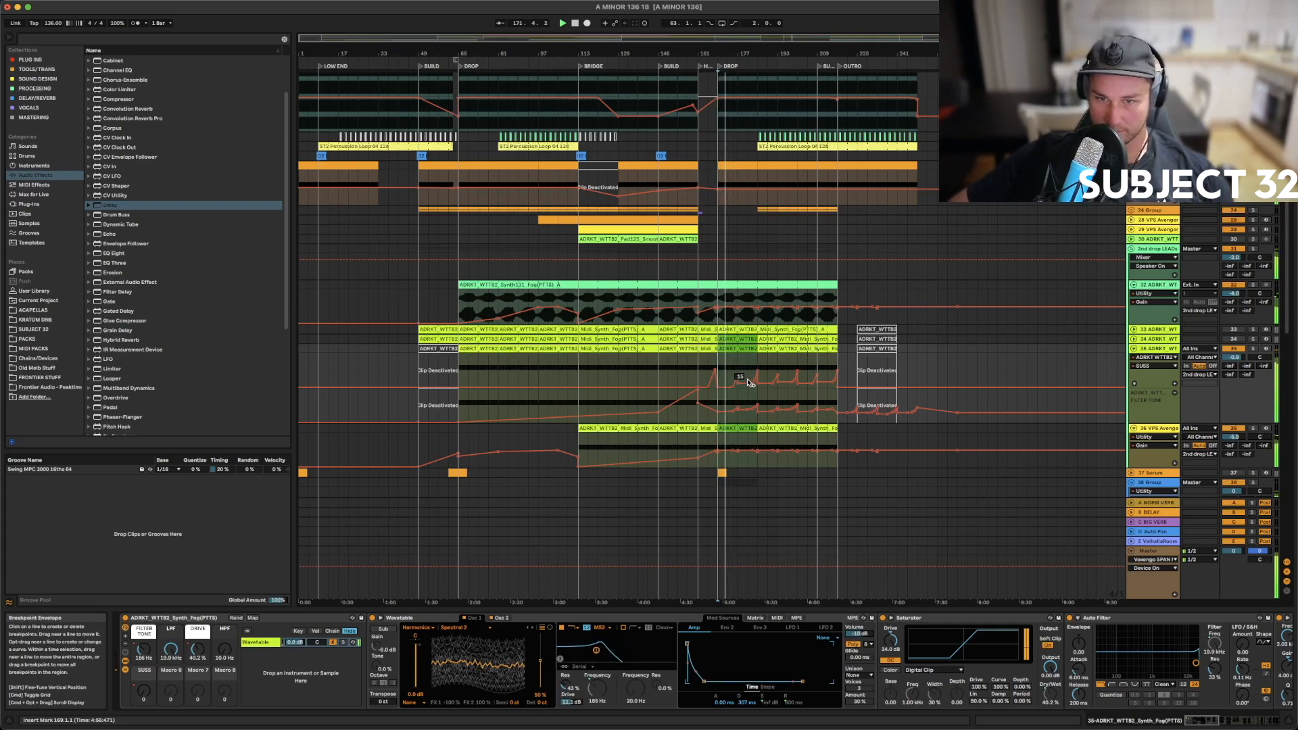
pyautogui.moveTo(747, 378); pyautogui.dragTo(746, 380)
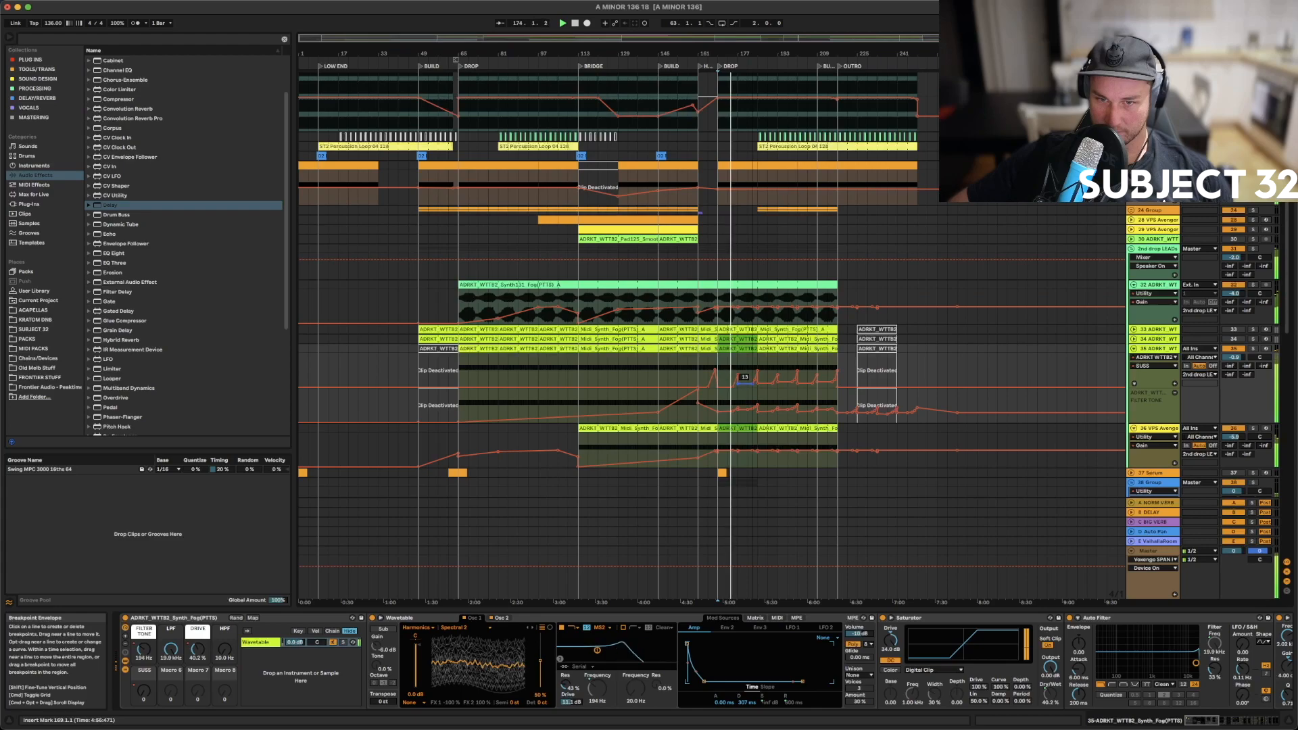
pyautogui.hscroll(10, 520, 700)
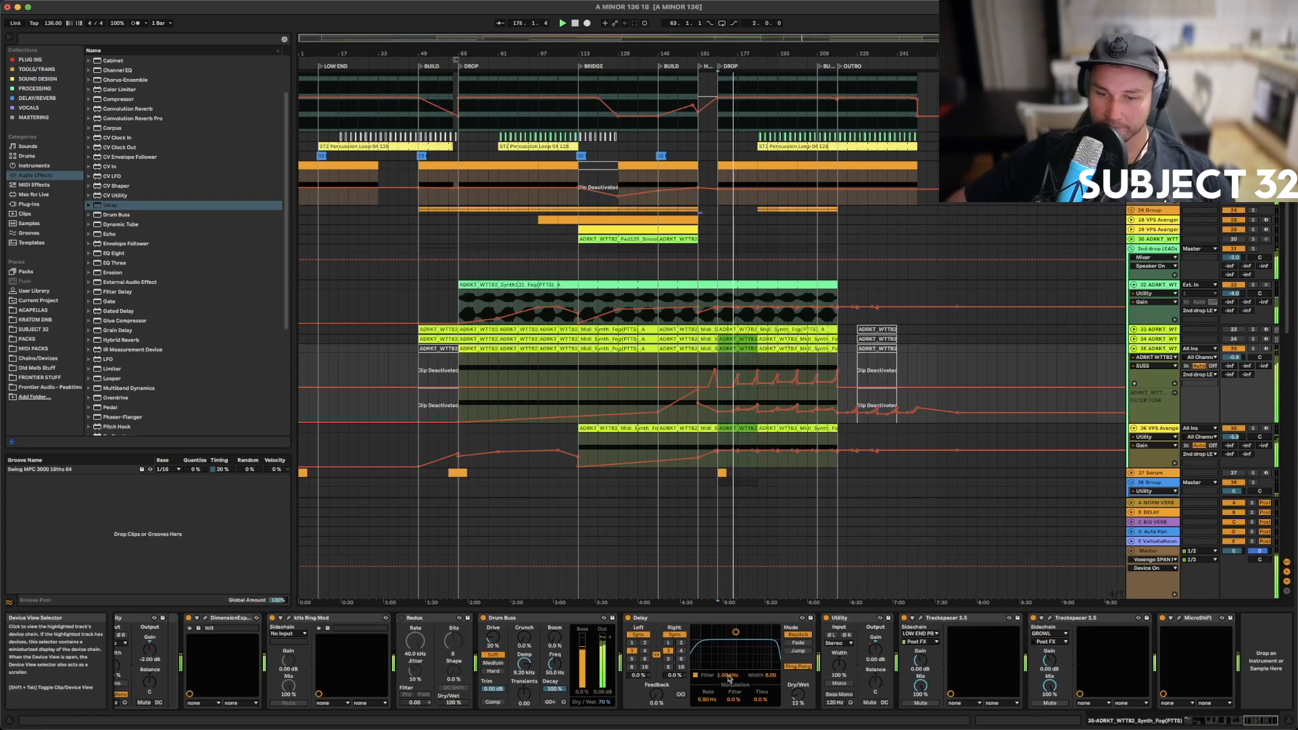
# Compare track 35 with the Delay off and on, and collapse its Saturator, Auto Filter, EQ Eight and Echo devices
pyautogui.click(628, 619)
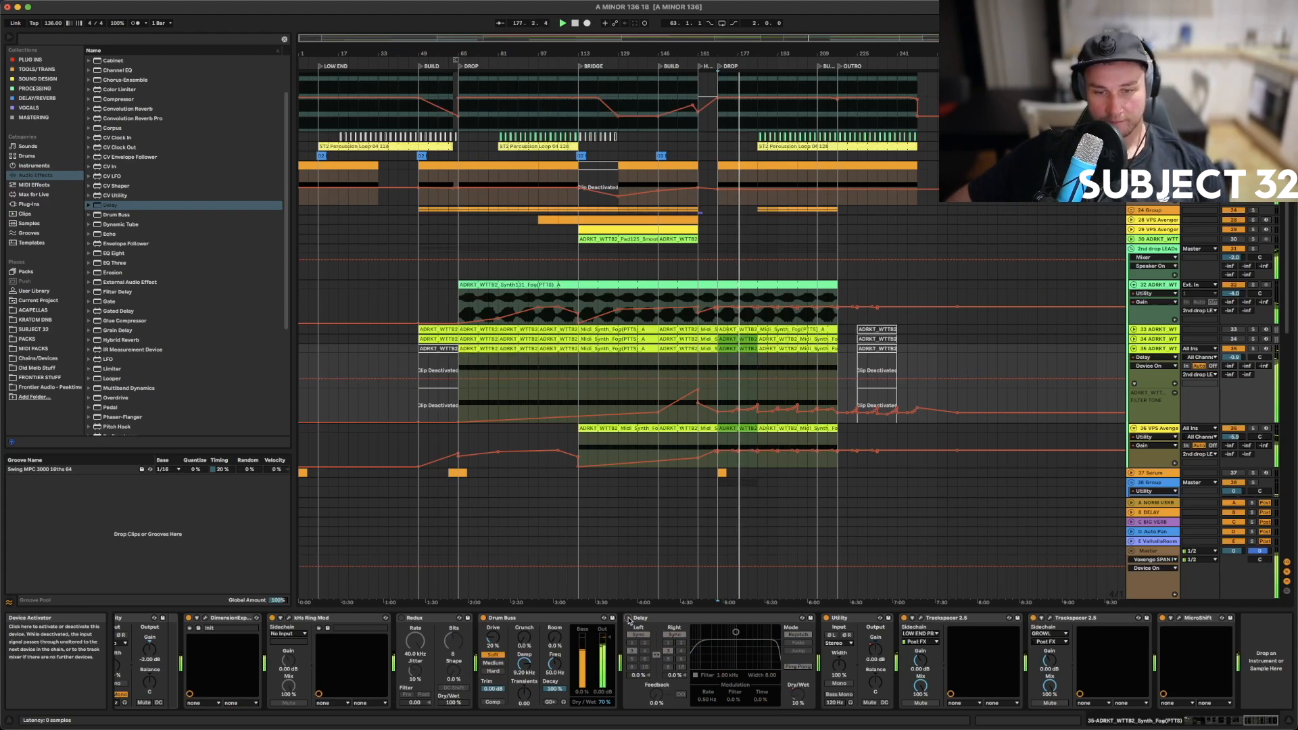
pyautogui.click(629, 618)
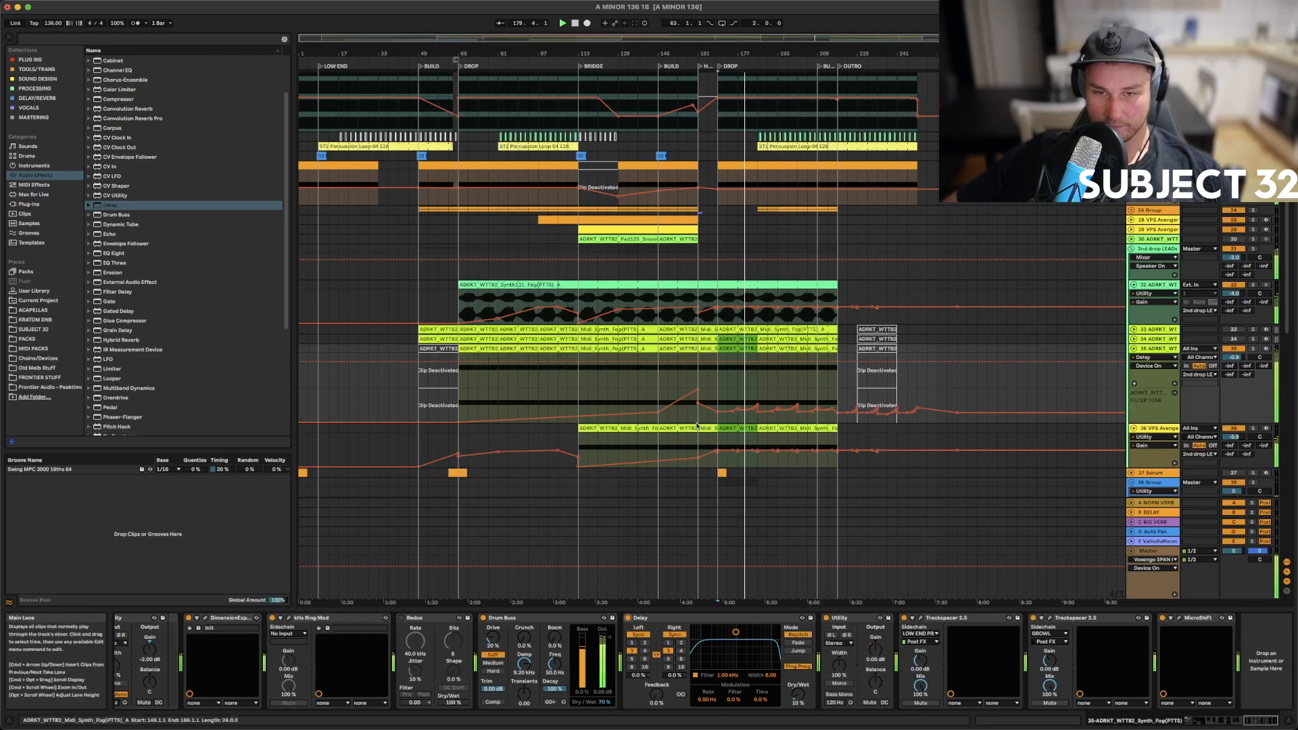
pyautogui.click(1167, 349)
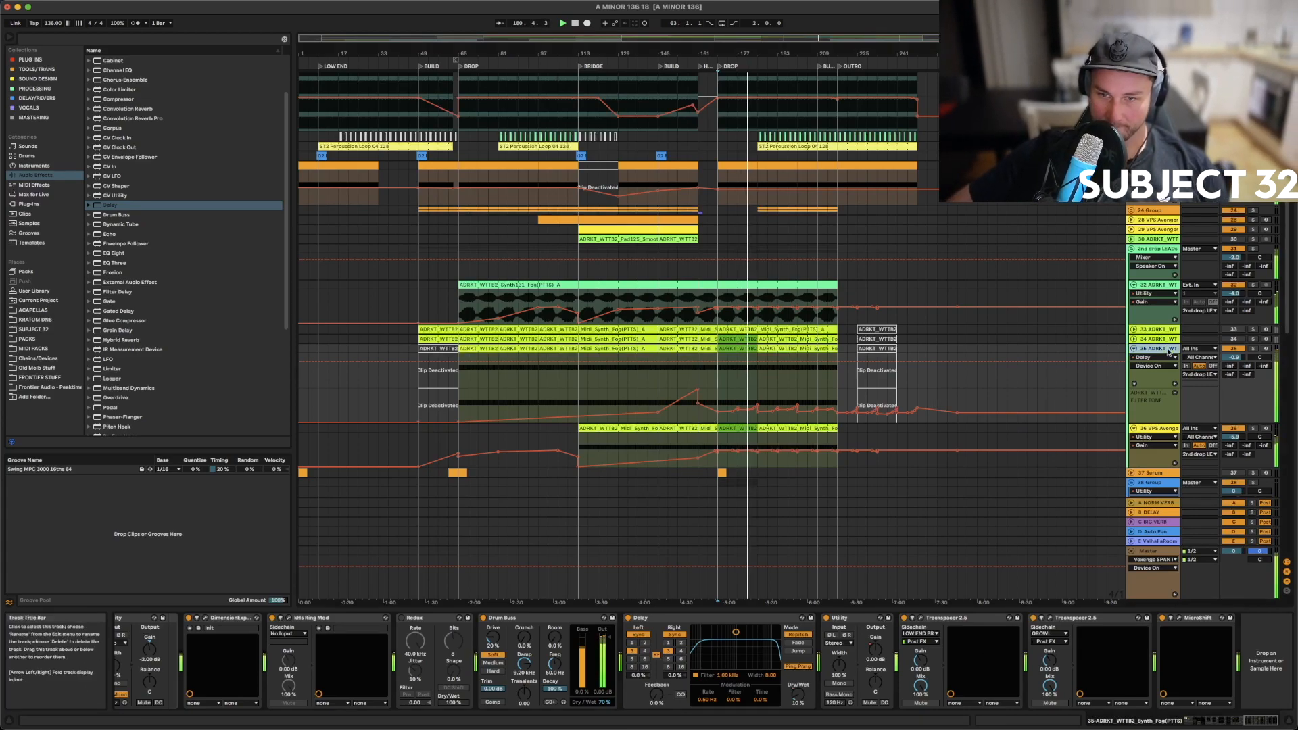
pyautogui.click(1228, 724)
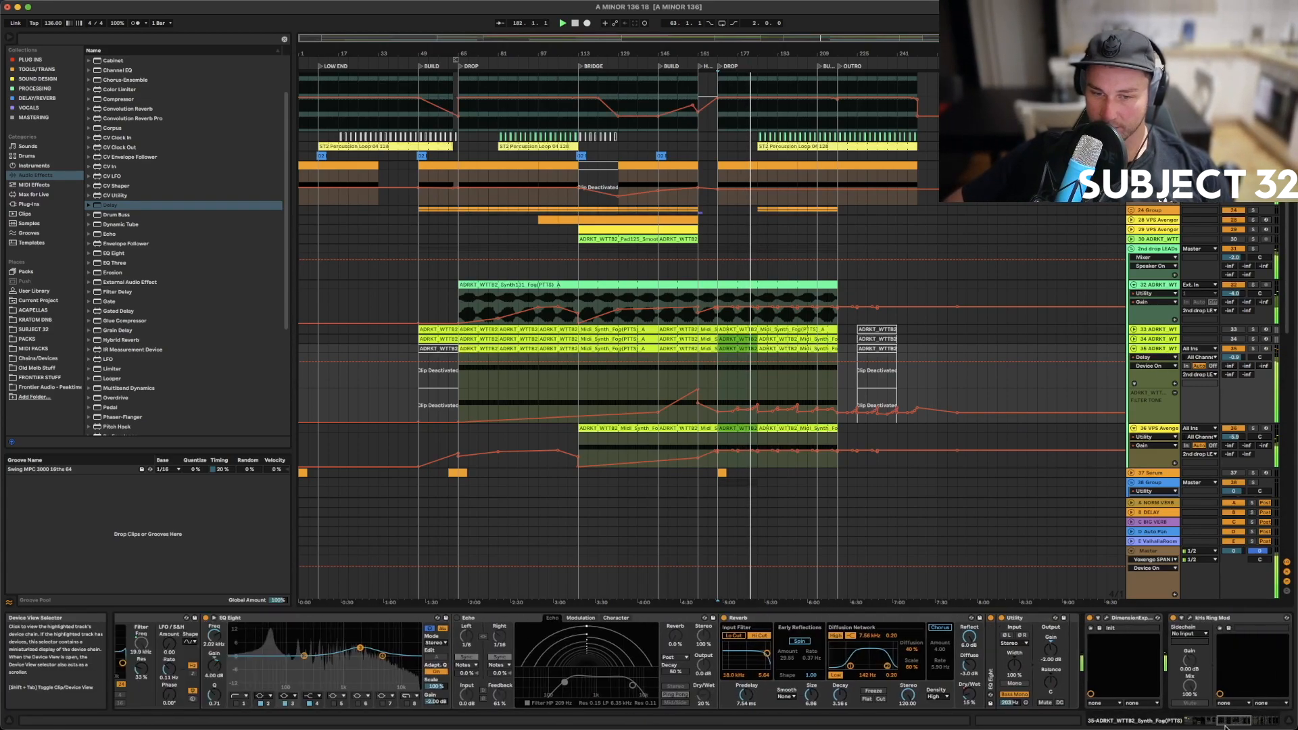
pyautogui.click(1213, 722)
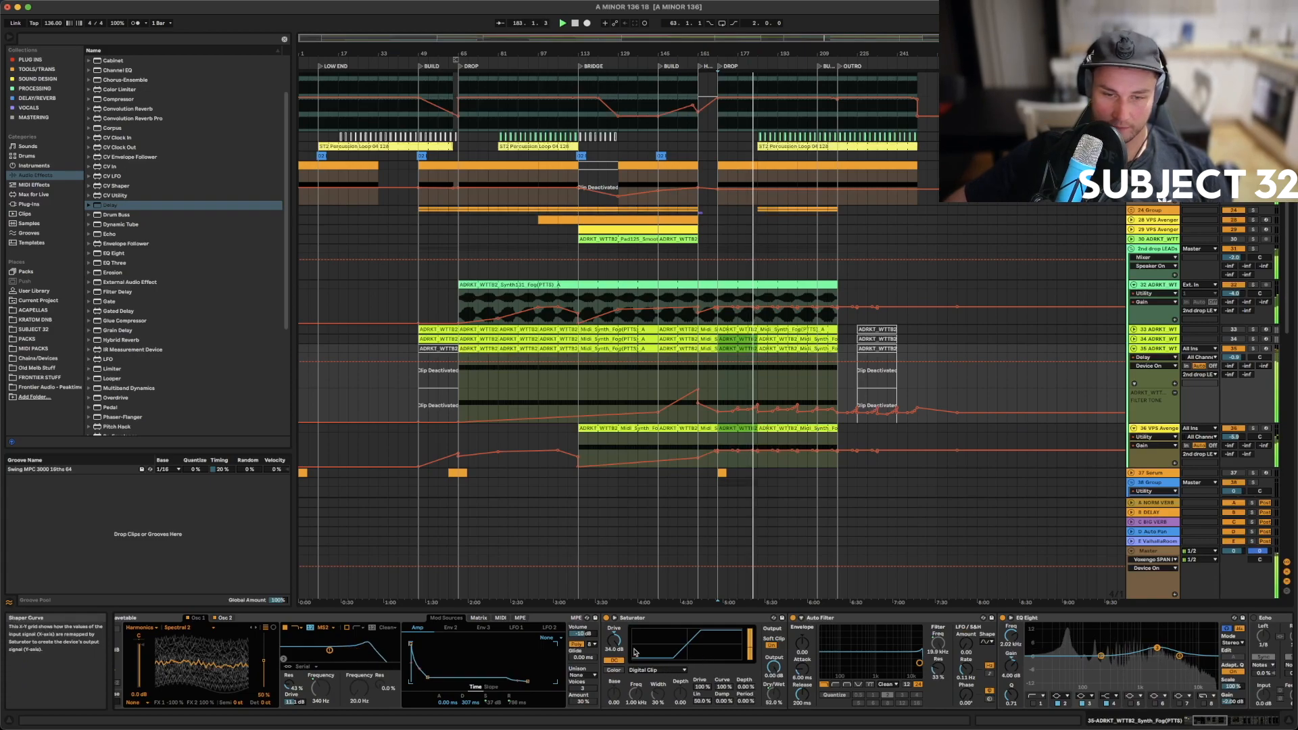
pyautogui.doubleClick(684, 621)
pyautogui.doubleClick(684, 620)
pyautogui.doubleClick(684, 621)
pyautogui.doubleClick(687, 621)
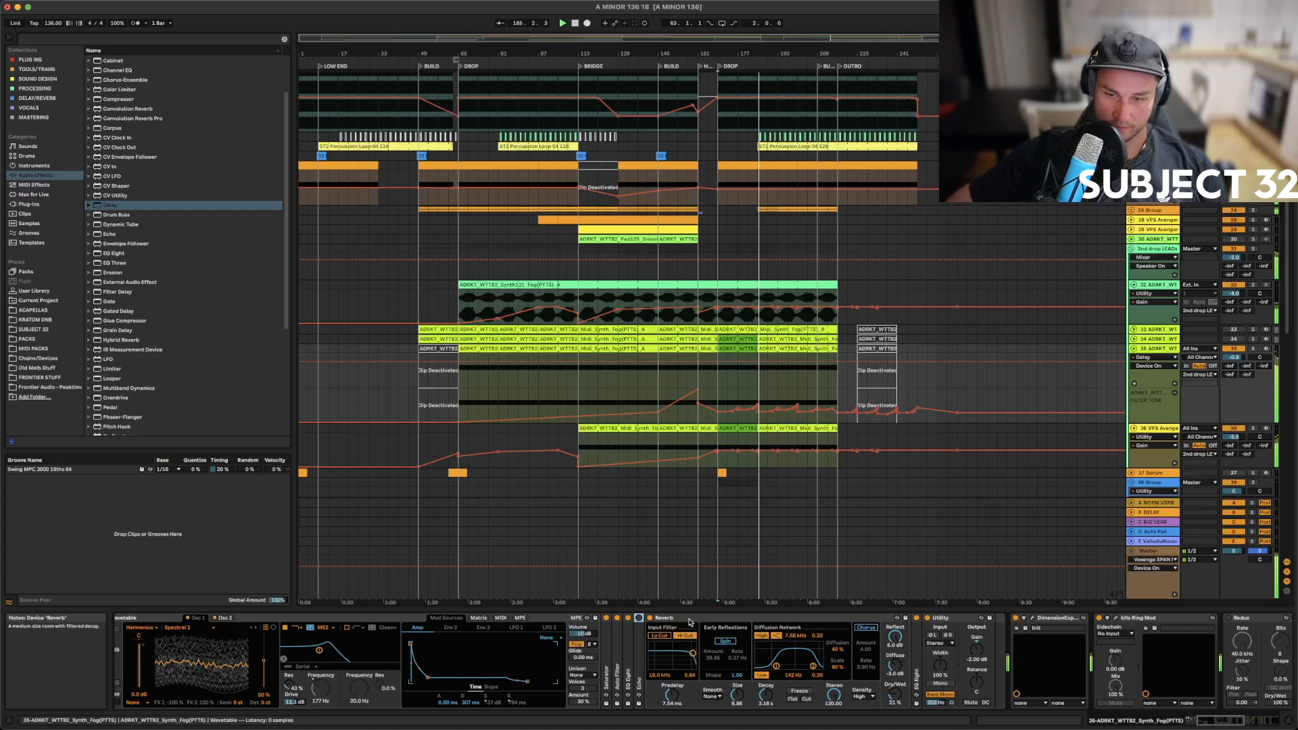
# Show track 35's Reverb Dry/Wet automation and duplicate its bars 169–185 section across the rest of the second drop to bar 217
pyautogui.click(898, 695)
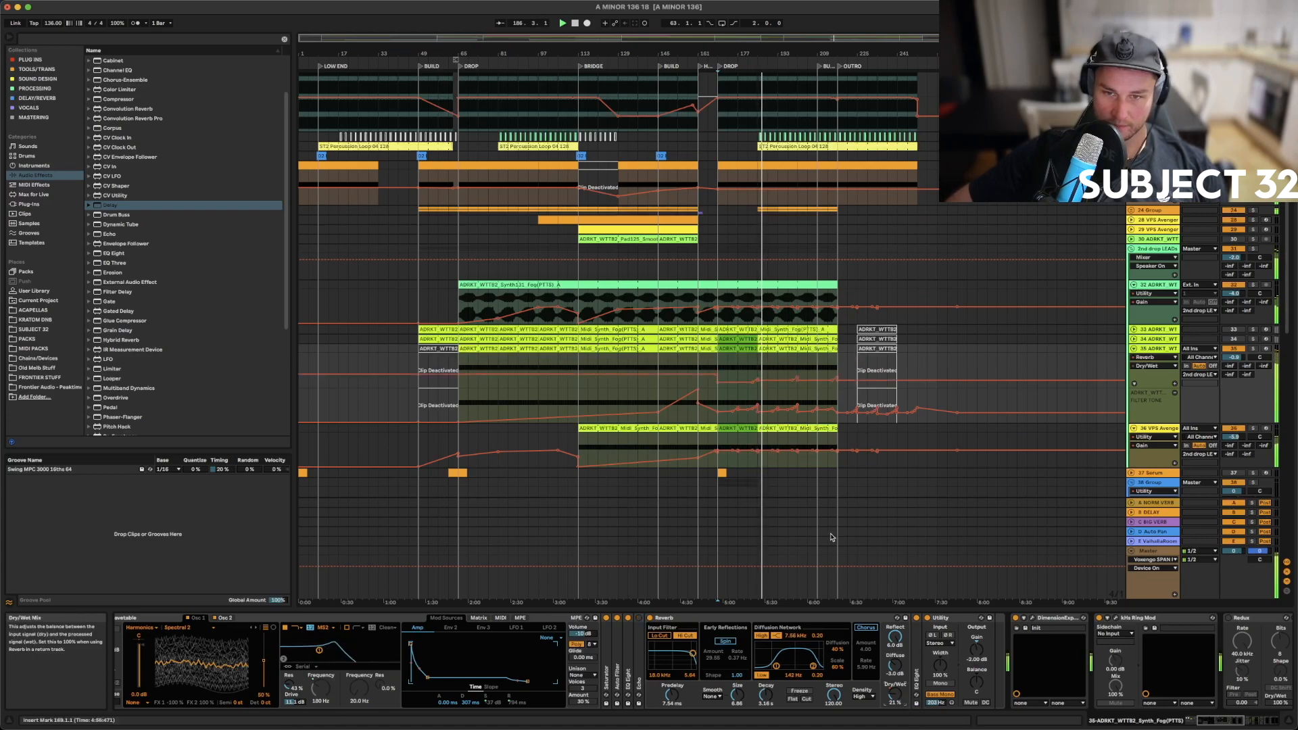
pyautogui.moveTo(718, 365); pyautogui.dragTo(756, 367)
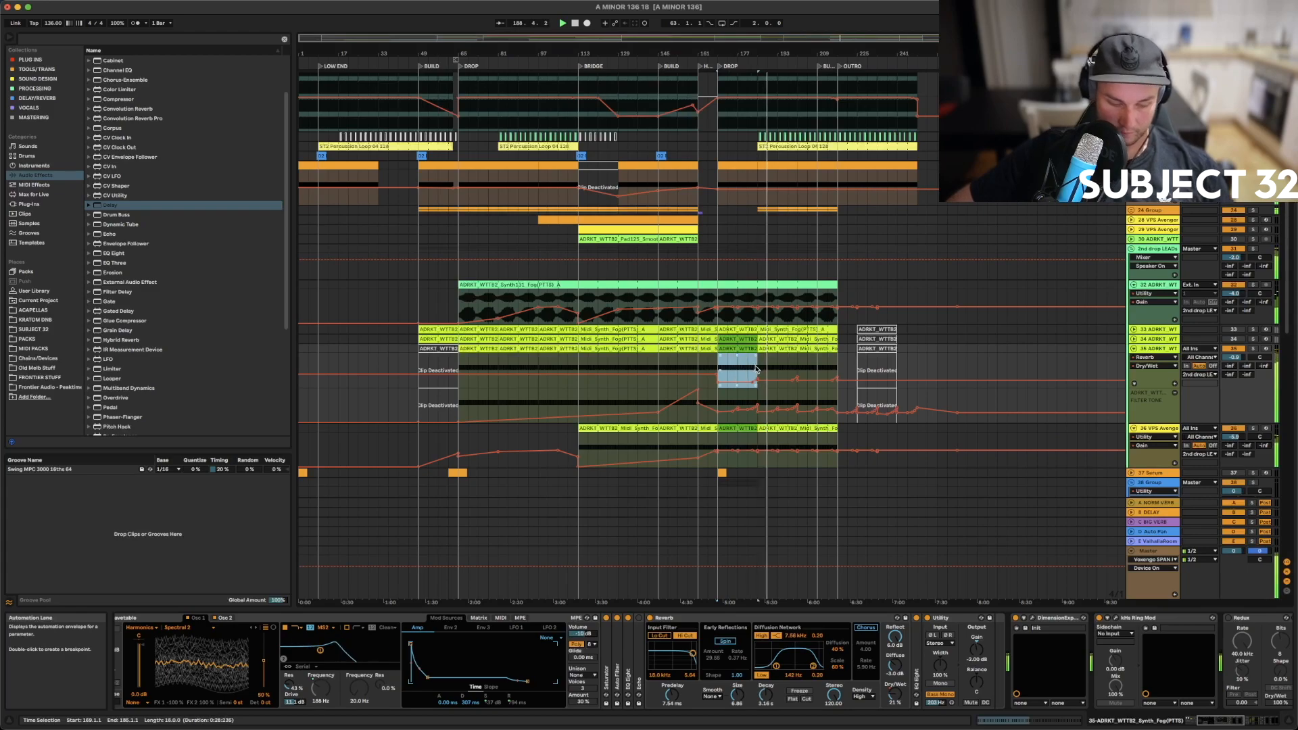
pyautogui.press('super+d')
pyautogui.press('super+d')
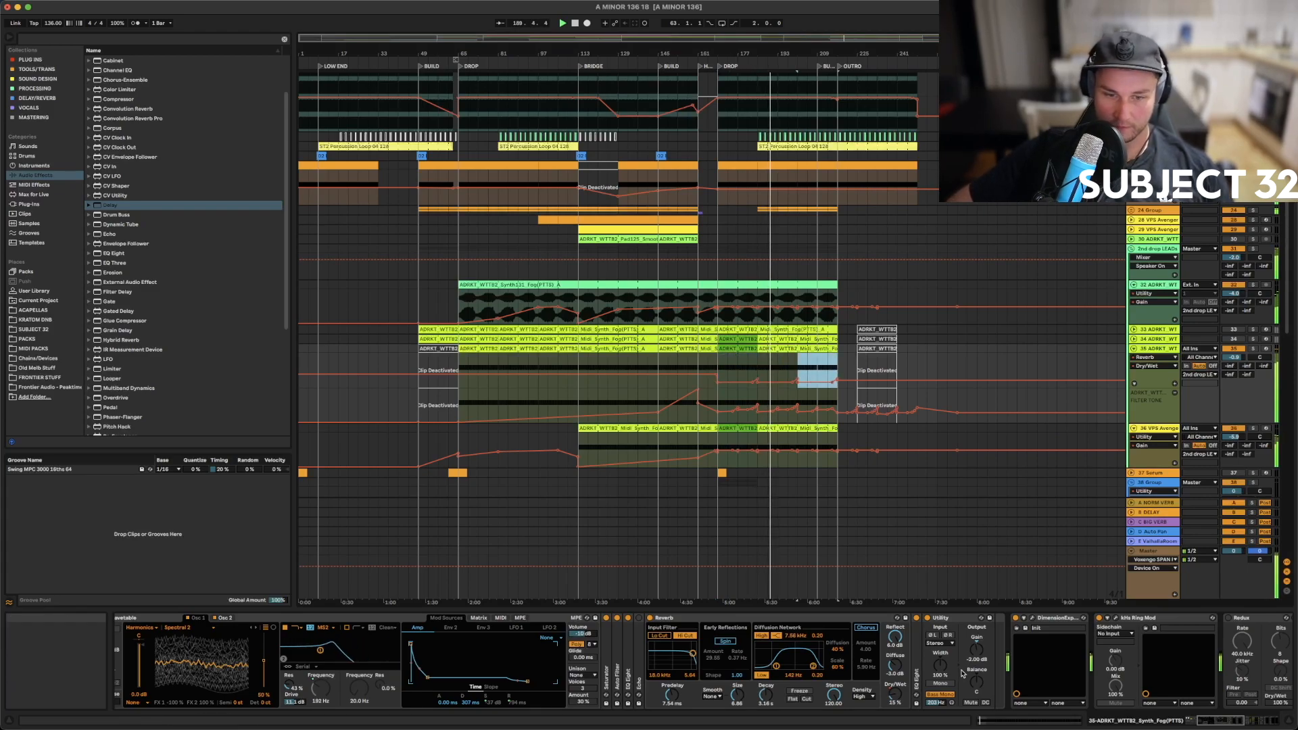
# Return to track 35's SUSS macro automation and repeat its bars 169–185 section over the remaining second drop, up to bar 217
pyautogui.doubleClick(721, 619)
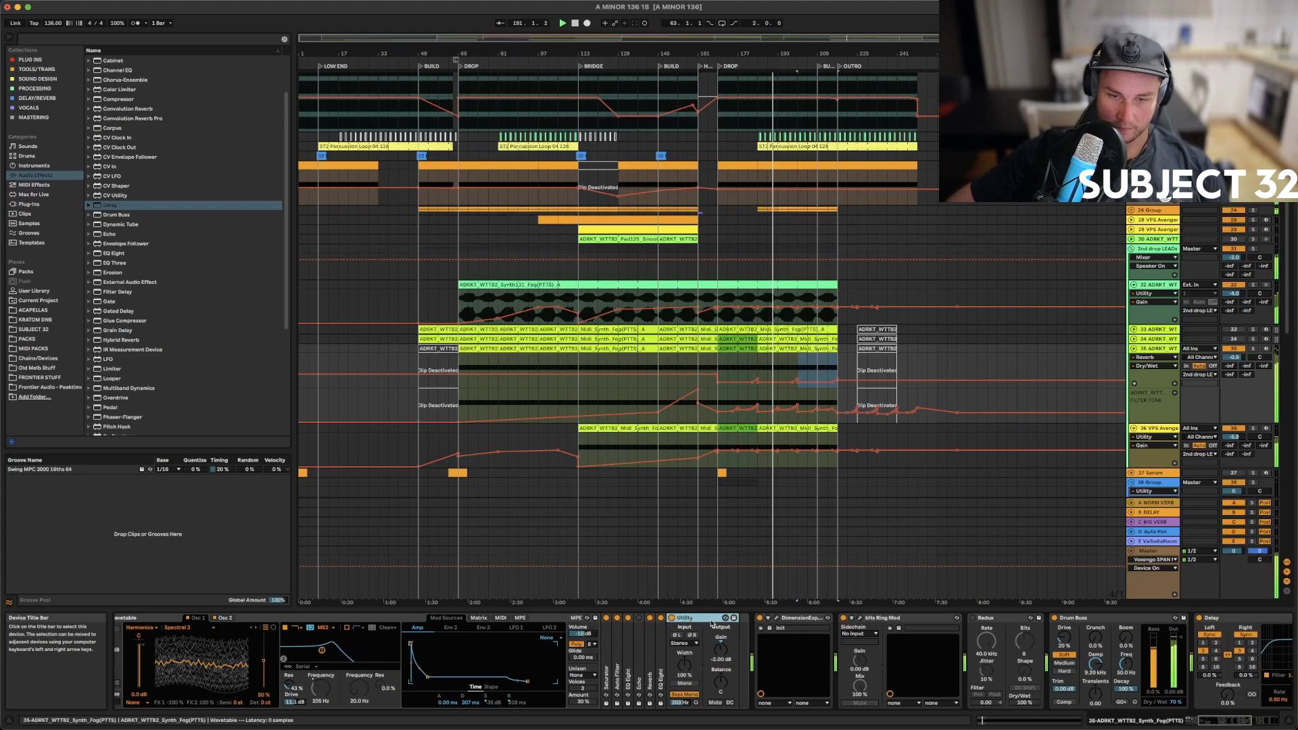
pyautogui.click(1199, 721)
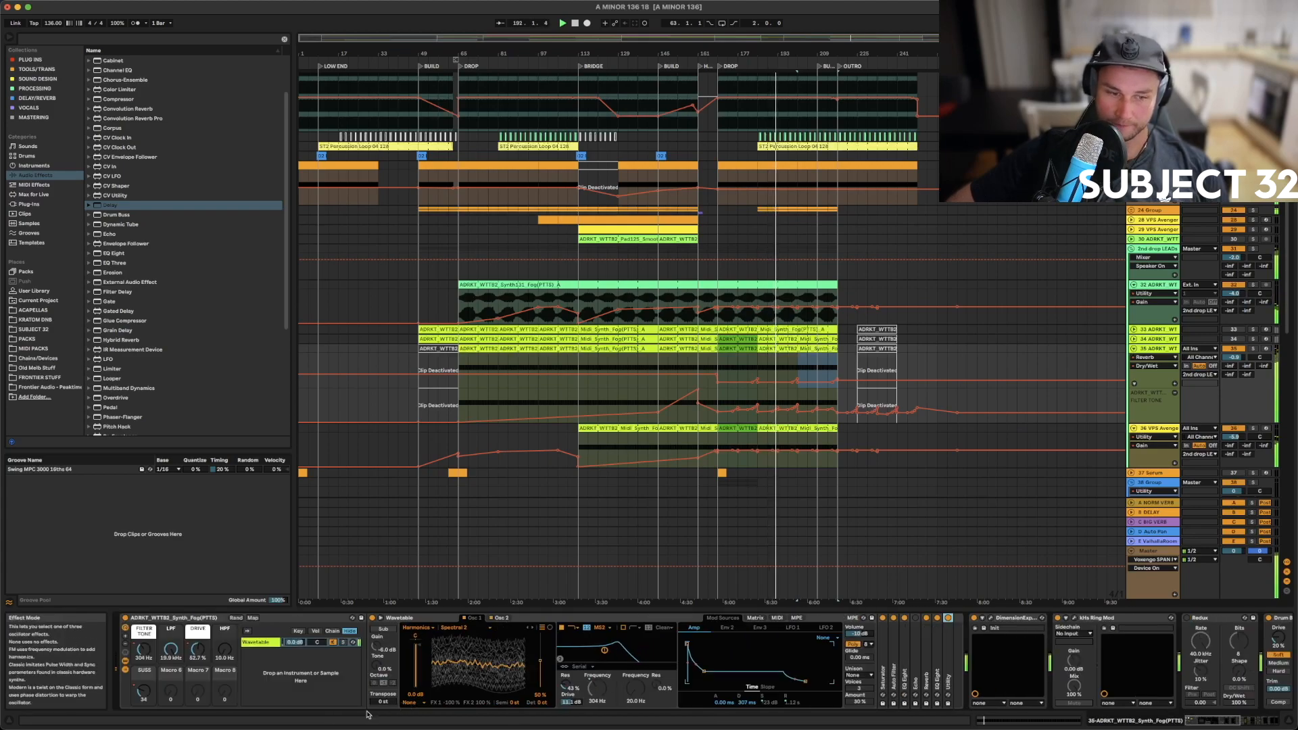
pyautogui.click(143, 690)
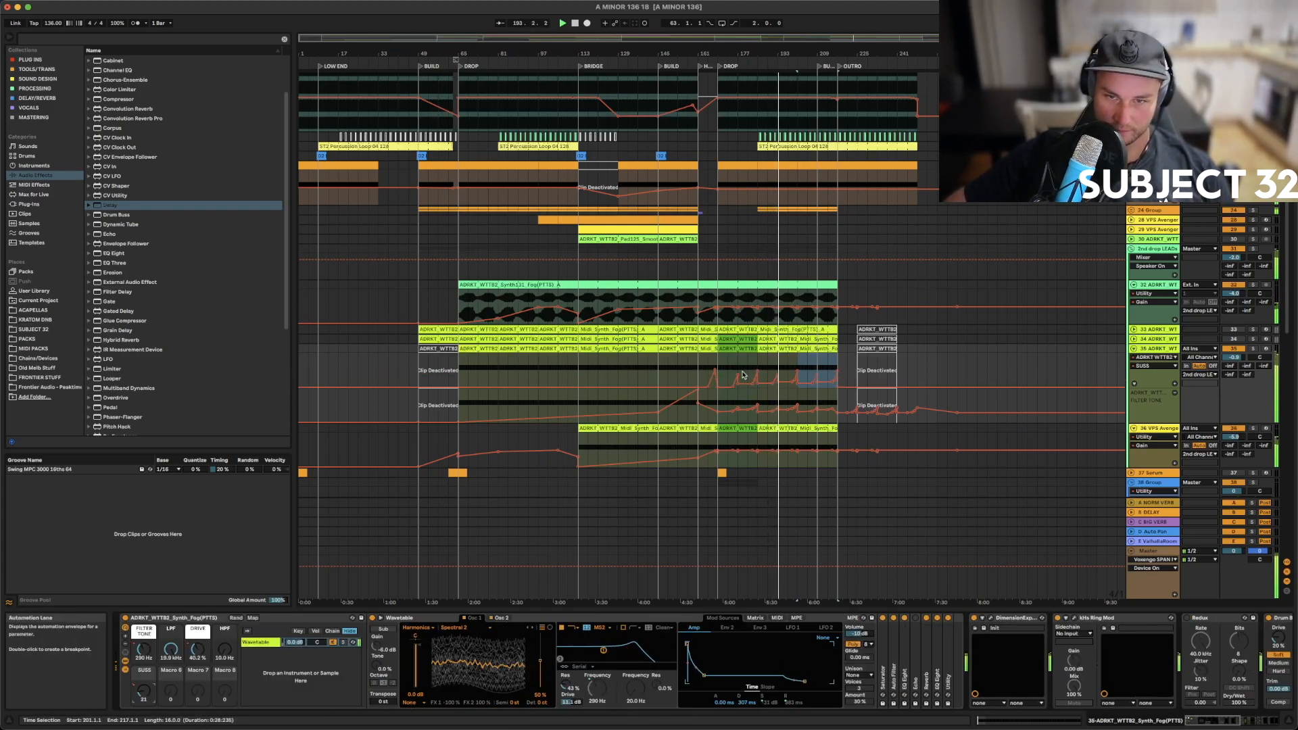
pyautogui.moveTo(746, 390); pyautogui.dragTo(753, 369)
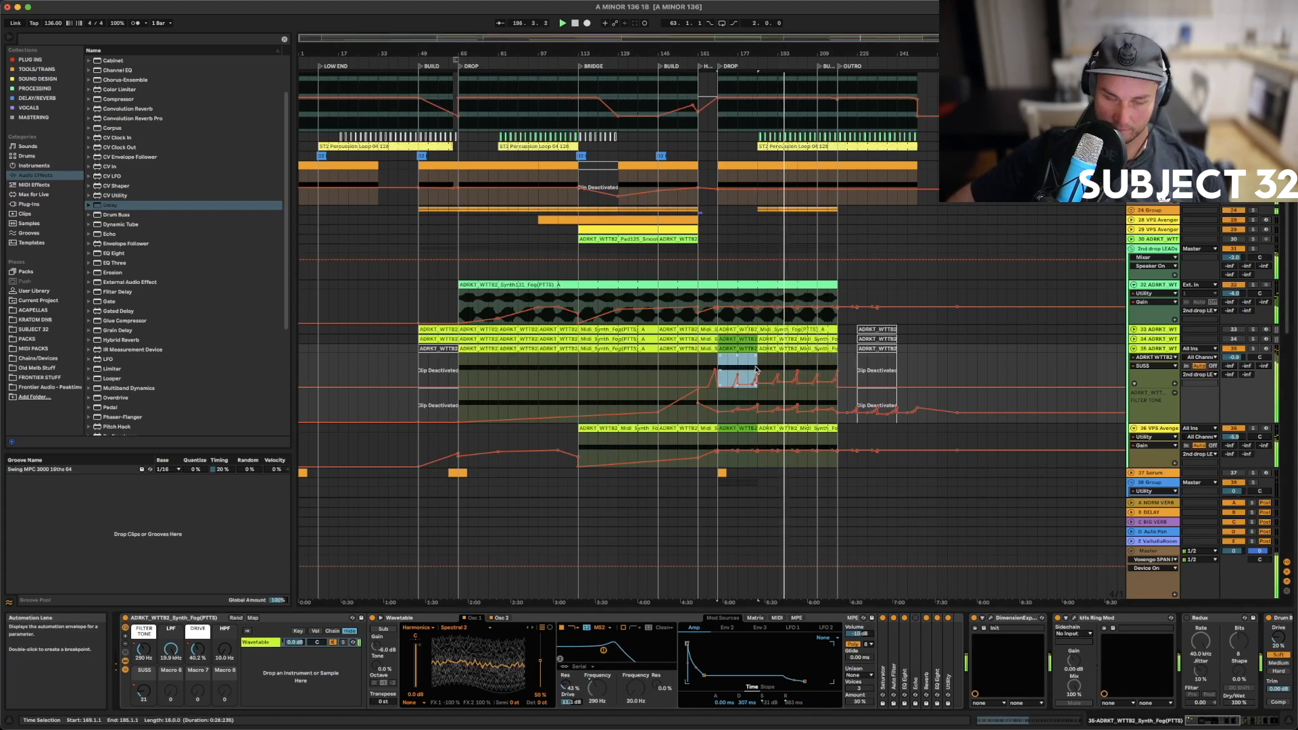
pyautogui.press('super+z')
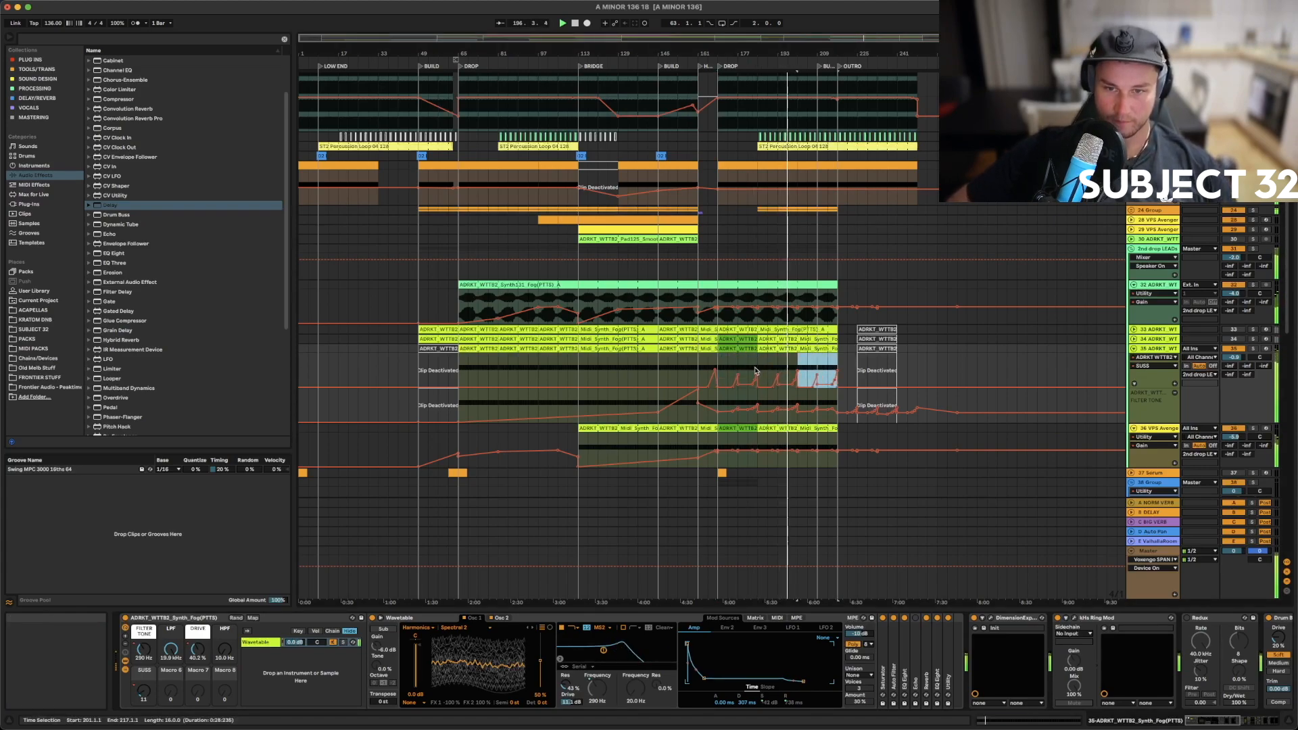
# Solo the Synth_Fog track 35 and the VPS Avenger track 36, adjust track 36's volume and show its devices
pyautogui.click(1254, 349)
pyautogui.click(1254, 430)
pyautogui.click(1232, 437)
pyautogui.moveTo(1231, 441); pyautogui.dragTo(1232, 450)
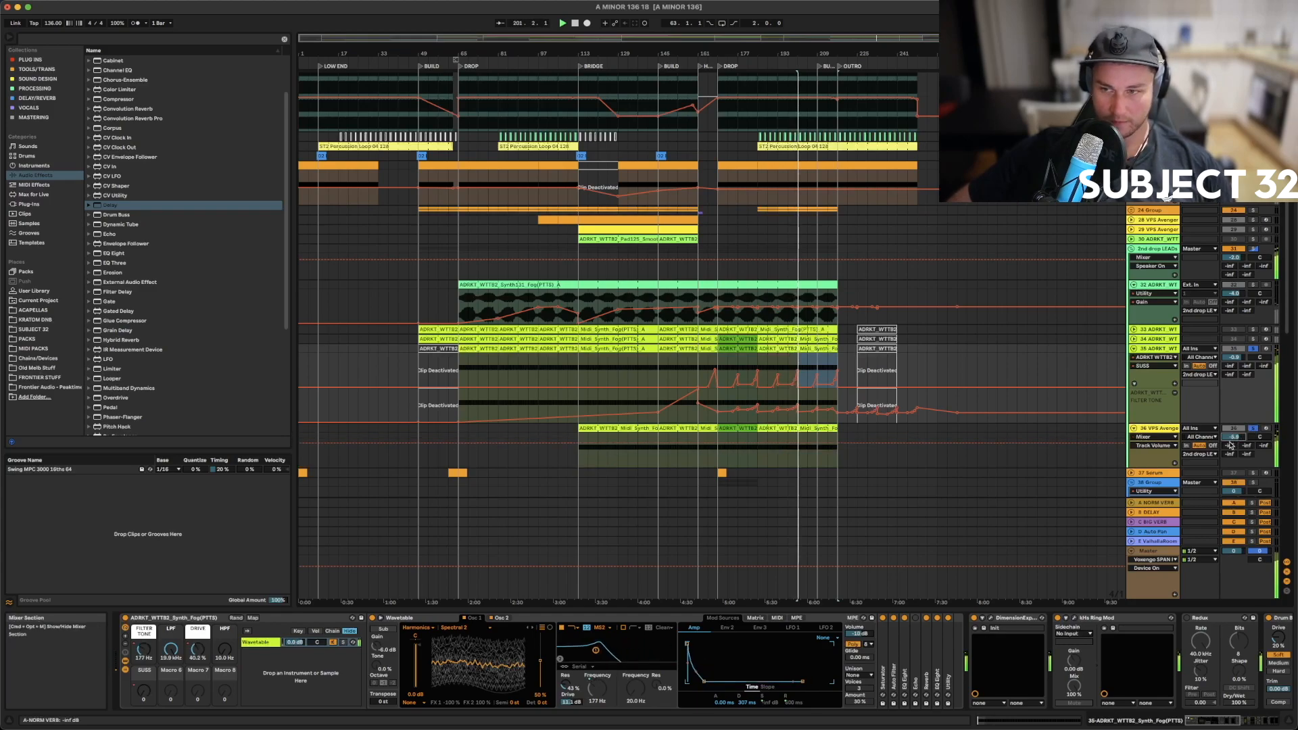
pyautogui.click(1159, 428)
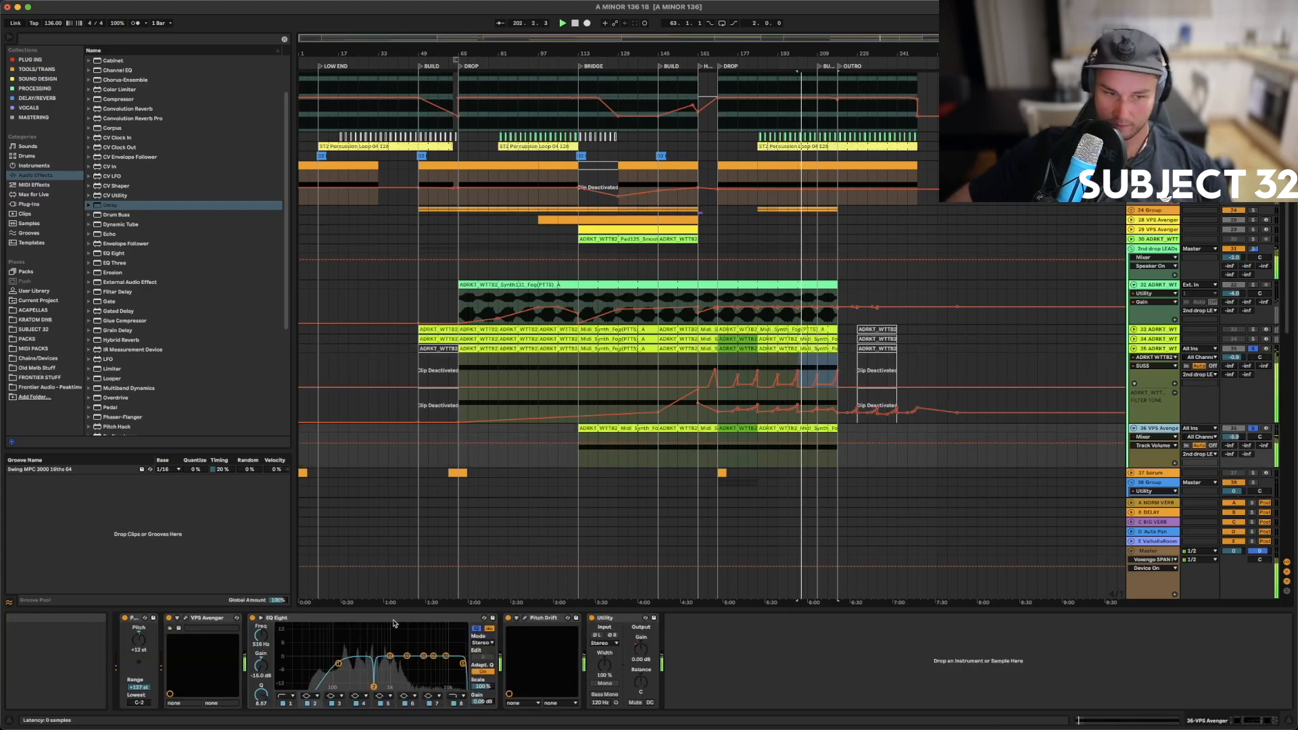
# Add the Trackspacer 2.5 plug-in after the Utility on the VPS Avenger track 36
pyautogui.click(26, 205)
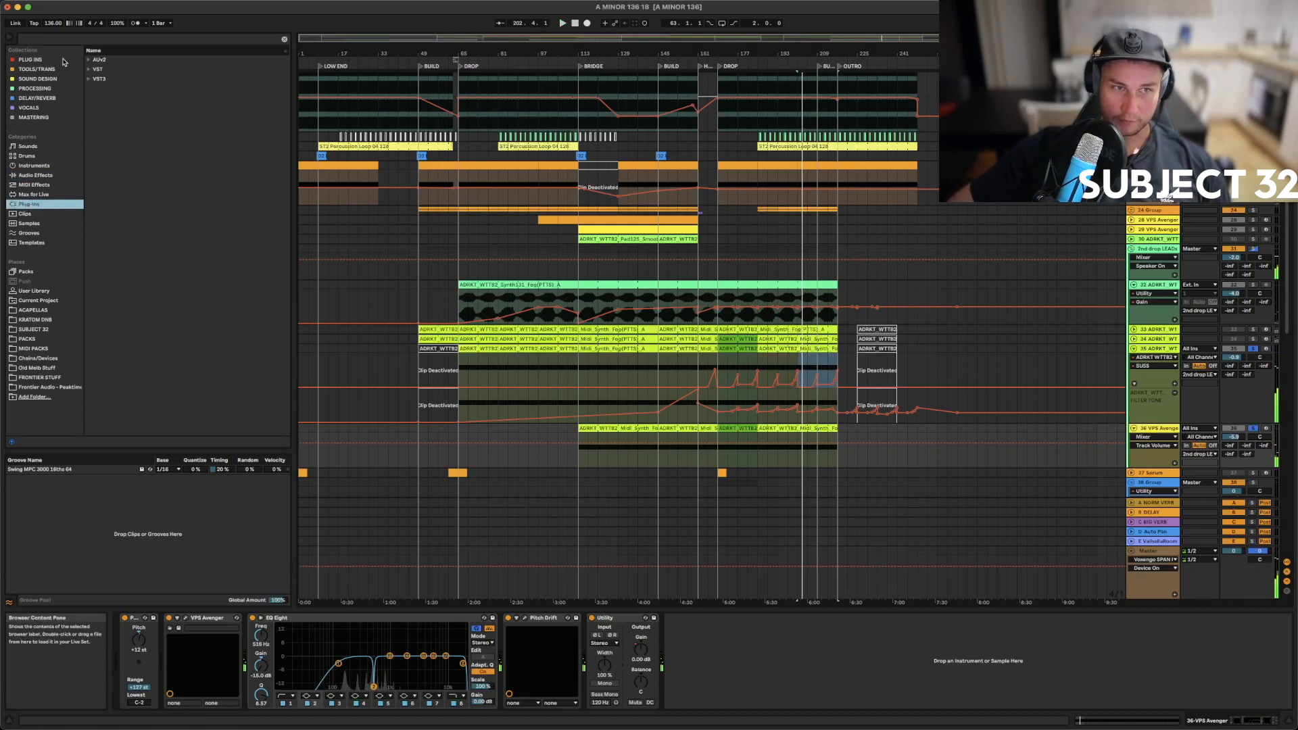
pyautogui.click(55, 60)
pyautogui.scroll(-10, 114, 237)
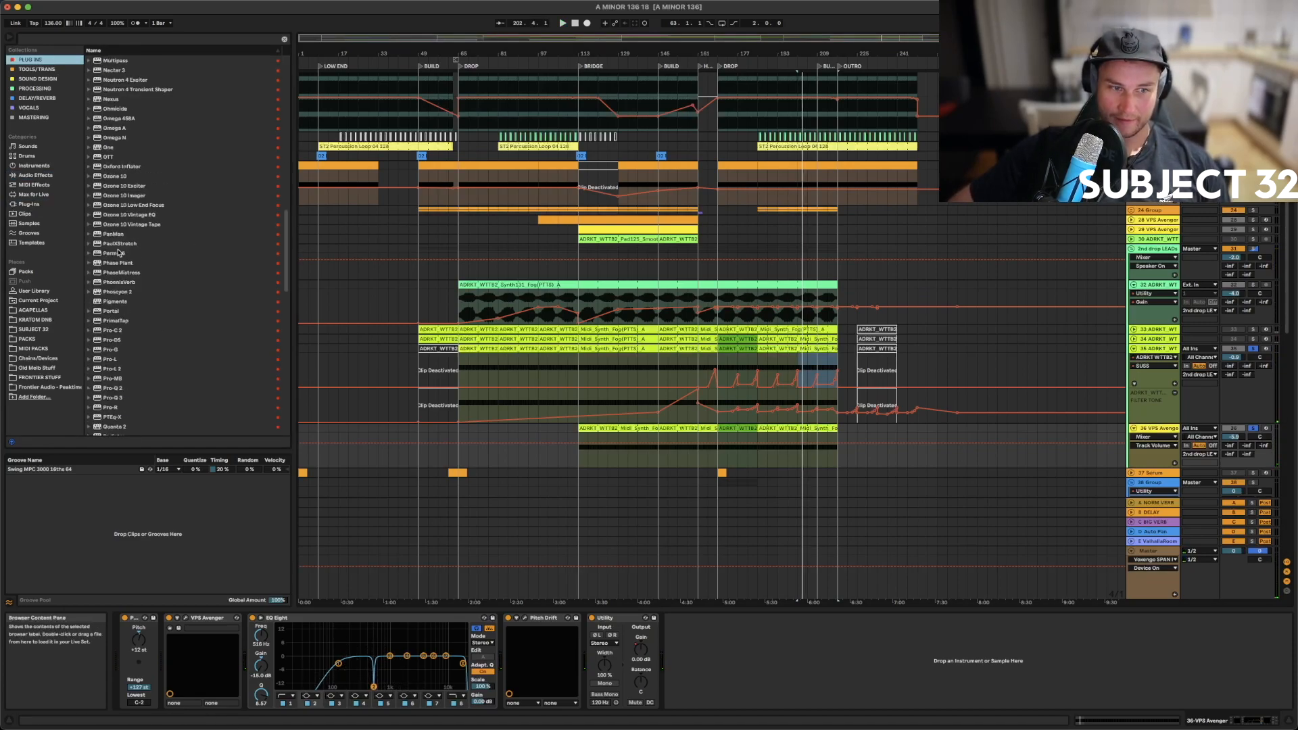
pyautogui.scroll(-15, 140, 262)
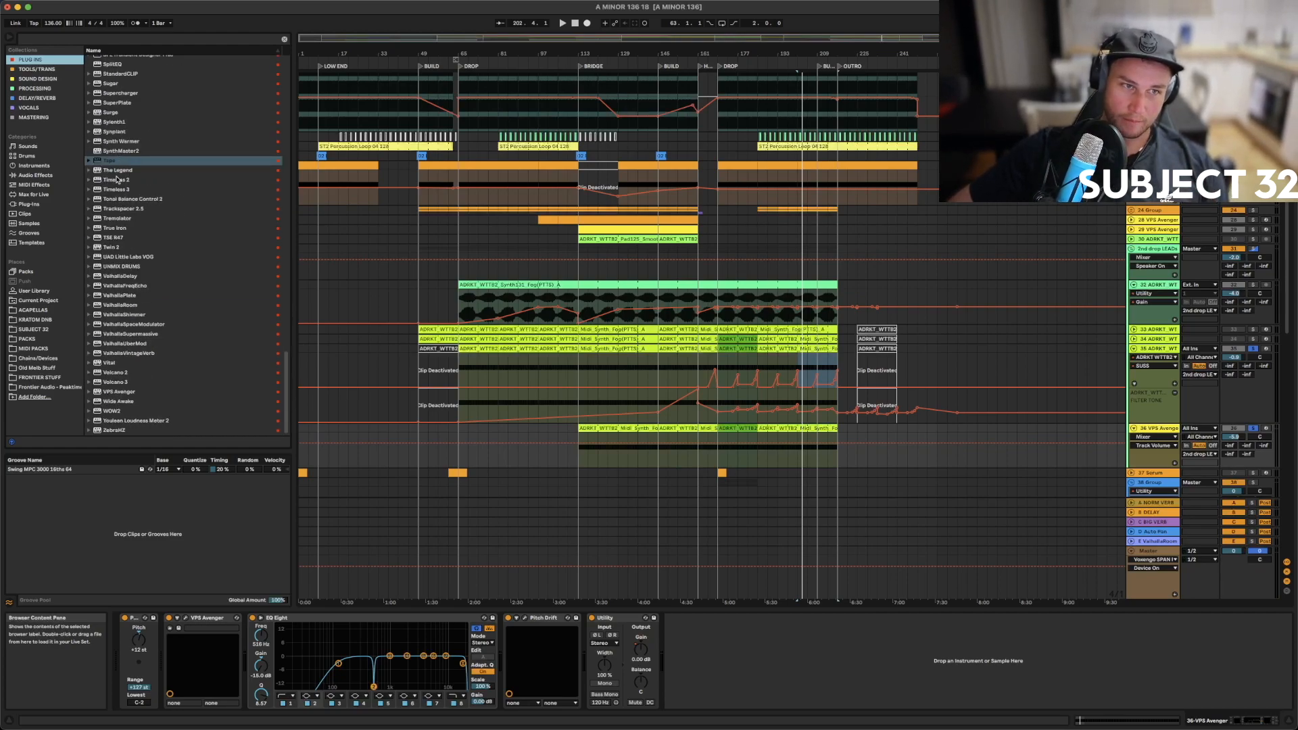
pyautogui.click(122, 207)
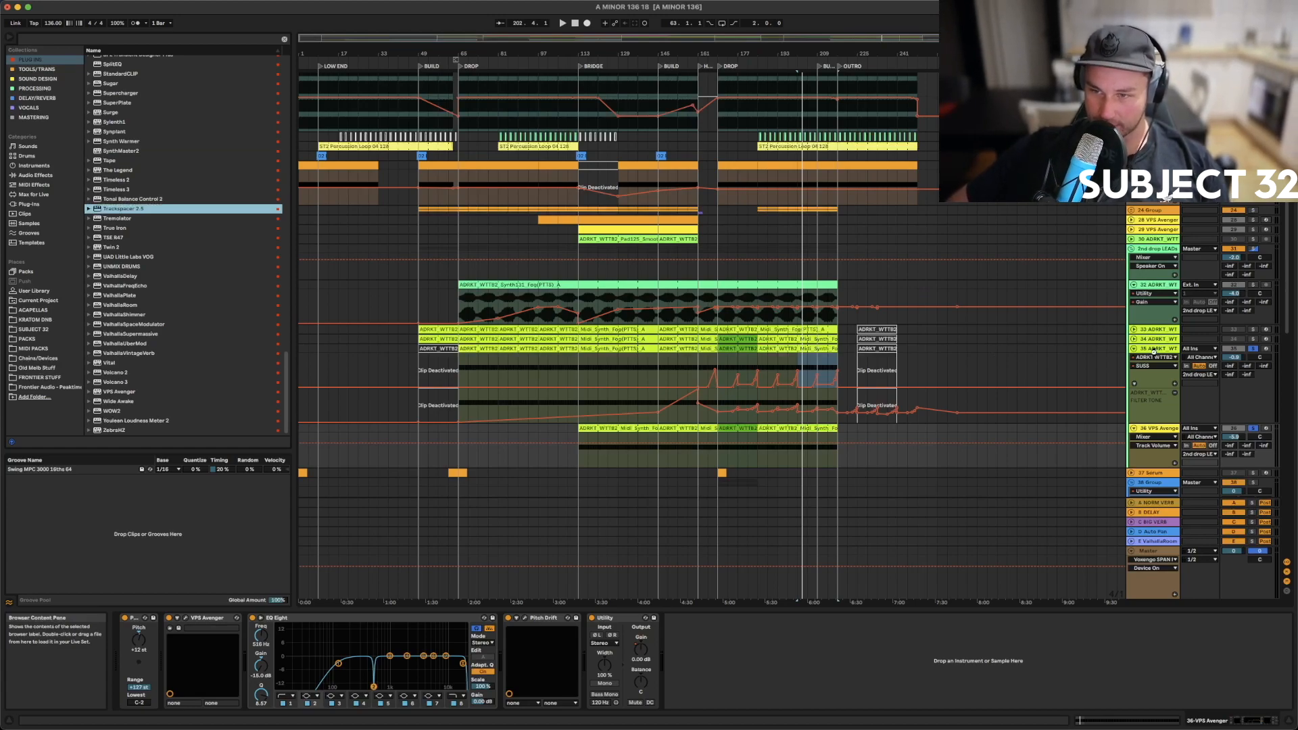
pyautogui.moveTo(665, 681); pyautogui.dragTo(669, 676)
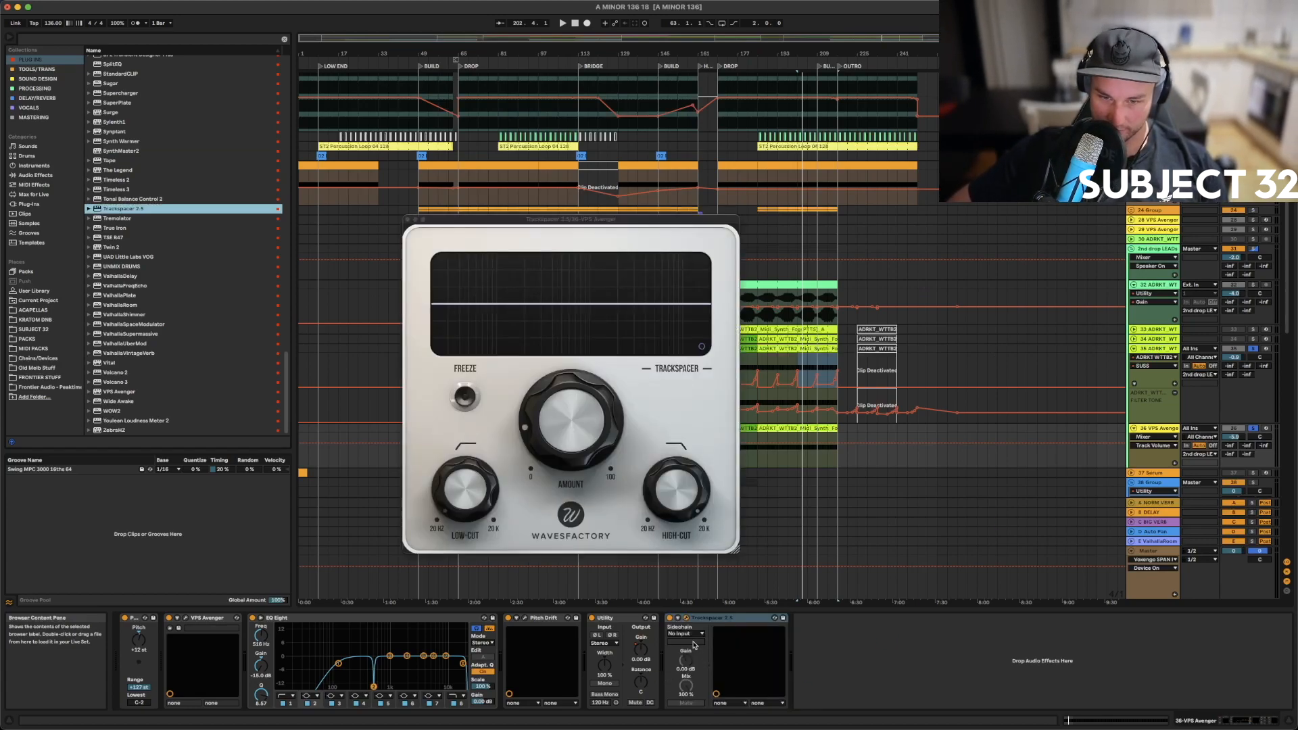
# Set Trackspacer's sidechain input to 35-ADRKT WTTB2 Synth Fog(PTTS) and close the plug-in window
pyautogui.click(685, 633)
pyautogui.scroll(5, 700, 341)
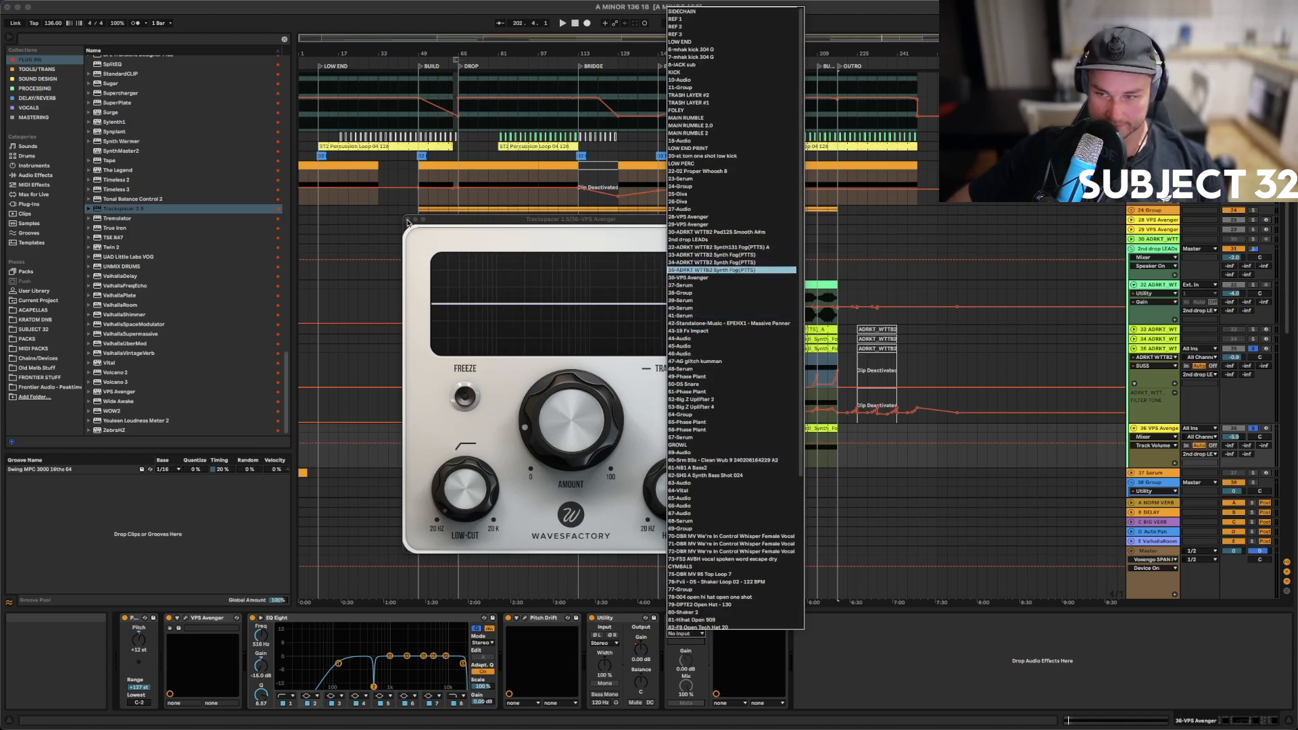
pyautogui.click(717, 269)
pyautogui.click(408, 222)
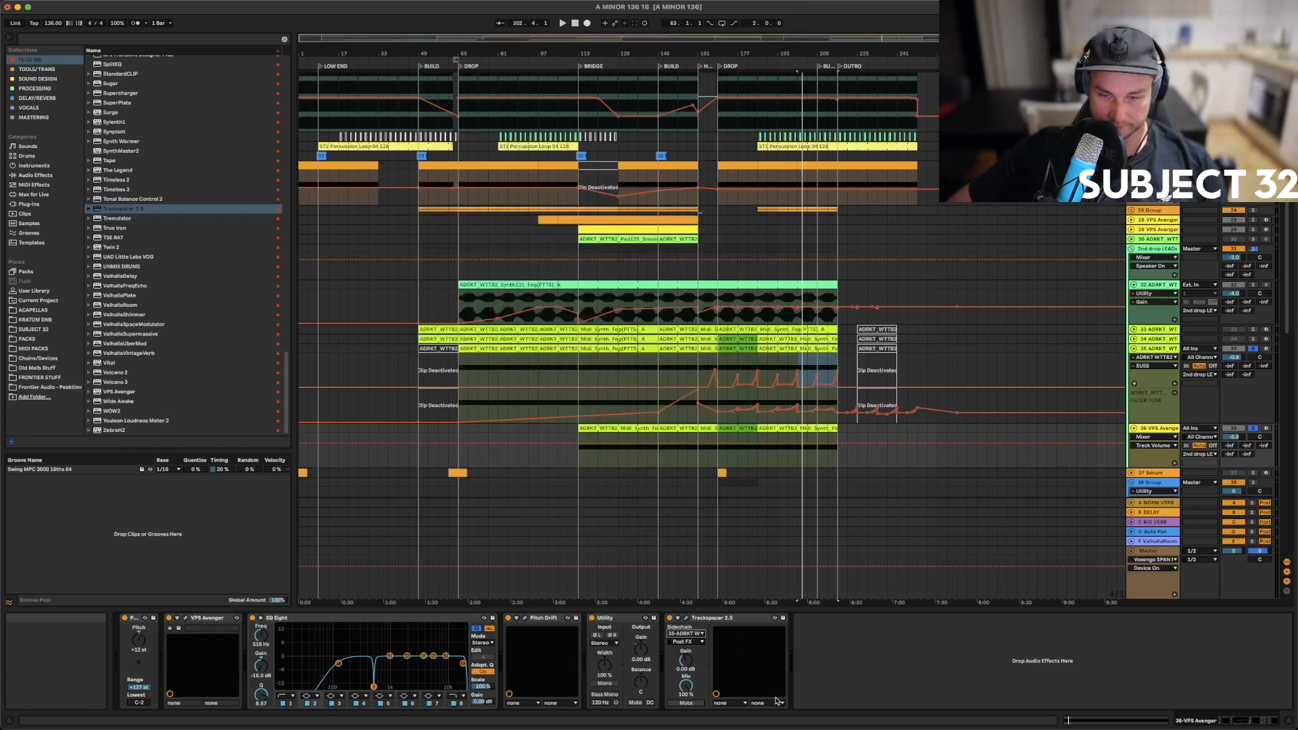
# Reopen Trackspacer during playback and adjust its Amount together with track 36's volume
pyautogui.click(686, 620)
pyautogui.press('space')
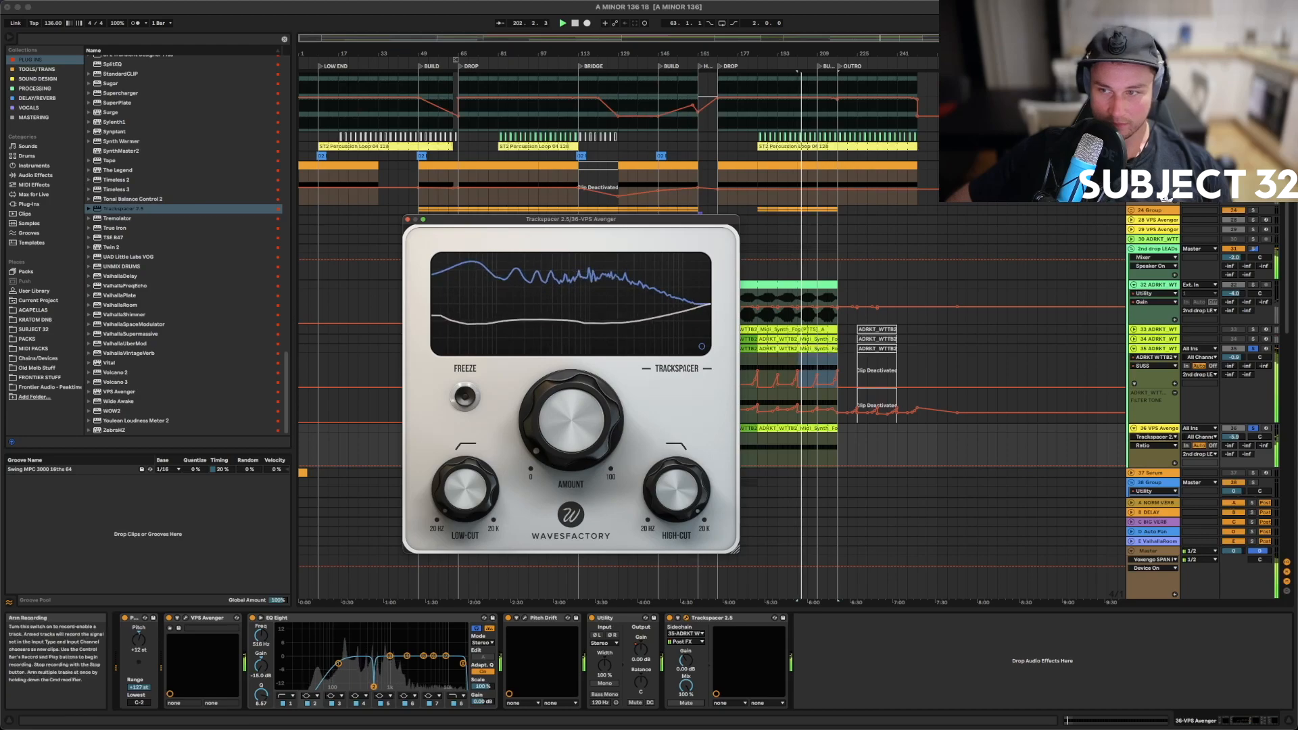
pyautogui.click(1236, 439)
pyautogui.moveTo(571, 405)
pyautogui.mouseDown()
pyautogui.moveTo(571, 371)
pyautogui.moveTo(570, 398)
pyautogui.moveTo(582, 385)
pyautogui.mouseUp()
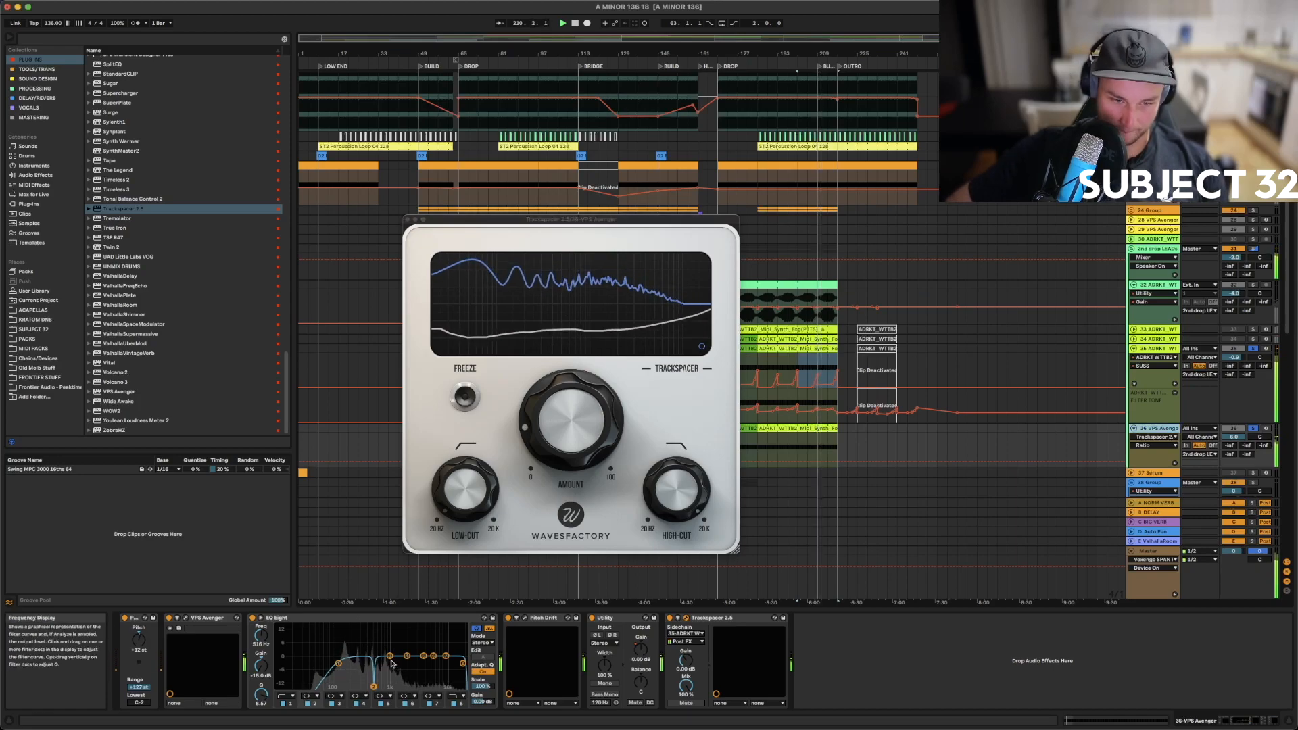
# In track 36's EQ Eight, cut about 10 dB near 167 Hz with a narrowed third band and pull another band down near 800 Hz
pyautogui.moveTo(389, 686); pyautogui.dragTo(359, 686)
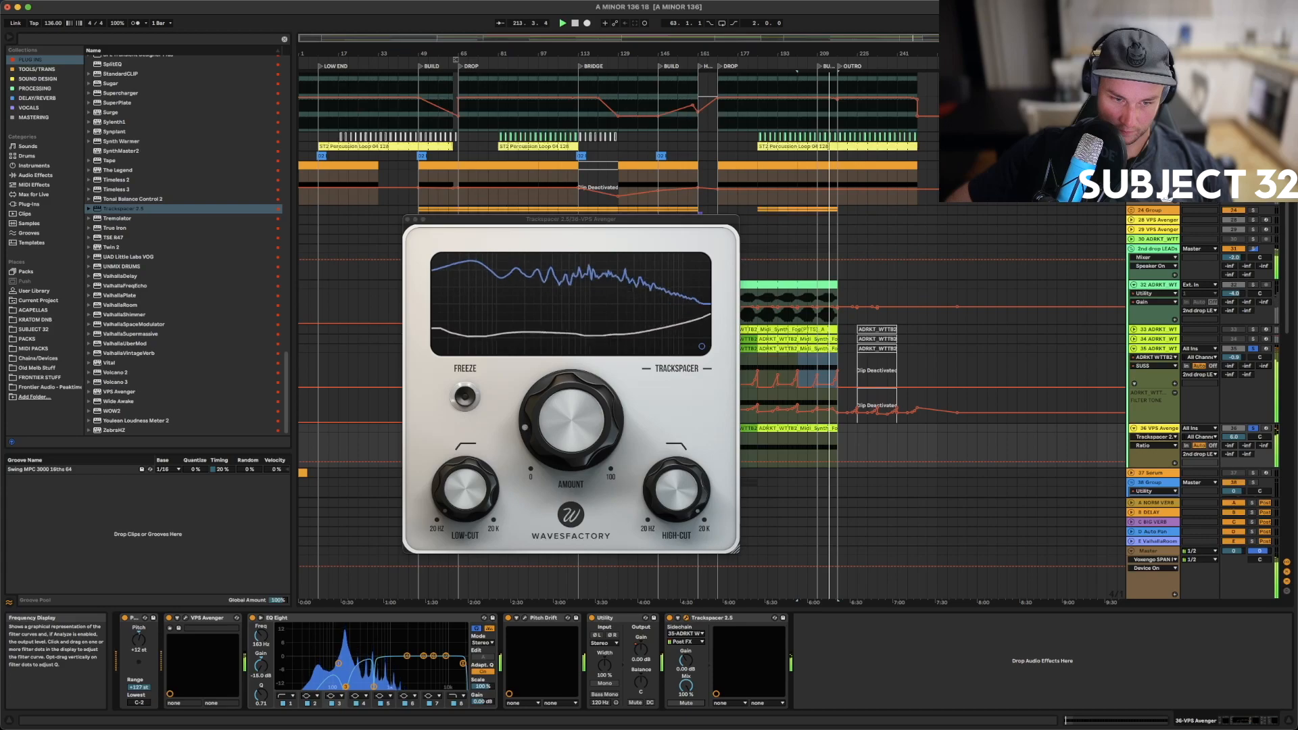
pyautogui.moveTo(345, 686); pyautogui.dragTo(346, 686)
pyautogui.moveTo(261, 694); pyautogui.dragTo(261, 671)
pyautogui.moveTo(346, 686); pyautogui.dragTo(346, 686)
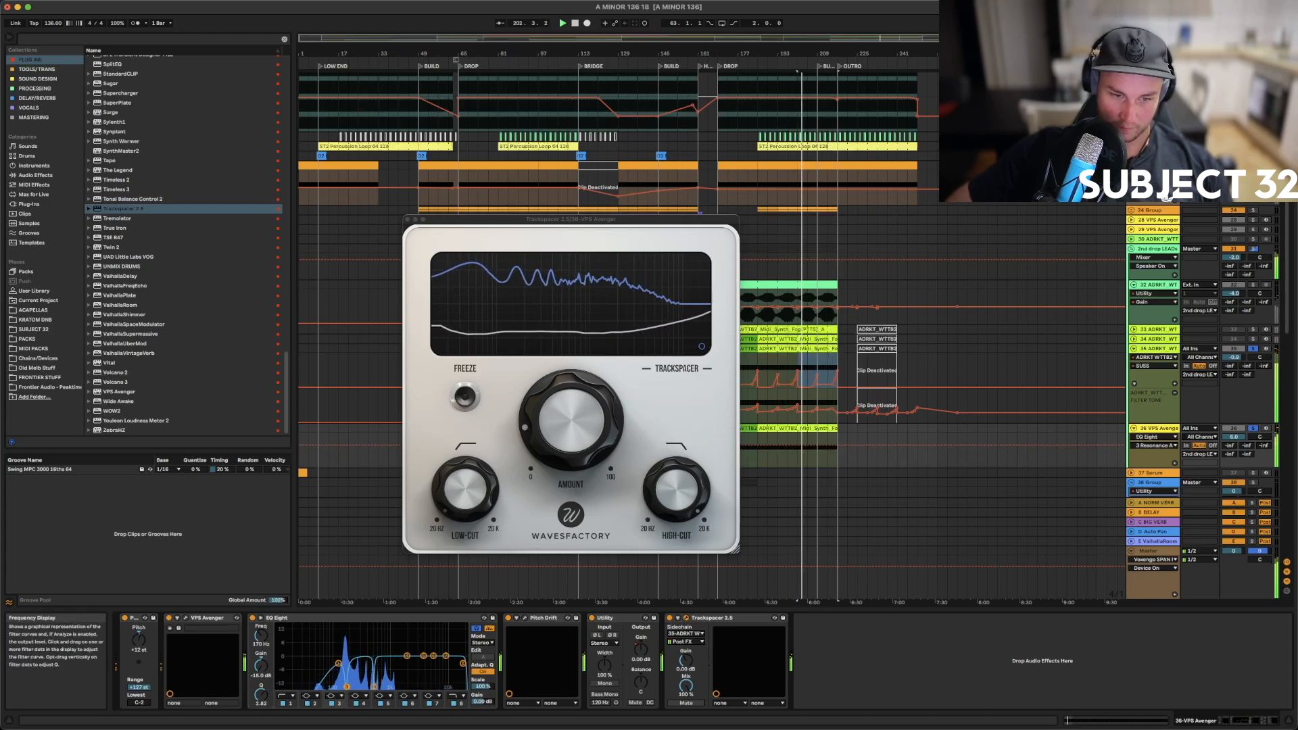
pyautogui.moveTo(347, 686); pyautogui.dragTo(346, 686)
pyautogui.moveTo(261, 694); pyautogui.dragTo(261, 651)
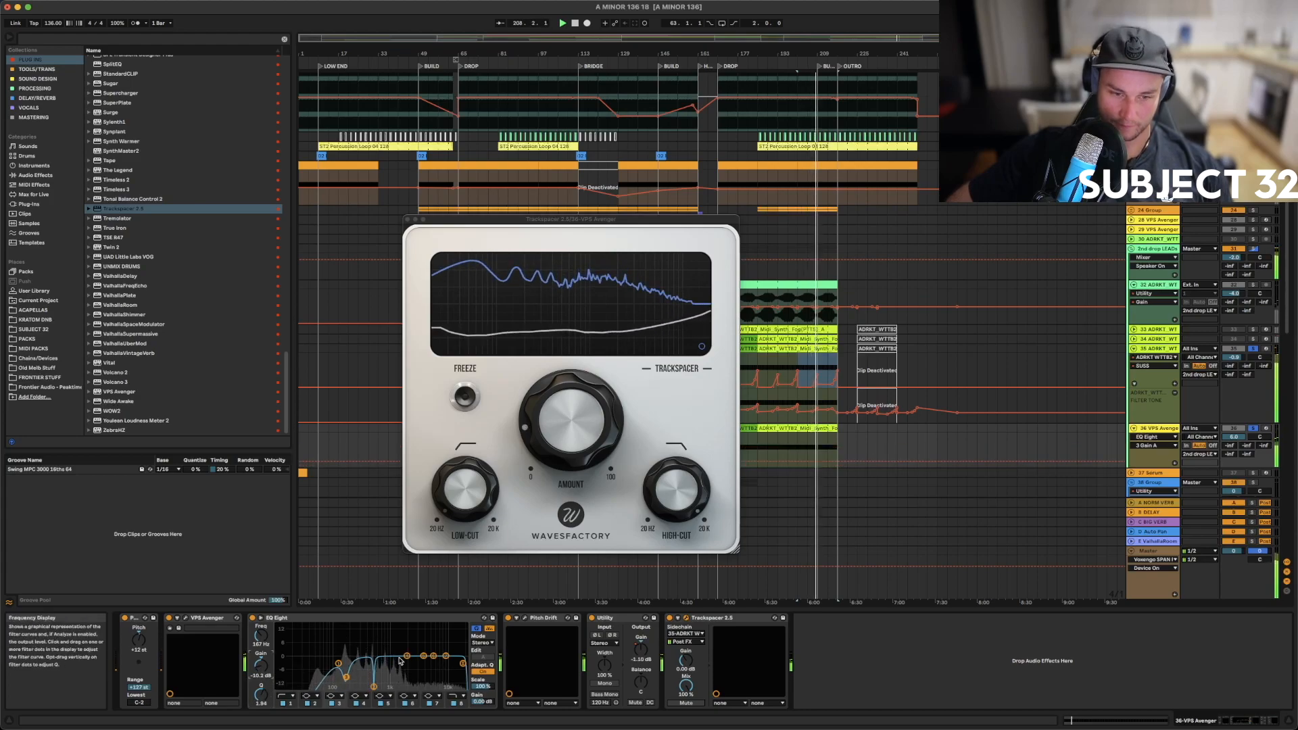
pyautogui.moveTo(407, 655); pyautogui.dragTo(385, 685)
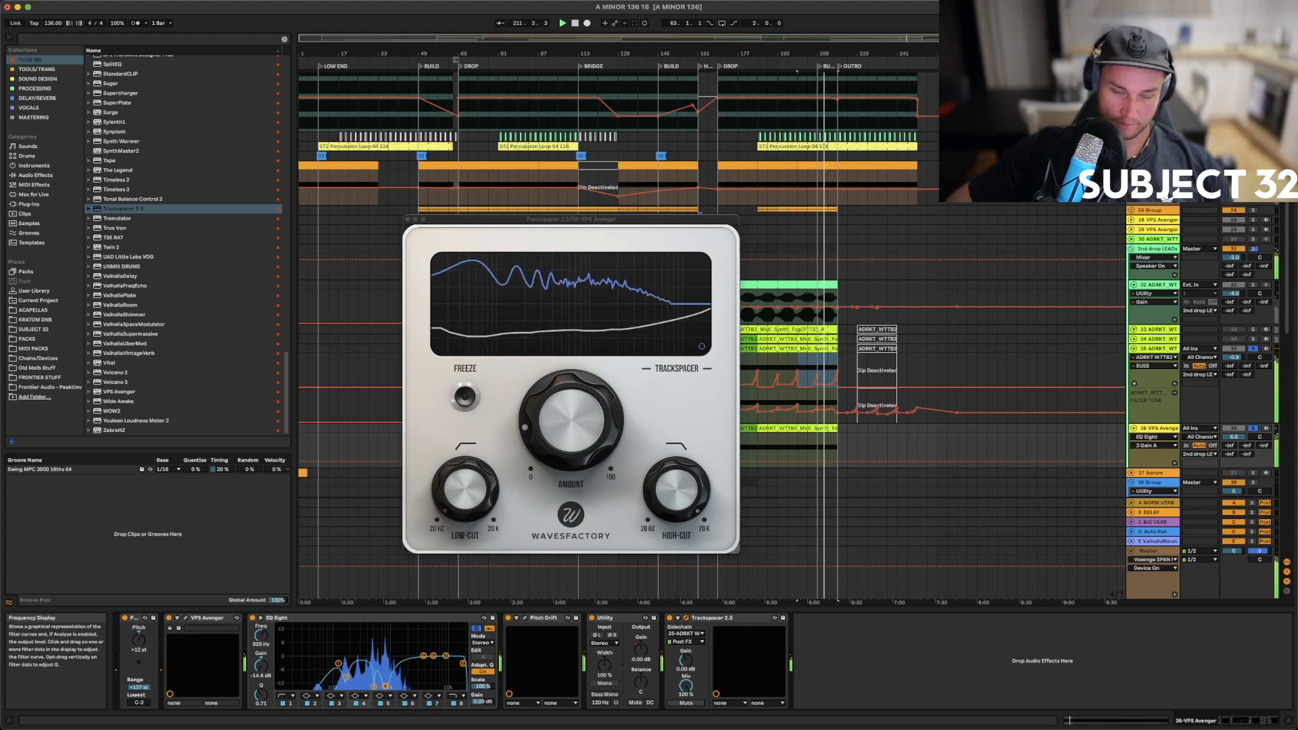
# Narrow the VPS Avenger track's EQ Eight cut at 808 Hz, setting its gain to about -10 dB and Q to about 8
pyautogui.moveTo(261, 695); pyautogui.dragTo(261, 641)
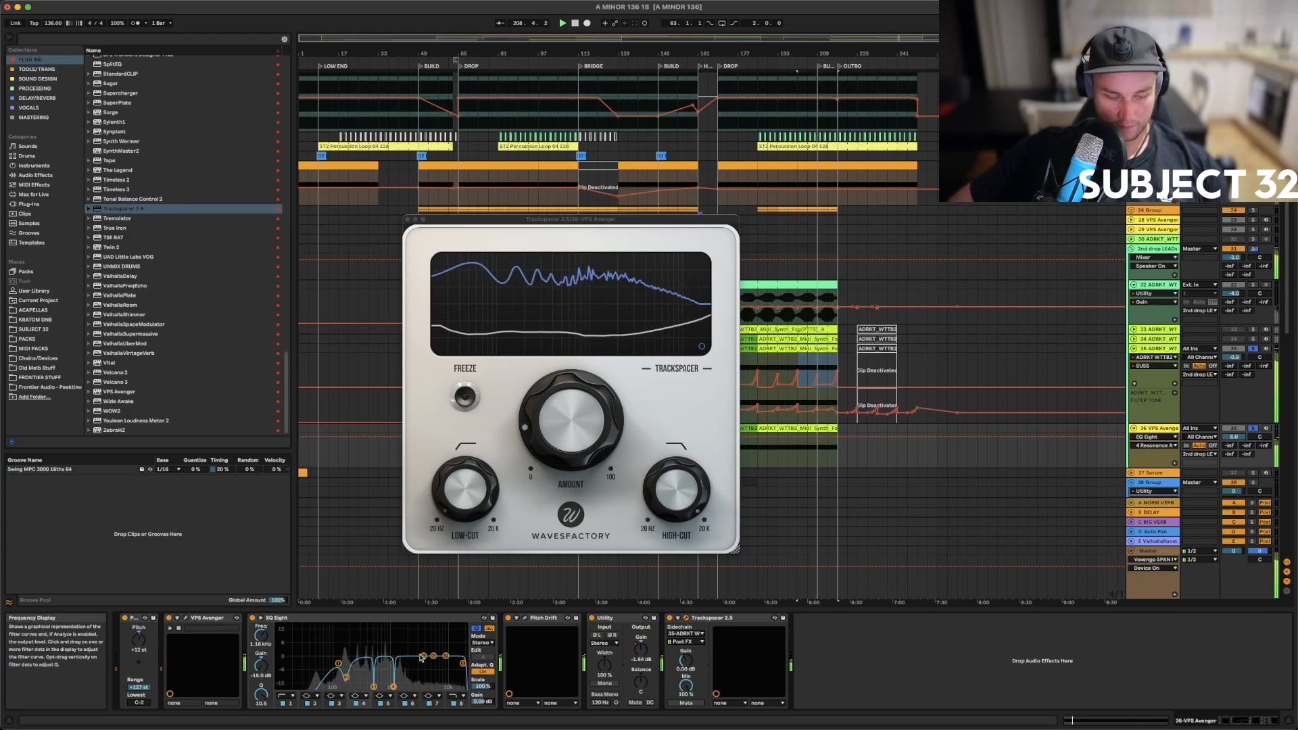
pyautogui.moveTo(394, 686); pyautogui.dragTo(384, 687)
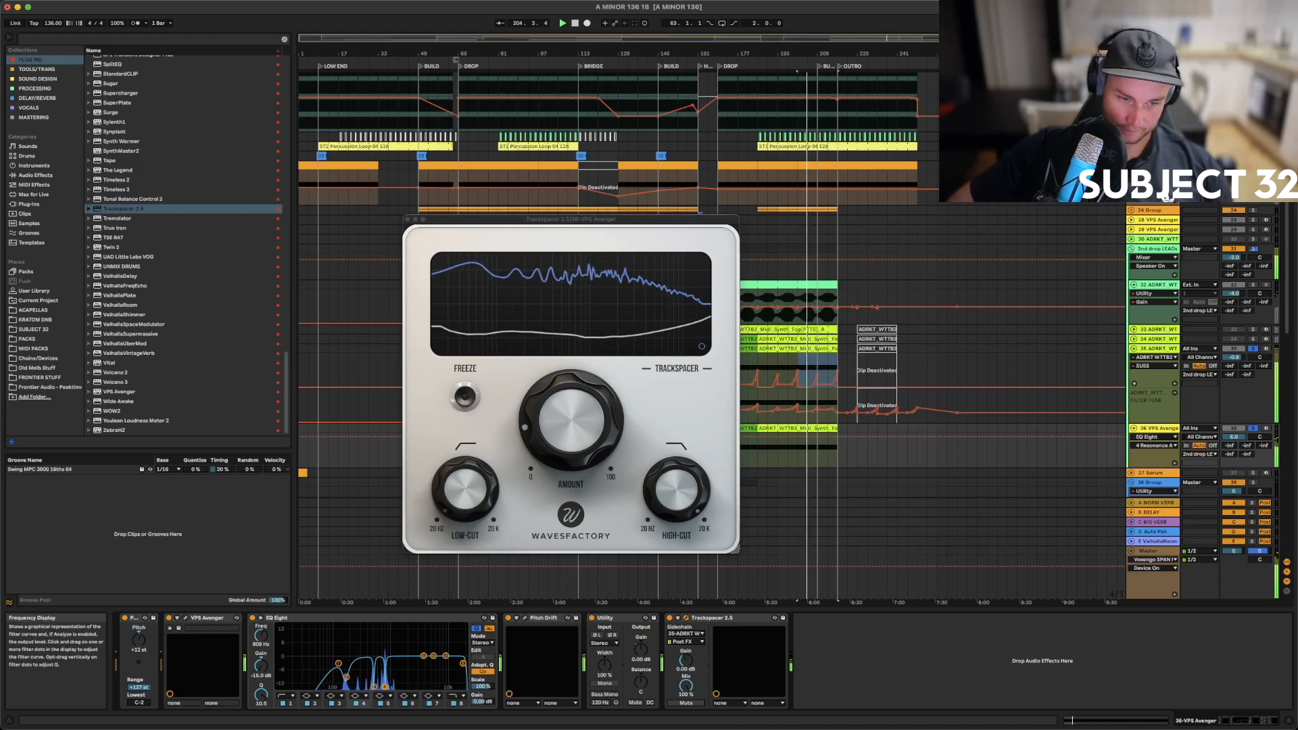
pyautogui.moveTo(260, 665); pyautogui.dragTo(260, 654)
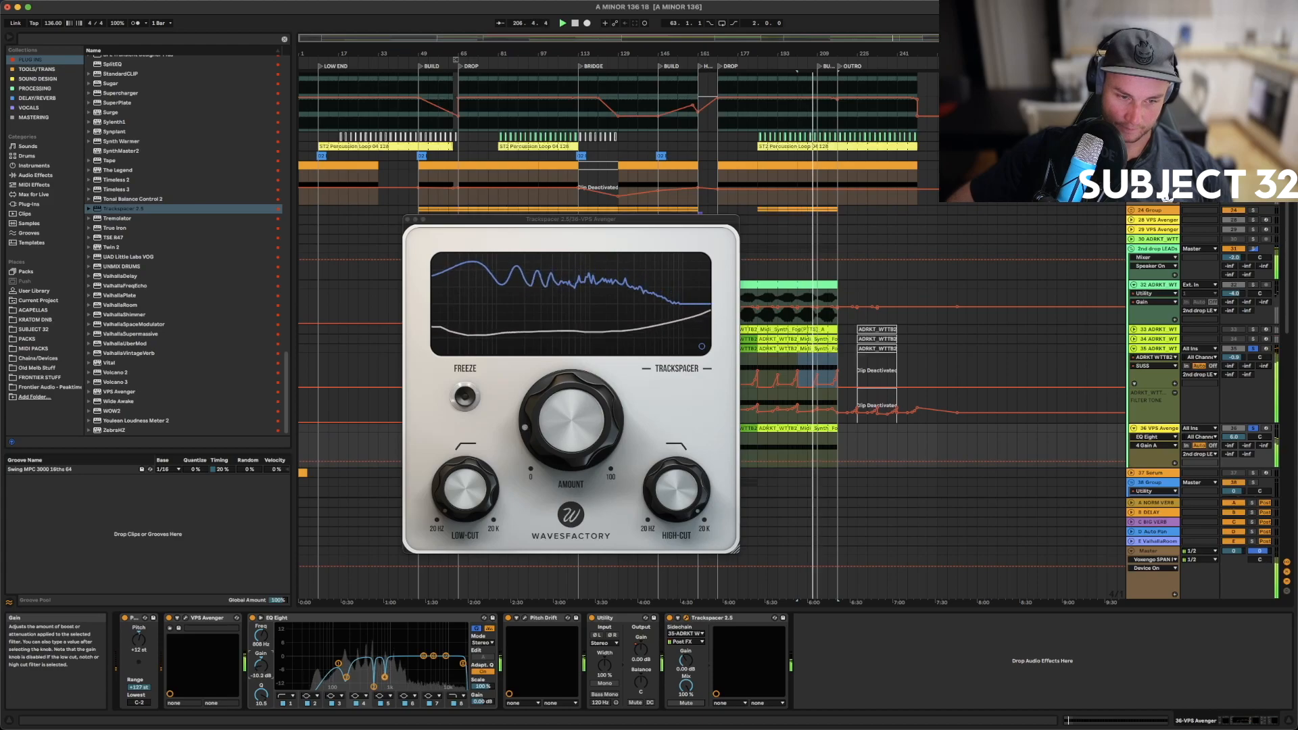
pyautogui.click(260, 695)
pyautogui.moveTo(261, 696); pyautogui.dragTo(261, 703)
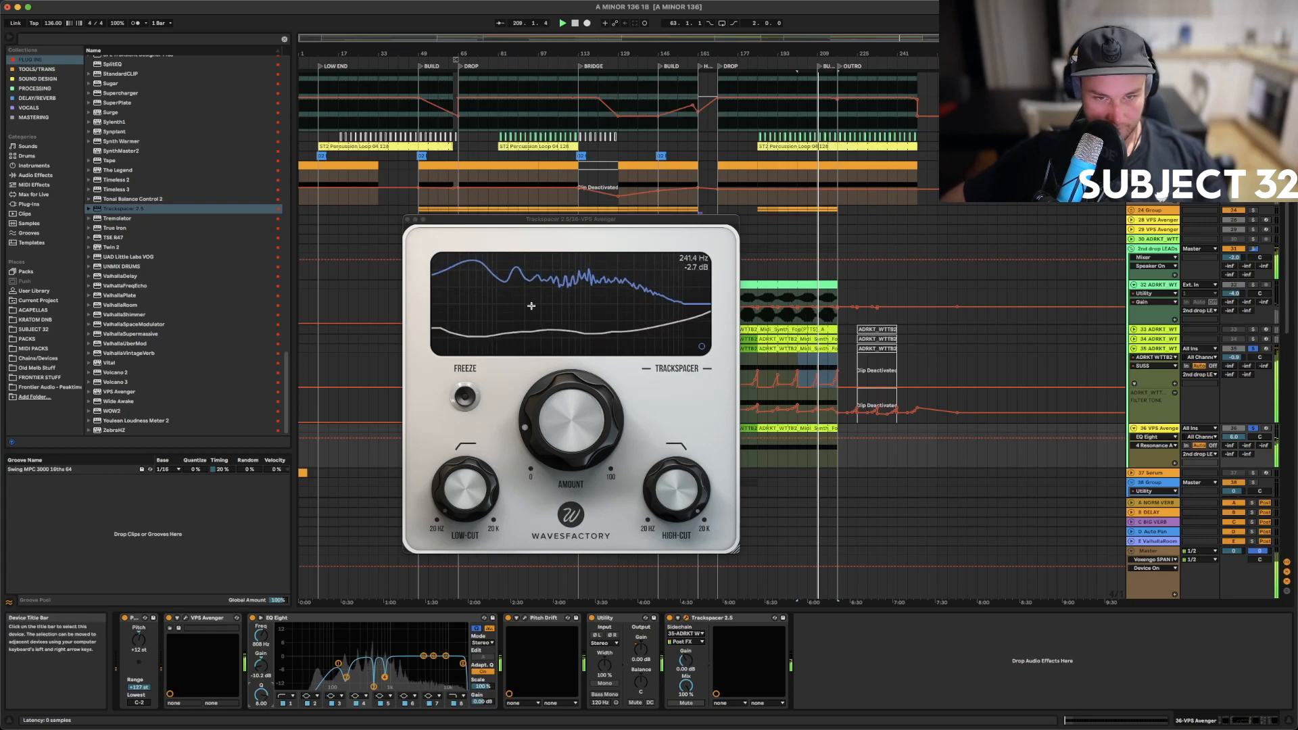
# Audition Trackspacer's high-cut and low-cut filters on the VPS Avenger track and close the plug-in window
pyautogui.moveTo(679, 492); pyautogui.dragTo(674, 575)
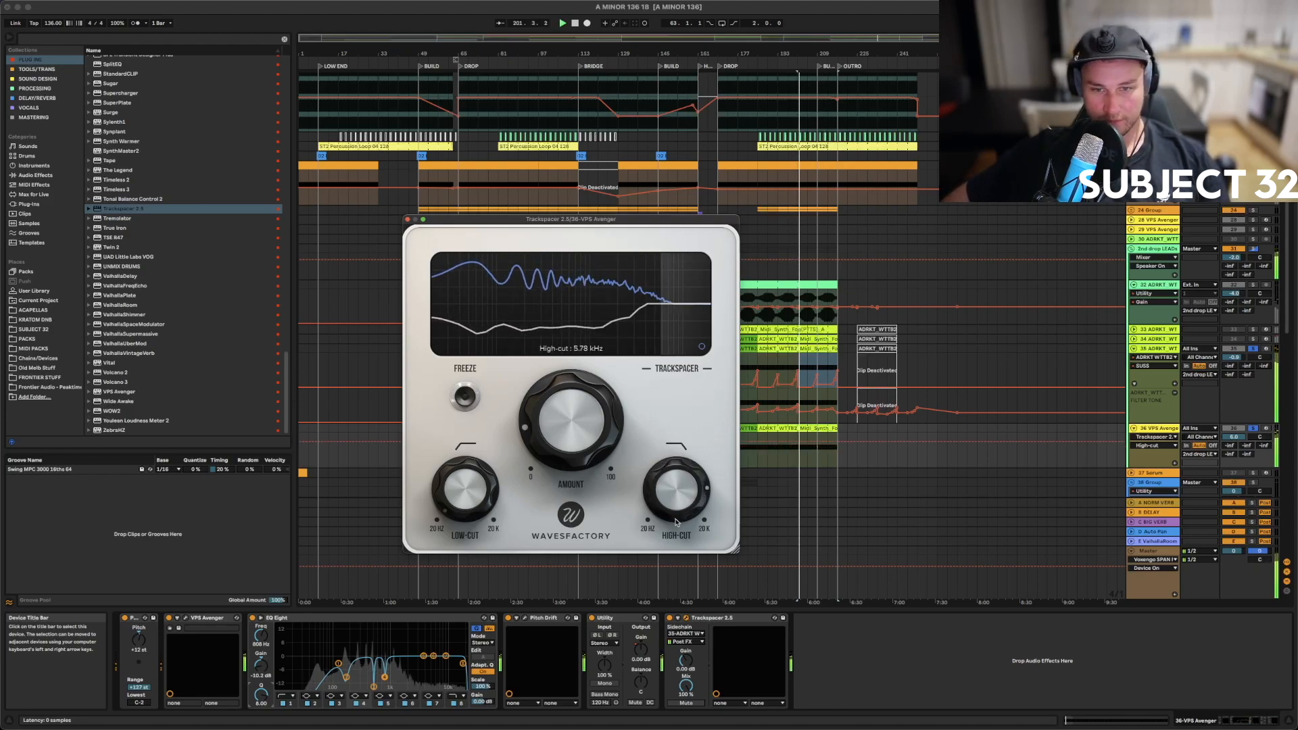
pyautogui.moveTo(488, 498); pyautogui.dragTo(483, 432)
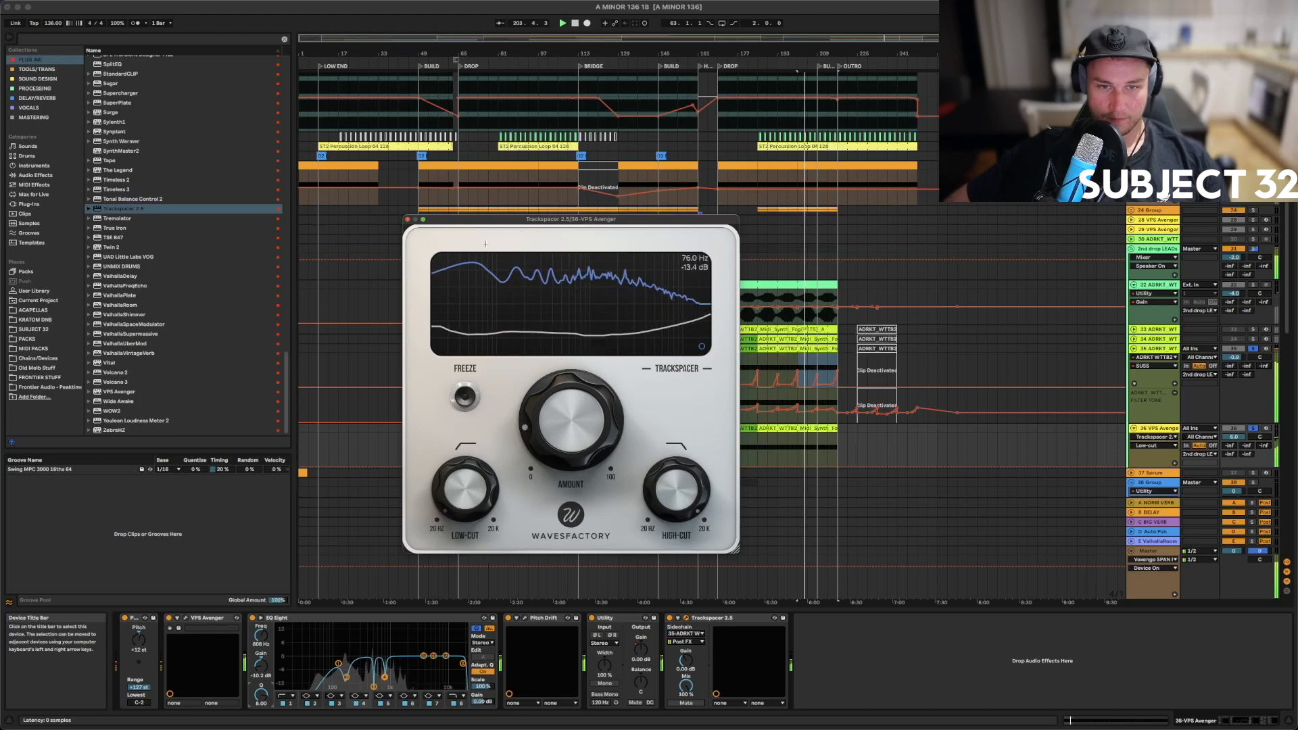
pyautogui.click(407, 219)
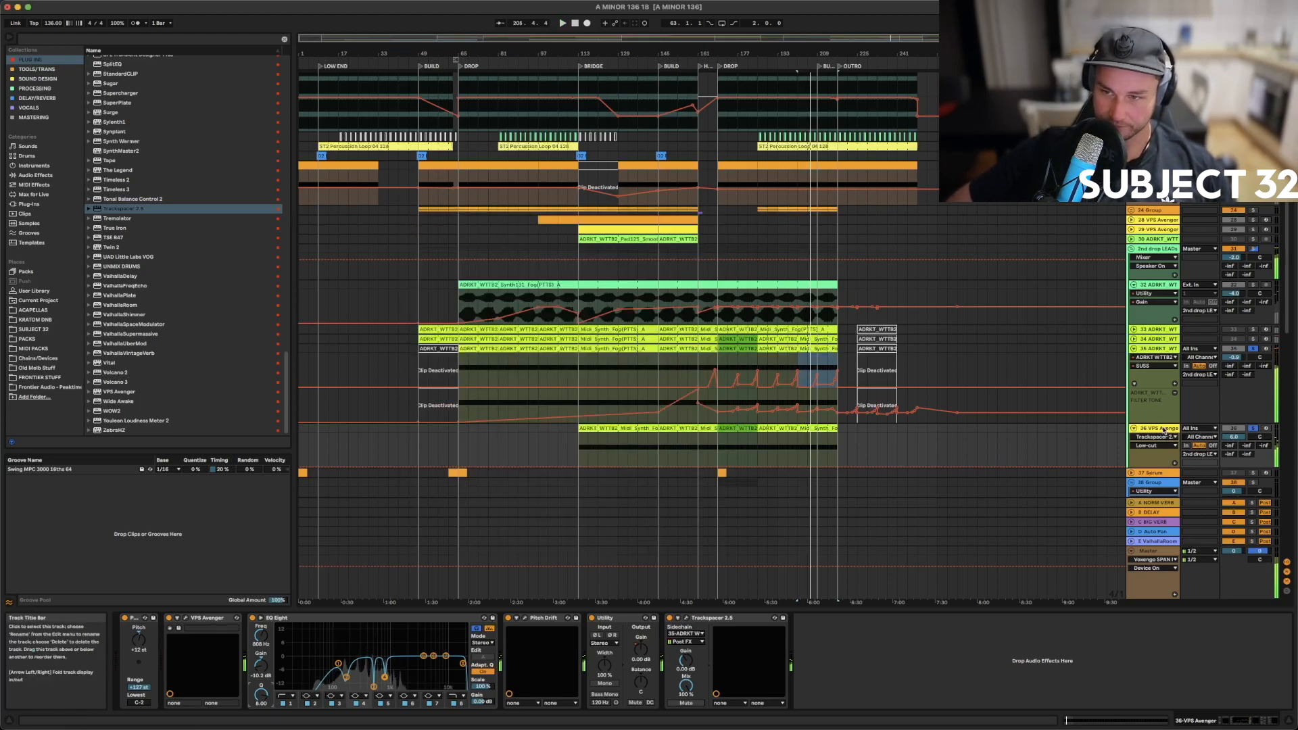
# Adjust the VPS Avenger track's volume to 0 dB while the arrangement plays
pyautogui.doubleClick(1236, 438)
pyautogui.press('space')
pyautogui.press('space')
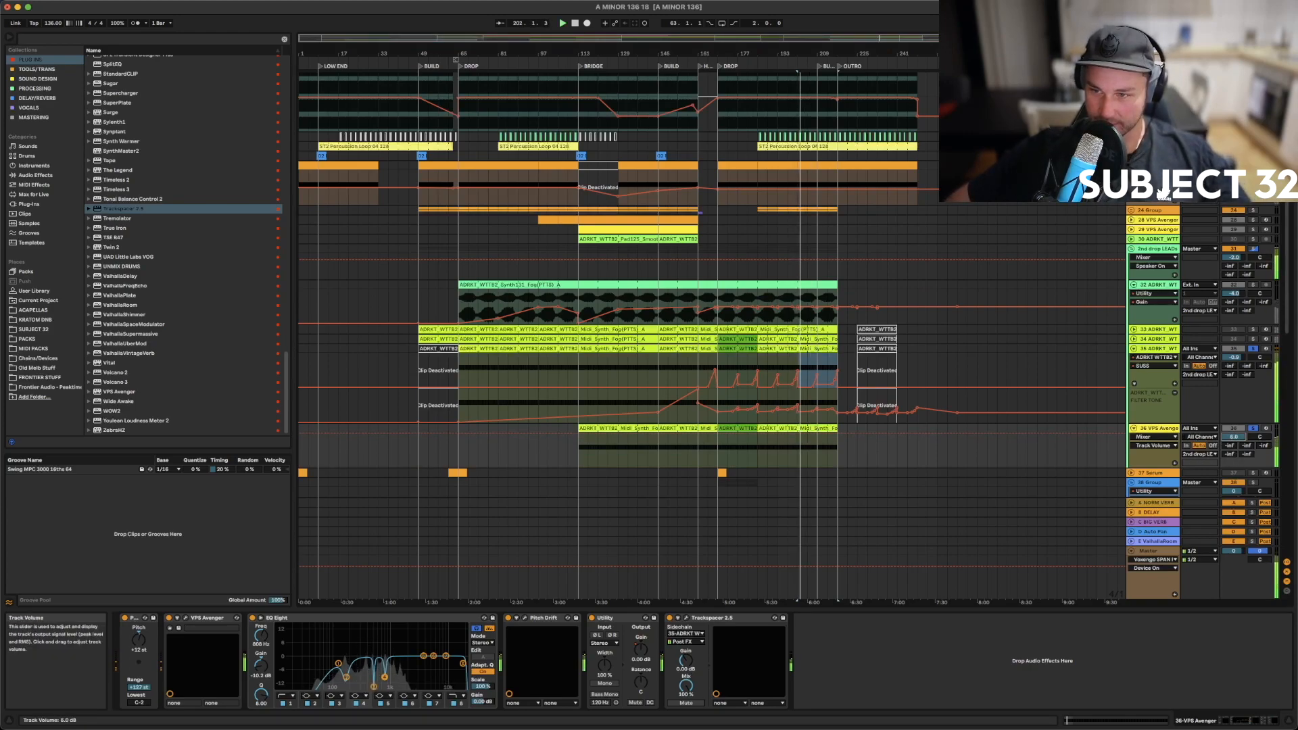
pyautogui.moveTo(1233, 438); pyautogui.dragTo(1233, 450)
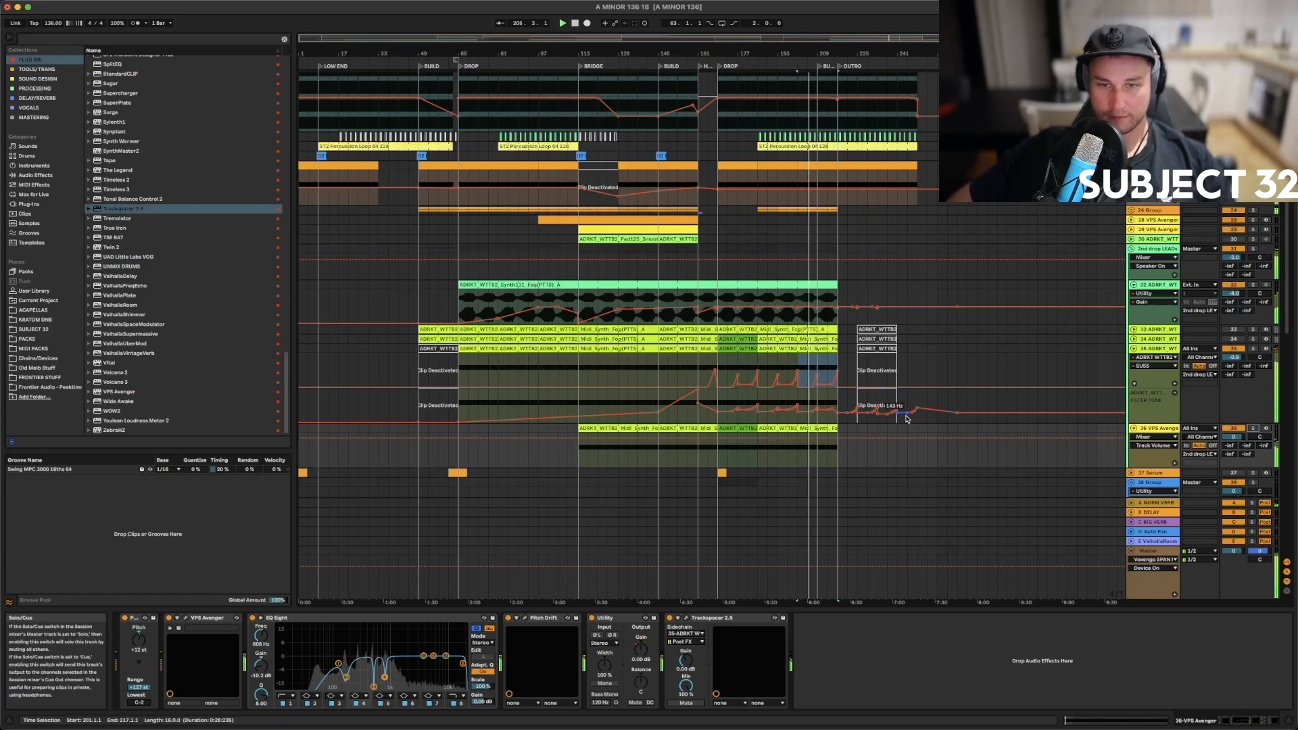
# Display the VPS Avenger track's Utility gain automation and lower its breakpoint at the start of the hook to about -22.7 dB
pyautogui.click(700, 463)
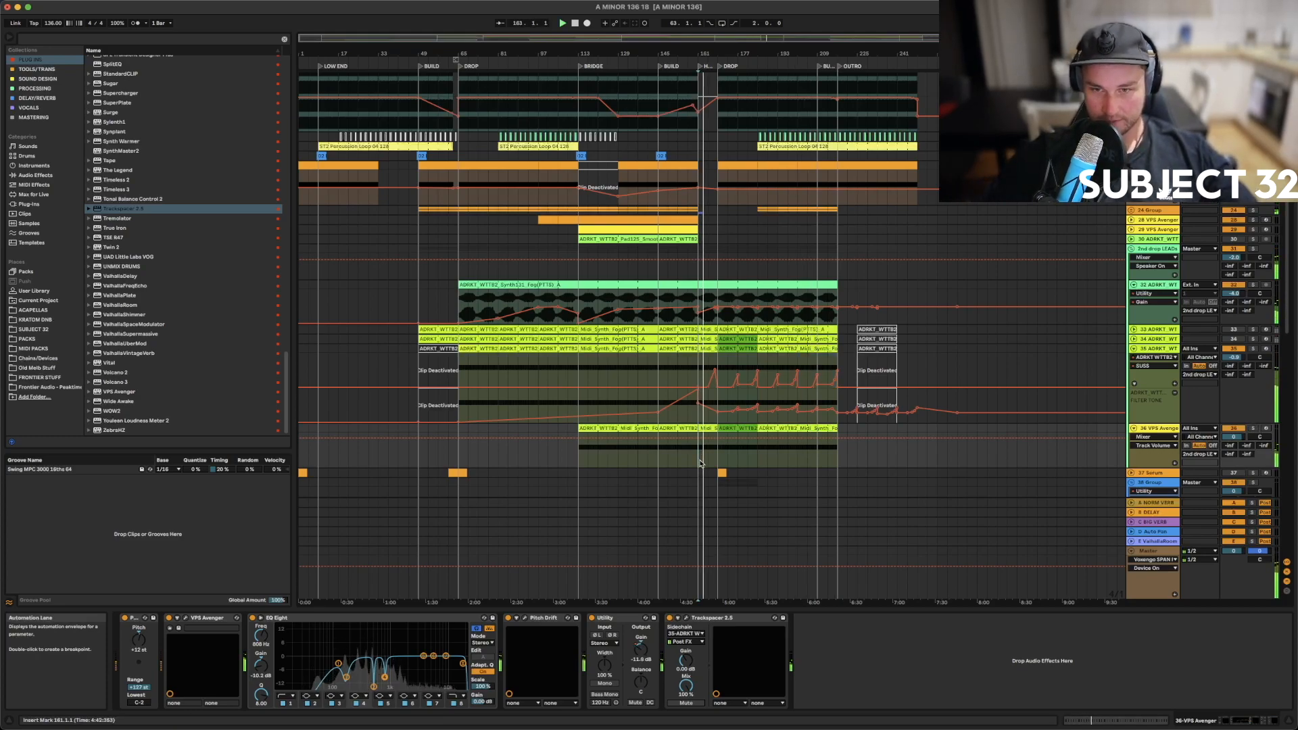
pyautogui.click(629, 618)
pyautogui.click(634, 636)
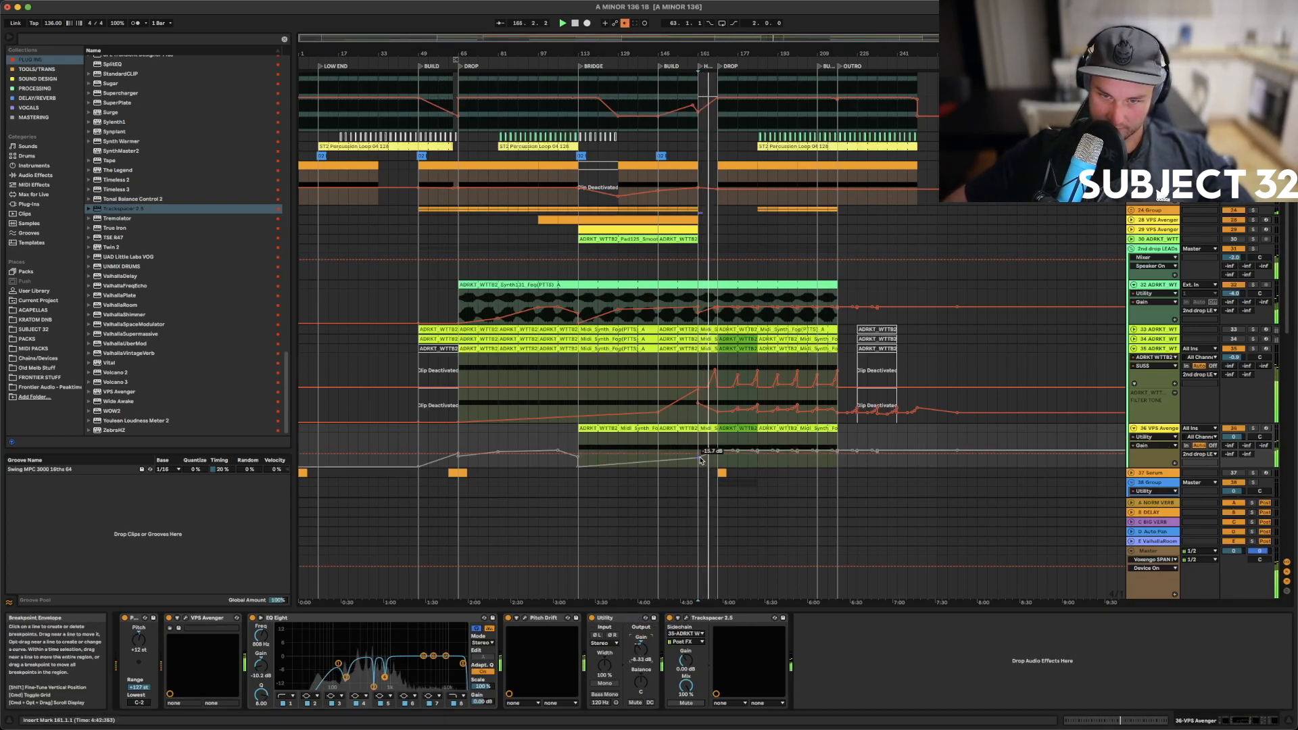
pyautogui.moveTo(698, 459); pyautogui.dragTo(699, 463)
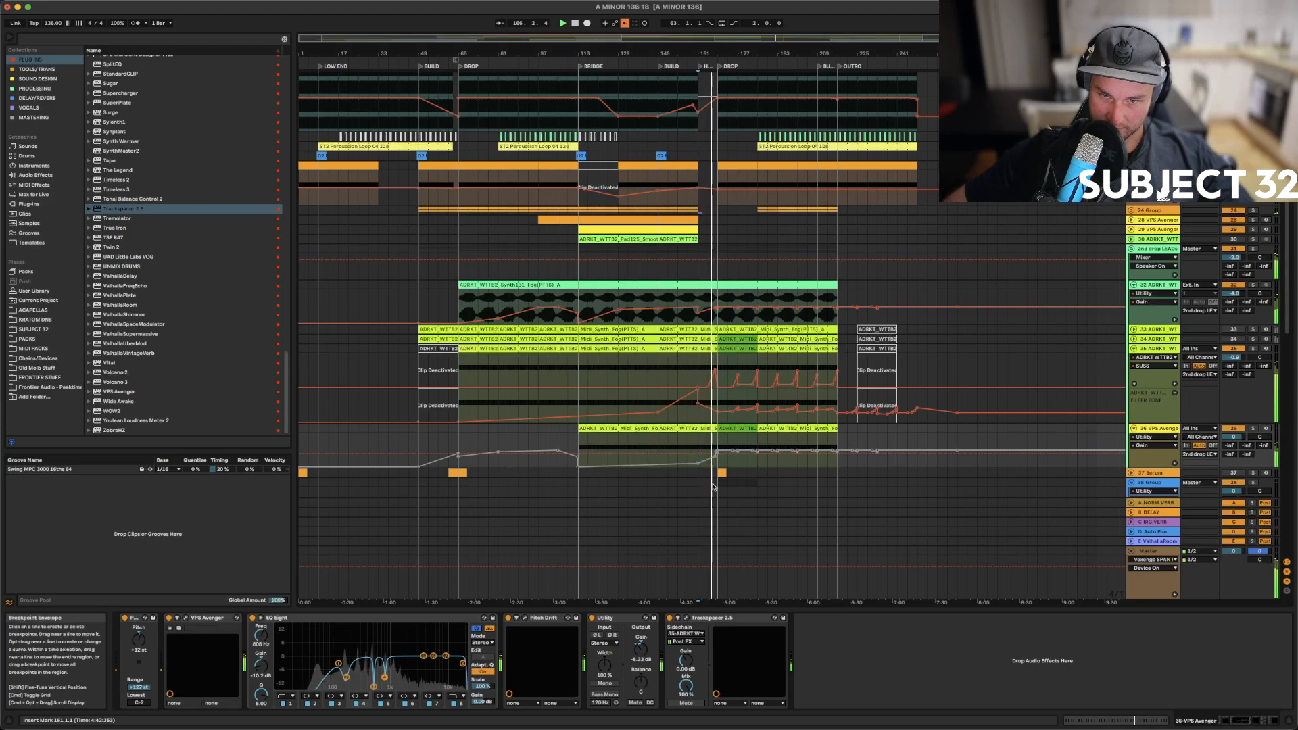
# Re-enable the overridden Utility gain automation, leave automation arm off and enlarge the hook section
pyautogui.click(616, 23)
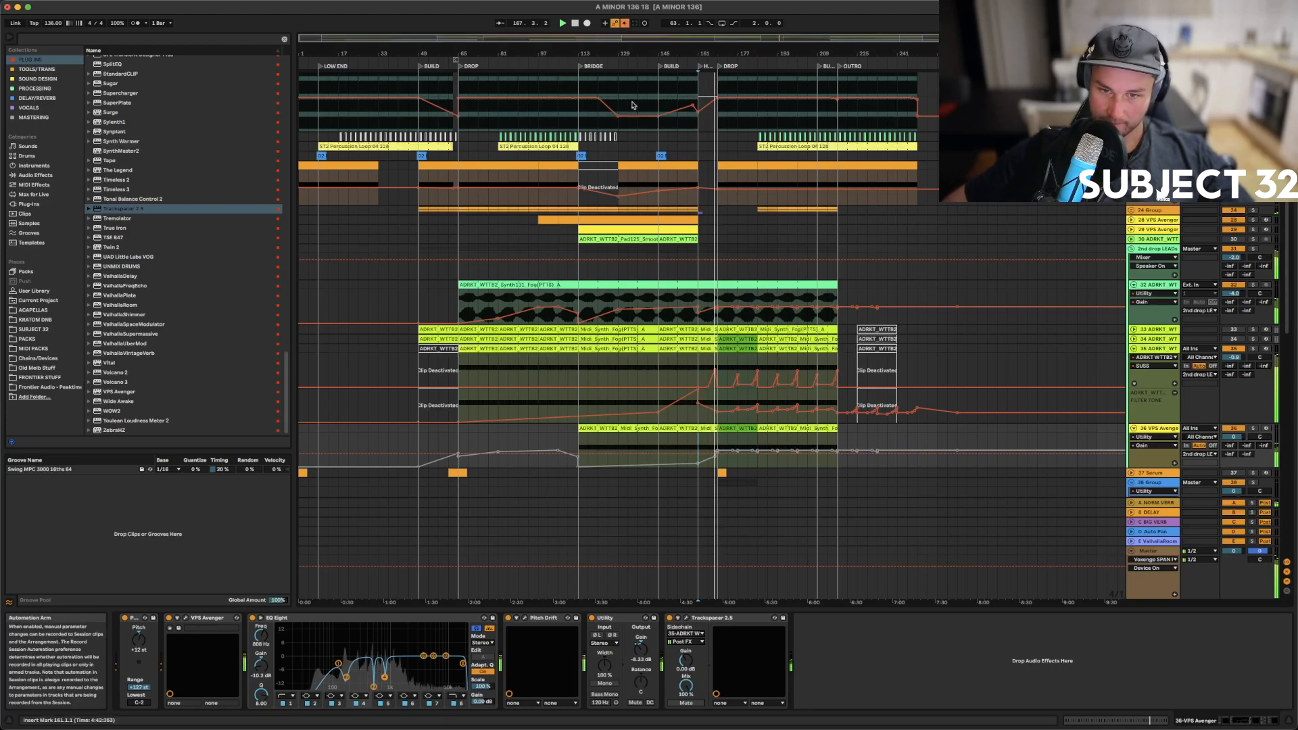
pyautogui.moveTo(700, 50); pyautogui.dragTo(701, 244)
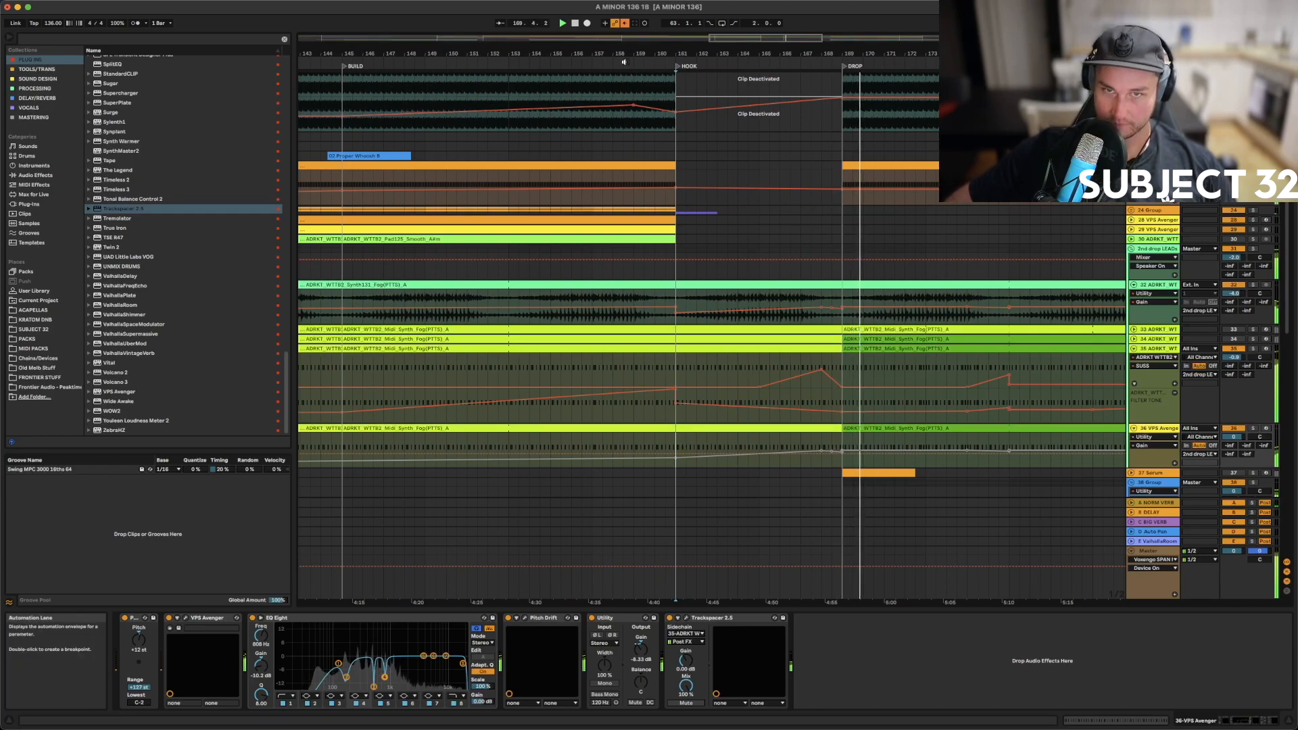
pyautogui.click(624, 24)
pyautogui.click(614, 24)
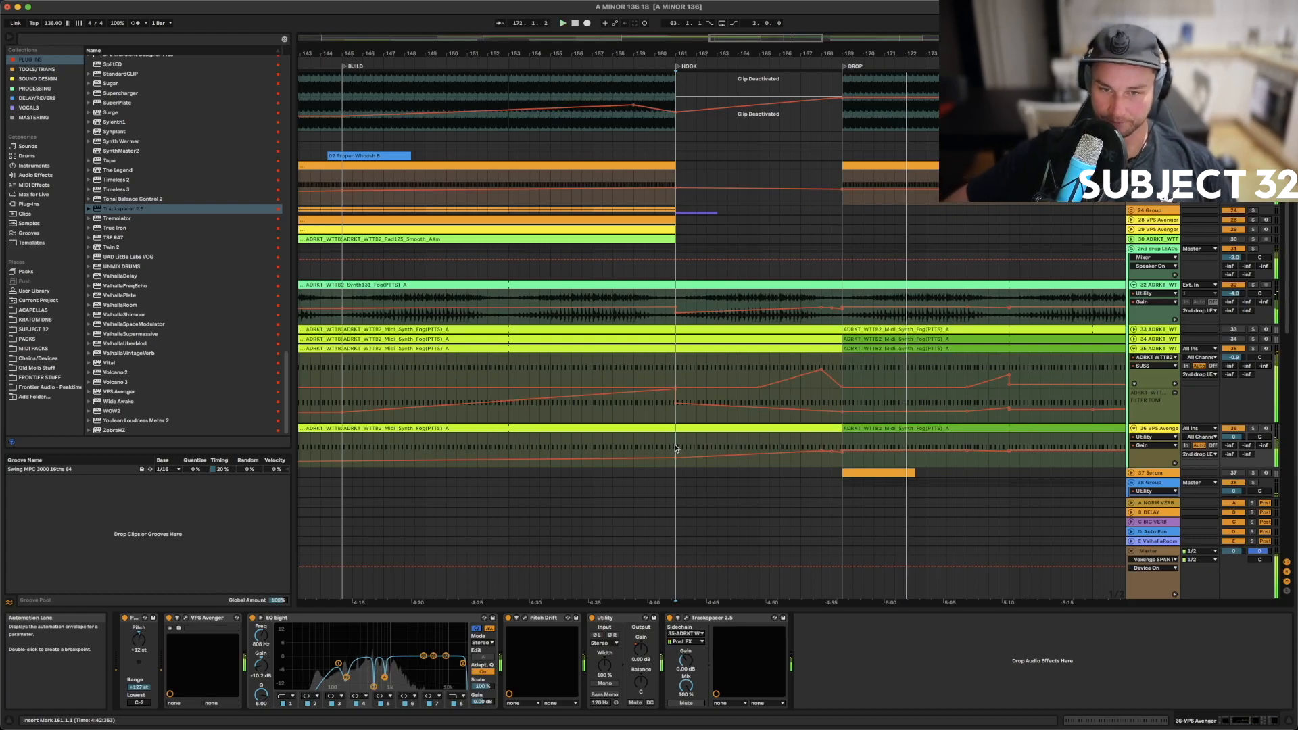
# Raise the Utility gain automation across the eight-bar hook so it starts at about -19 dB, and play from bar 161
pyautogui.moveTo(684, 447); pyautogui.dragTo(806, 445)
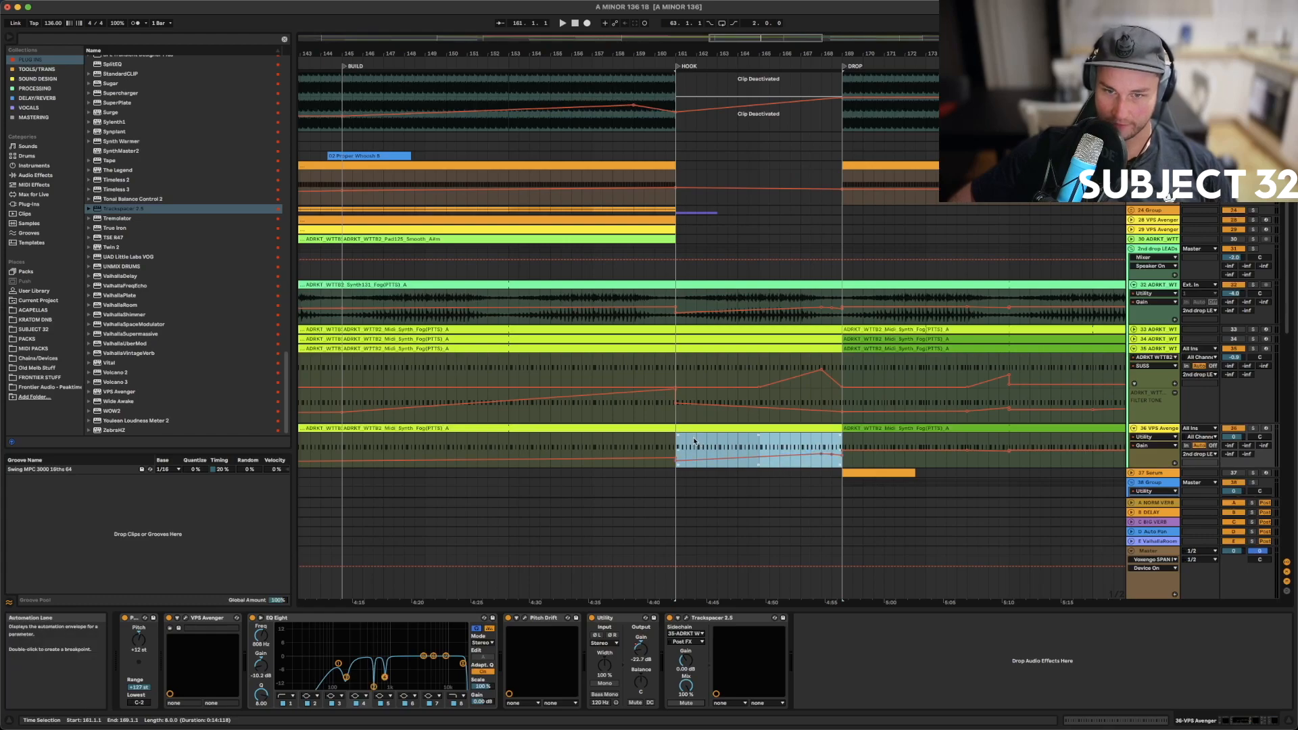
pyautogui.moveTo(684, 464); pyautogui.dragTo(686, 458)
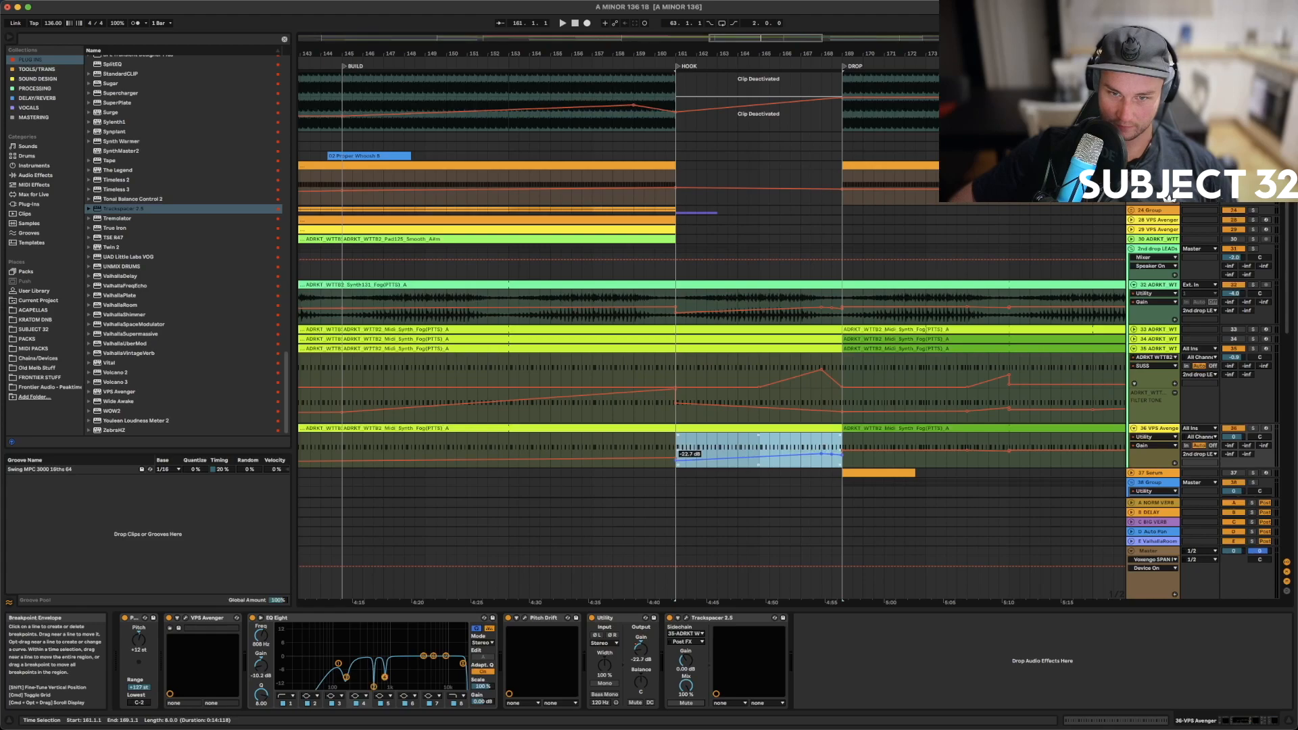
pyautogui.click(676, 450)
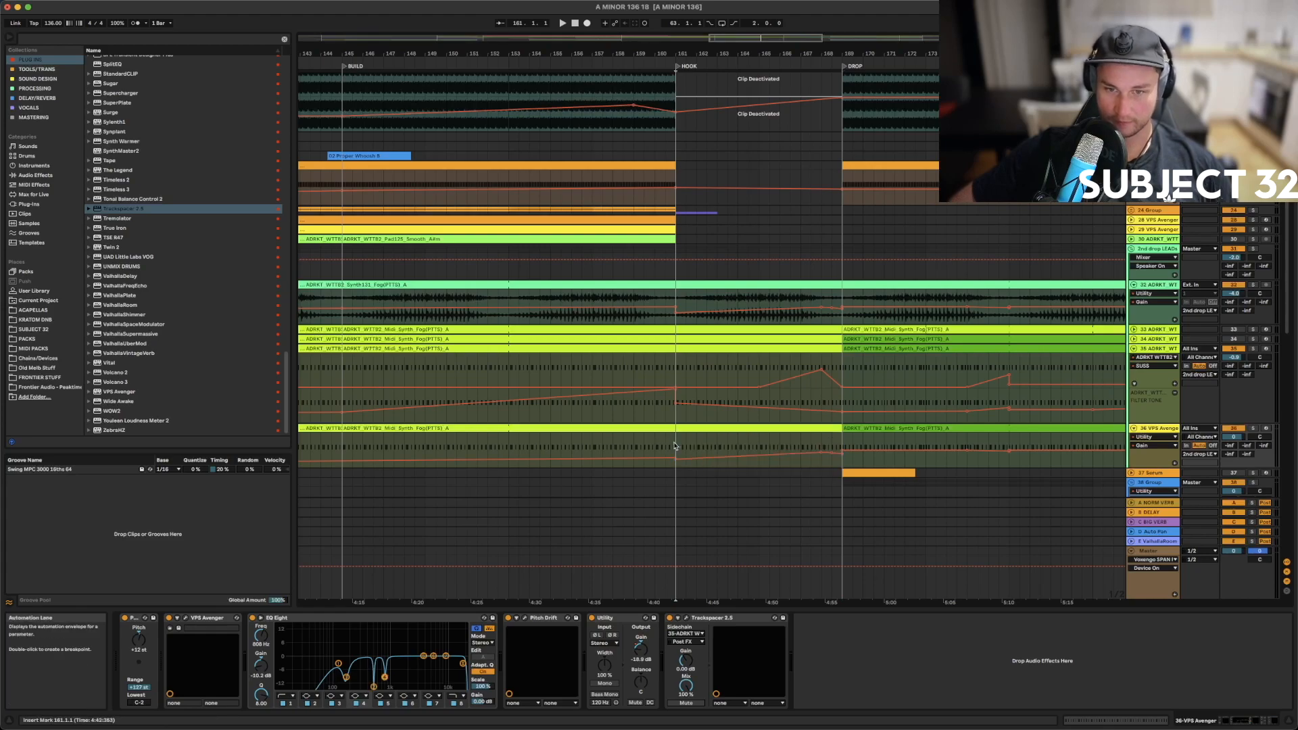
pyautogui.press('space')
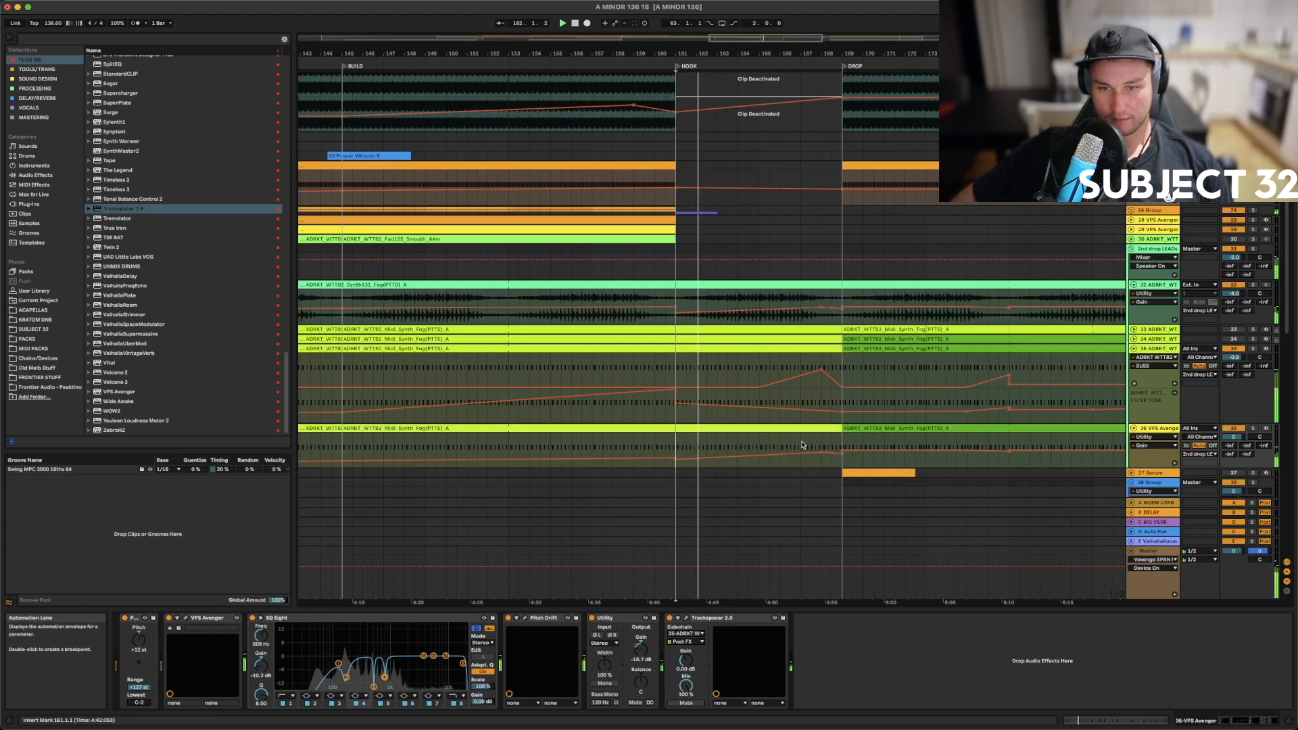
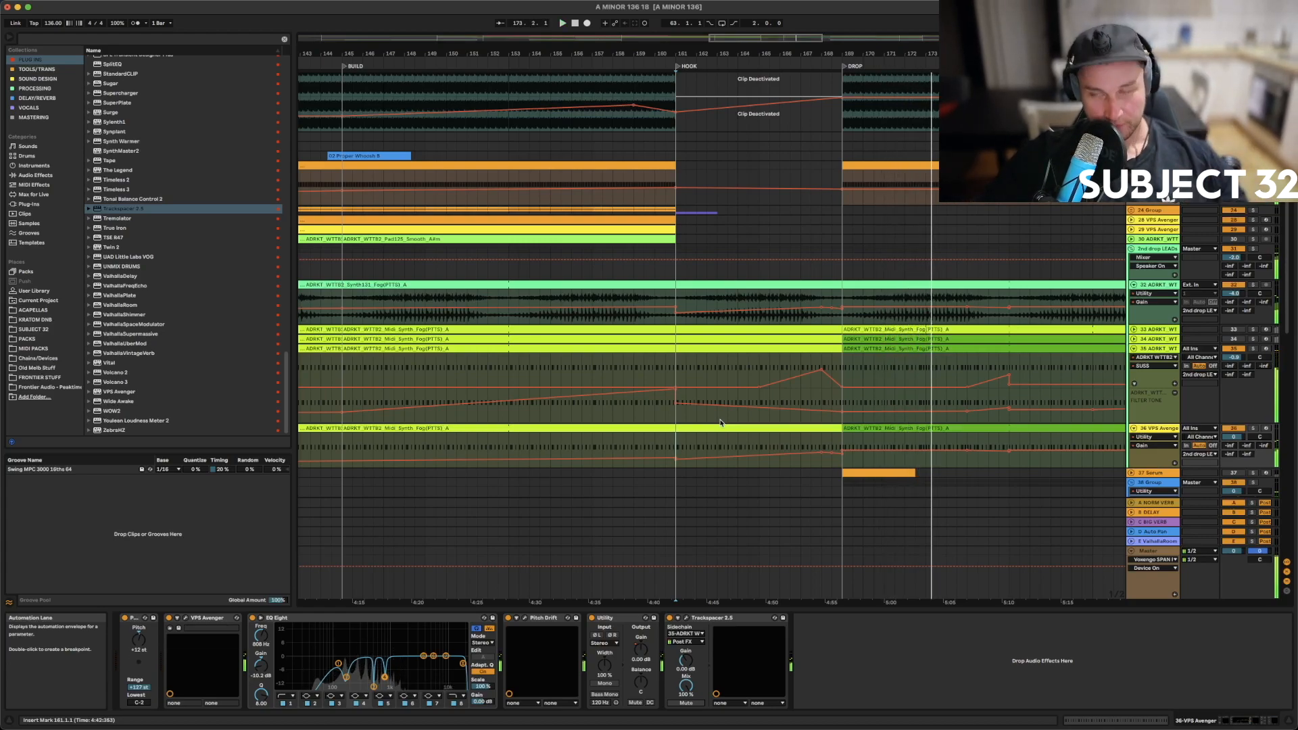
# Play from the start of the second drop at bar 169 and open track 35's MIDI clip there
pyautogui.press('space')
pyautogui.click(843, 366)
pyautogui.moveTo(891, 54)
pyautogui.mouseDown()
pyautogui.moveTo(710, 53)
pyautogui.moveTo(677, 13)
pyautogui.mouseUp()
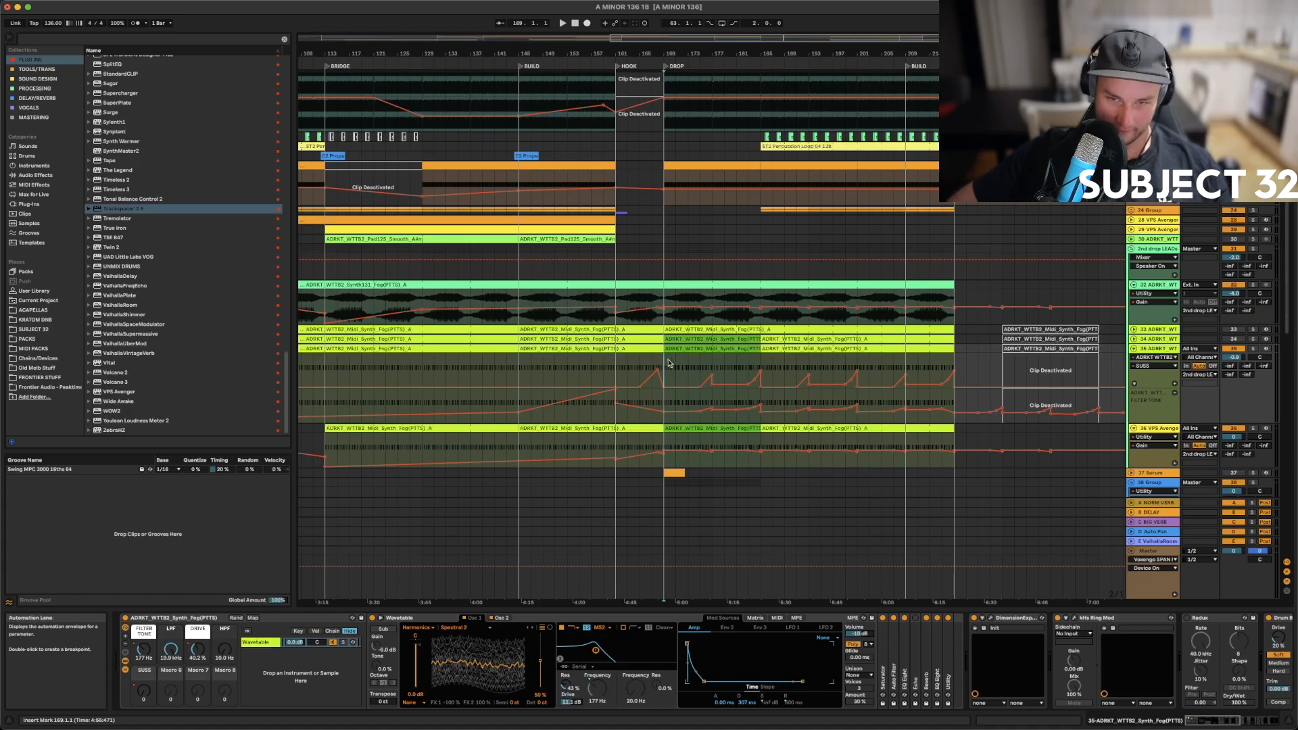
pyautogui.press('space')
pyautogui.doubleClick(689, 349)
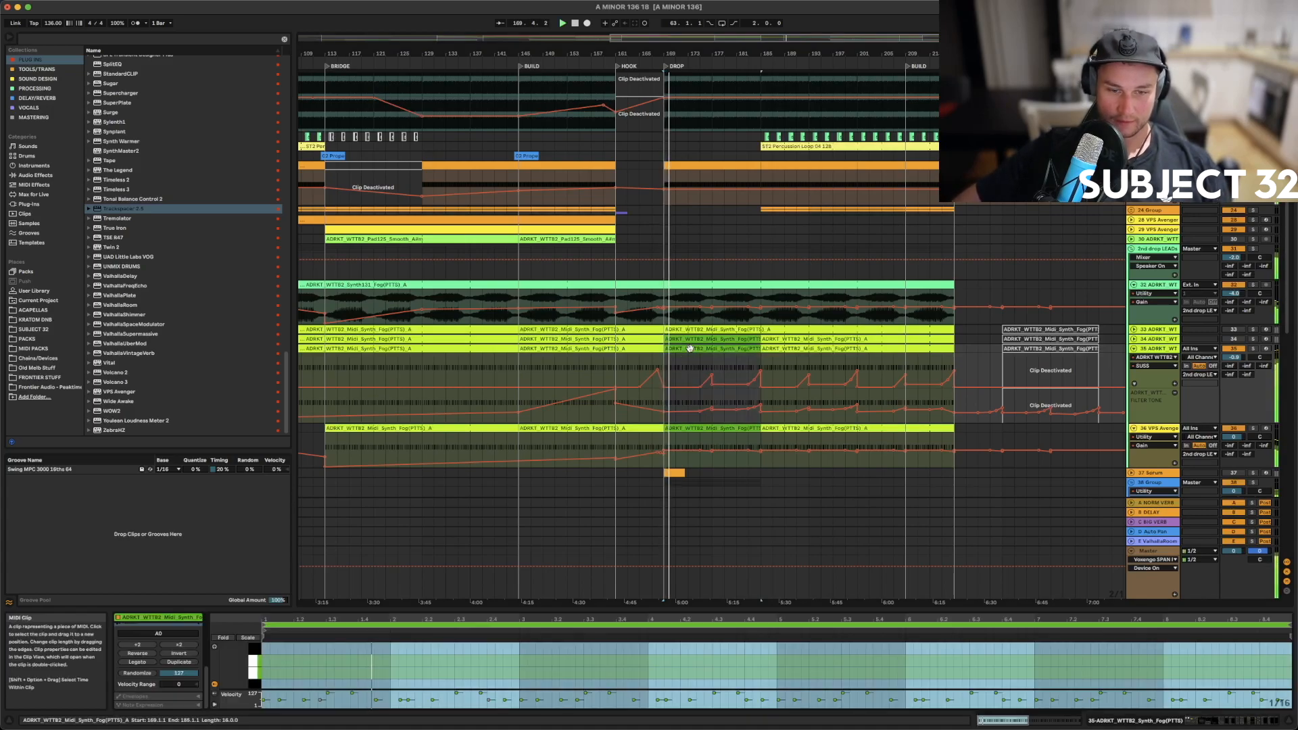
pyautogui.press('space')
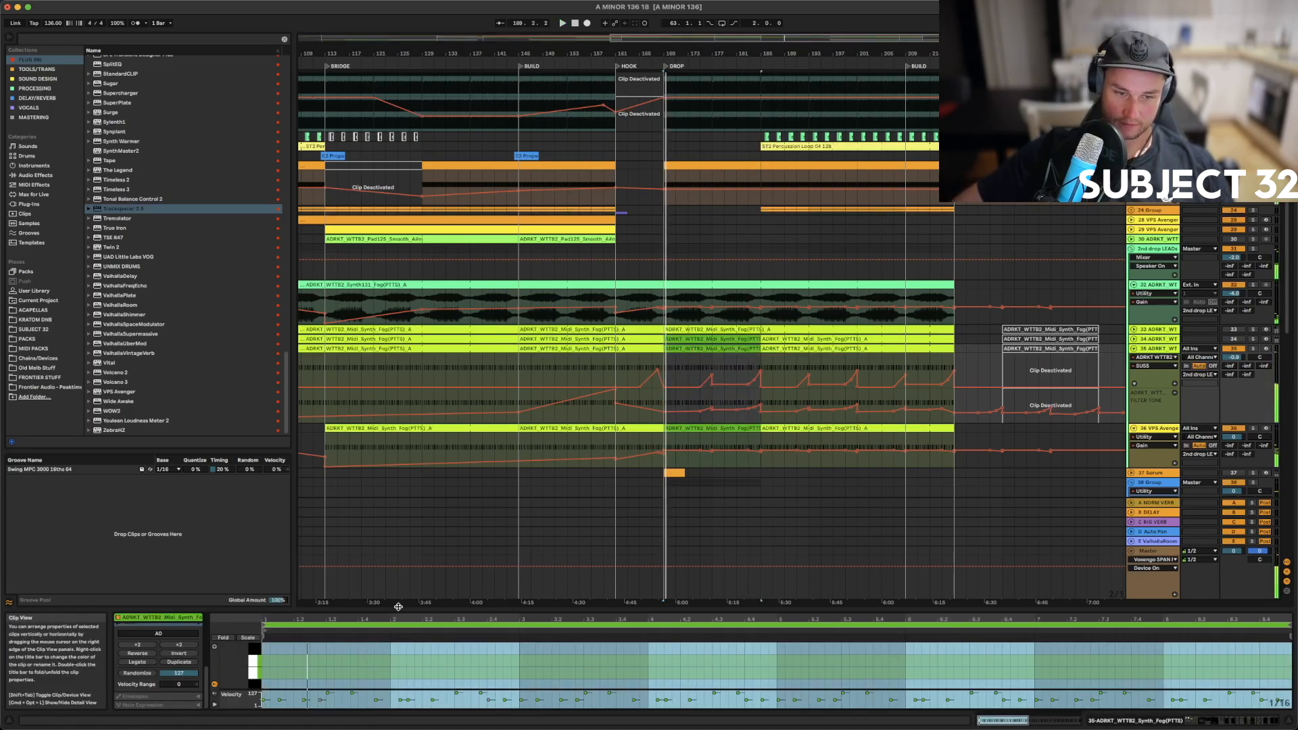
# Try shorter lengths for the A0 note at beat 1.2.3 in an enlarged note editor
pyautogui.moveTo(398, 606); pyautogui.dragTo(306, 368)
pyautogui.moveTo(306, 446); pyautogui.dragTo(315, 469)
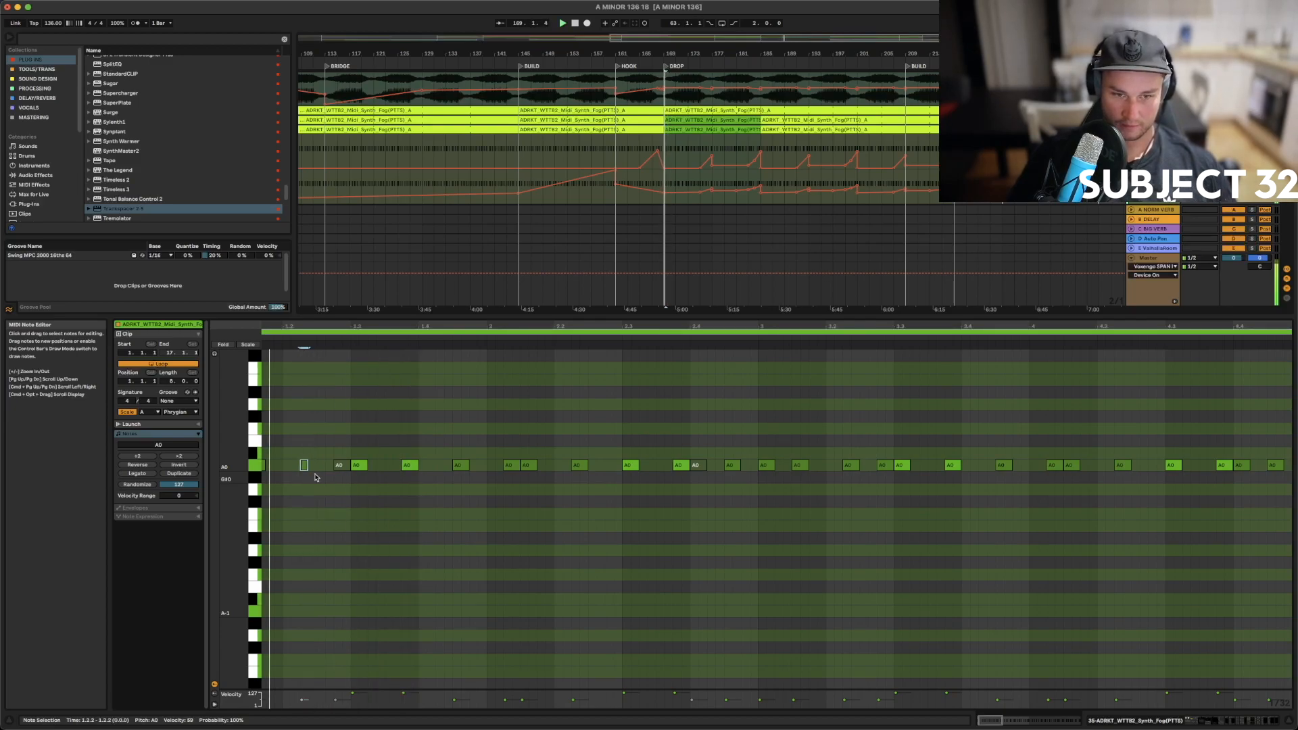
pyautogui.hotkey('shift', 'Left')
pyautogui.hotkey('shift', 'Left')
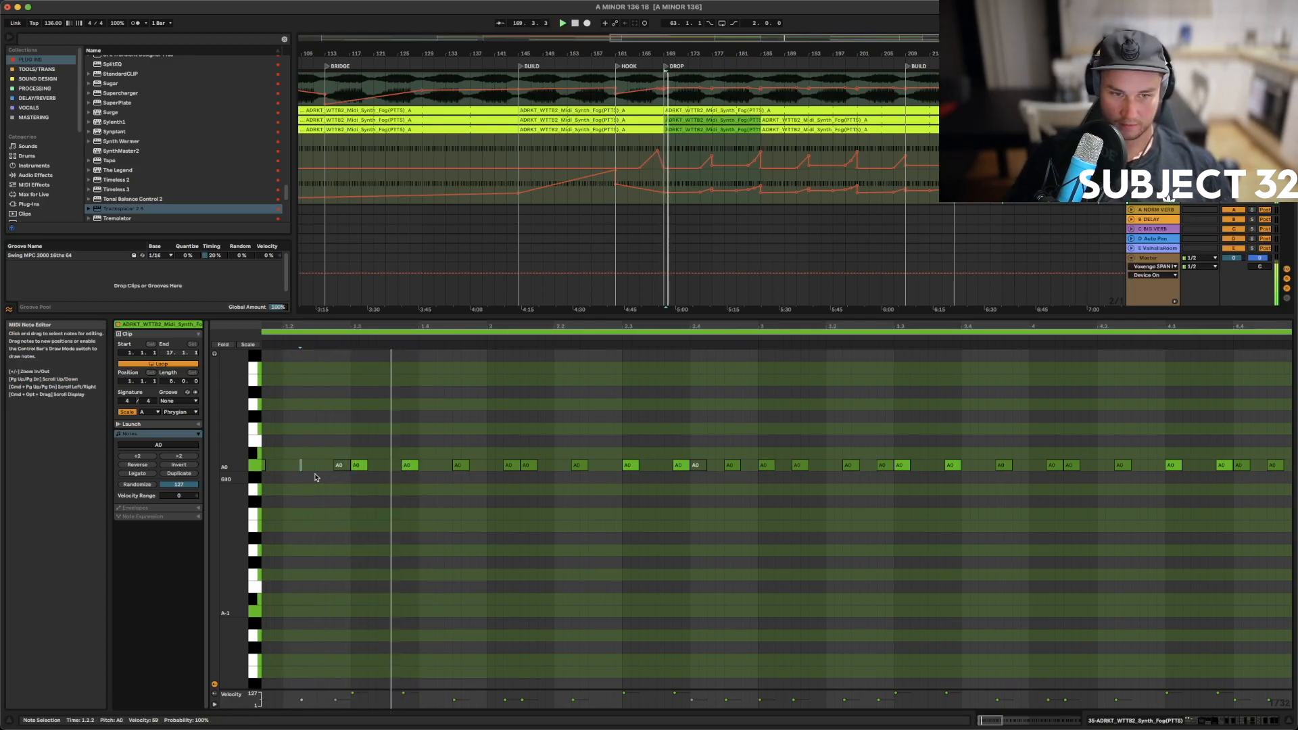
pyautogui.hotkey('shift', 'Right')
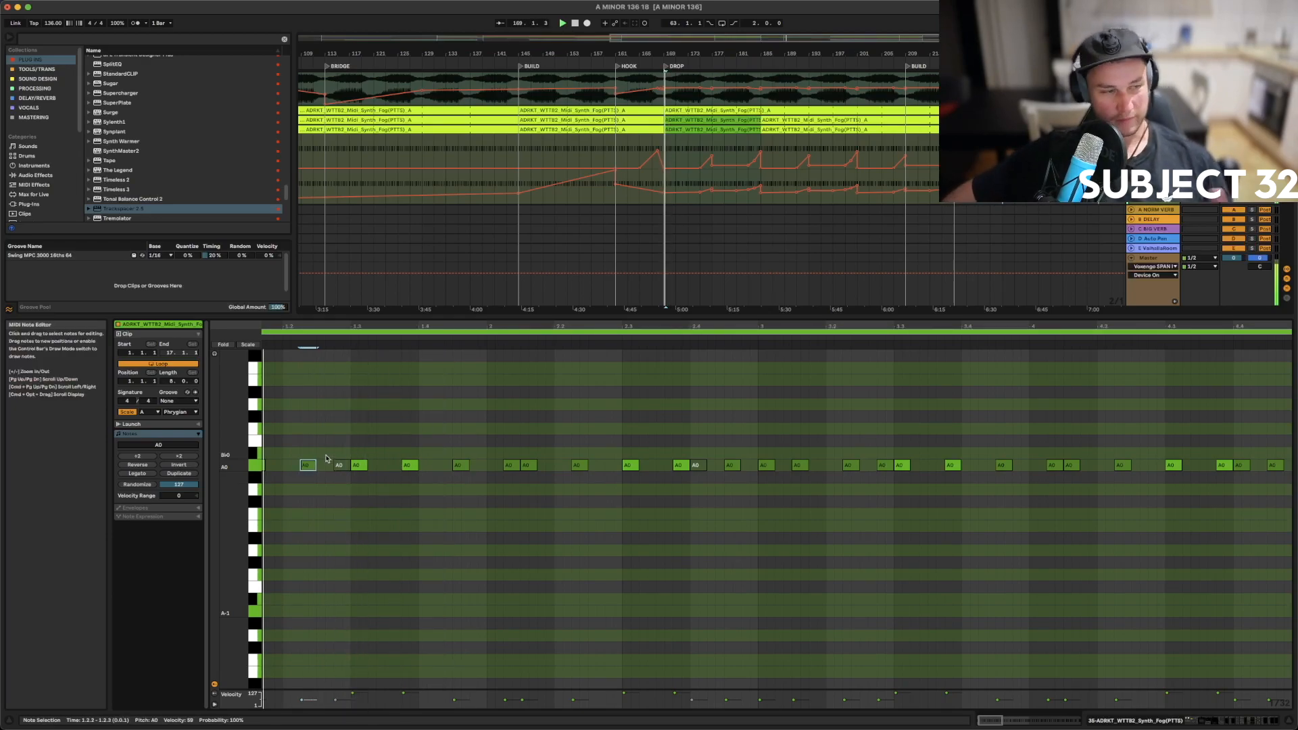
# Display track 35's device chain and view the devices at its end
pyautogui.click(1162, 723)
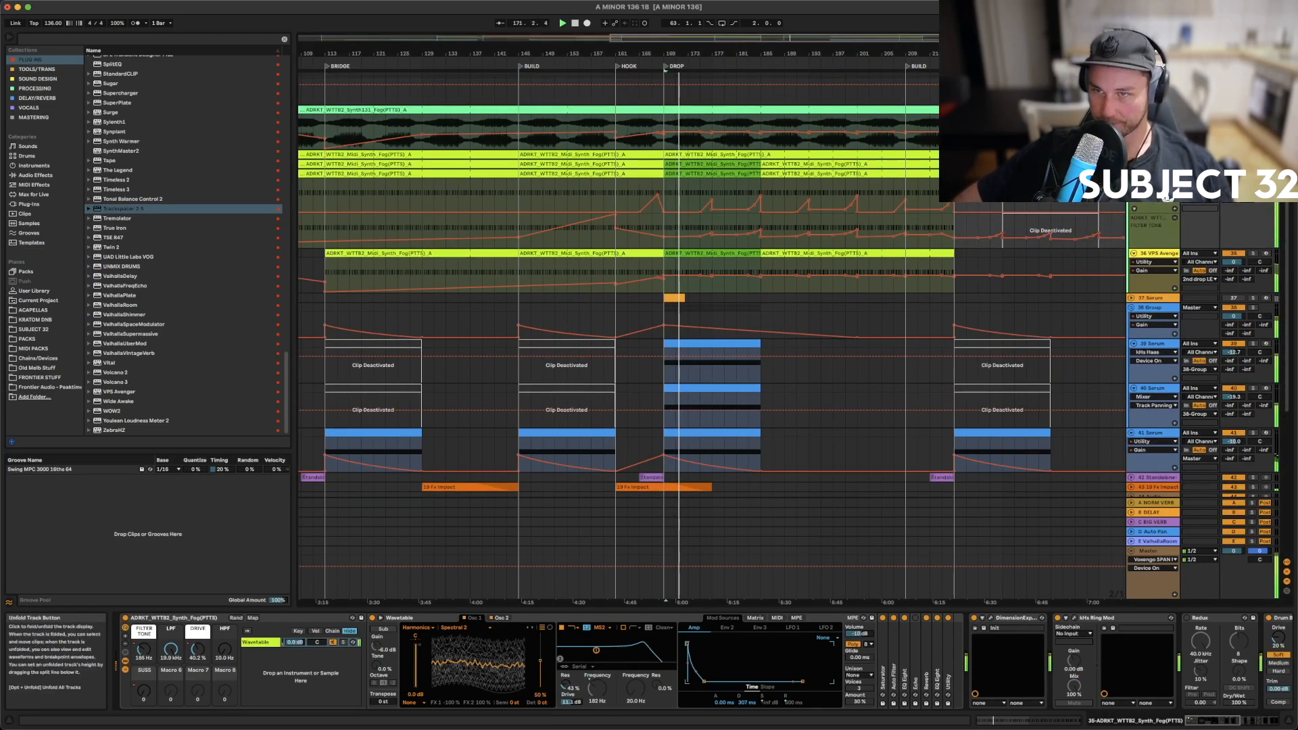
pyautogui.scroll(3, 1167, 199)
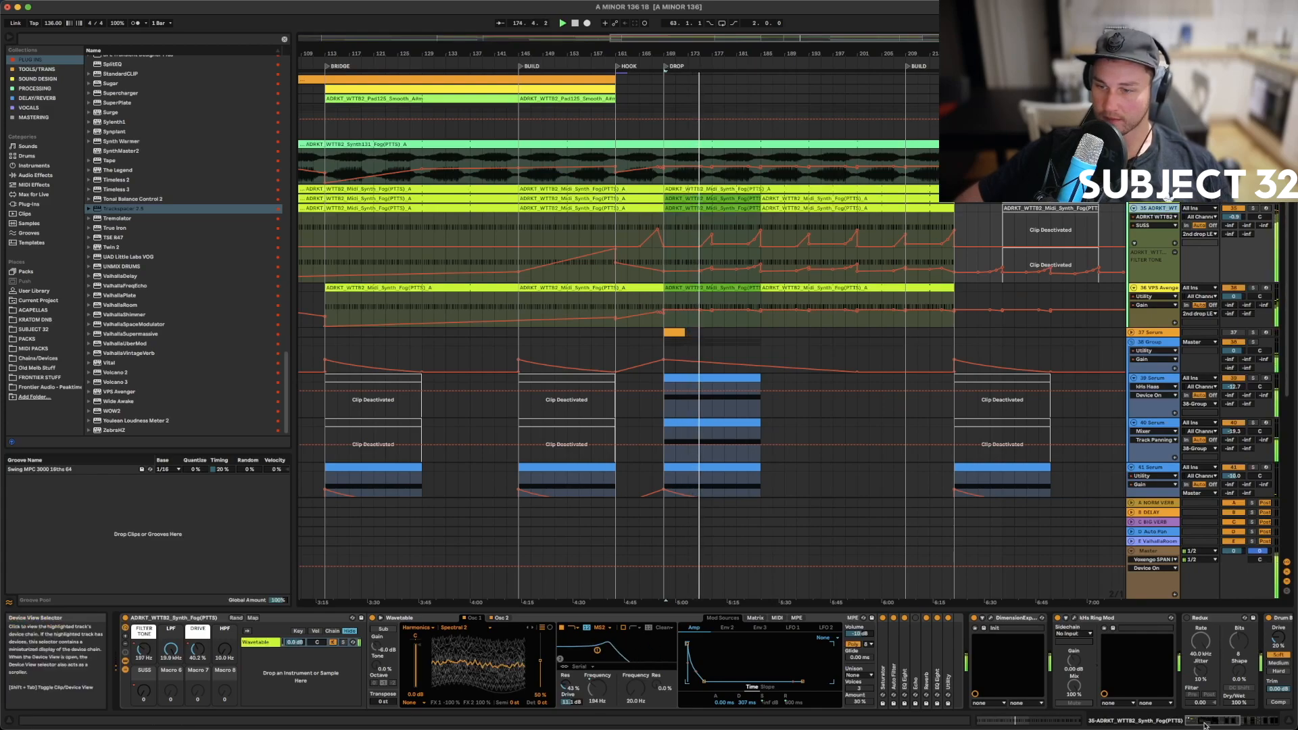
pyautogui.click(1261, 721)
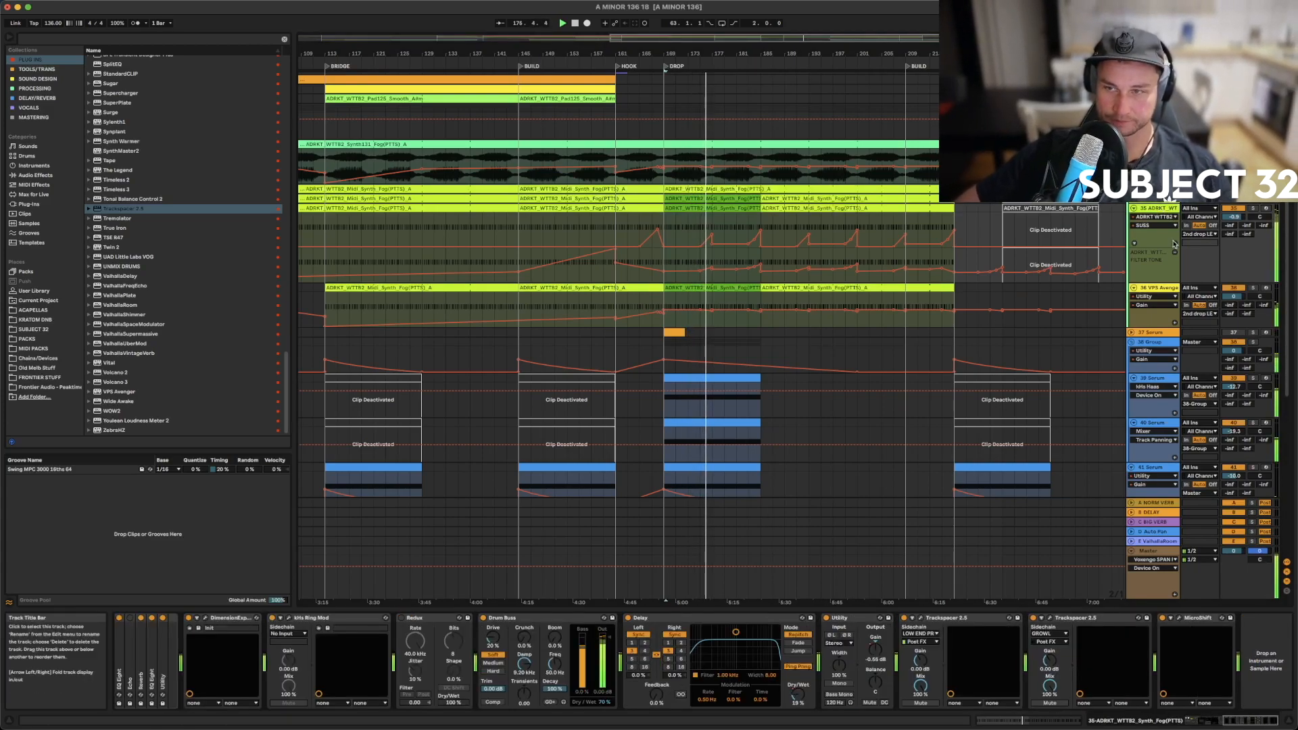
# Fold track 35 and display the devices of the 2nd drop leads group
pyautogui.click(1134, 208)
pyautogui.scroll(4, 1136, 212)
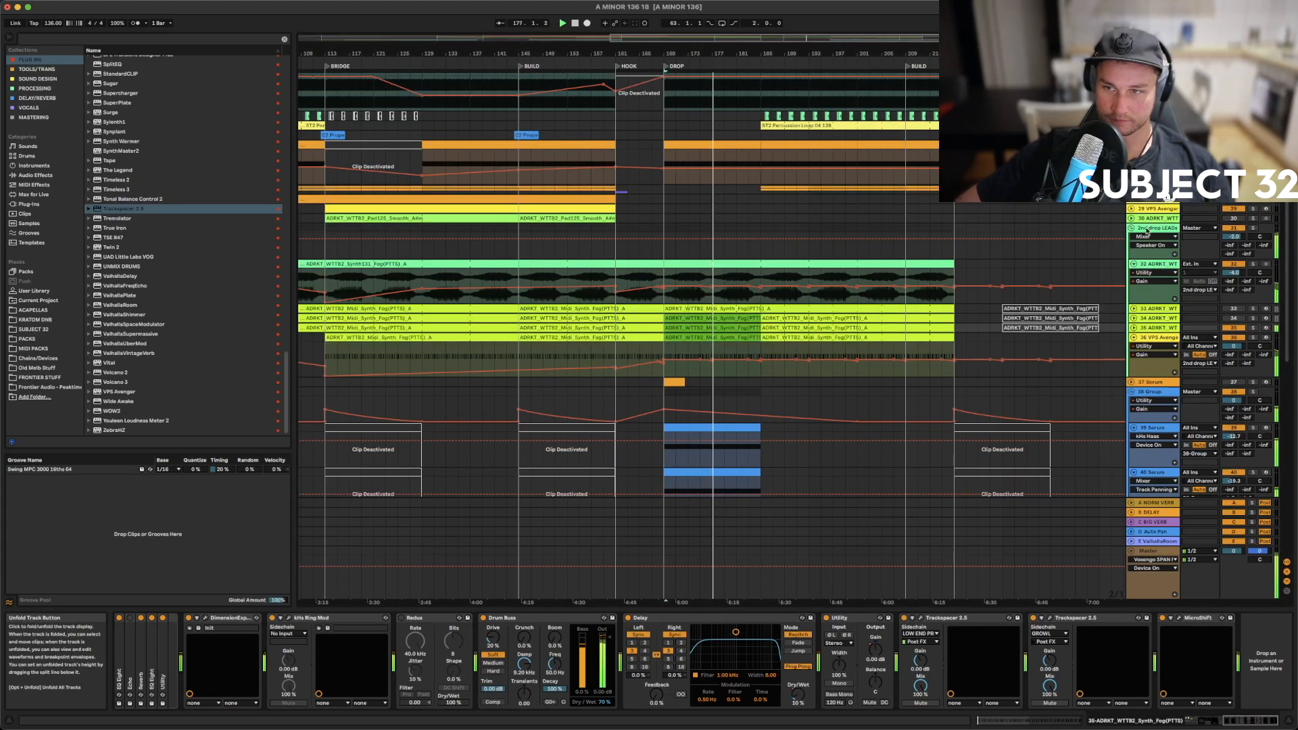
pyautogui.click(1153, 218)
pyautogui.click(1152, 229)
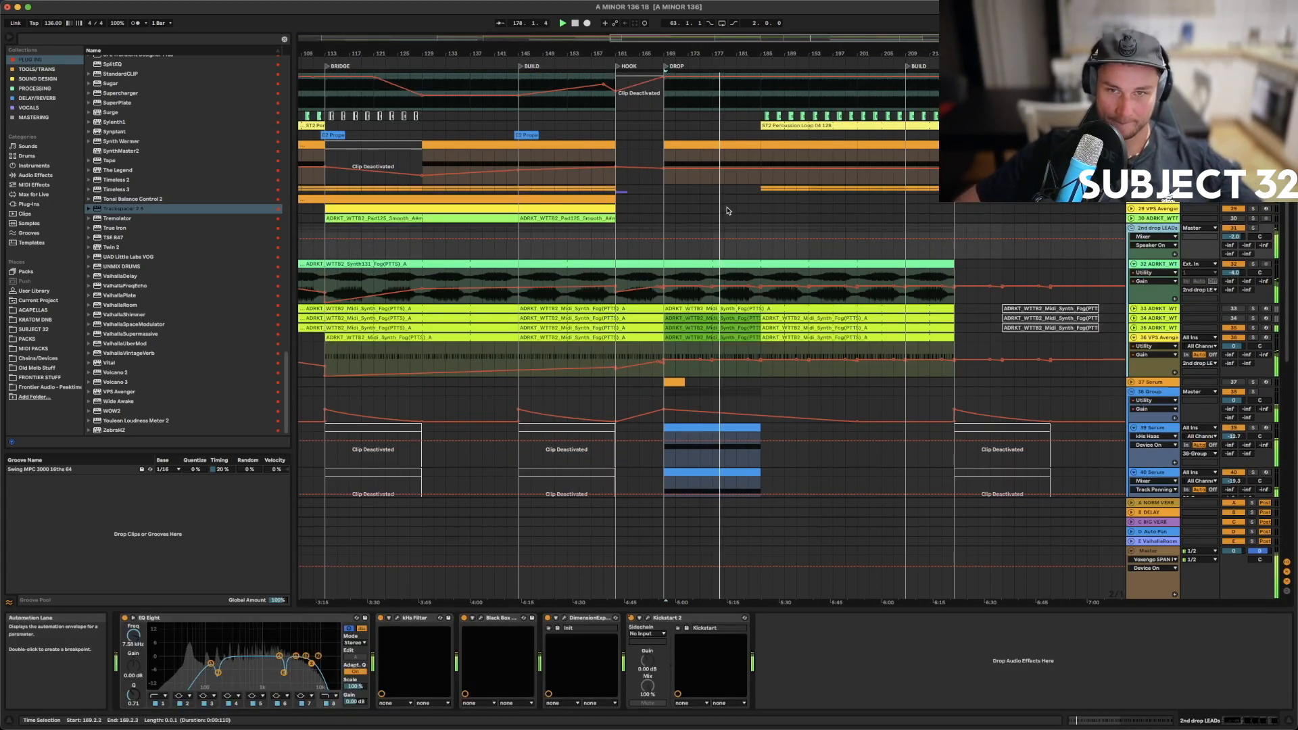
# Continue playback from bar 183, display the 23 Serum track's devices and bring the full arrangement into view
pyautogui.click(761, 236)
pyautogui.click(748, 230)
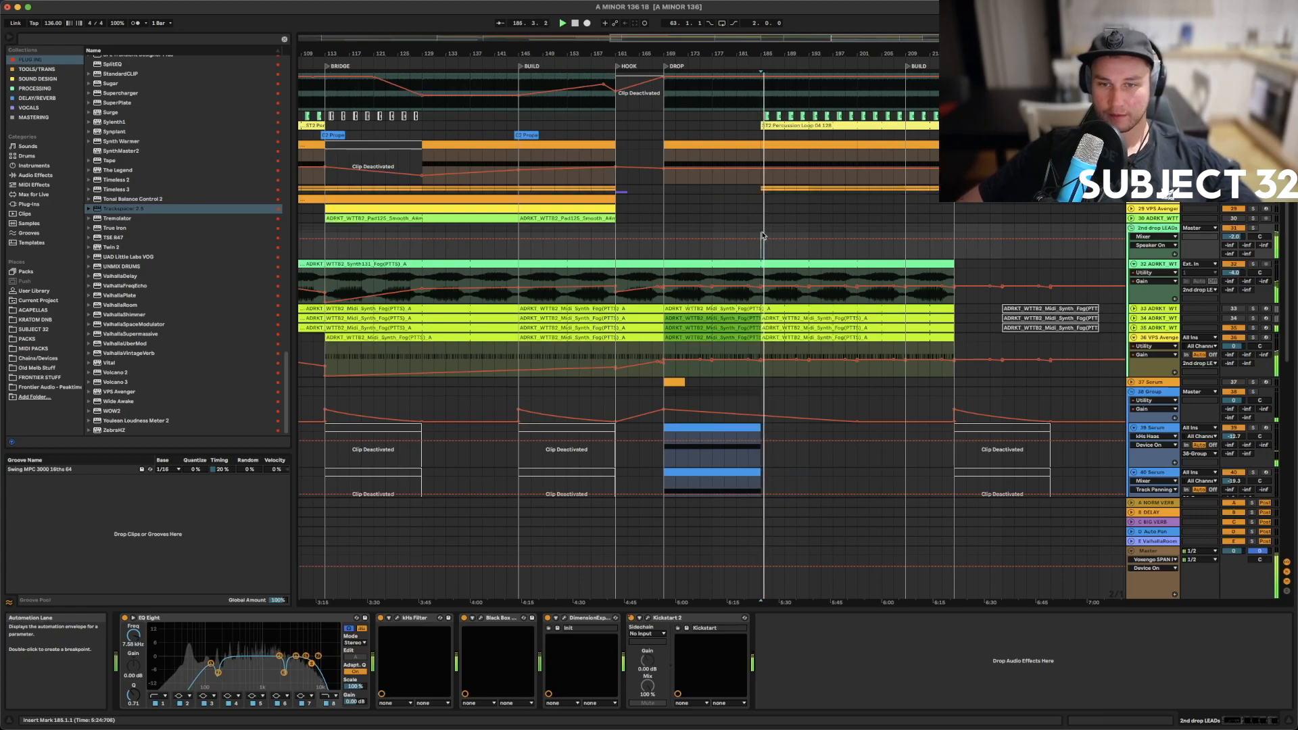
pyautogui.scroll(4, 747, 231)
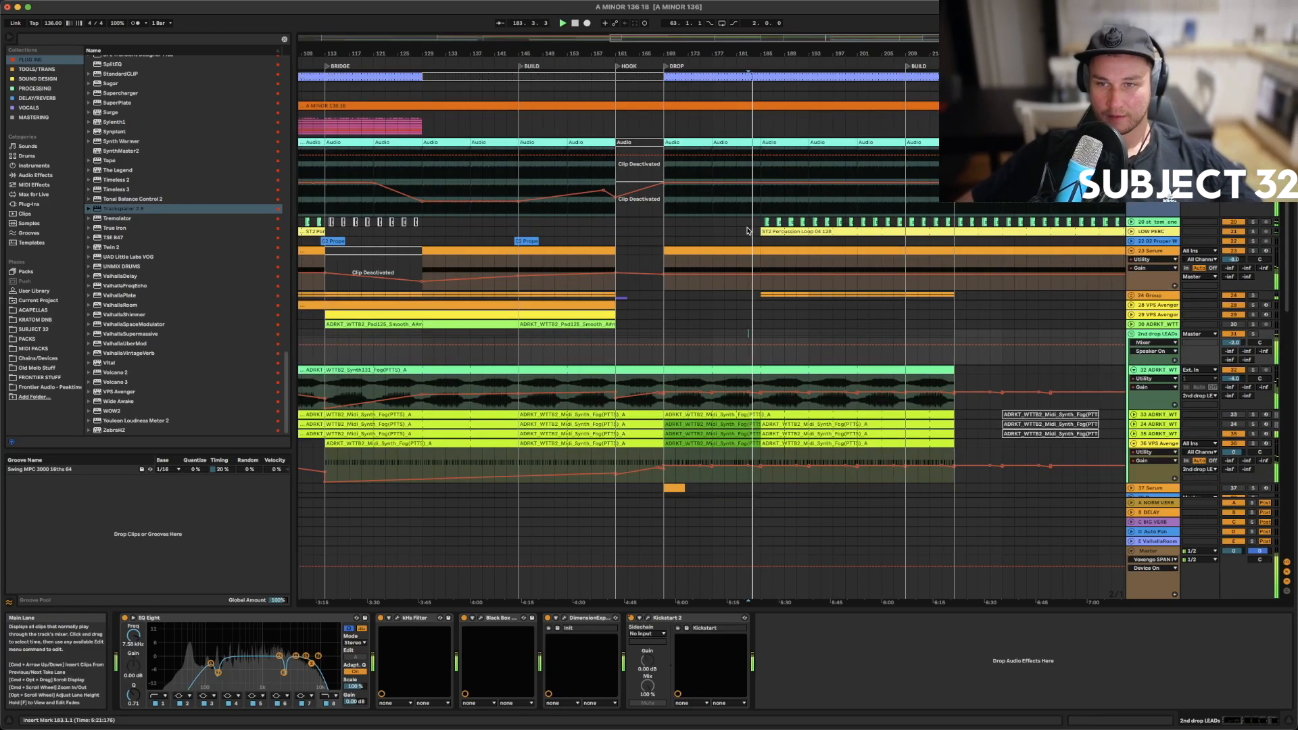
pyautogui.click(1155, 250)
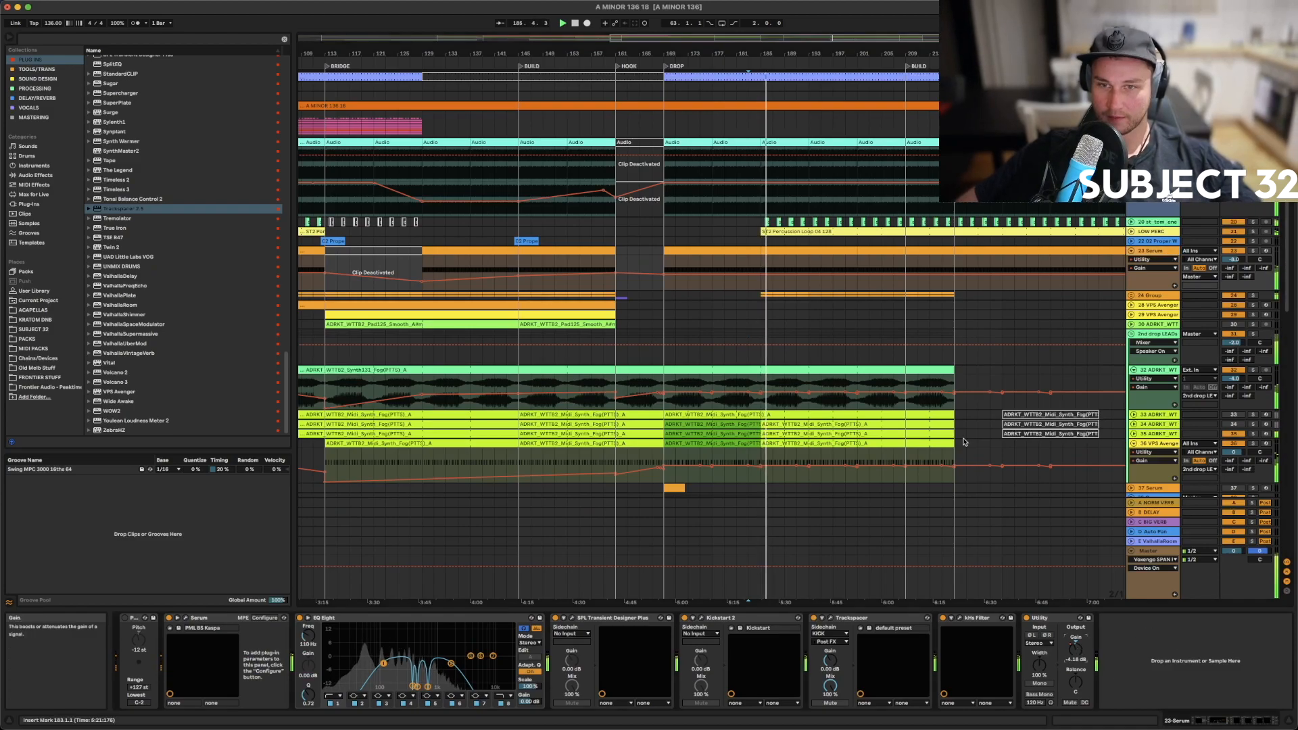
pyautogui.moveTo(592, 53); pyautogui.dragTo(684, 29)
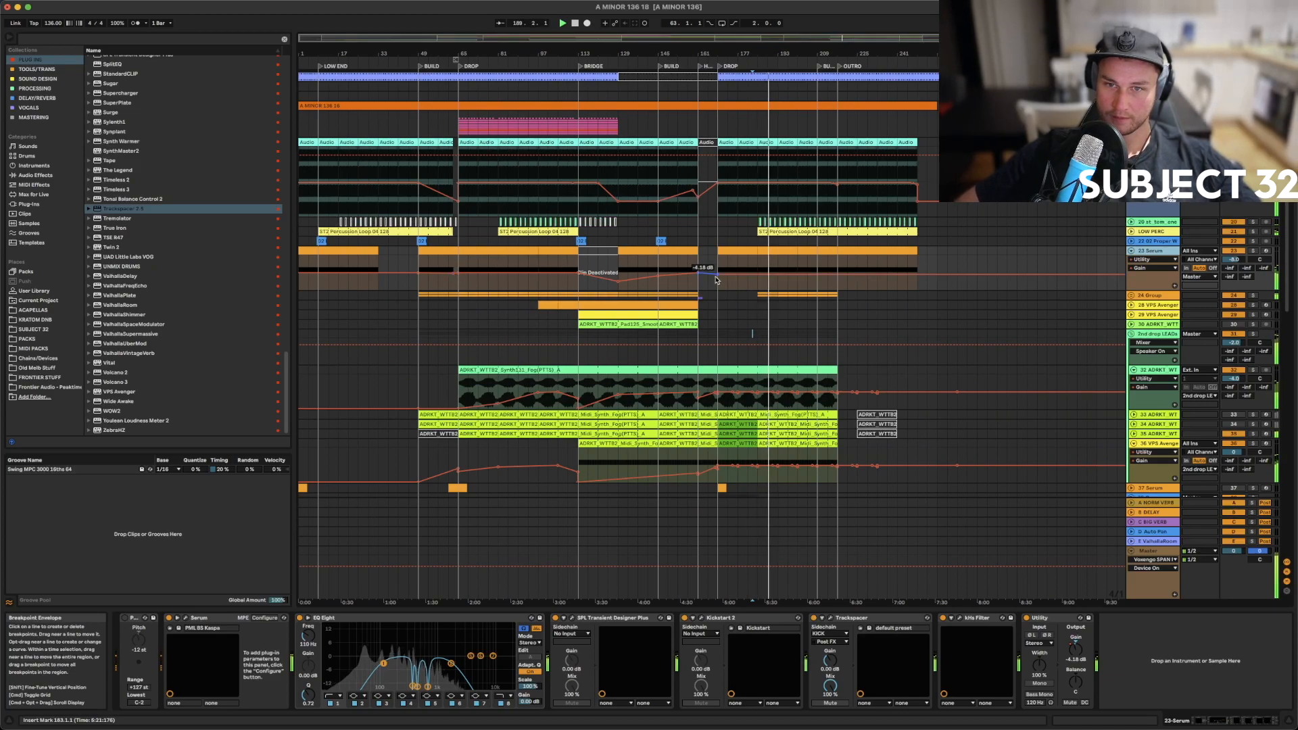
# Replay the second drop from bar 169 and toggle the 33 Serum track to compare the mix
pyautogui.moveTo(715, 279); pyautogui.dragTo(716, 277)
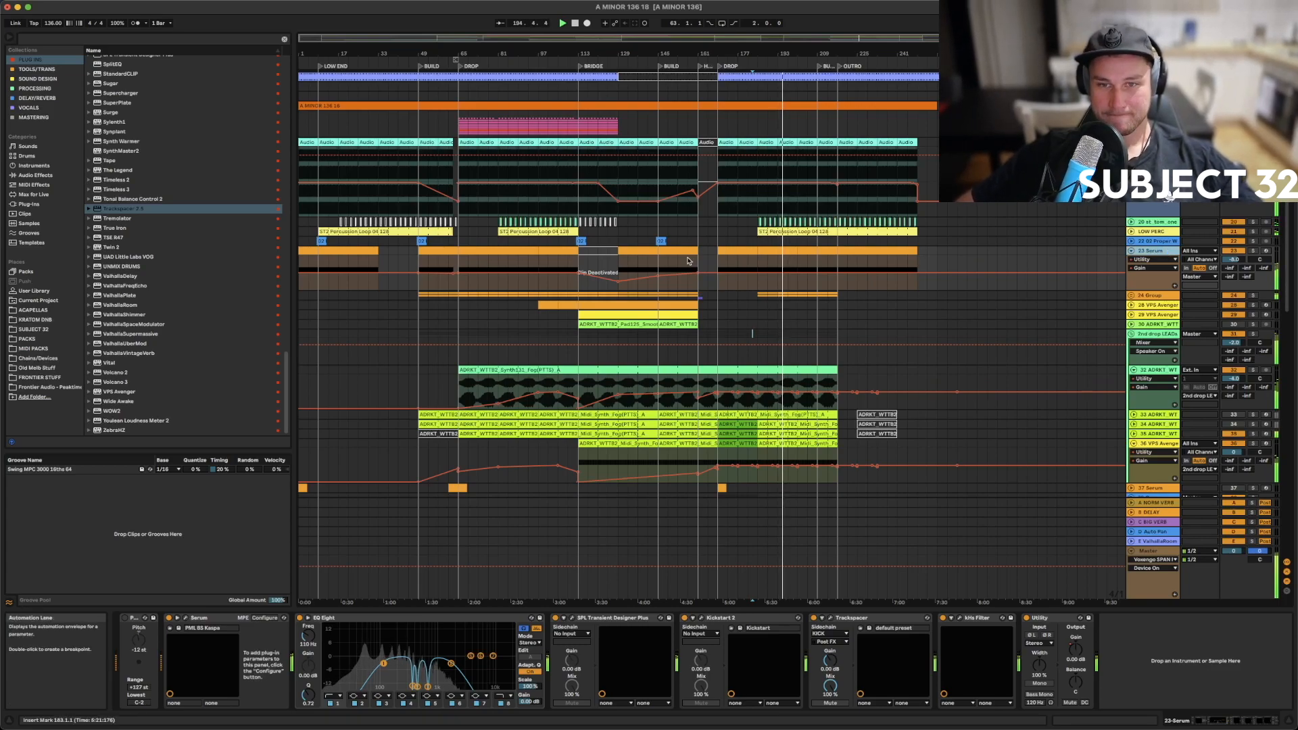
pyautogui.click(717, 264)
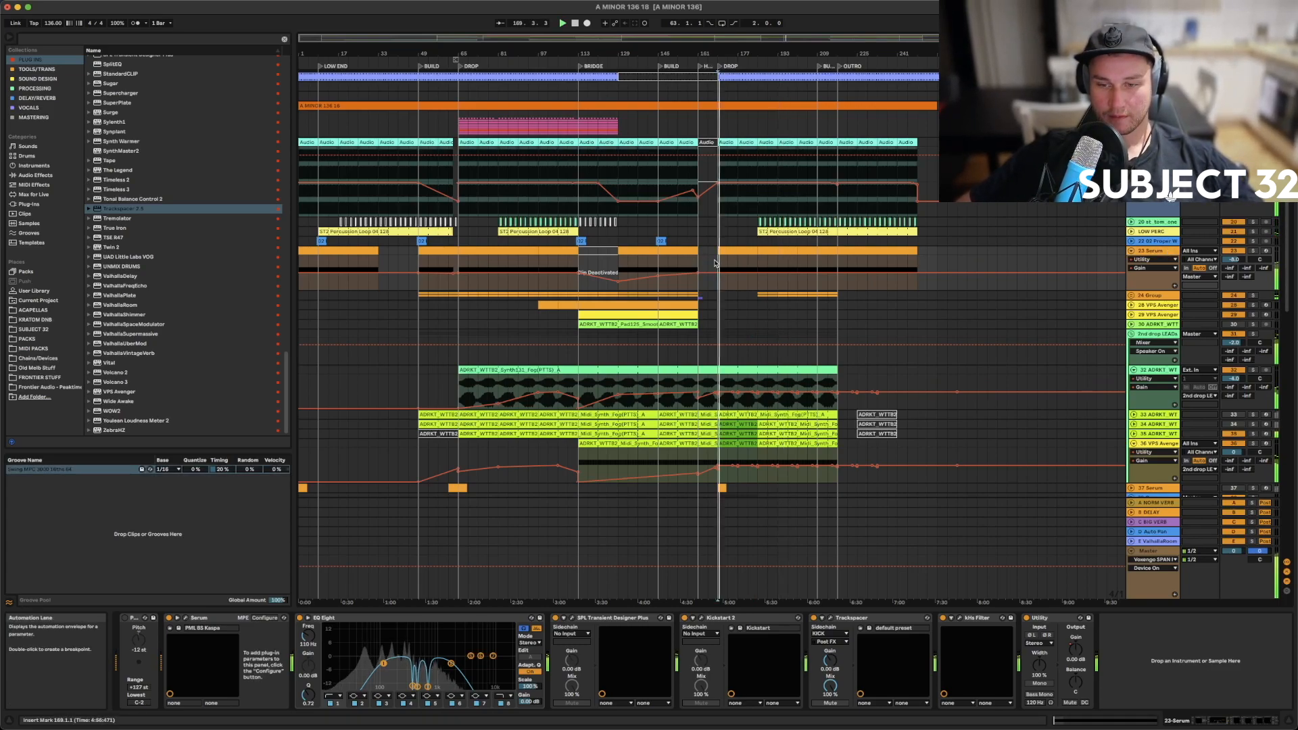
pyautogui.click(1236, 251)
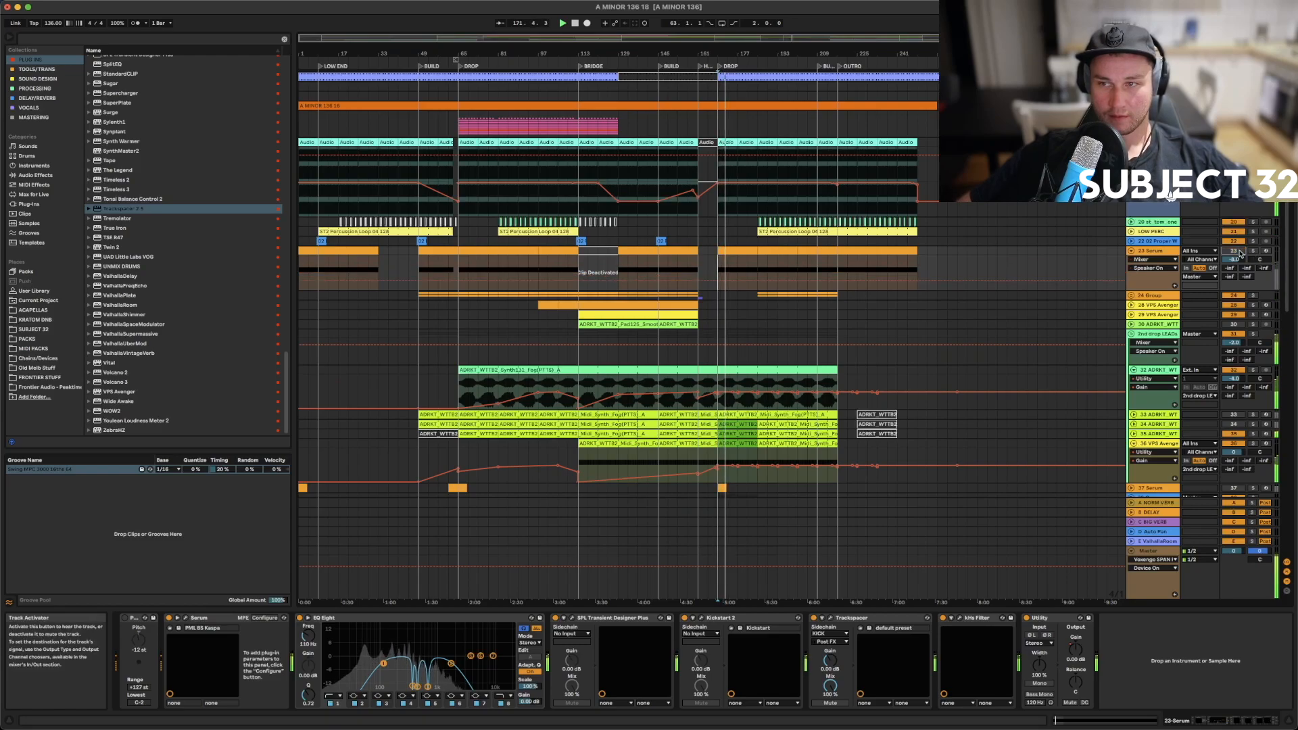
# Fold the 41 Serum track and display the devices of group 38 and of 41 Serum
pyautogui.scroll(-10, 687, 315)
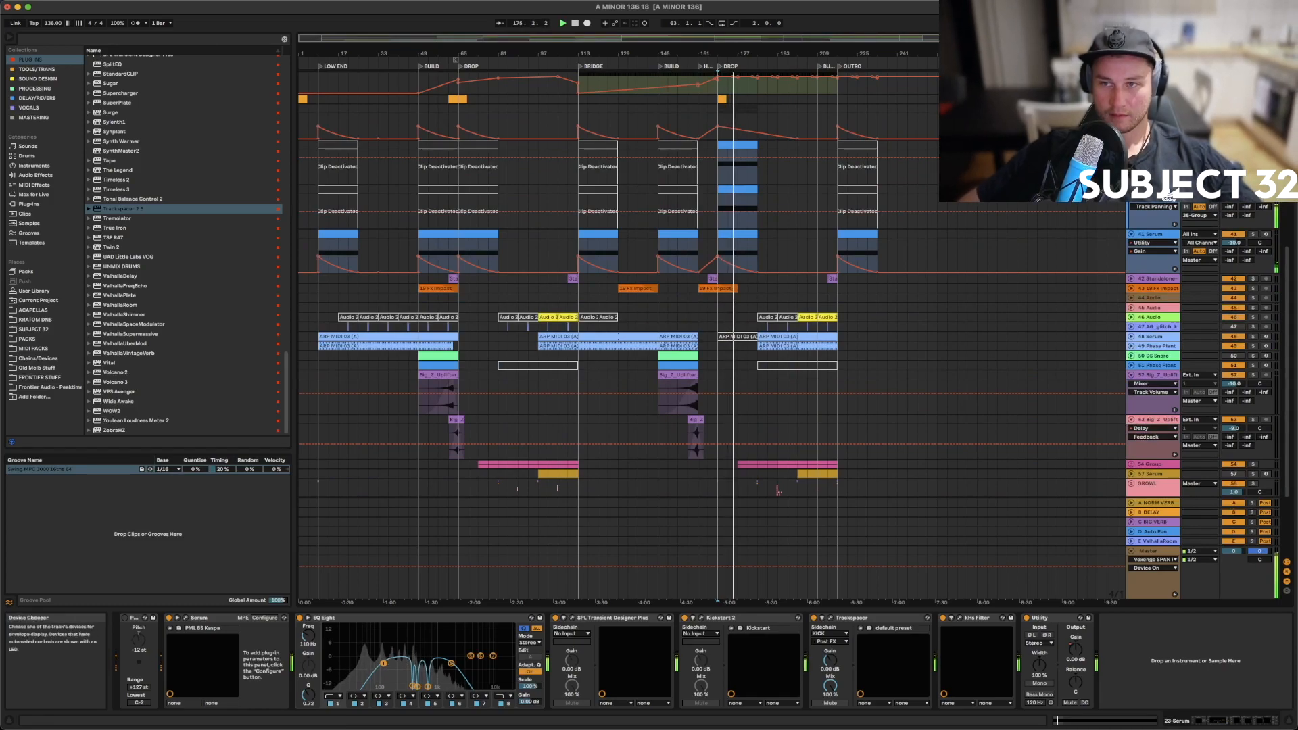
pyautogui.click(1131, 108)
pyautogui.click(1131, 118)
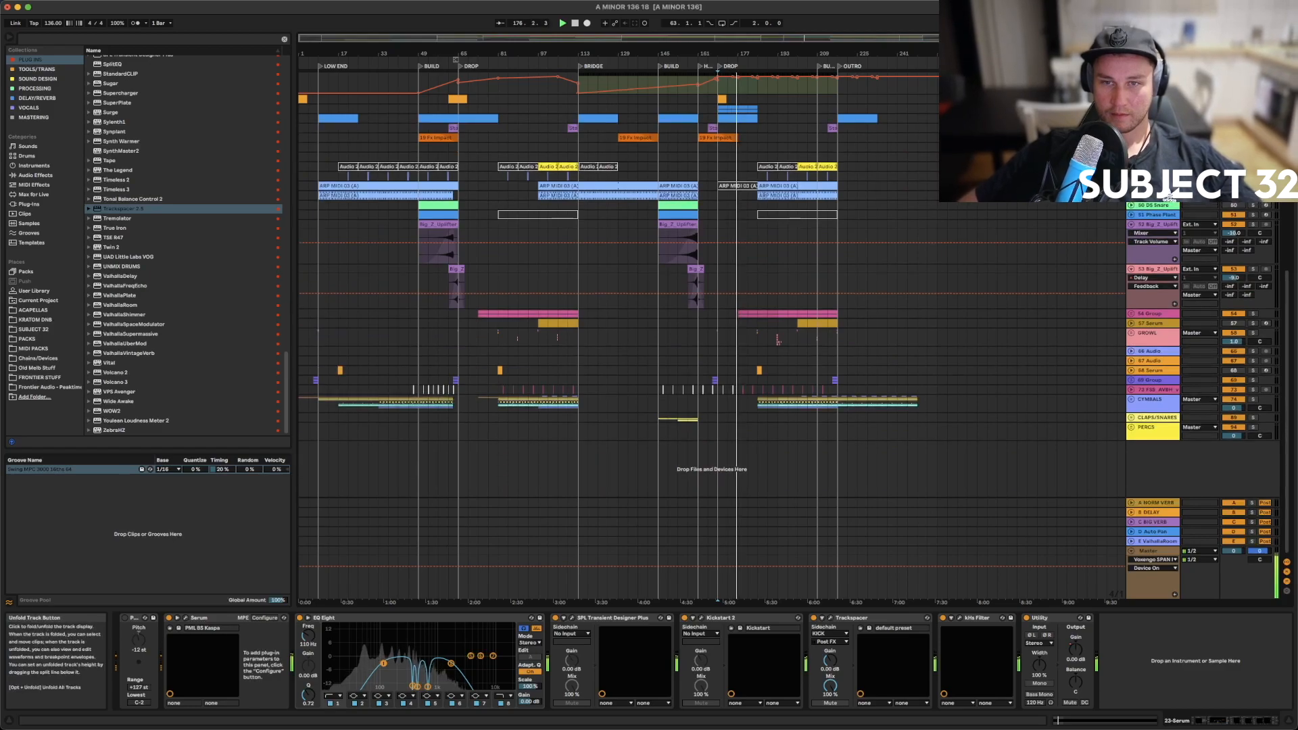
pyautogui.click(1130, 109)
pyautogui.click(1153, 109)
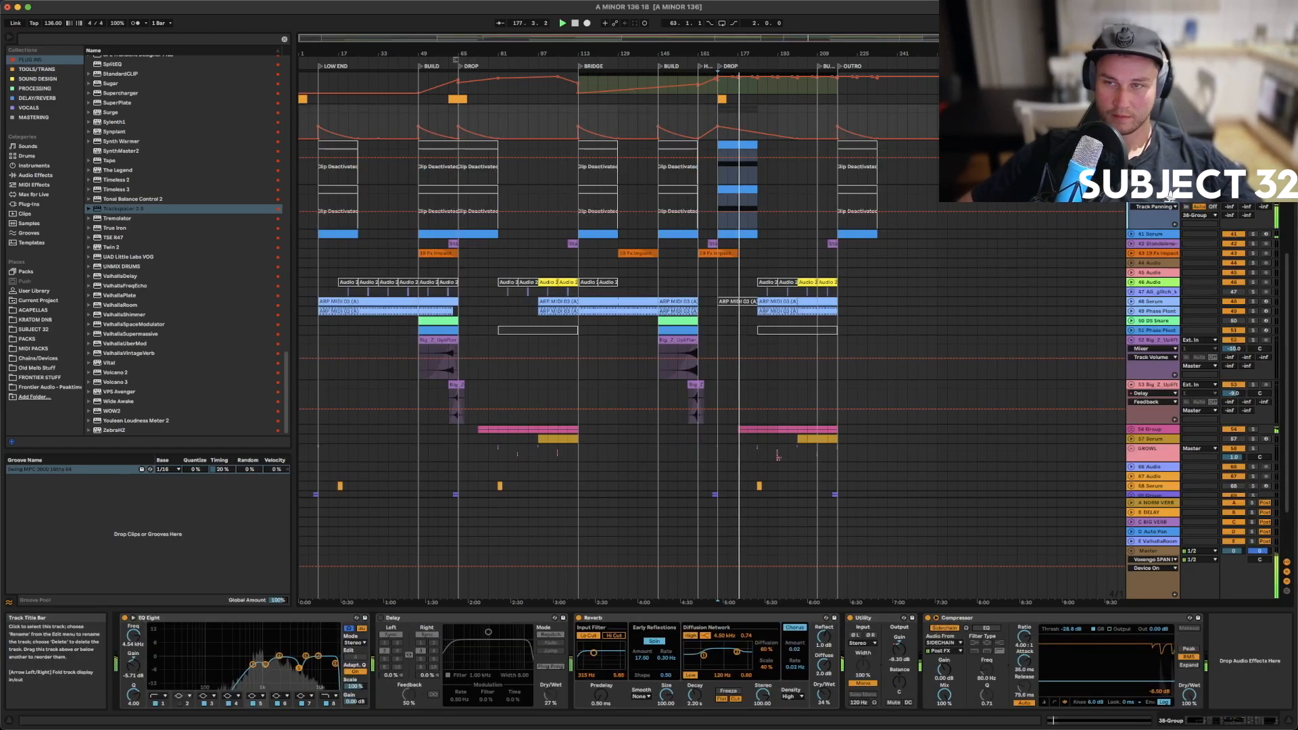
pyautogui.click(1153, 239)
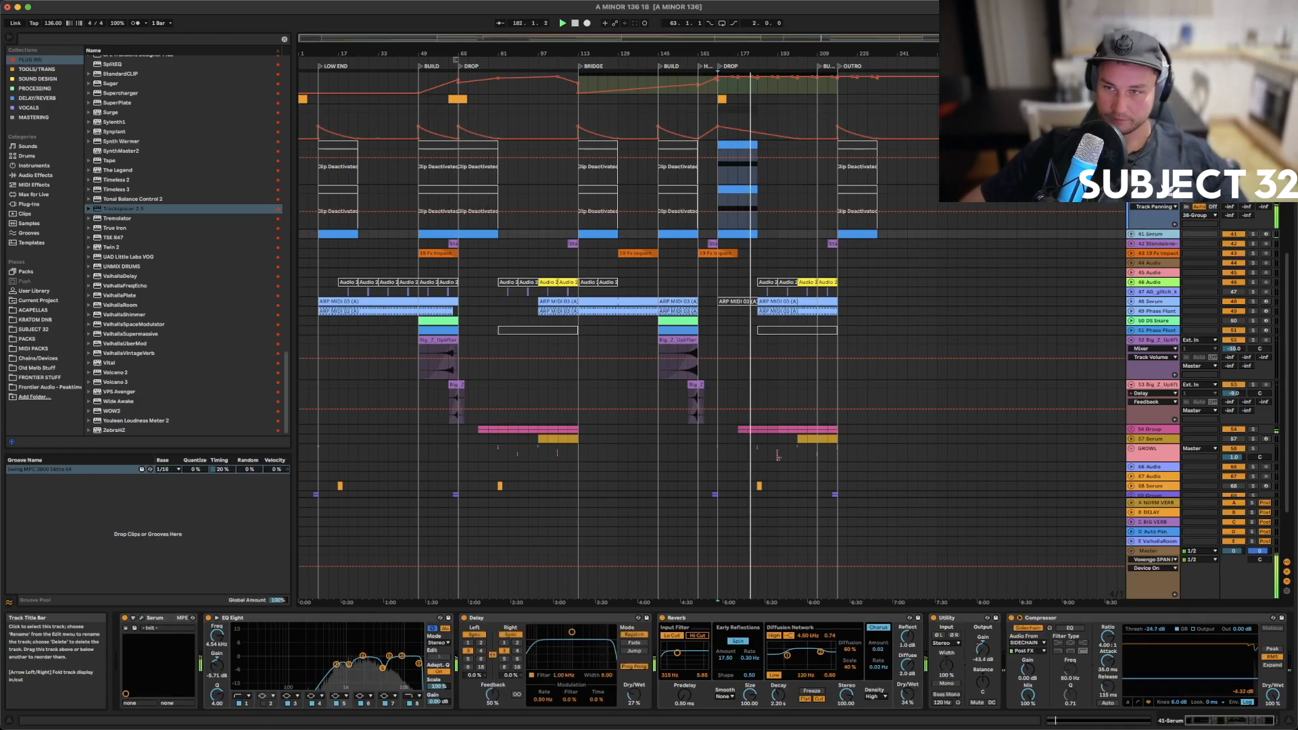
# Move group 38 together with the 41 Serum track down to just above the Big_Z_Uplifter tracks
pyautogui.click(1164, 109)
pyautogui.moveTo(1164, 109); pyautogui.dragTo(1167, 361)
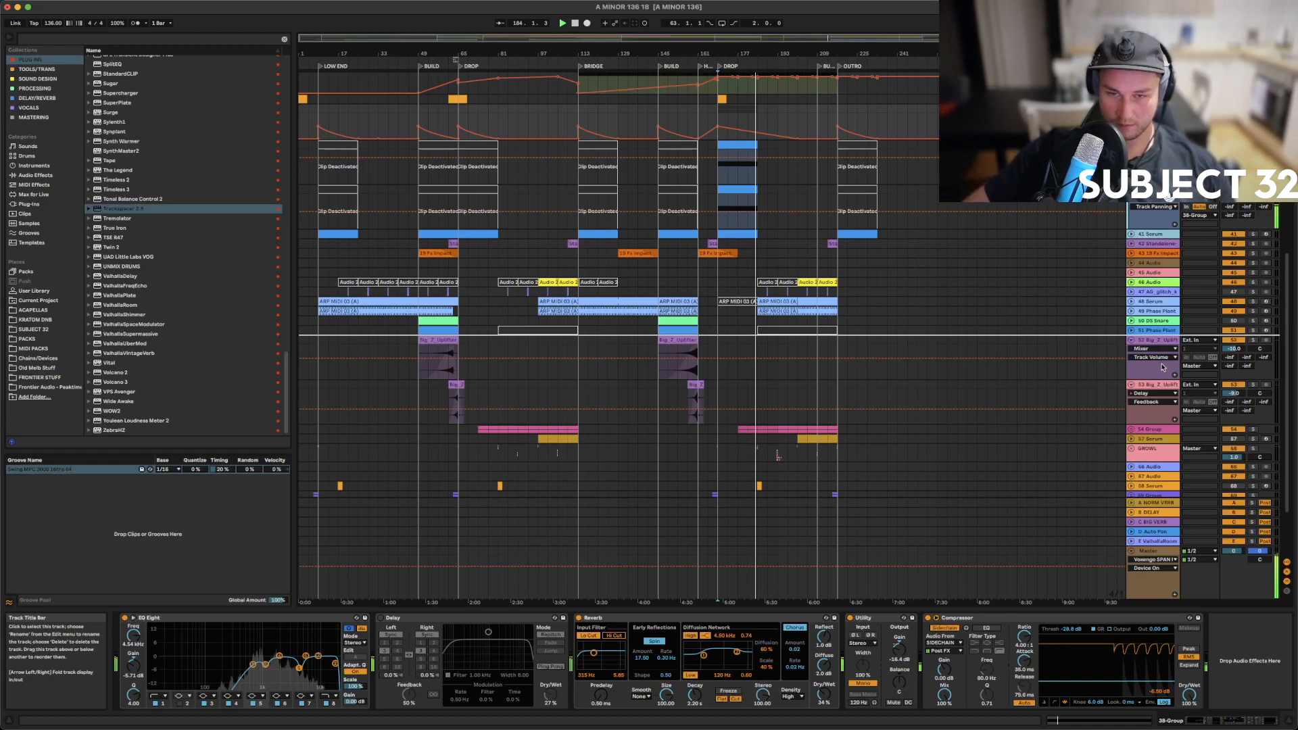
pyautogui.moveTo(1161, 369); pyautogui.dragTo(1160, 367)
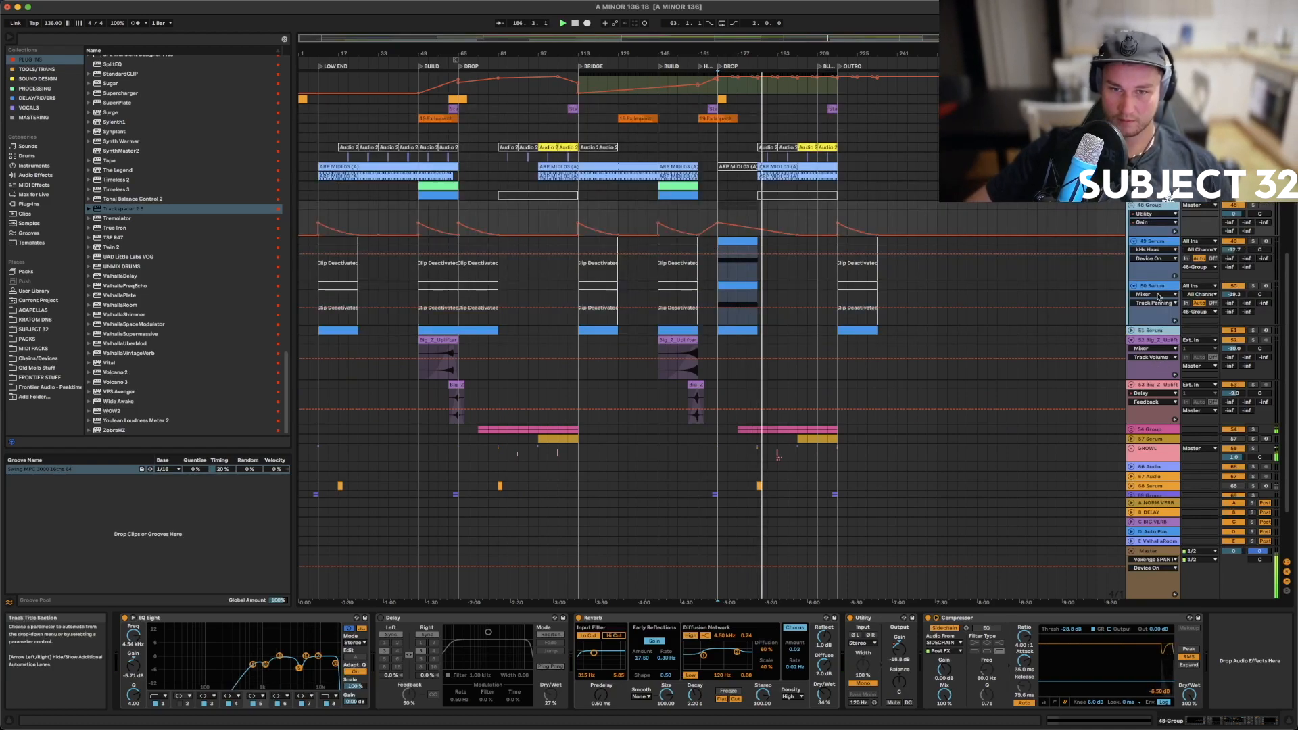
# Group the tracks from 47 Phase Plant through 53 Big_Z_Uplifter
pyautogui.click(1167, 196)
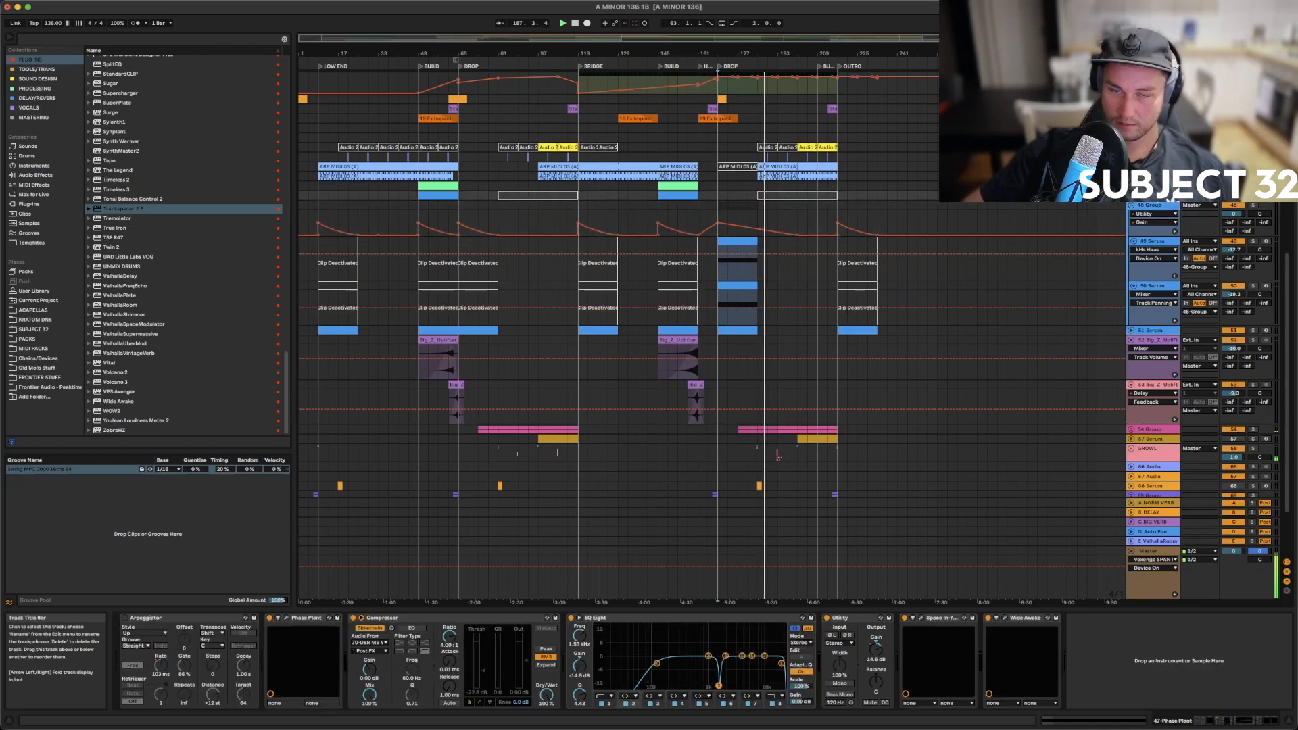
pyautogui.click(1159, 385)
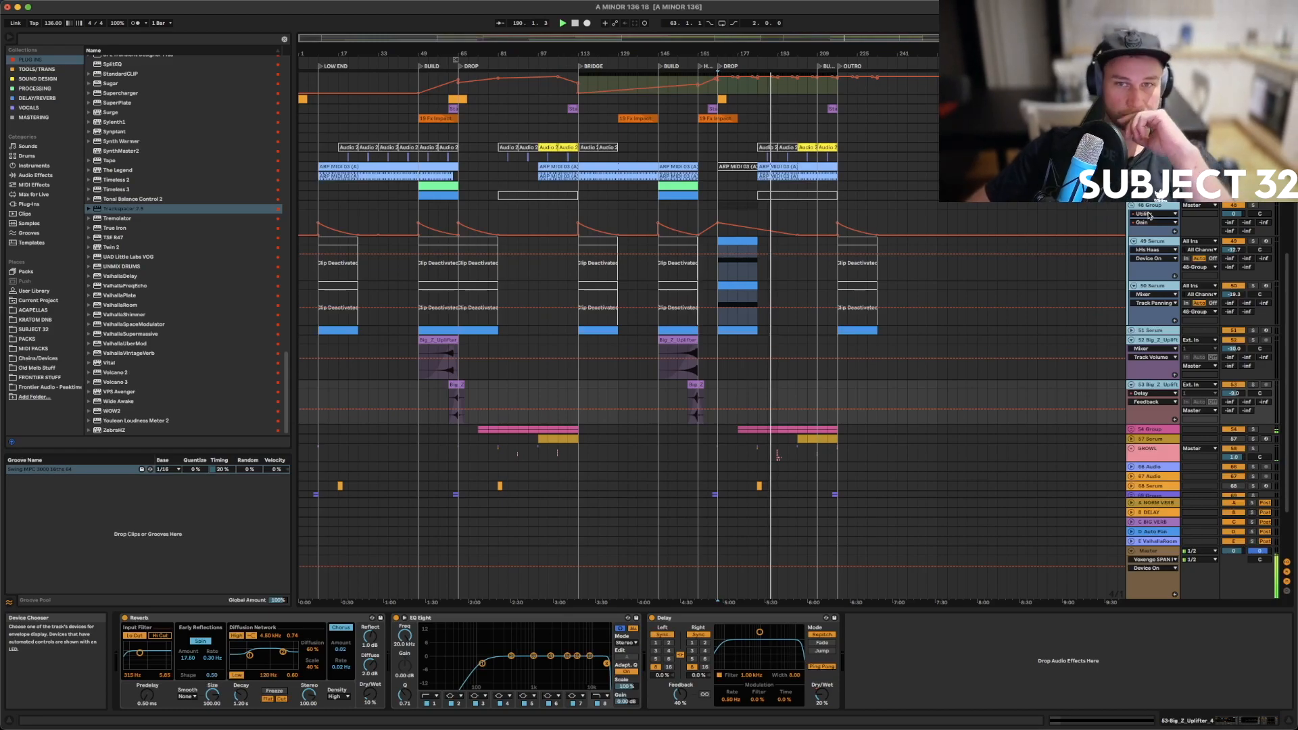
pyautogui.press('super+g')
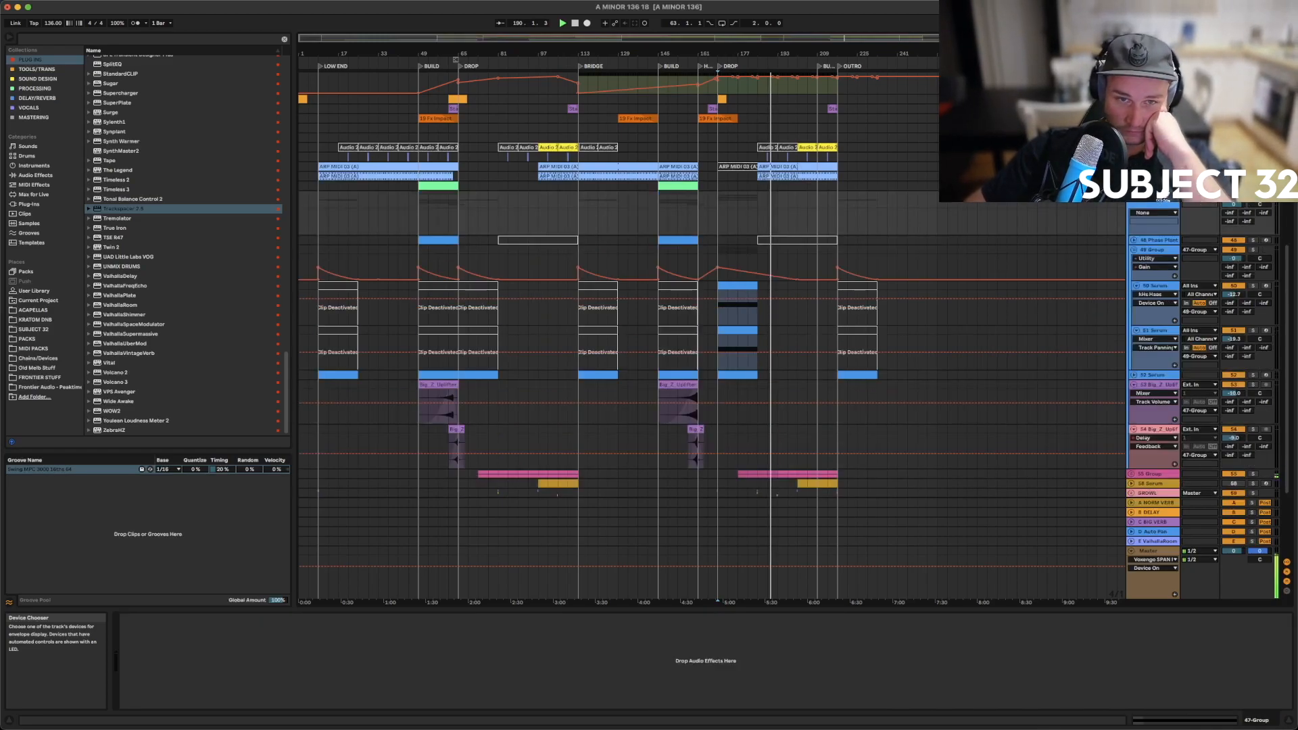
# Move the 18 Fx Impact and Standalone-Music tracks into the new group of Serum and uplifter tracks
pyautogui.scroll(5, 1141, 383)
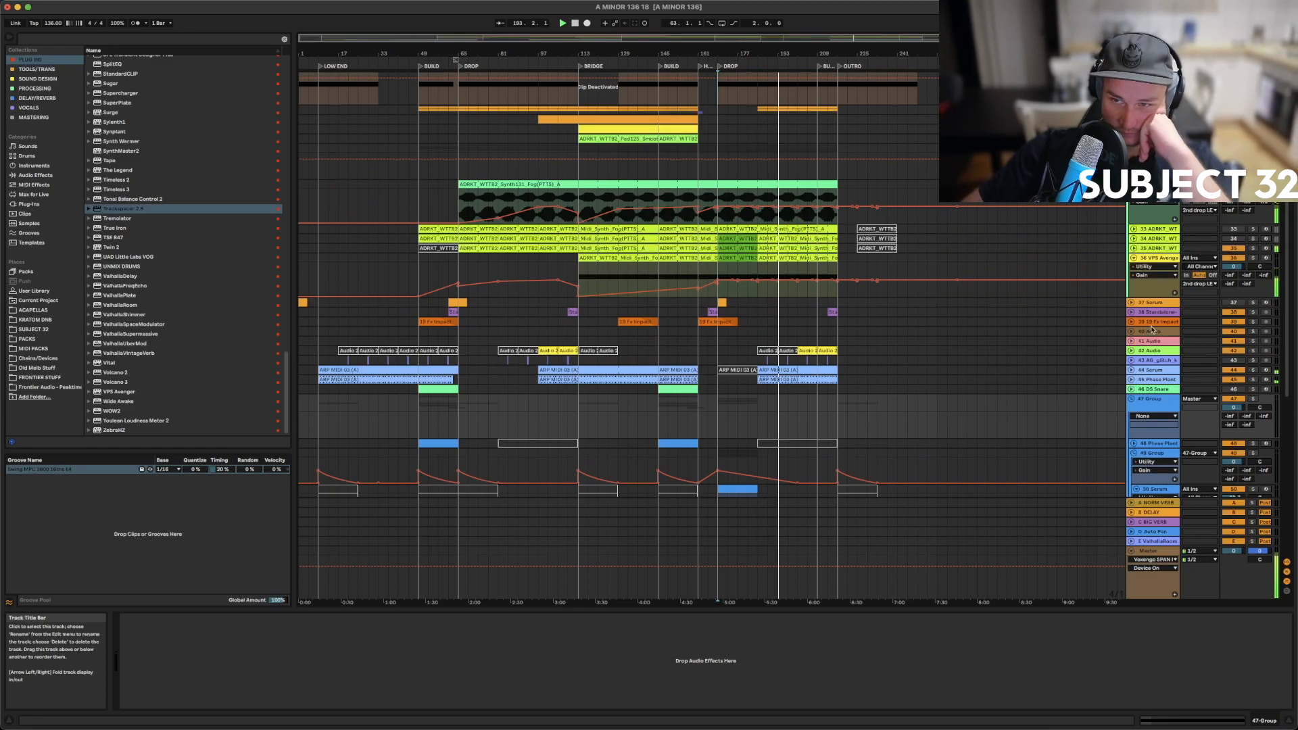
pyautogui.moveTo(1152, 328); pyautogui.dragTo(1155, 428)
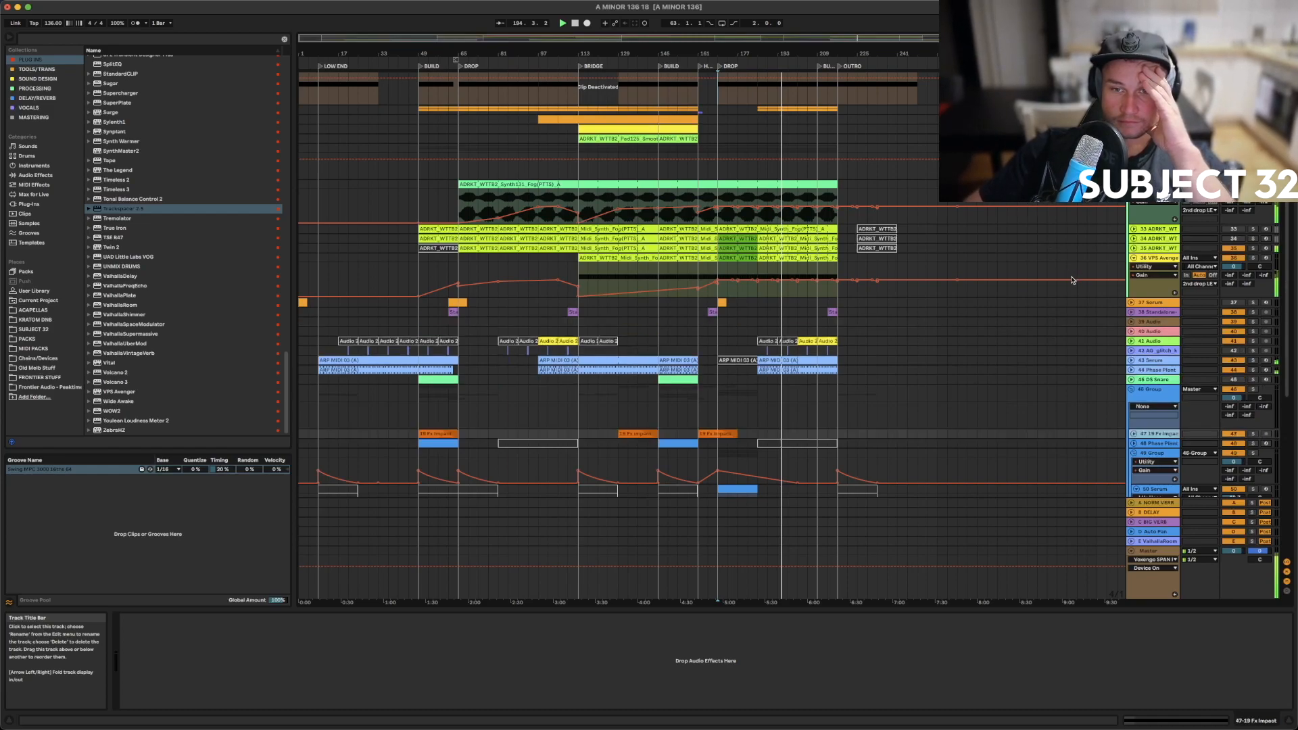
pyautogui.click(1133, 314)
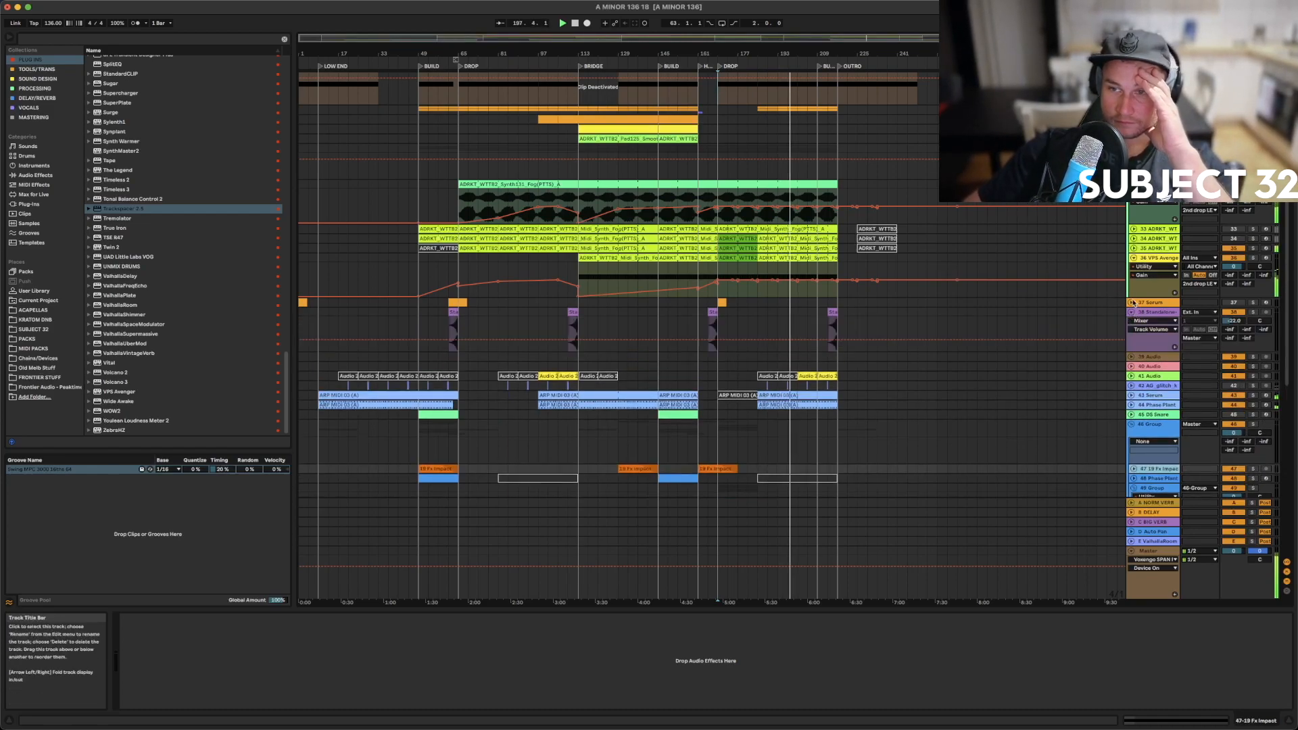
pyautogui.moveTo(1155, 313); pyautogui.dragTo(1153, 457)
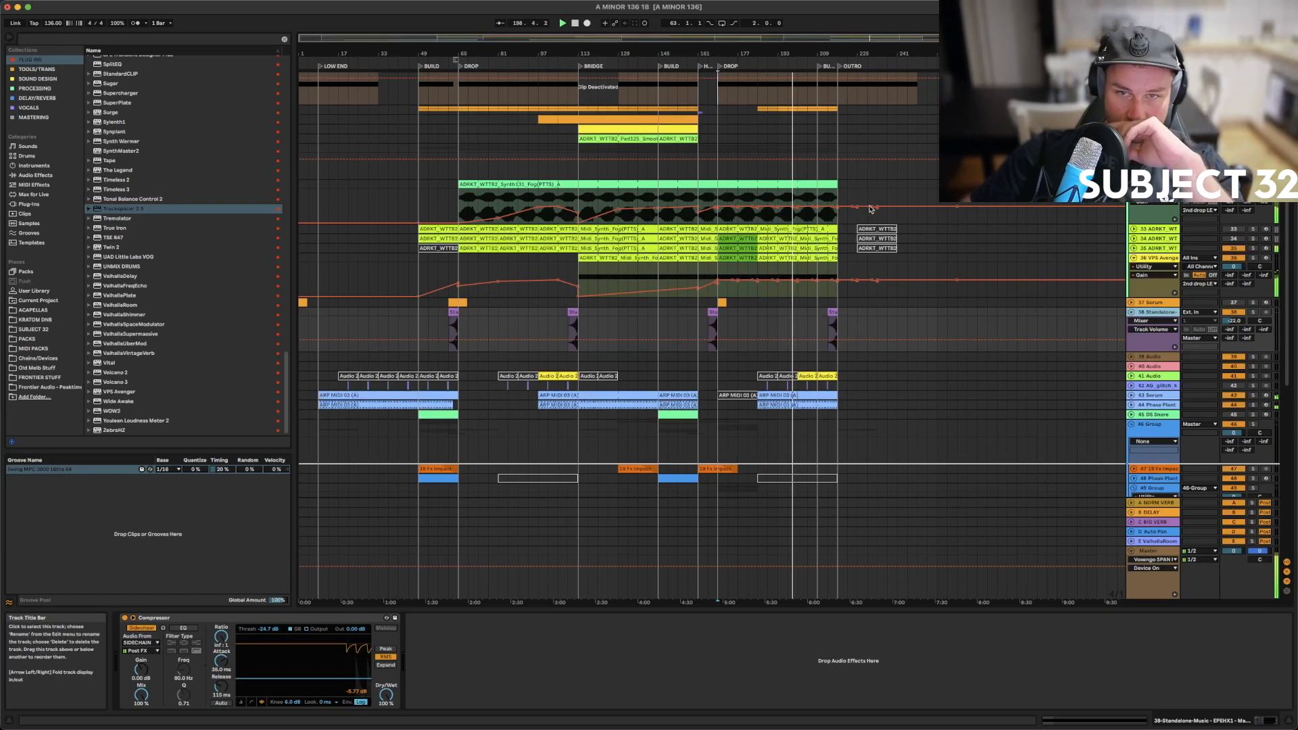
# Unfold the 22 02 Proper Whoosh track and move it into the new effects group above the Standalone-Music track
pyautogui.scroll(5, 871, 209)
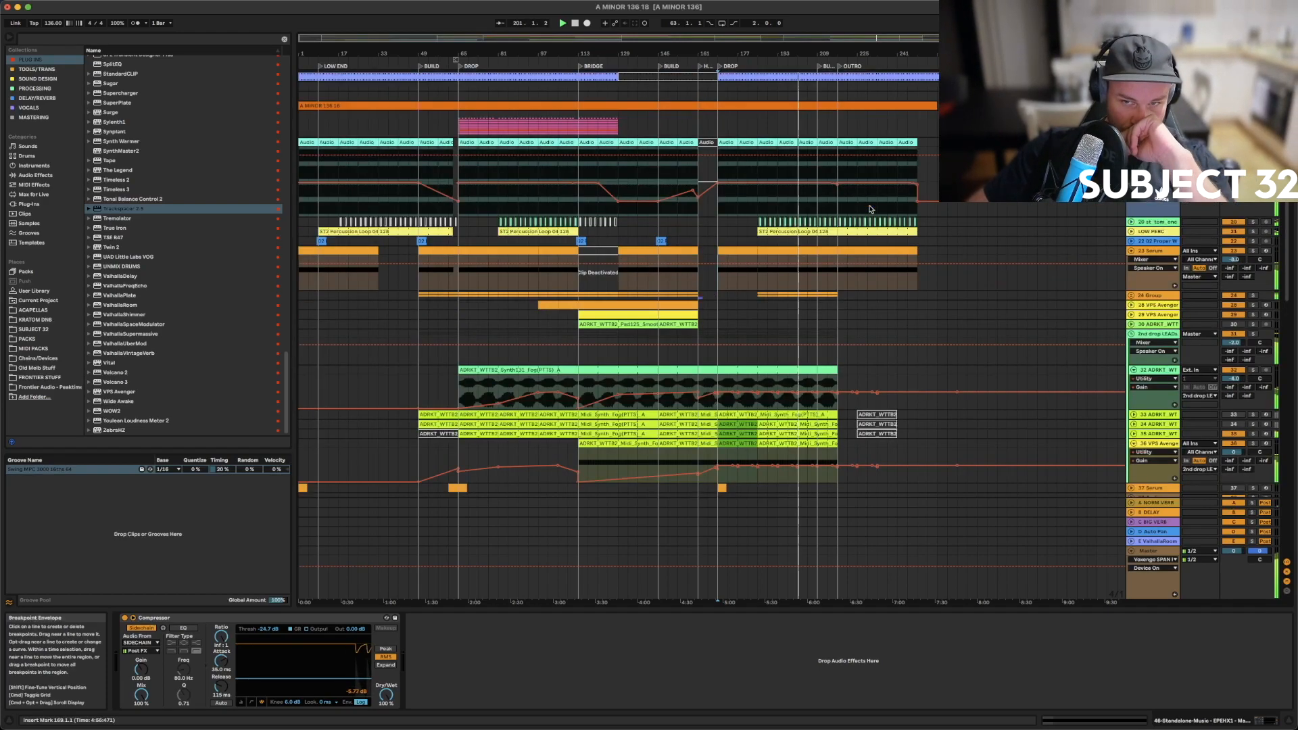
pyautogui.click(1131, 242)
pyautogui.scroll(-2, 1133, 245)
pyautogui.click(1153, 486)
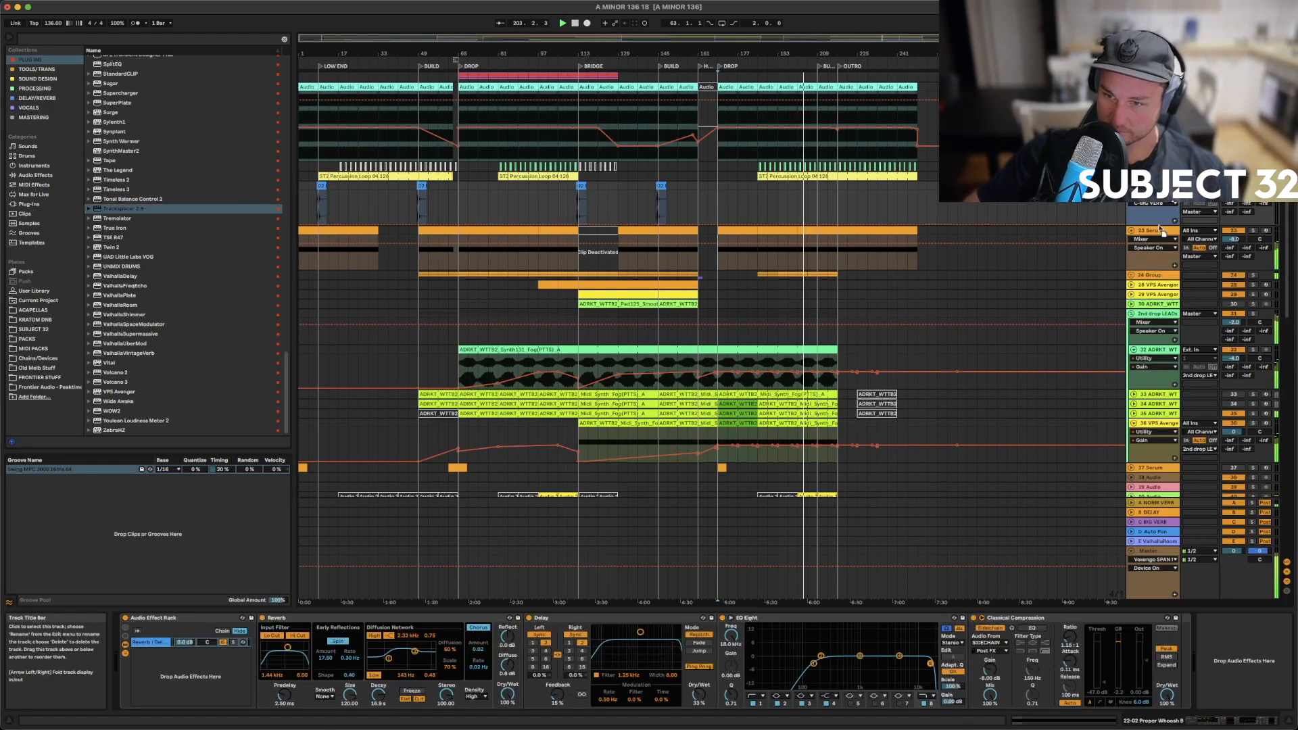
pyautogui.scroll(-5, 1155, 485)
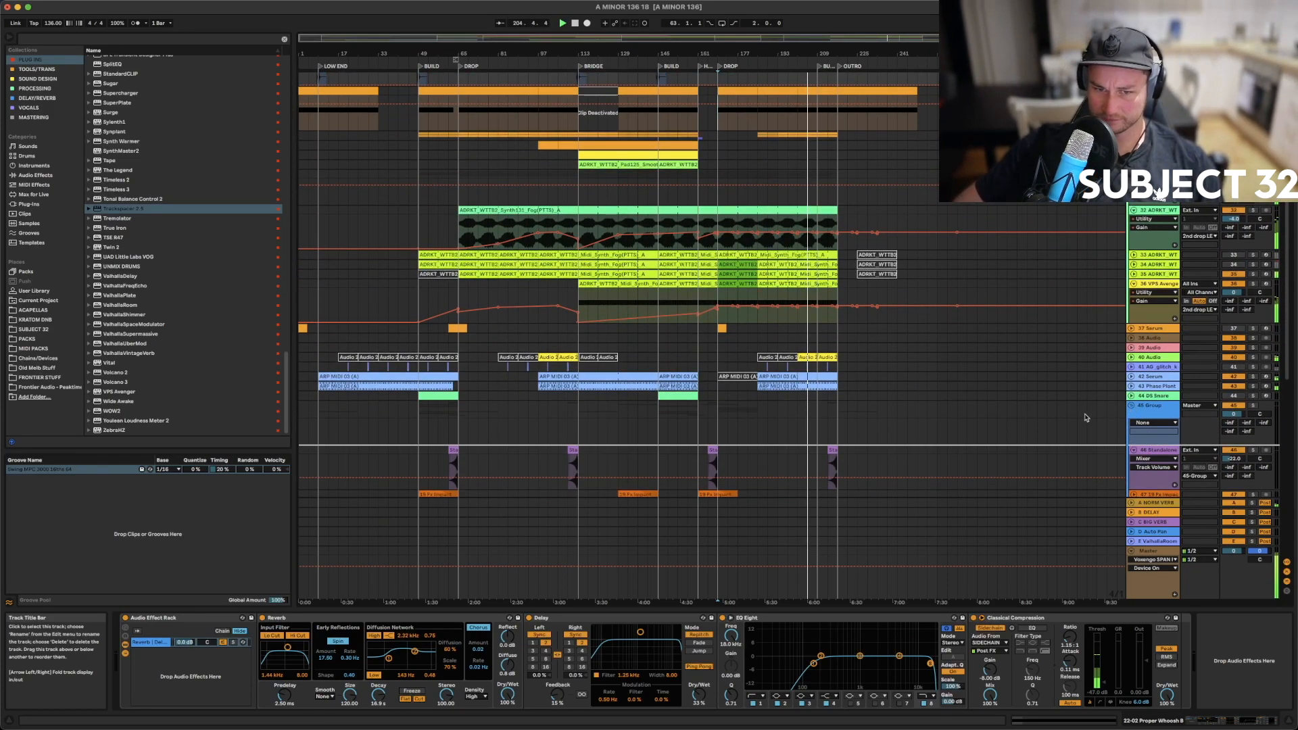
pyautogui.moveTo(1085, 418); pyautogui.dragTo(1090, 417)
# Fold the nested Serum group and delete the two deactivated clips at bars 81 and 185 on the Phase Plant track
pyautogui.scroll(-10, 1101, 406)
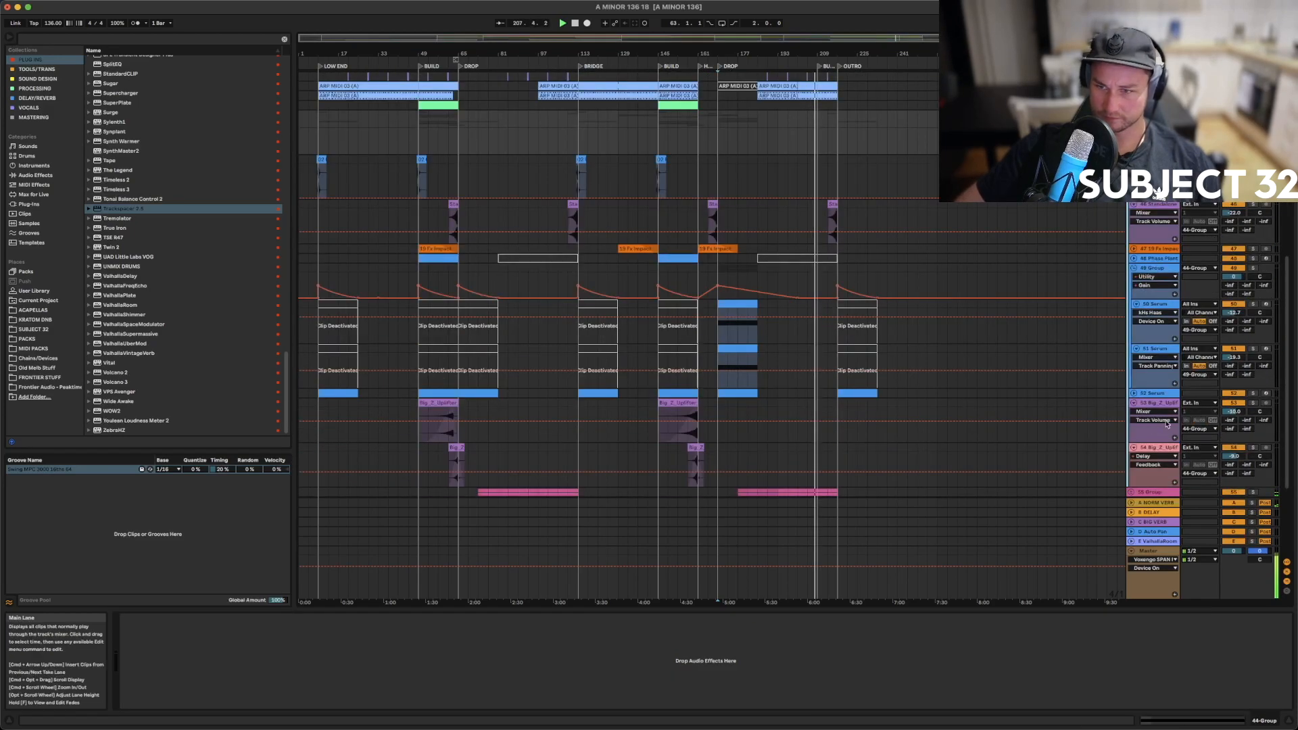
pyautogui.click(1133, 268)
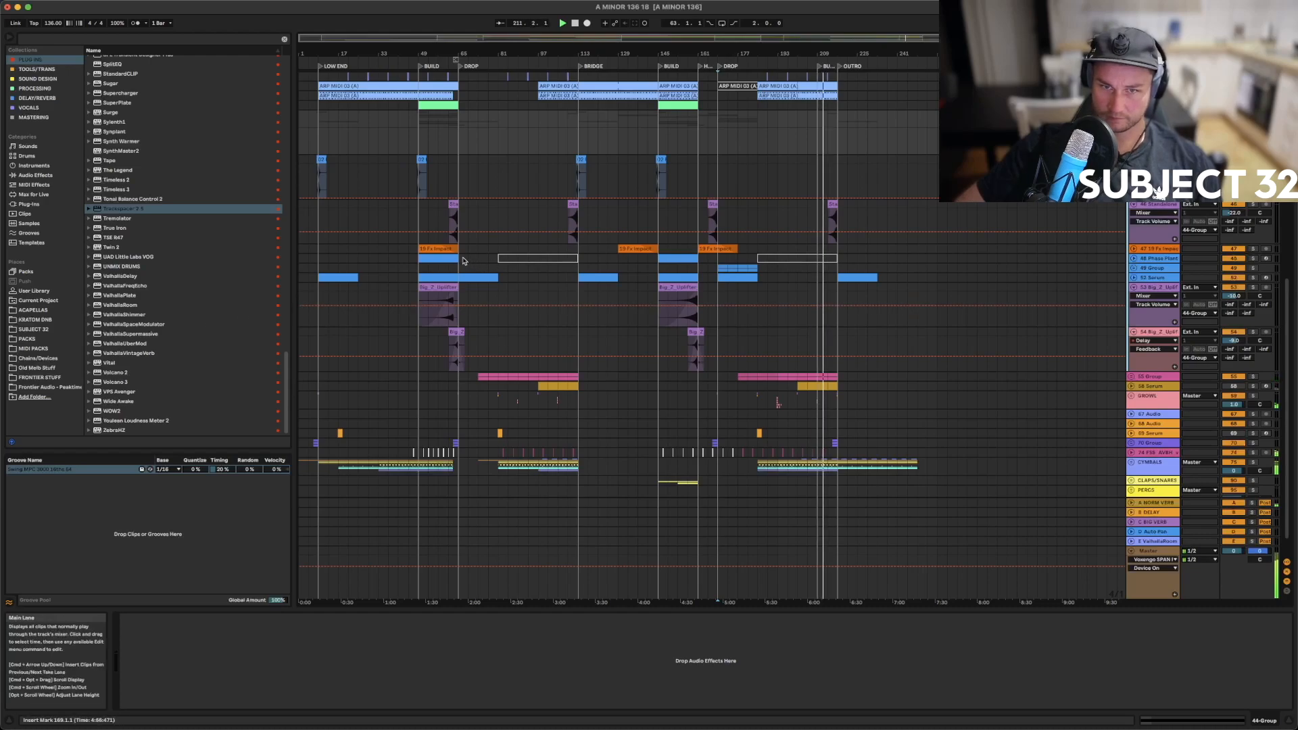
pyautogui.moveTo(492, 260); pyautogui.dragTo(578, 259)
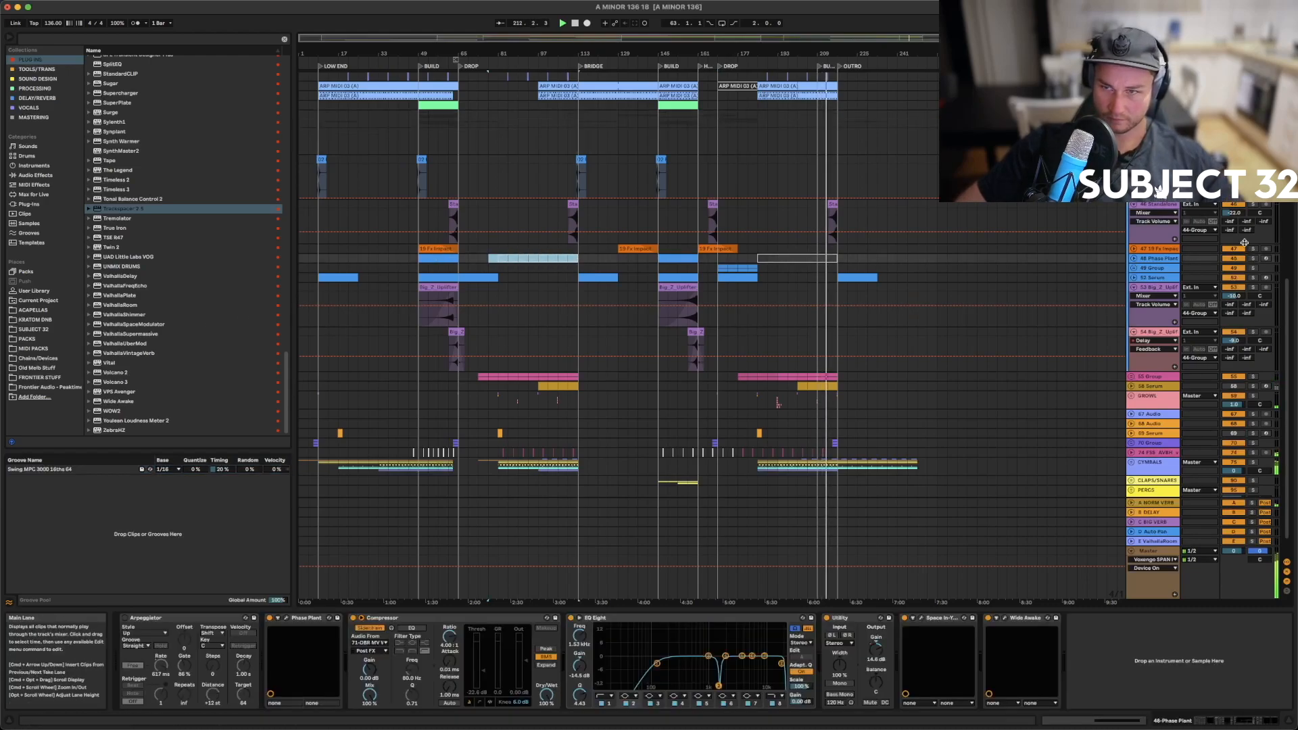
pyautogui.click(1133, 259)
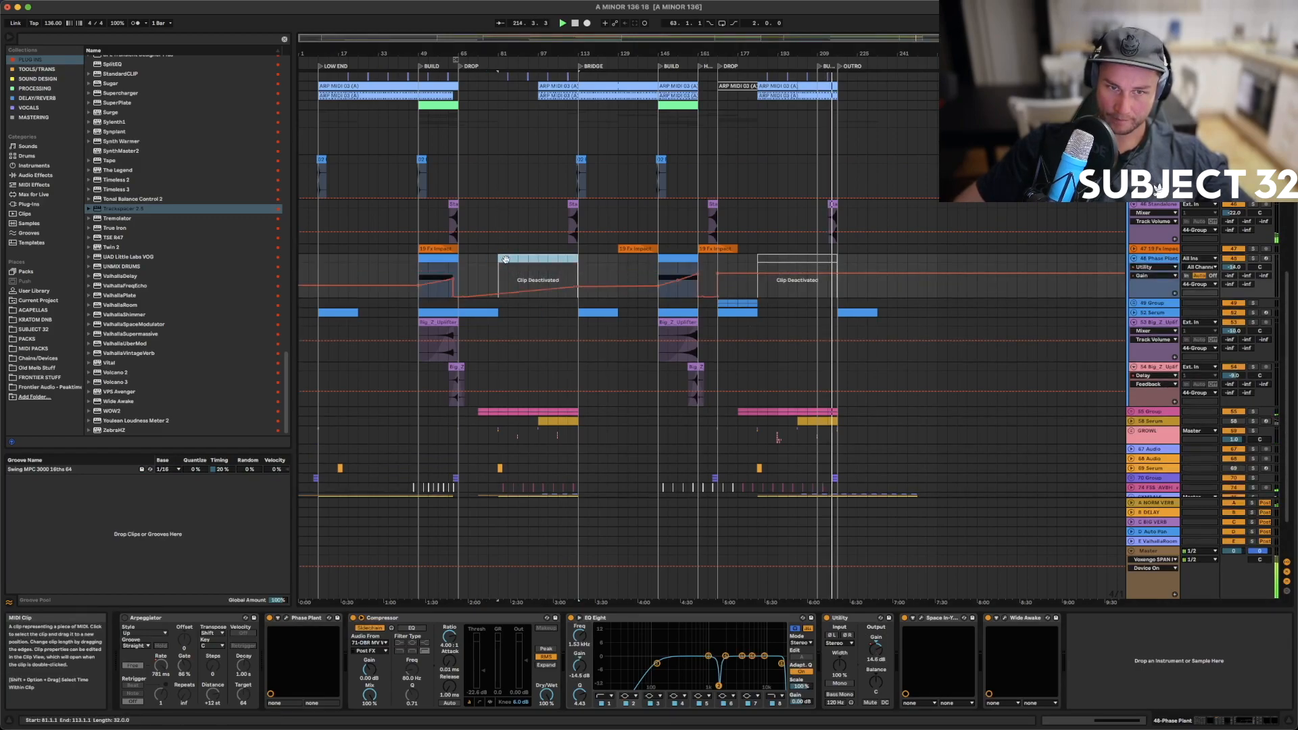
pyautogui.moveTo(506, 260); pyautogui.dragTo(765, 259)
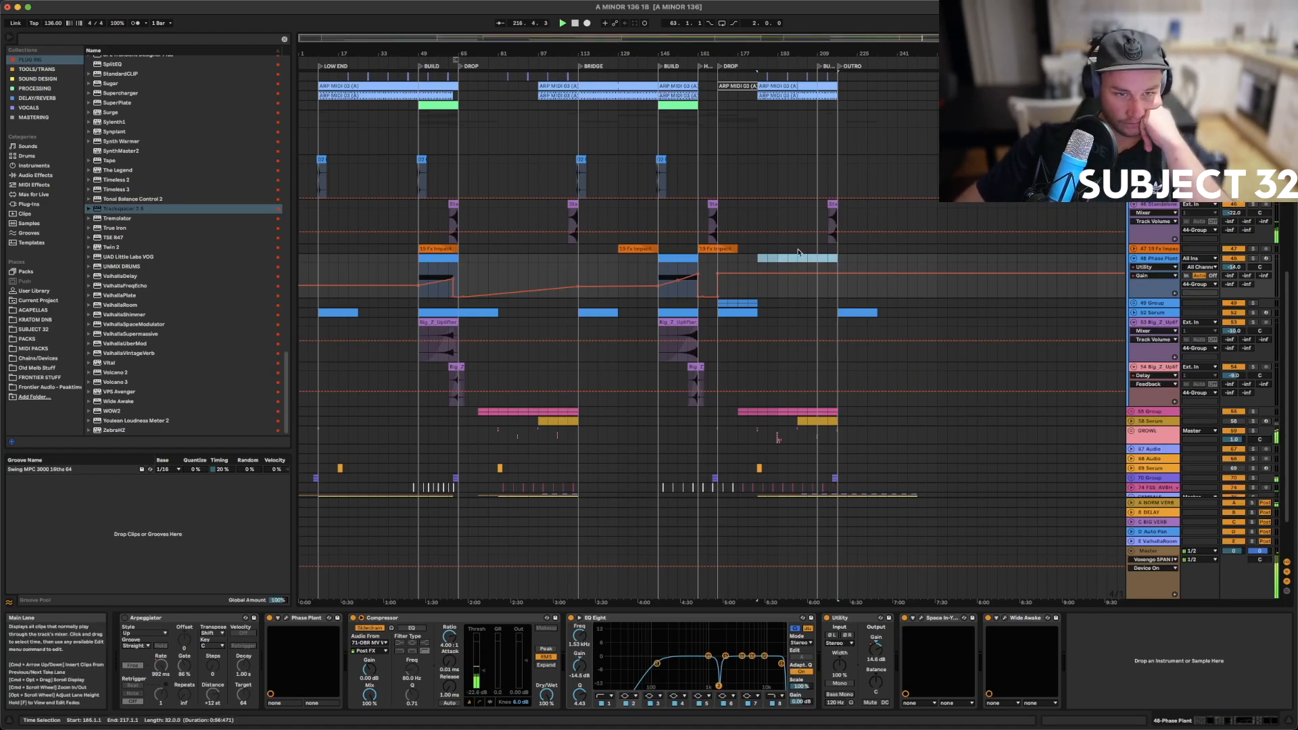
# Group the 70 Group track with the 74 FSS_AVBH vocal spoken word track
pyautogui.scroll(-3, 797, 253)
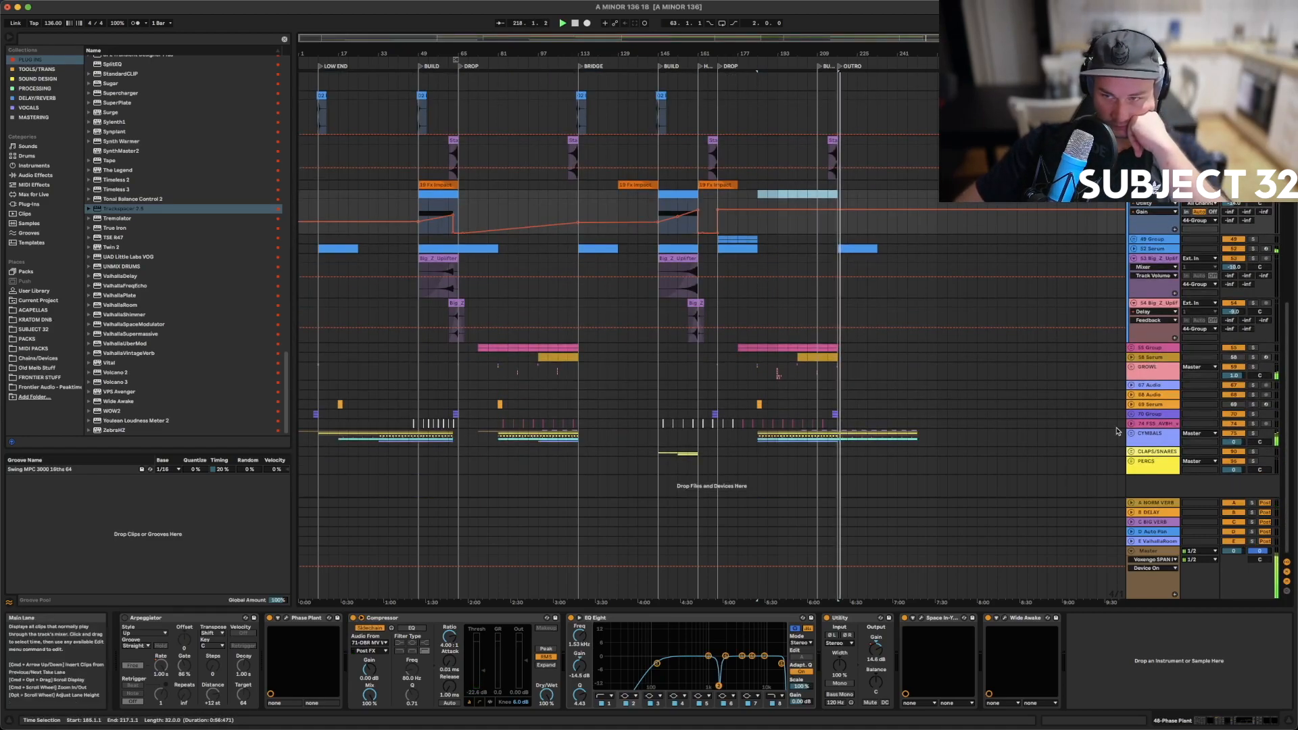
pyautogui.click(1131, 423)
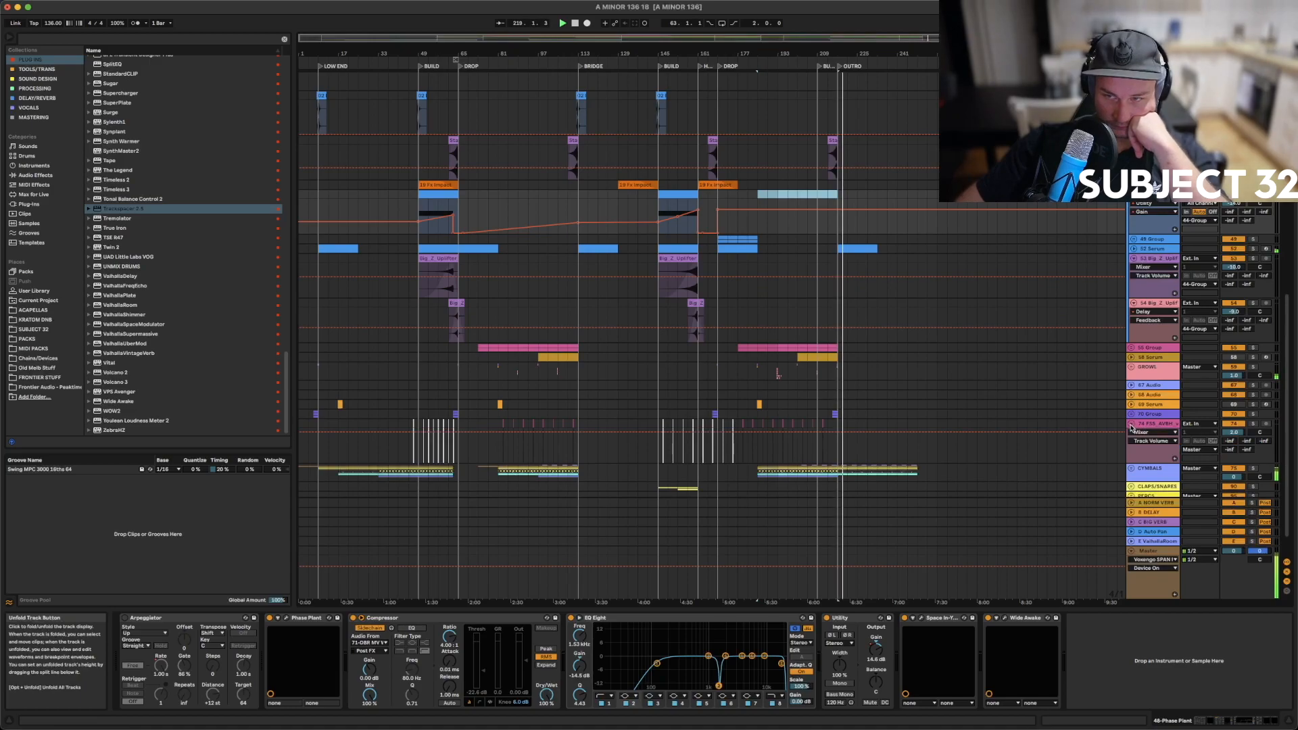
pyautogui.click(1150, 423)
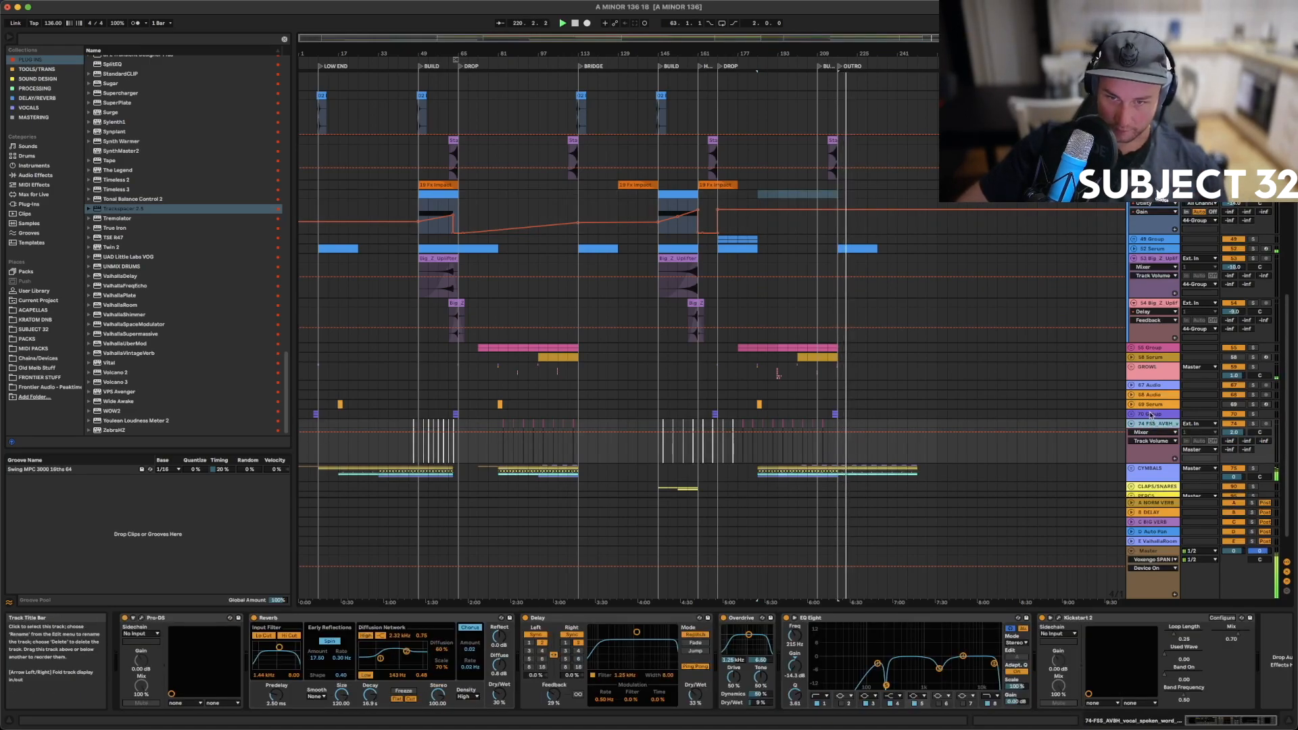
pyautogui.click(1151, 415)
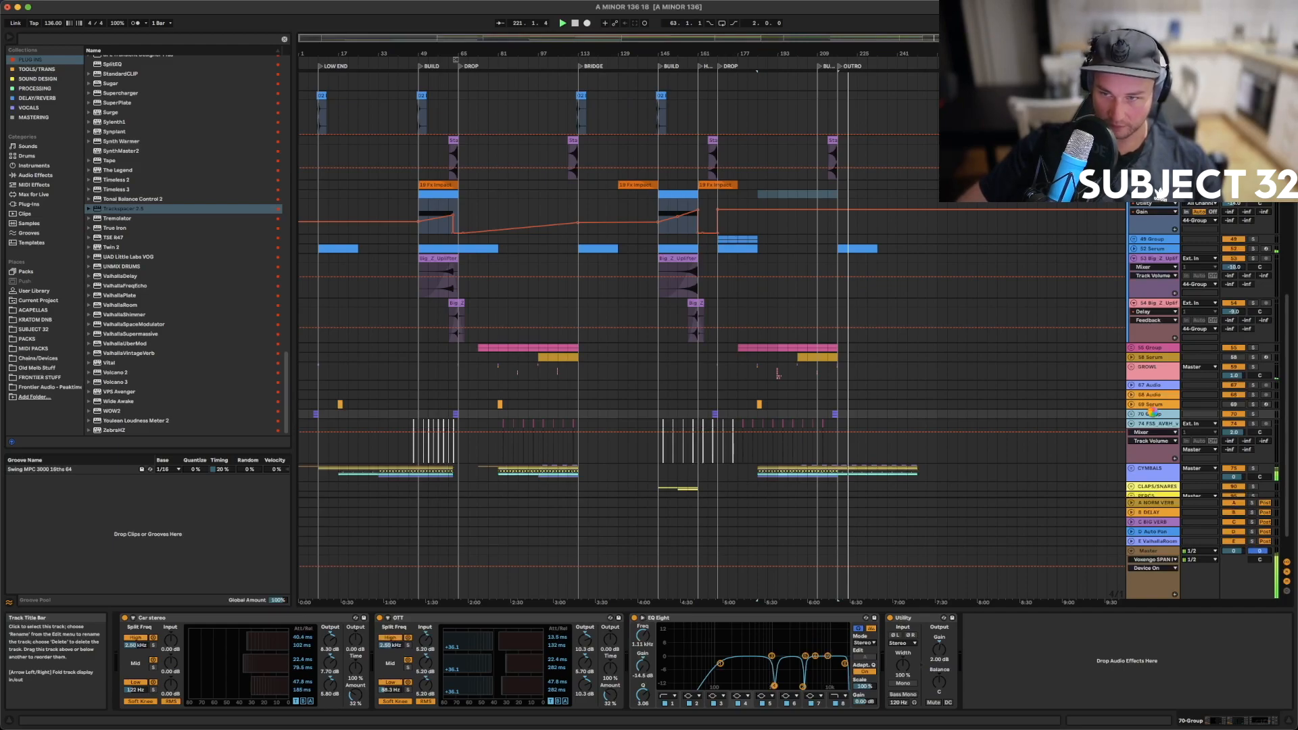
pyautogui.press('super+g')
# Rename the new vocal group VOX BUSS and fold it
pyautogui.rightClick(1154, 413)
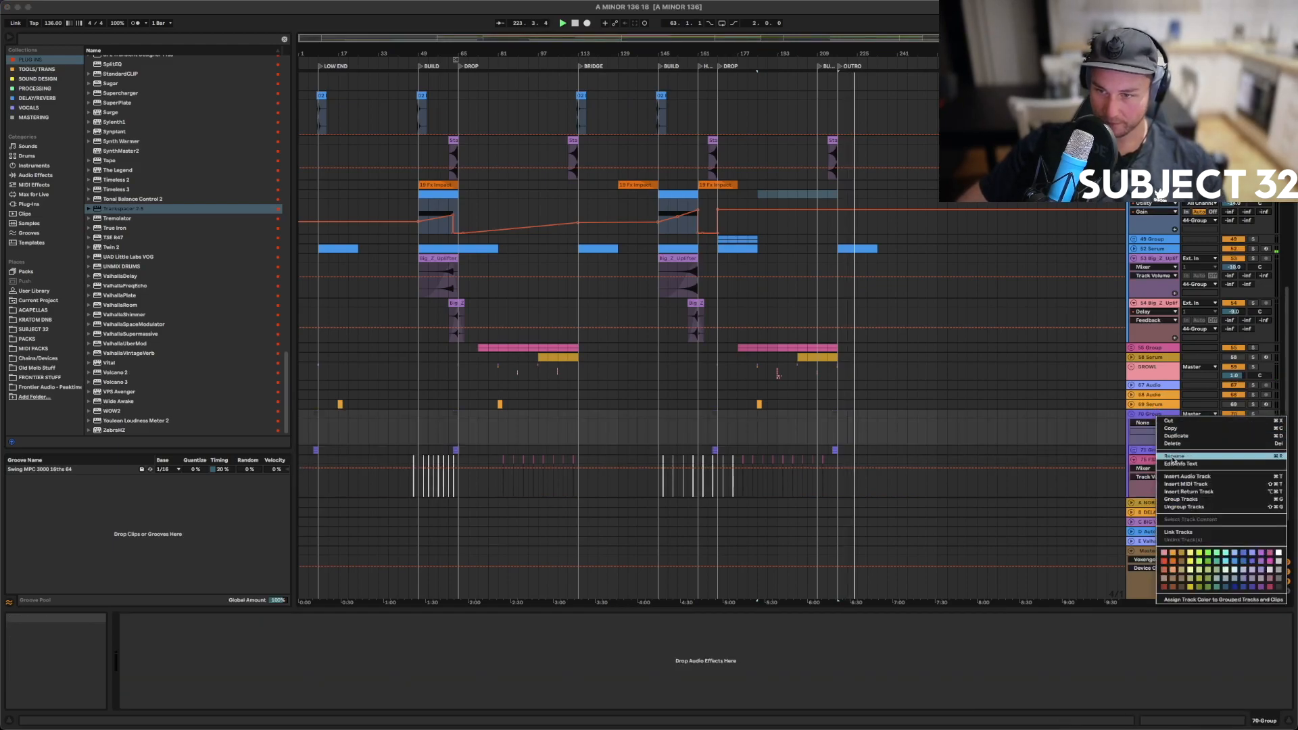
pyautogui.click(1170, 458)
pyautogui.write('VOX BUSS')
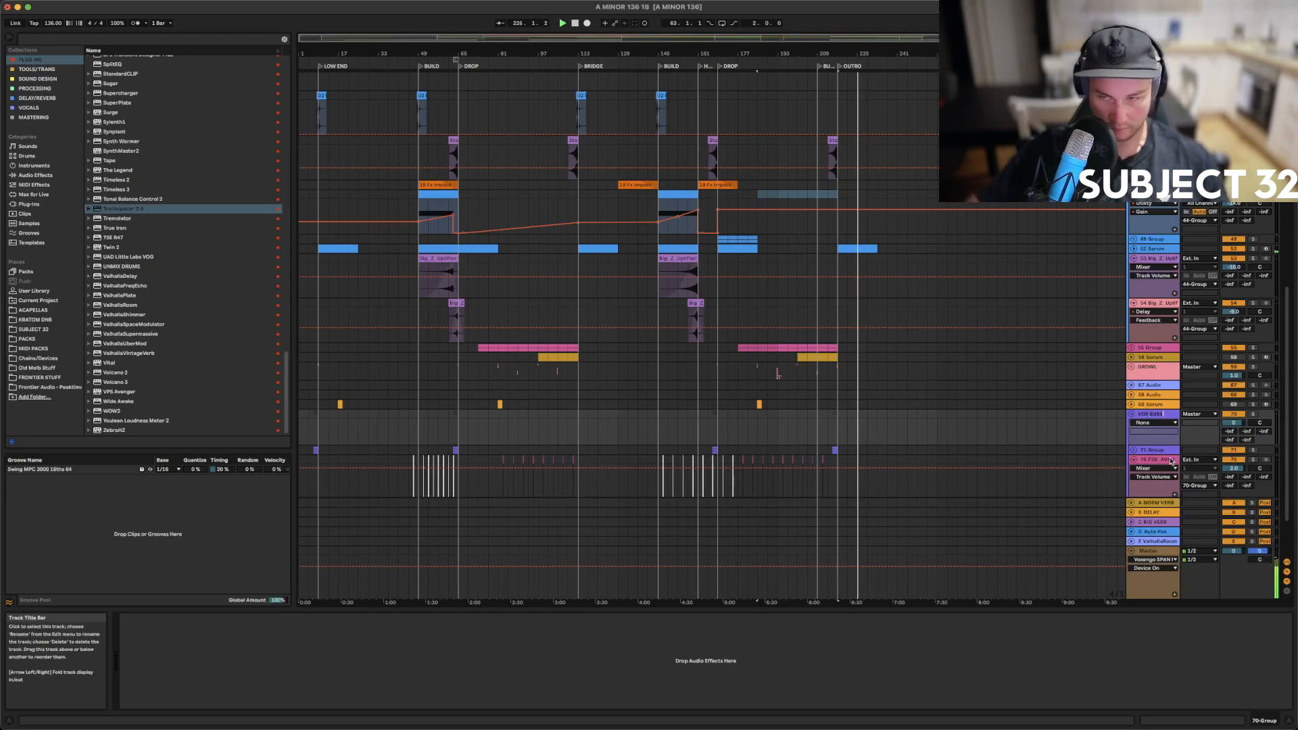
pyautogui.press('Return')
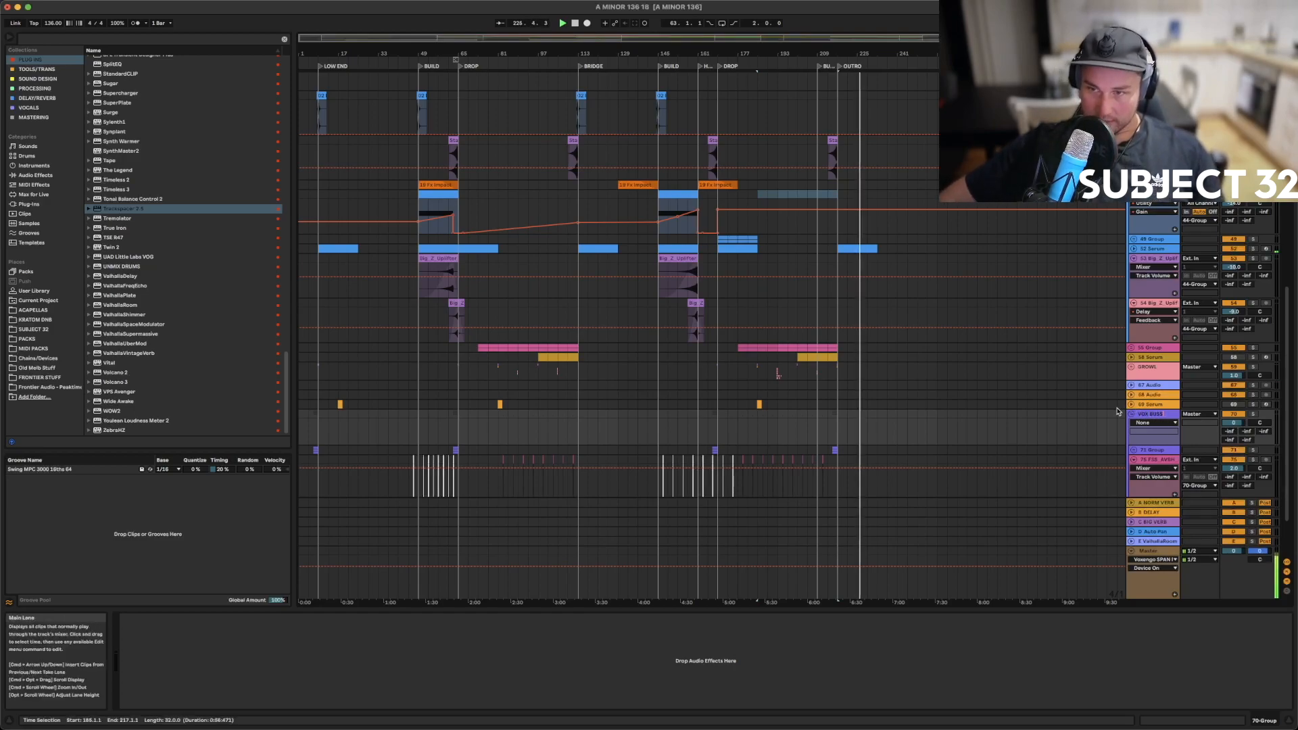
pyautogui.click(1130, 414)
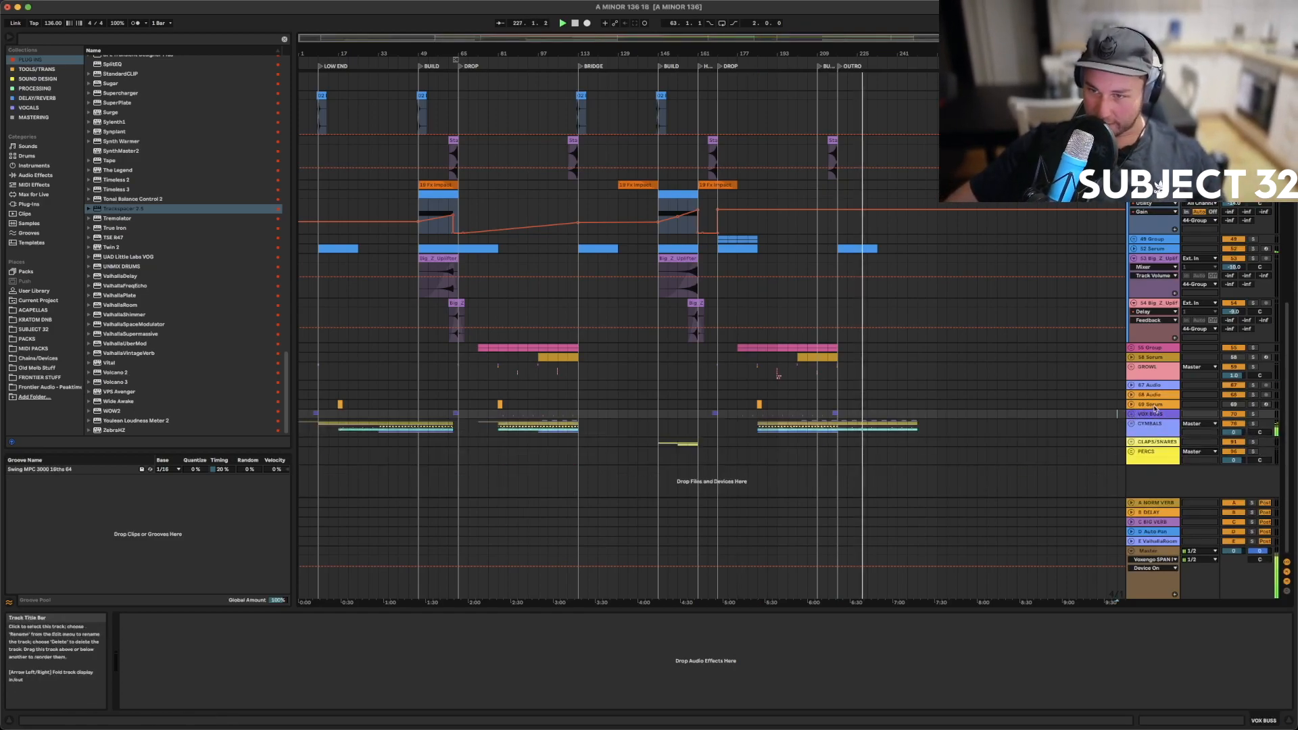
# Unfold the 69 Serum track, zoom in on its clip near bar 81 and solo the track to audition it
pyautogui.click(1131, 404)
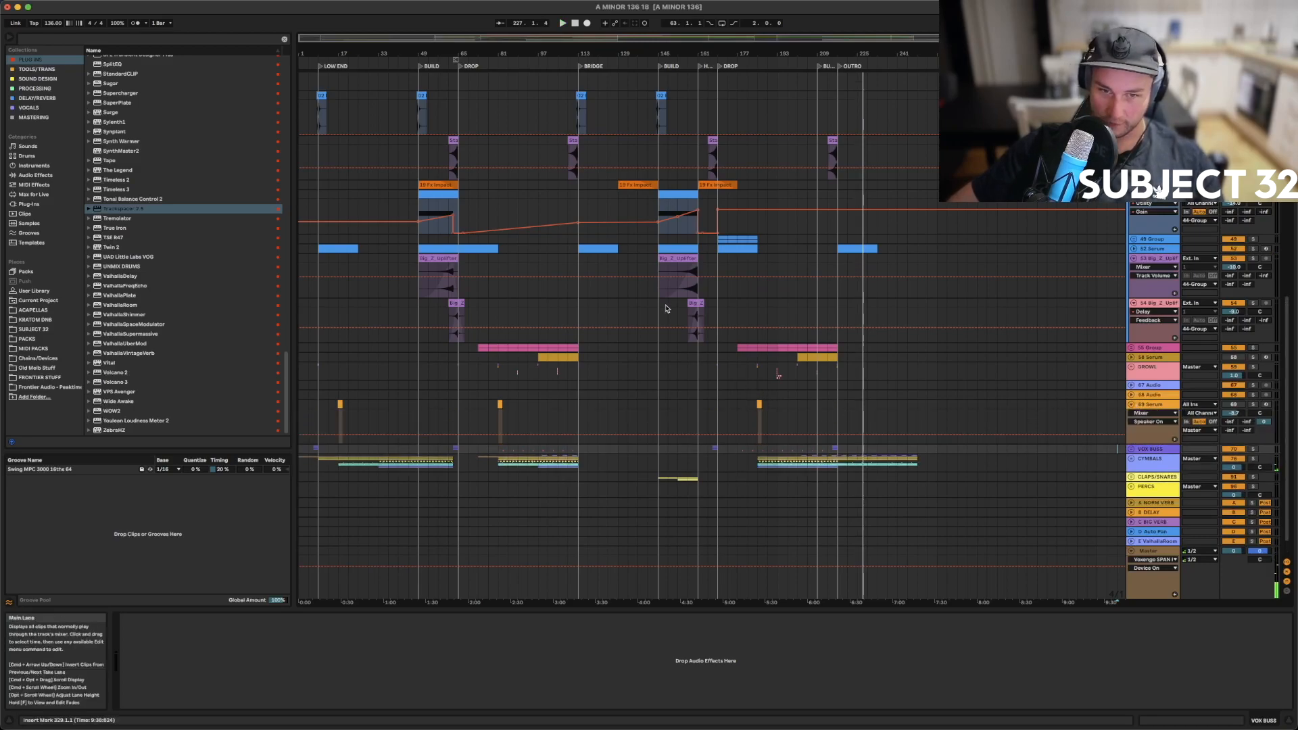
pyautogui.moveTo(498, 54); pyautogui.dragTo(498, 109)
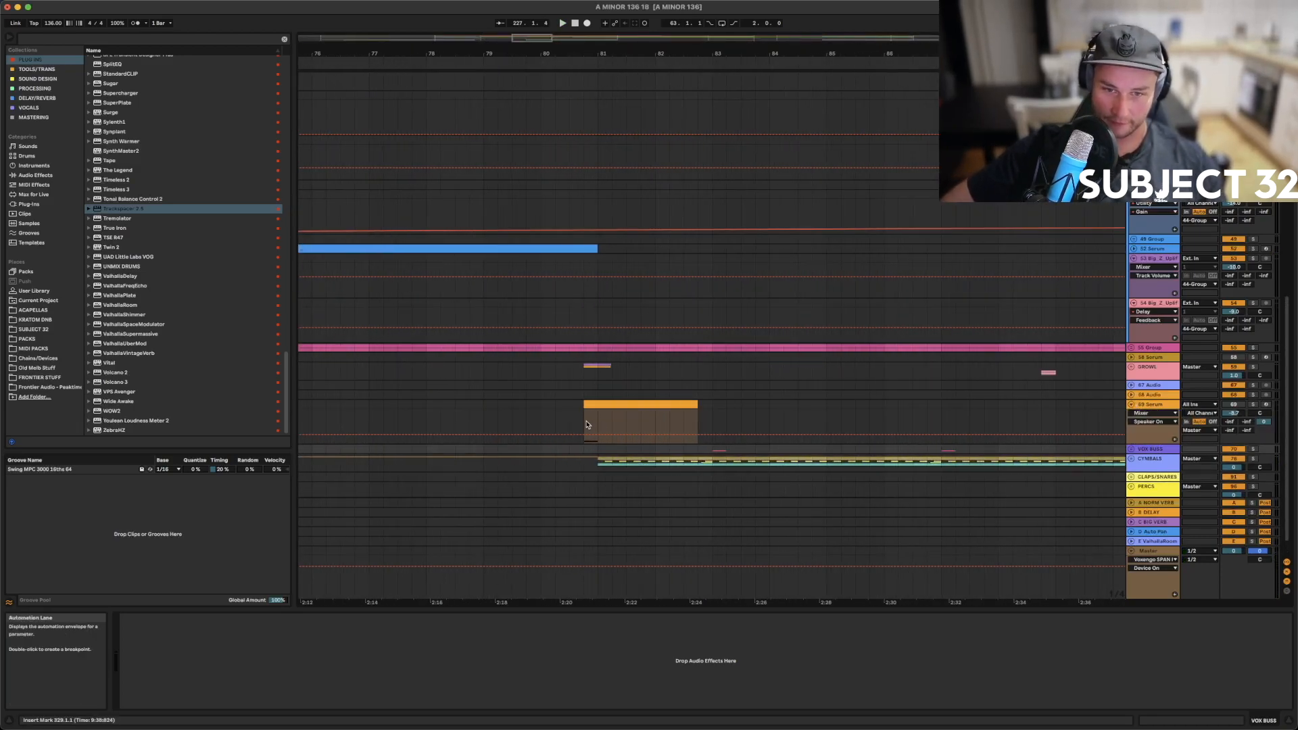
pyautogui.click(1240, 403)
pyautogui.click(1252, 404)
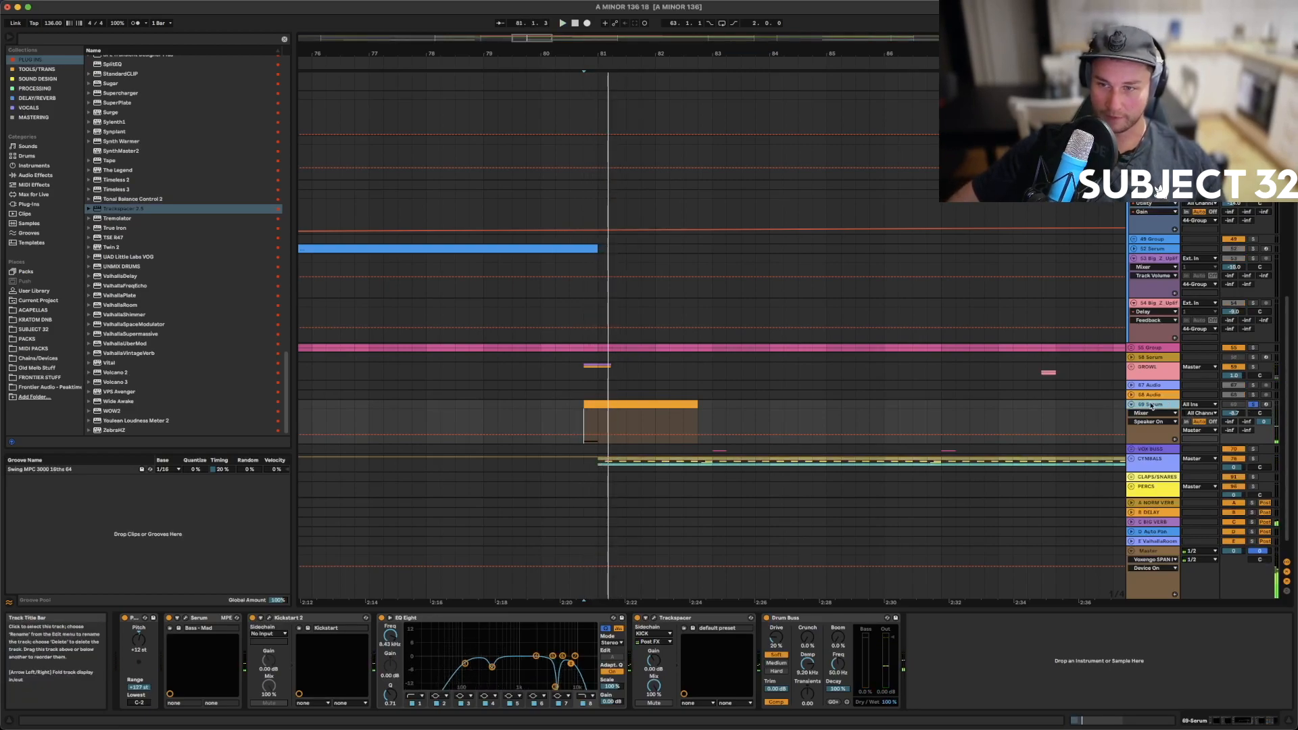
# Move the 69 Serum track into the GROWL group
pyautogui.moveTo(1151, 405); pyautogui.dragTo(1150, 379)
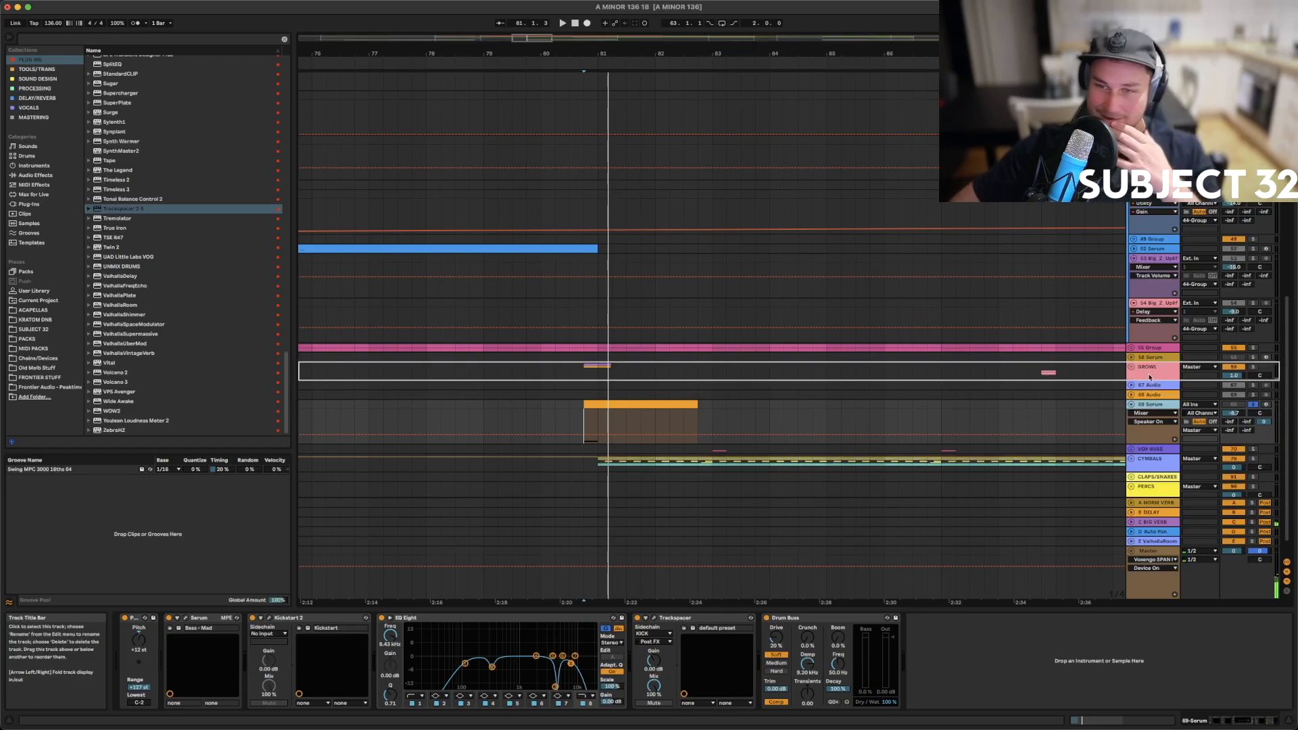
pyautogui.moveTo(1149, 377); pyautogui.dragTo(1149, 377)
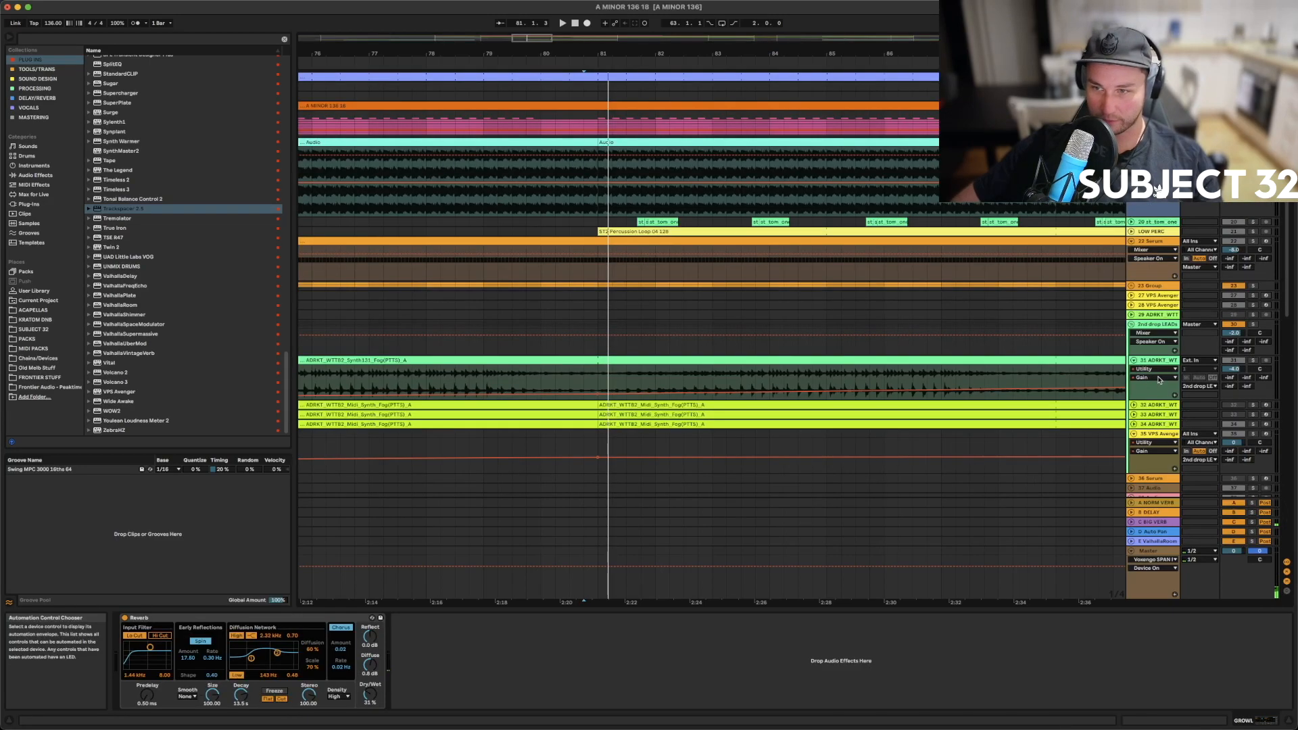
pyautogui.scroll(-15, 1153, 378)
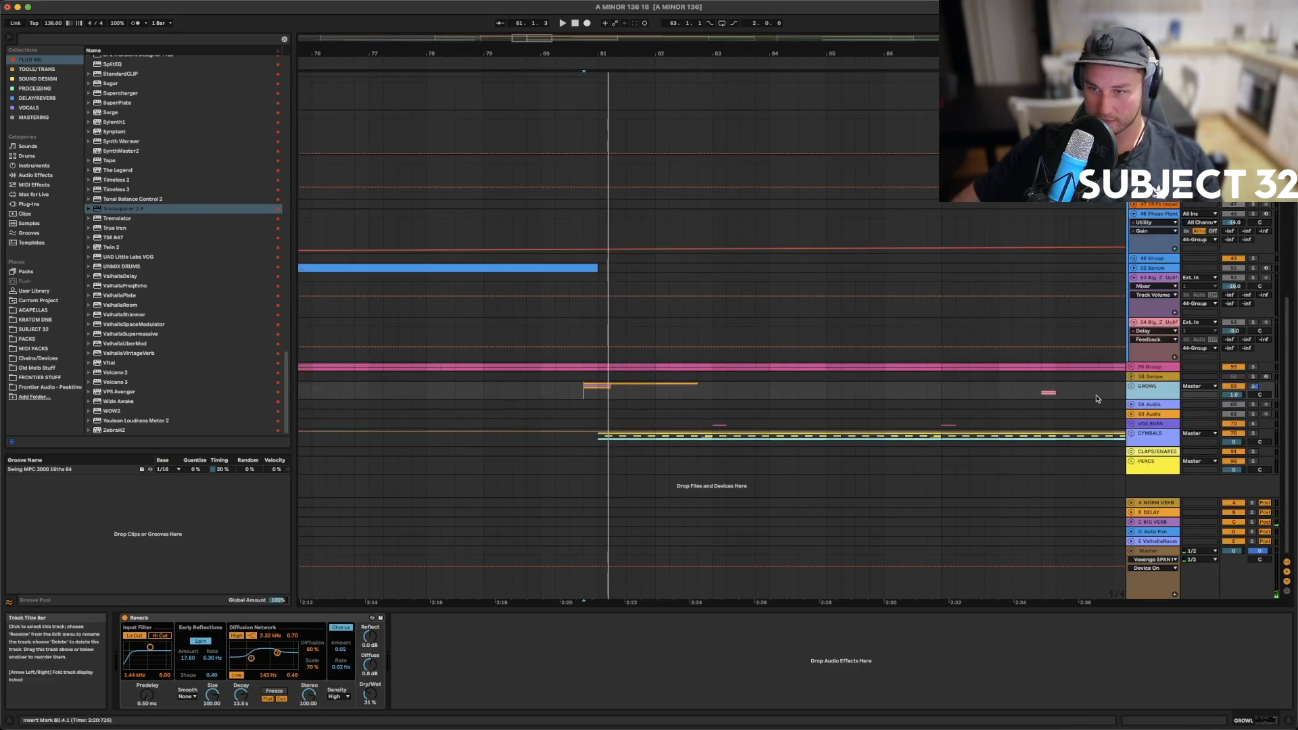
# Check the two audio tracks directly below the GROWL group across the whole arrangement and delete both
pyautogui.moveTo(596, 53); pyautogui.dragTo(596, 3)
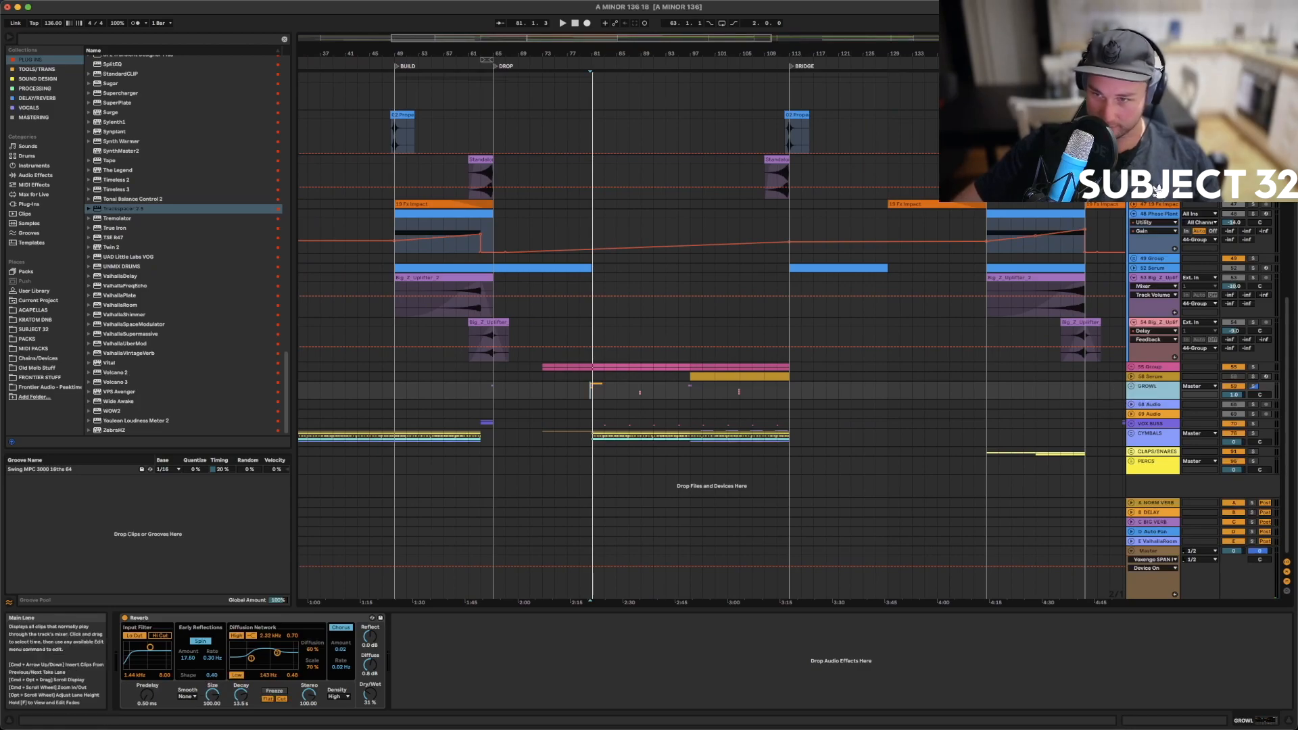
pyautogui.moveTo(1014, 53); pyautogui.dragTo(686, 27)
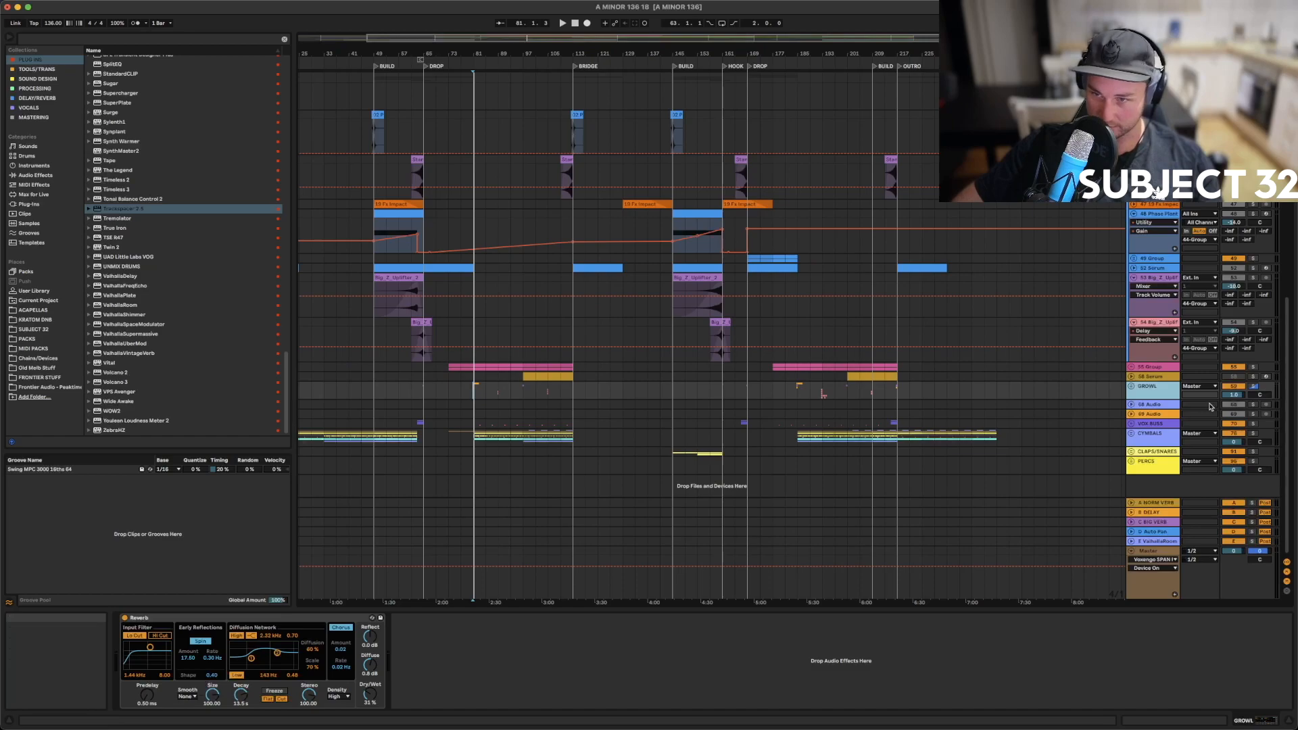
pyautogui.click(1149, 404)
pyautogui.click(1132, 404)
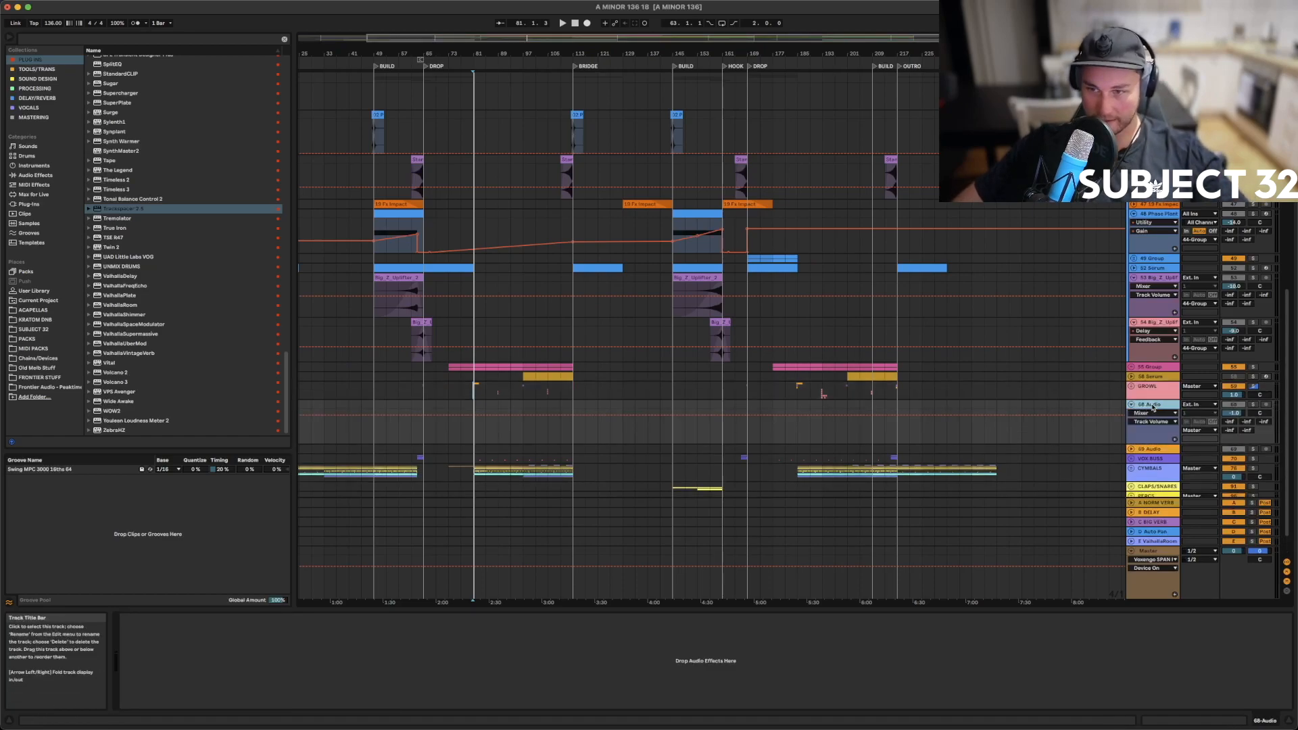
pyautogui.press('Delete')
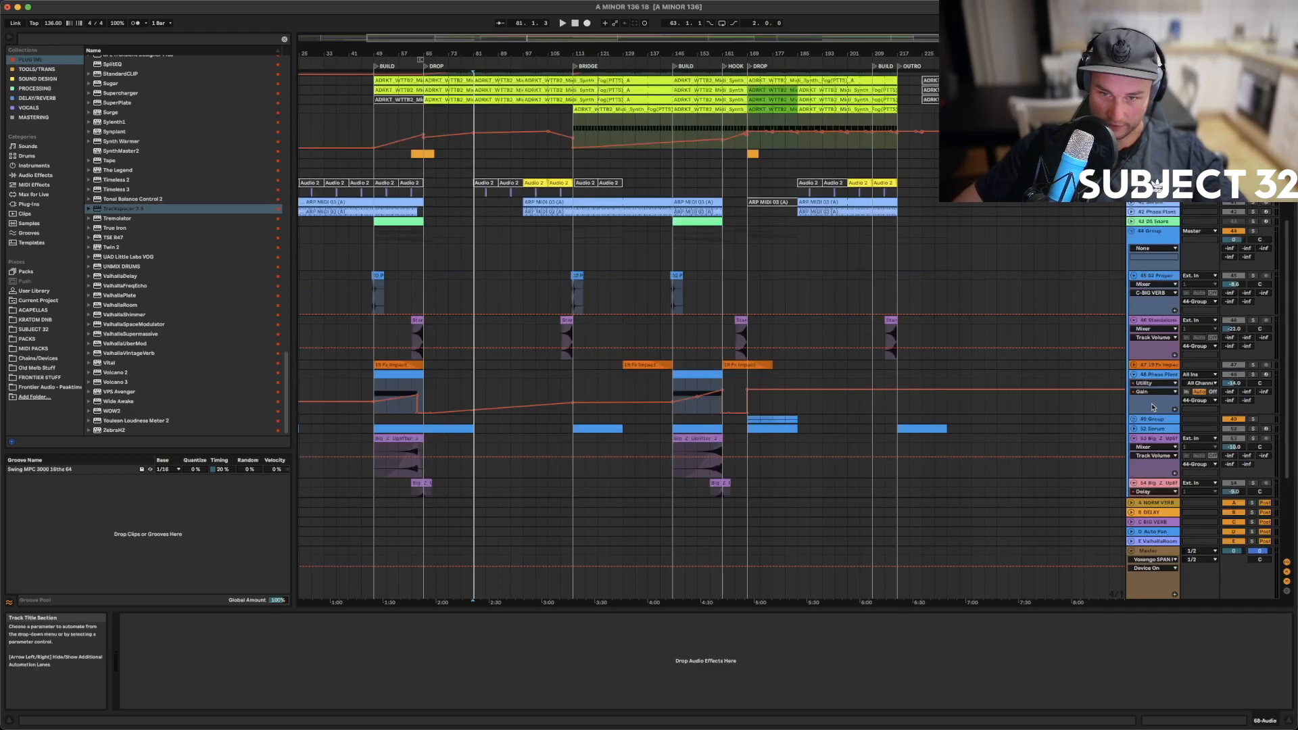
pyautogui.scroll(-5, 1154, 439)
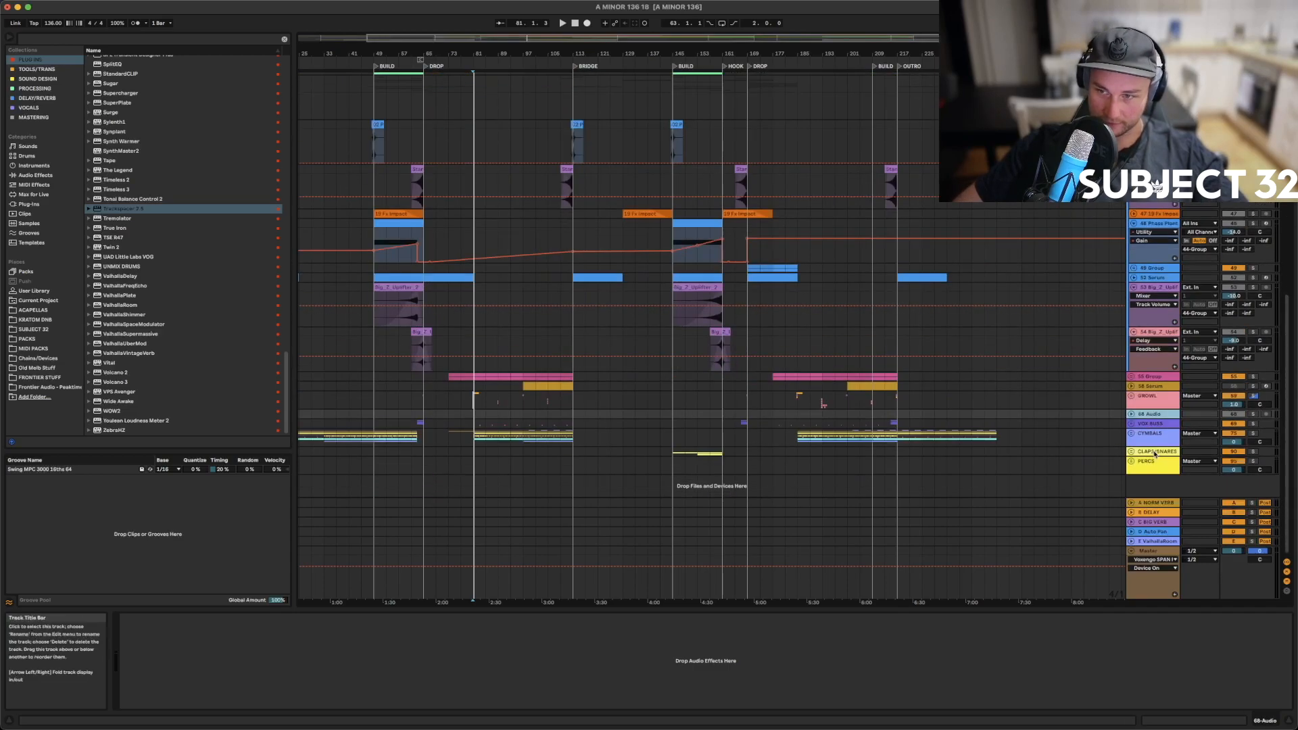
pyautogui.click(1134, 413)
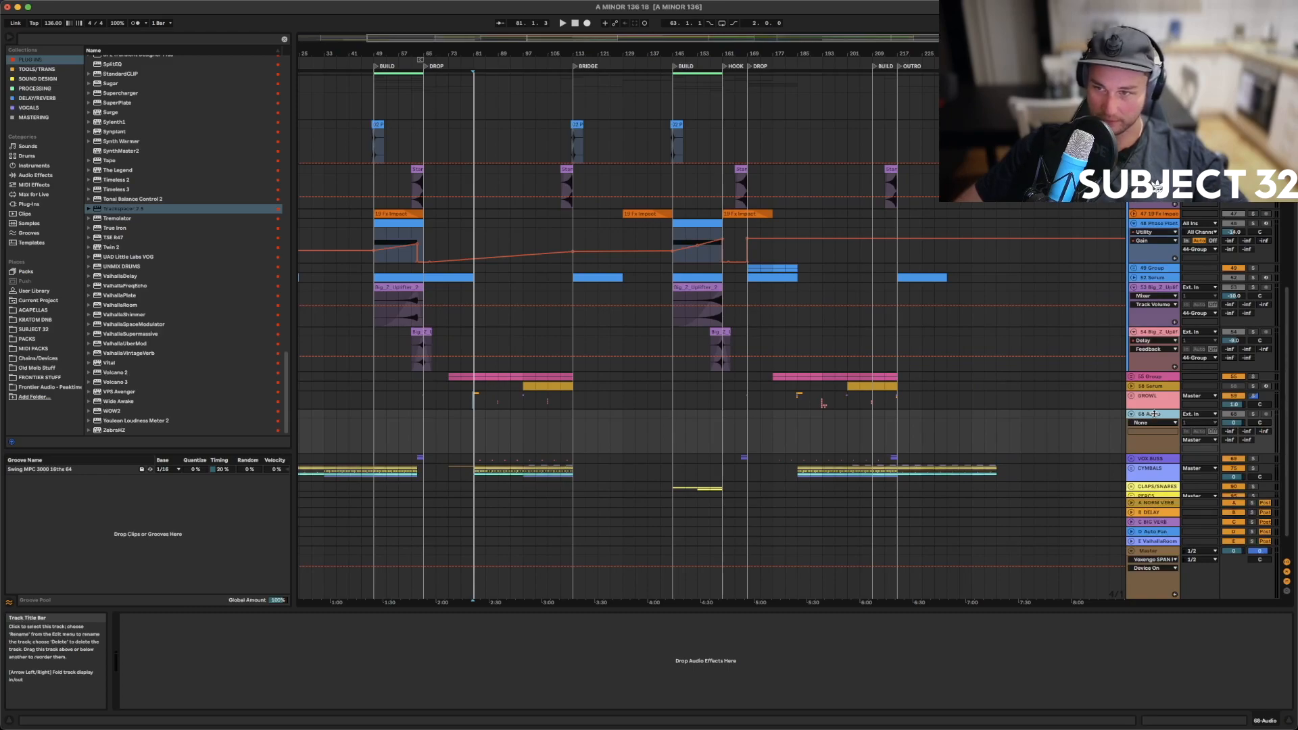
pyautogui.press('Delete')
pyautogui.scroll(-5, 1120, 434)
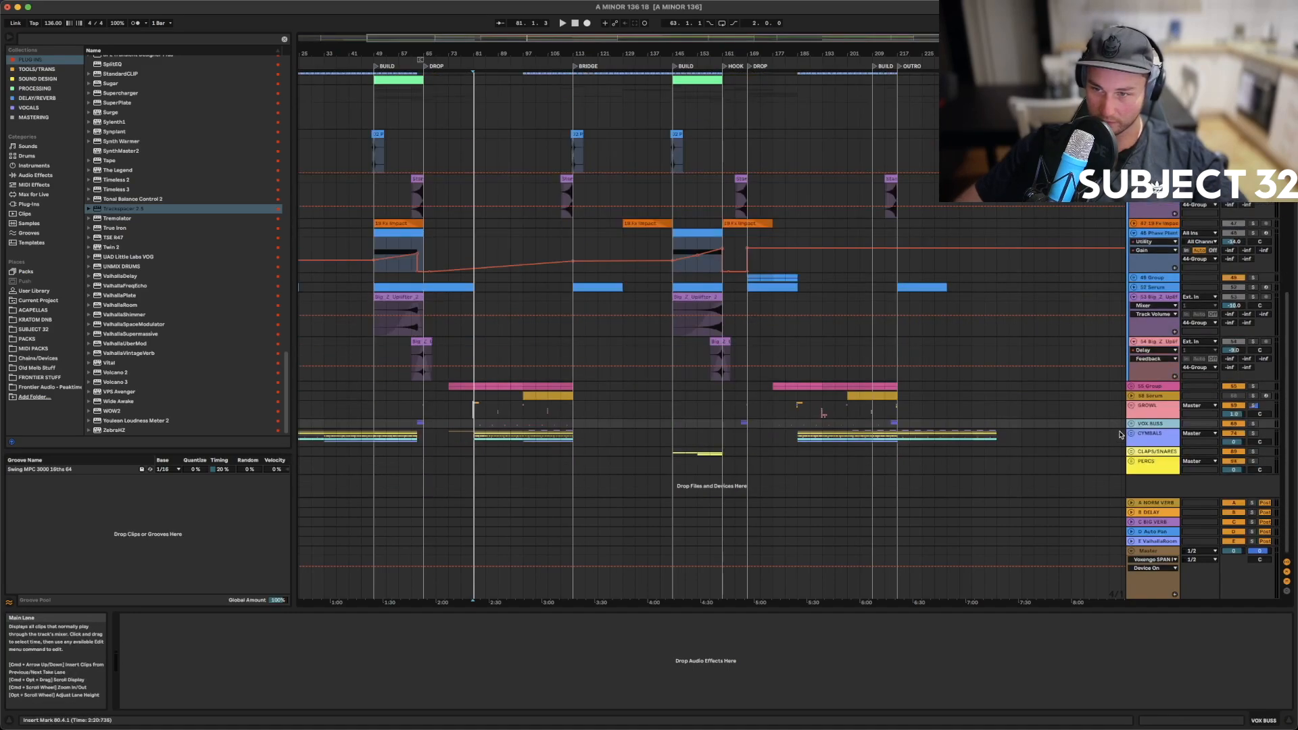
# Unfold the Serum track above the GROWL group, audition it soloed from bar 201 and delete it
pyautogui.click(1131, 396)
pyautogui.click(1225, 419)
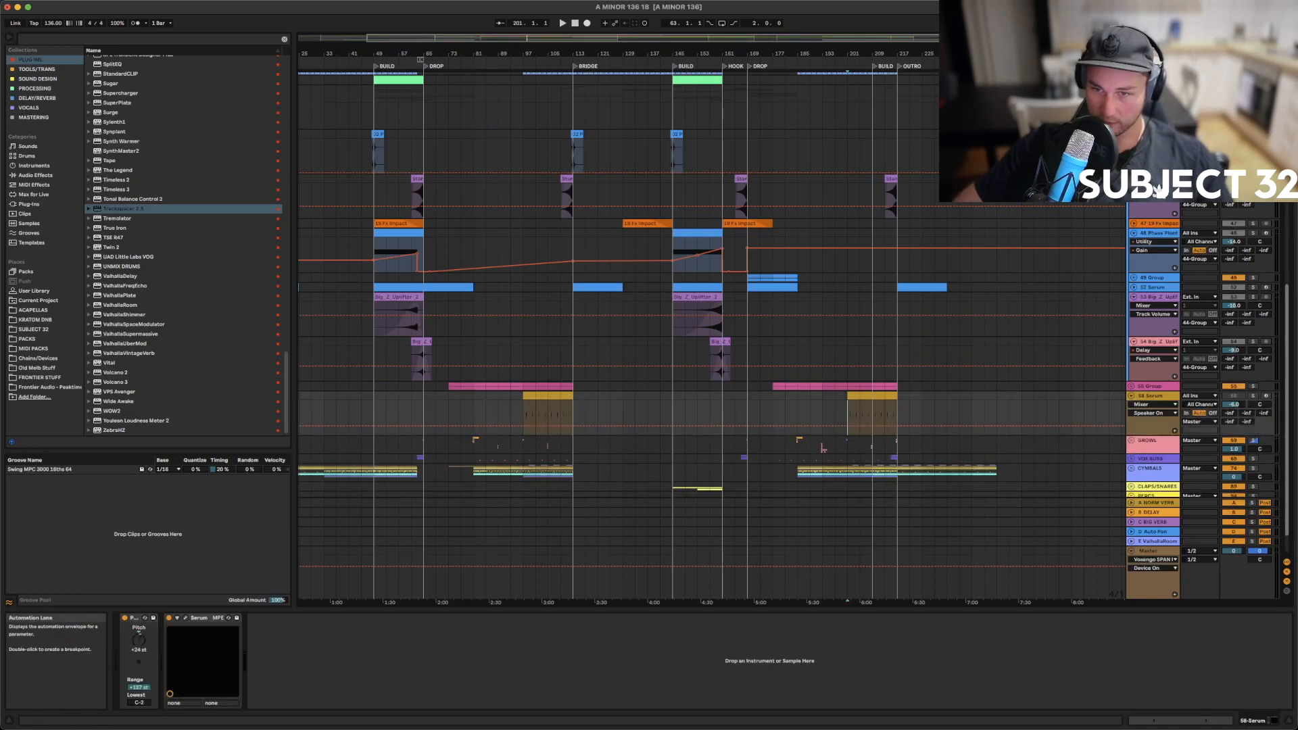
pyautogui.click(1252, 396)
pyautogui.press('space')
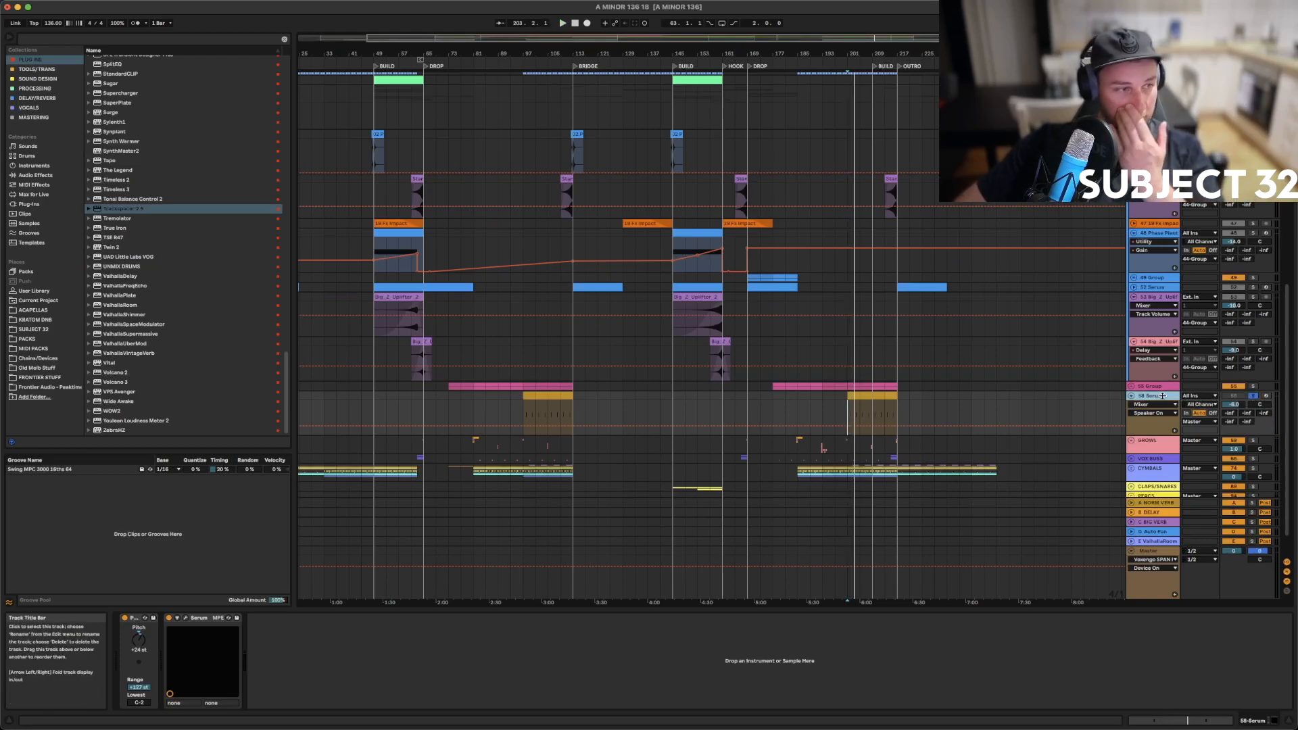
pyautogui.press('Delete')
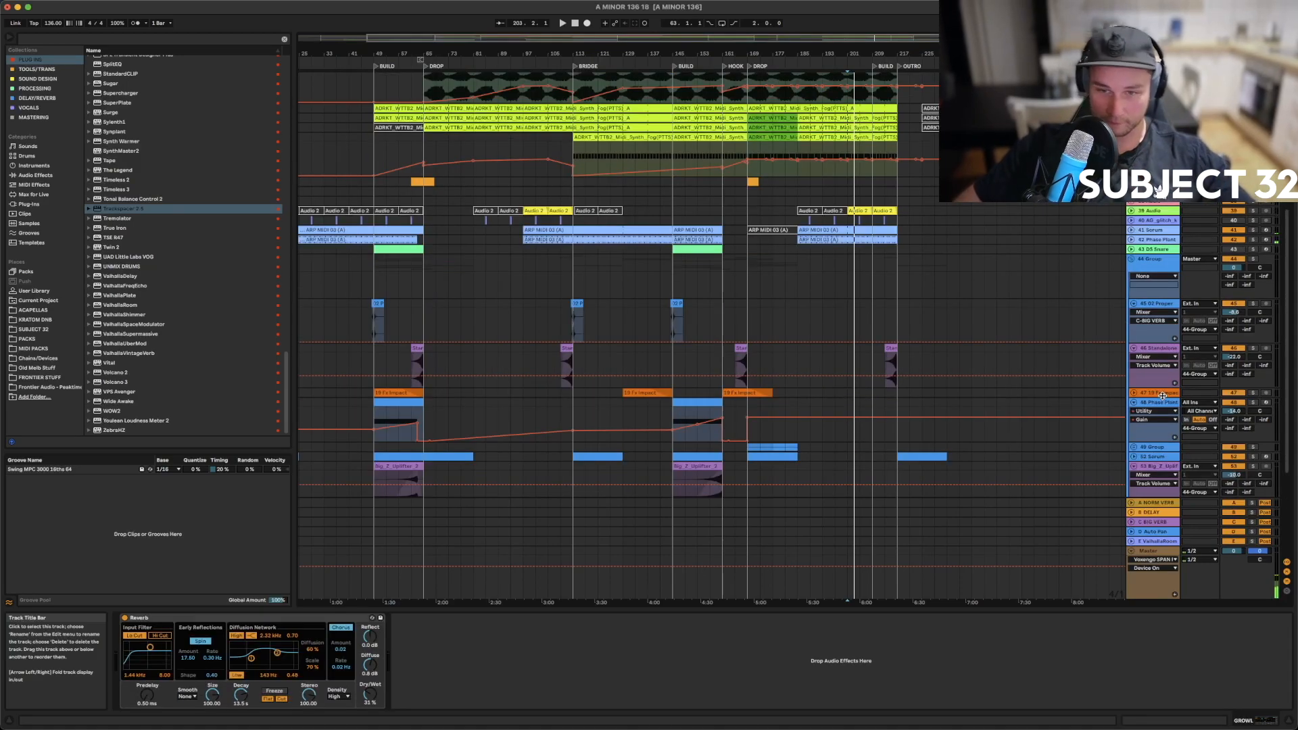
pyautogui.scroll(-5, 910, 444)
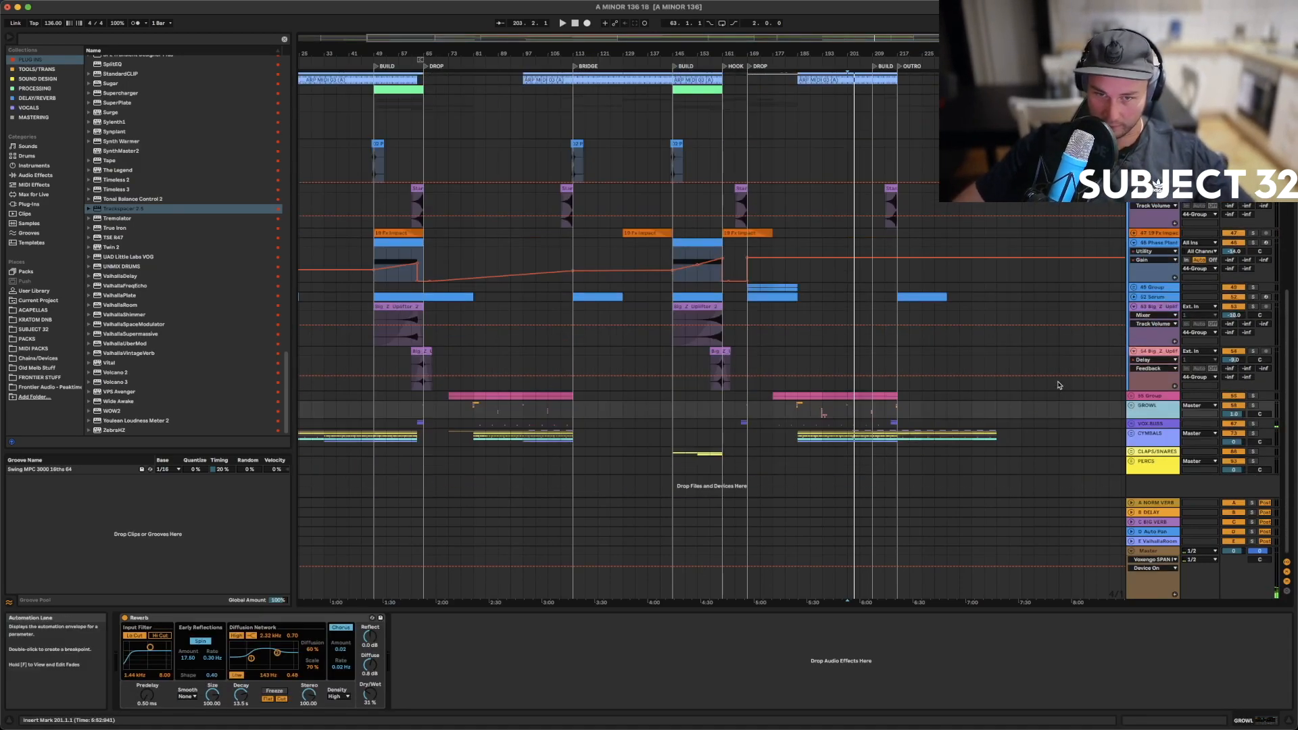
# Fold the 44 Group and delete the 43 DS Snare track above it
pyautogui.scroll(2, 1061, 381)
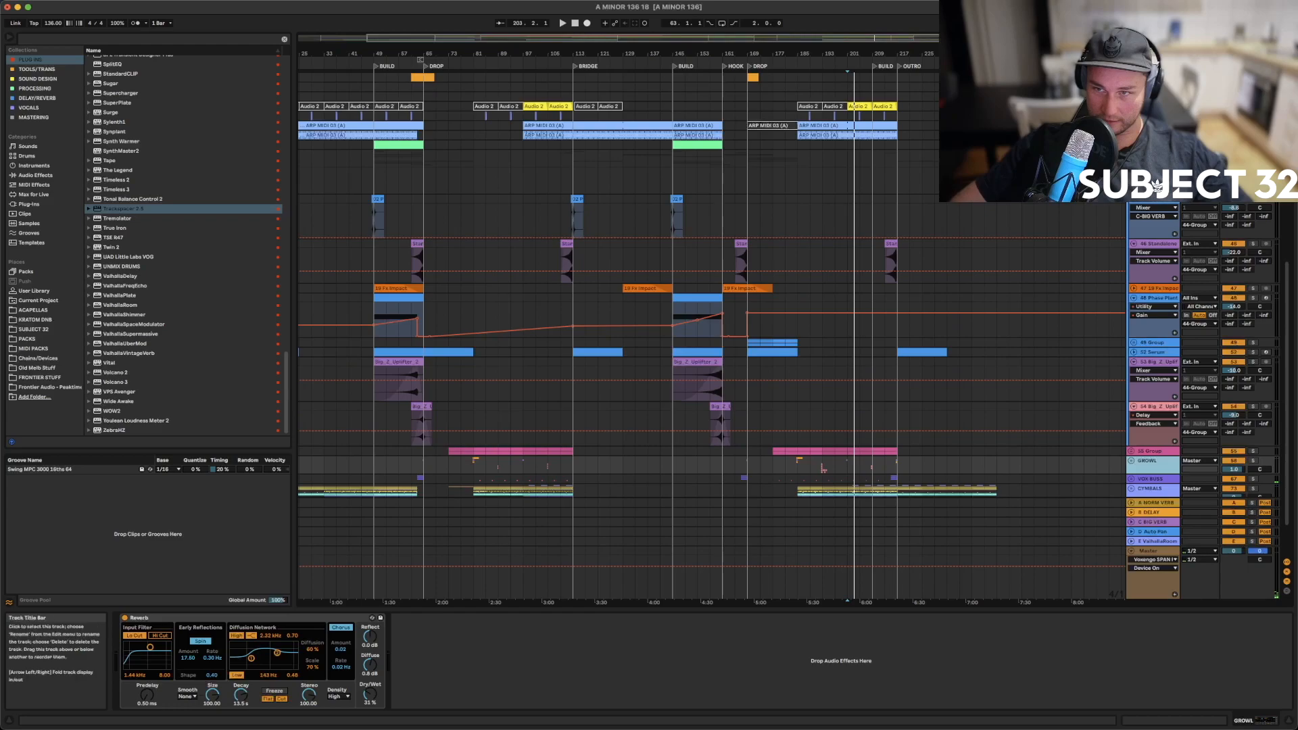
pyautogui.click(1133, 154)
pyautogui.click(1155, 187)
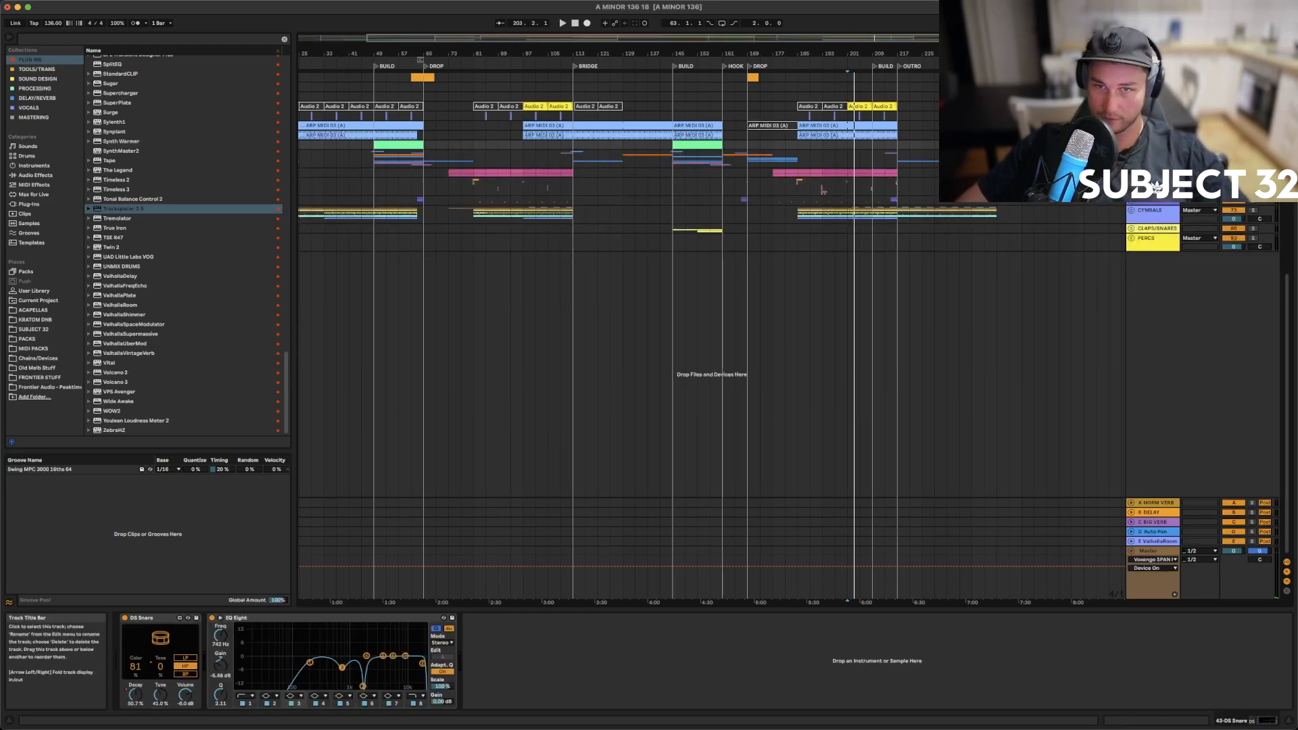
pyautogui.press('Delete')
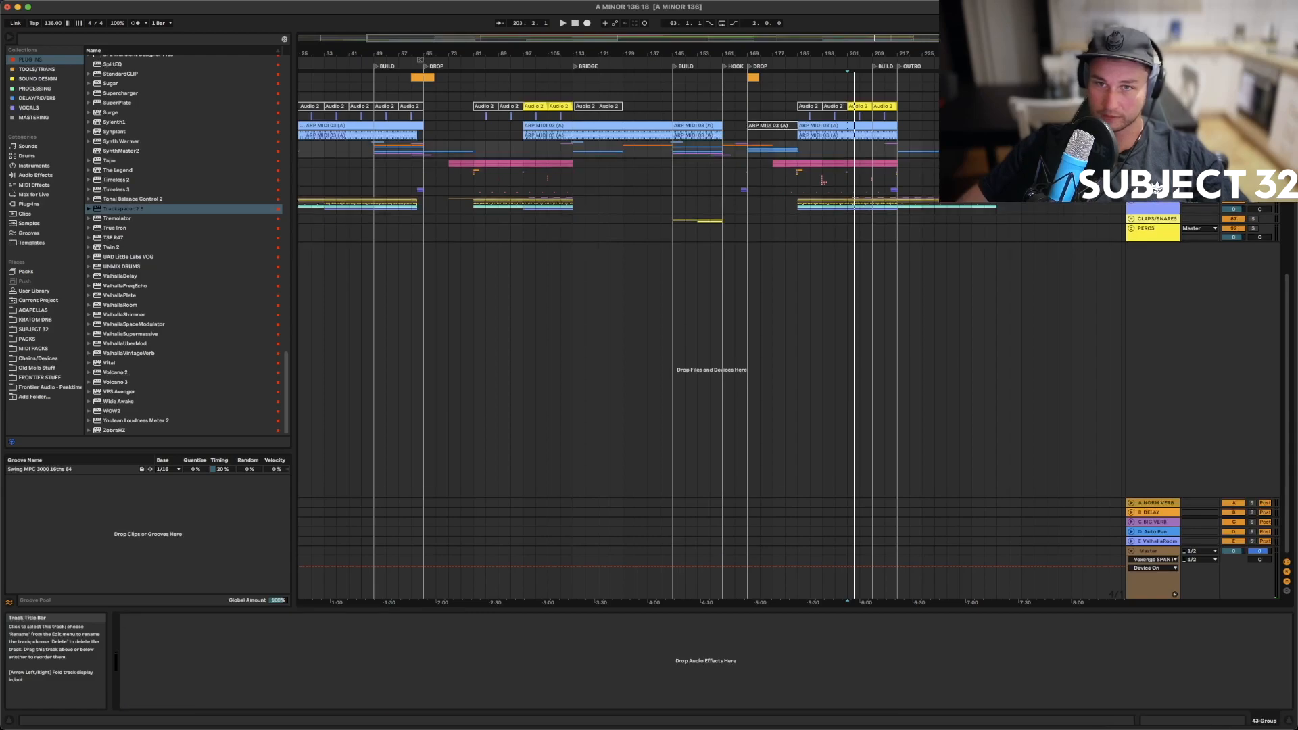
# Select the 40 AG_glitch track and toggle its track activation
pyautogui.scroll(5, 1155, 146)
pyautogui.click(1156, 295)
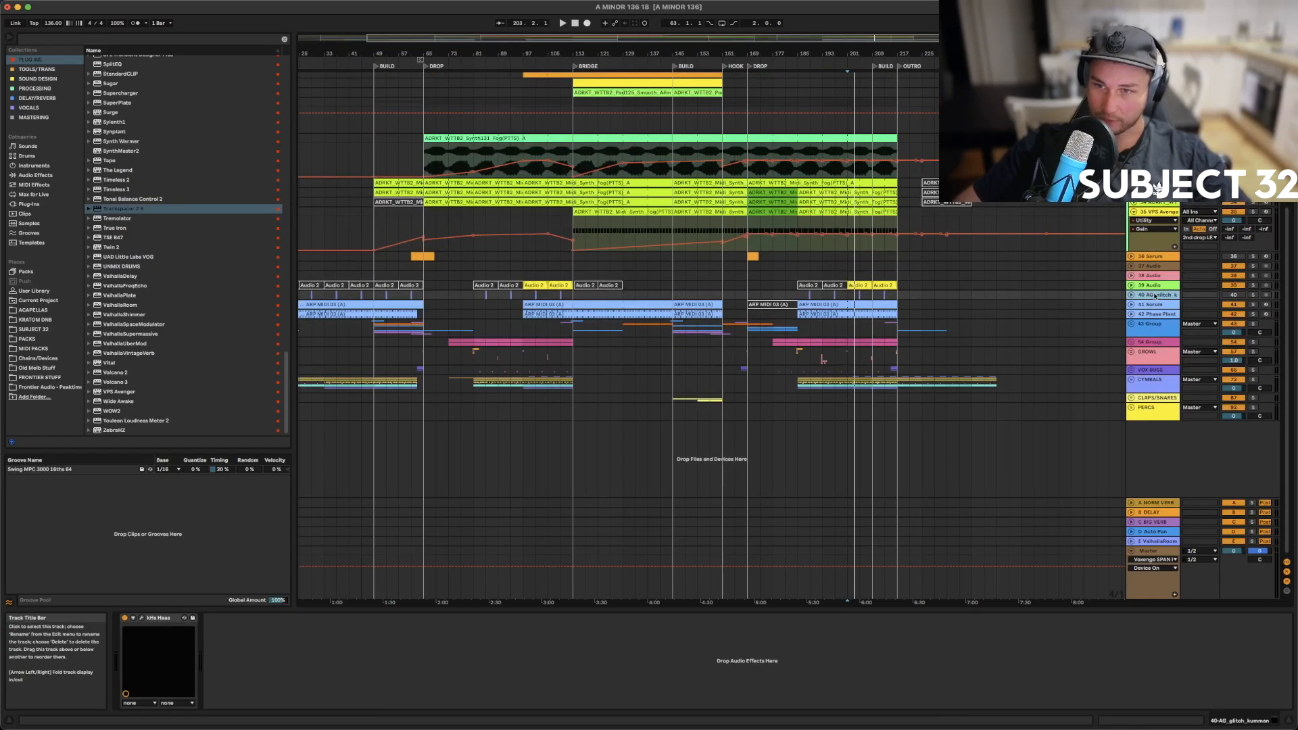
pyautogui.click(1233, 295)
pyautogui.scroll(1, 1176, 296)
pyautogui.click(1163, 302)
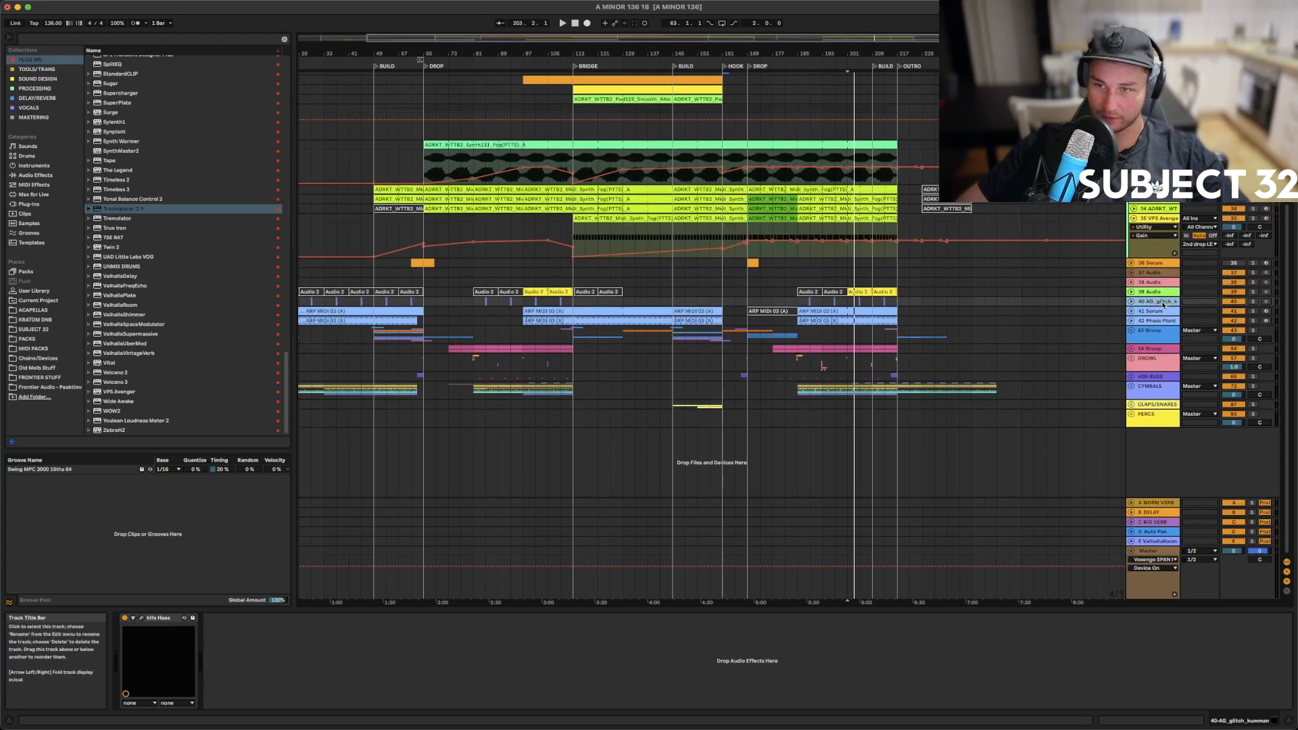
# Unfold the 36 Serum track, audition it soloed from the second drop at bar 169 and delete it
pyautogui.click(1147, 263)
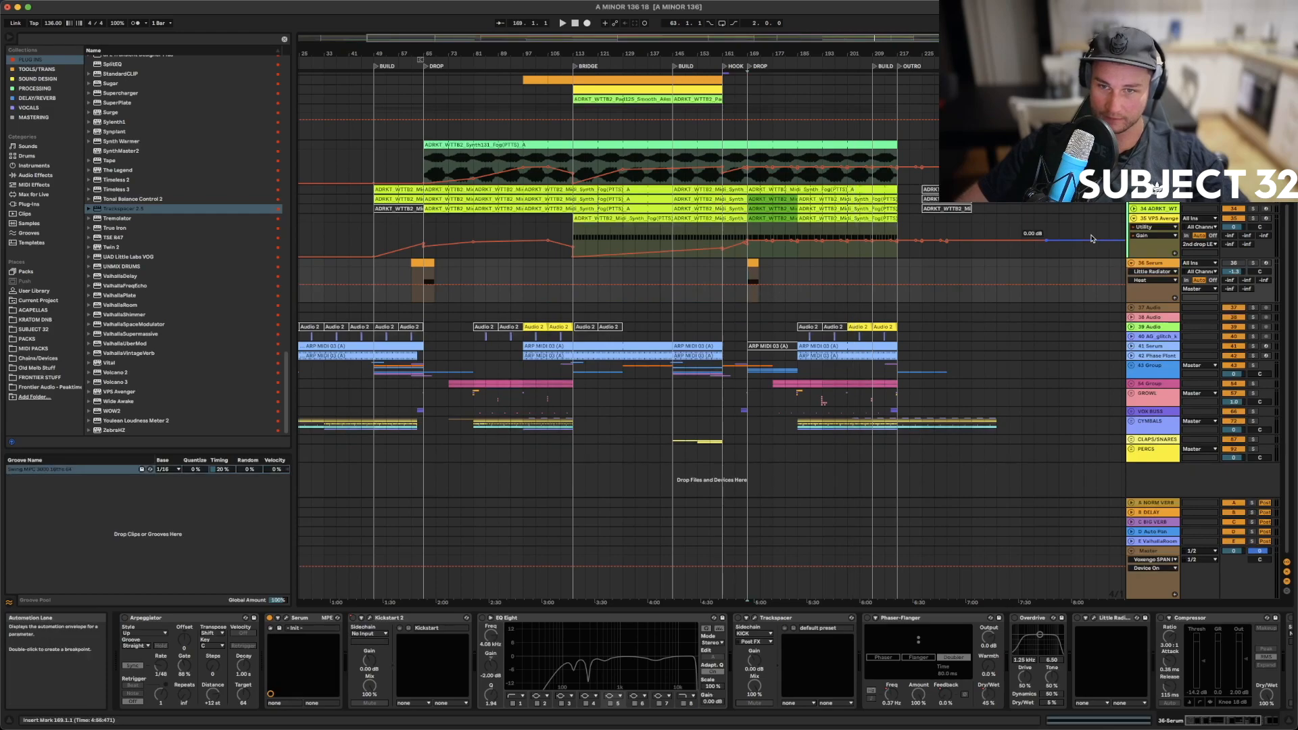
pyautogui.click(1253, 262)
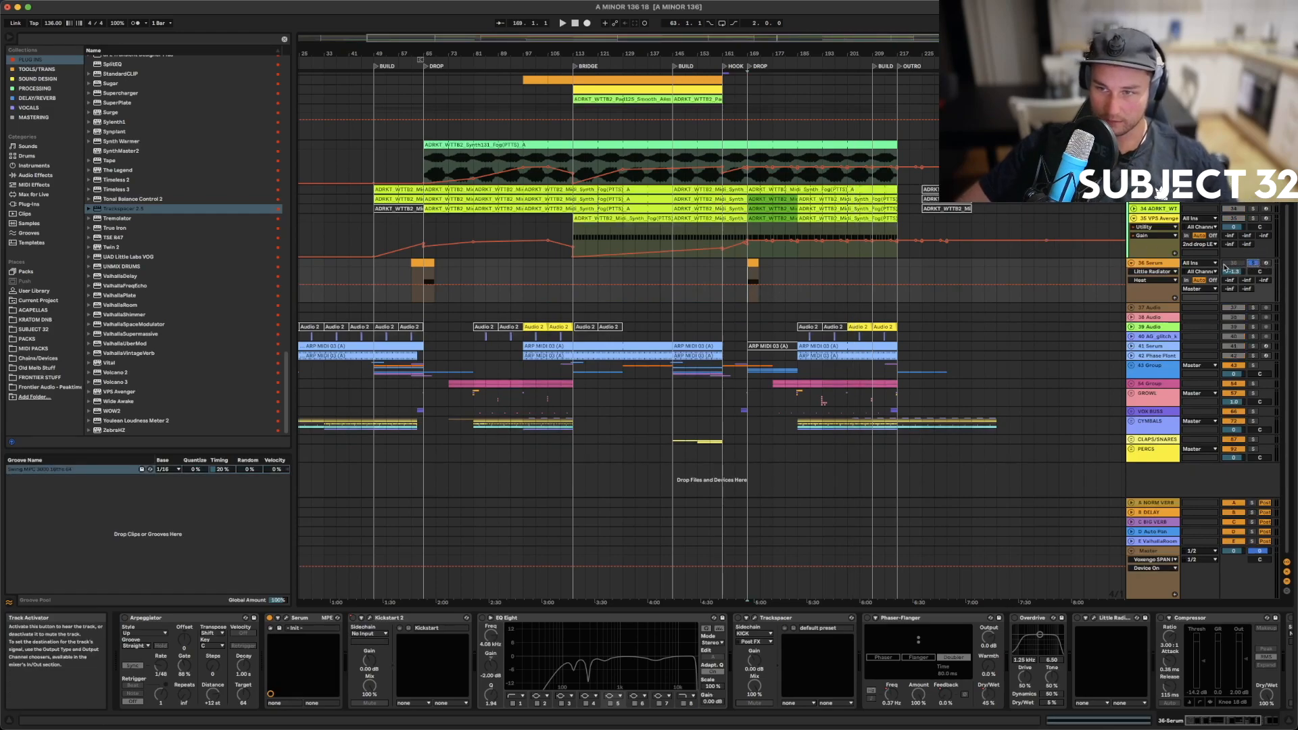
pyautogui.press('space')
pyautogui.click(1173, 263)
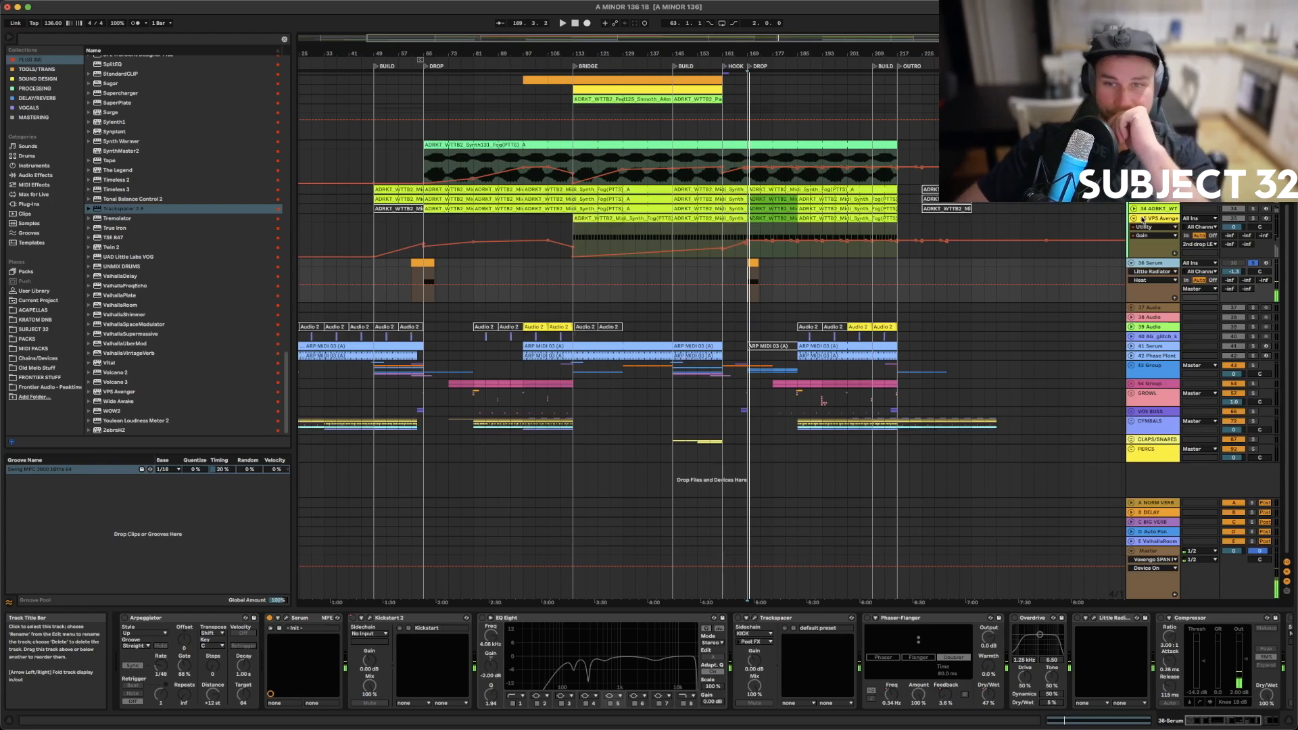
pyautogui.press('Delete')
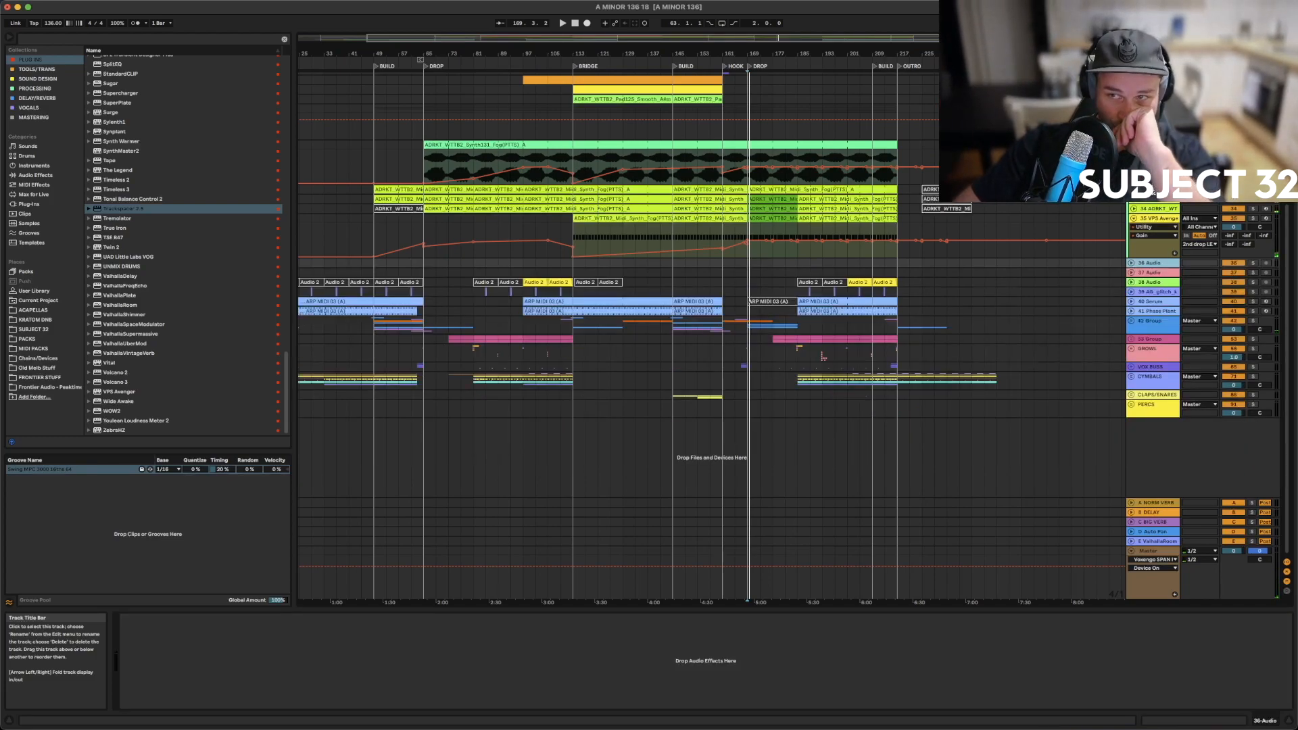
# Fold the 2nd drop LEADs group, then audition the 29 ADRKT_WTTB2_Pad125_Smooth track from the bridge and delete it
pyautogui.click(1133, 109)
pyautogui.scroll(3, 1133, 109)
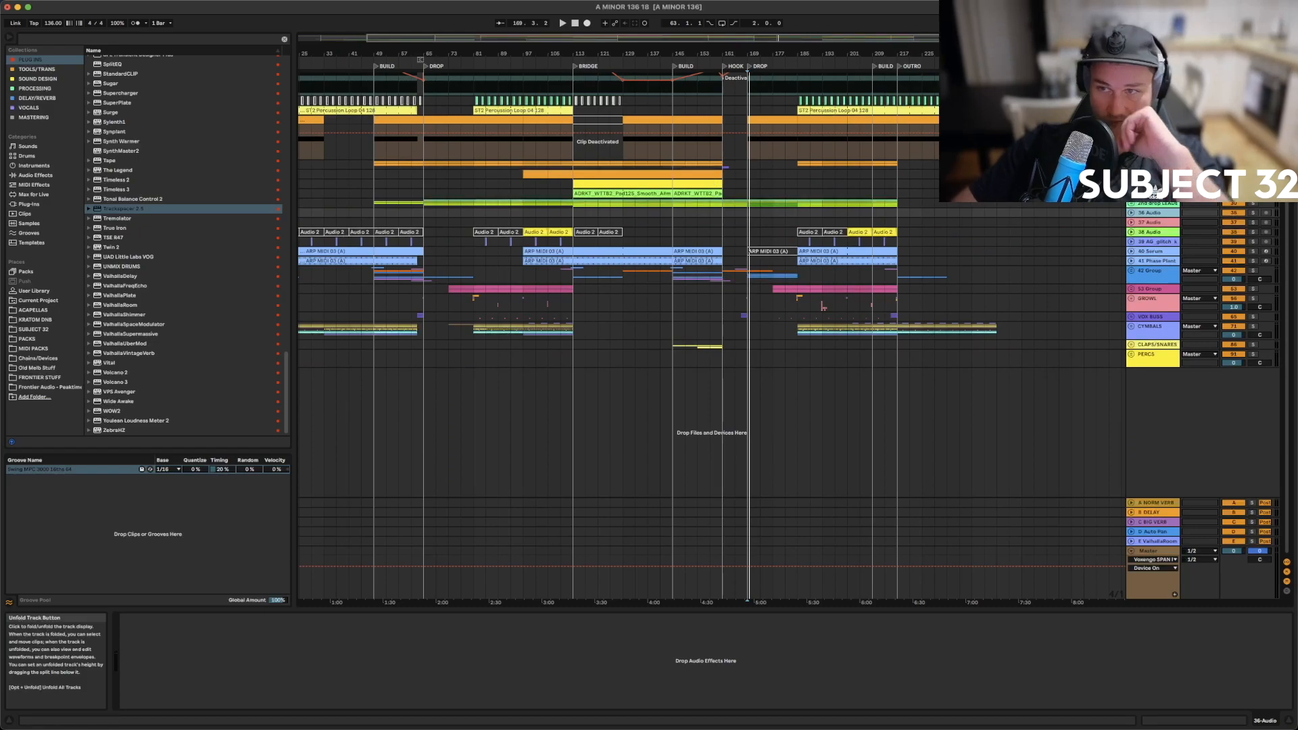
pyautogui.click(1154, 191)
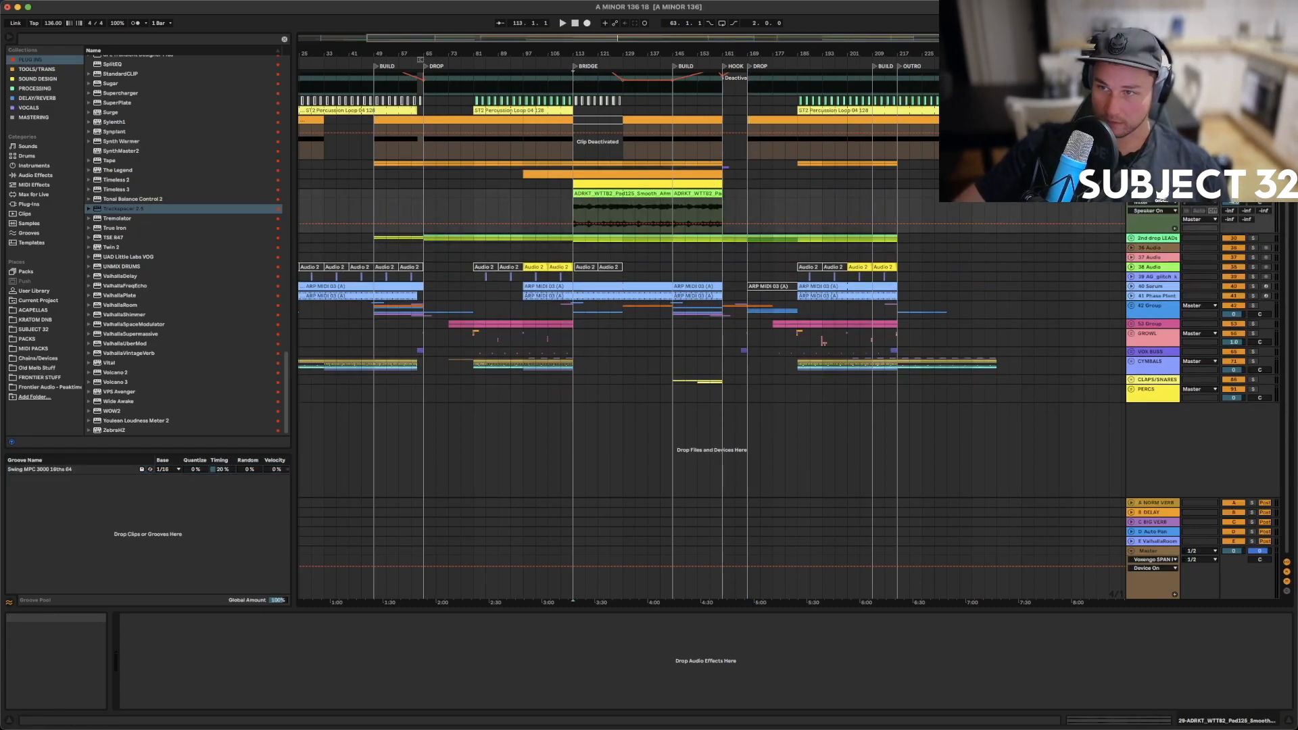
pyautogui.press('space')
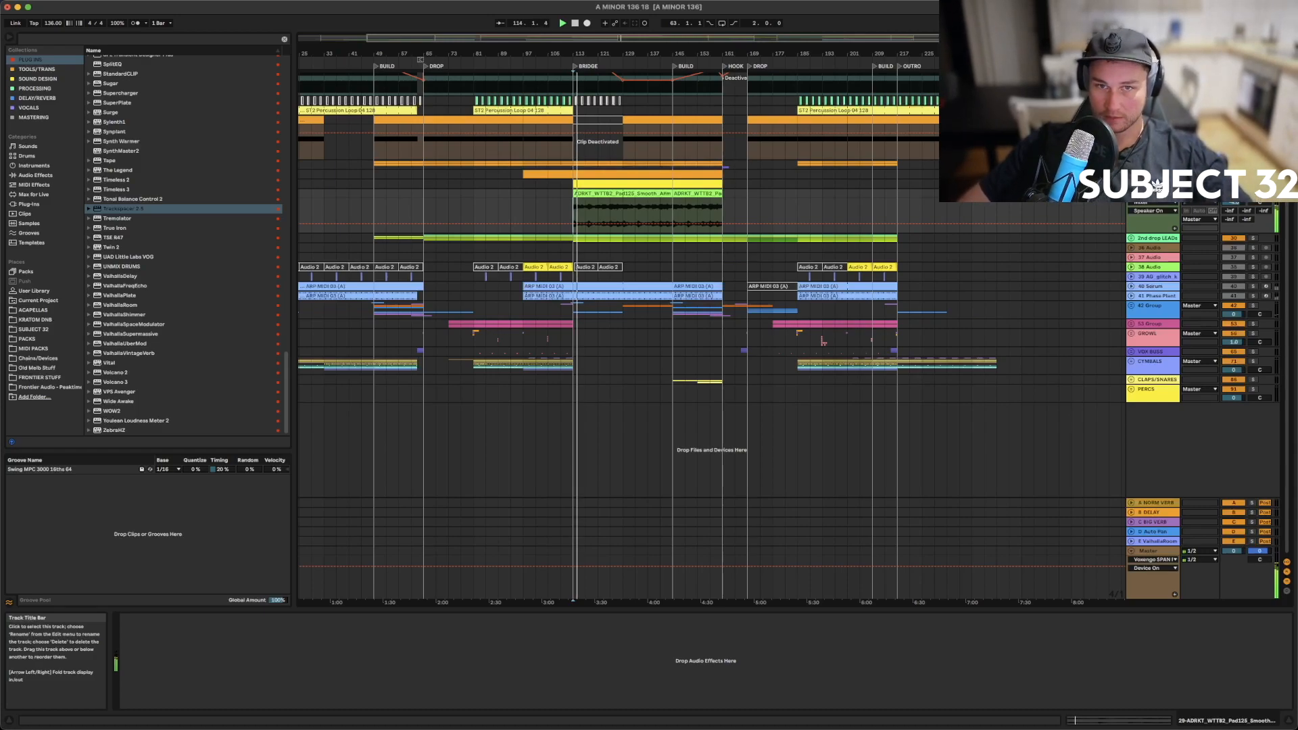
pyautogui.click(1147, 239)
pyautogui.scroll(3, 1147, 240)
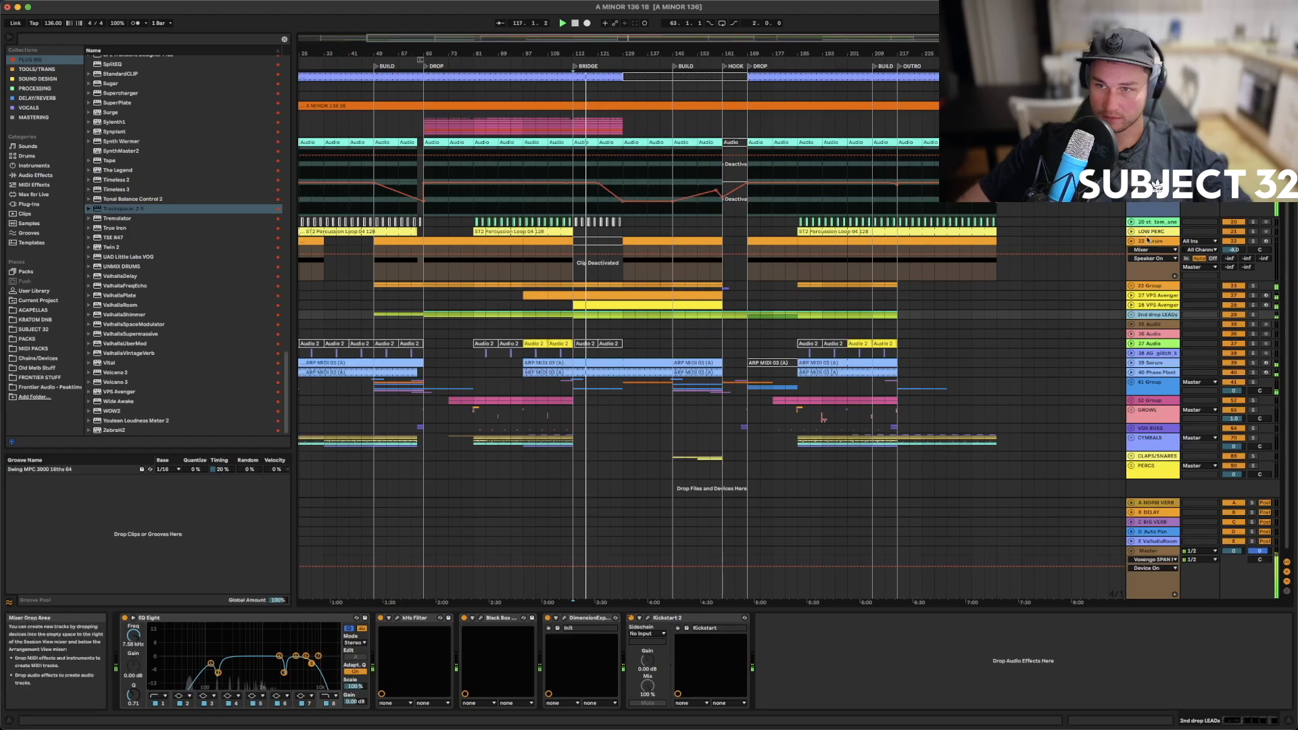
# Rename the 22 Serum track below LOW PERC as ROLLING BASS
pyautogui.click(1147, 239)
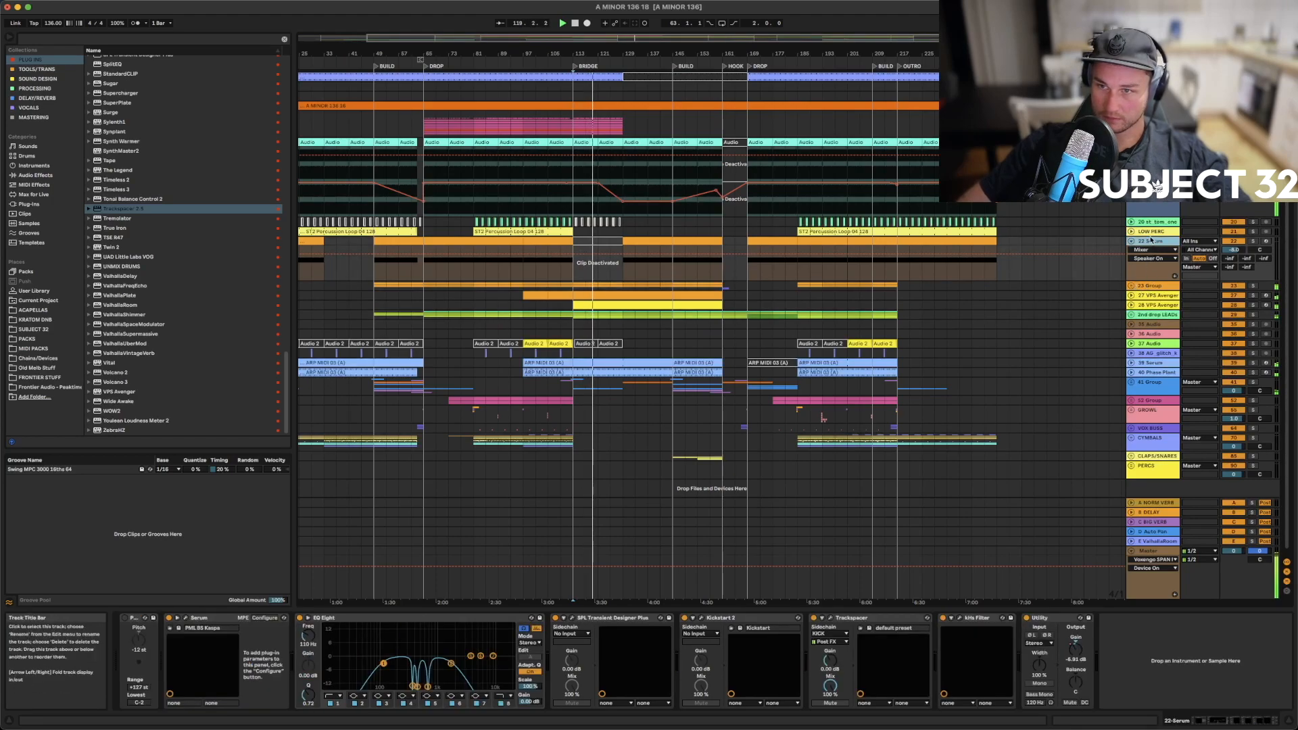
pyautogui.rightClick(1151, 239)
pyautogui.click(1166, 294)
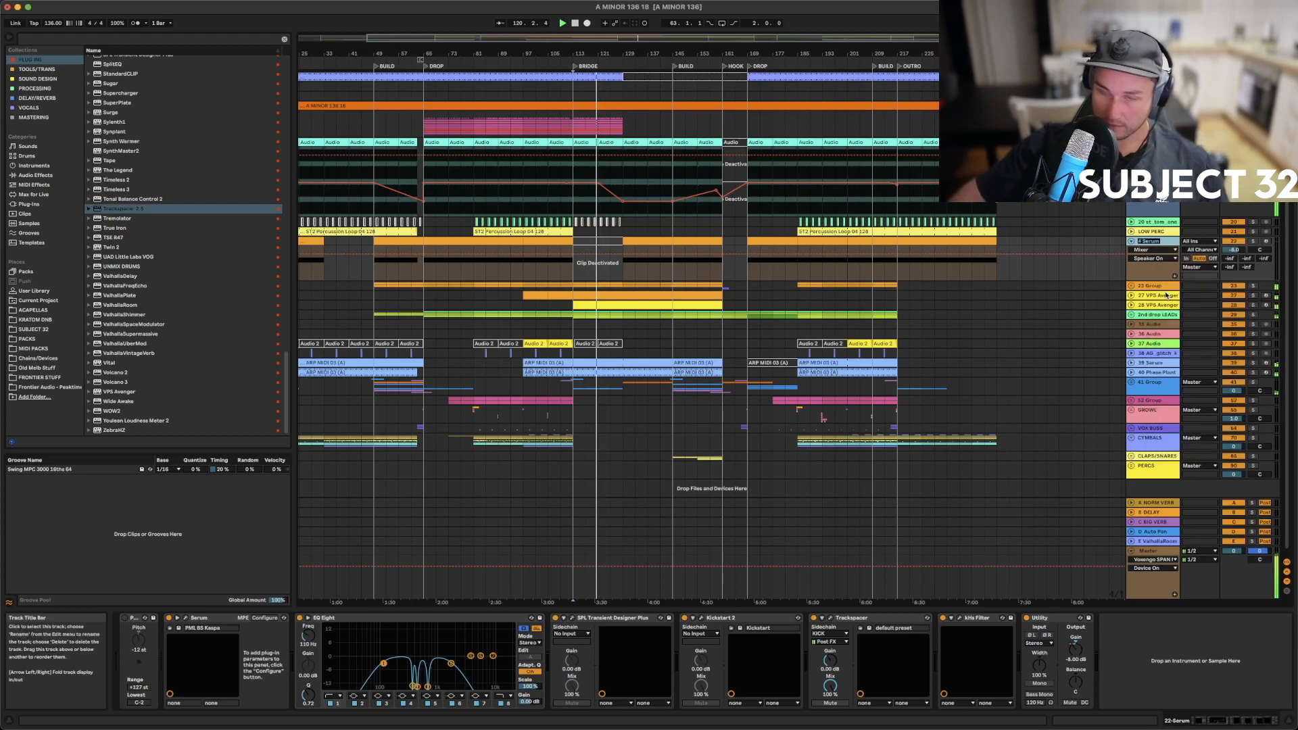
pyautogui.write('ROLLING BASS')
pyautogui.press('Return')
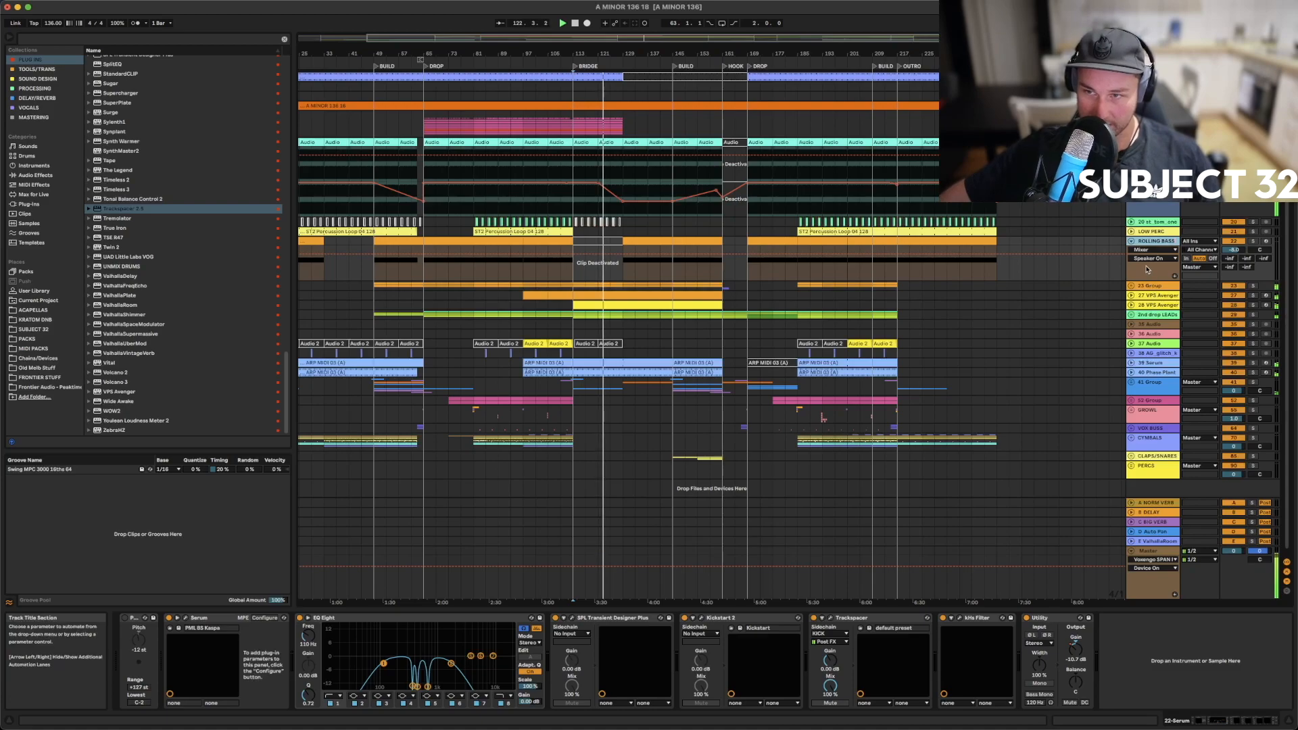
# Rename the 20 st_tom_one_shot_low_kick track as TOM
pyautogui.rightClick(1152, 222)
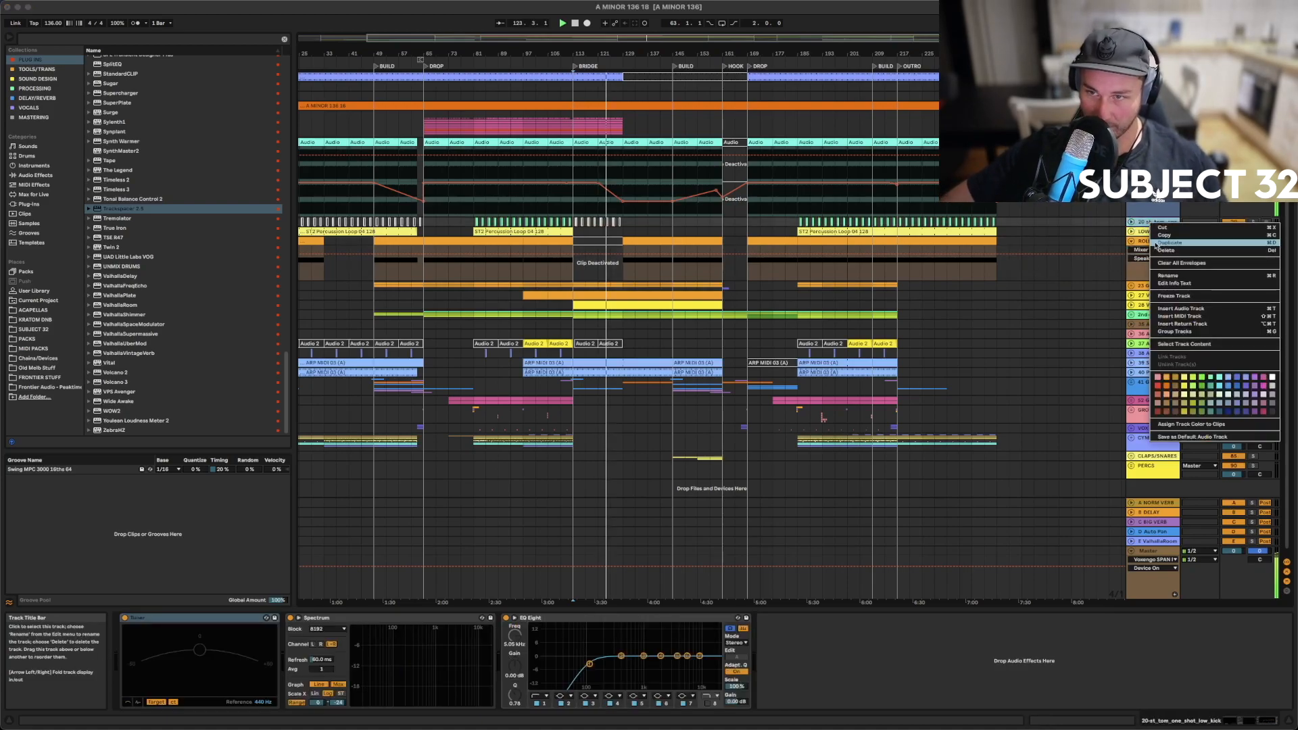
pyautogui.click(1167, 275)
pyautogui.write('TOM')
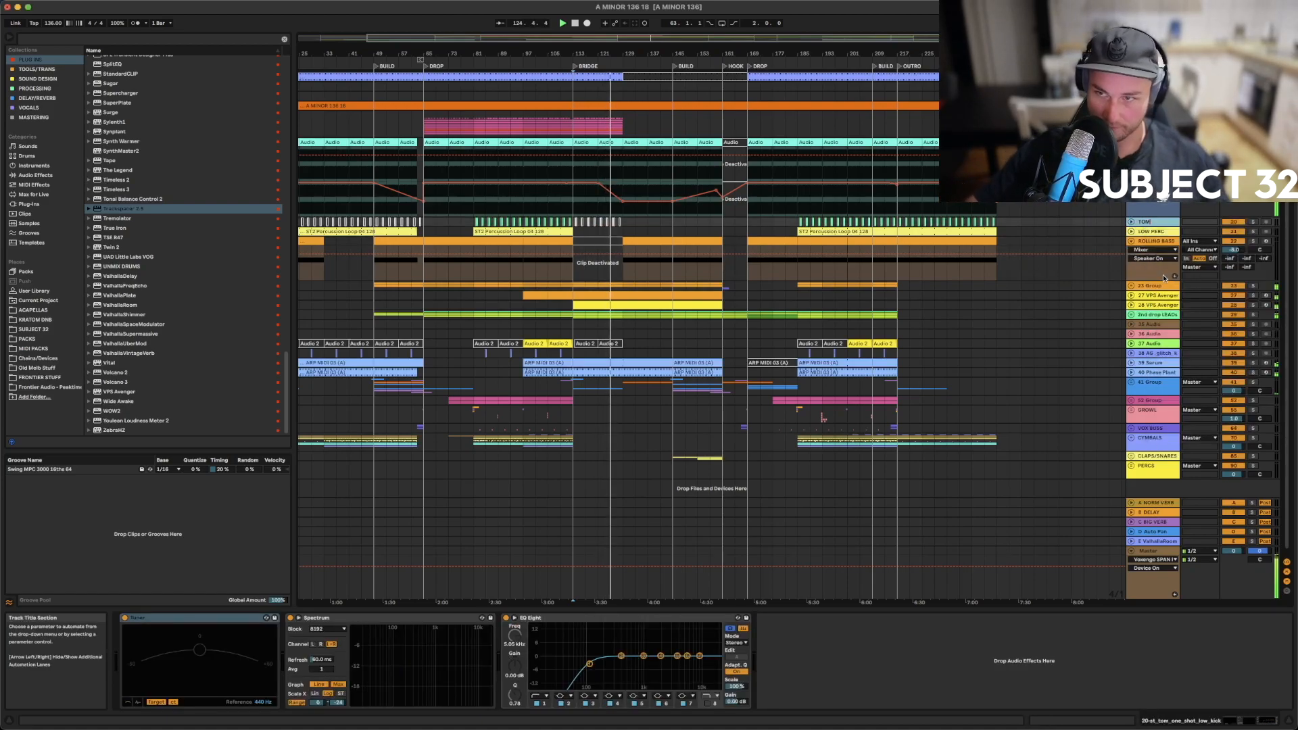
pyautogui.click(1148, 269)
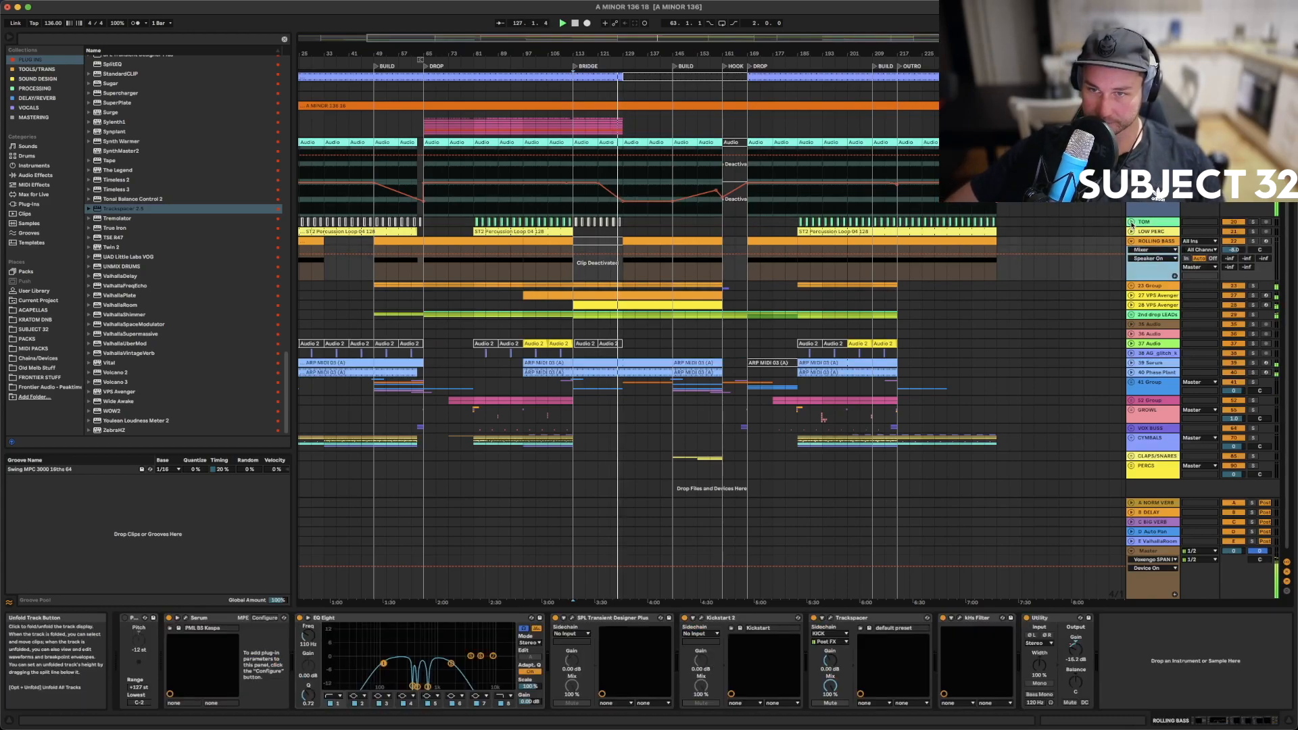
# Group the TOM and LOW PERC tracks together
pyautogui.click(1131, 223)
pyautogui.click(1131, 222)
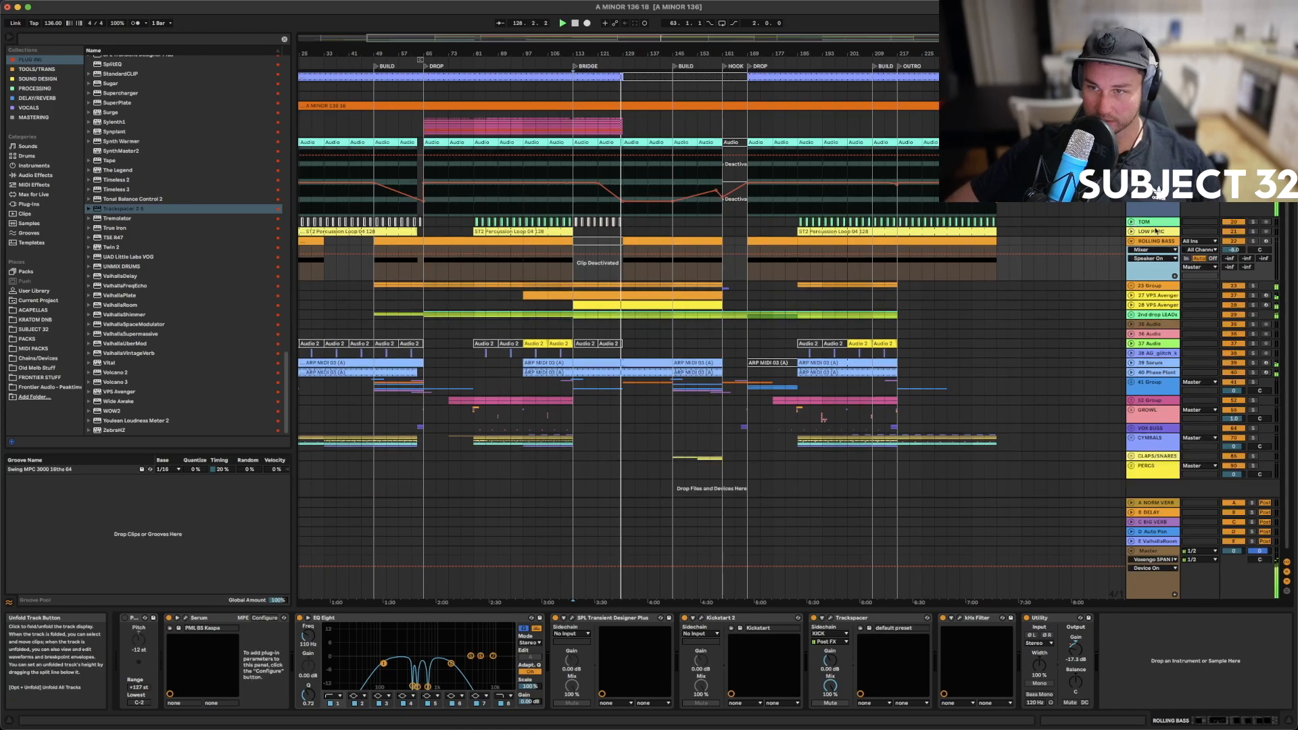
pyautogui.click(1160, 223)
pyautogui.click(1158, 233)
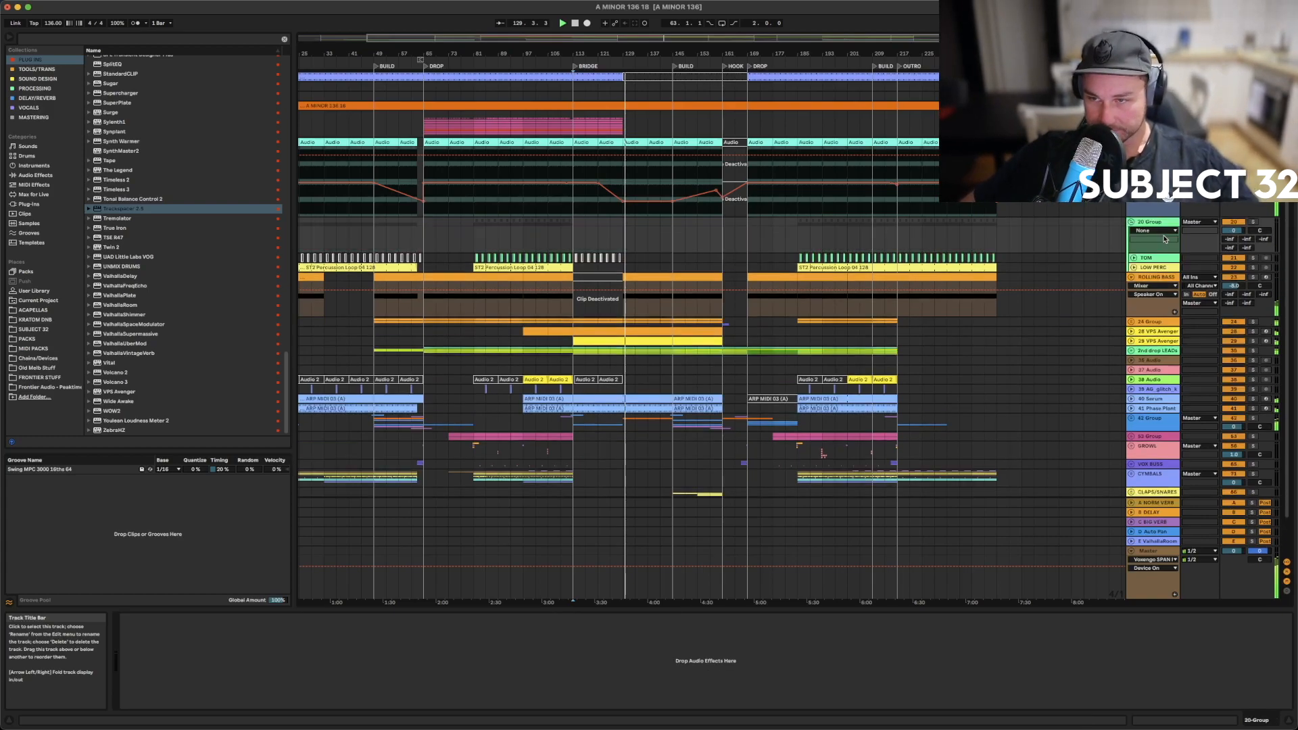
# Group the LOW END and LOW END PRINT tracks together
pyautogui.click(1166, 196)
pyautogui.click(1167, 196)
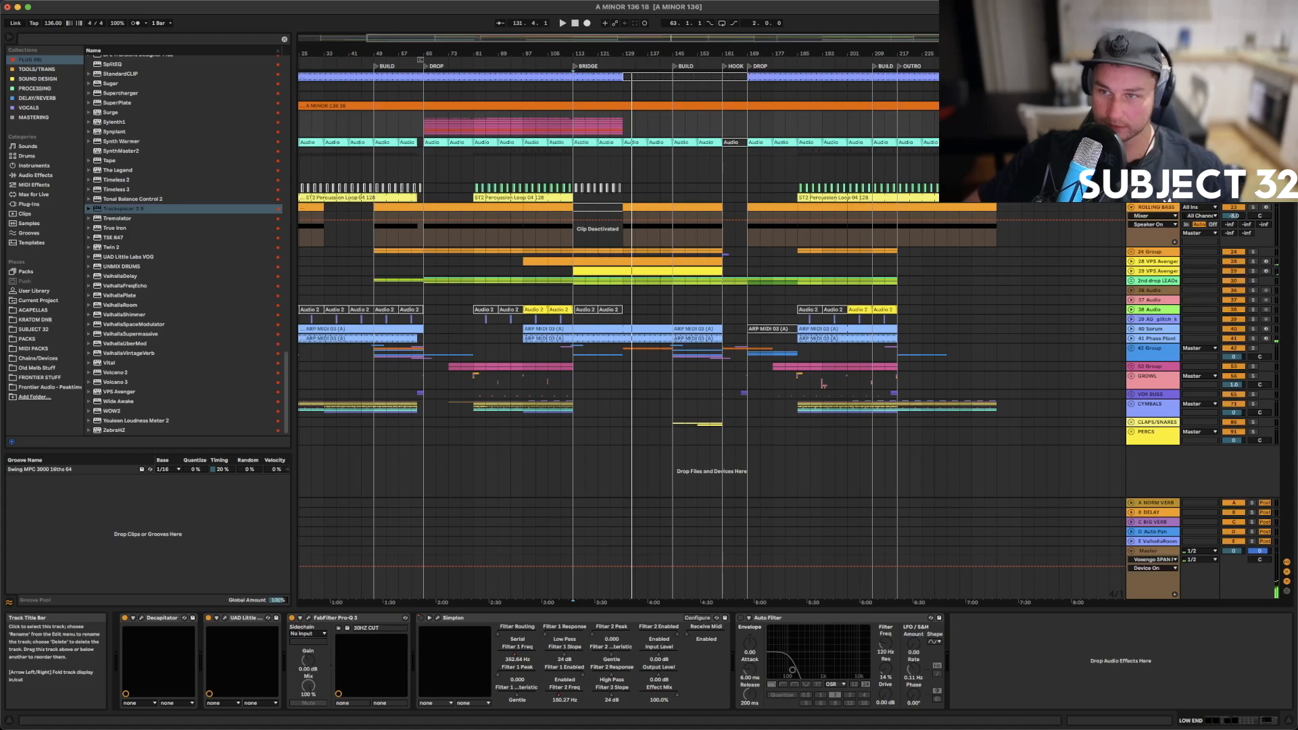
pyautogui.click(1155, 142)
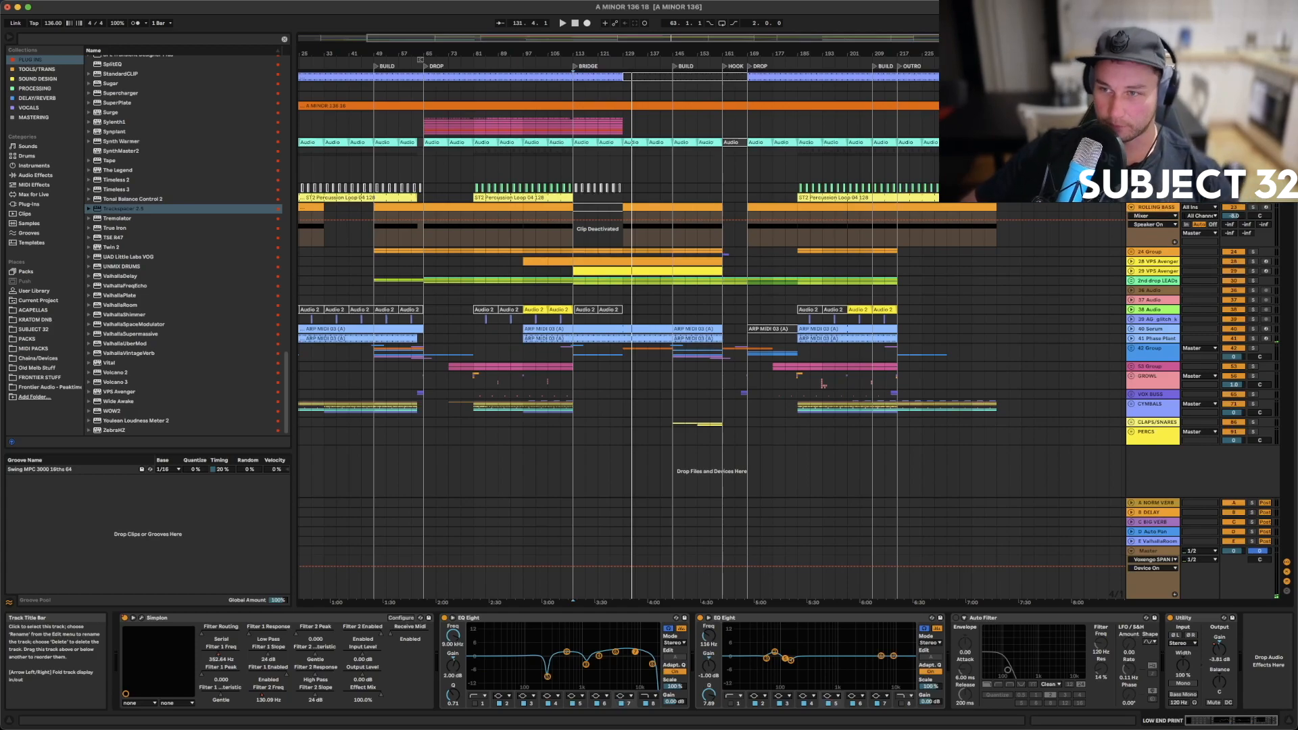
pyautogui.press('super+g')
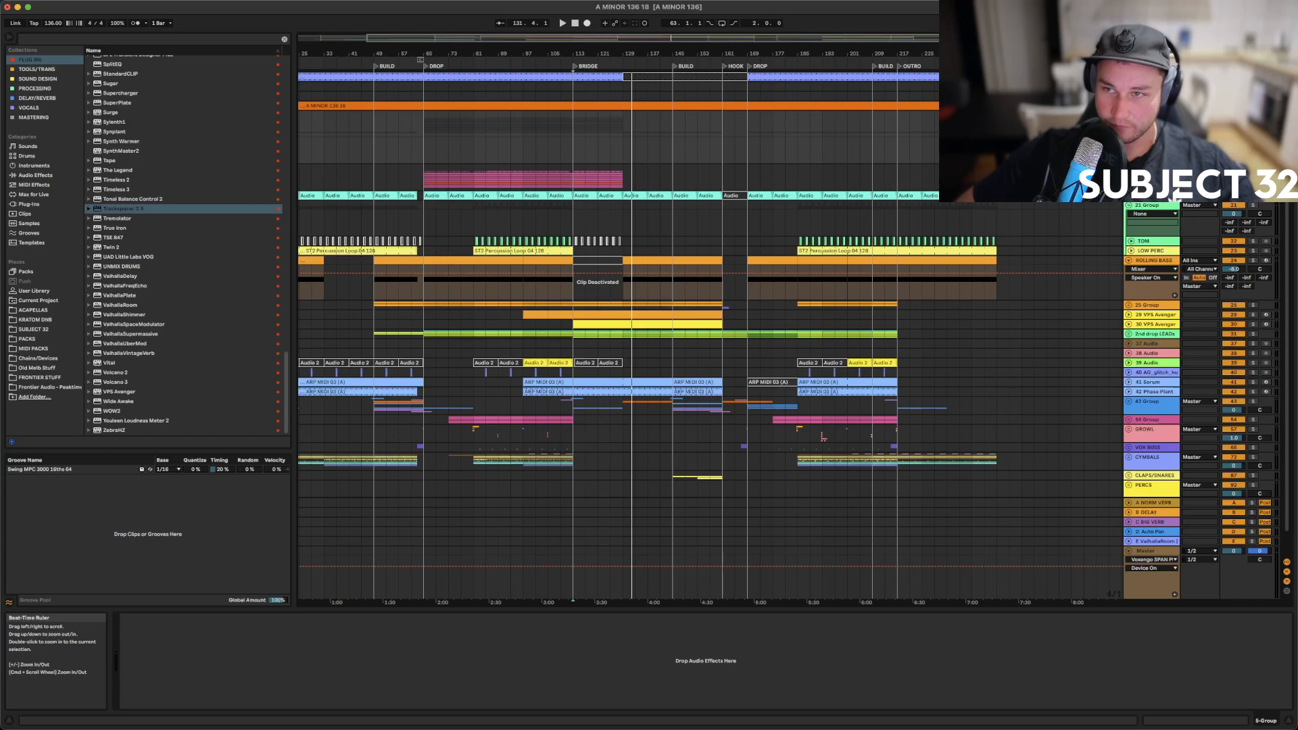
# Delete the REF 1 track and the empty track beneath it, above REF 3
pyautogui.click(1152, 95)
pyautogui.click(1152, 87)
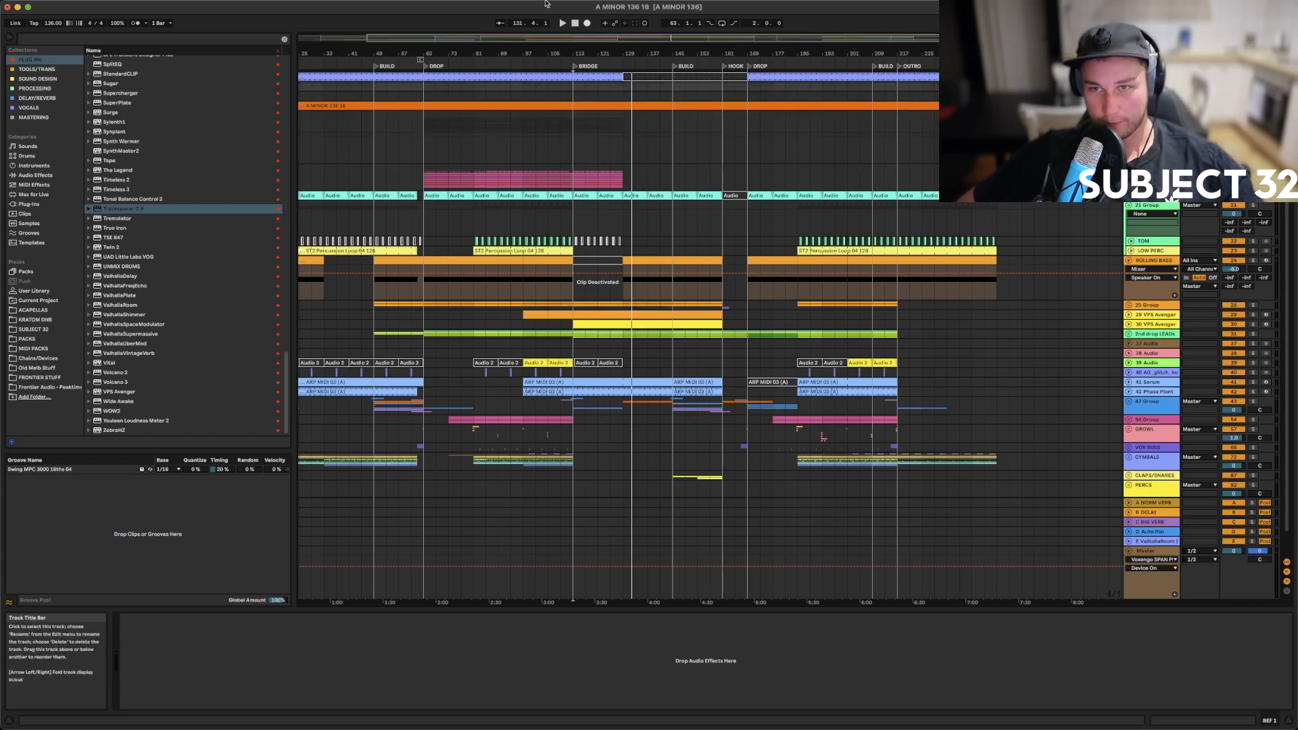
pyautogui.press('Delete')
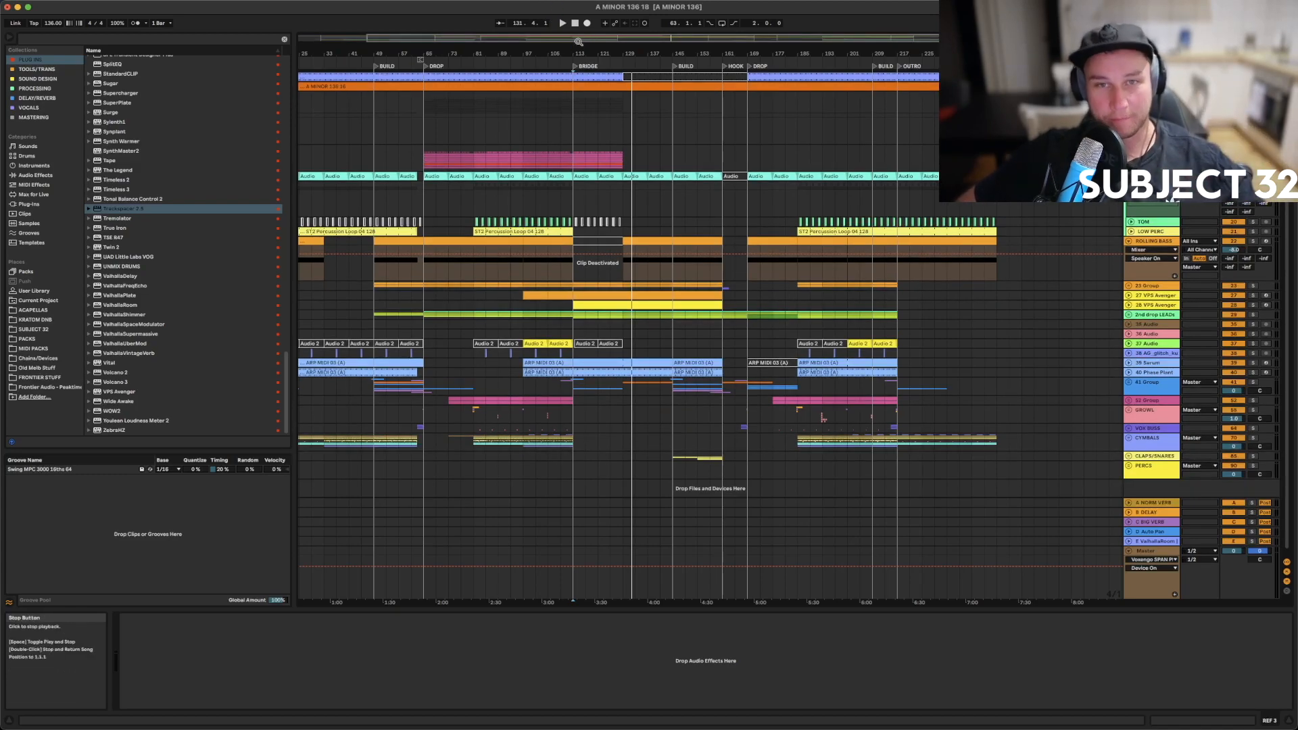
# Rename the group holding the LOW END tracks as LOW END BUSS and fold it
pyautogui.moveTo(579, 54); pyautogui.dragTo(578, 35)
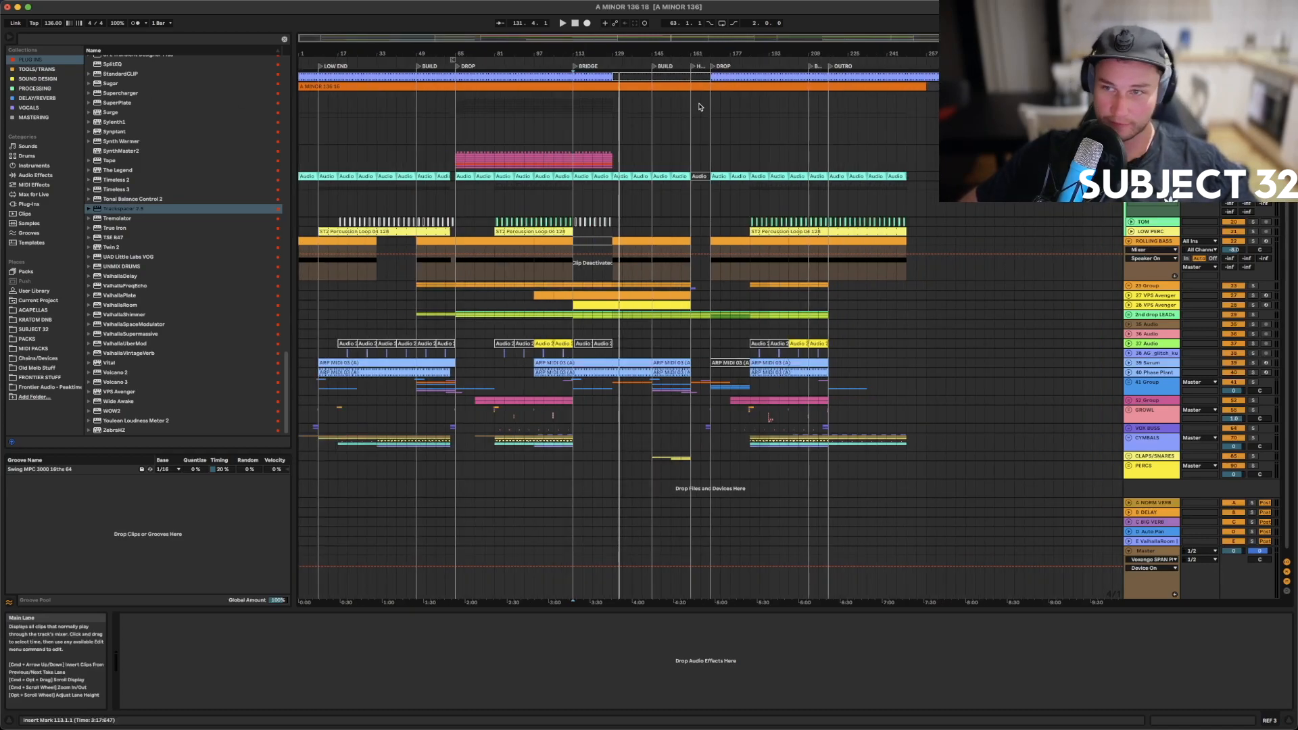
pyautogui.rightClick(1142, 107)
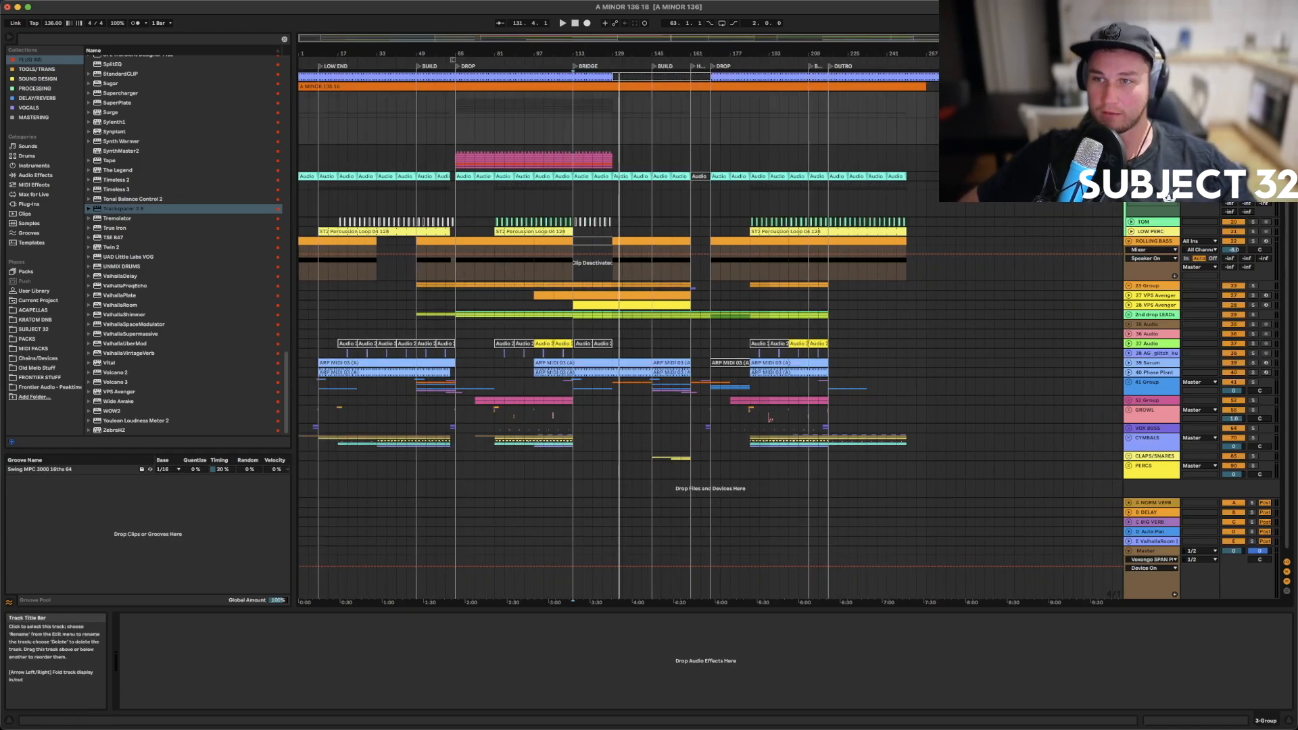
pyautogui.press('Escape')
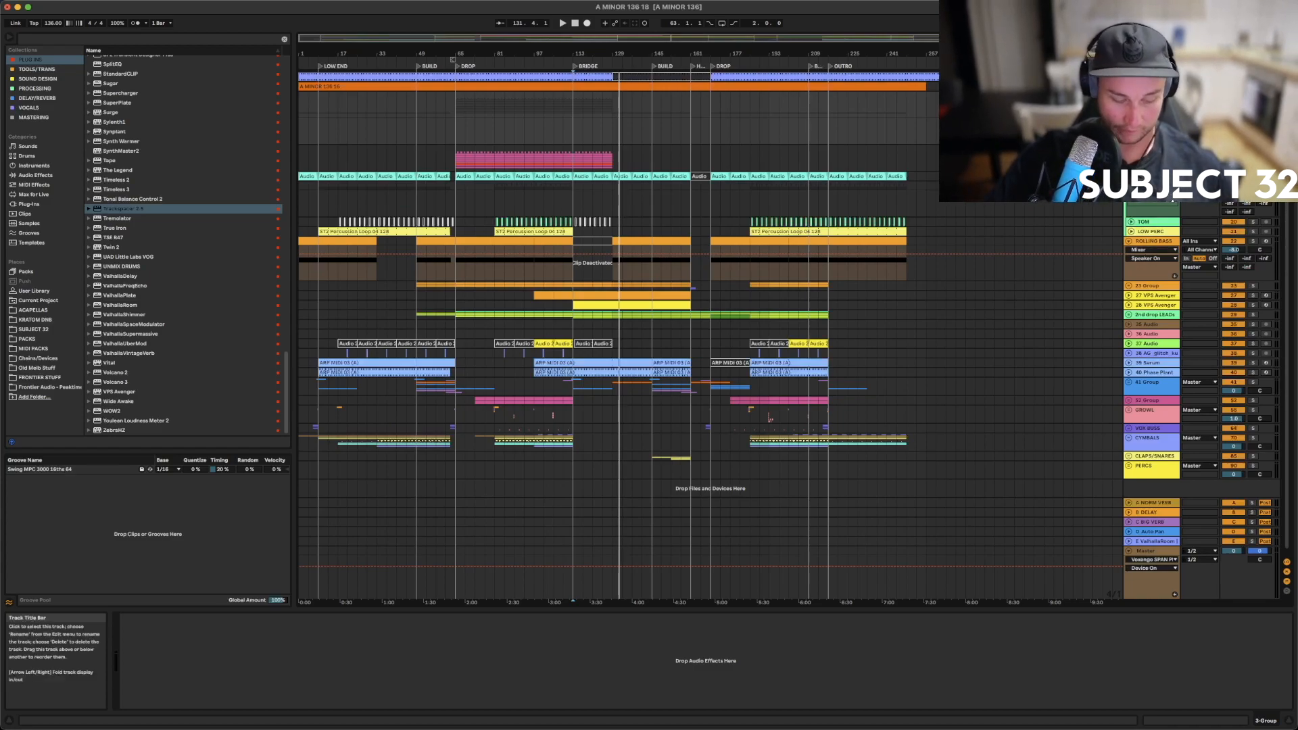
pyautogui.click(1128, 96)
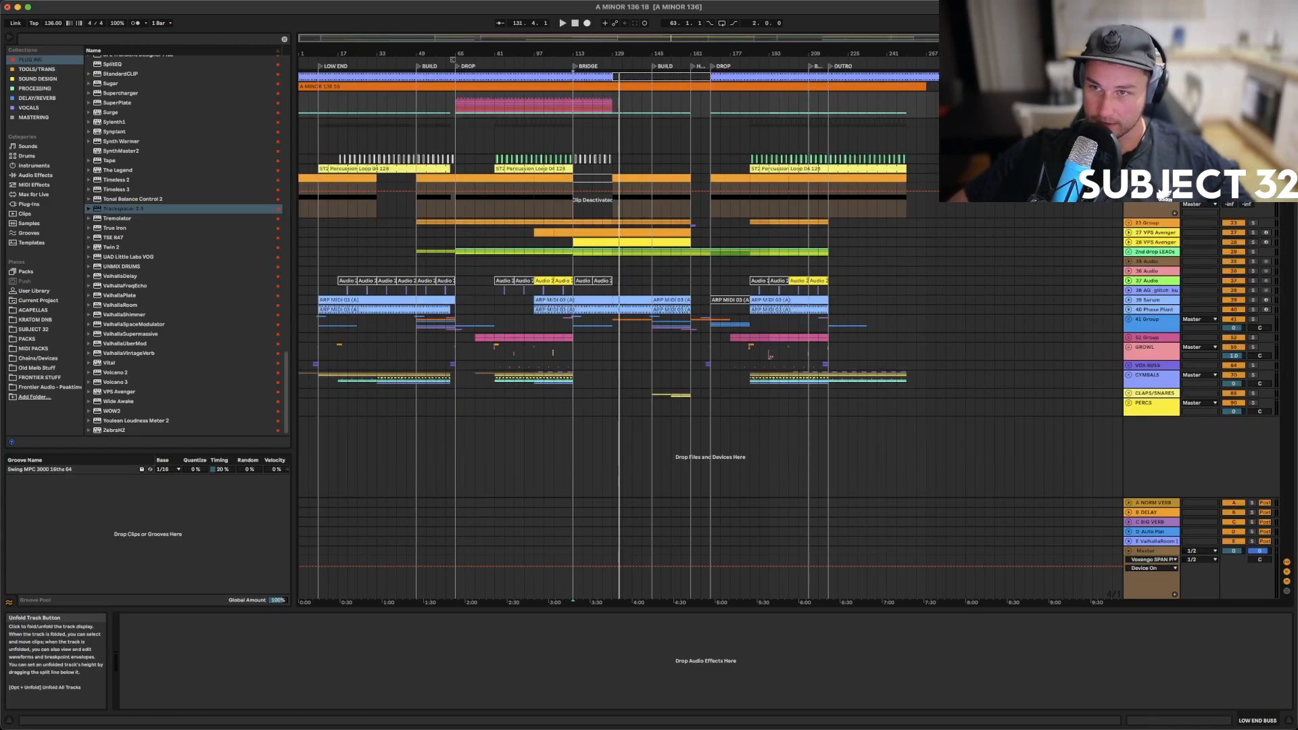
# Rename the group holding TOM and LOW PERC as PERC BUSS and fold it
pyautogui.click(1153, 124)
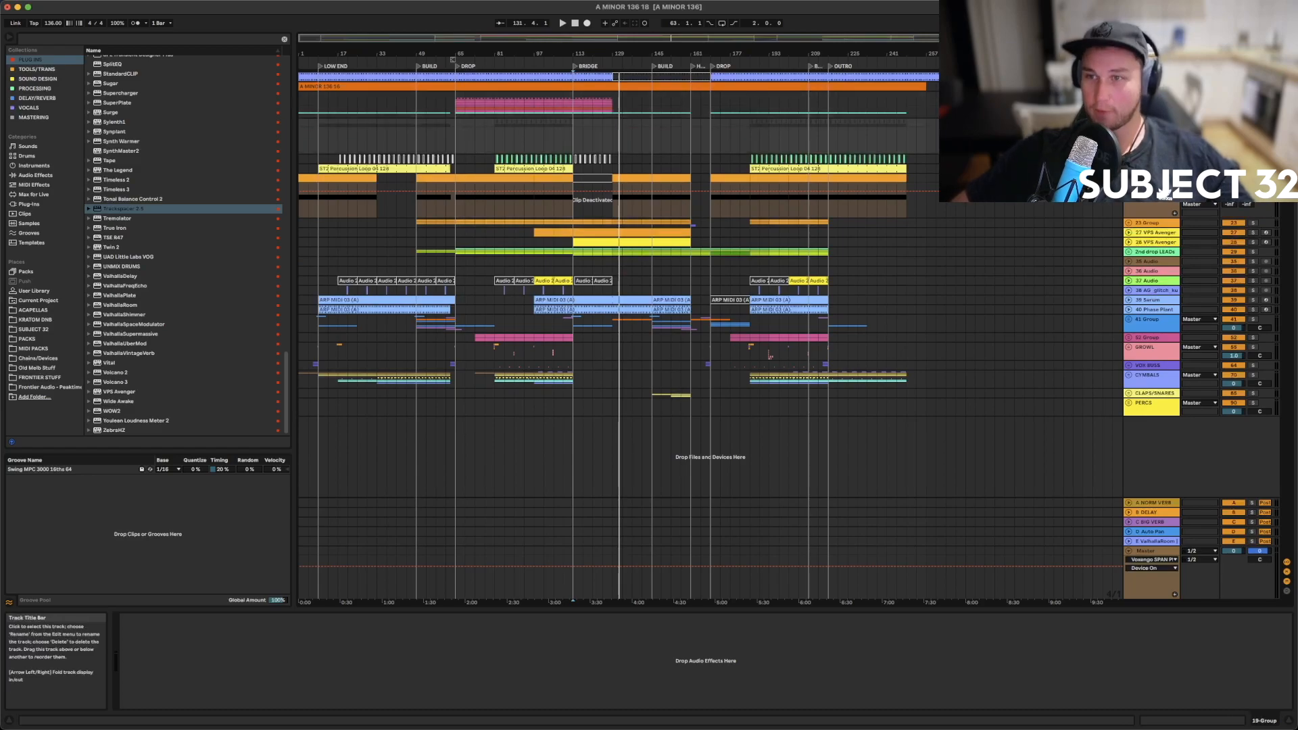
pyautogui.rightClick(1143, 123)
pyautogui.click(1159, 180)
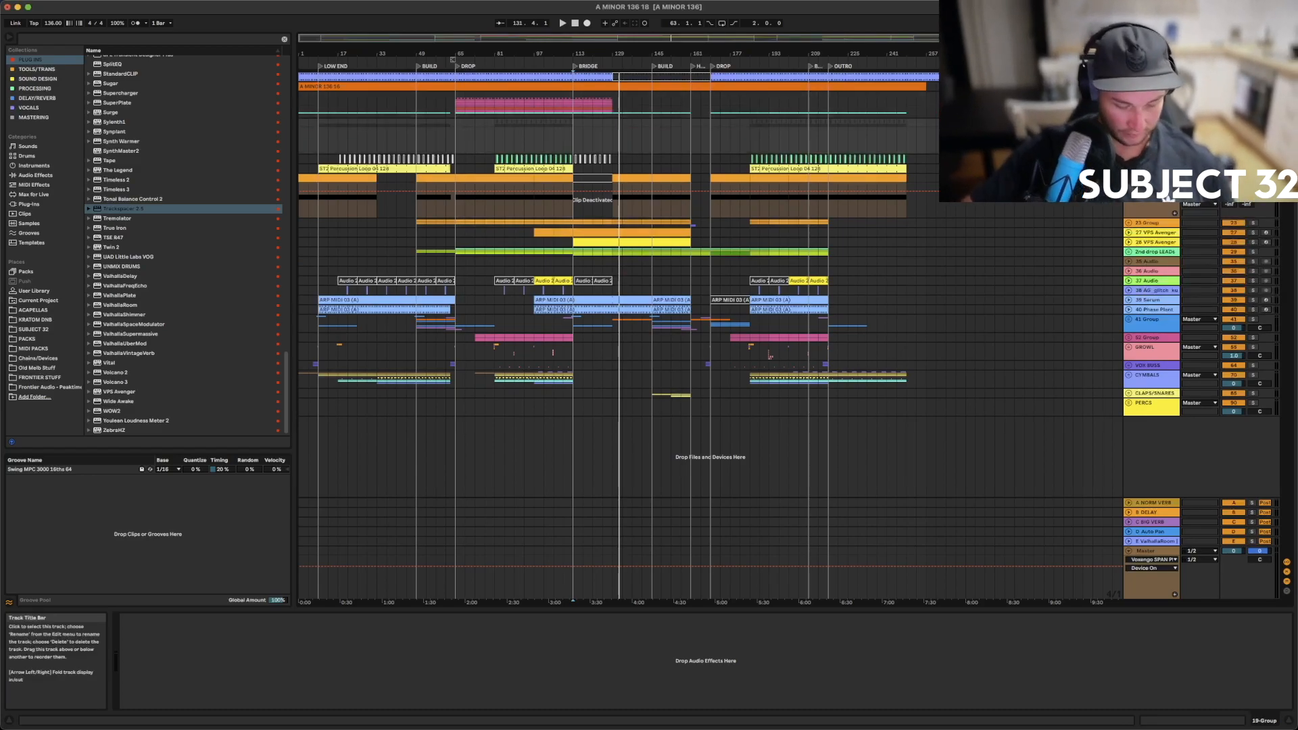
pyautogui.write('PERC BUSS')
pyautogui.click(1082, 135)
pyautogui.click(1128, 123)
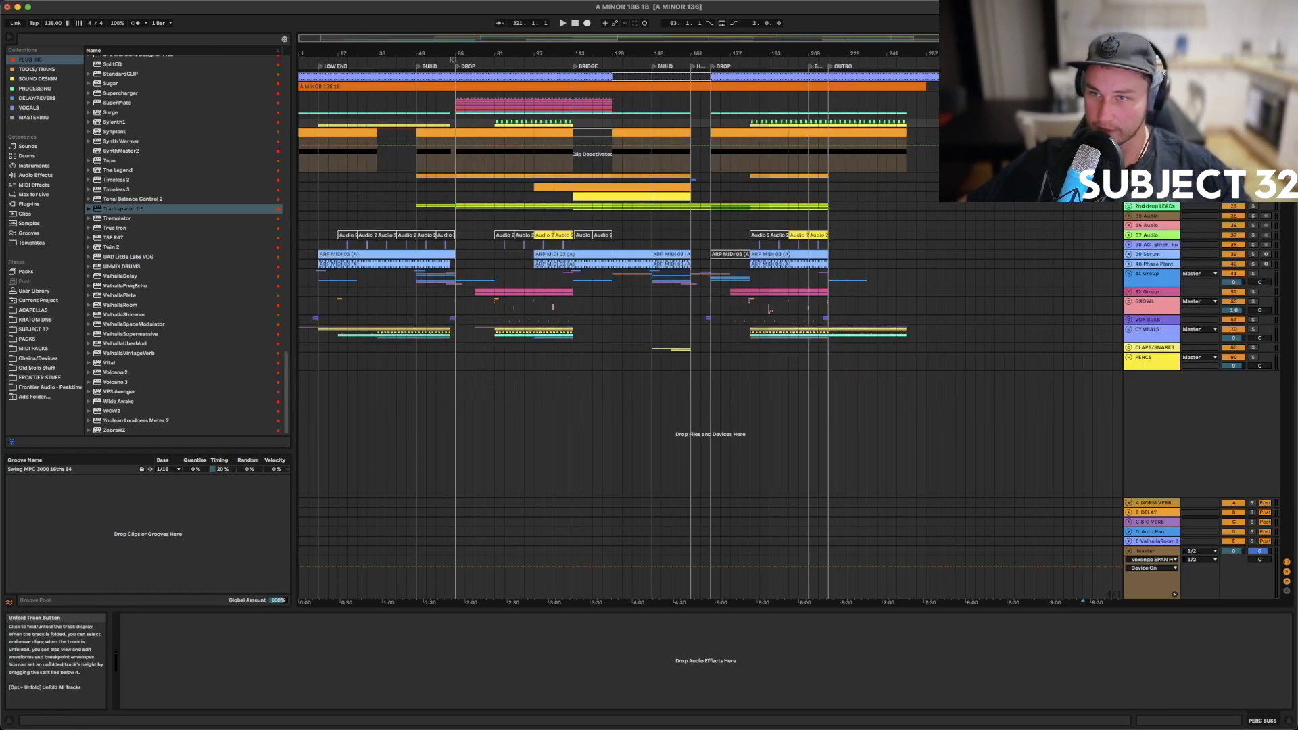
# Unfold the group holding the two Diva tracks, rename it WEIRD BASS SYNTH BUSS and fold it again
pyautogui.click(1128, 176)
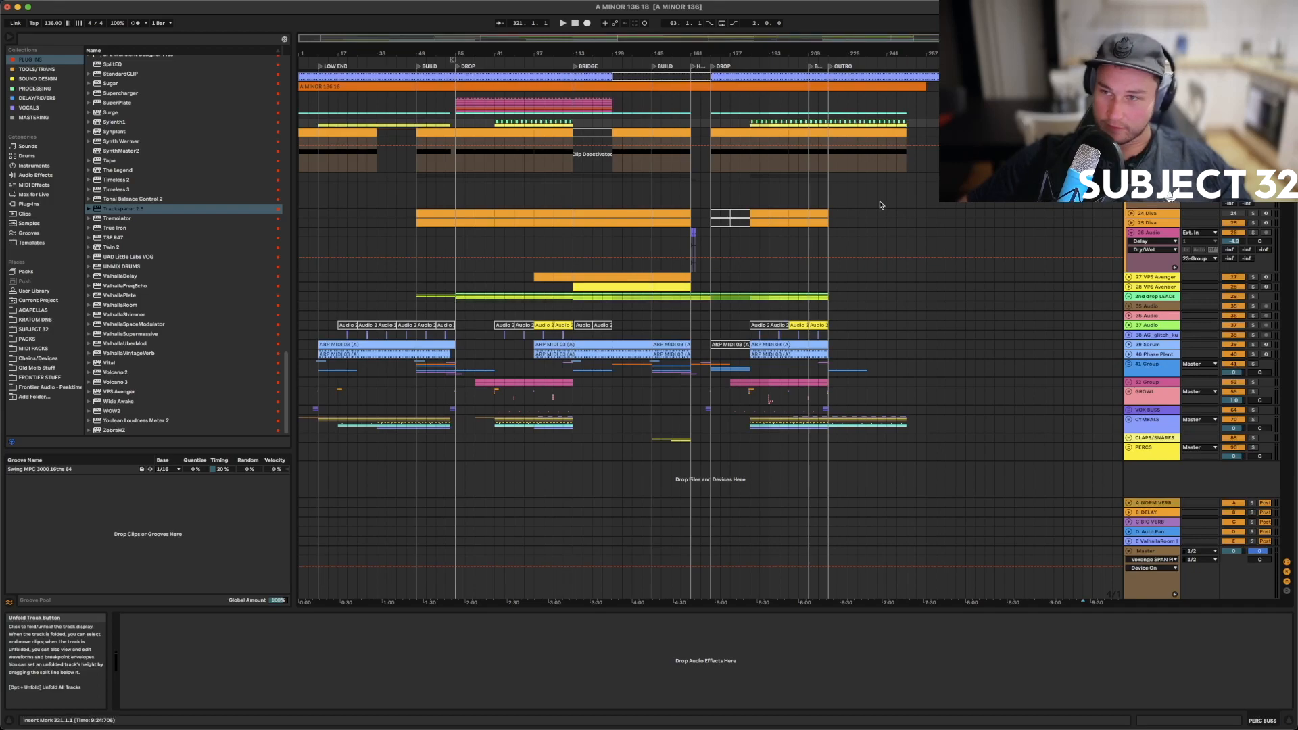
pyautogui.rightClick(1169, 197)
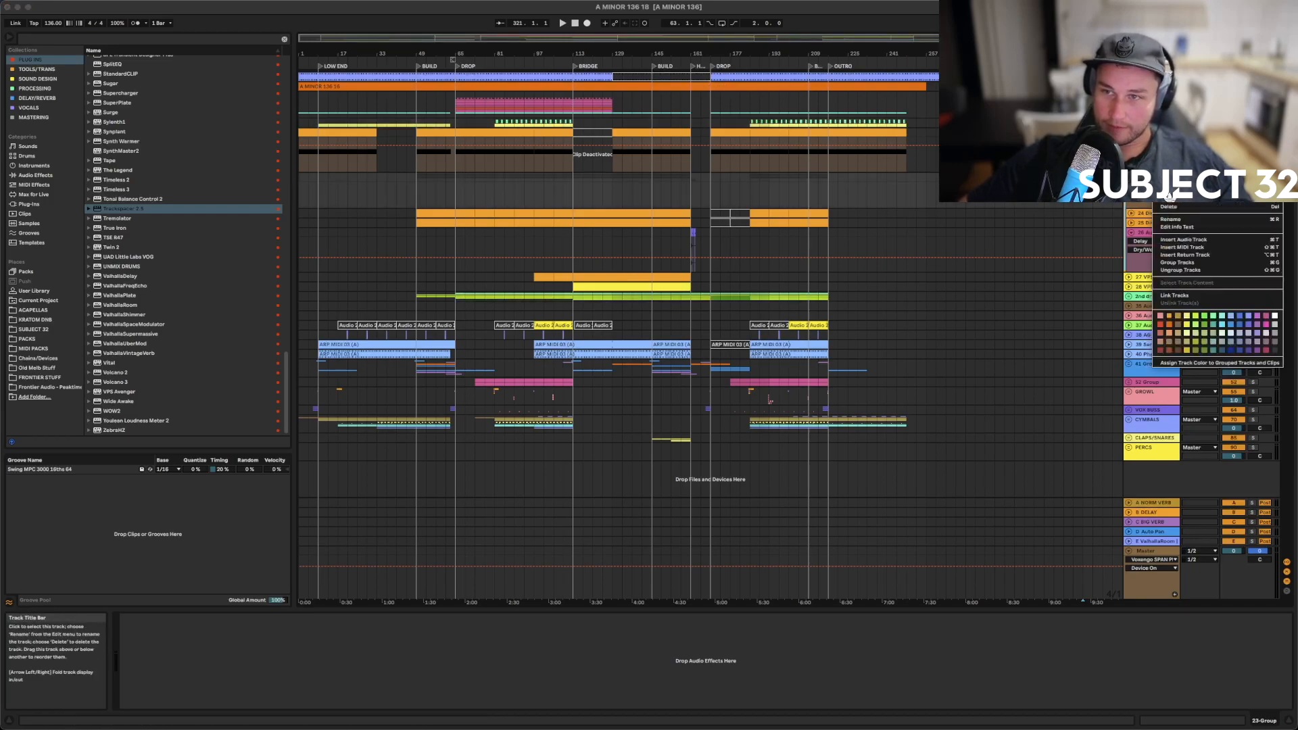
pyautogui.click(1172, 219)
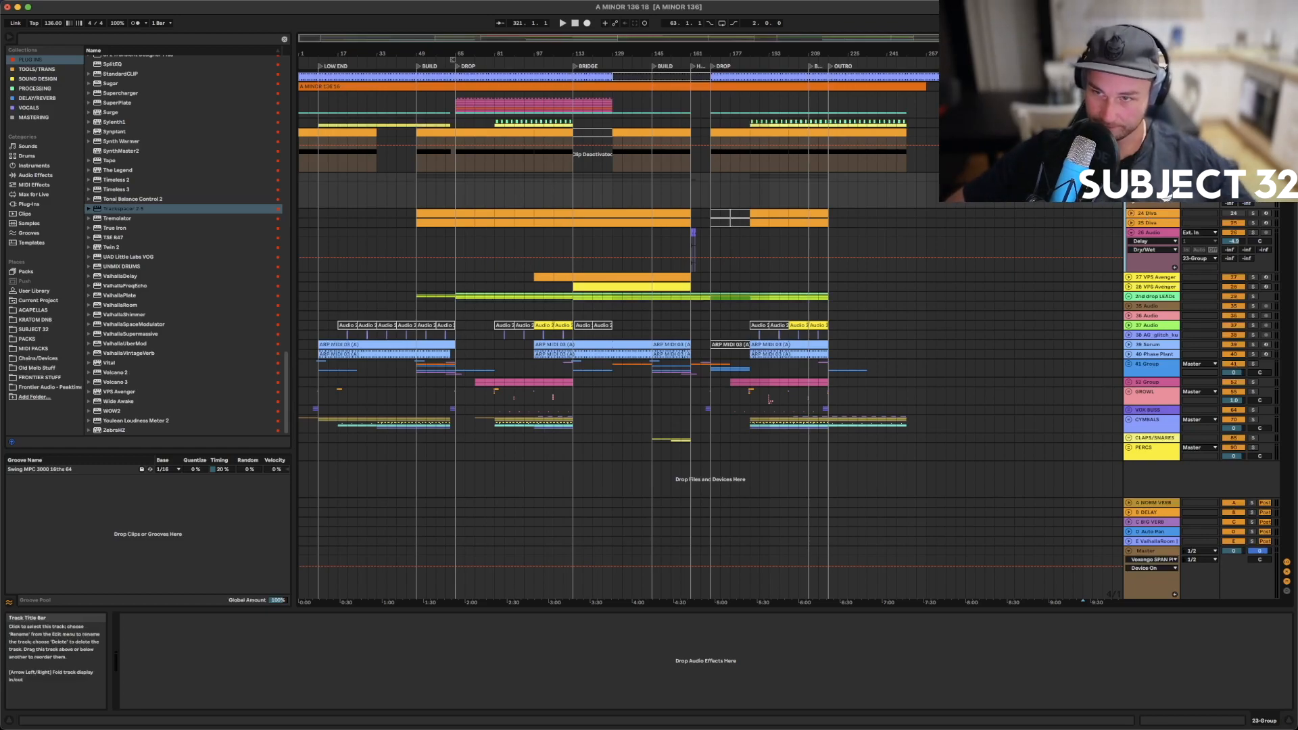
pyautogui.write('WEIRD BASS SYNTH BUSS')
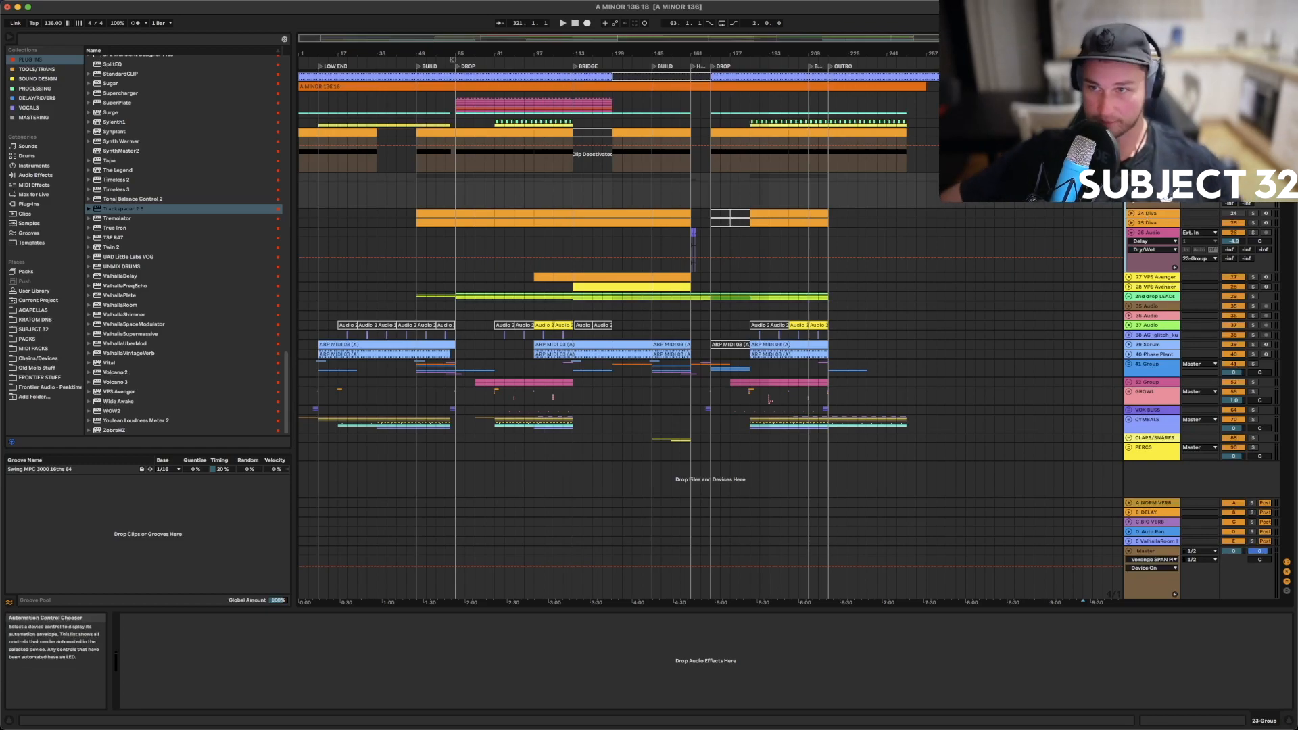
pyautogui.press('Return')
pyautogui.click(1128, 176)
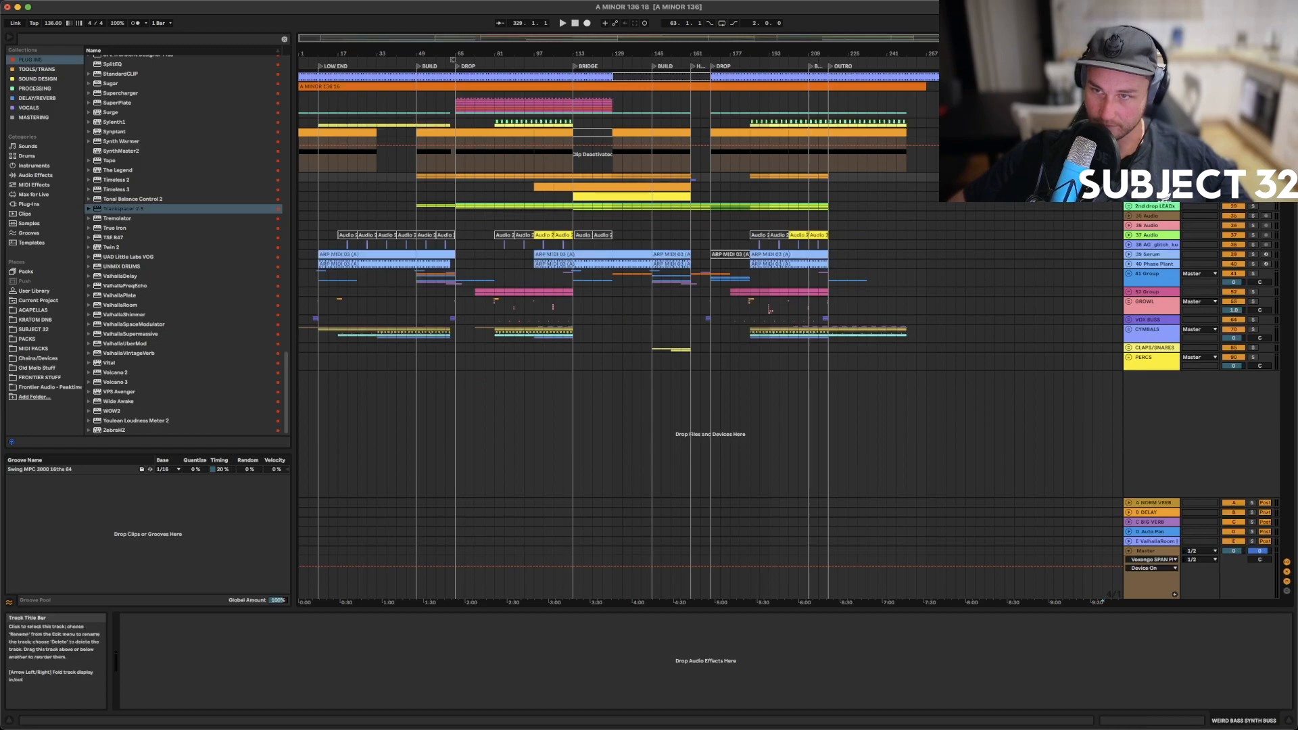
# Move the ROLLING BASS track above PERC BUSS, directly below LOW END BUSS
pyautogui.click(1152, 133)
pyautogui.click(1163, 200)
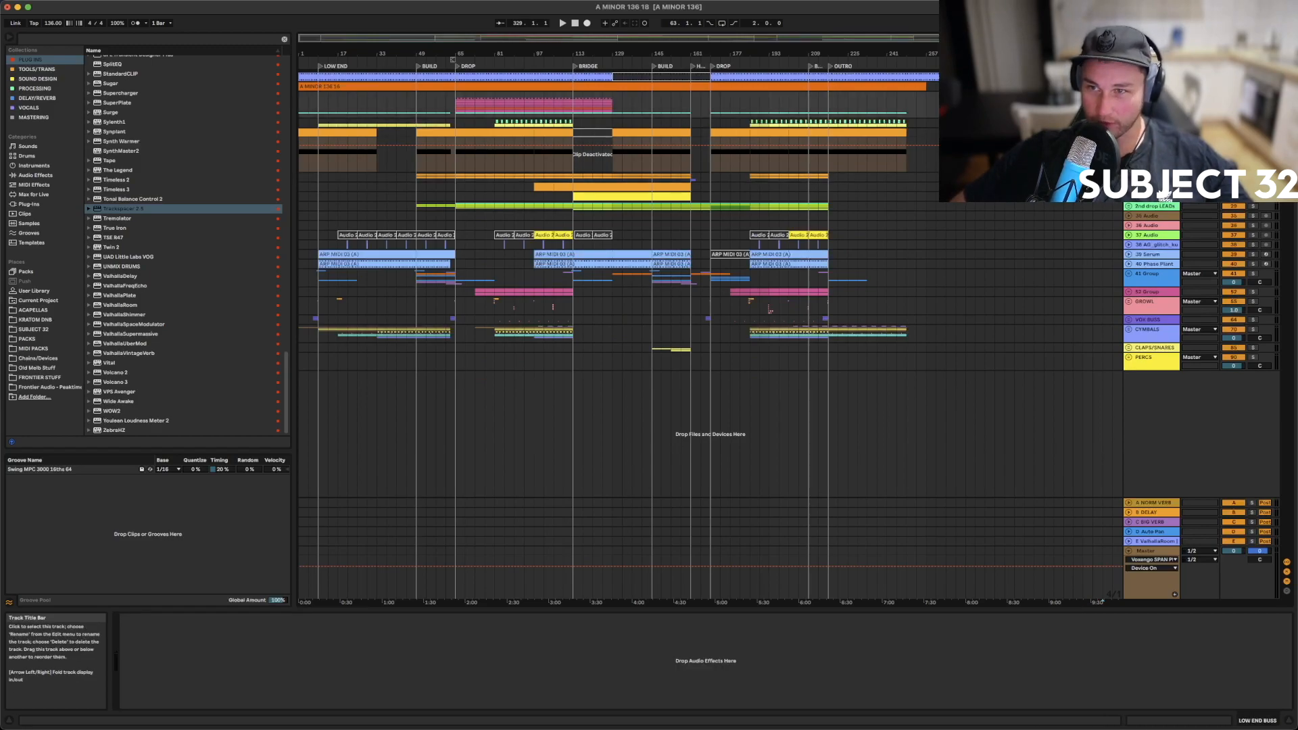
pyautogui.moveTo(1153, 133); pyautogui.dragTo(1152, 120)
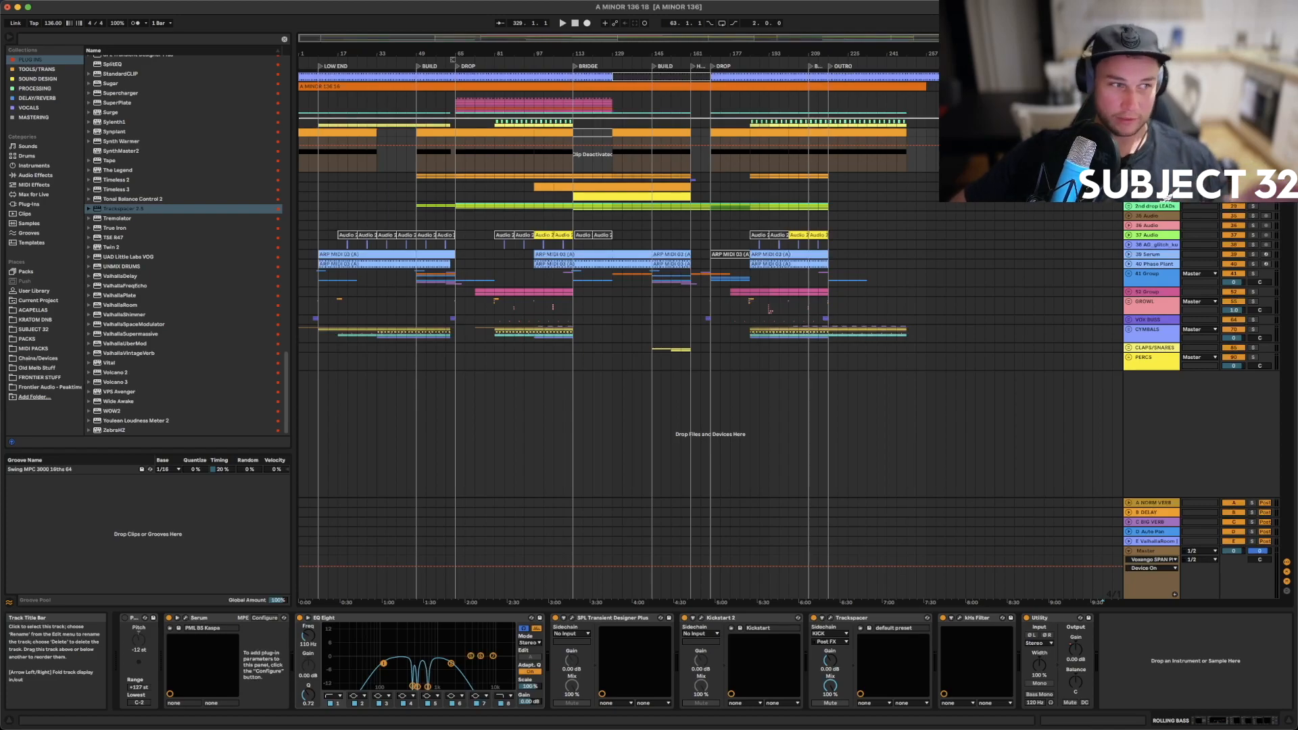
pyautogui.moveTo(1152, 119); pyautogui.dragTo(1152, 119)
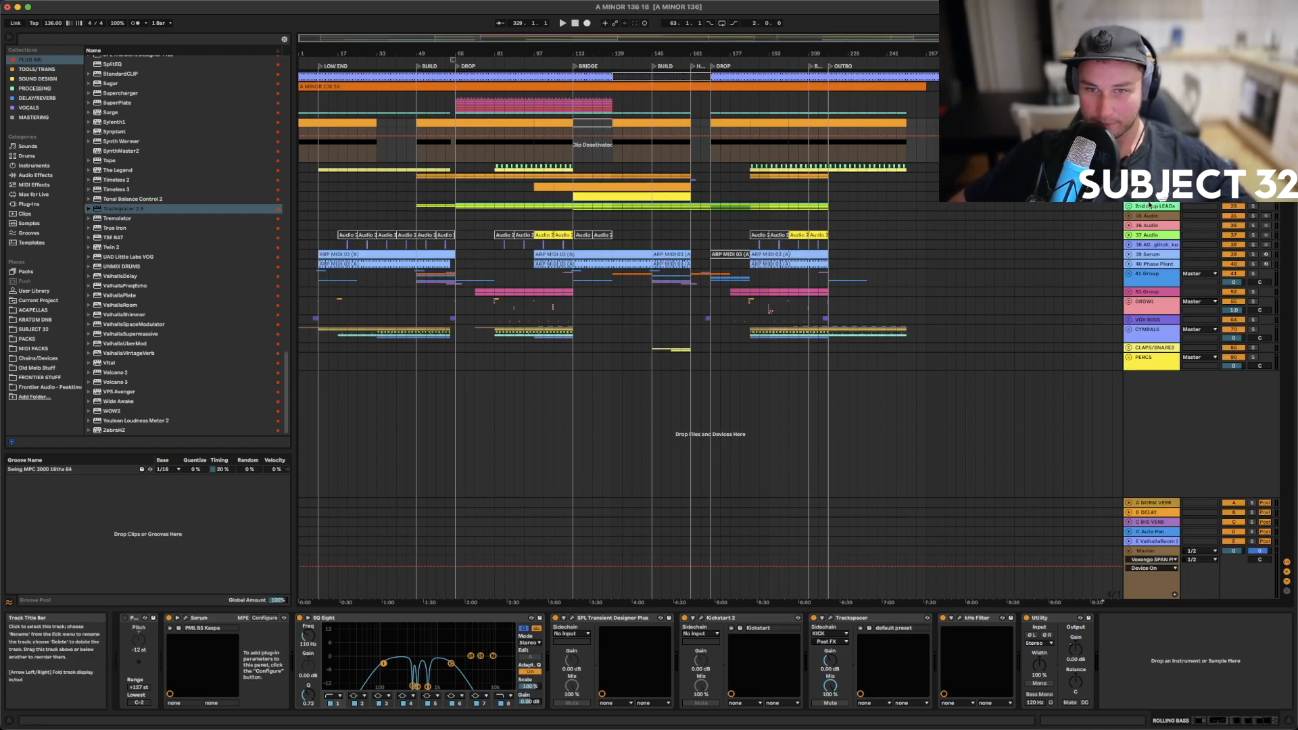
# Try deleting the empty 35 Audio and 36 Audio tracks one after the other, then undo the deletions
pyautogui.click(1128, 215)
pyautogui.click(1143, 218)
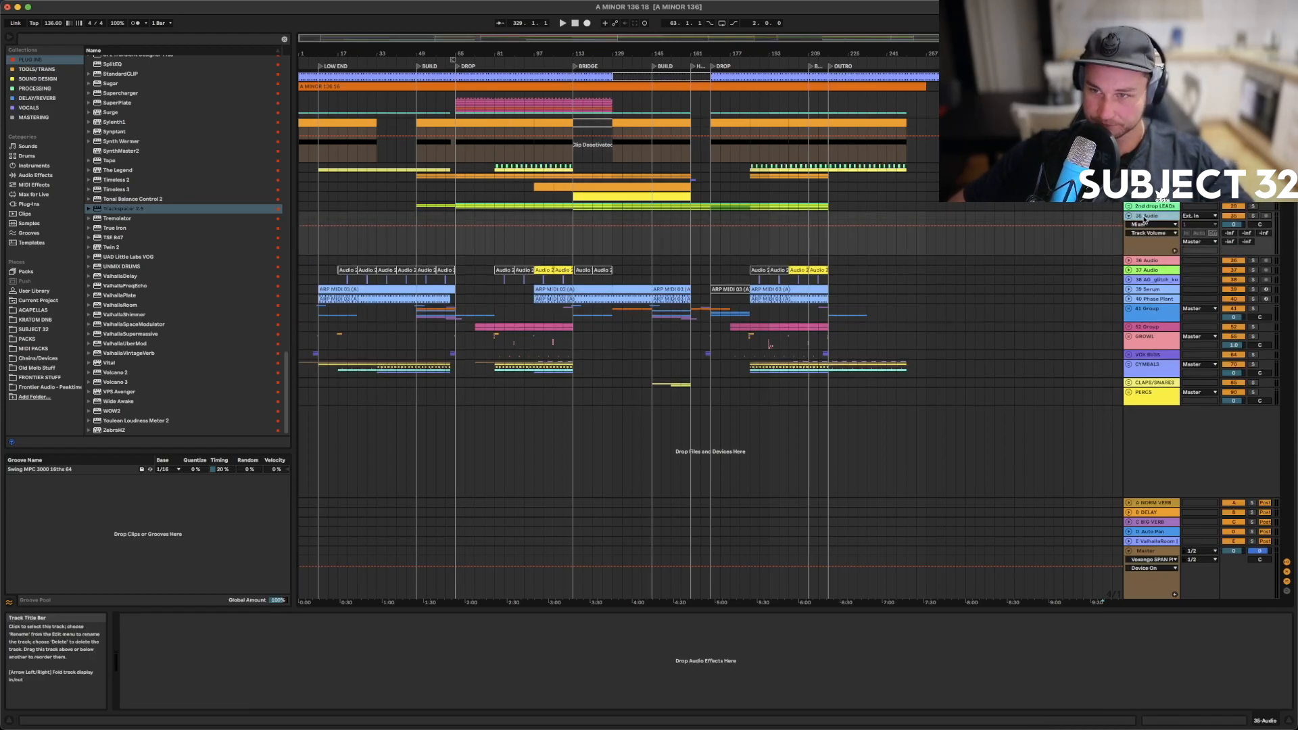
pyautogui.press('Left')
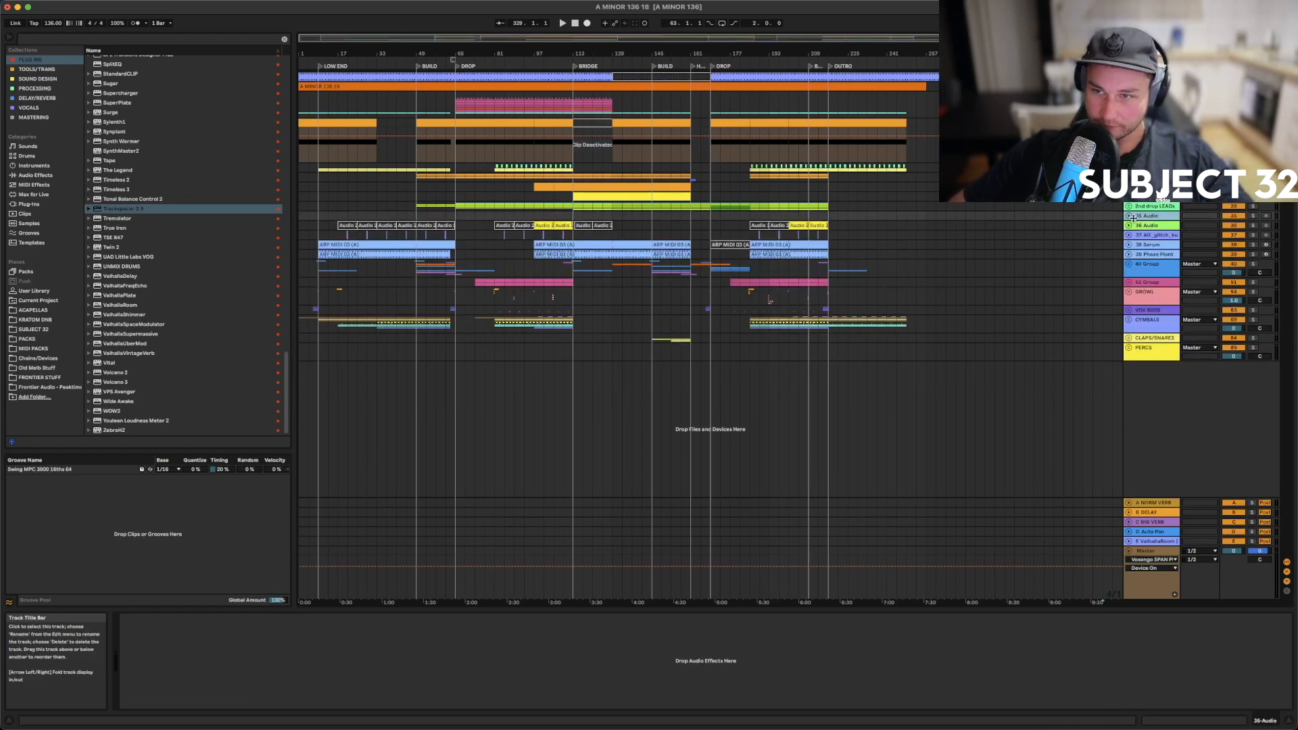
pyautogui.press('Right')
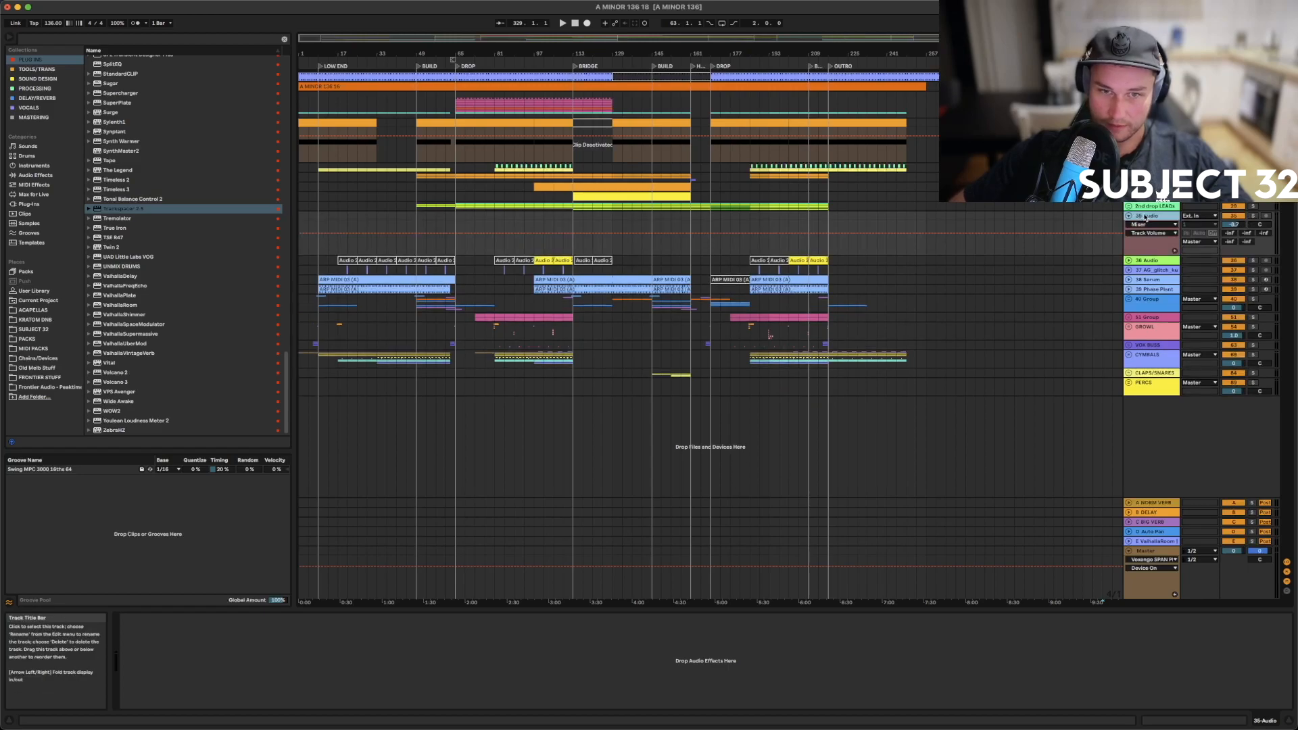
pyautogui.press('Delete')
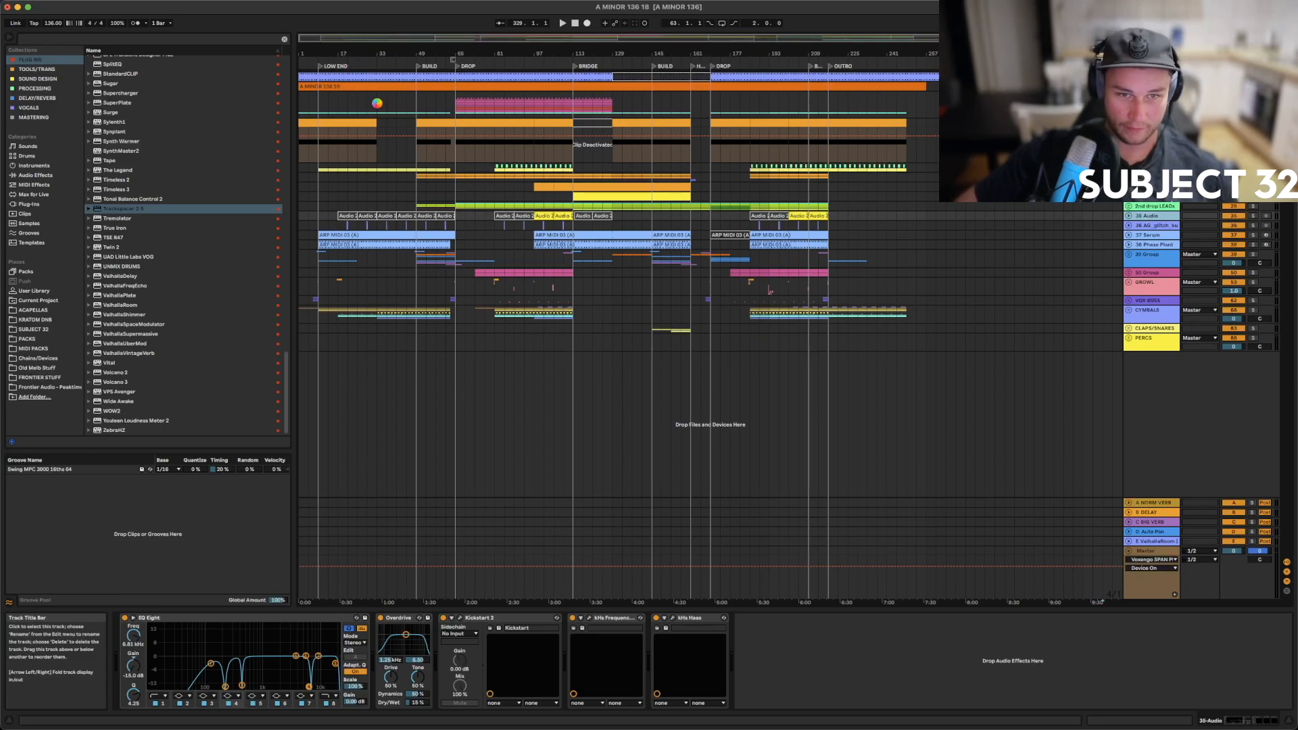
pyautogui.press('super+z')
# Check the arrangement for clips on 35 Audio and 36 Audio, then delete both tracks together
pyautogui.moveTo(352, 55); pyautogui.dragTo(298, 56)
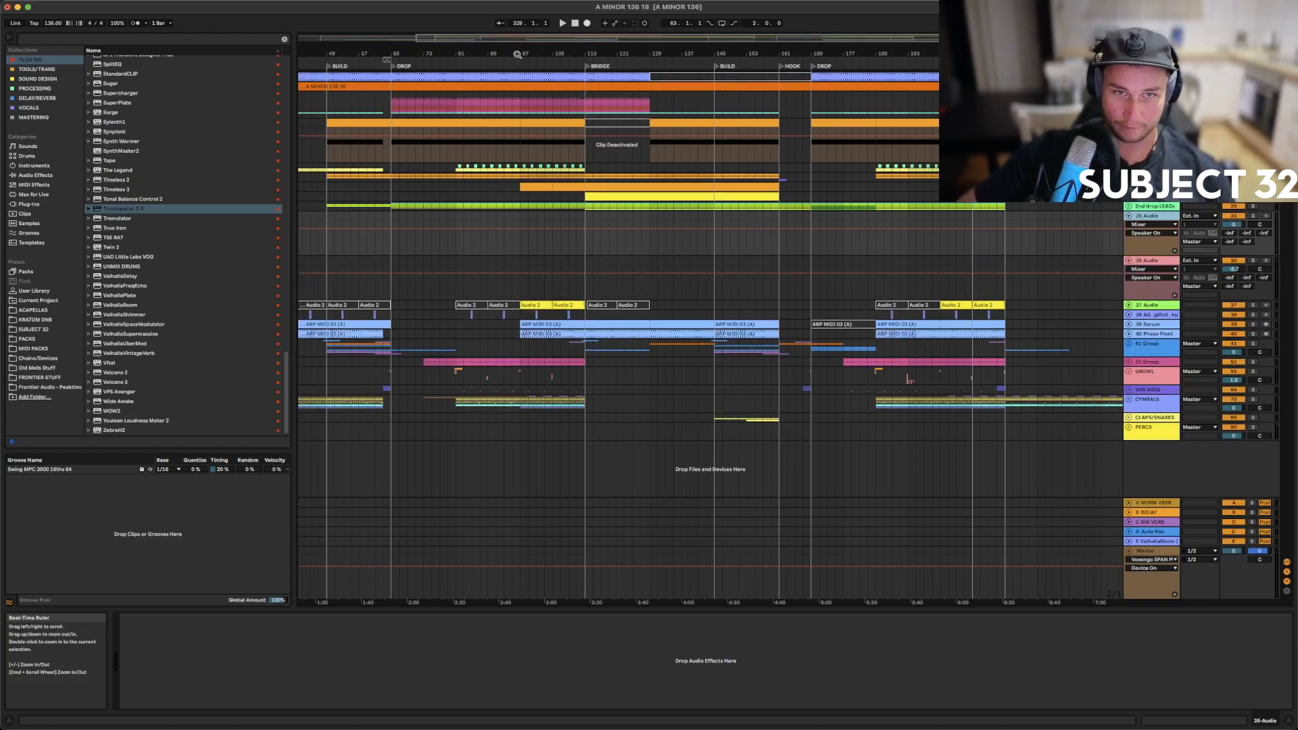
pyautogui.moveTo(517, 54); pyautogui.dragTo(517, 32)
pyautogui.moveTo(313, 54); pyautogui.dragTo(392, 41)
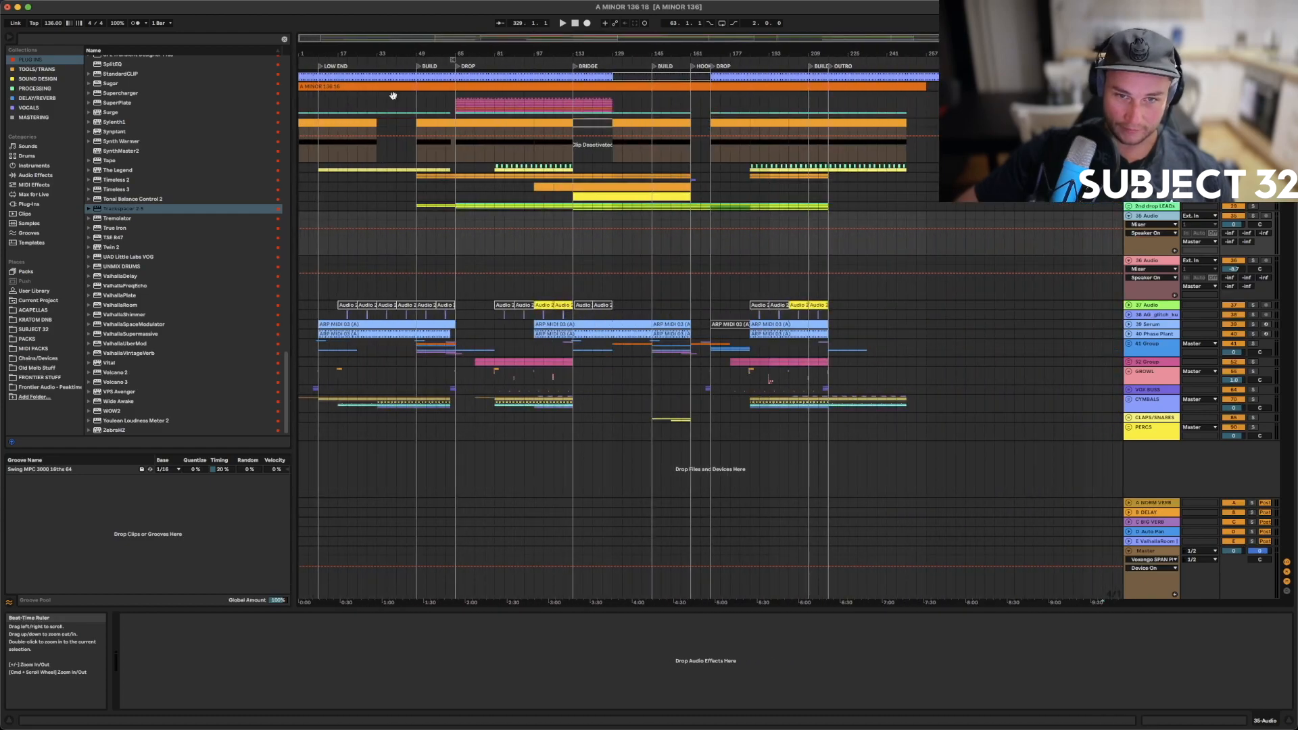
pyautogui.click(1151, 263)
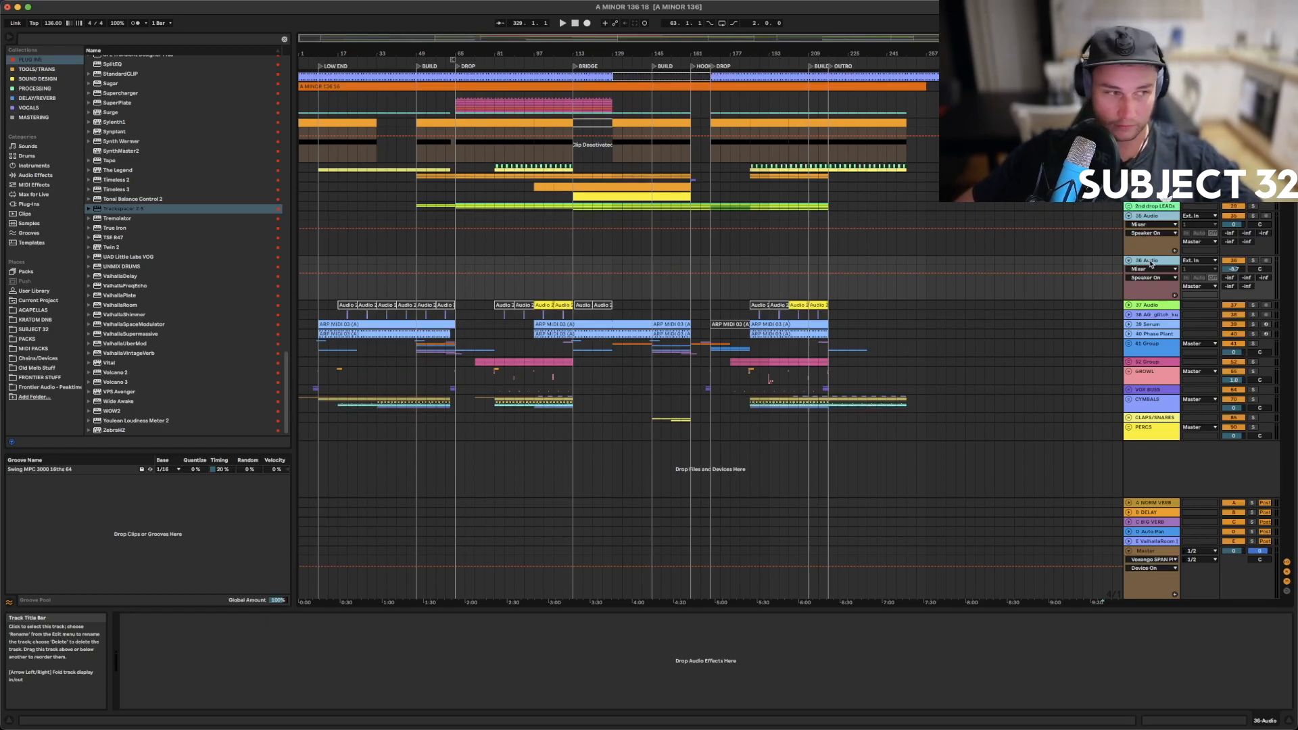
pyautogui.press('Delete')
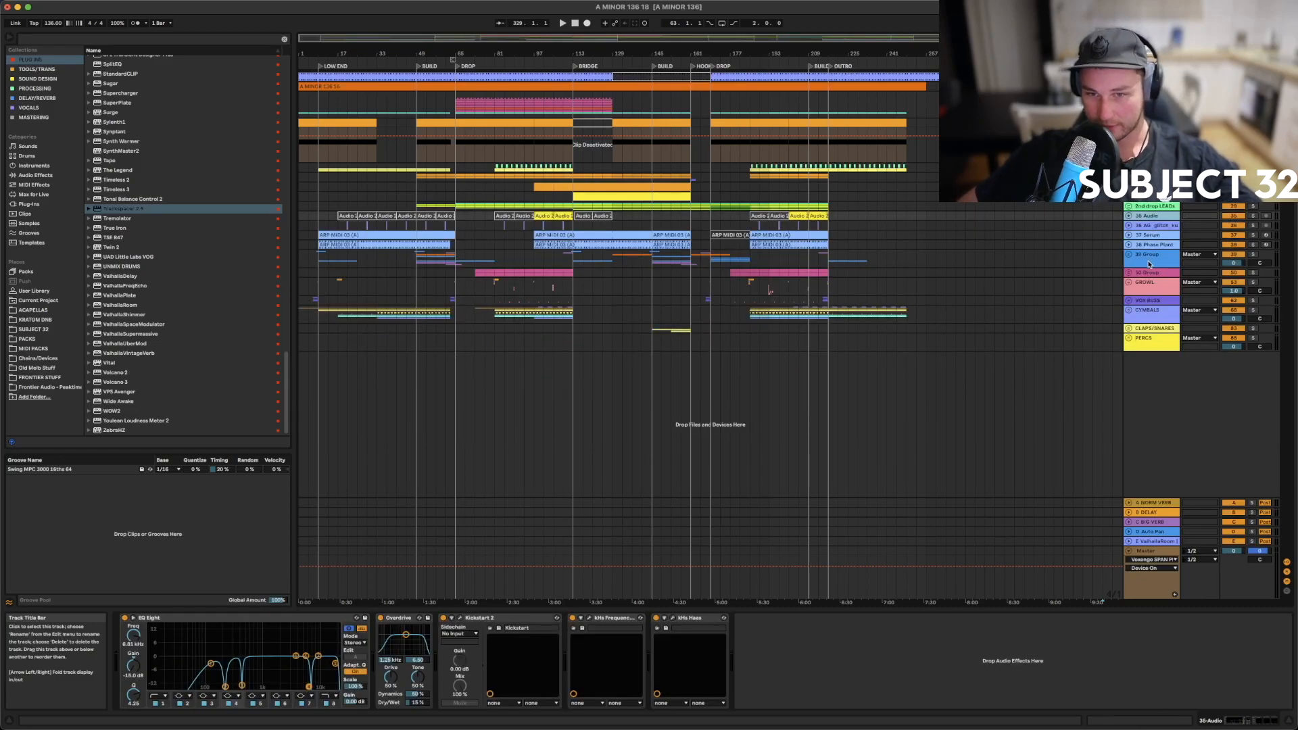
# Move the PERCS group directly below PERC BUSS, then unfold PERC BUSS and leave PERCS folded
pyautogui.click(1151, 344)
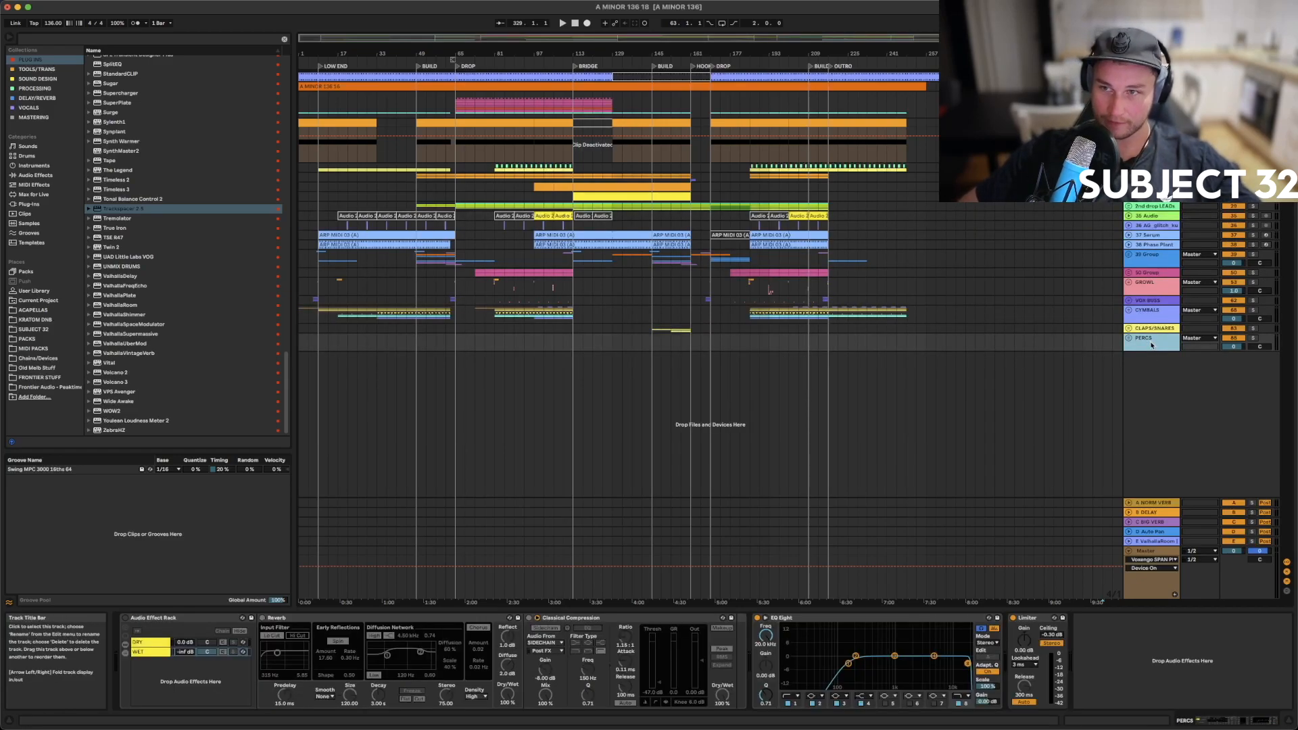
pyautogui.moveTo(1154, 348); pyautogui.dragTo(1153, 172)
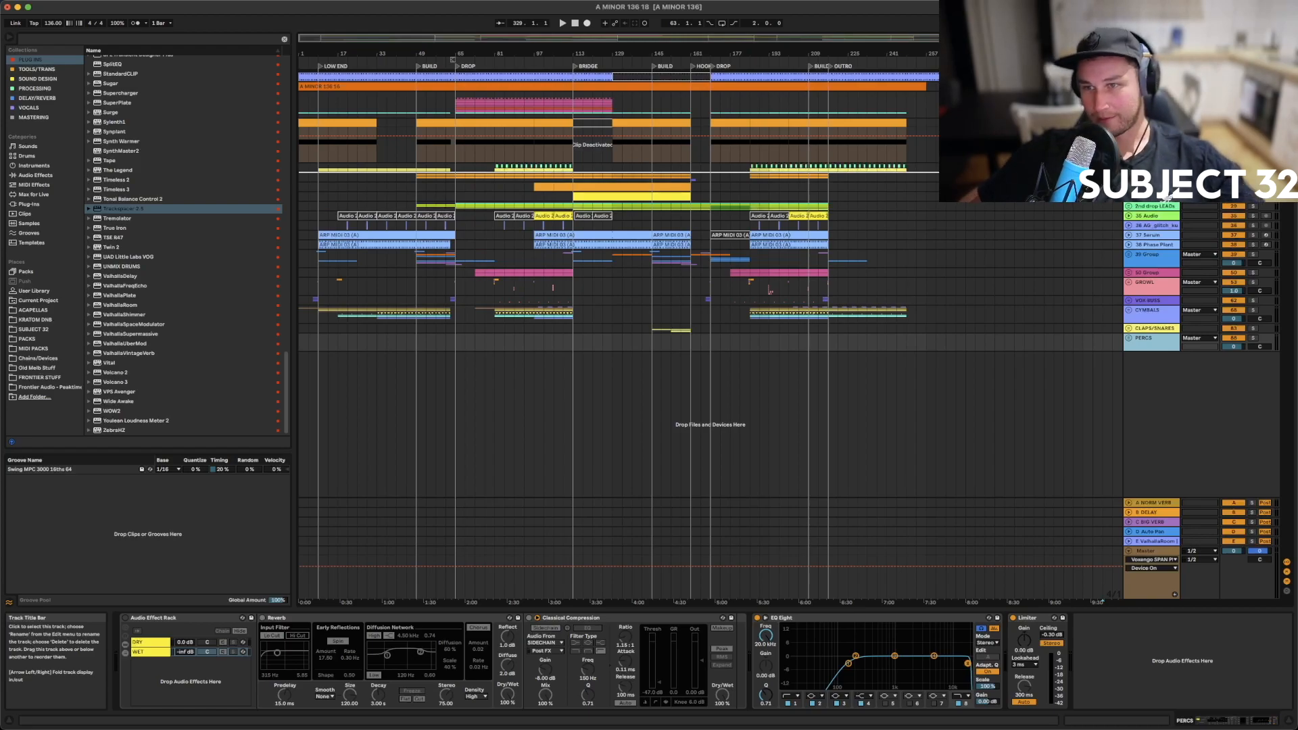
pyautogui.moveTo(1153, 173); pyautogui.dragTo(1153, 172)
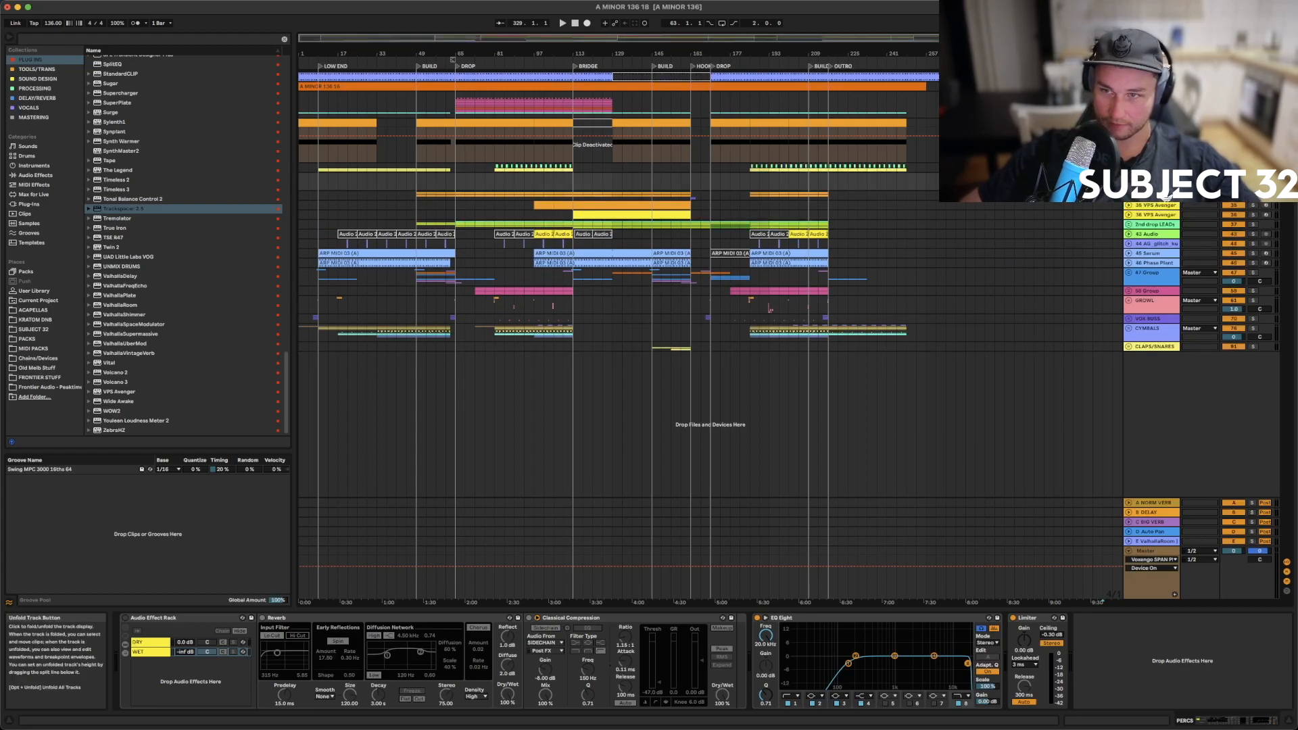
pyautogui.click(1128, 168)
pyautogui.click(1128, 224)
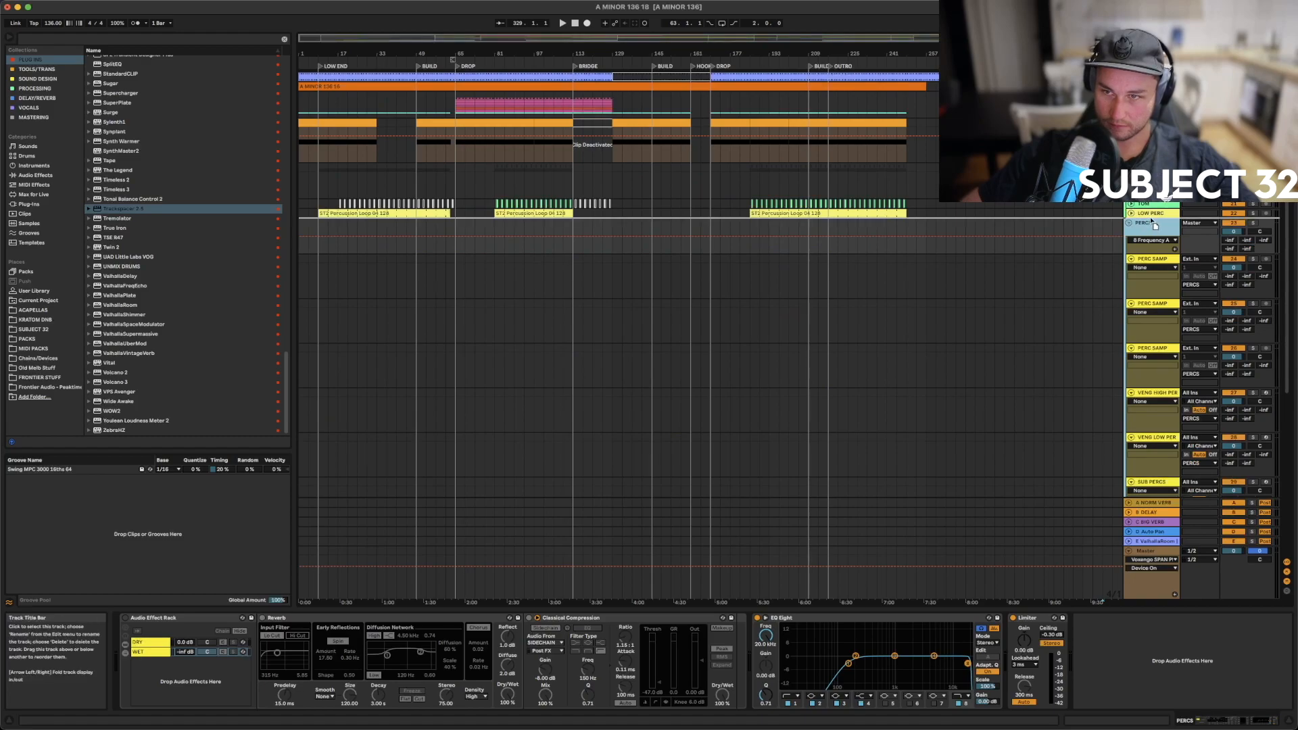
pyautogui.click(1128, 223)
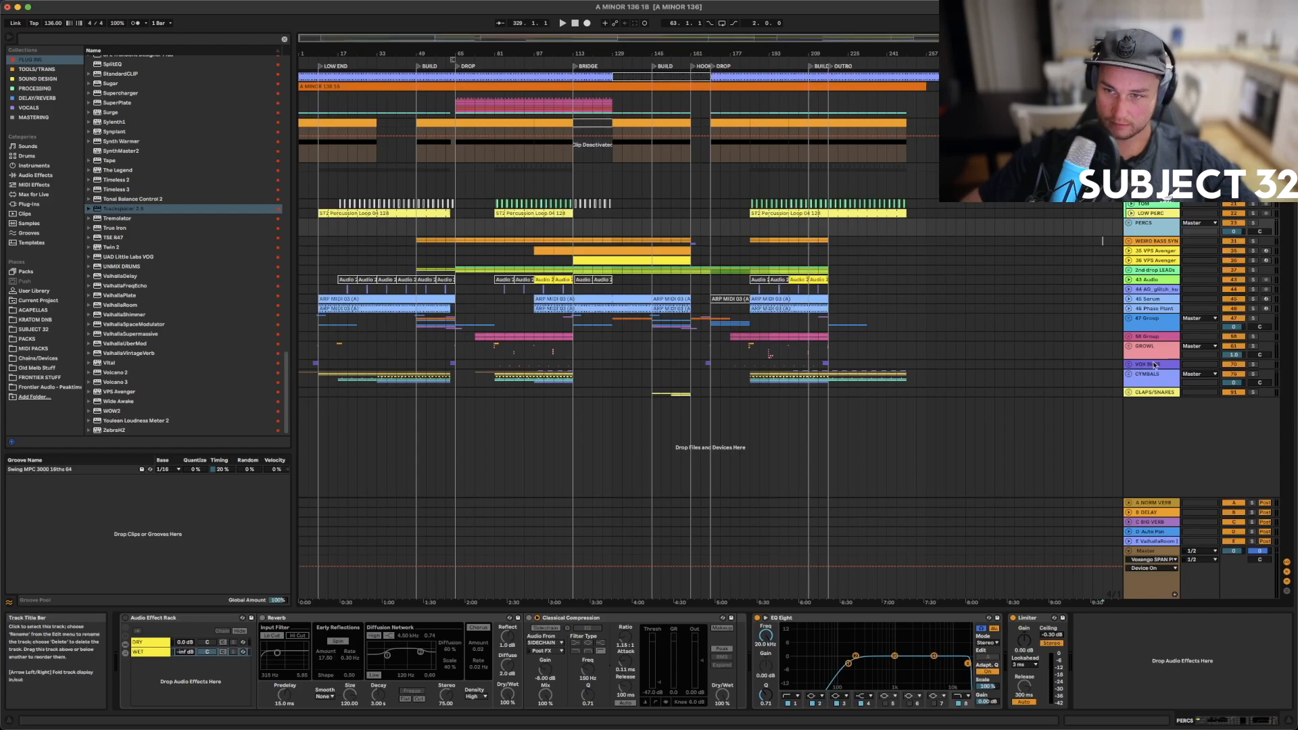
# Unfold the pink group above GROWL to check its Phase Plant tracks, then fold it again
pyautogui.click(1147, 337)
pyautogui.click(1128, 336)
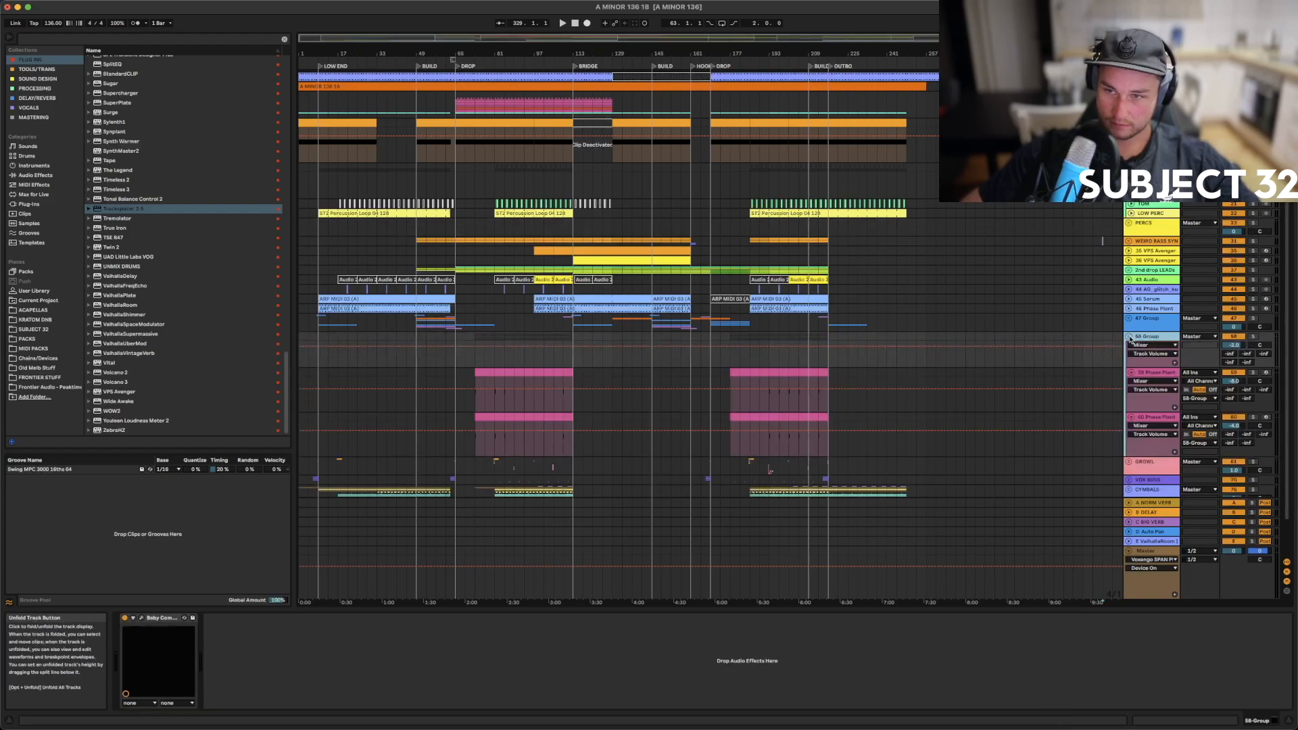
pyautogui.click(1128, 337)
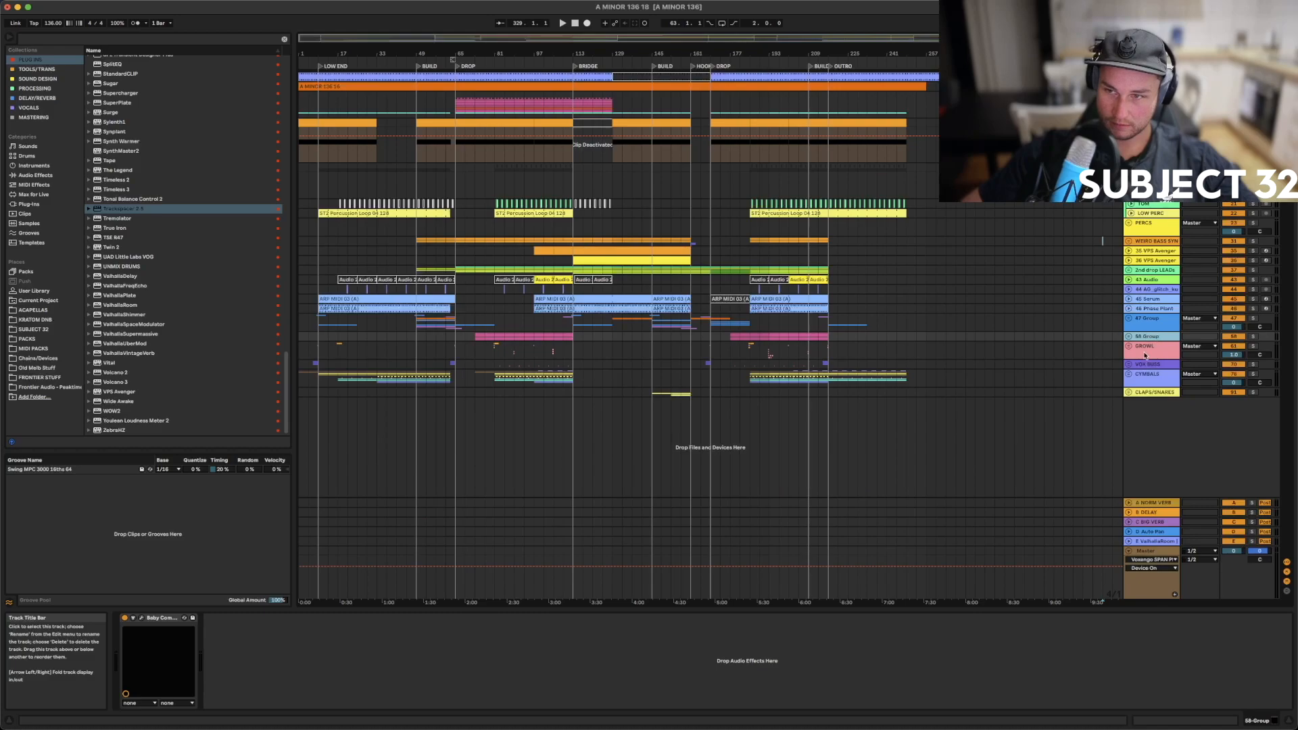
# Move the 43 Audio track below the blue 47 Group so it sits directly above the pink group and GROWL
pyautogui.click(1145, 353)
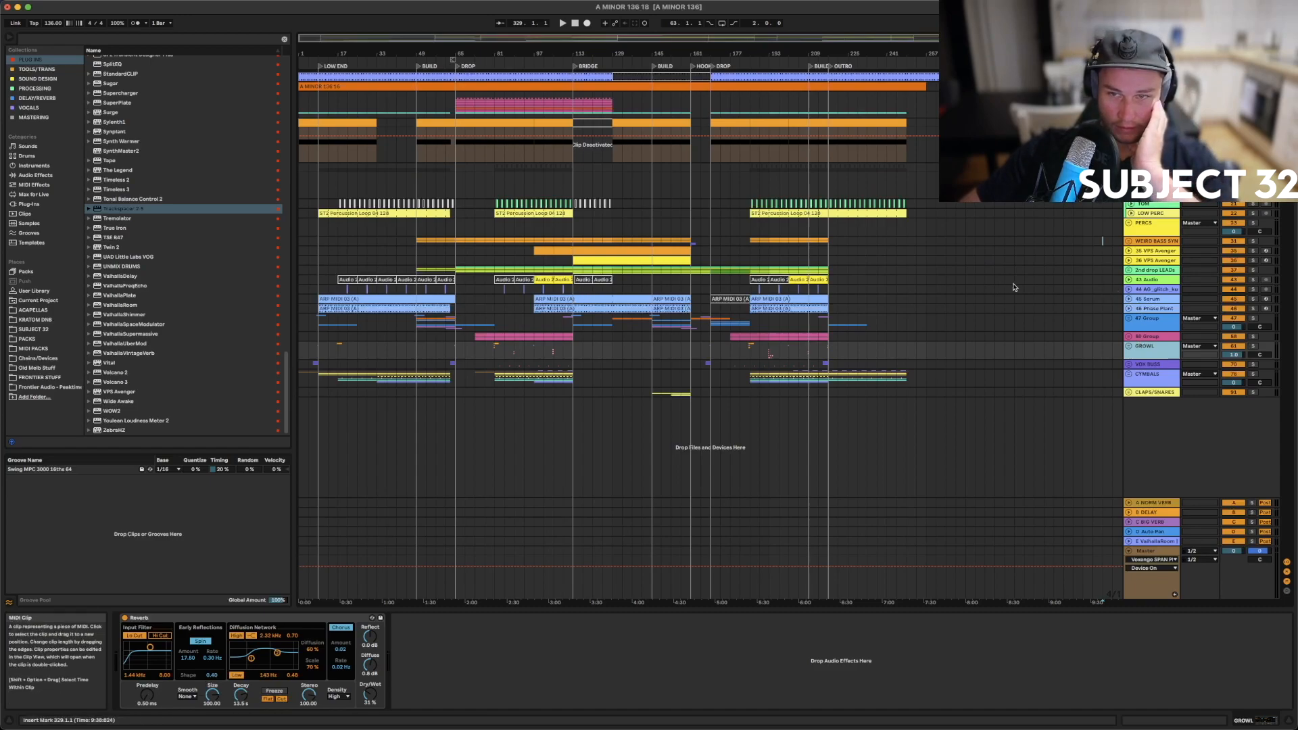
pyautogui.click(1146, 281)
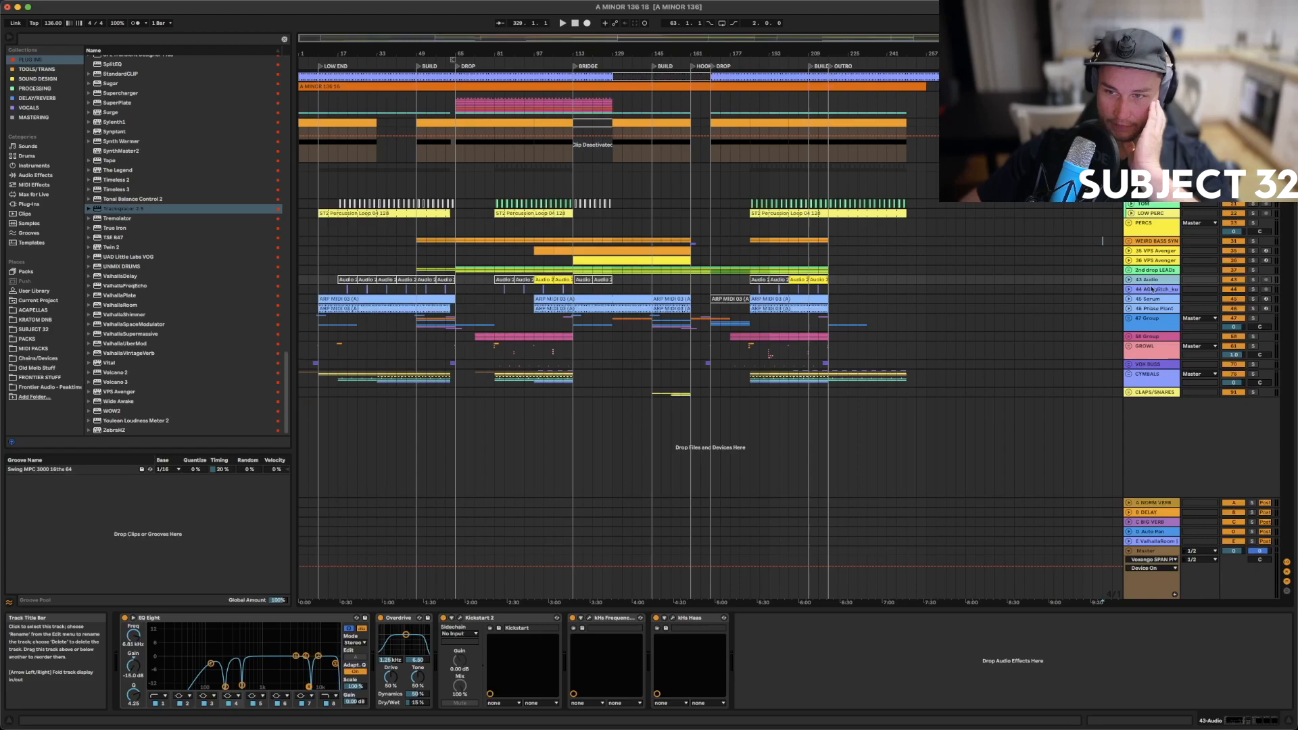
pyautogui.moveTo(1152, 289); pyautogui.dragTo(1155, 343)
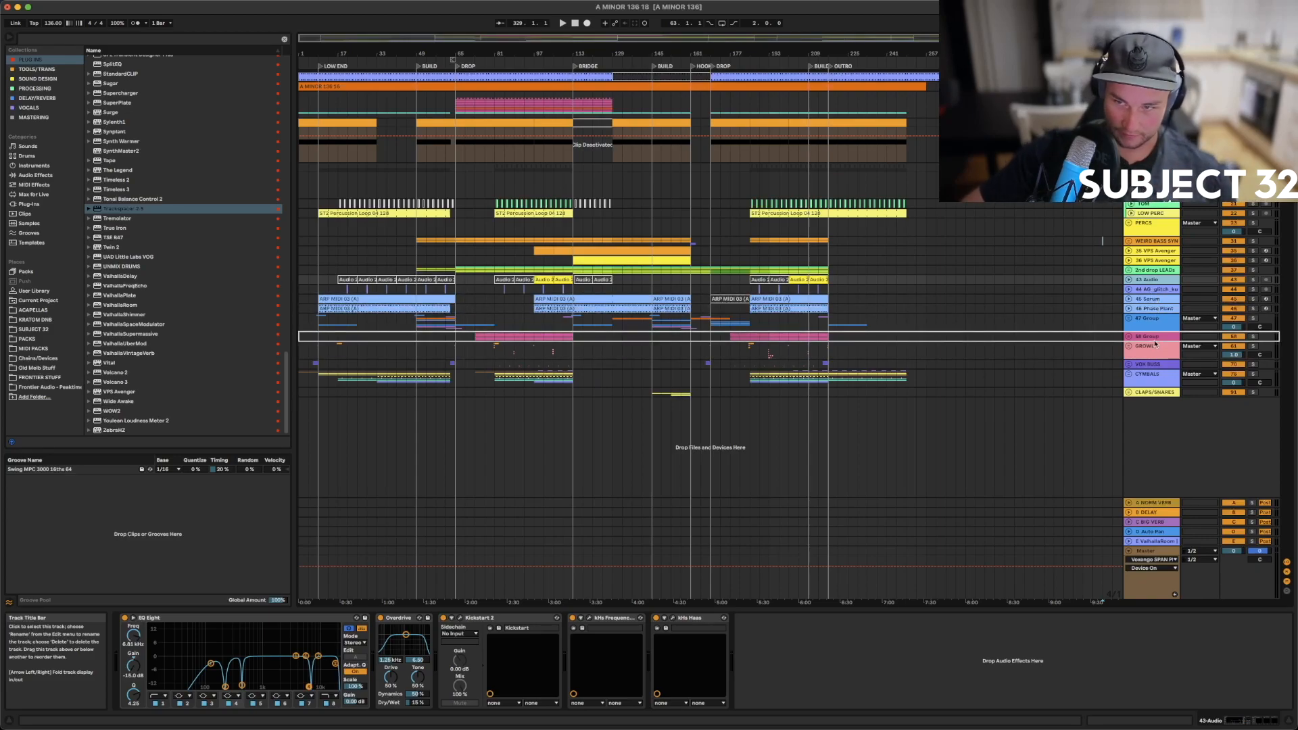
pyautogui.moveTo(1154, 343); pyautogui.dragTo(1155, 343)
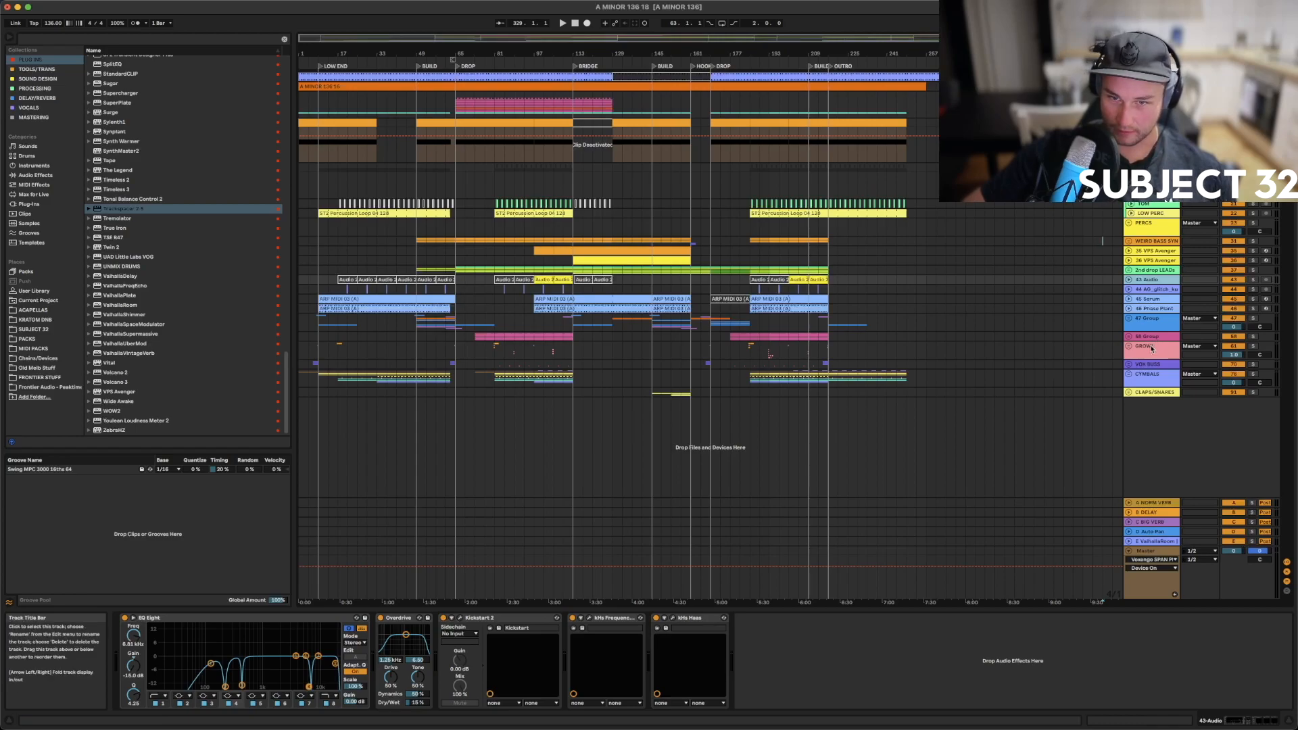
pyautogui.moveTo(1152, 280); pyautogui.dragTo(1159, 336)
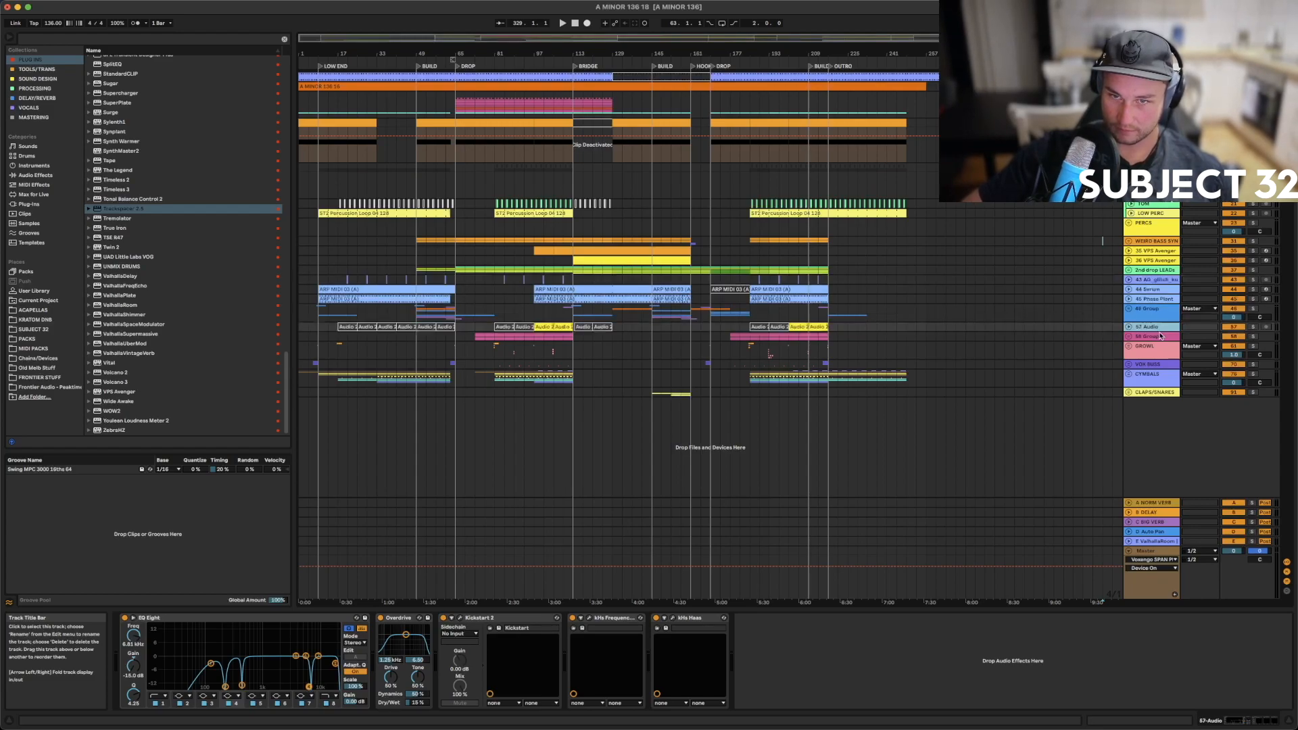
# Group the 57 Audio track, the pink 58 Group and GROWL together in one new group
pyautogui.scroll(-2, 788, 306)
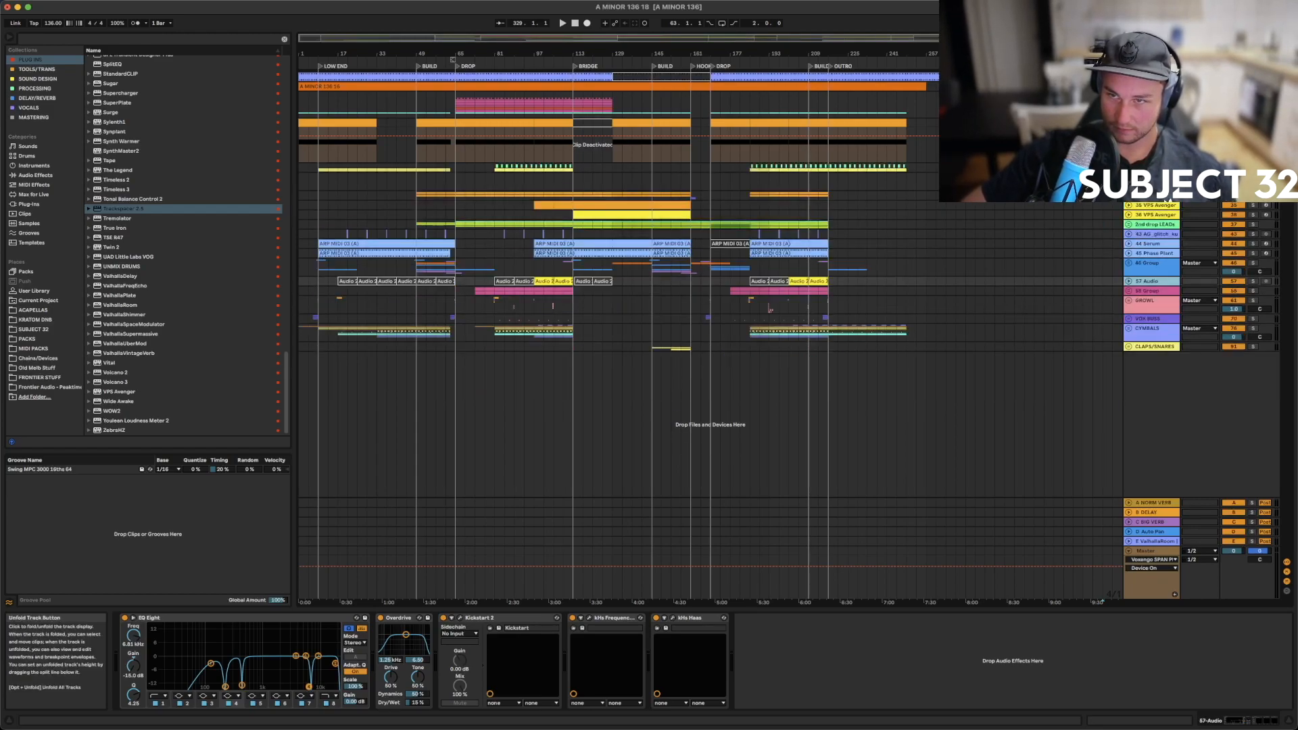
pyautogui.scroll(-2, 1132, 235)
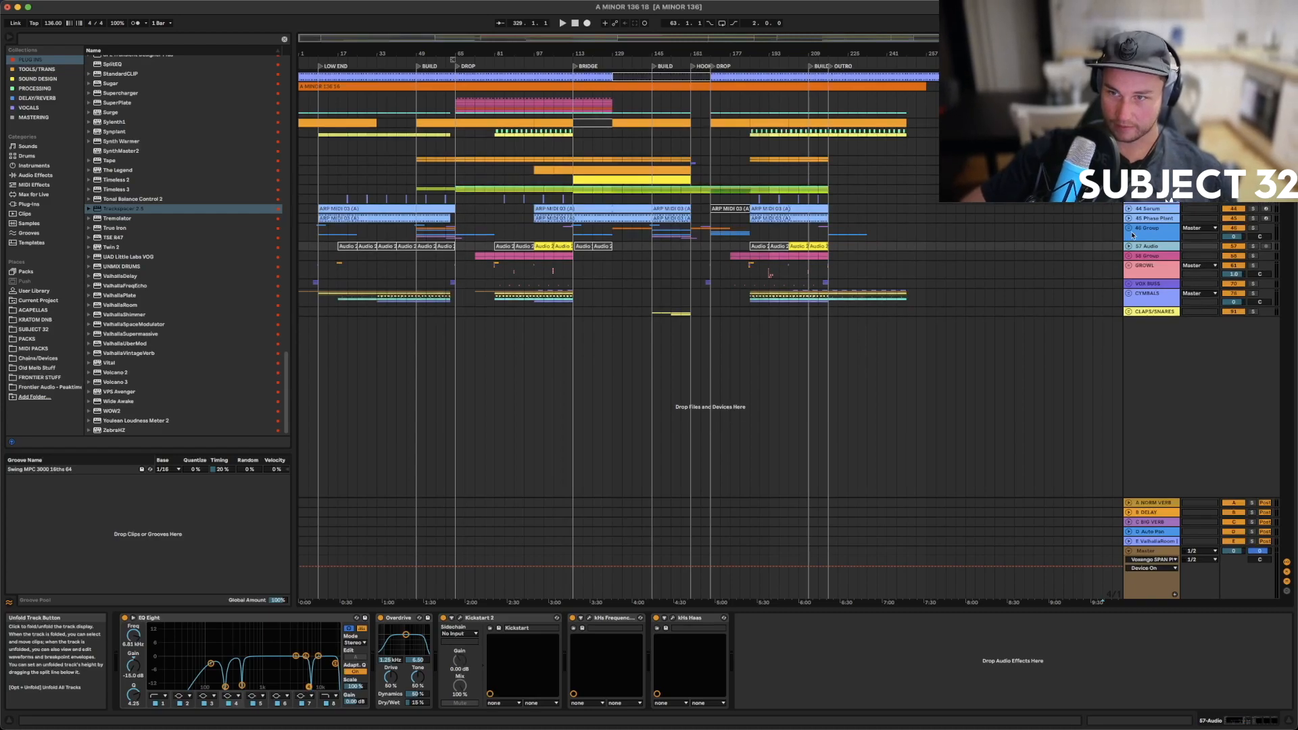
pyautogui.click(1153, 274)
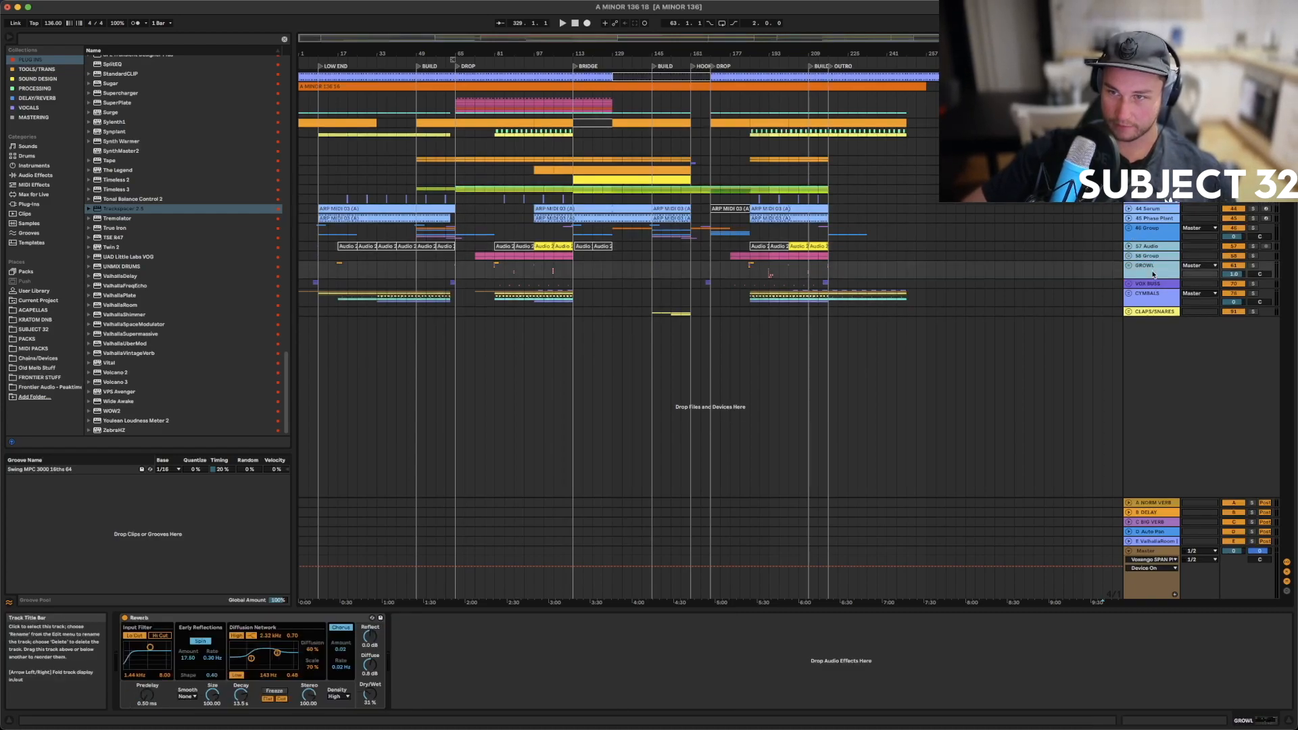
pyautogui.rightClick(1153, 274)
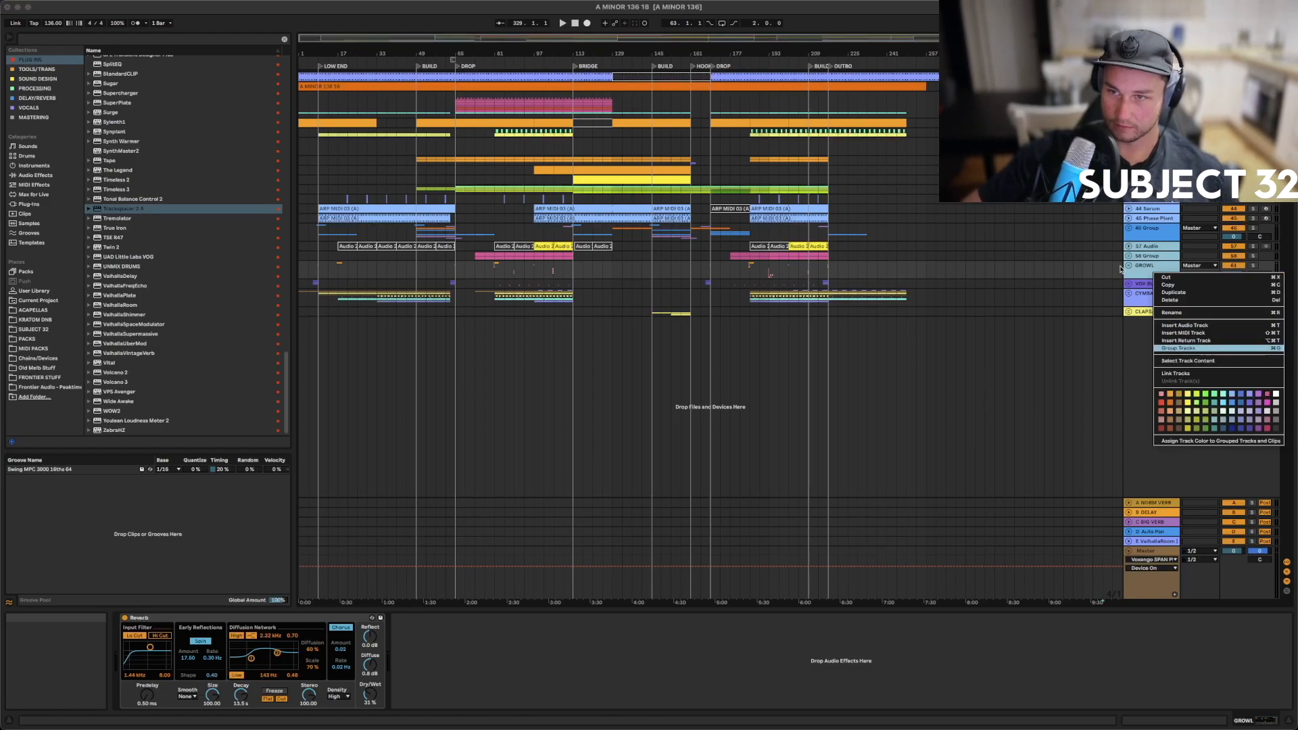
pyautogui.press('Return')
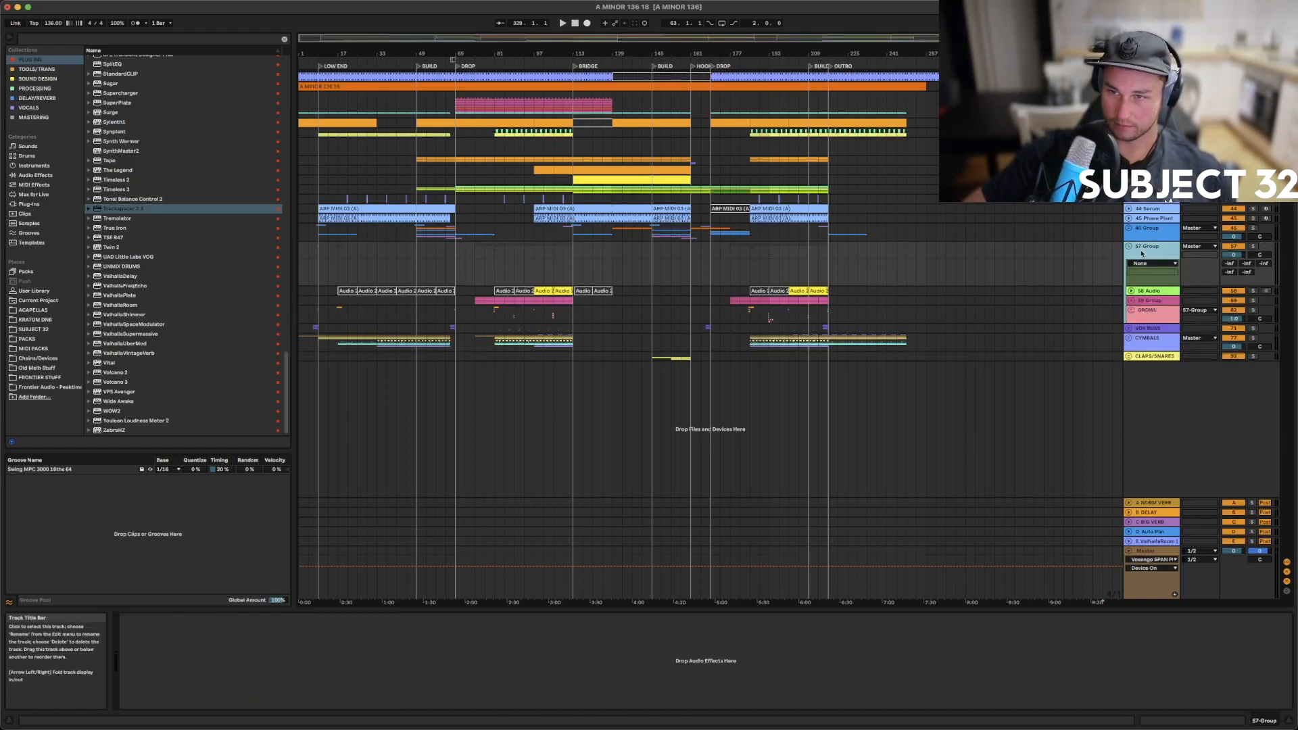
# Rename the new group containing GROWL as SYNTH SHOT BUSS and fold it
pyautogui.rightClick(1141, 247)
pyautogui.click(1160, 291)
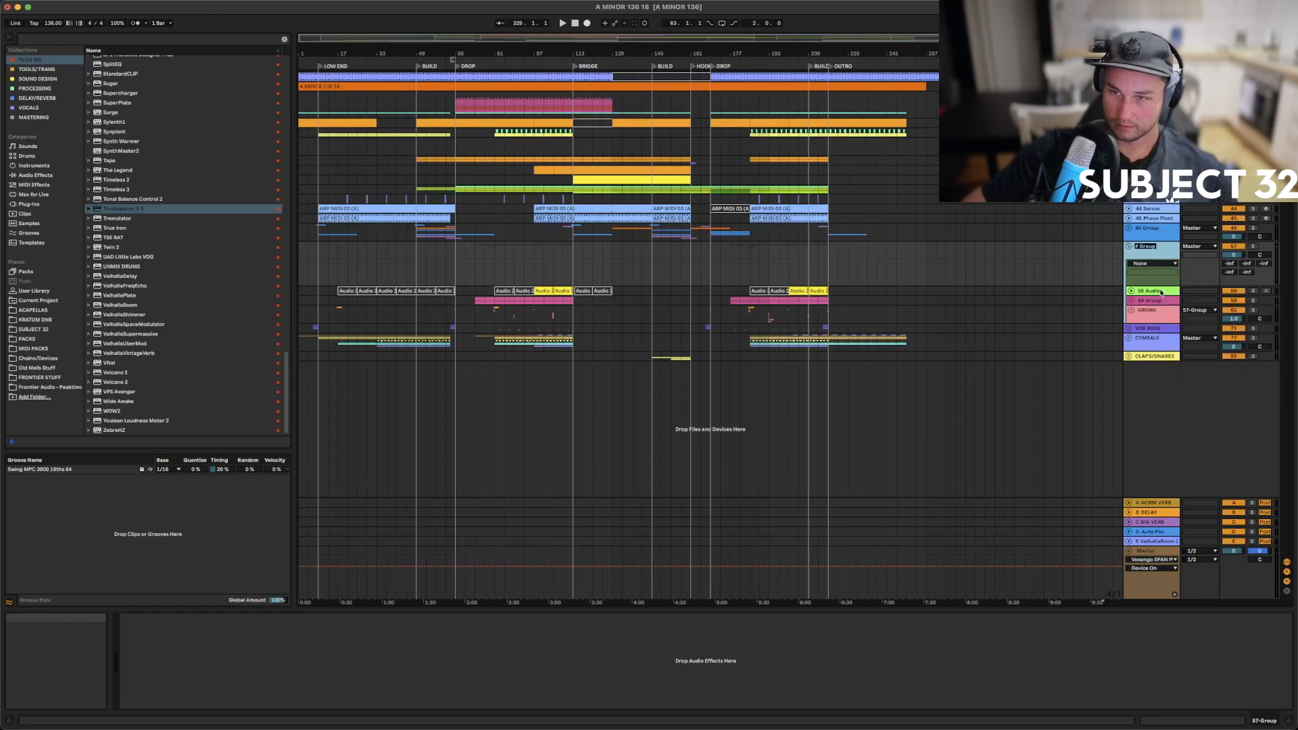
pyautogui.write('SYNTH')
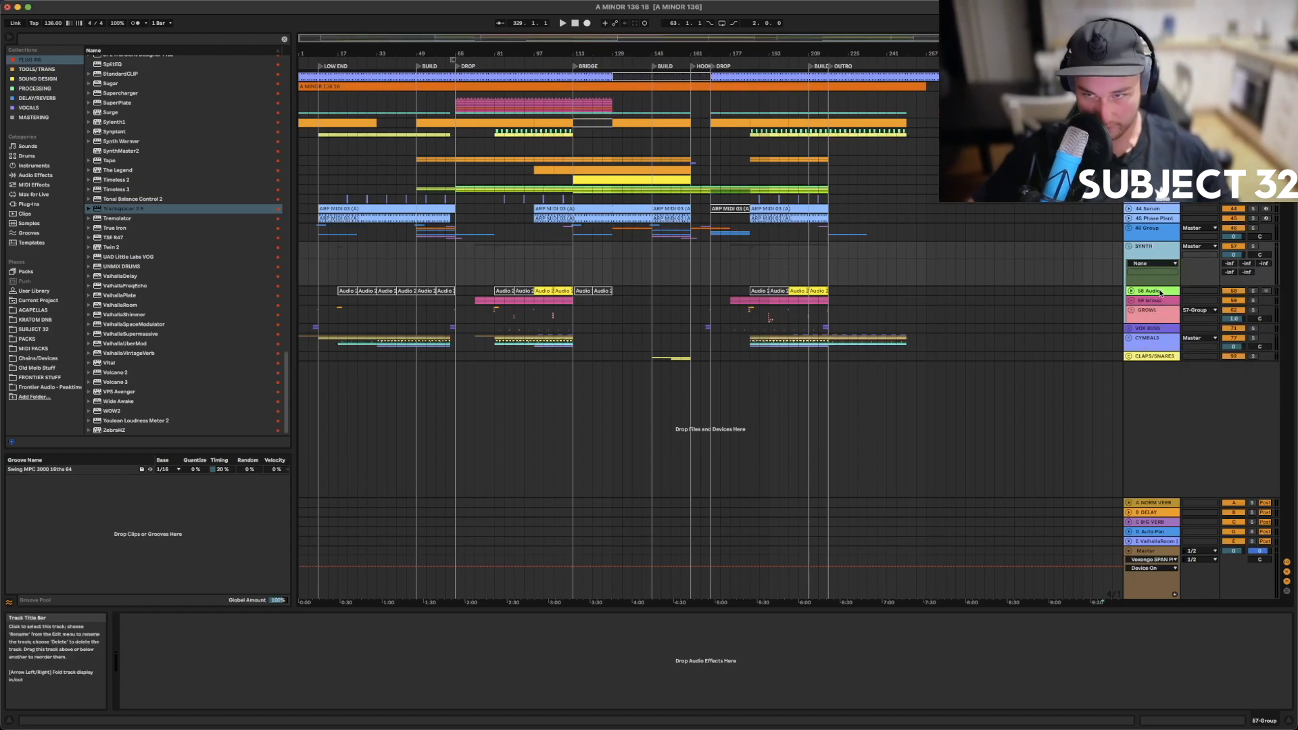
pyautogui.write(' SHOT BUSS')
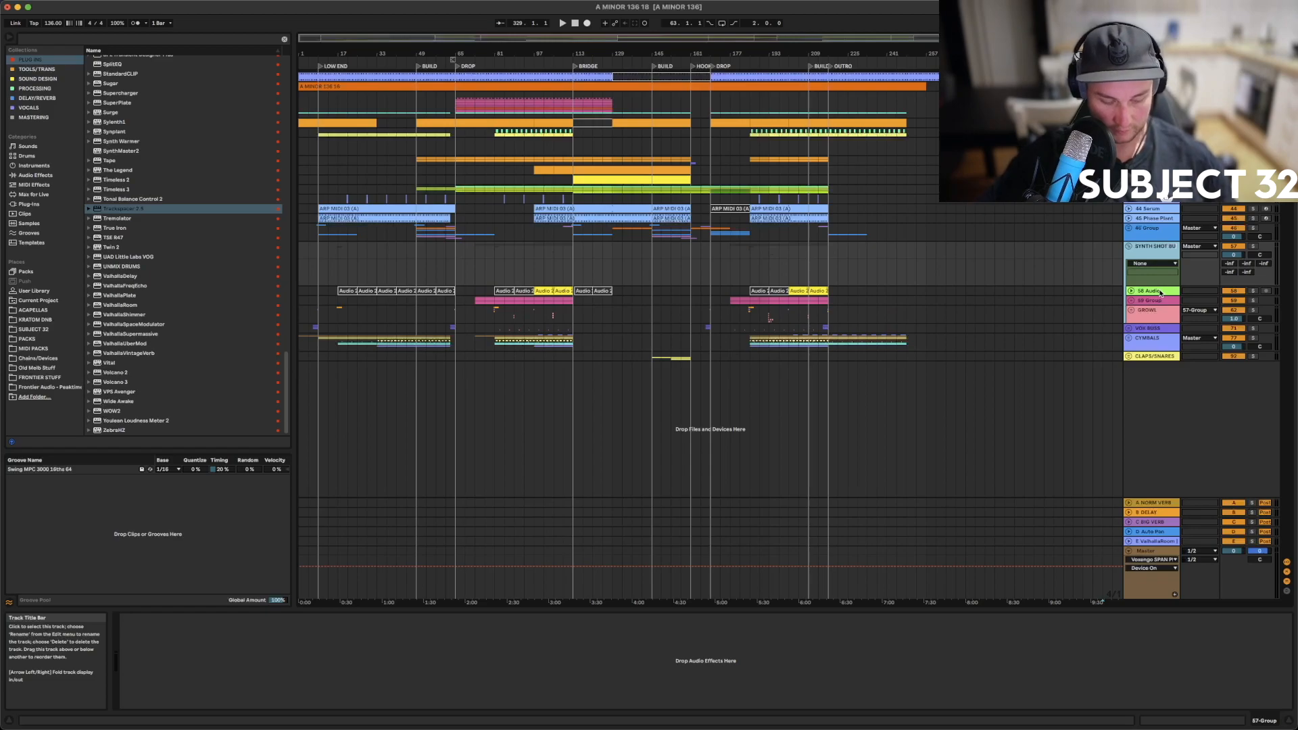
pyautogui.press('Return')
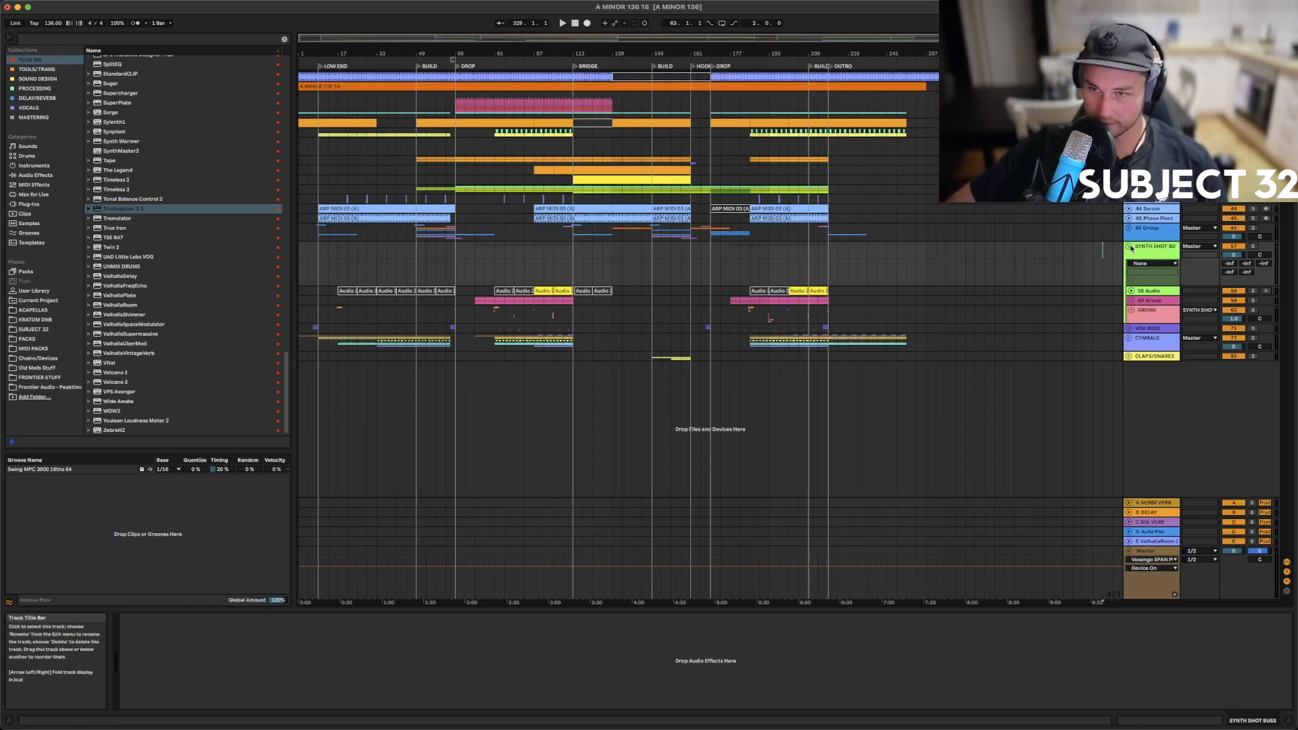
pyautogui.click(1129, 247)
# Rename the 46 Group above SYNTH SHOT BUSS as FX BUSS
pyautogui.click(1149, 234)
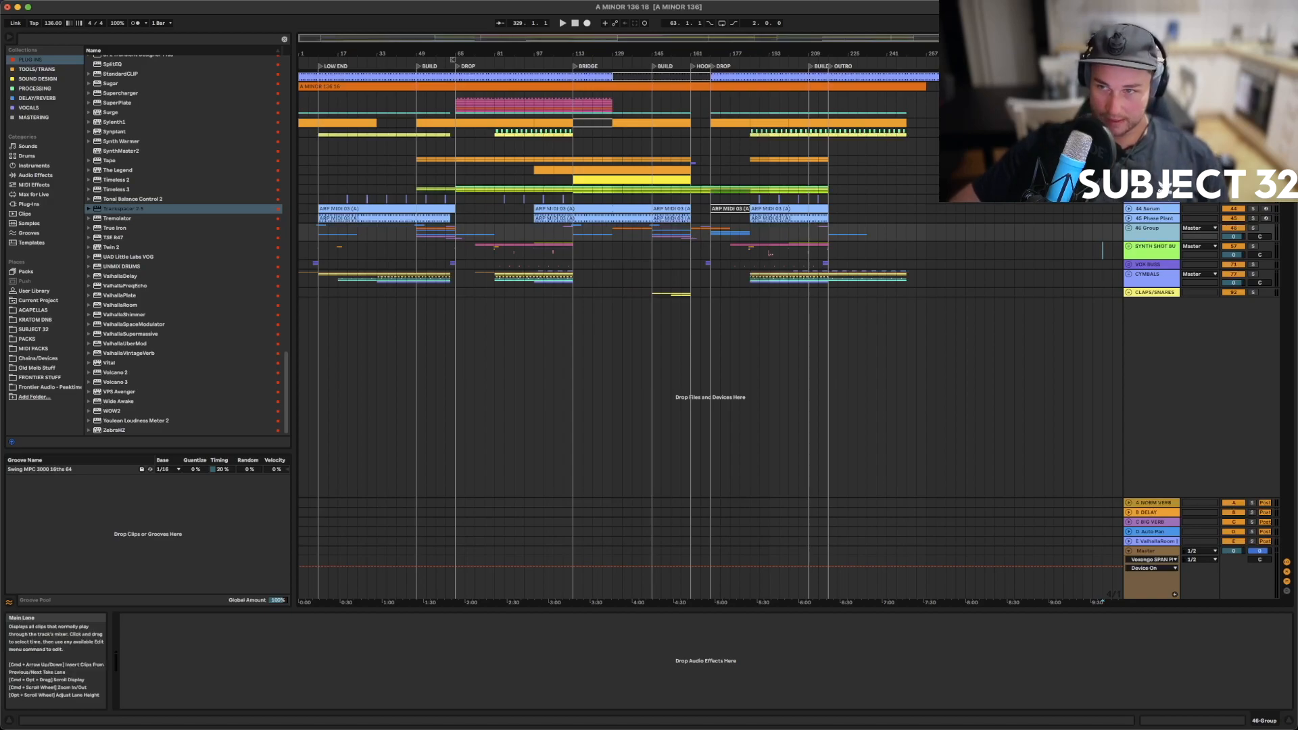
pyautogui.rightClick(1147, 233)
pyautogui.click(1160, 274)
pyautogui.write('FX BUSS')
pyautogui.press('Return')
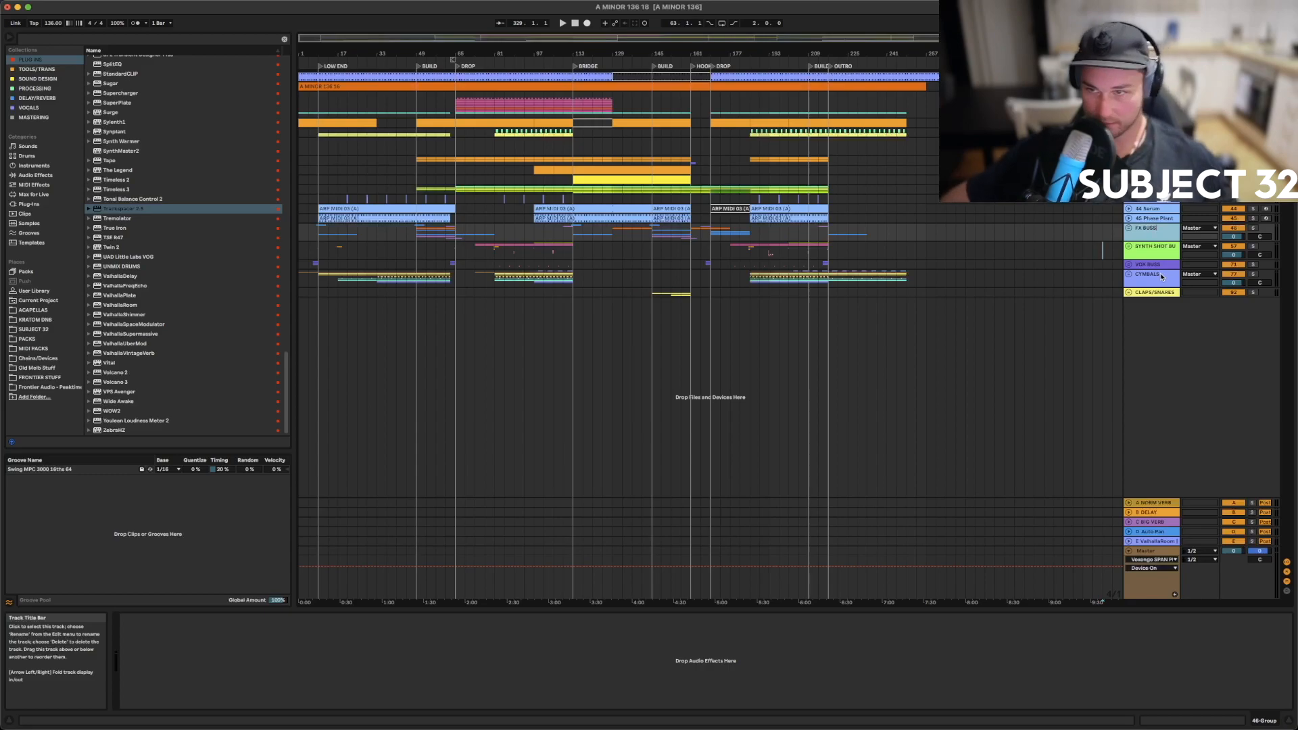
# Group the 44 Serum and 45 Phase Plant tracks and move that group directly above 2nd drop LEADS
pyautogui.click(1153, 218)
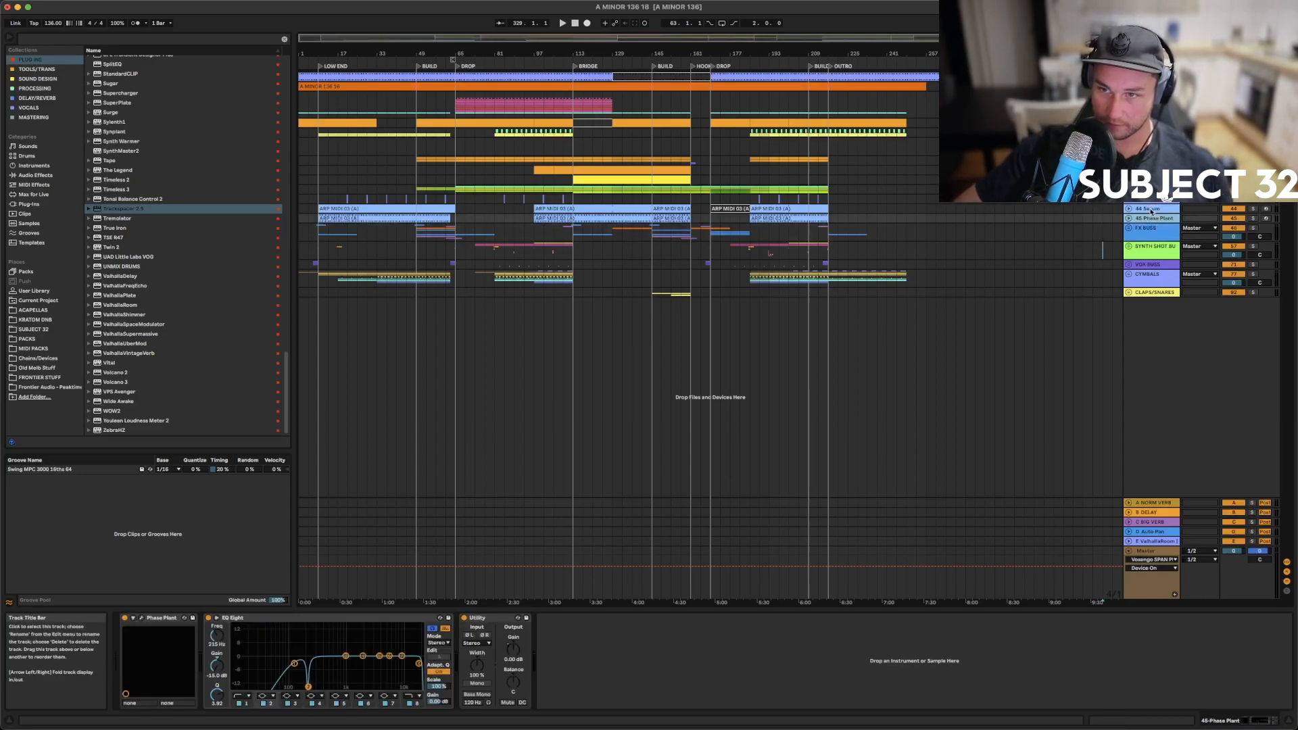
pyautogui.click(1151, 209)
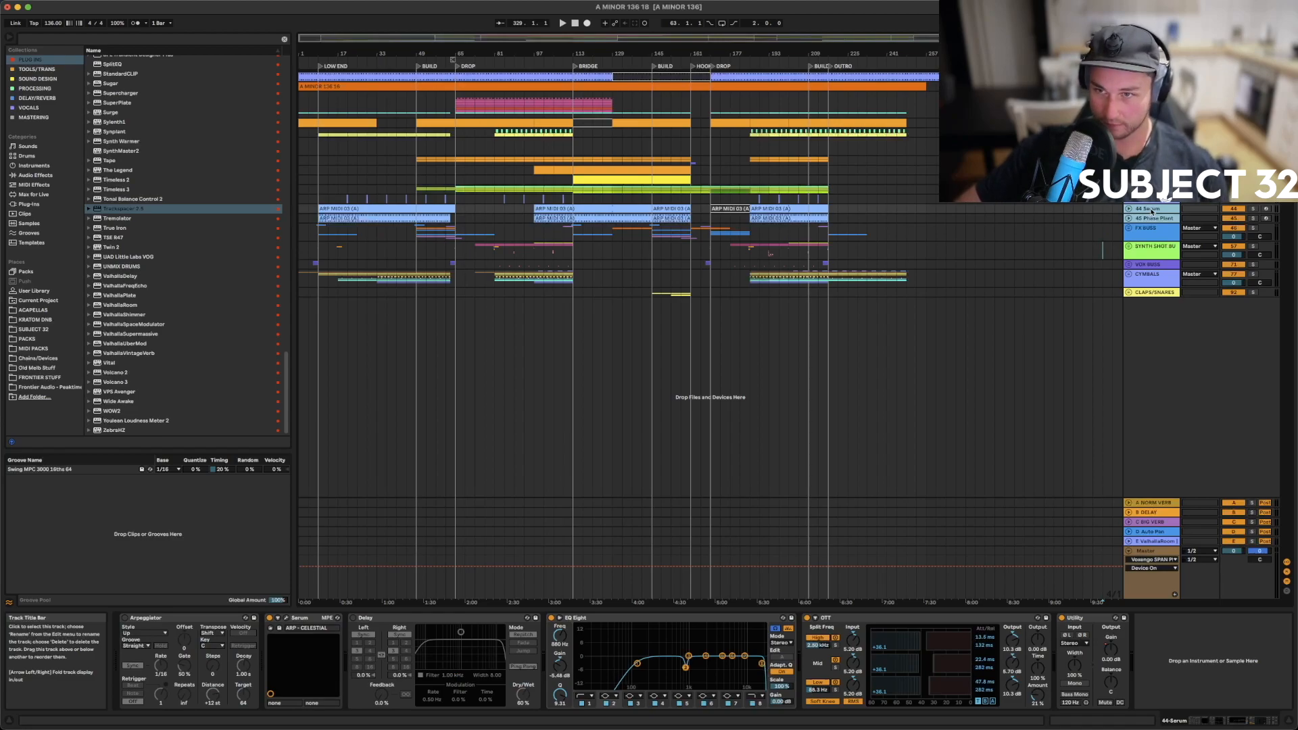
pyautogui.press('super+g')
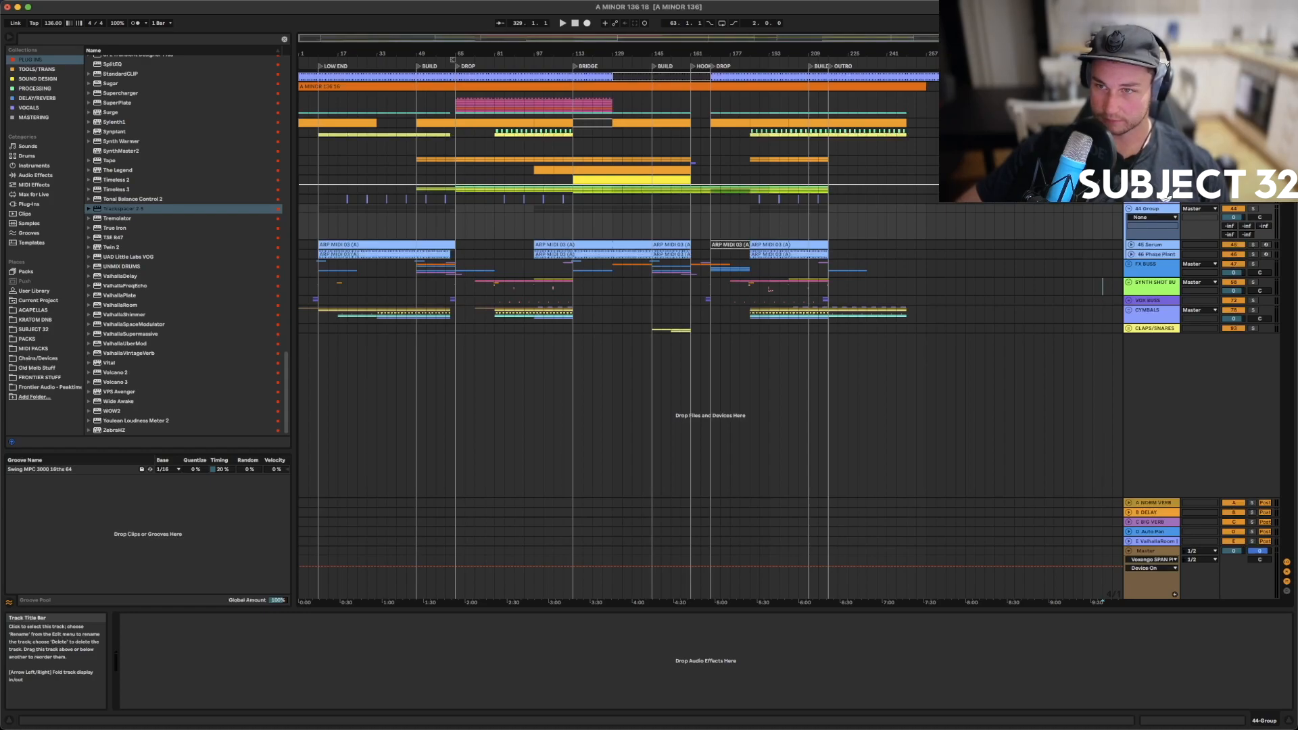
pyautogui.moveTo(1149, 209); pyautogui.dragTo(1149, 185)
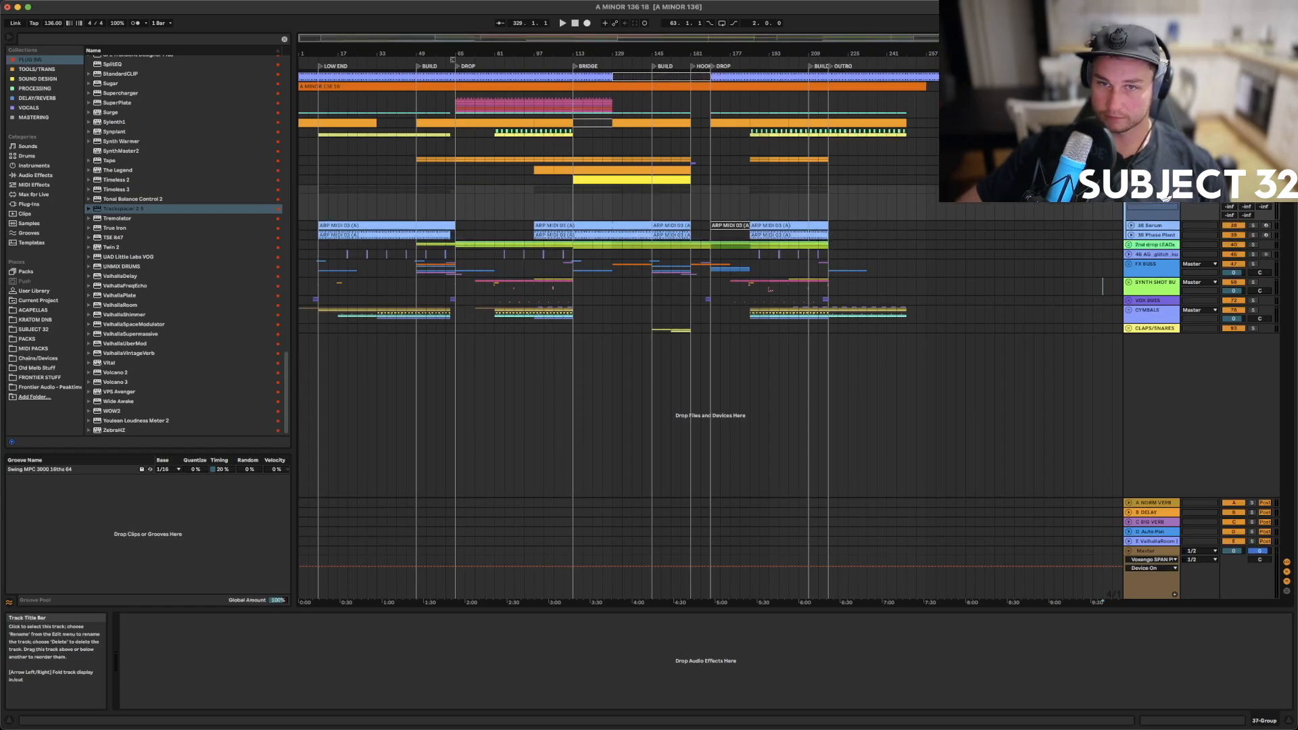
# Add both VPS Avenger tracks to the Serum and Phase Plant group, rename it ATMOS/BREAK SYNTH BUSS and fold it
pyautogui.click(1168, 197)
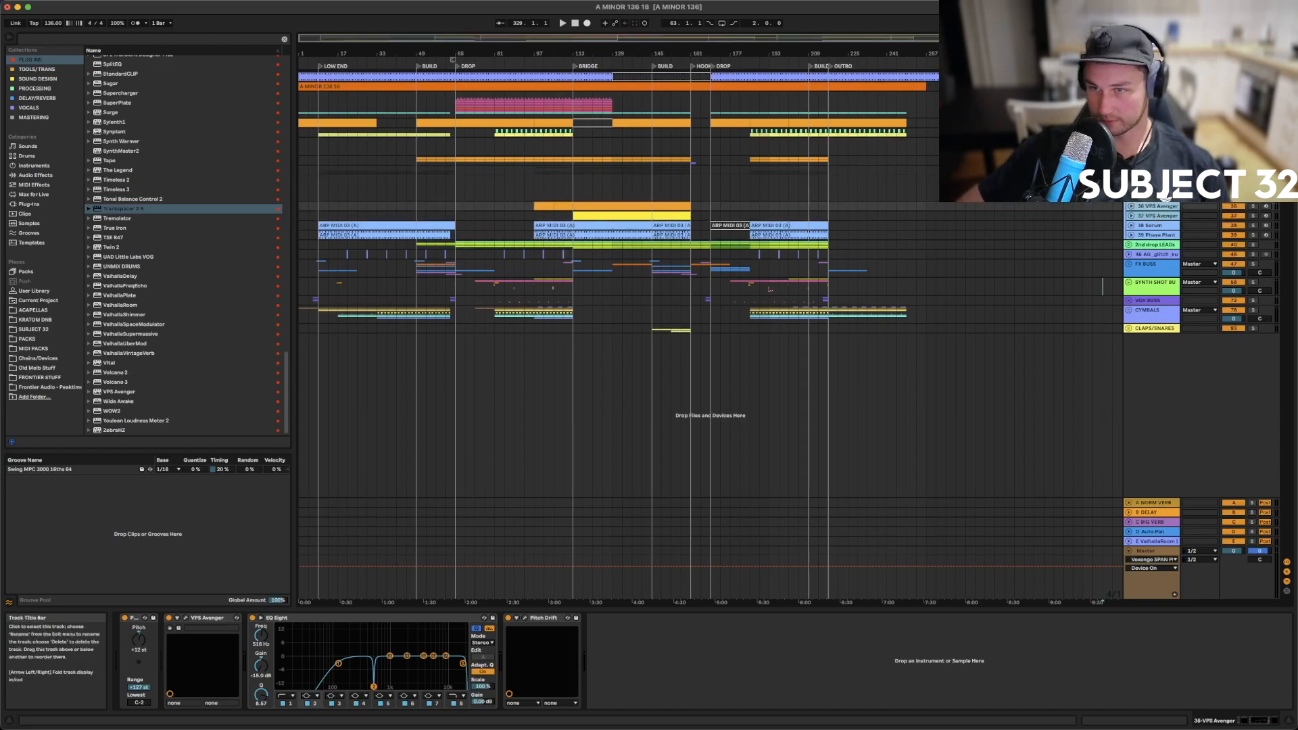
pyautogui.rightClick(1154, 206)
pyautogui.click(1155, 210)
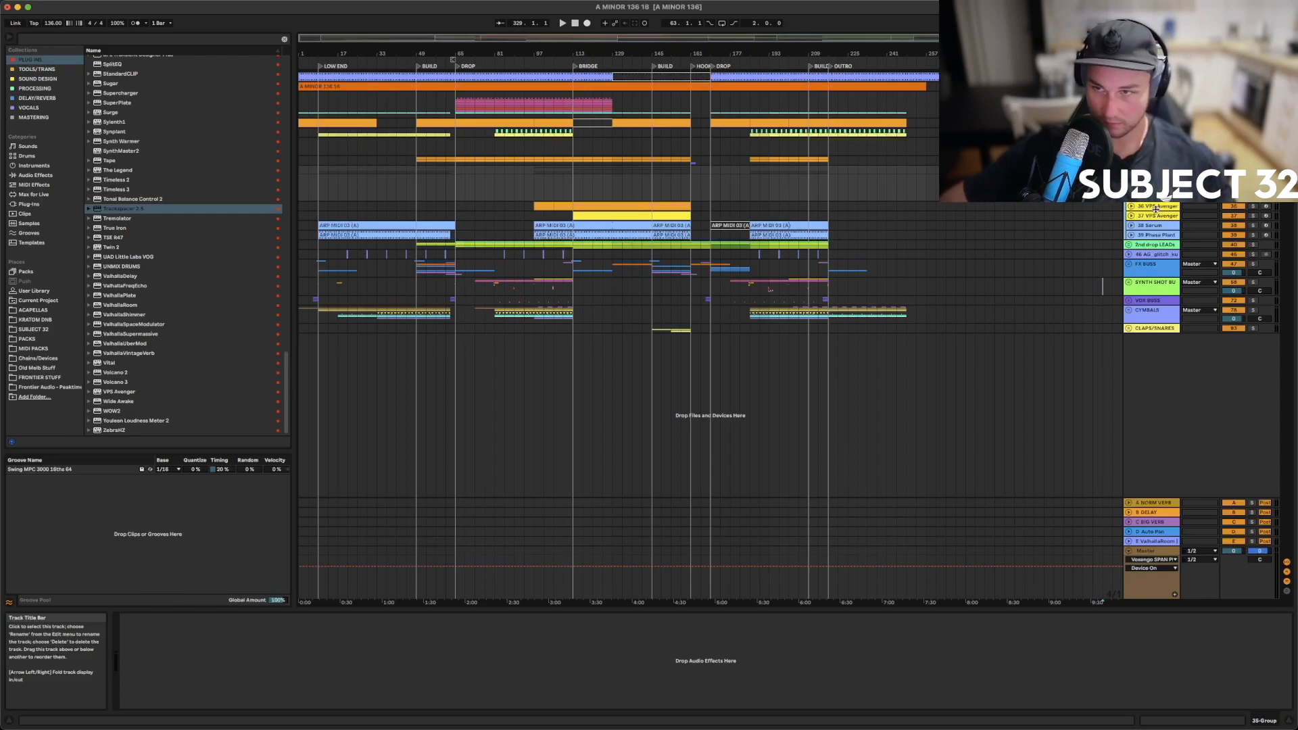
pyautogui.click(1160, 191)
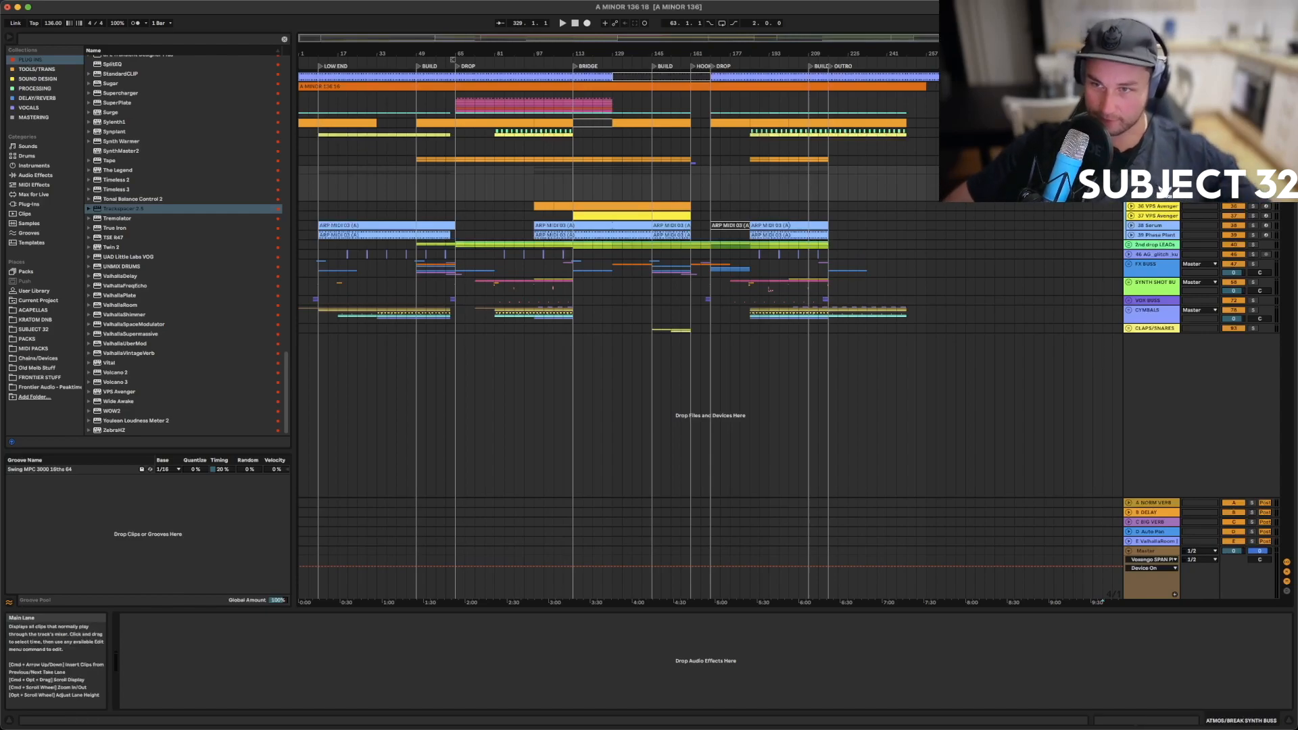
pyautogui.press('Left')
pyautogui.press('Up')
pyautogui.press('Up')
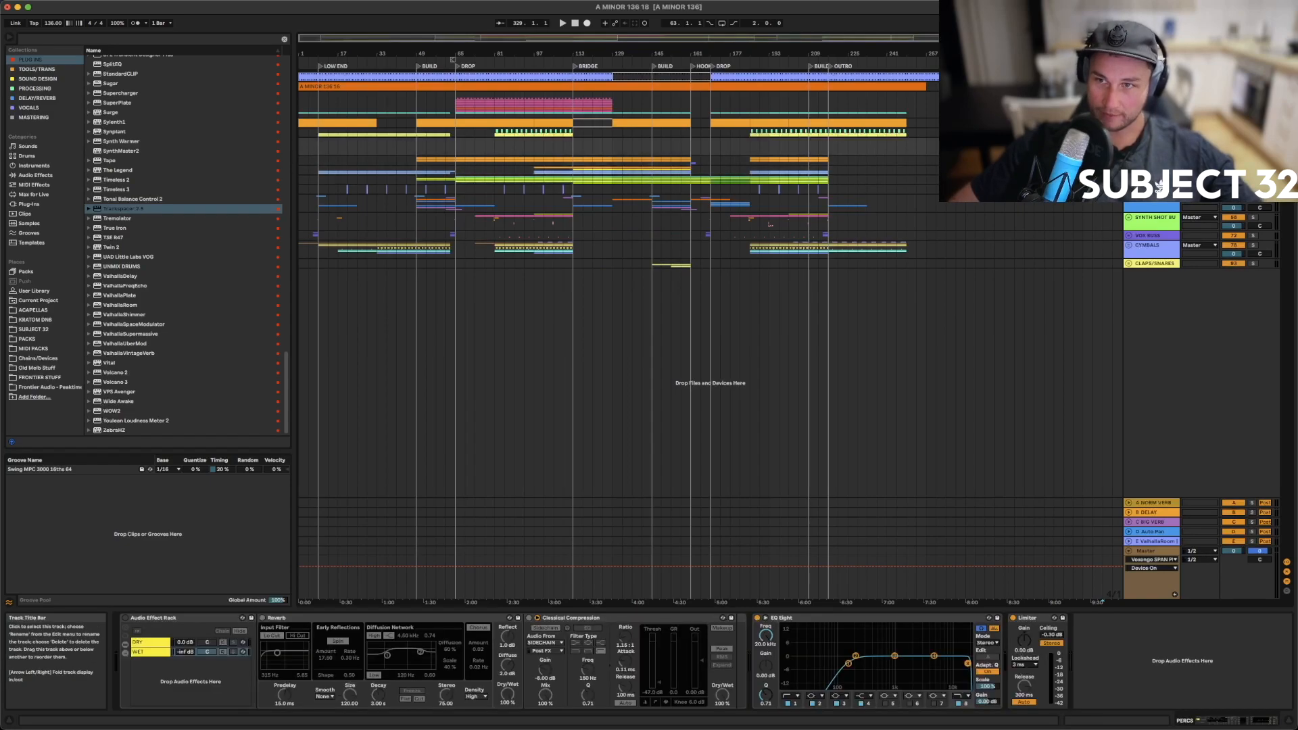
pyautogui.press('Up')
pyautogui.moveTo(1101, 133); pyautogui.dragTo(1053, 132)
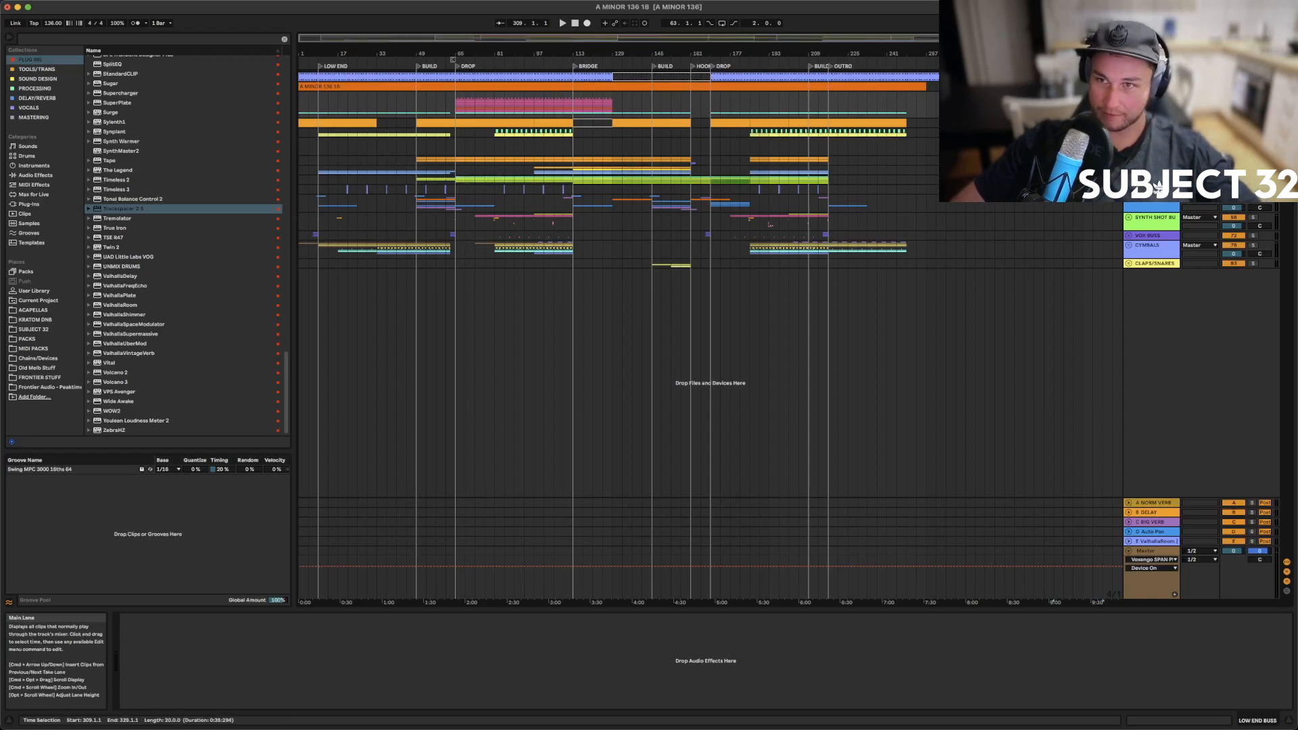
# Save the Live Set as a new version named A MINOR 136 19
pyautogui.moveTo(454, 4)
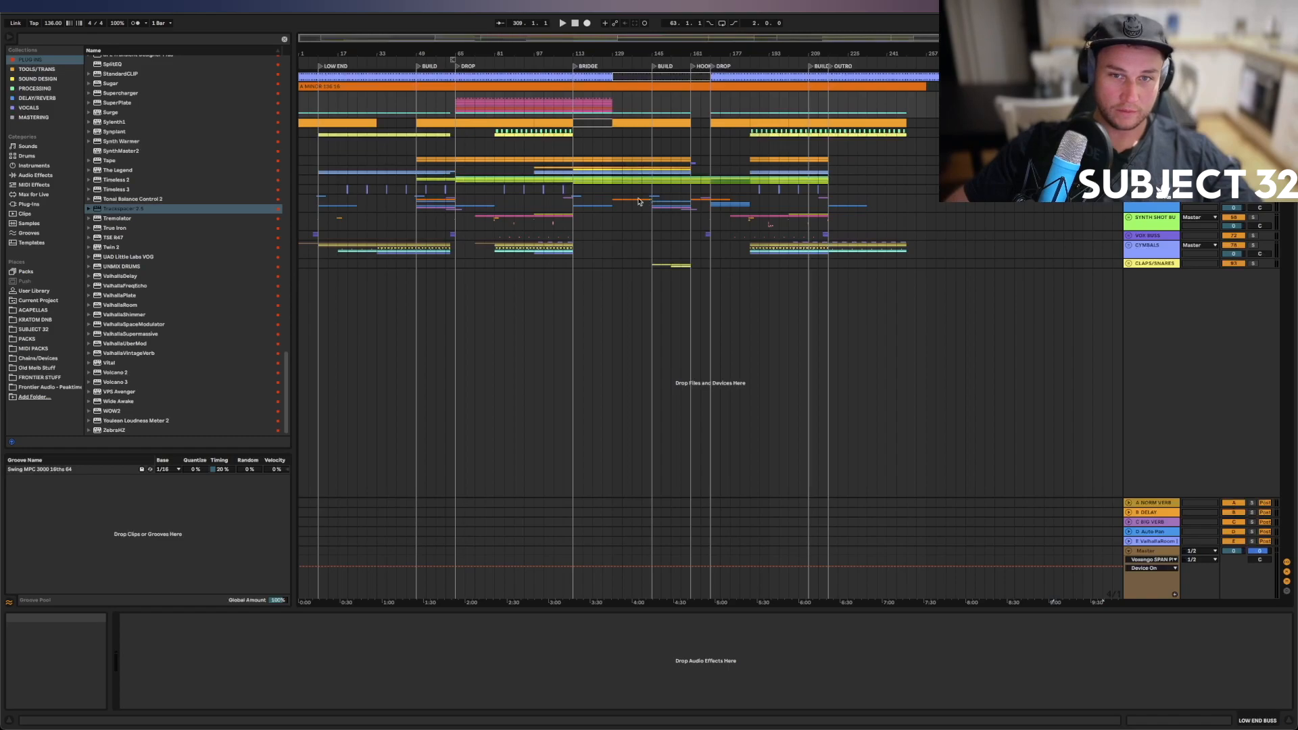
pyautogui.press('super+shift+s')
pyautogui.press('Return')
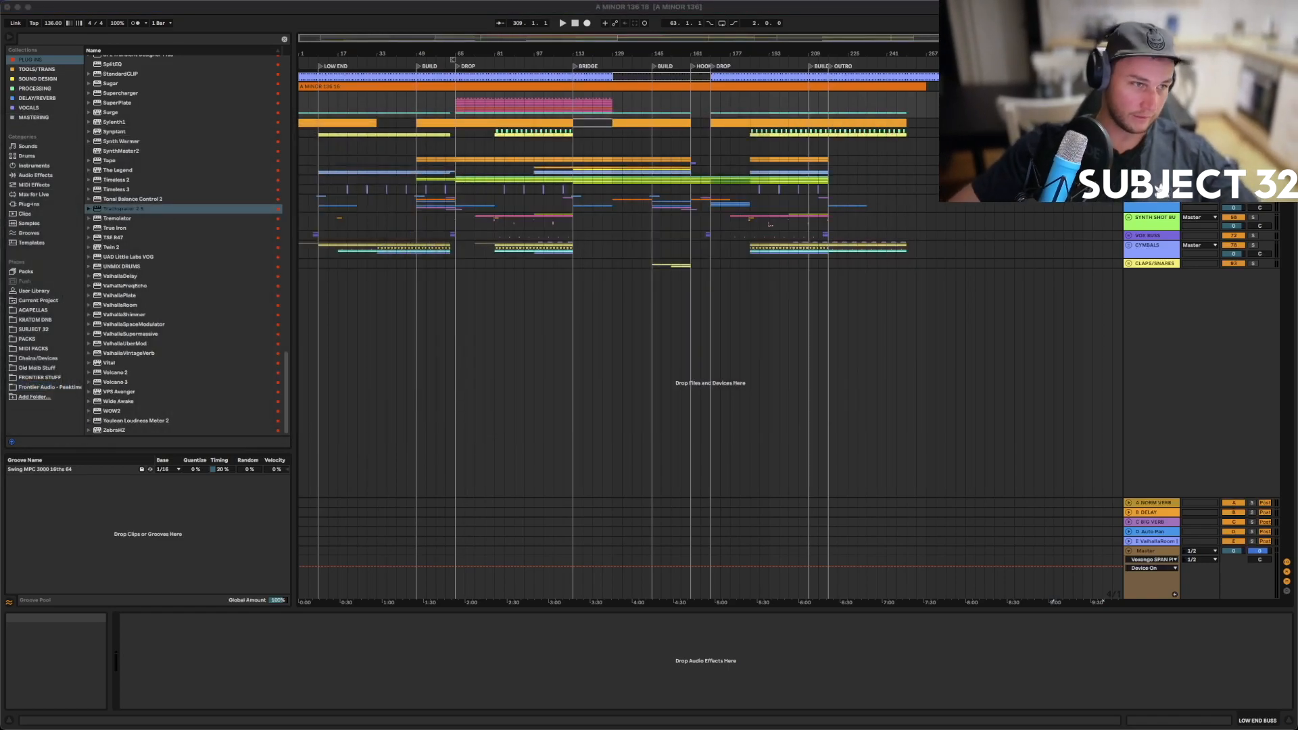
pyautogui.press('Return')
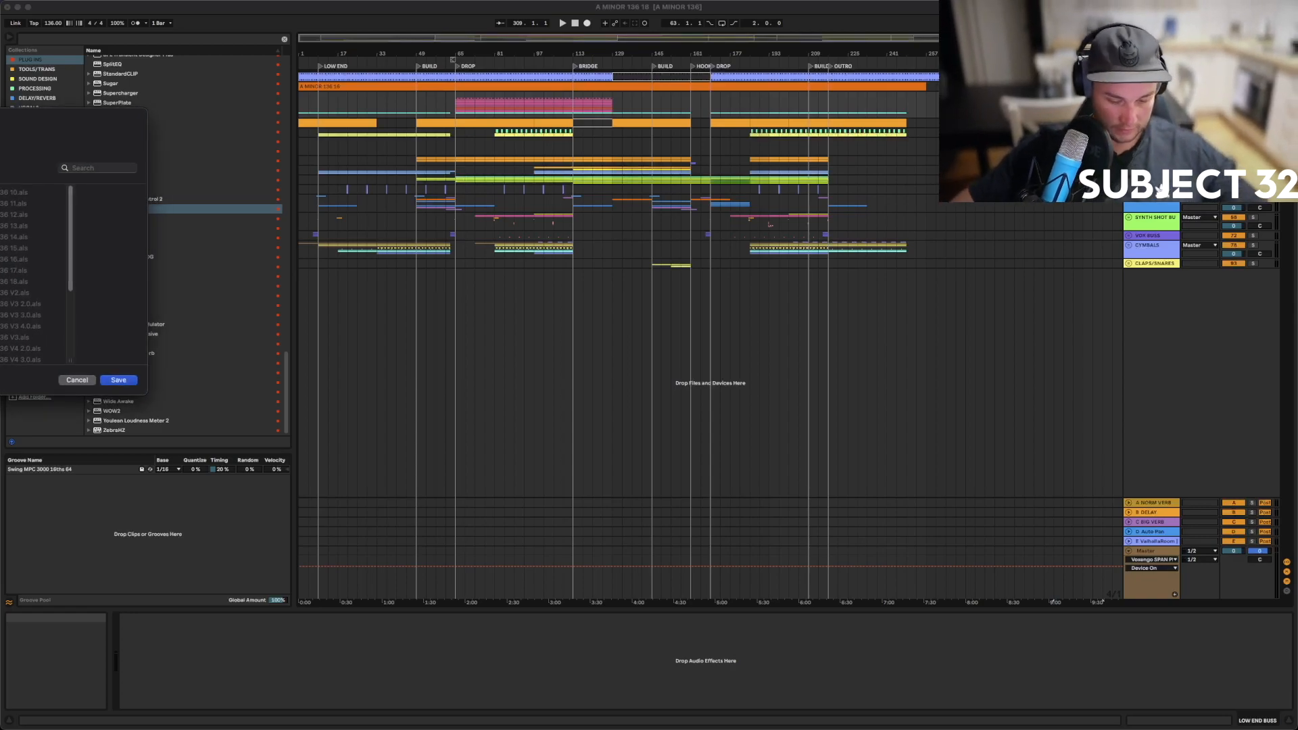
pyautogui.press('Return')
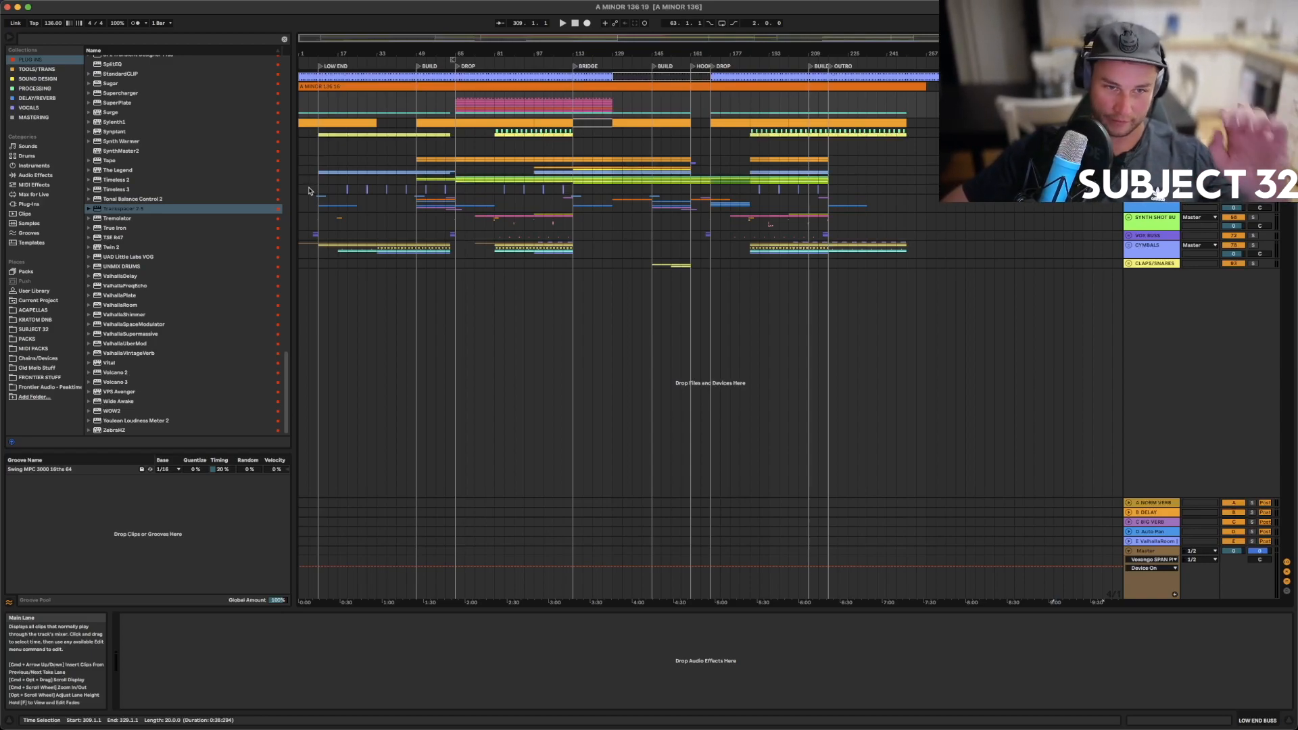
# Go through the tracks and busses one by one from CLAPS/SNARES up to LOW END BUSS to review the grouping
pyautogui.moveTo(310, 48); pyautogui.dragTo(419, 54)
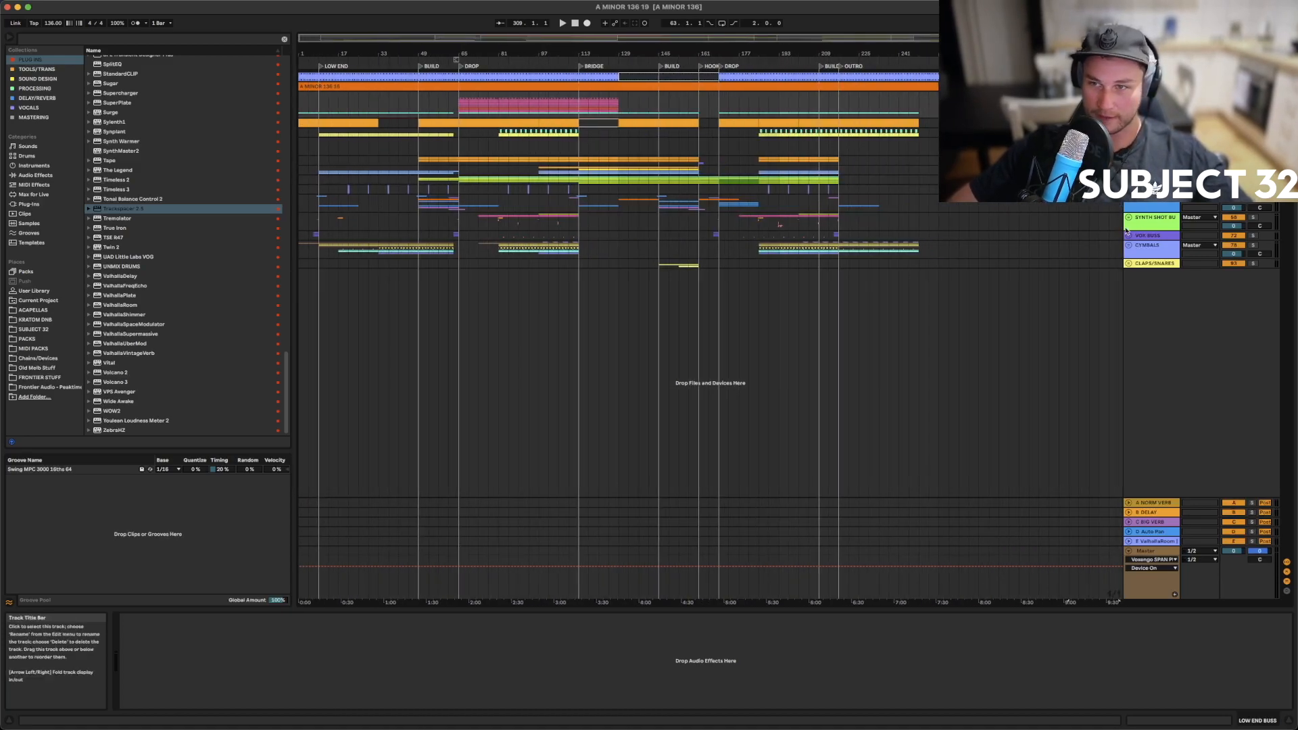
pyautogui.click(1153, 264)
pyautogui.click(1150, 246)
pyautogui.click(1149, 236)
pyautogui.click(1150, 219)
pyautogui.click(1151, 204)
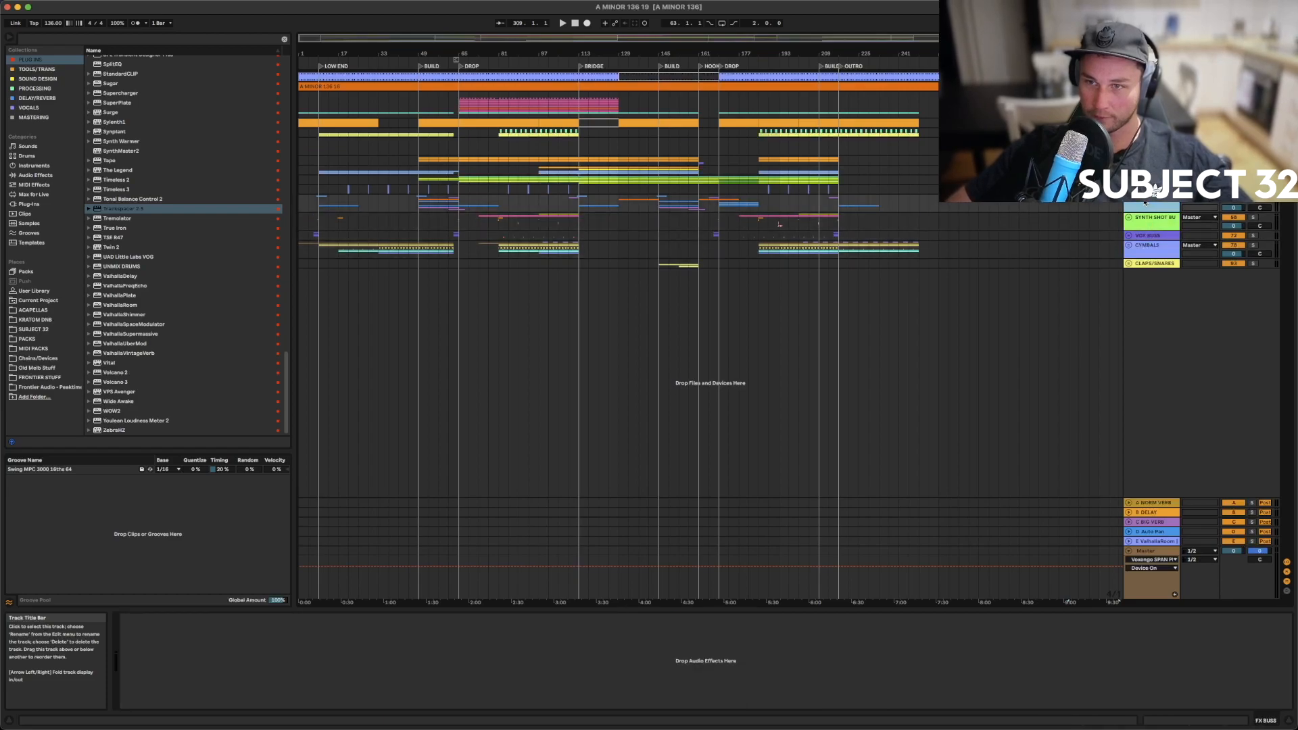
pyautogui.click(1151, 190)
pyautogui.click(1152, 181)
pyautogui.click(1151, 171)
pyautogui.click(1151, 161)
pyautogui.click(1152, 143)
pyautogui.click(1152, 133)
pyautogui.click(1152, 123)
pyautogui.click(1152, 97)
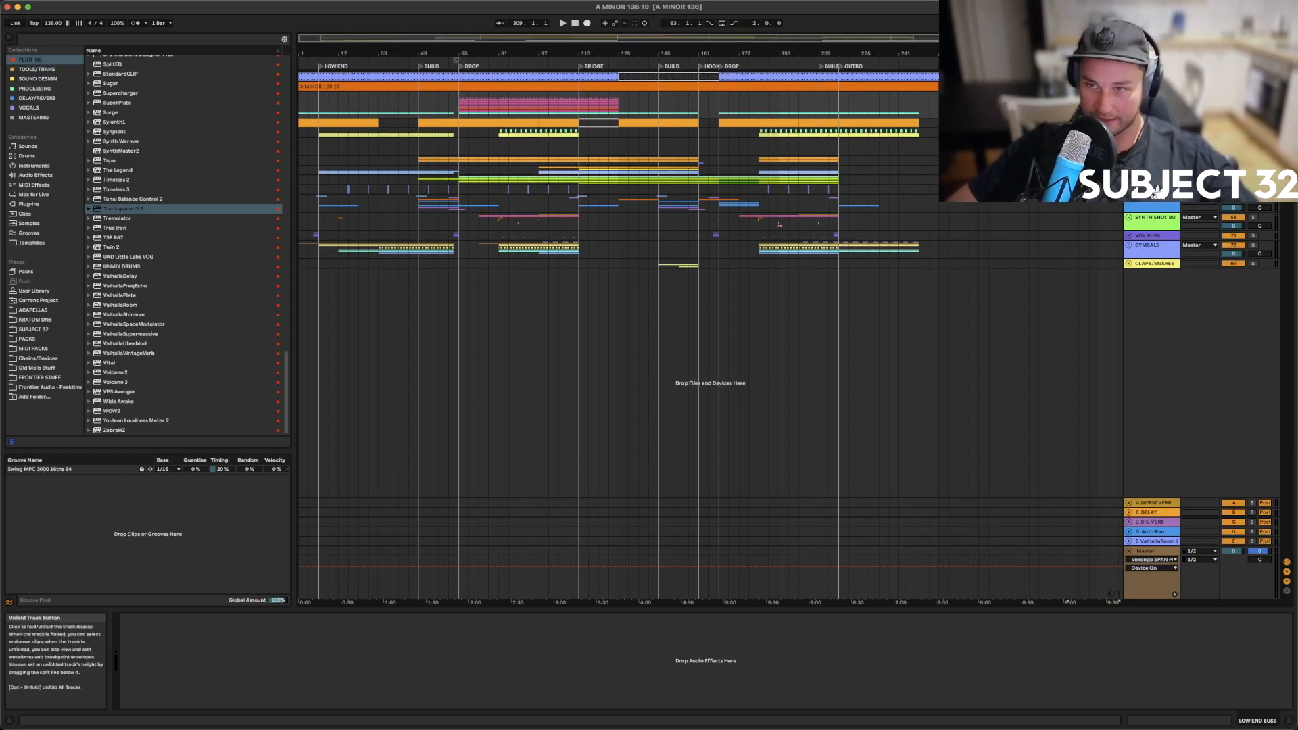
# Group the AG_glitch audio track, rename the group GLITCH BUSS and fold it
pyautogui.click(1157, 190)
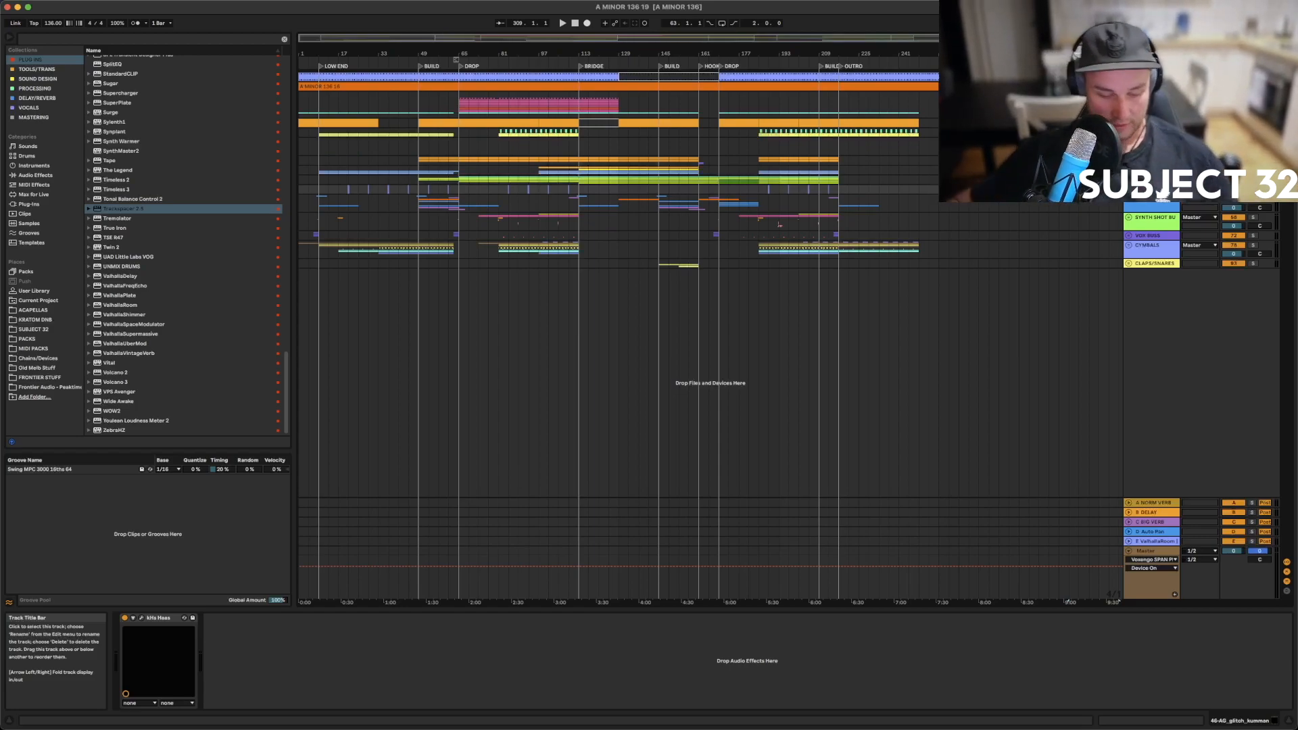
pyautogui.rightClick(1145, 194)
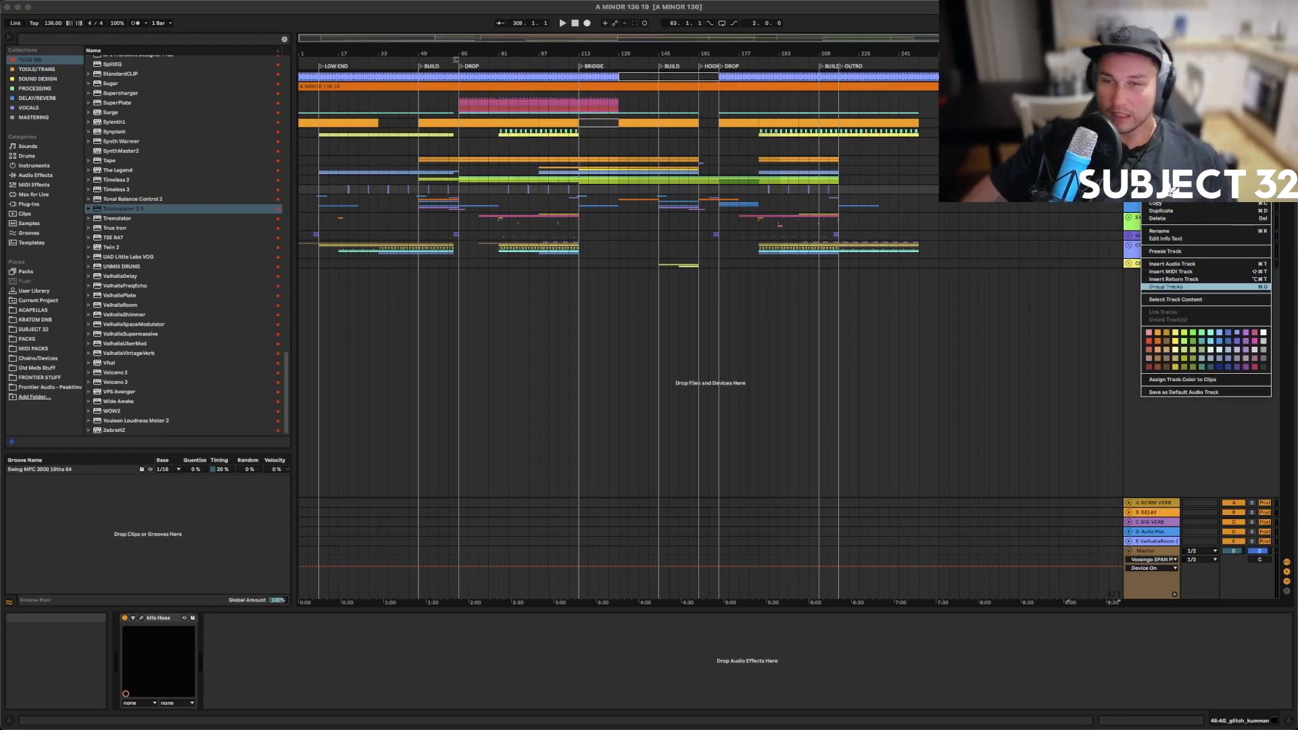
pyautogui.press('super+g')
pyautogui.rightClick(1145, 191)
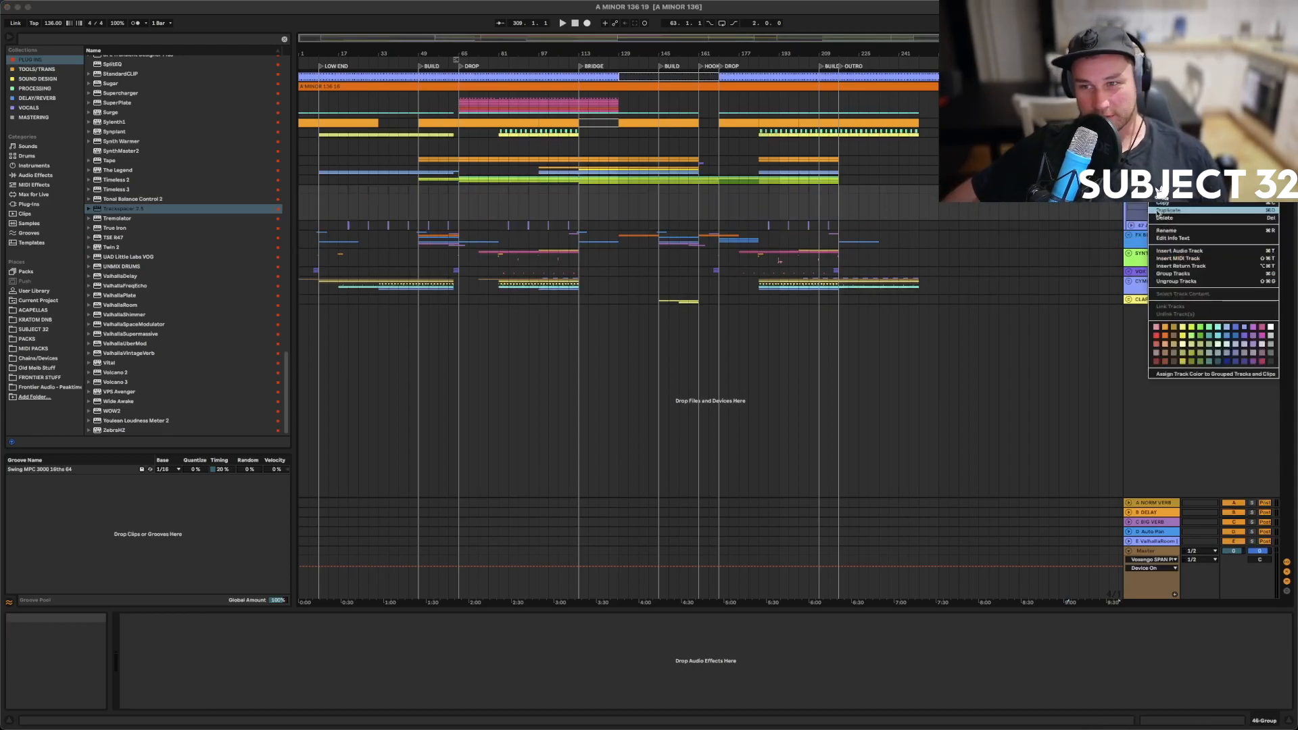
pyautogui.click(1149, 228)
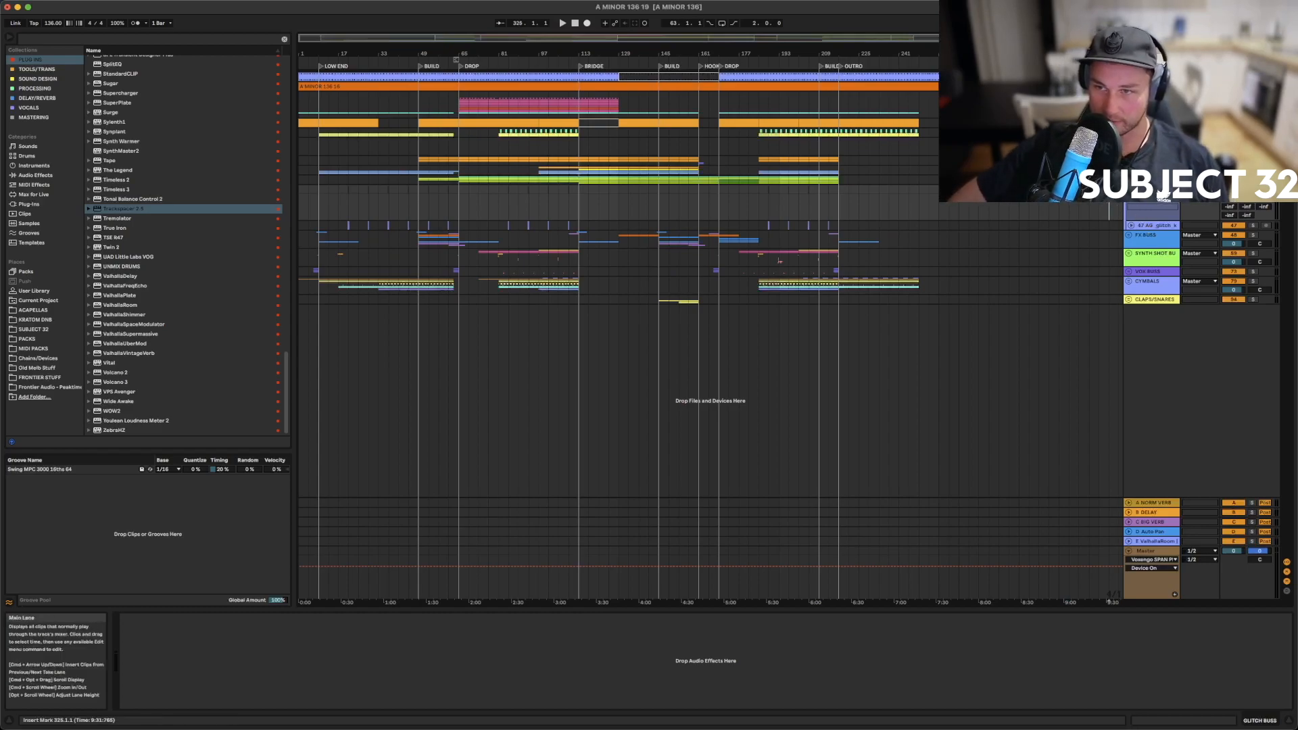
pyautogui.click(1127, 189)
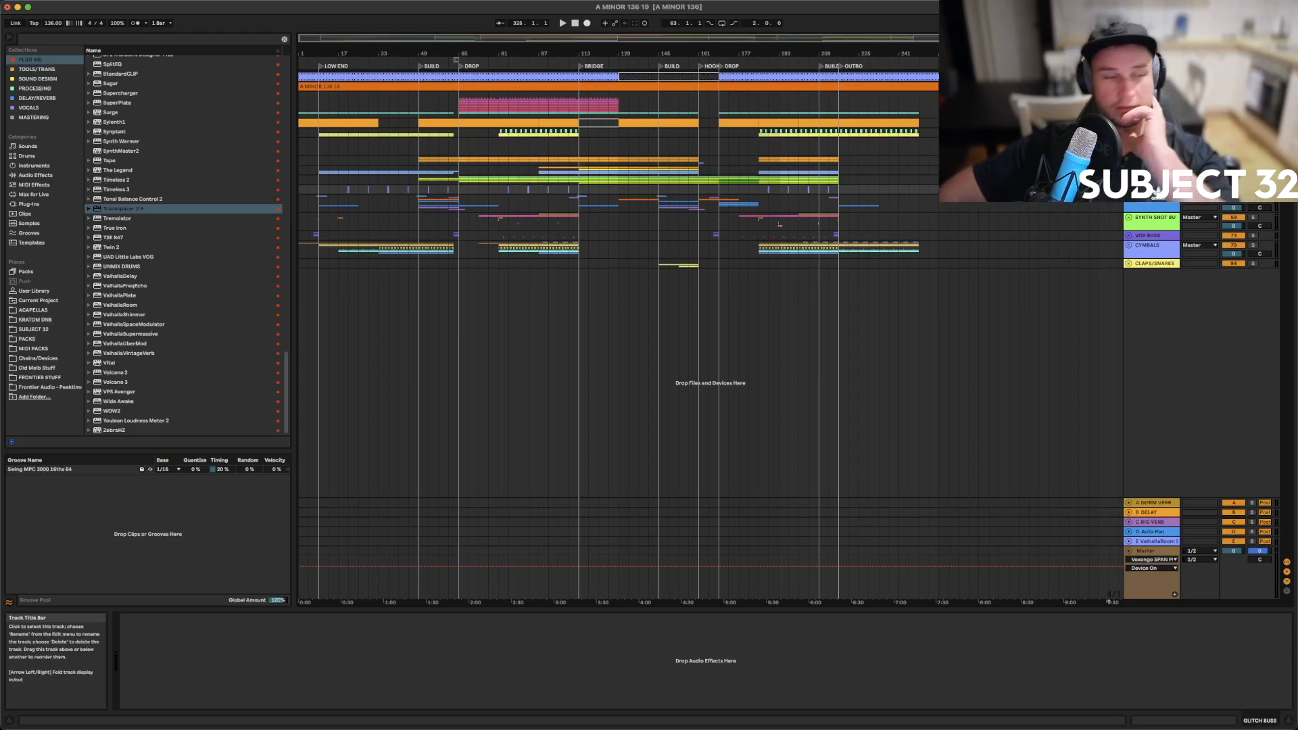
# Rename the 2nd drop LEADS group as DROP LEAD BUSS
pyautogui.rightClick(1146, 199)
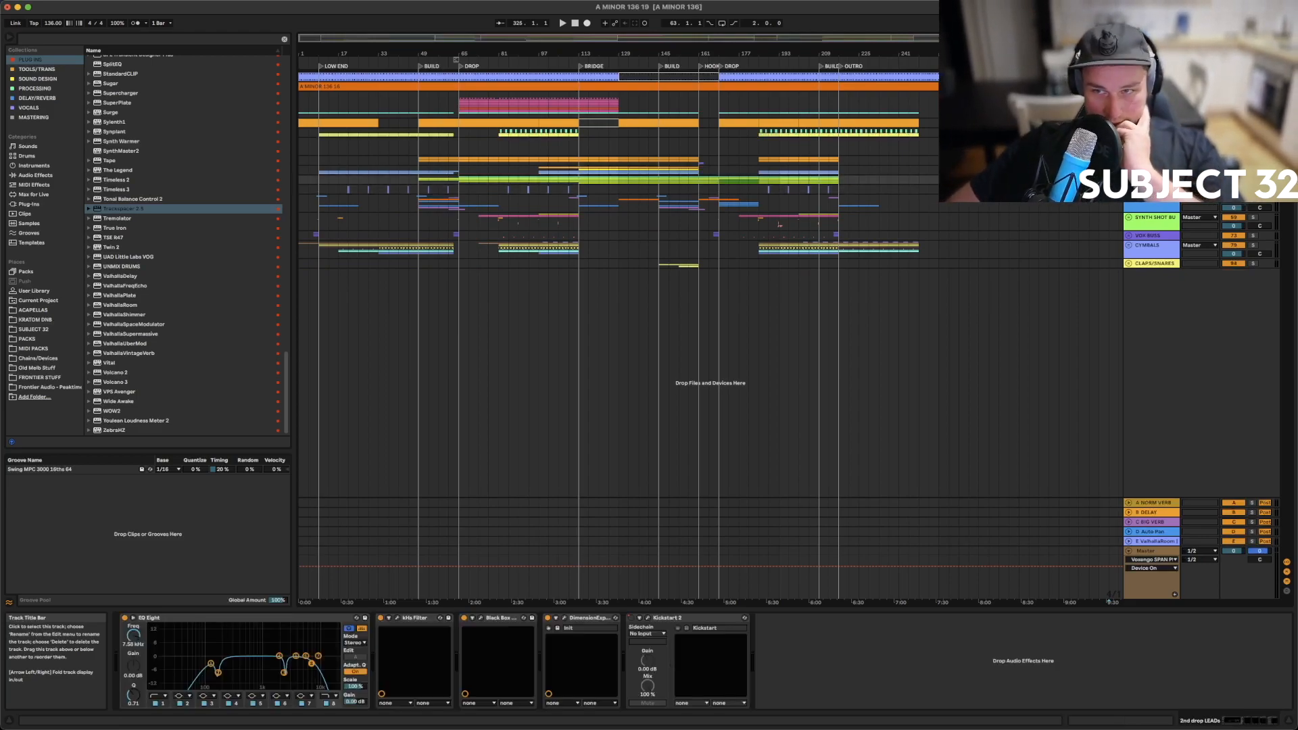
pyautogui.click(1182, 236)
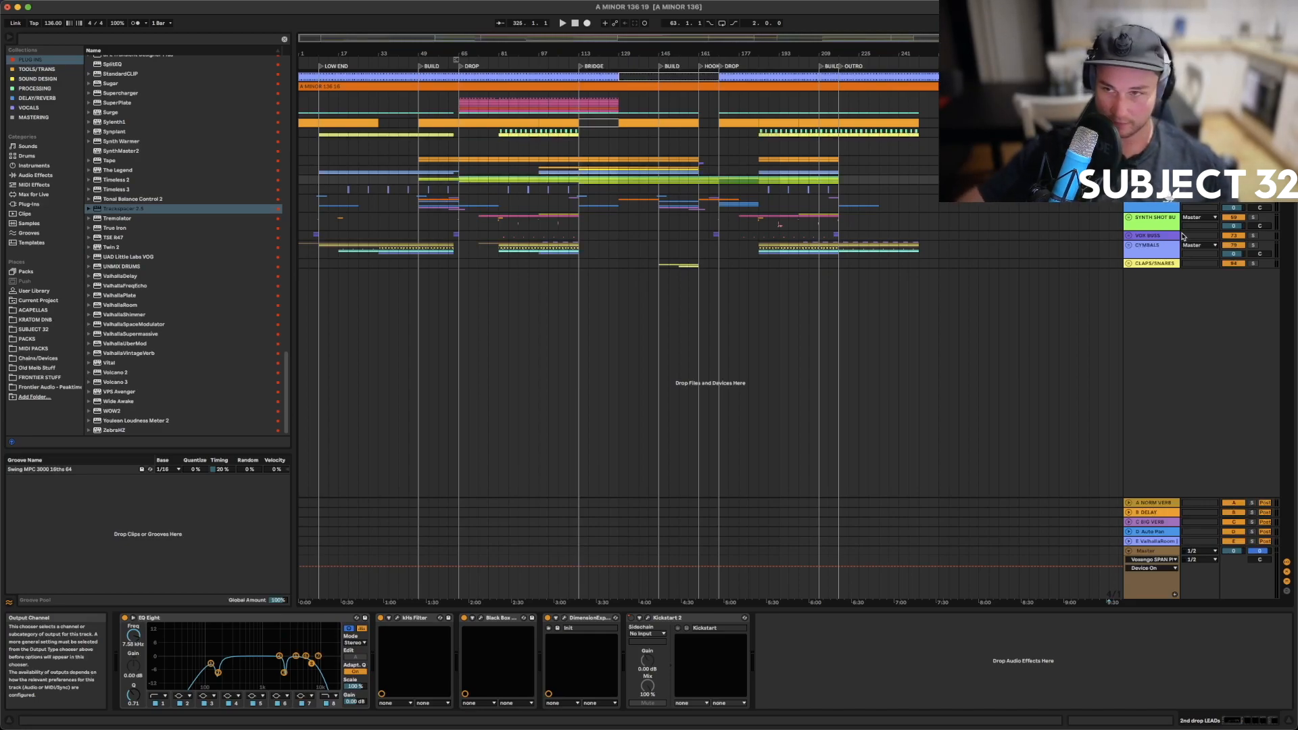
# Go through the busses above DROP LEAD BUSS one by one up to LOW END BUSS to check their names
pyautogui.click(1158, 196)
pyautogui.press('Up')
pyautogui.press('Up')
pyautogui.press('Up')
pyautogui.press('Up')
pyautogui.press('Up')
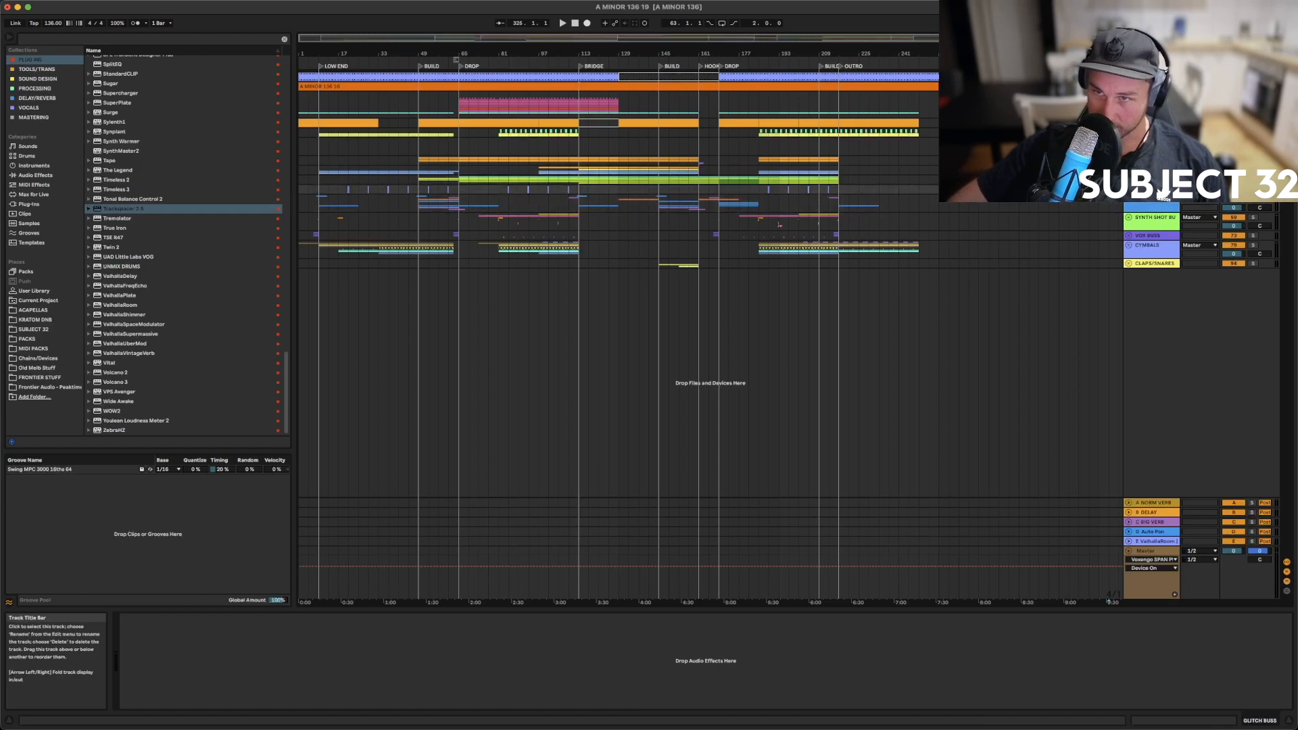
pyautogui.press('Up')
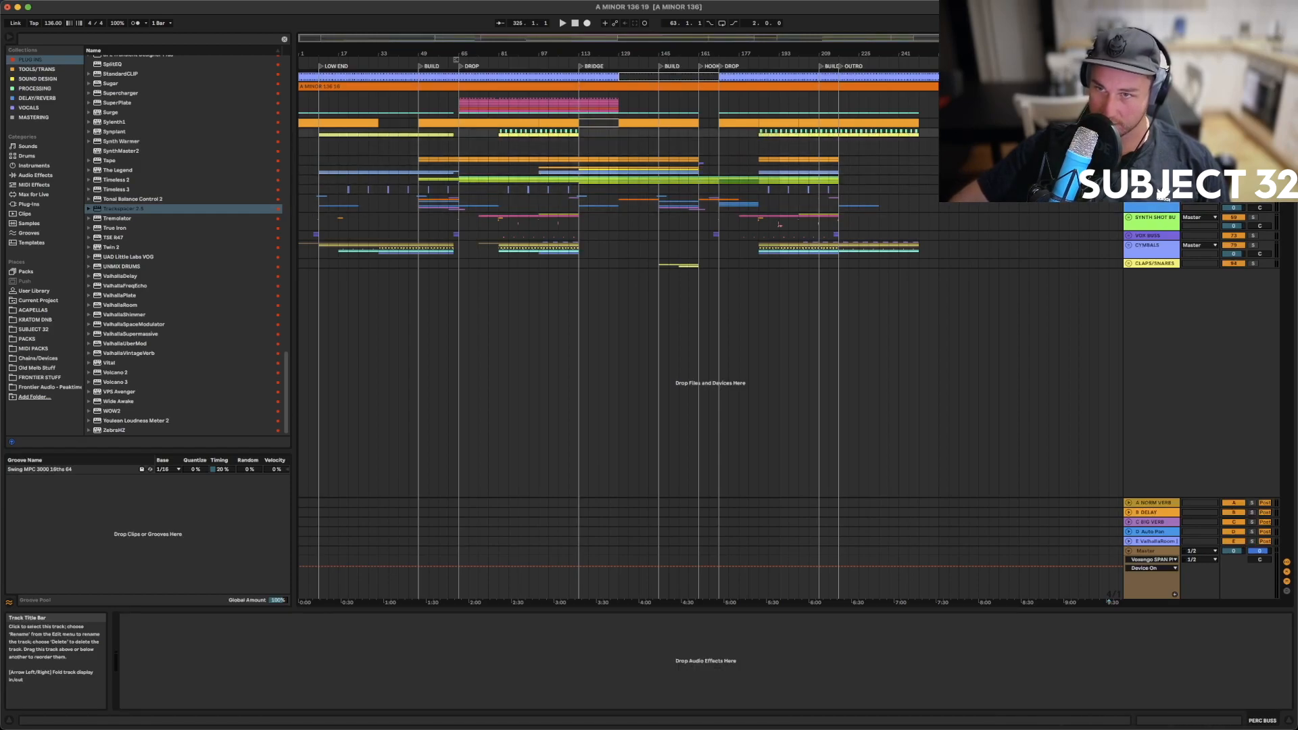
pyautogui.press('Up')
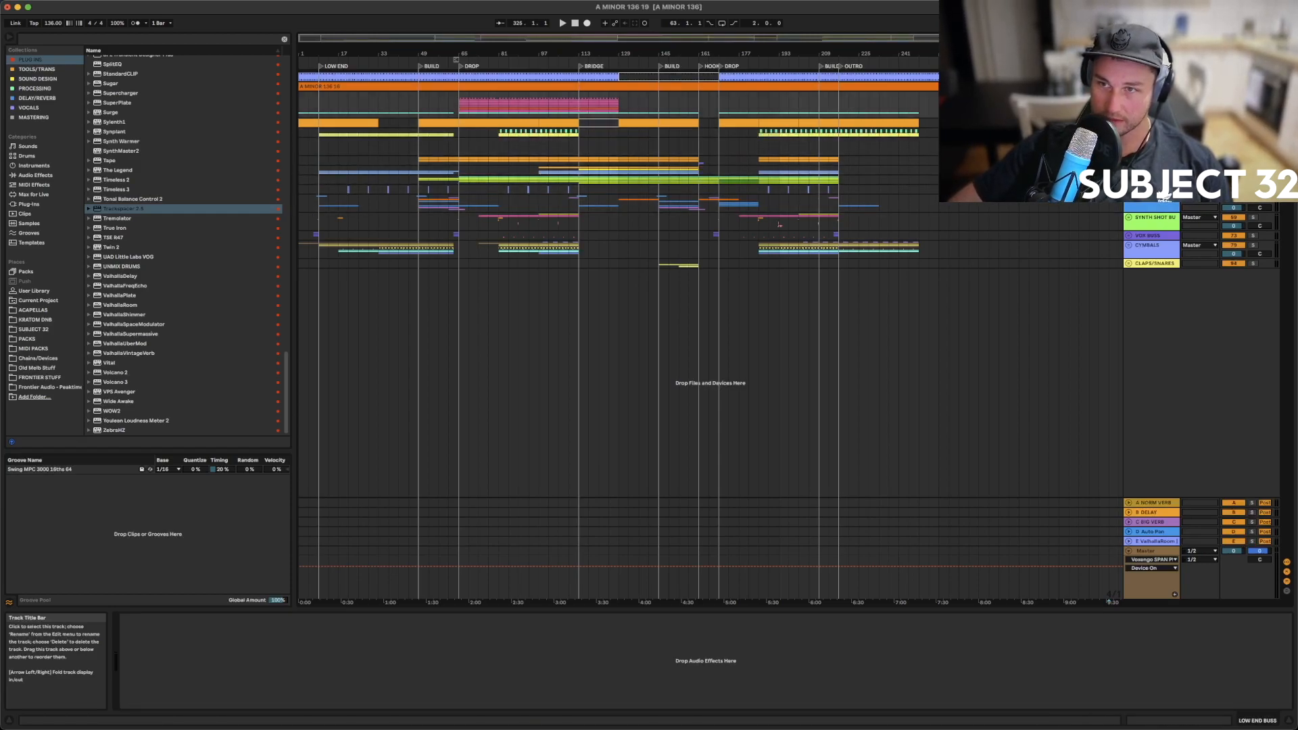
pyautogui.rightClick(1163, 196)
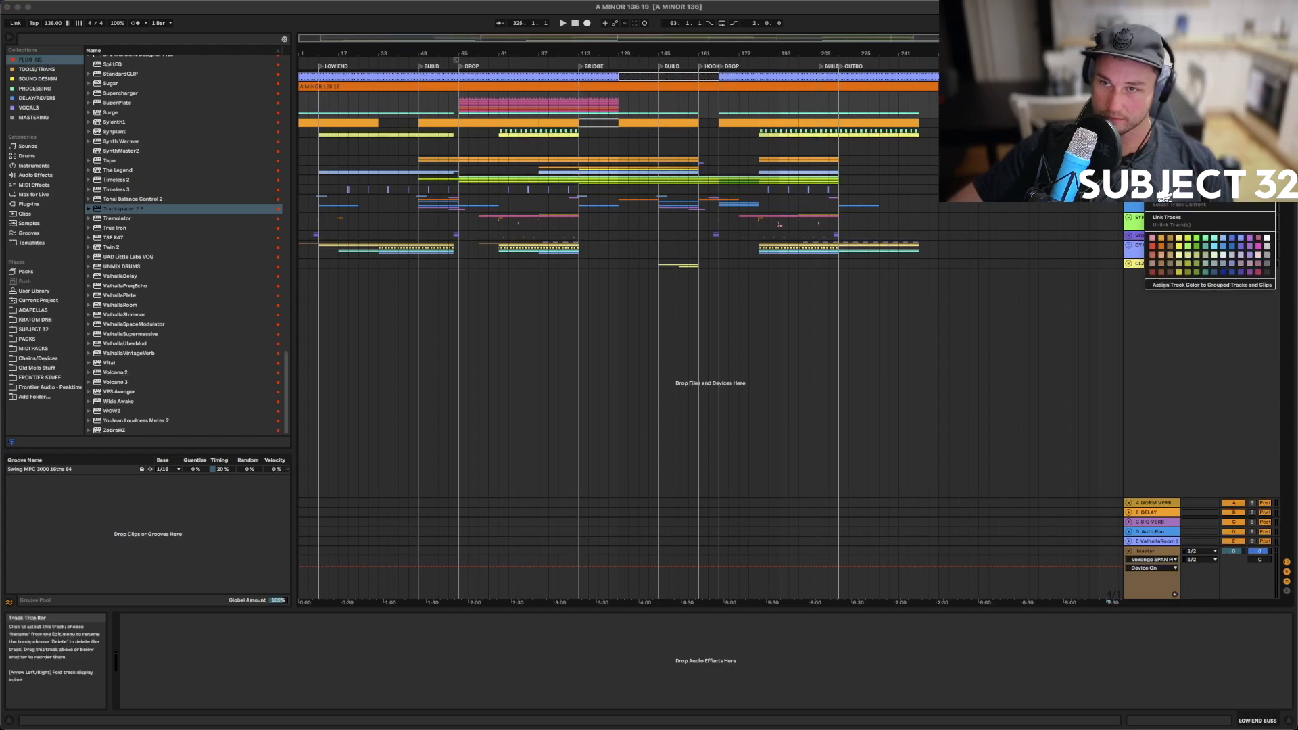
pyautogui.press('Escape')
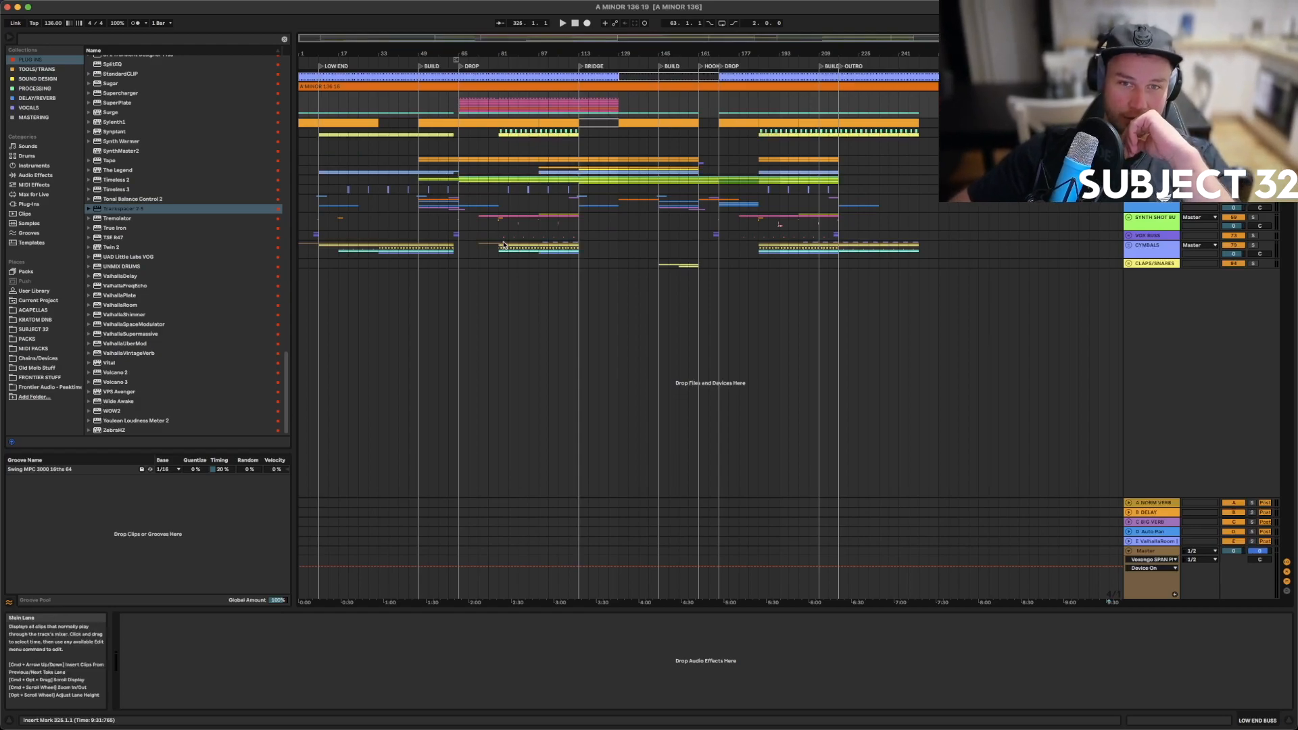
# Play the arrangement from bar 45 and adjust the volume of the nested percussion group above LOW PERC
pyautogui.click(408, 264)
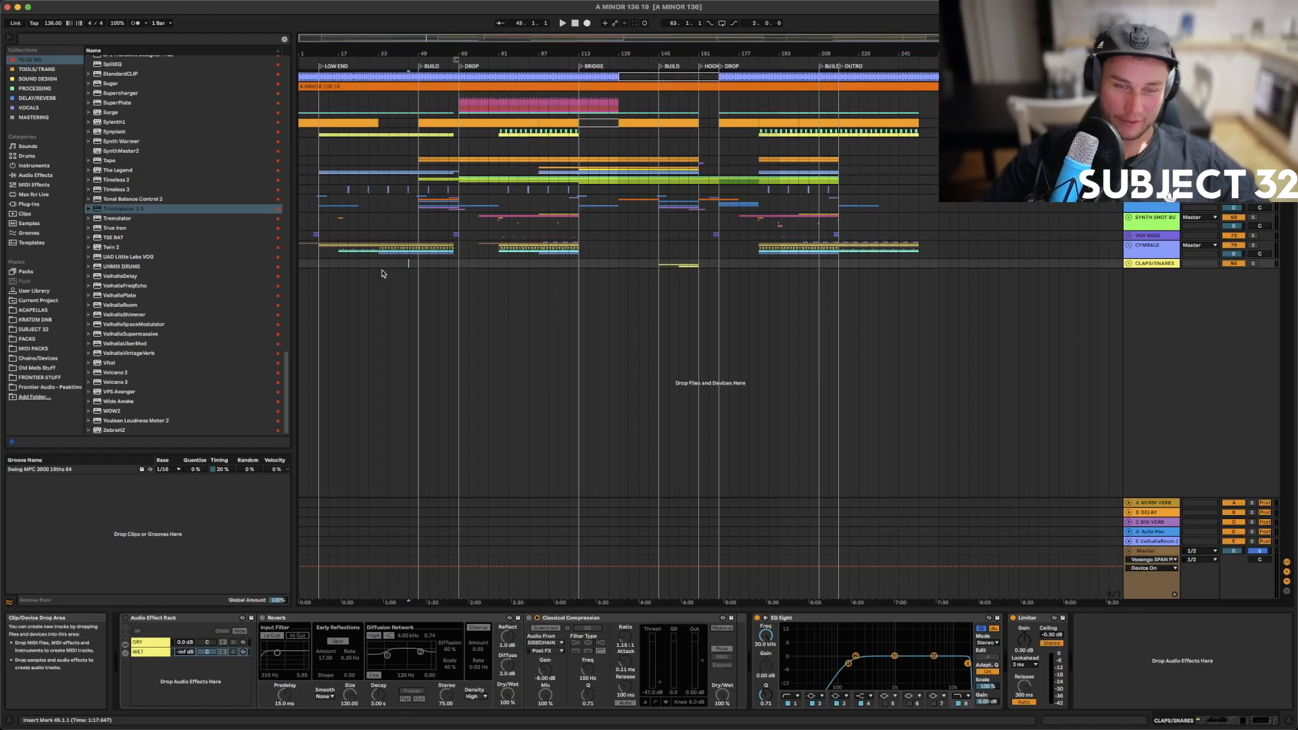
pyautogui.press('space')
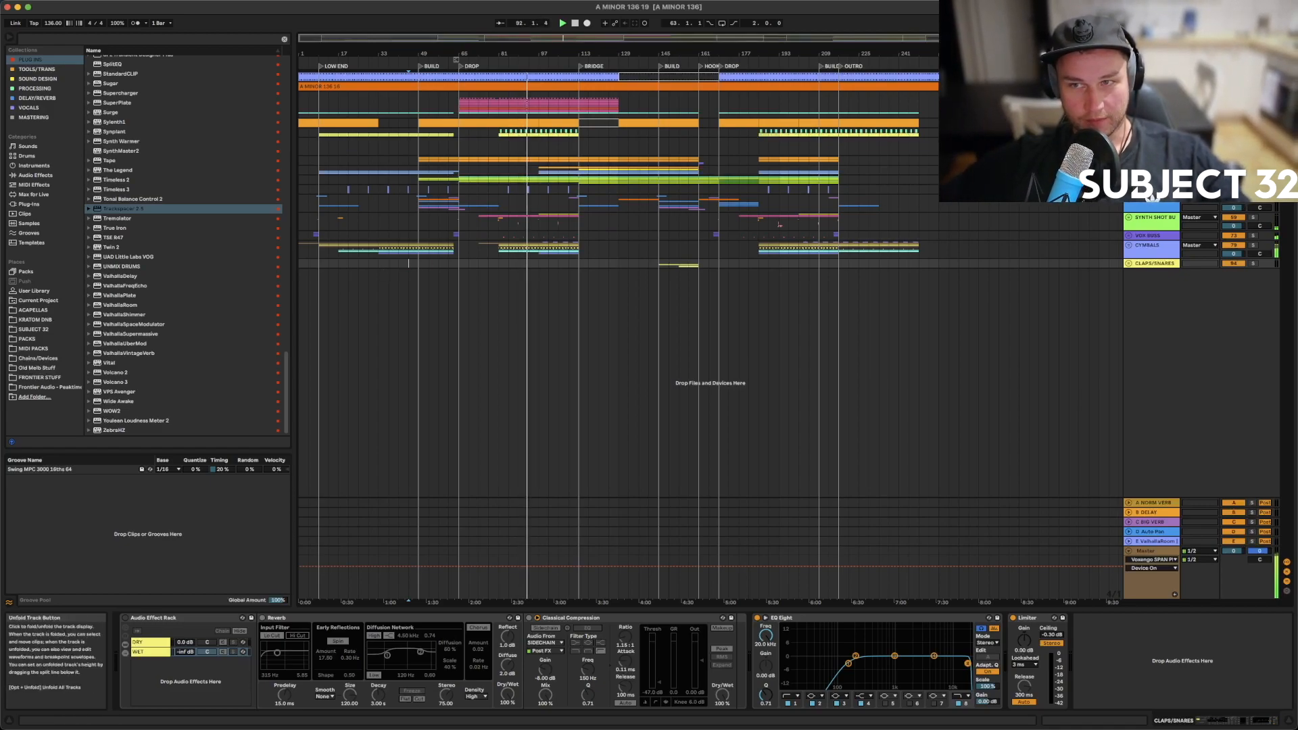
pyautogui.click(1151, 196)
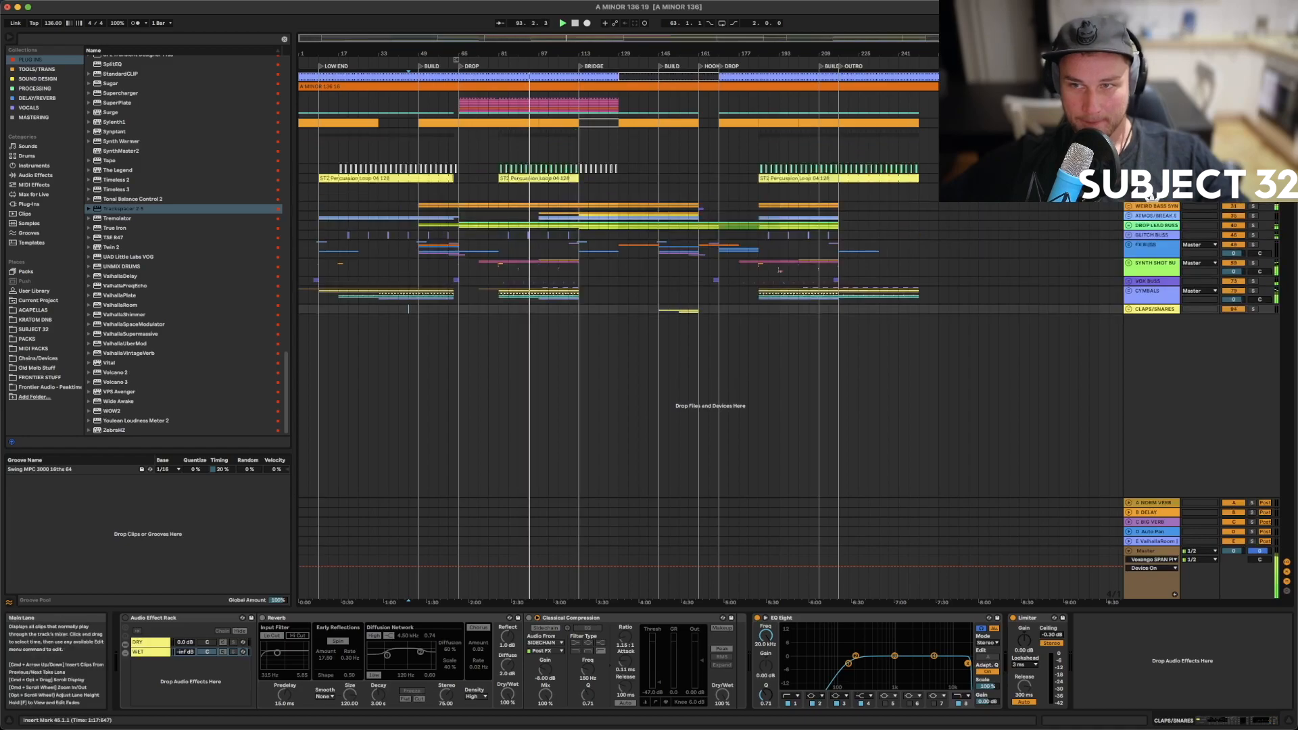
pyautogui.click(1128, 168)
pyautogui.moveTo(1233, 177); pyautogui.dragTo(1233, 169)
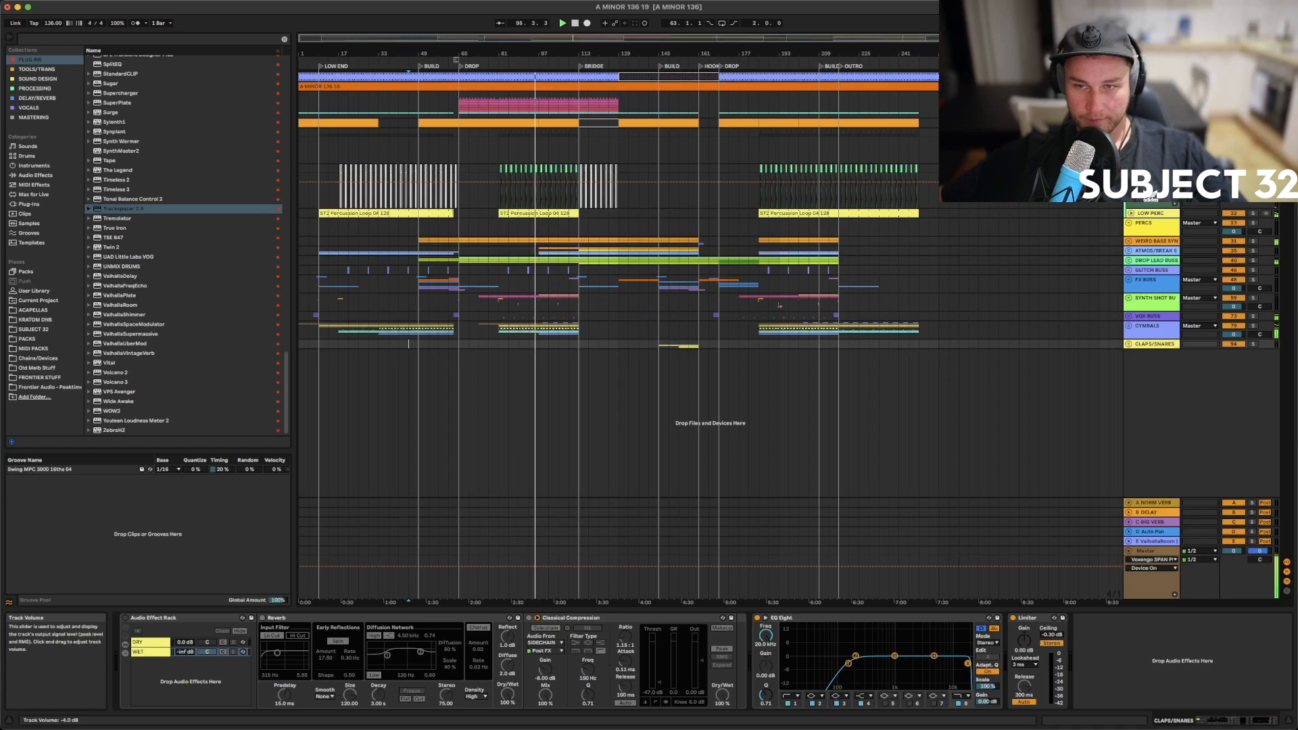
# Set the volume of the Phase Plant group inside SYNTH SHOT BUSS to -4.0 dB and fold the opened busses
pyautogui.click(1128, 298)
pyautogui.click(1132, 353)
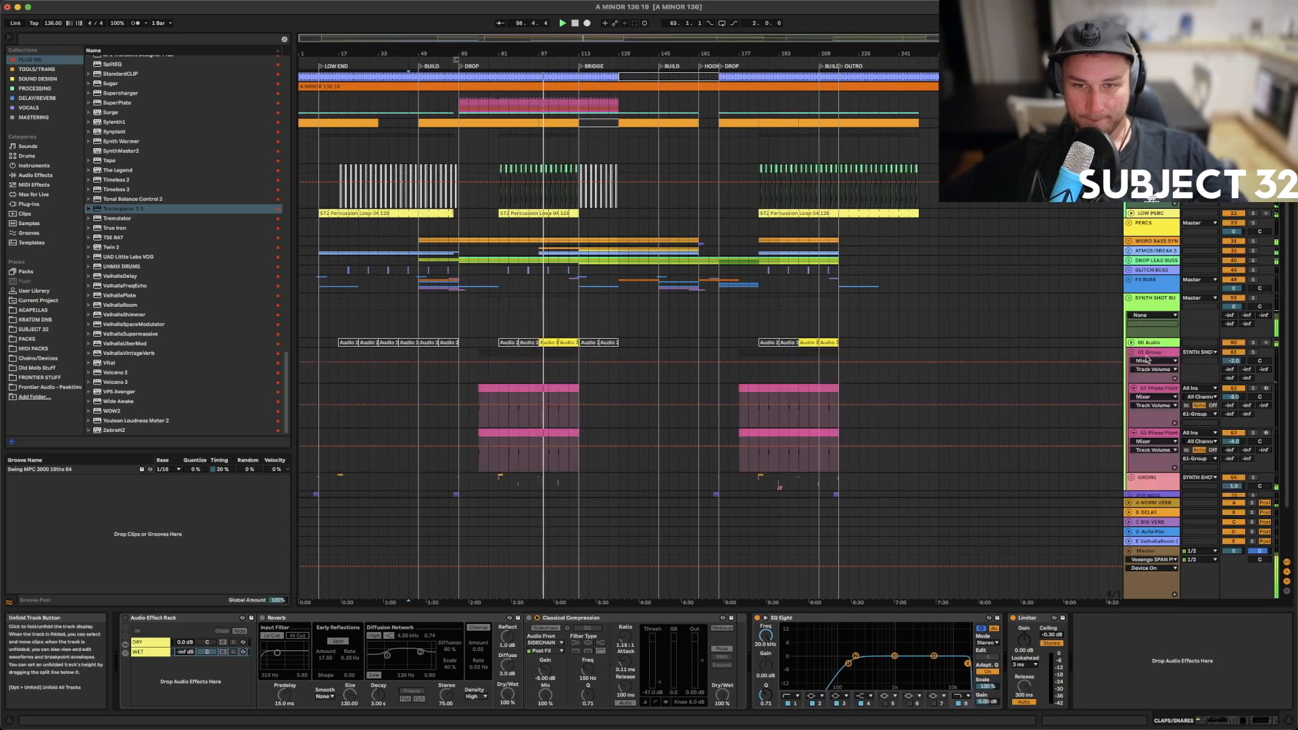
pyautogui.moveTo(1231, 362); pyautogui.dragTo(1231, 363)
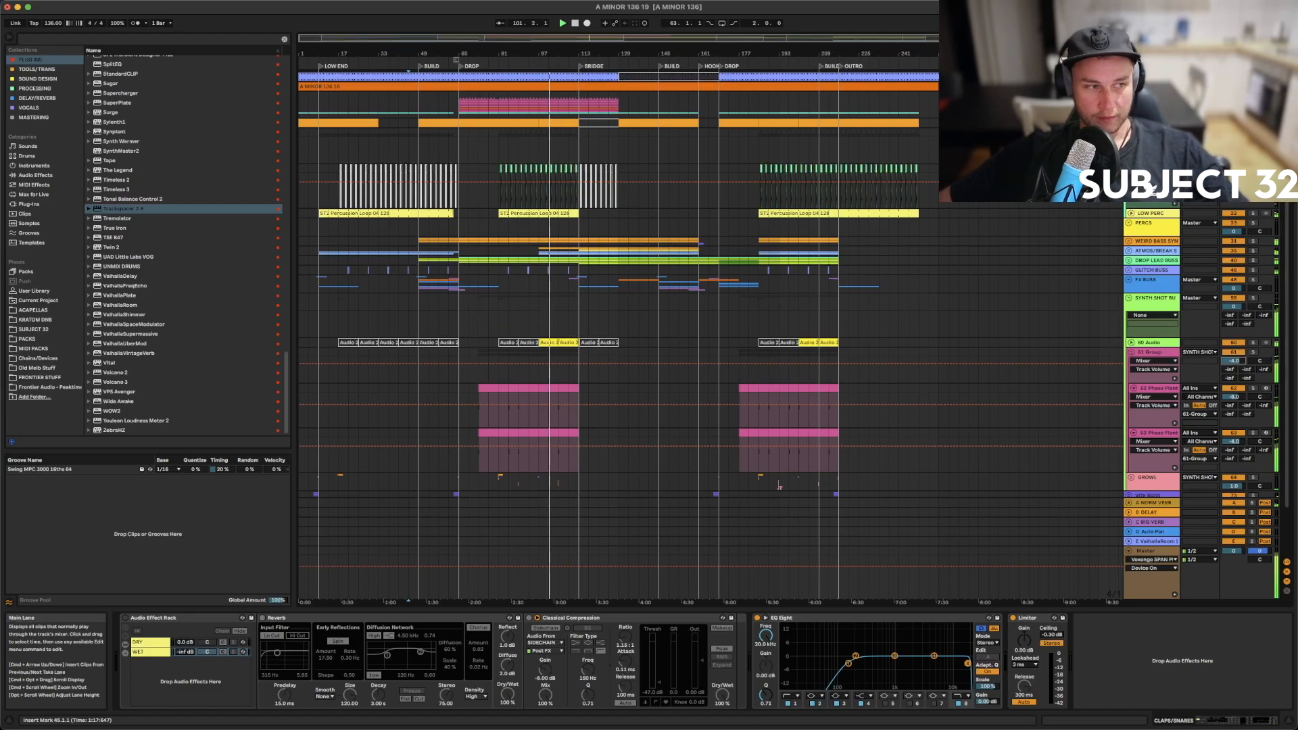
pyautogui.click(1128, 298)
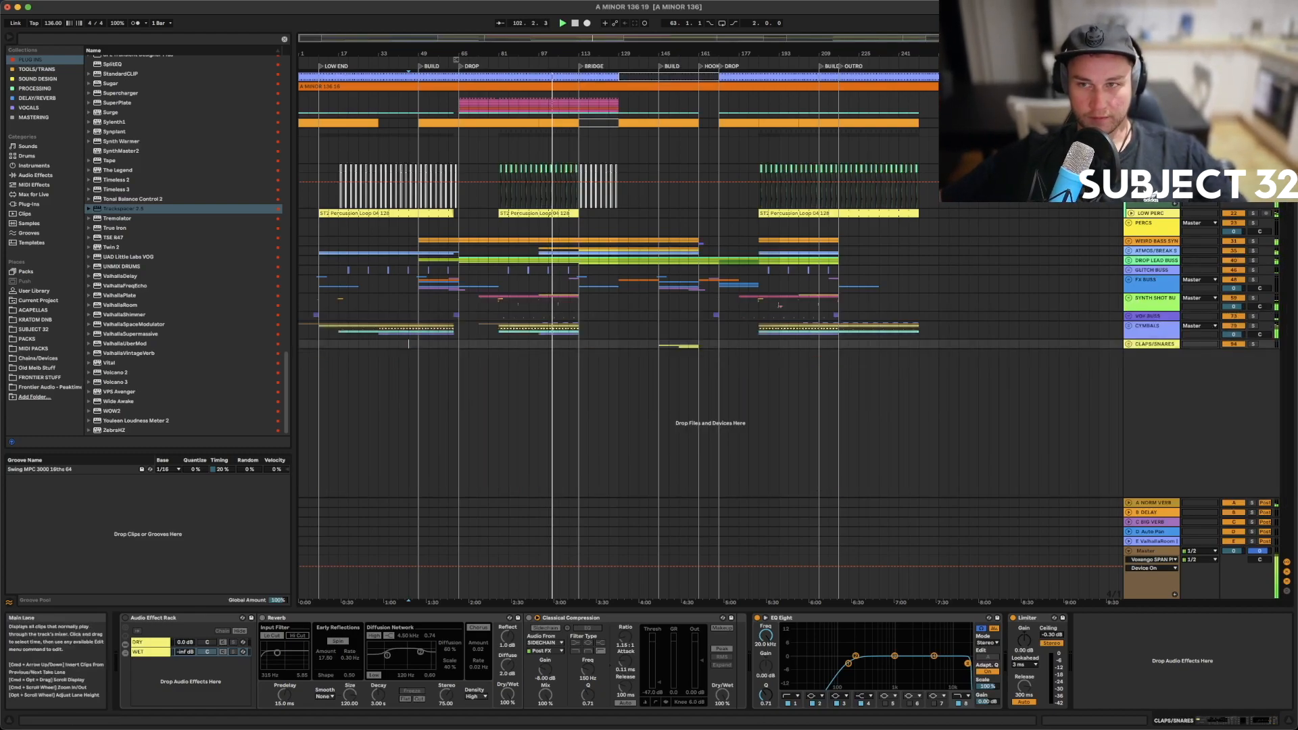
pyautogui.scroll(-5, 1151, 197)
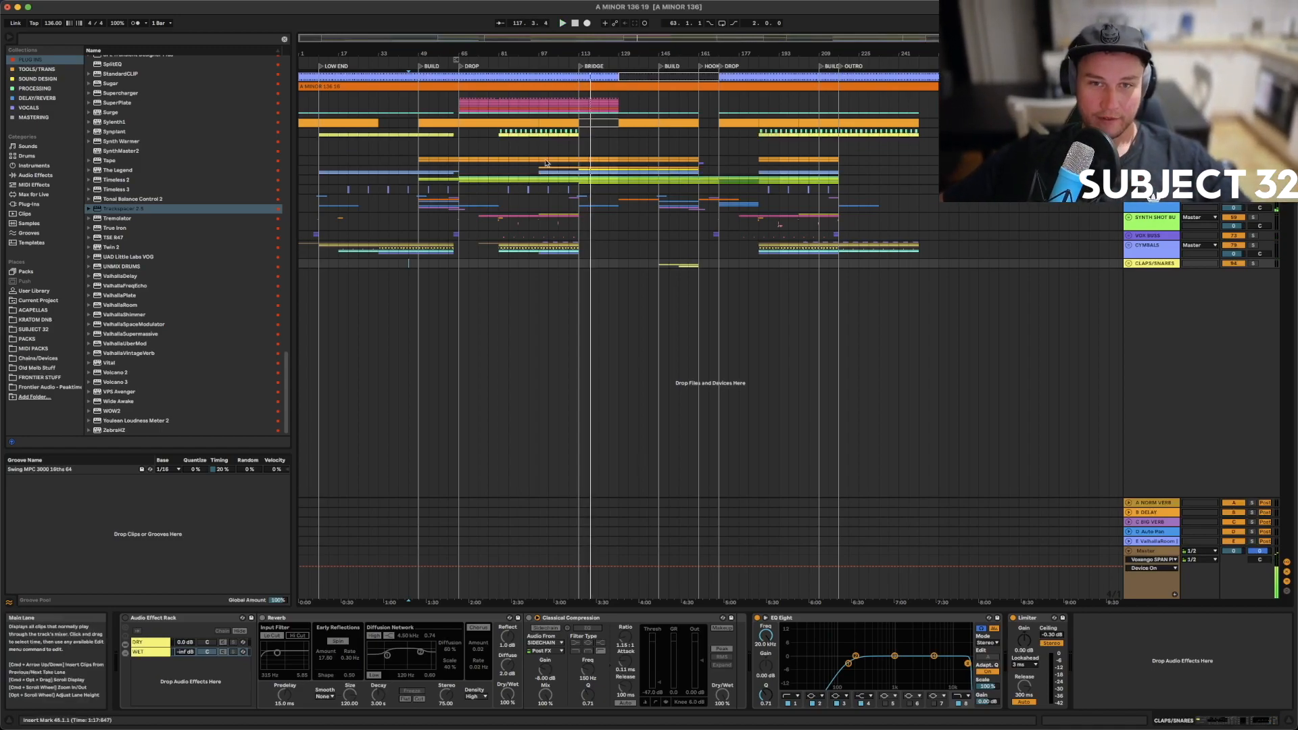
# Play the second build from several starting points through the hook into the second drop
pyautogui.click(571, 224)
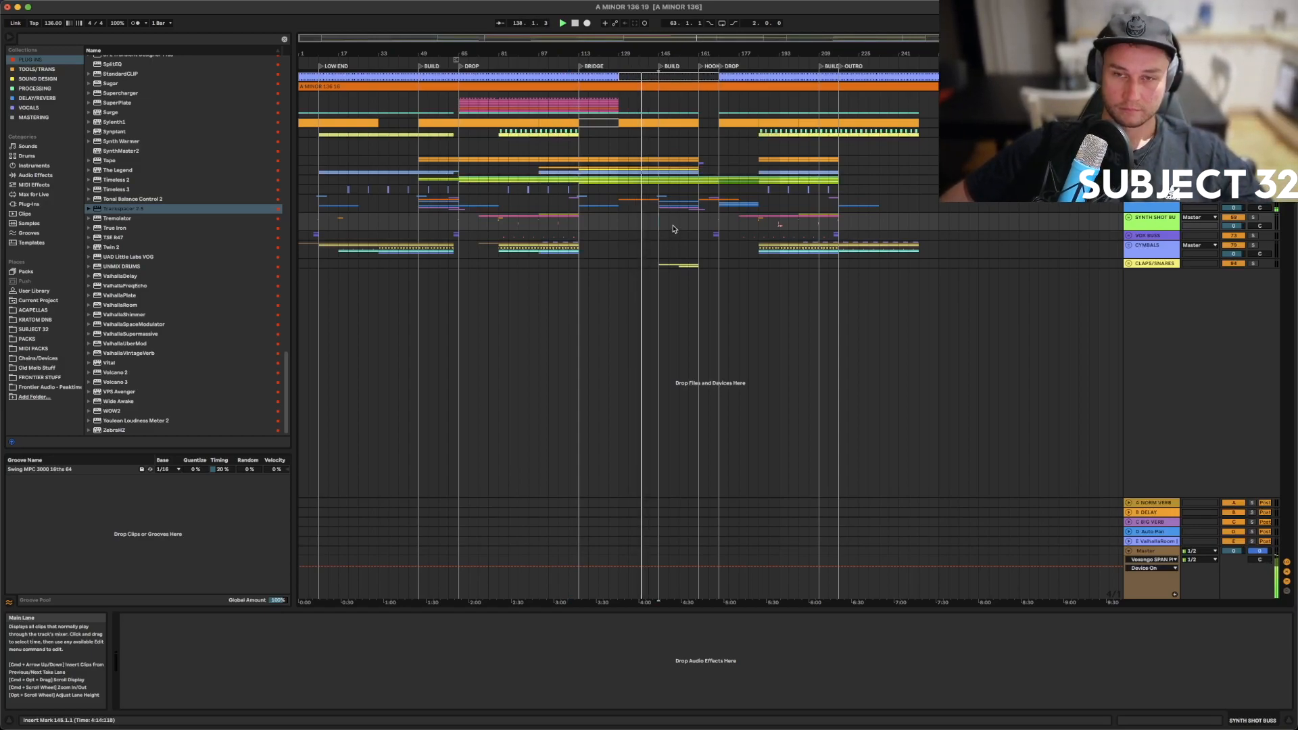
pyautogui.press('space')
pyautogui.press('space')
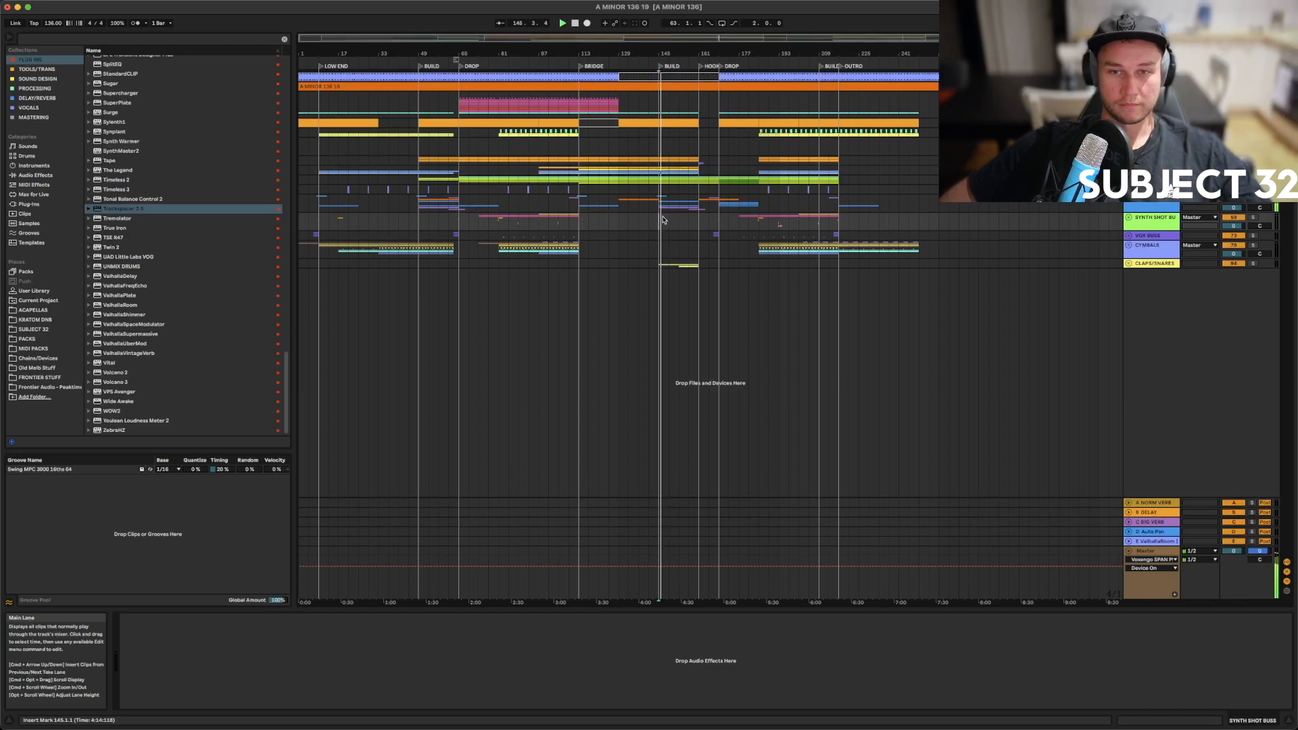
pyautogui.click(688, 224)
pyautogui.press('space')
pyautogui.press('space')
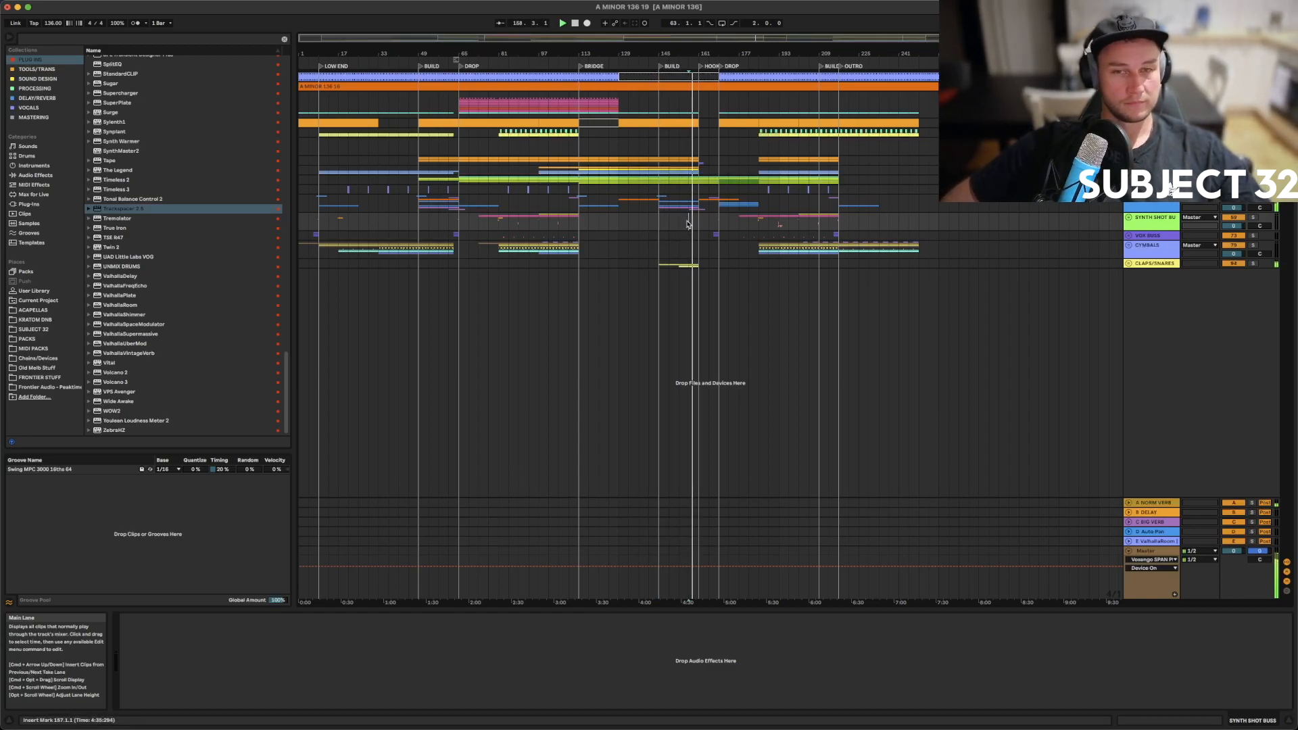
pyautogui.press('space')
pyautogui.press('space')
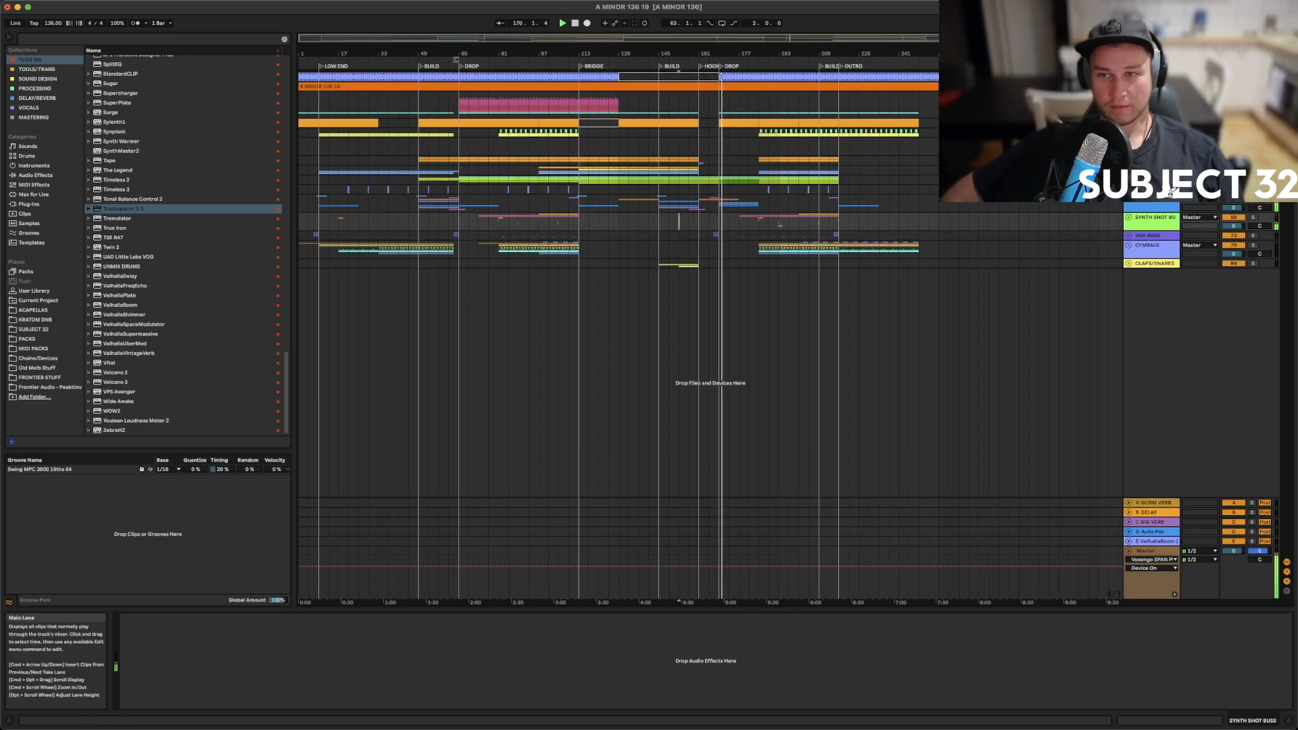
# Unfold DROP LEAD BUSS and show the kHs Filter's cutoff automation around the hook and second drop
pyautogui.click(1128, 180)
pyautogui.click(1150, 170)
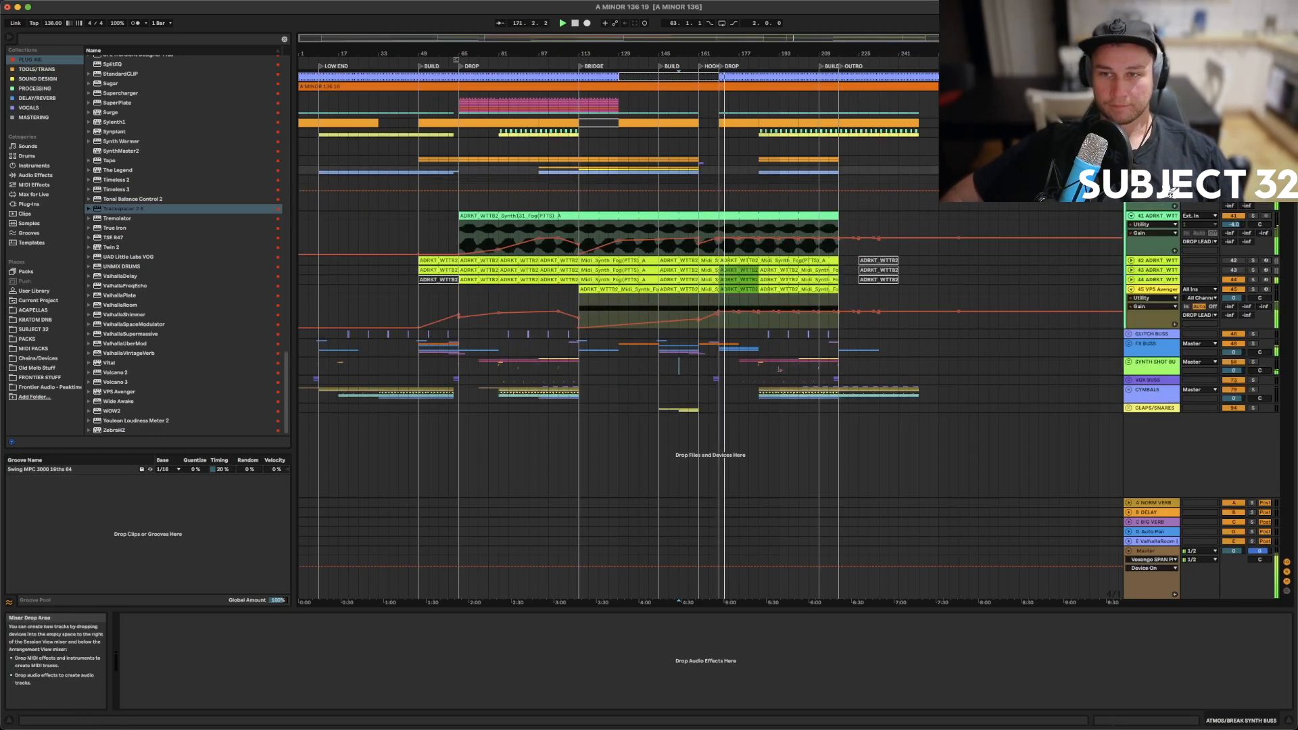
pyautogui.click(1152, 180)
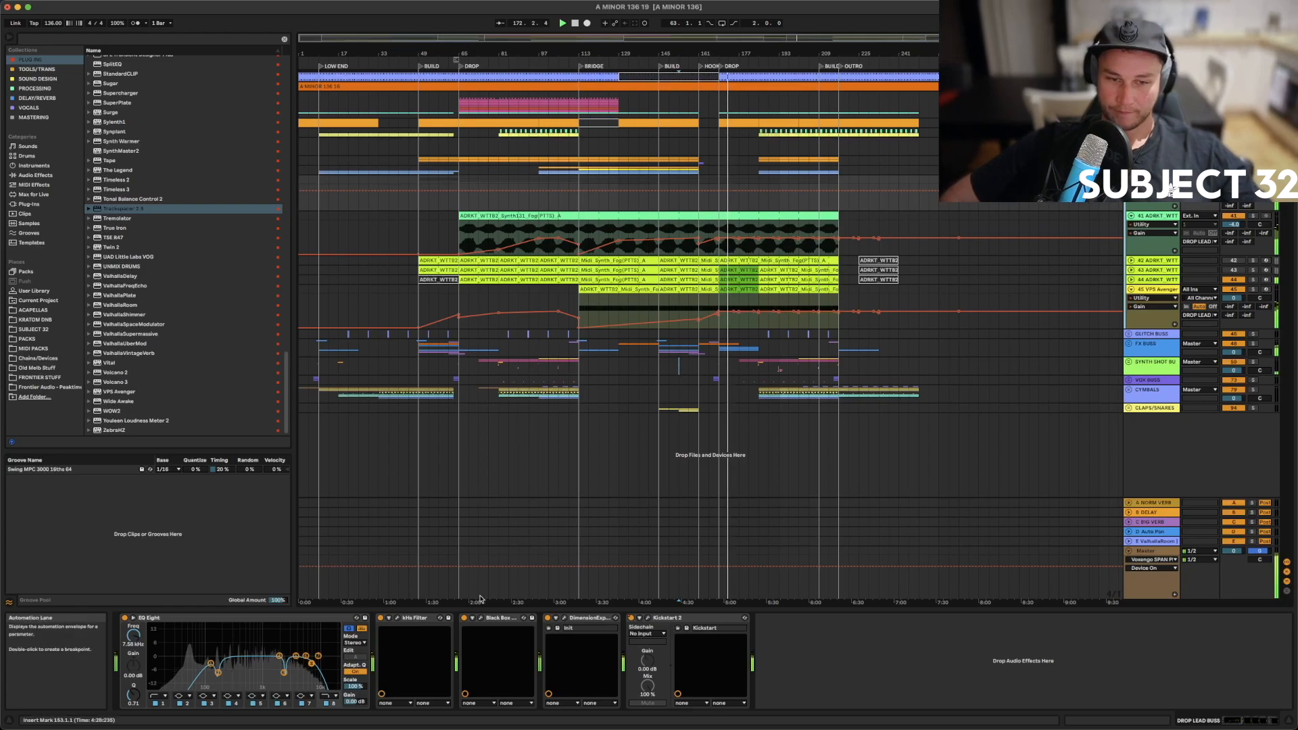
pyautogui.click(388, 617)
pyautogui.click(496, 656)
pyautogui.press('space')
pyautogui.moveTo(716, 54); pyautogui.dragTo(716, 152)
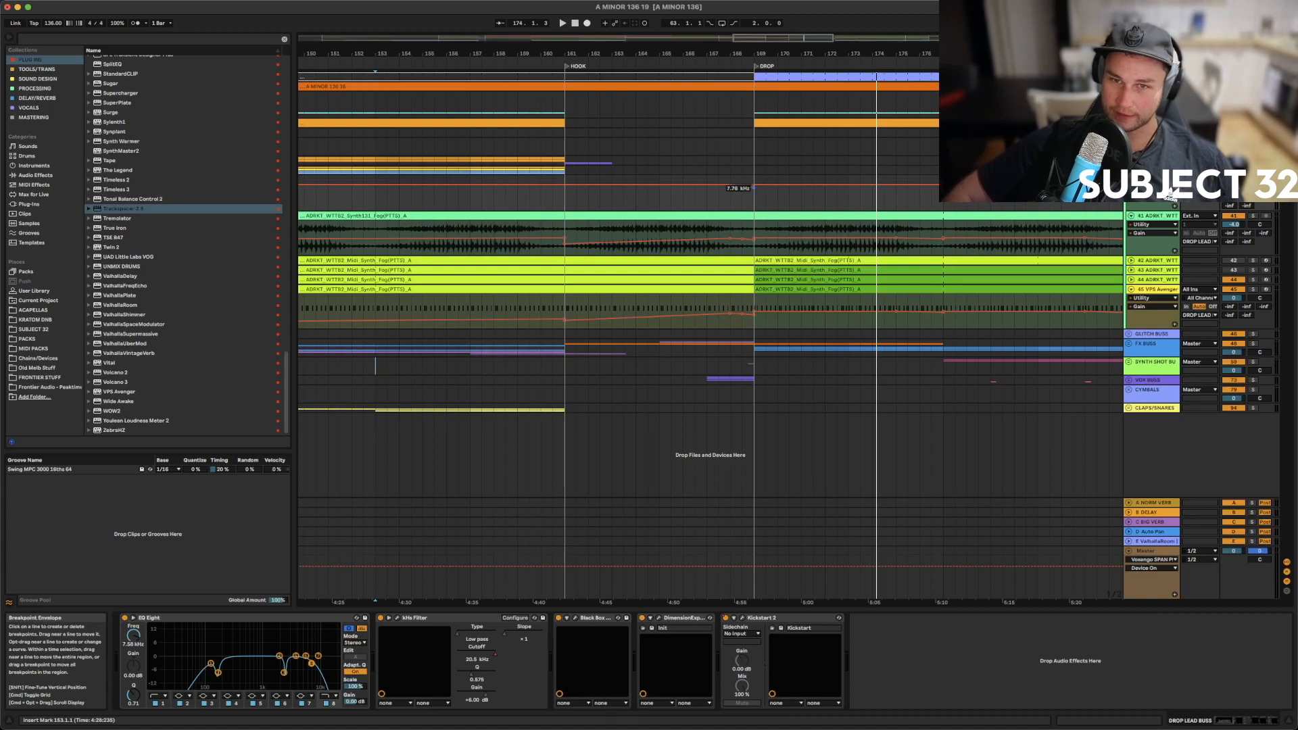
# Shape the DROP LEAD BUSS filter cutoff automation into a falling curve from bar 167 up to the second drop
pyautogui.click(717, 196)
pyautogui.press('space')
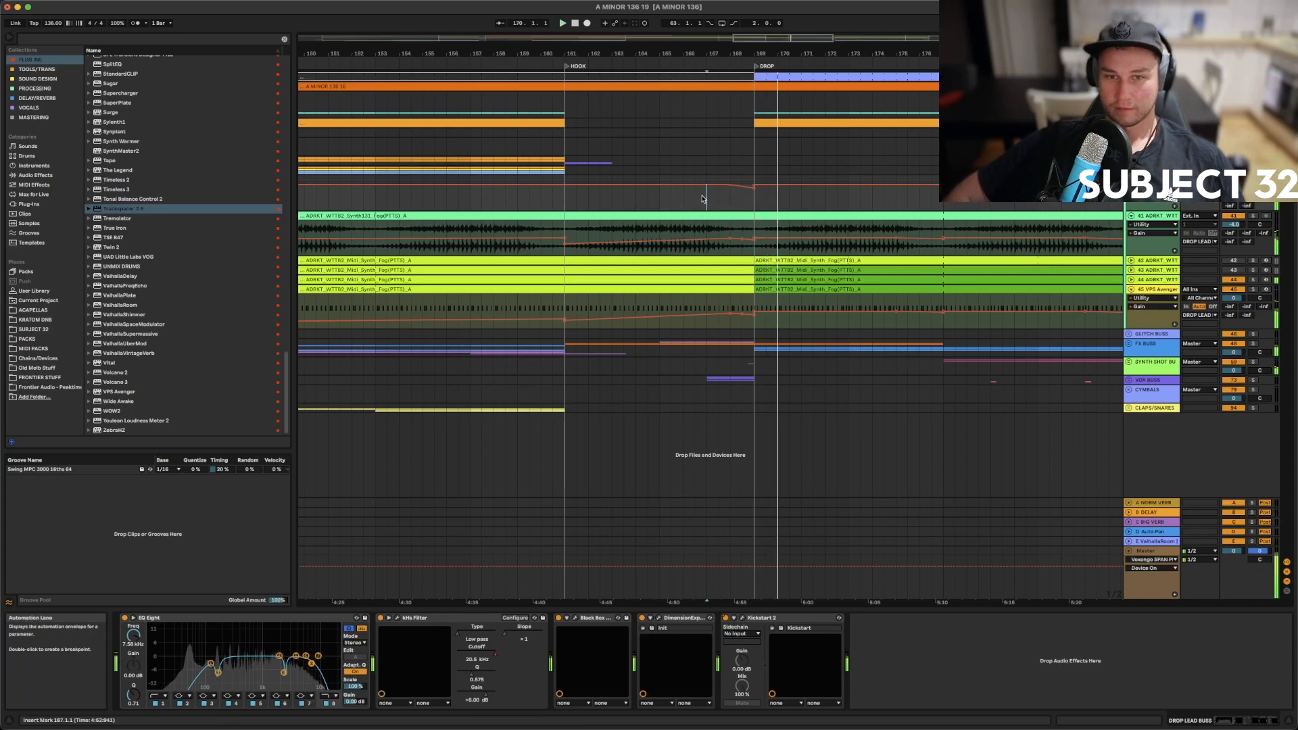
pyautogui.click(717, 191)
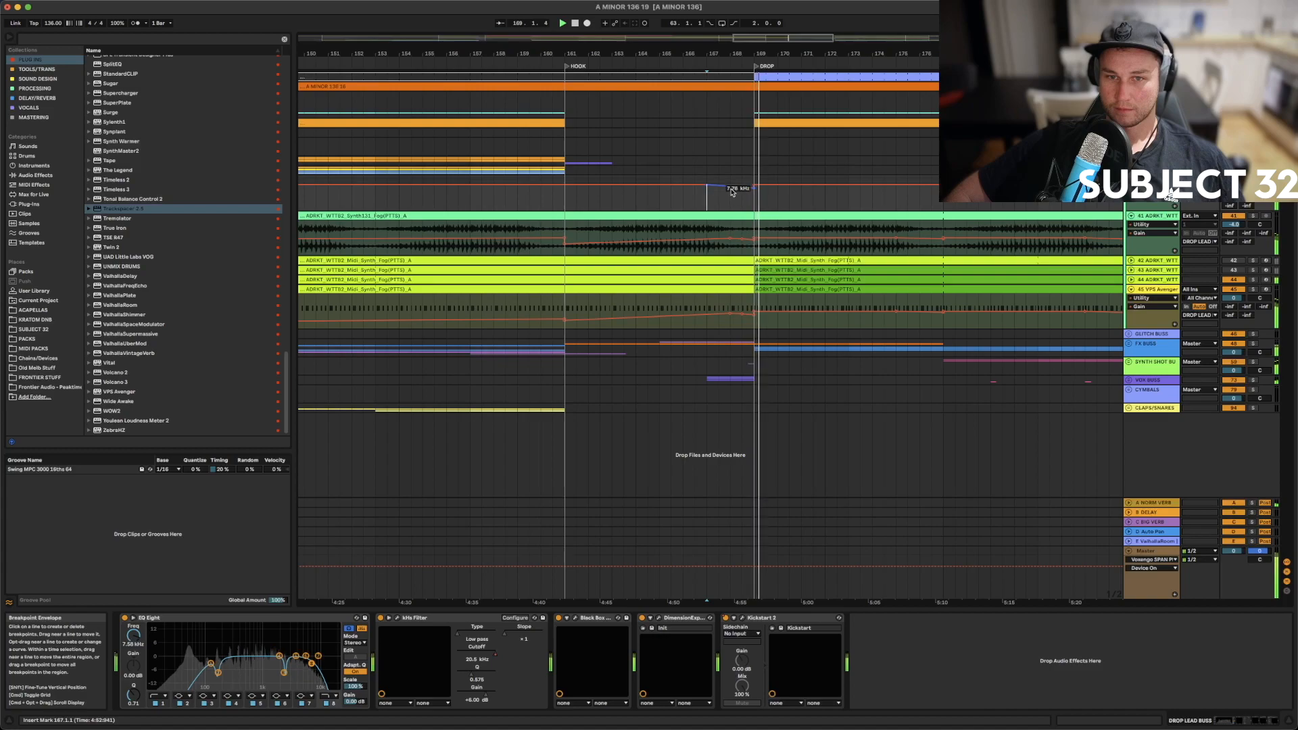
pyautogui.click(716, 190)
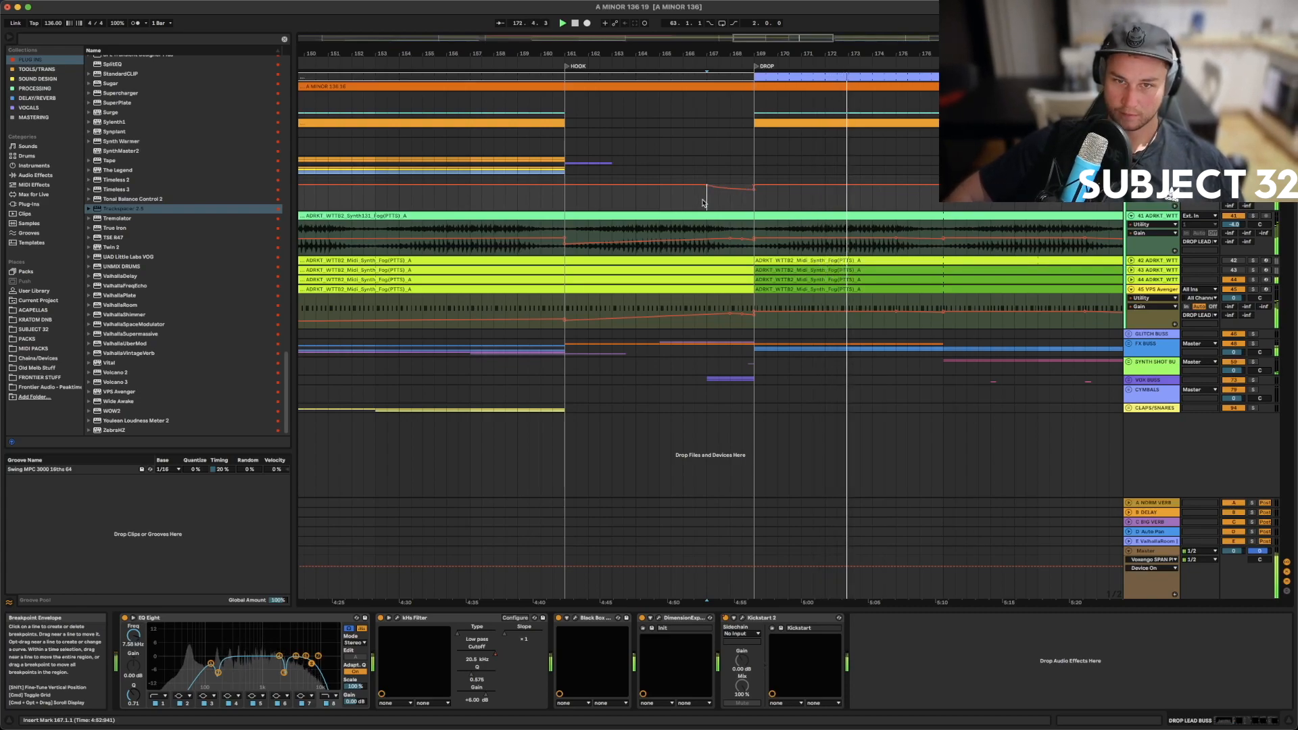
# Play the lead's filter sweep into the second drop from bar 165 and from bar 167
pyautogui.click(660, 200)
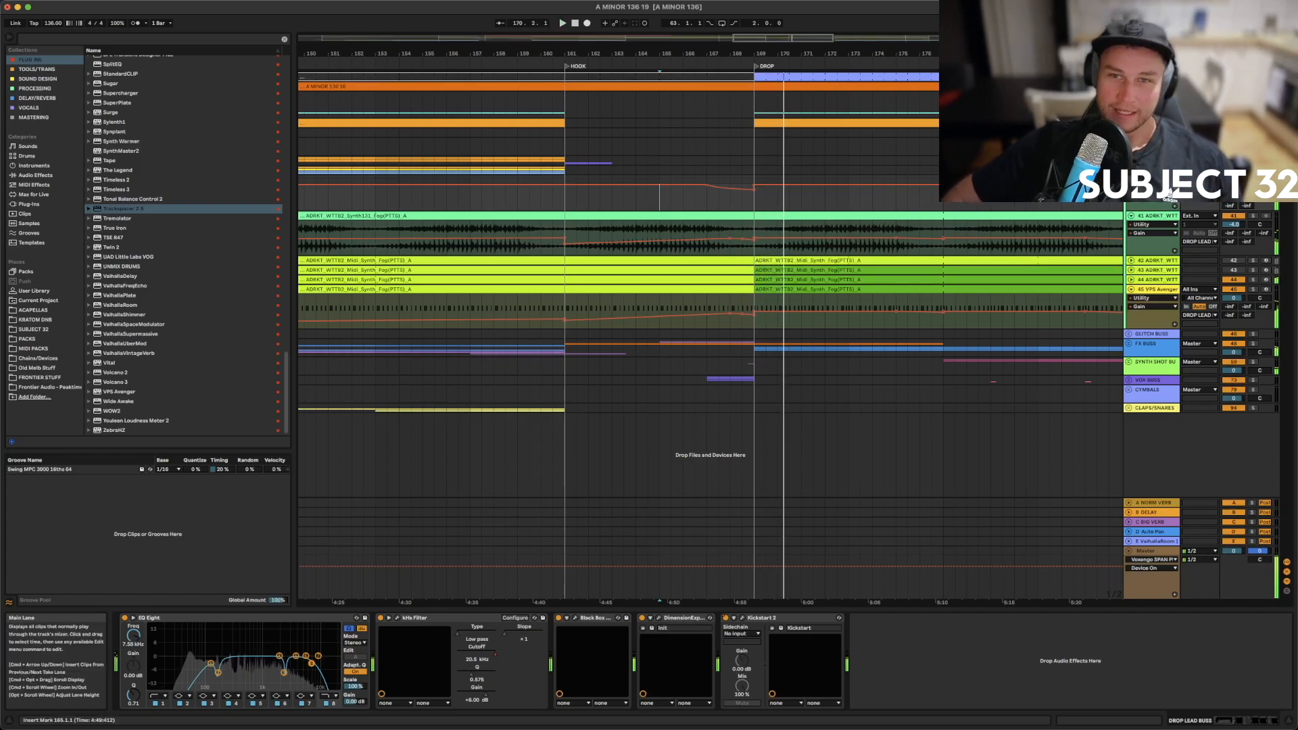
pyautogui.press('space')
pyautogui.click(706, 199)
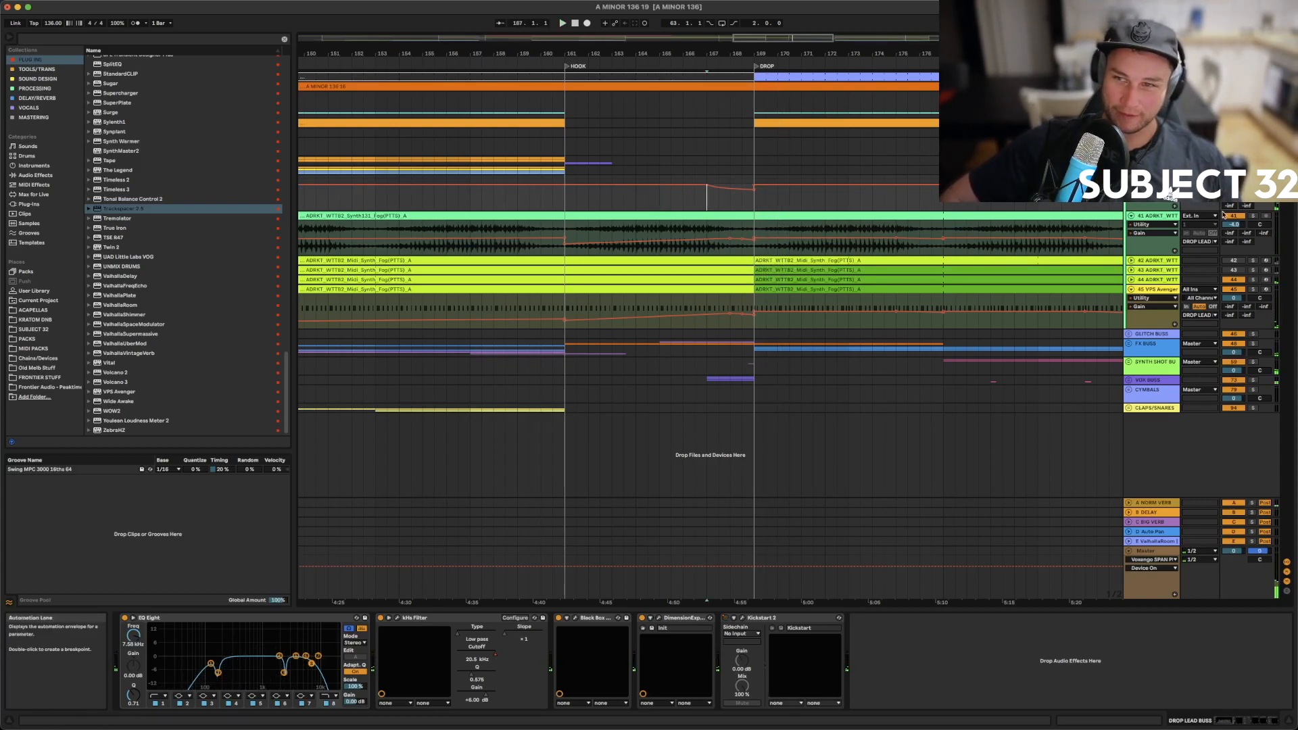
pyautogui.press('space')
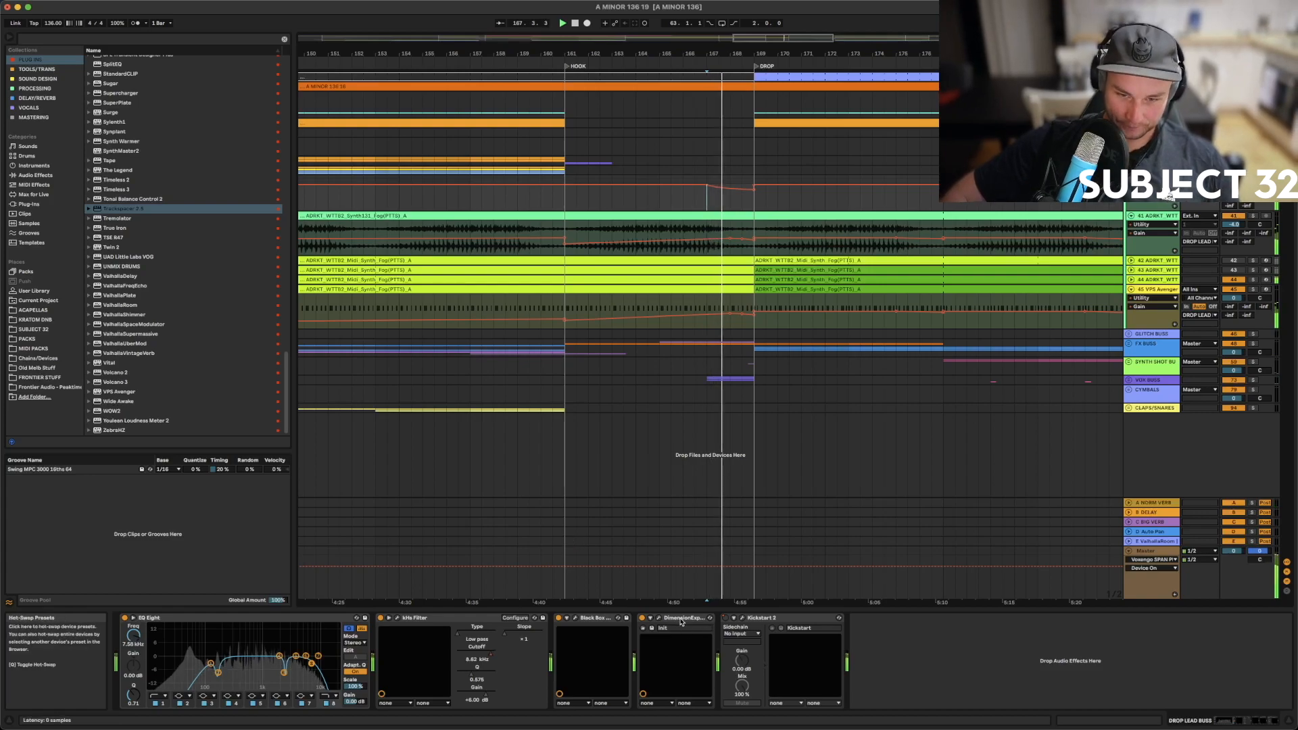
# Toggle the kHs Filter to compare the sweep and readjust its cutoff automation before the second drop
pyautogui.click(381, 618)
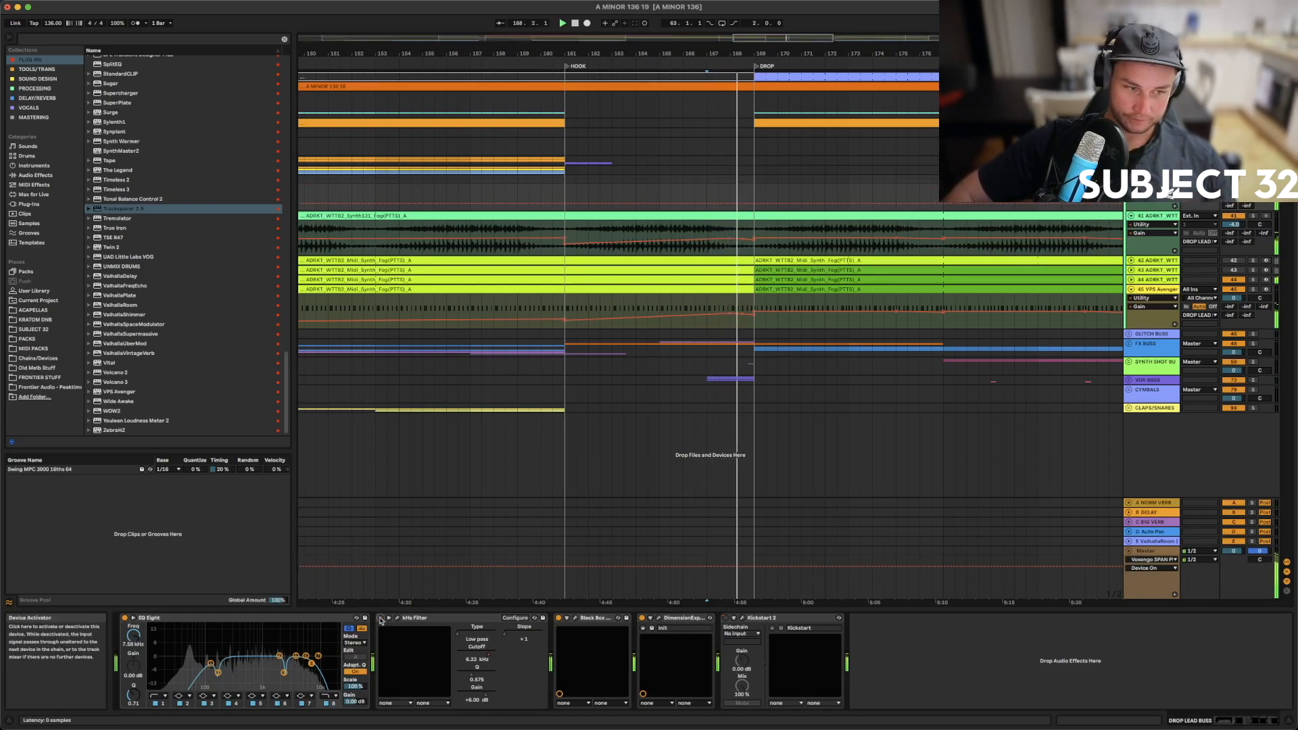
pyautogui.press('space')
pyautogui.moveTo(490, 653); pyautogui.dragTo(480, 654)
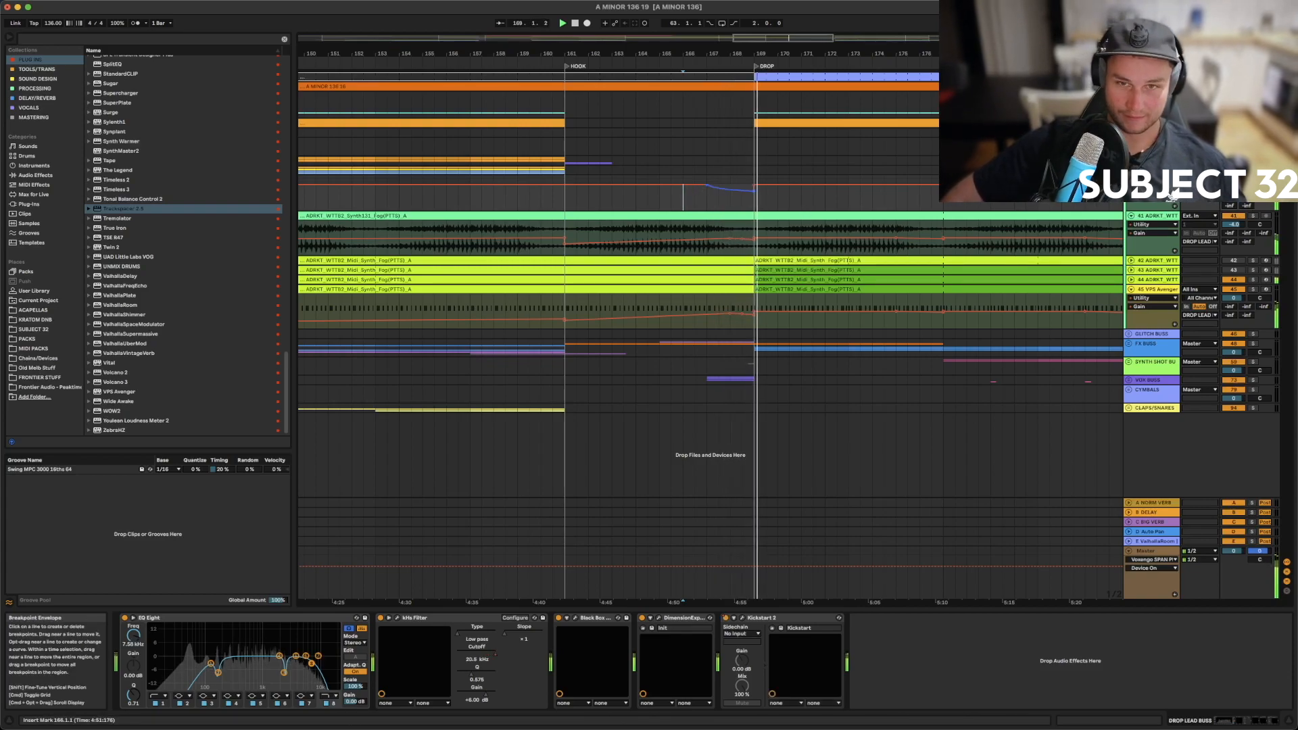
# Play the transition into the second drop from bar 167
pyautogui.click(706, 203)
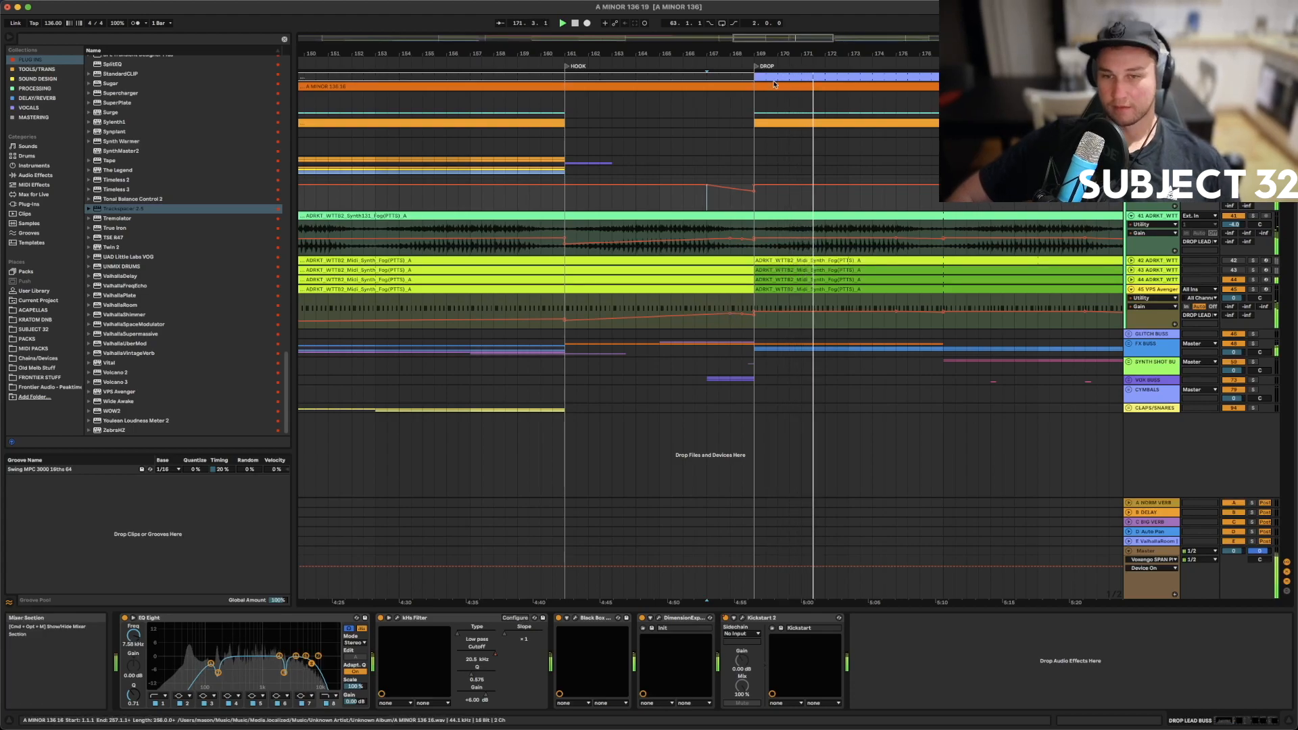
pyautogui.moveTo(784, 55); pyautogui.dragTo(642, 17)
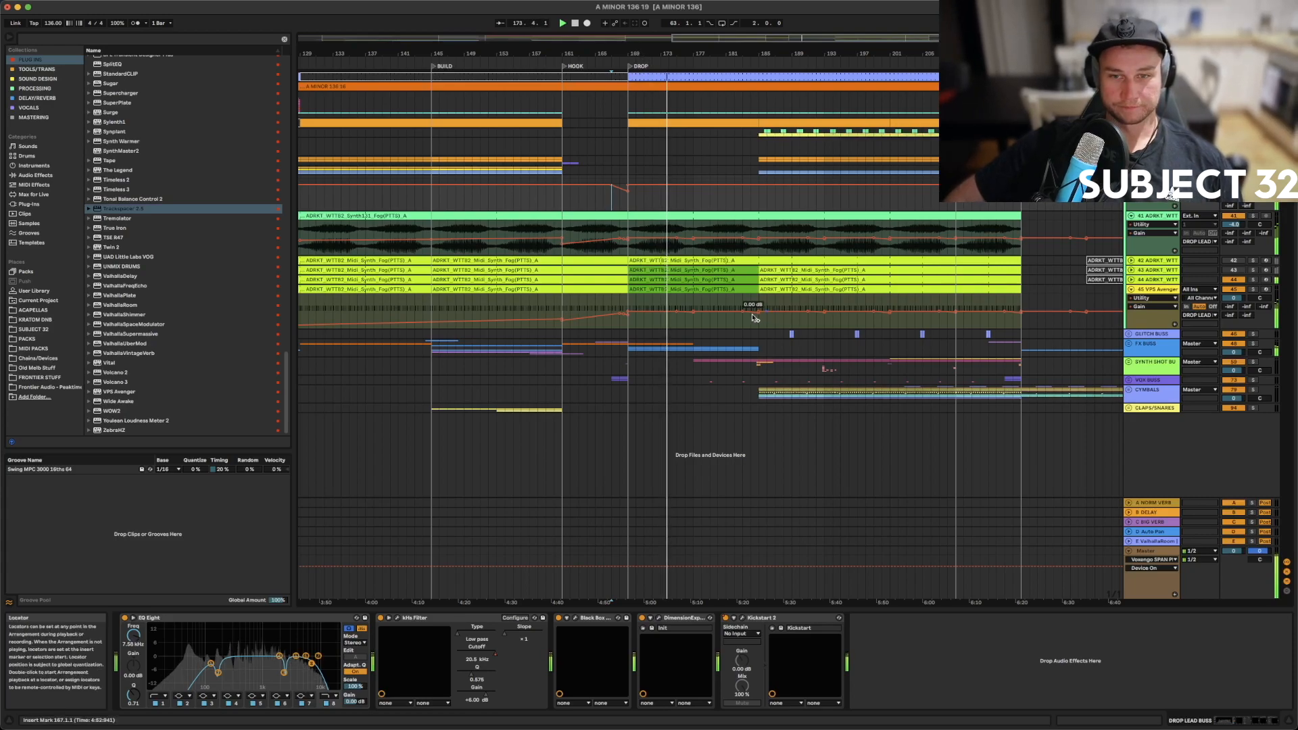
# Clear the VPS Avenger track's leftover Utility gain automation after the OUTRO locator and flatten it around the first drop
pyautogui.click(706, 316)
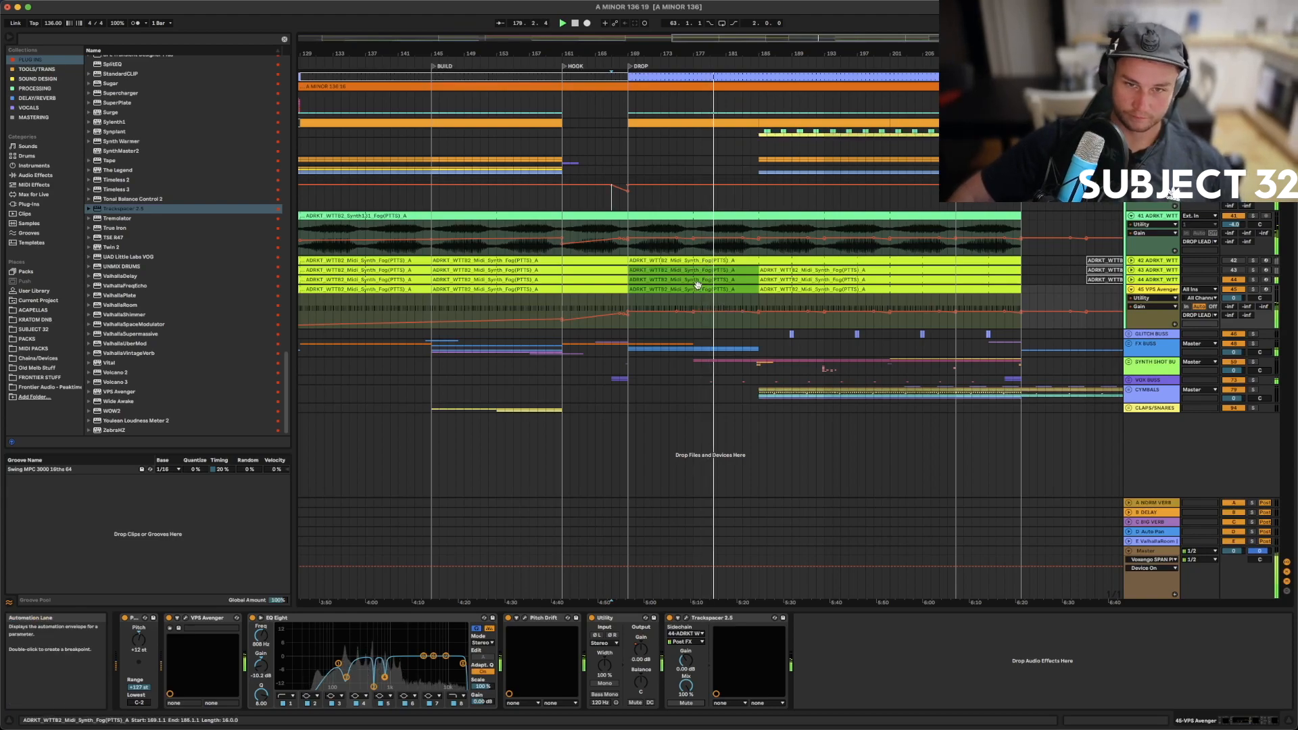
pyautogui.moveTo(1055, 303); pyautogui.dragTo(1110, 303)
pyautogui.moveTo(1108, 54); pyautogui.dragTo(869, 20)
pyautogui.moveTo(853, 304); pyautogui.dragTo(996, 308)
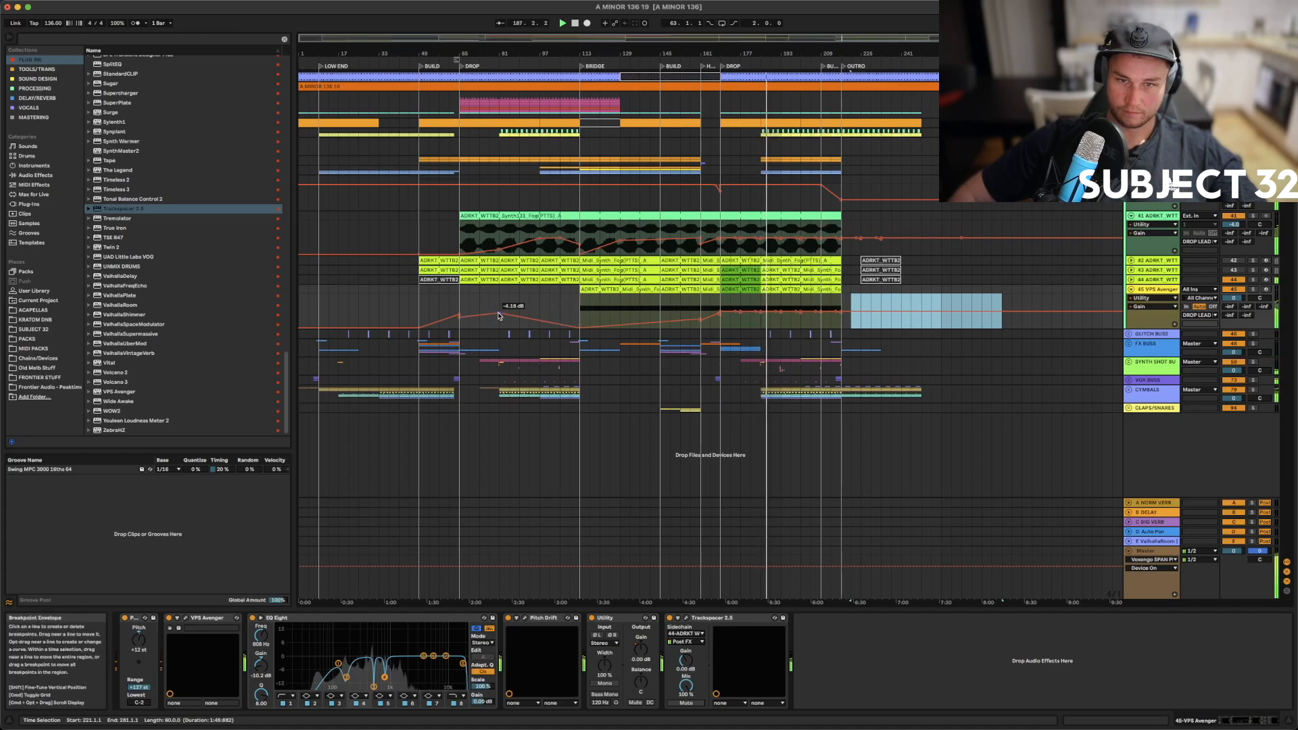
pyautogui.click(459, 317)
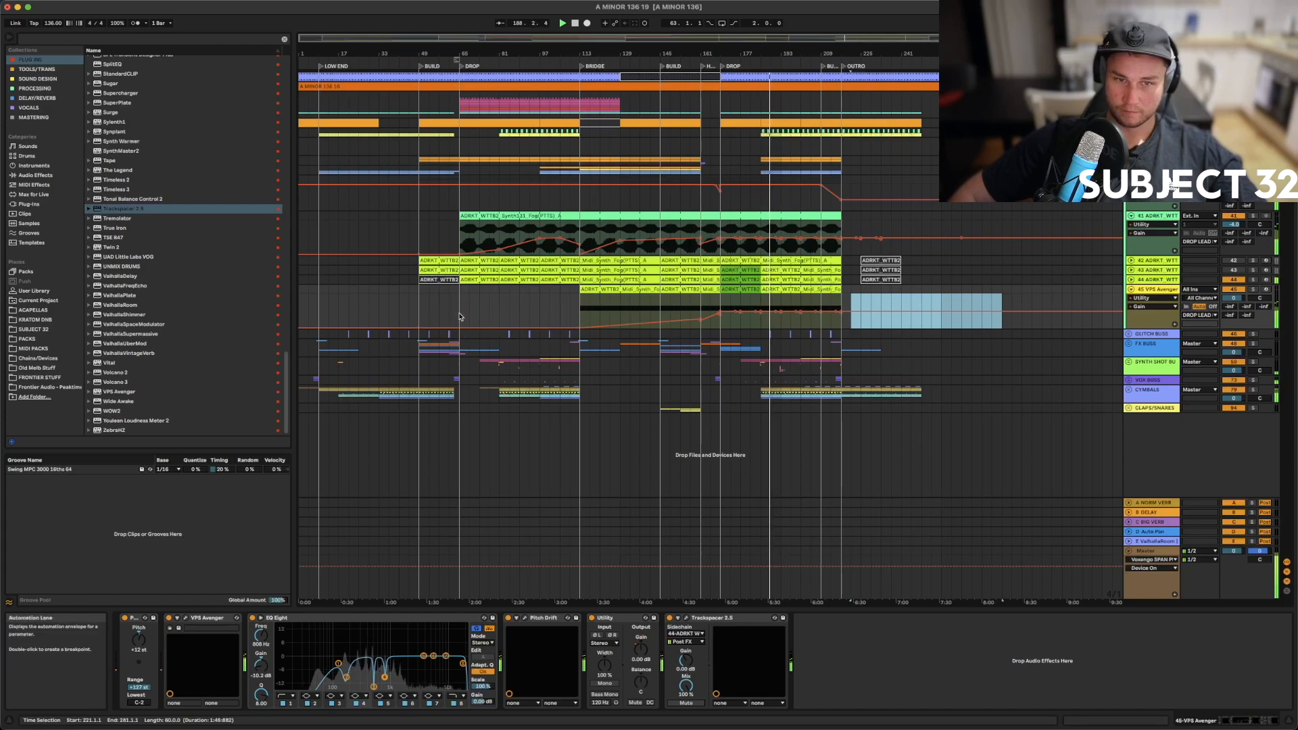
# Play the second drop from bar 181
pyautogui.click(751, 205)
pyautogui.press('space')
pyautogui.press('space')
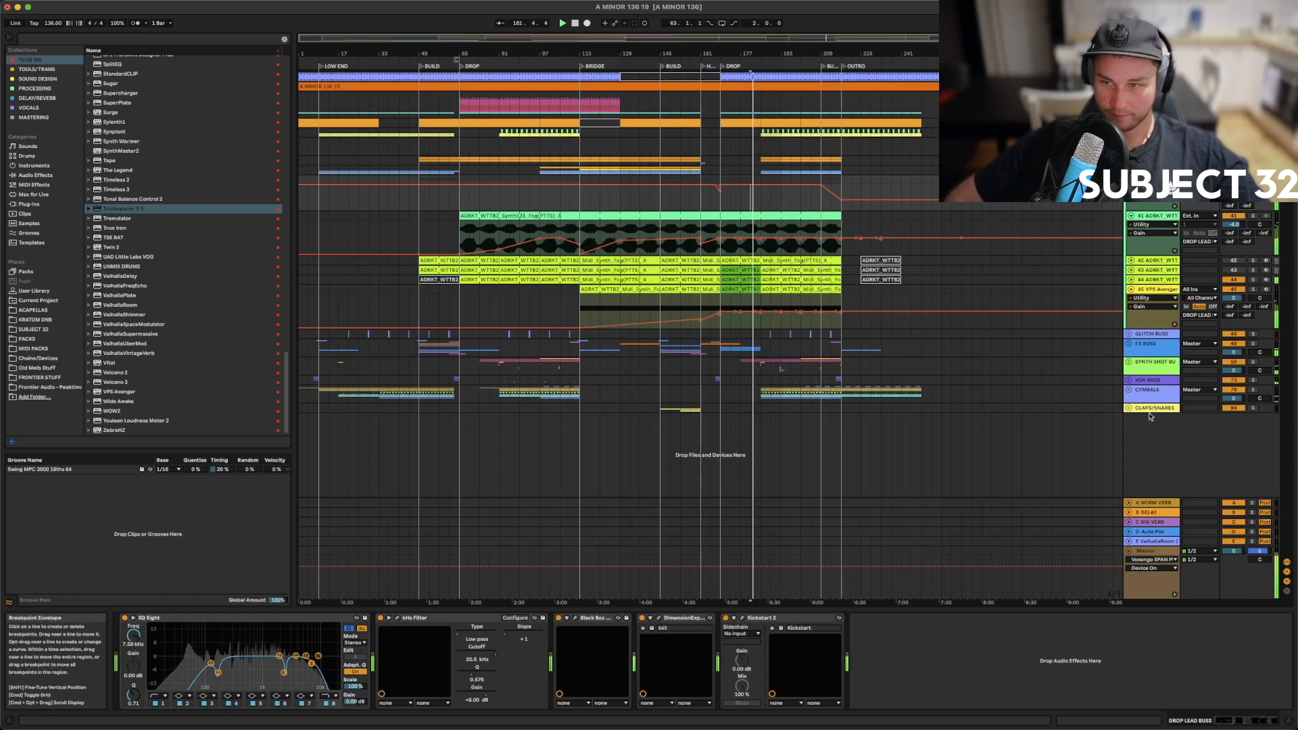
# Unfold the FX BUSS and duplicate the bars 153 to 177 of the short Big_Z_Uplifter_4 track into the second drop
pyautogui.click(1127, 344)
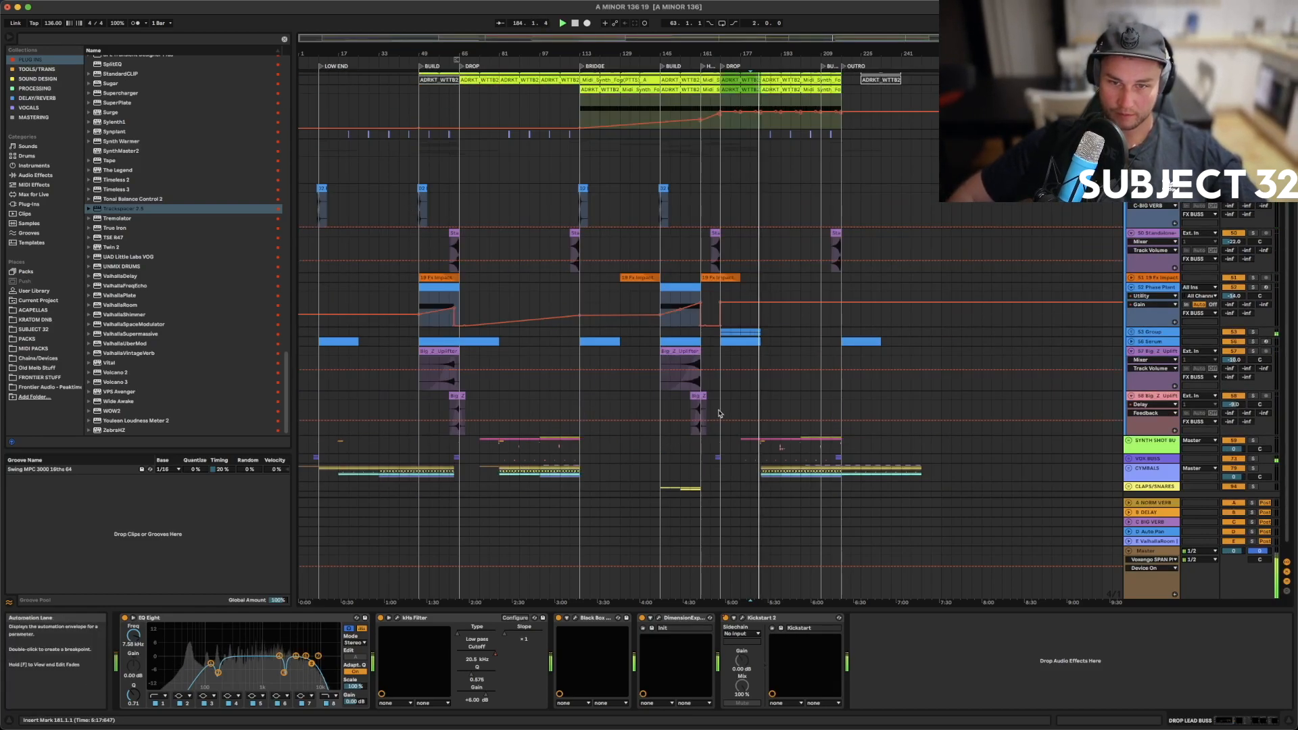
pyautogui.moveTo(682, 396); pyautogui.dragTo(742, 397)
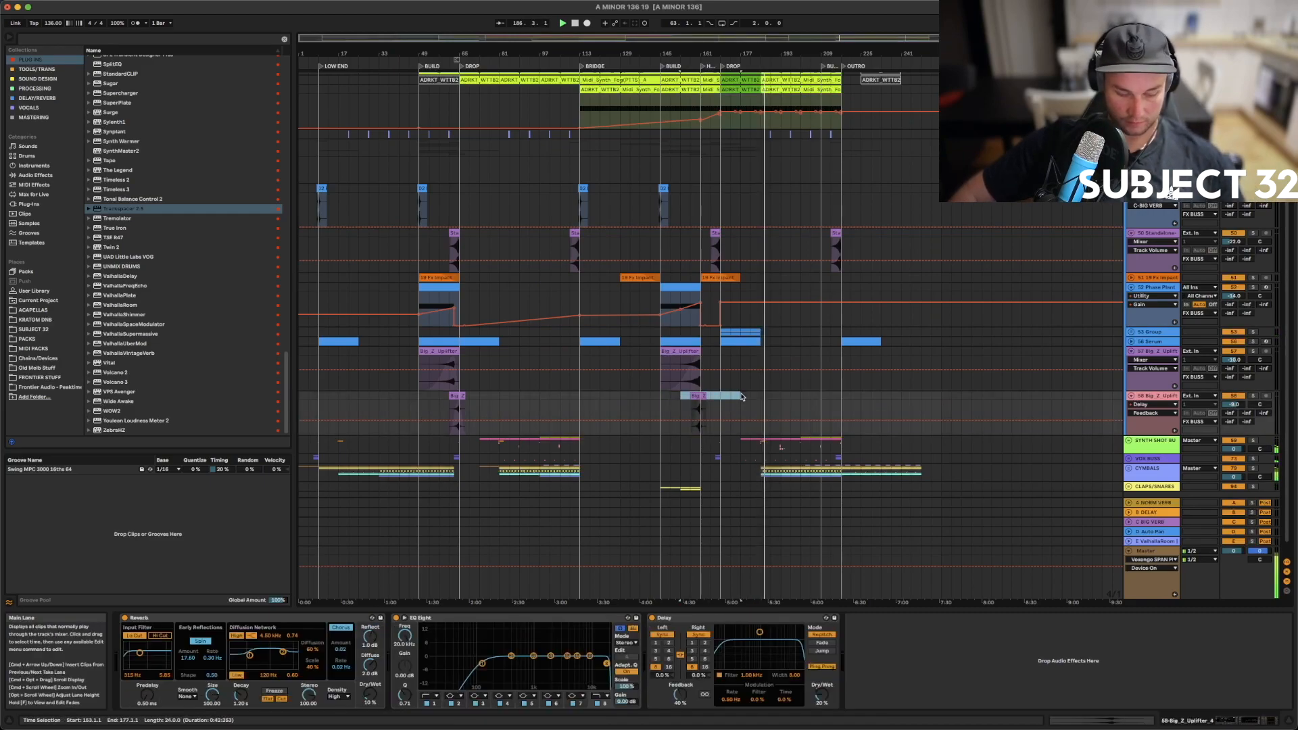
pyautogui.press('super+d')
pyautogui.click(742, 397)
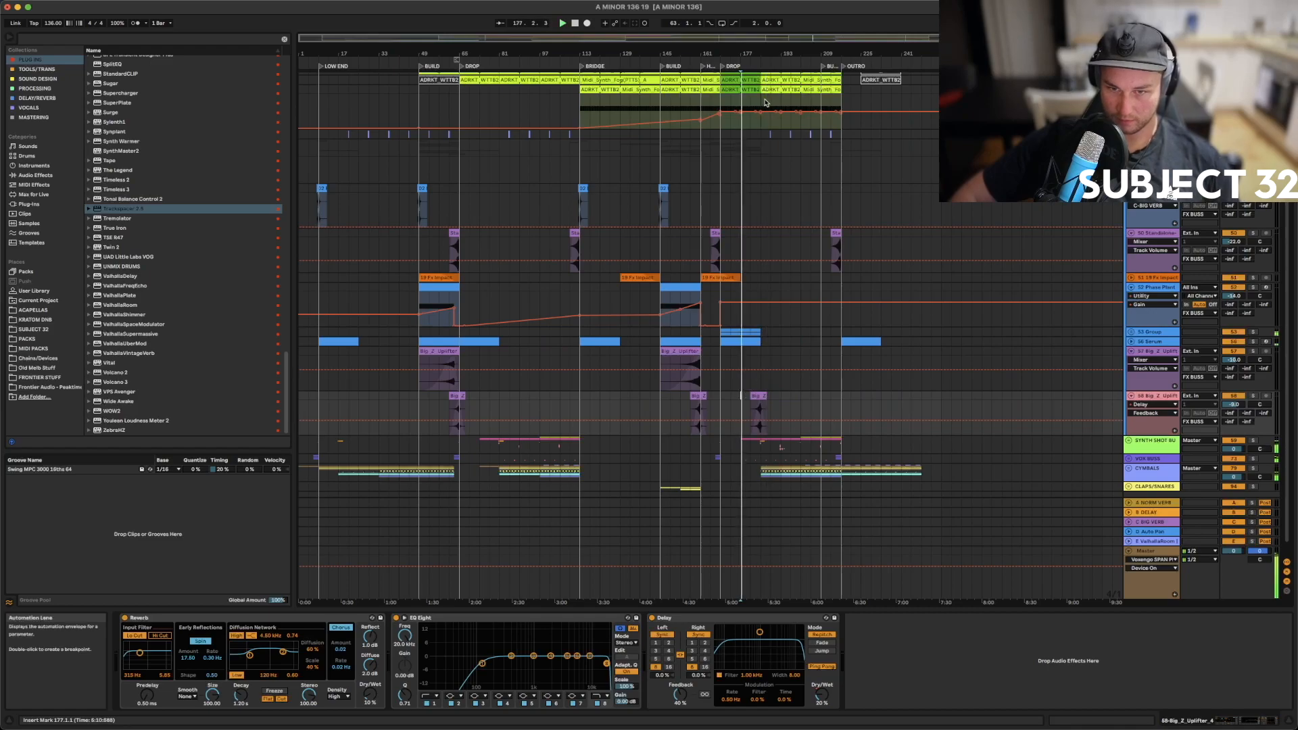
# Add a locator named CYMBALS where the cymbals enter in the second drop
pyautogui.scroll(4, 765, 75)
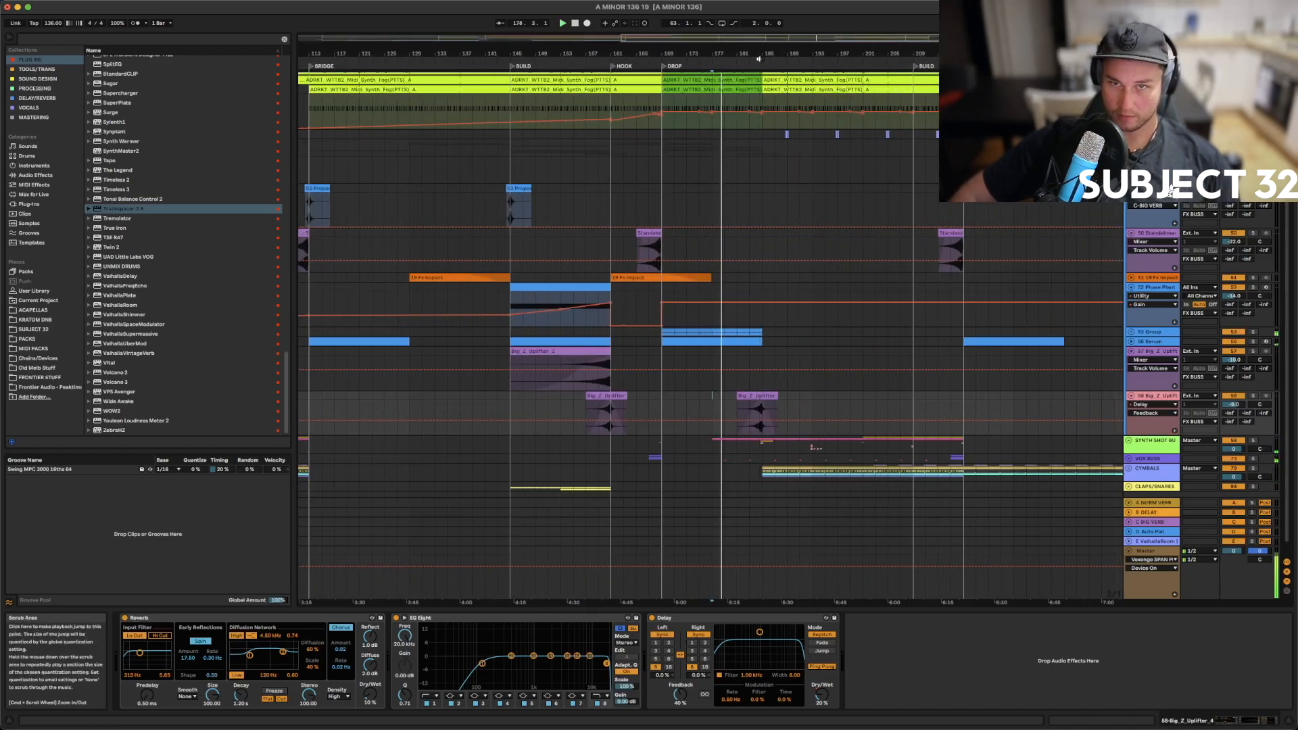
pyautogui.rightClick(762, 62)
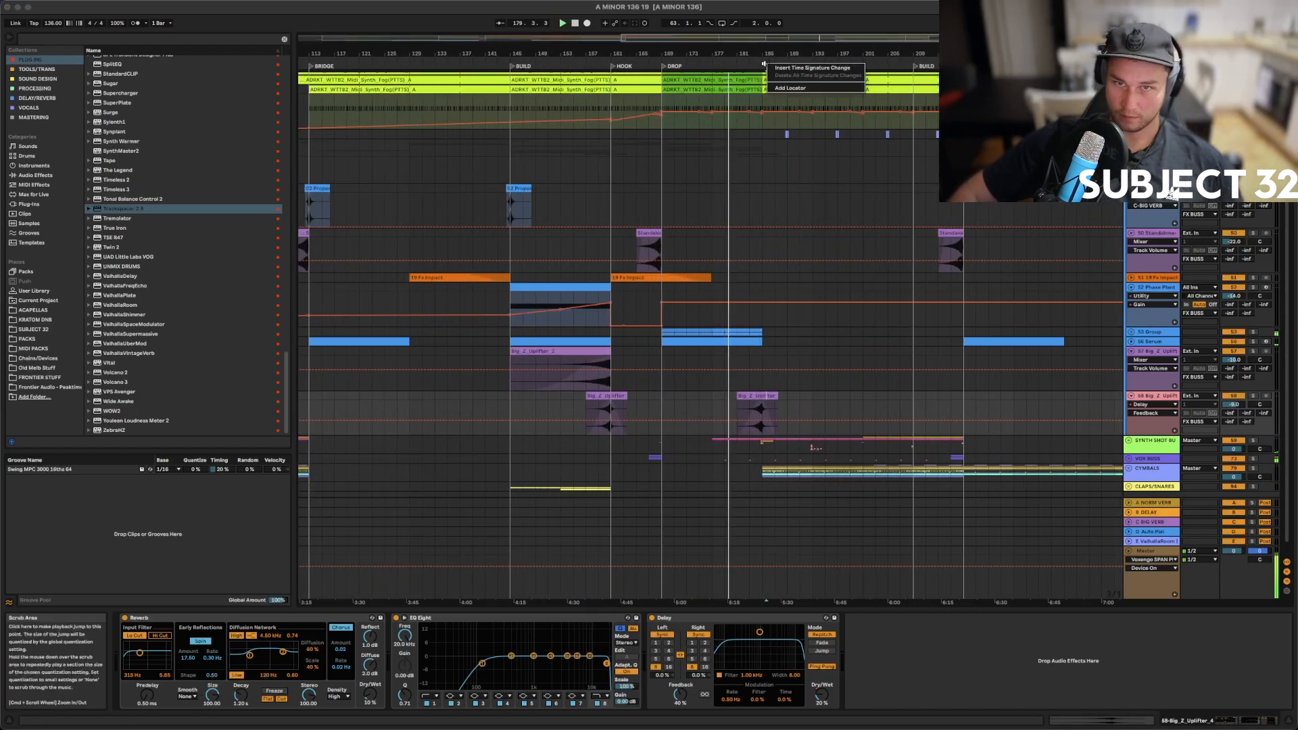
pyautogui.click(777, 88)
pyautogui.press('super+r')
pyautogui.write('C')
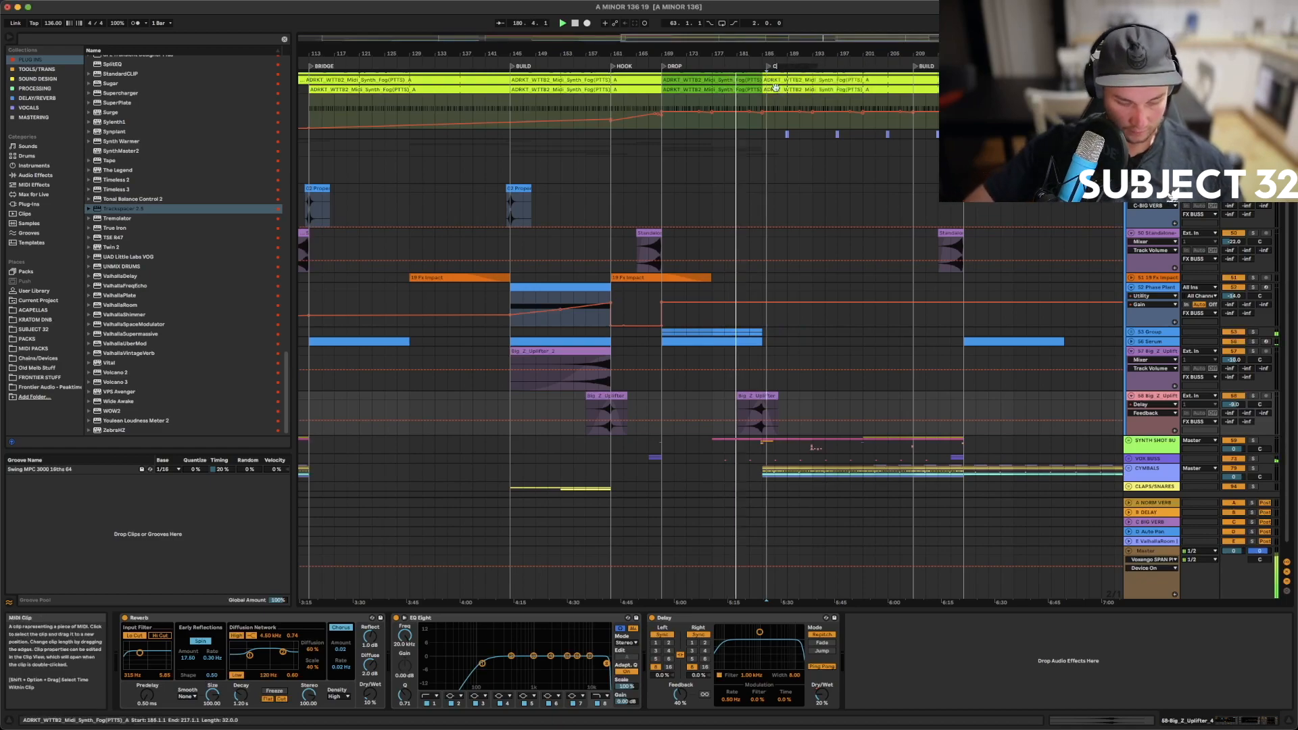
pyautogui.write('YMBALS')
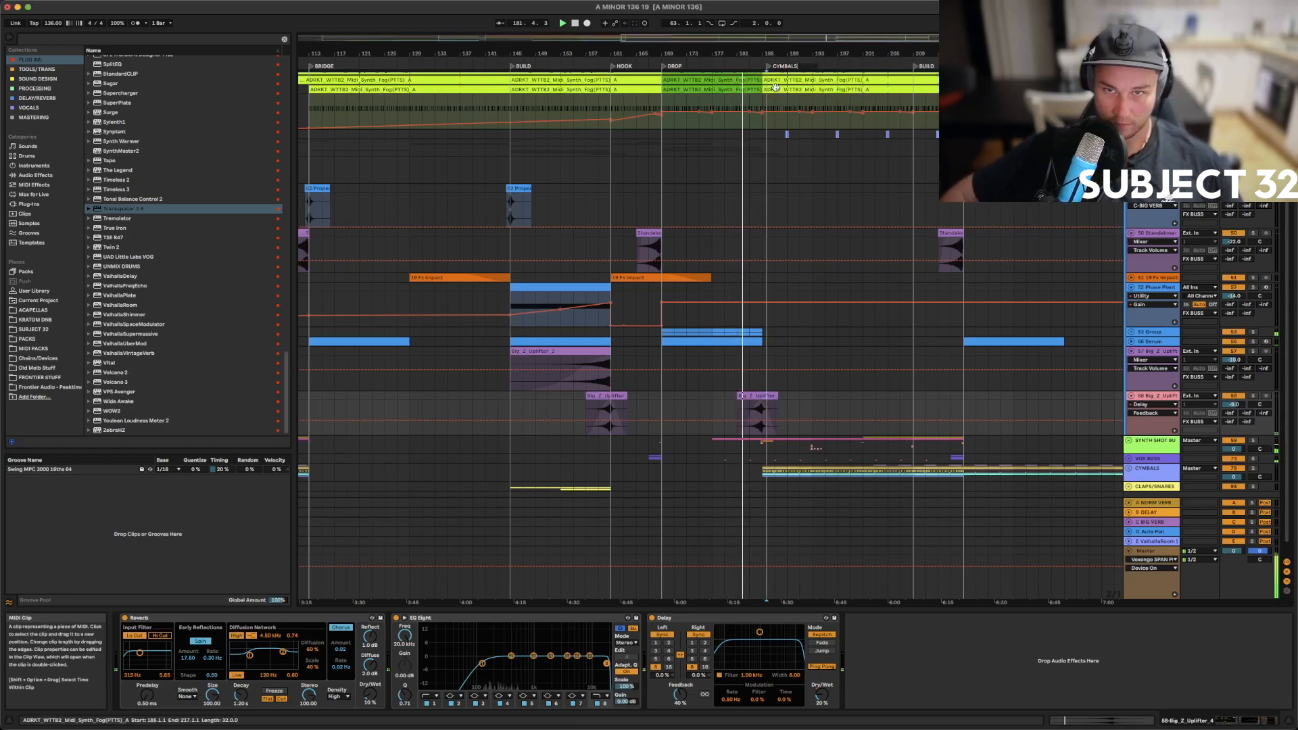
pyautogui.press('Return')
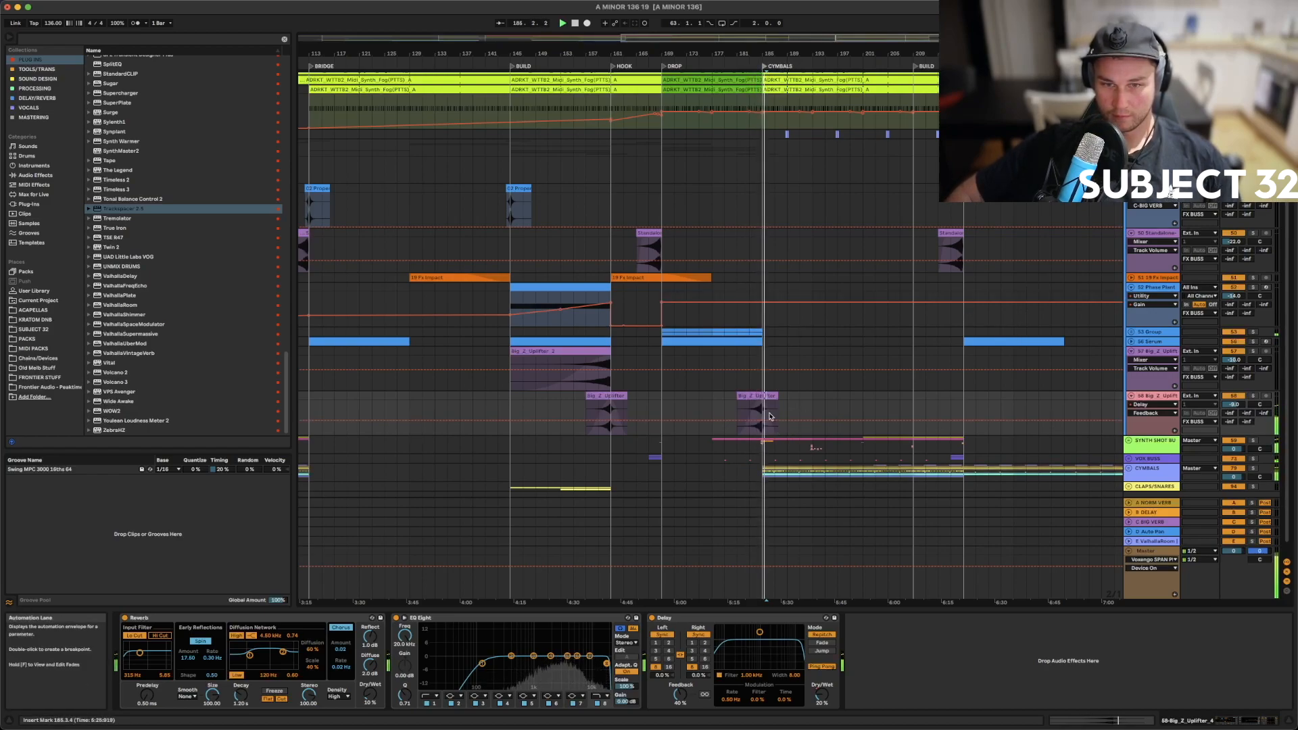
# Lower the duplicated Big_Z_Uplifter_4 clip's gain to -8 dB while playing the lead-in to the CYMBALS locator
pyautogui.doubleClick(768, 410)
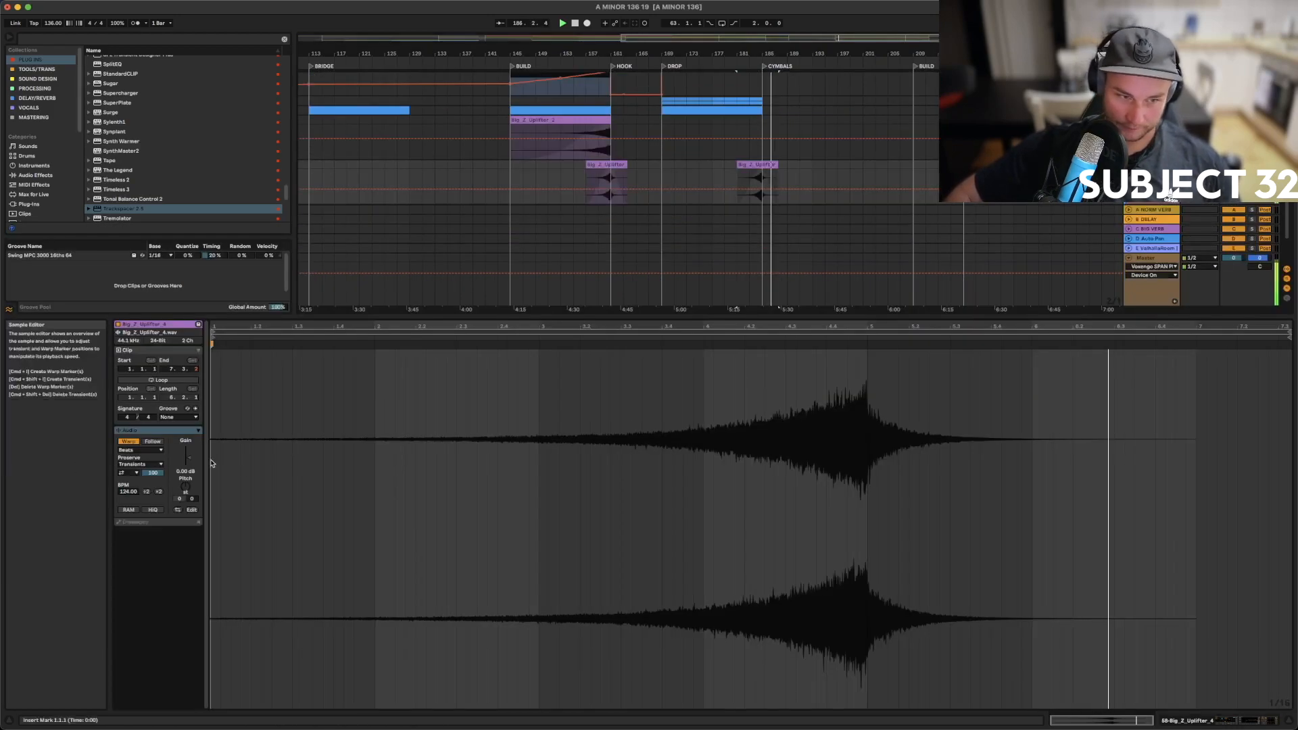
pyautogui.moveTo(189, 458); pyautogui.dragTo(192, 461)
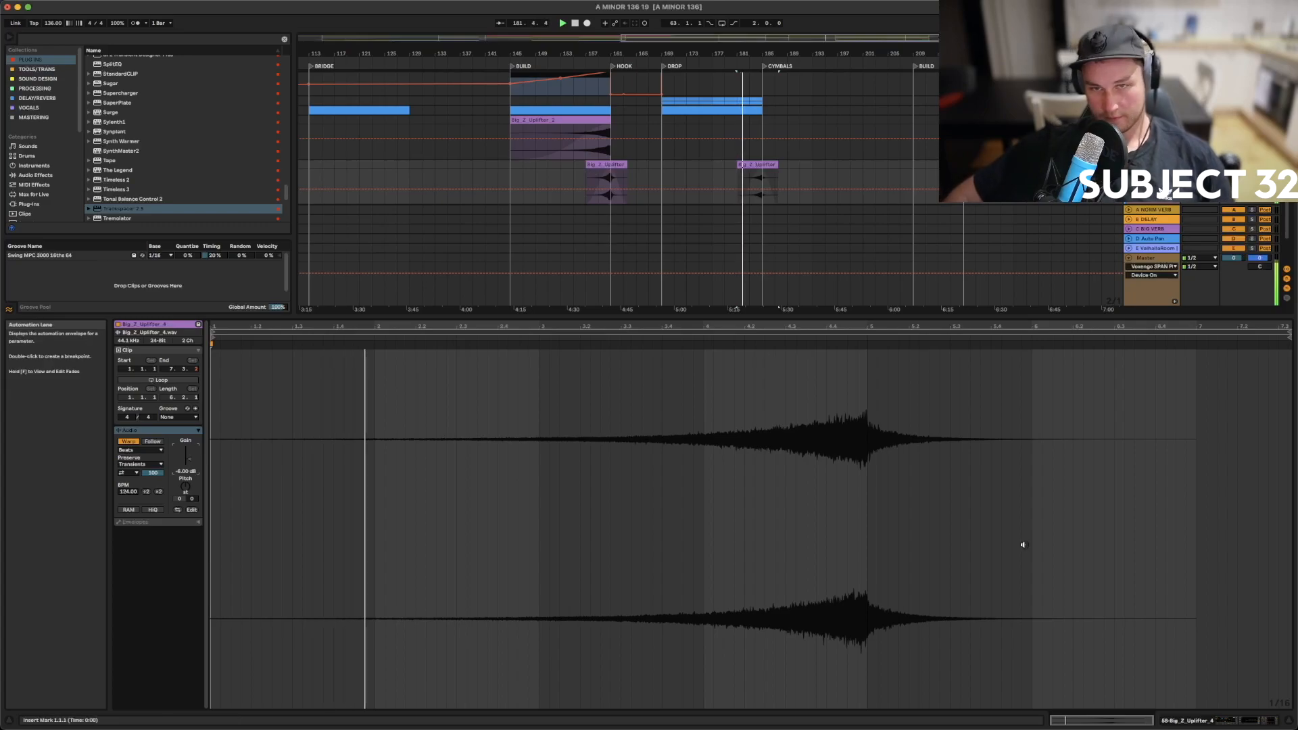
pyautogui.hotkey('shift', 'Tab')
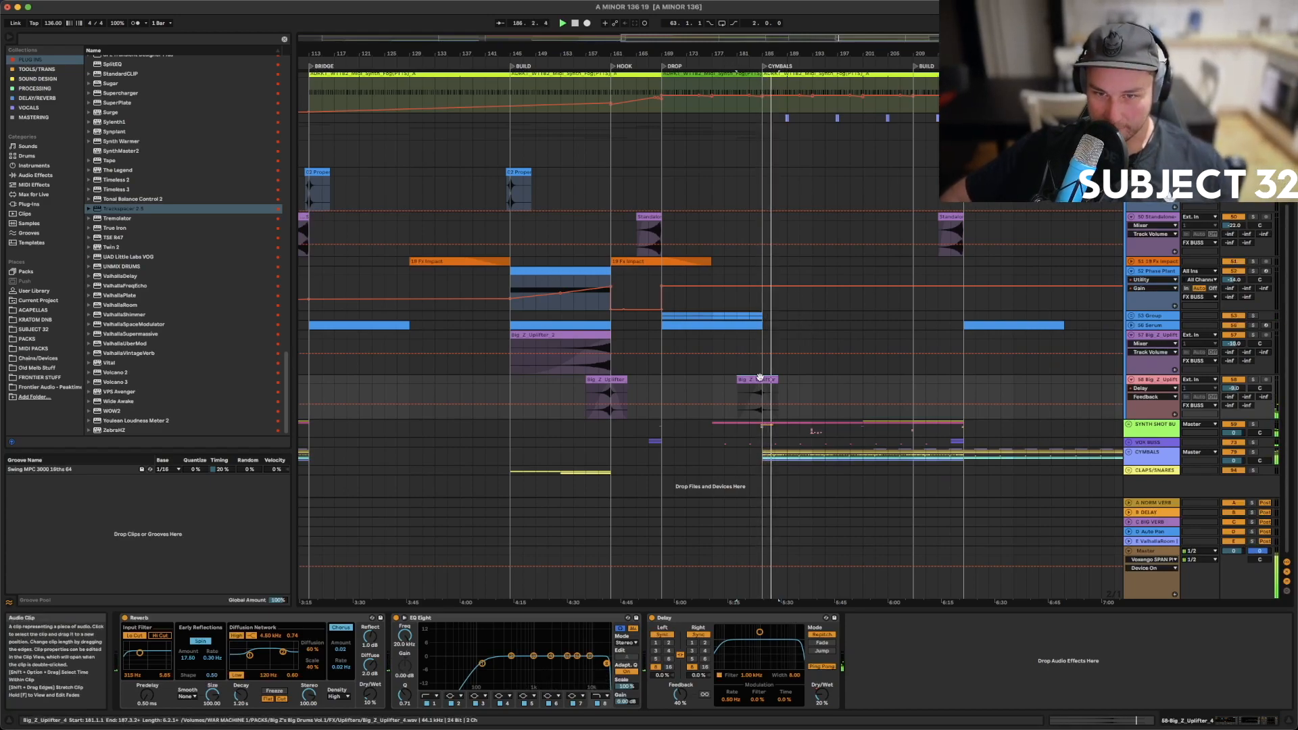
pyautogui.hotkey('shift', 'Tab')
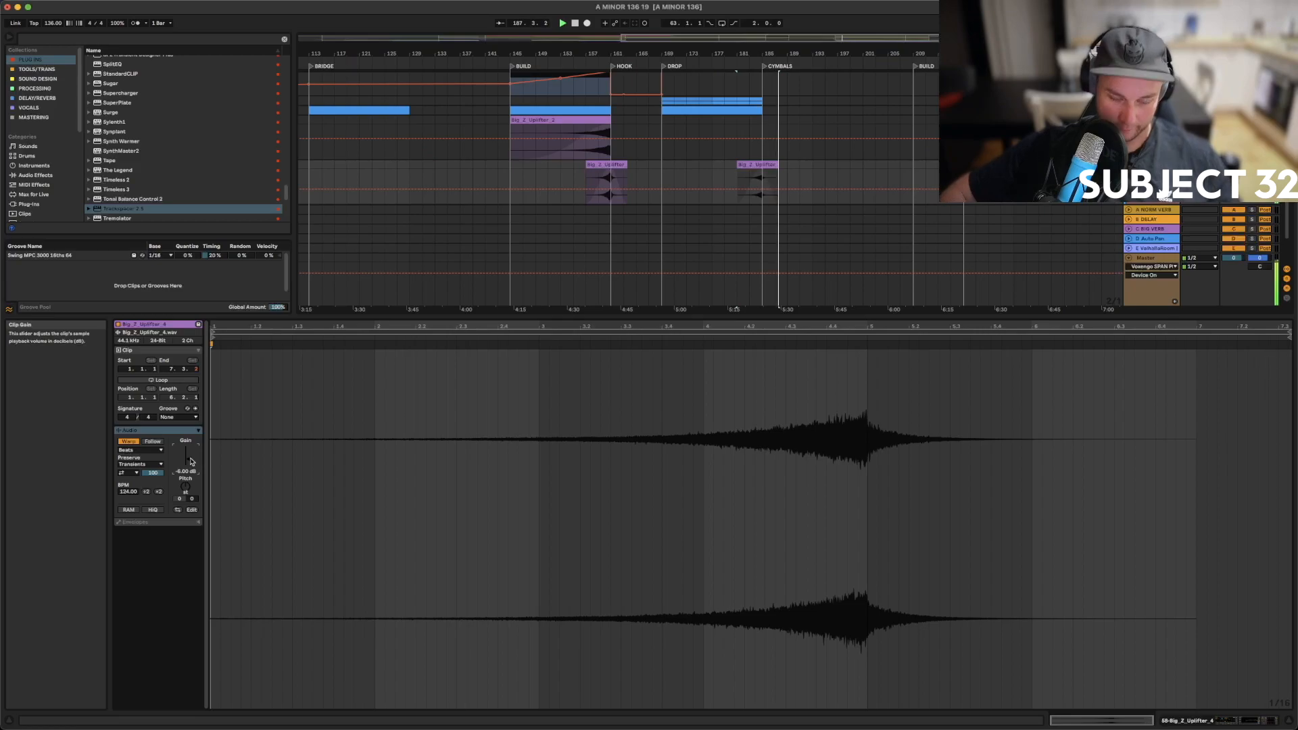
pyautogui.scroll(-3, 192, 462)
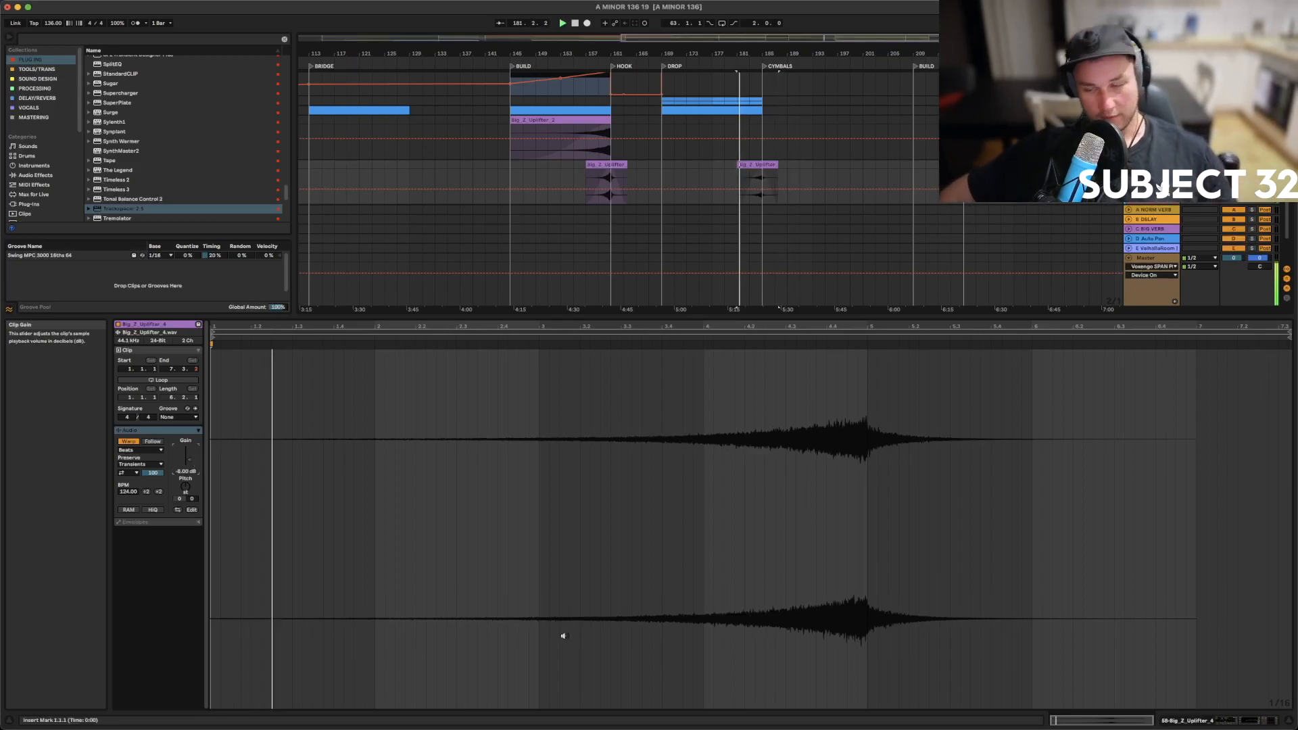
pyautogui.hotkey('shift', 'Tab')
pyautogui.scroll(-3, 811, 401)
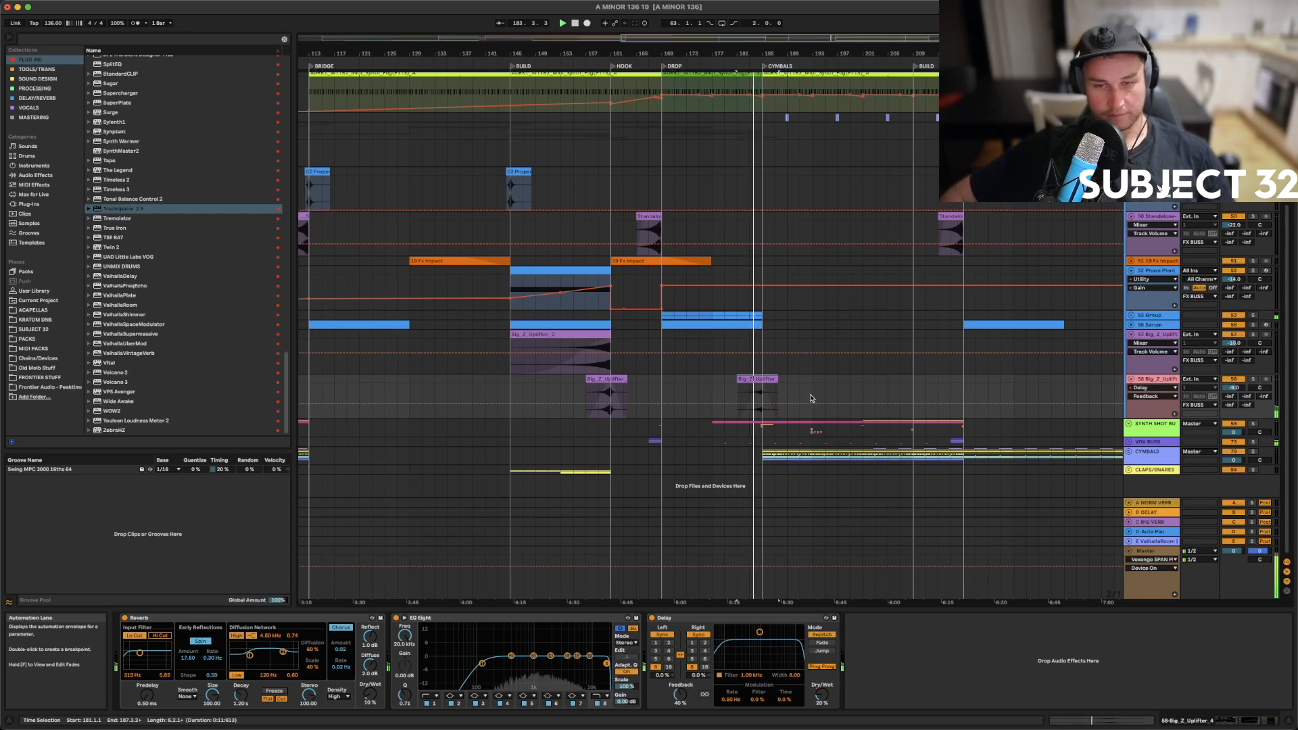
# Show the whole arrangement, save the project and play on from the CYMBALS locator to the outro
pyautogui.scroll(6, 811, 399)
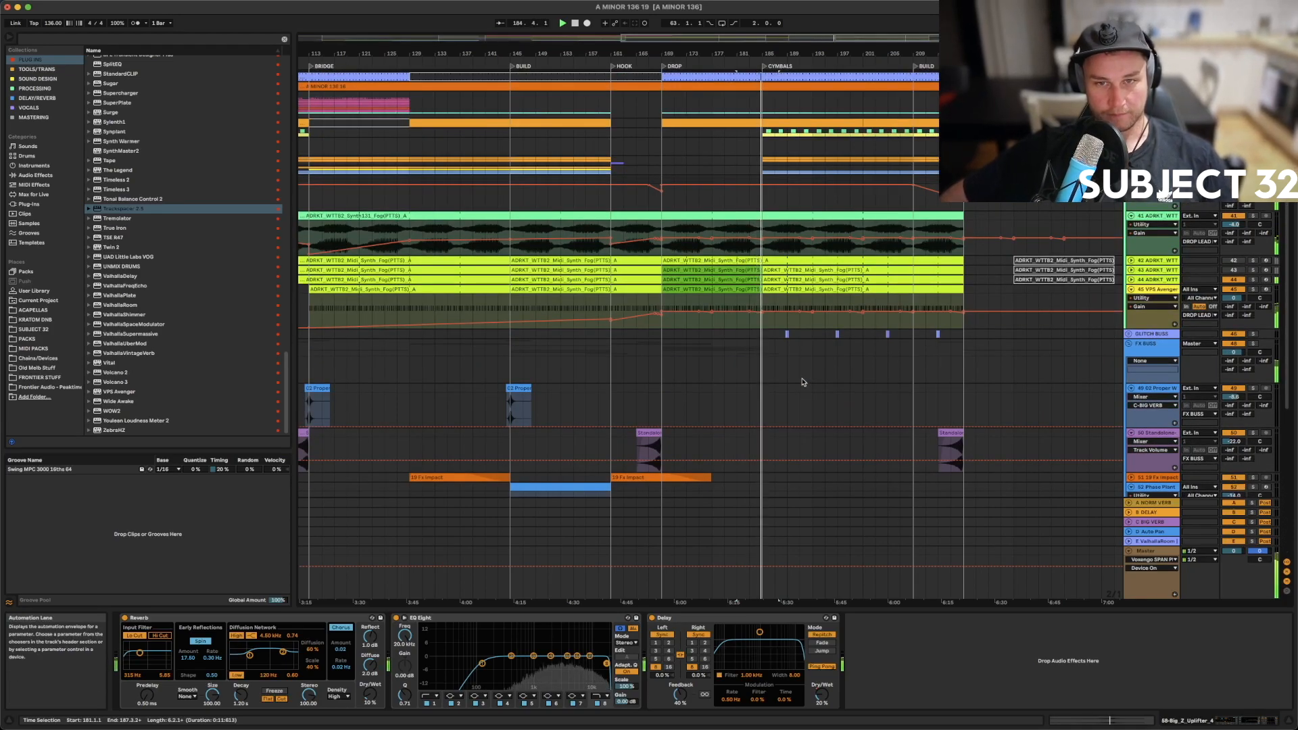
pyautogui.moveTo(785, 54)
pyautogui.mouseDown()
pyautogui.moveTo(736, 54)
pyautogui.moveTo(771, 53)
pyautogui.mouseUp()
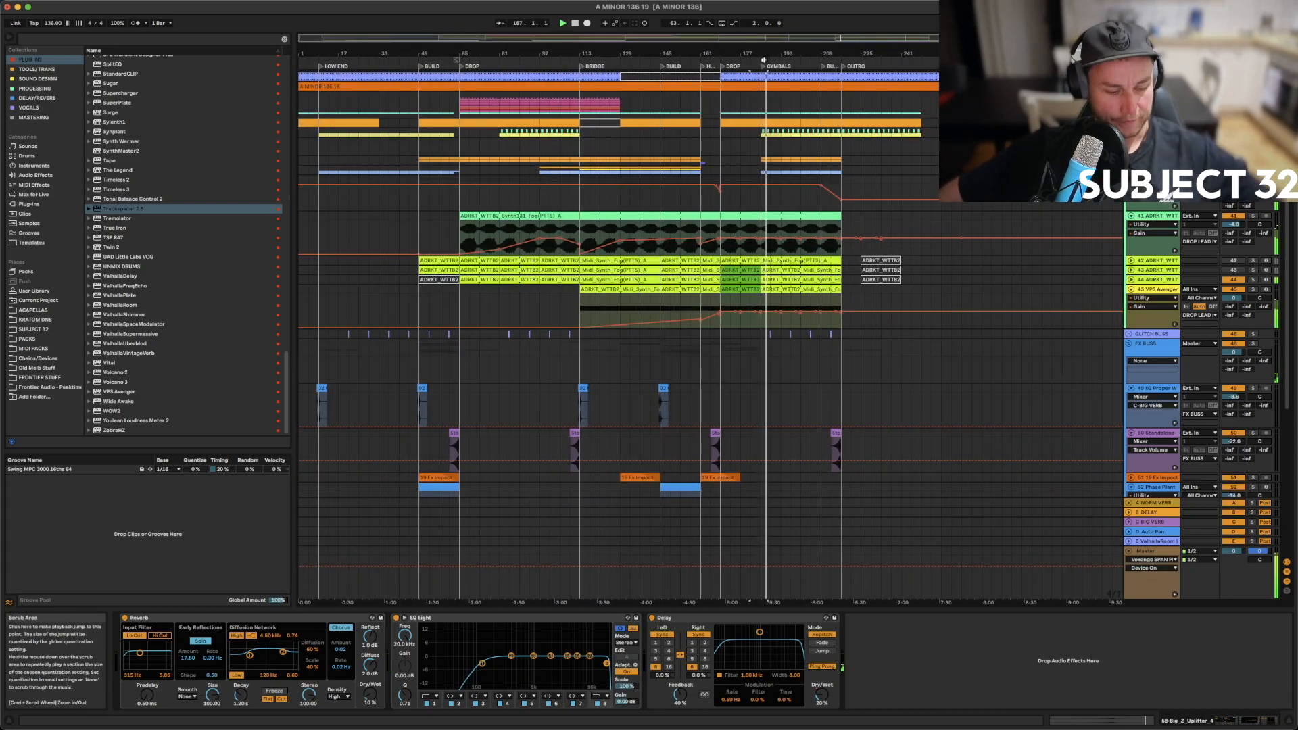
pyautogui.press('super+s')
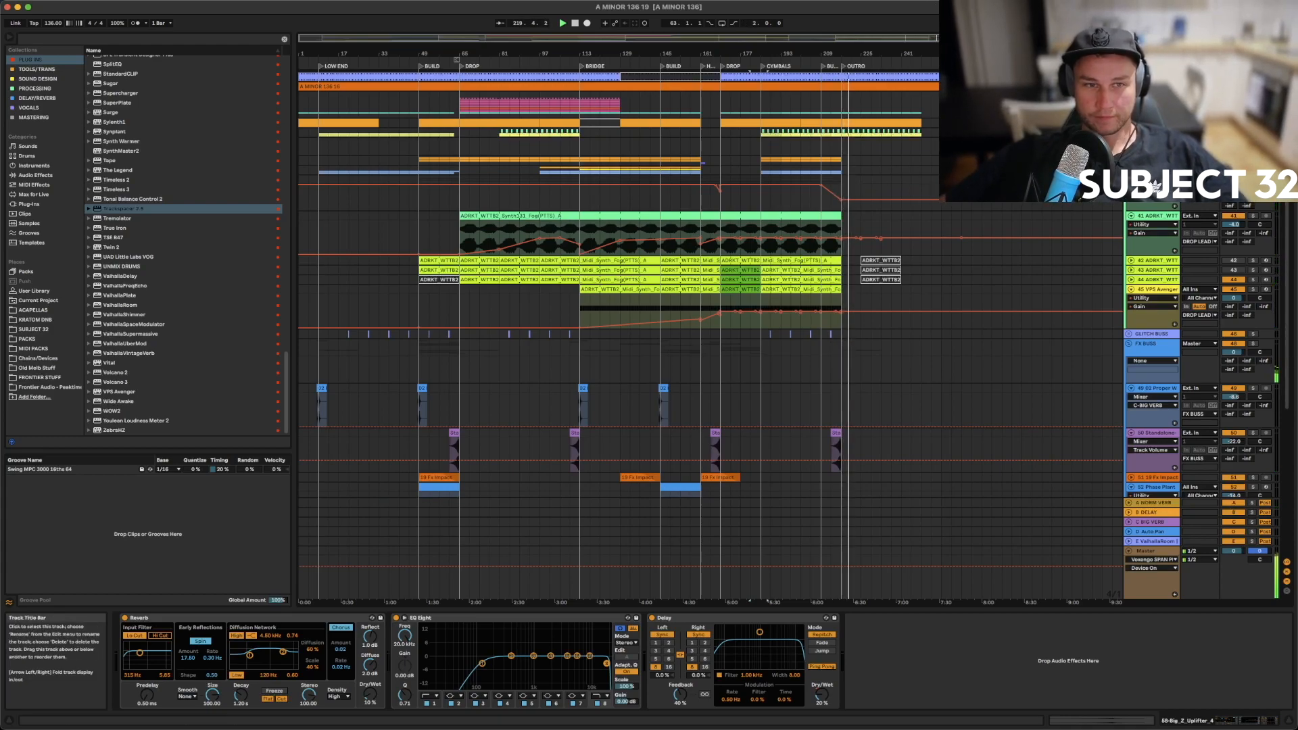
# Check the TOM and PERC BUSS tracks around the outro, comparing the playback with LOW PERC muted and soloed
pyautogui.scroll(3, 1154, 187)
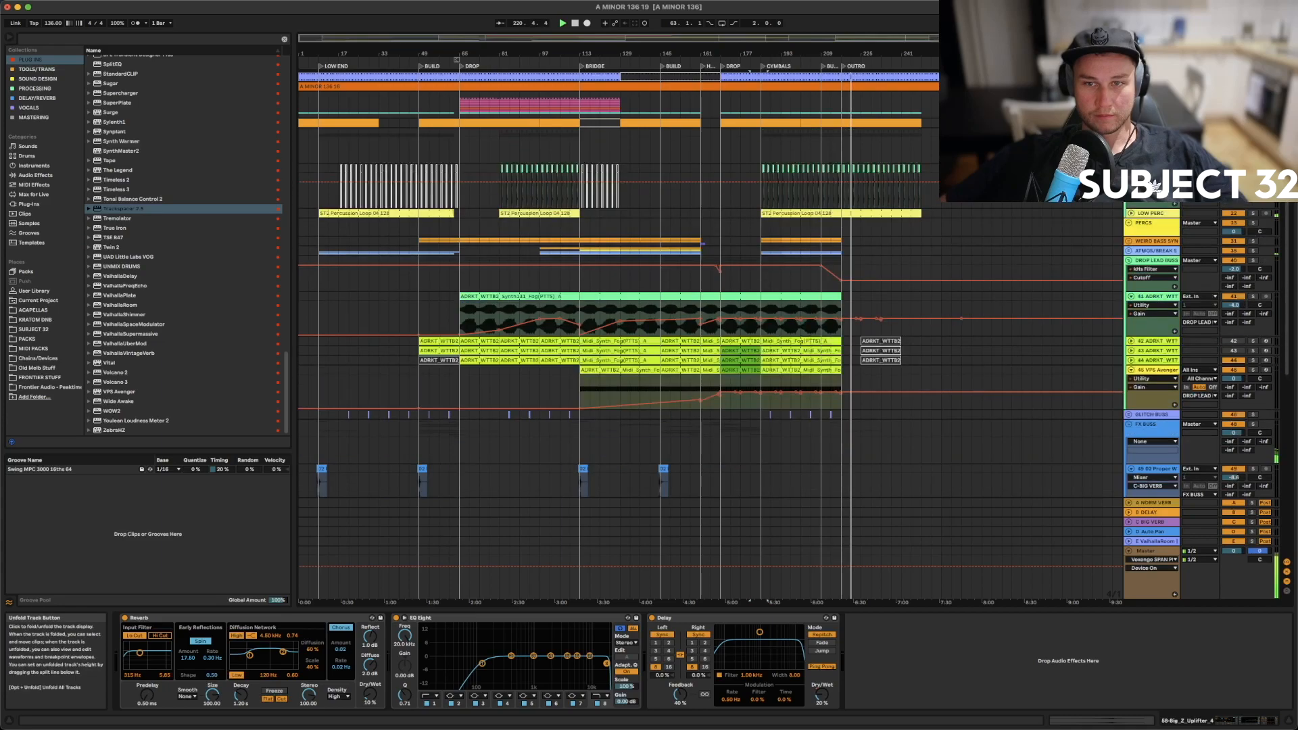
pyautogui.click(1153, 168)
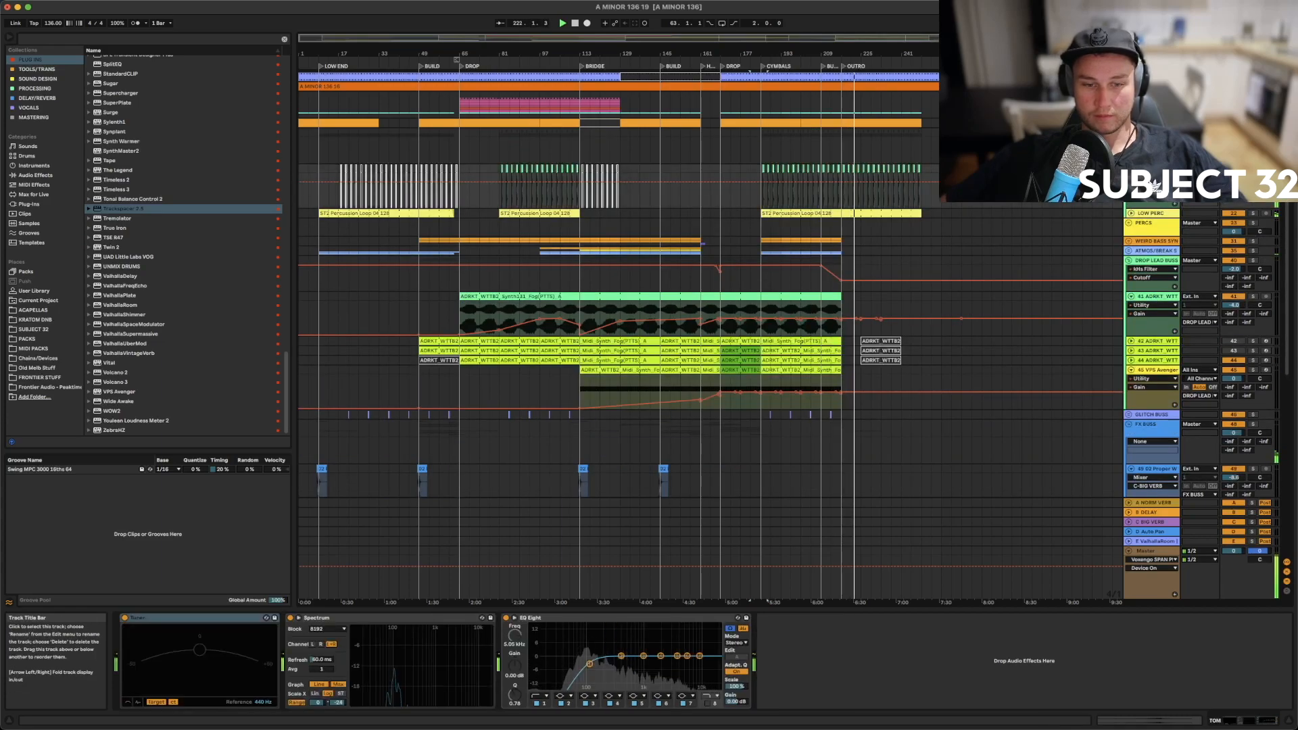
pyautogui.moveTo(836, 55); pyautogui.dragTo(836, 146)
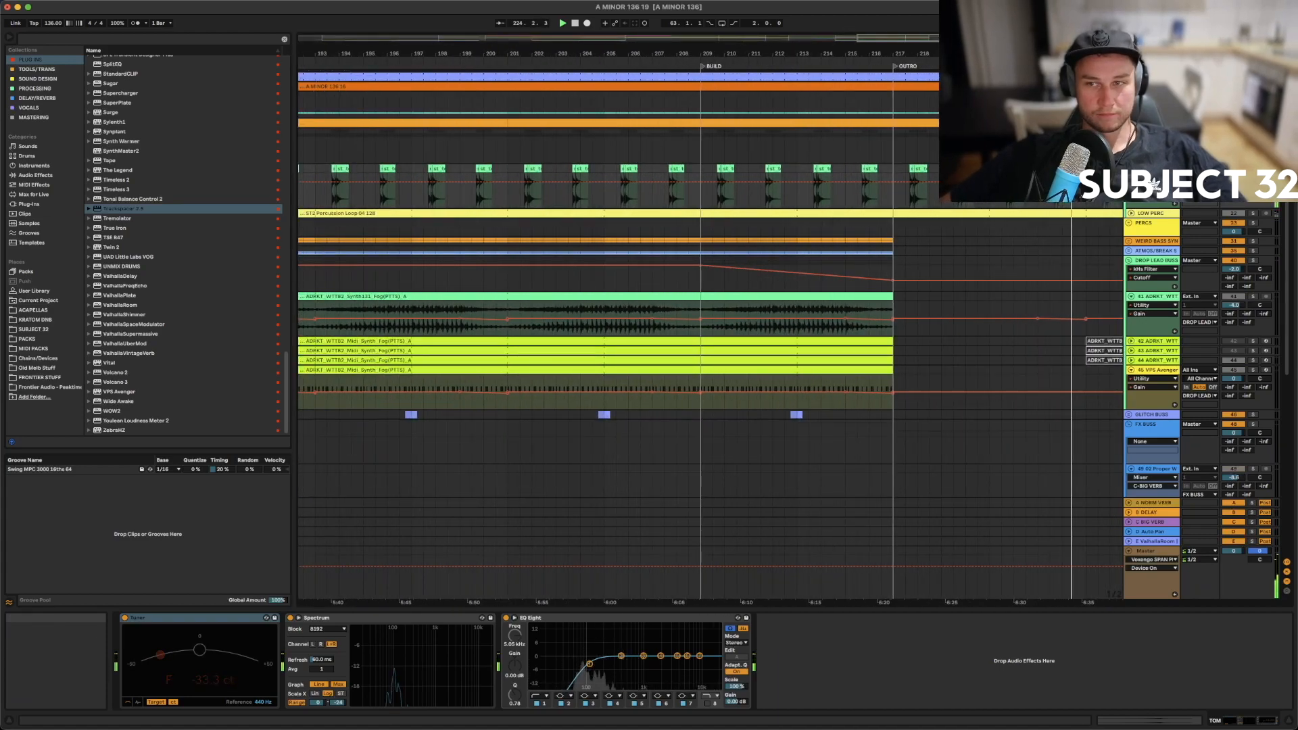
pyautogui.click(1153, 186)
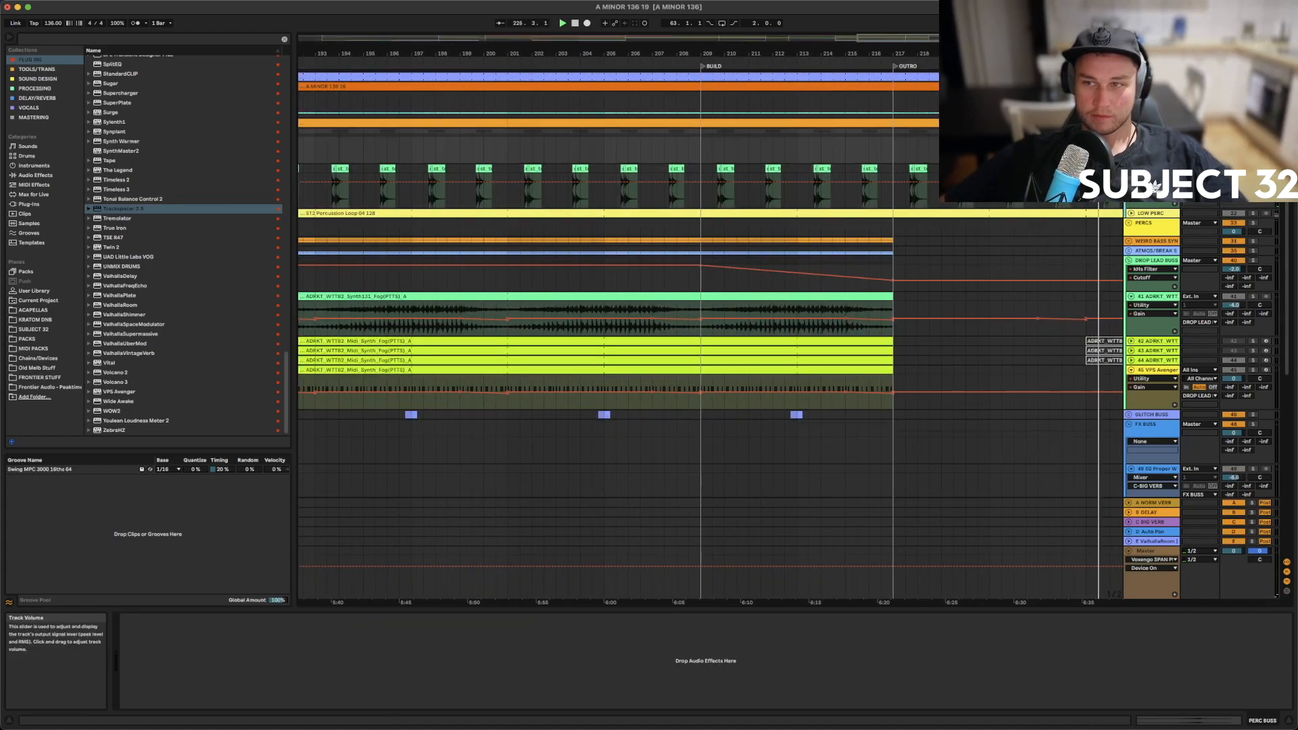
pyautogui.moveTo(836, 55); pyautogui.dragTo(514, 21)
pyautogui.click(1233, 214)
pyautogui.click(1252, 214)
pyautogui.click(1234, 214)
pyautogui.click(1252, 214)
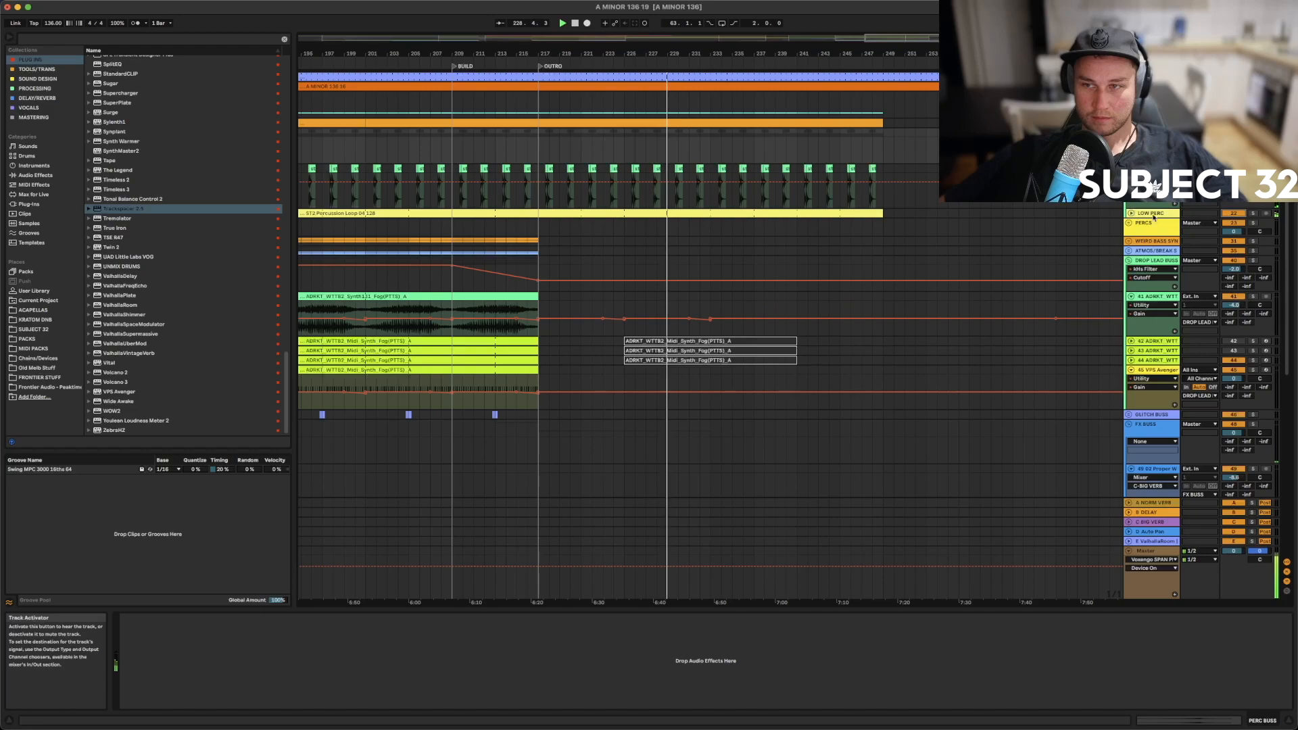
pyautogui.moveTo(673, 53); pyautogui.dragTo(872, 53)
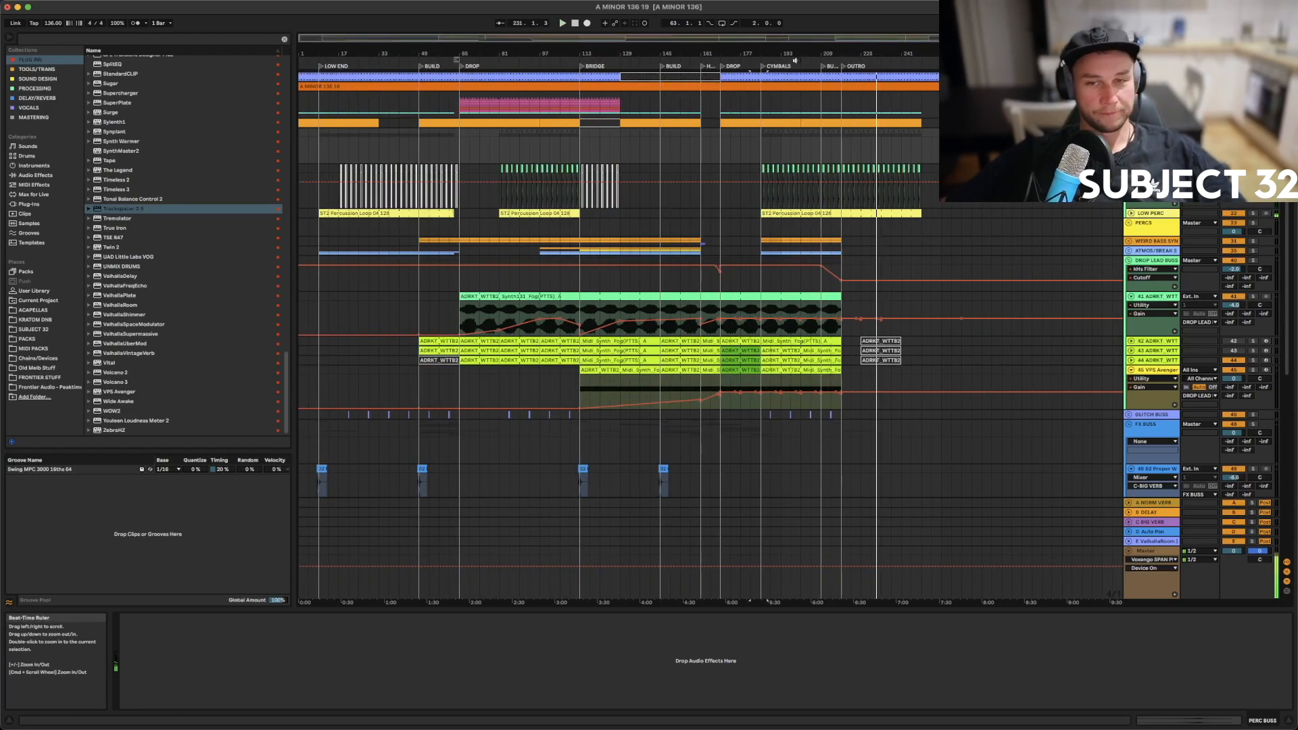
pyautogui.click(497, 146)
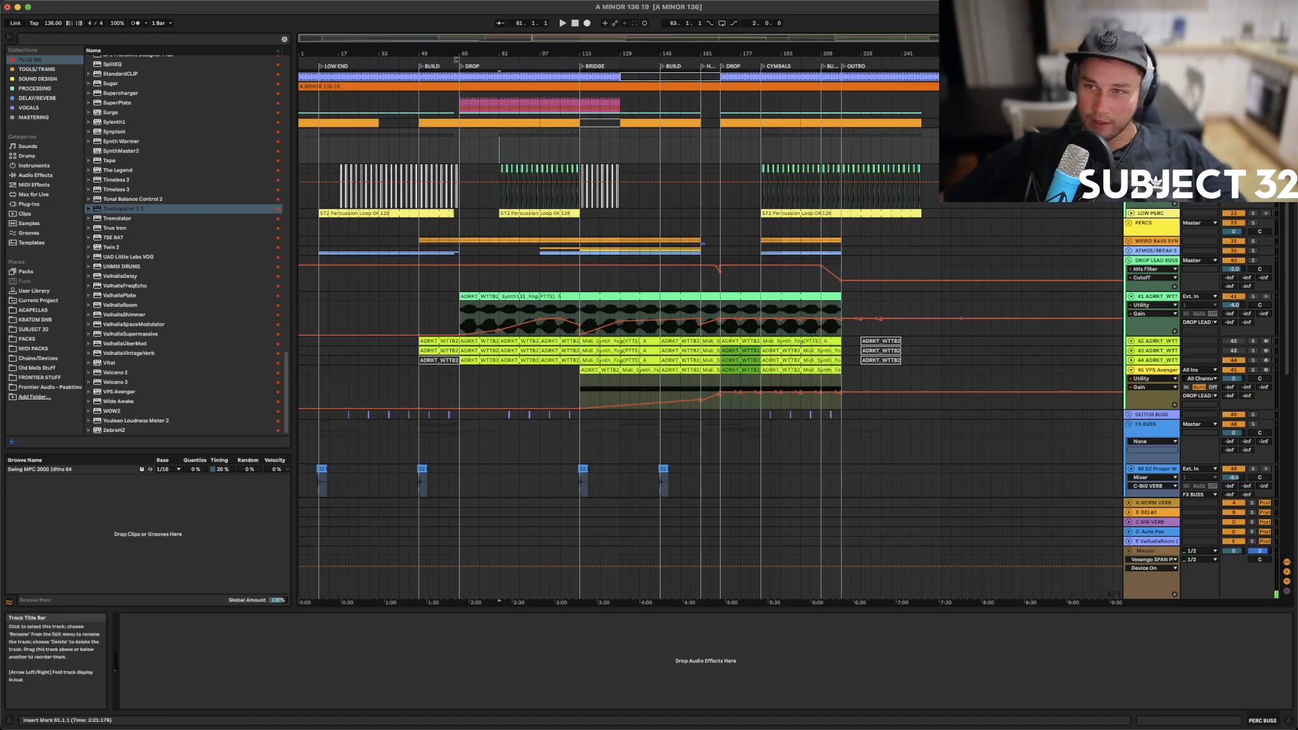
# Select the deactivated synth clips on the lead tracks after the OUTRO locator
pyautogui.scroll(-3, 1154, 183)
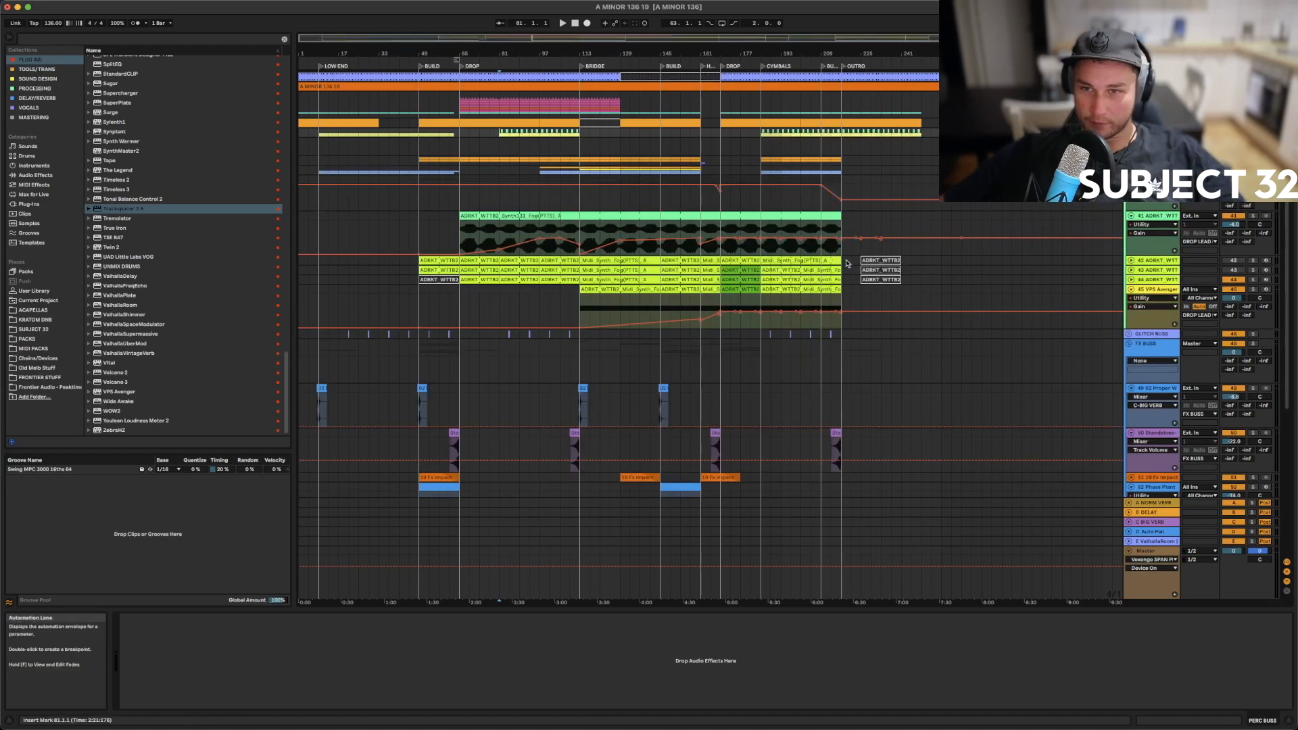
pyautogui.moveTo(861, 258); pyautogui.dragTo(928, 282)
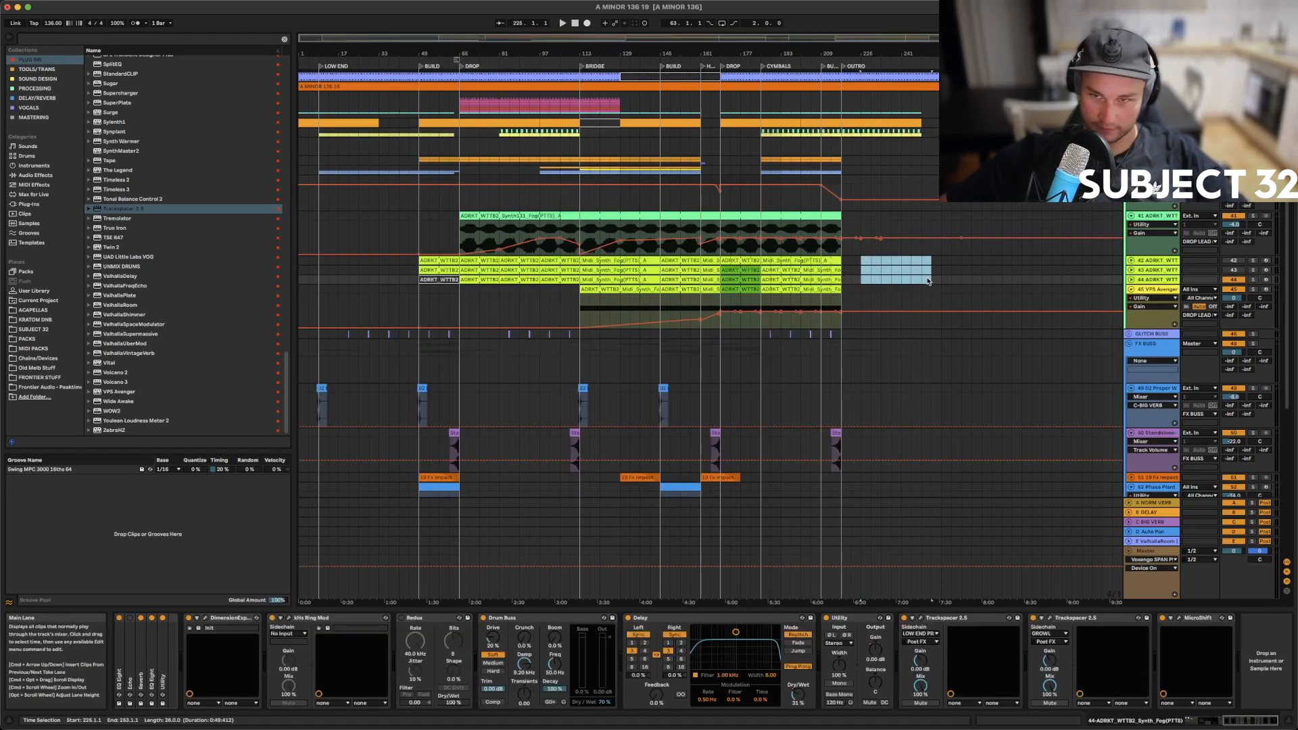